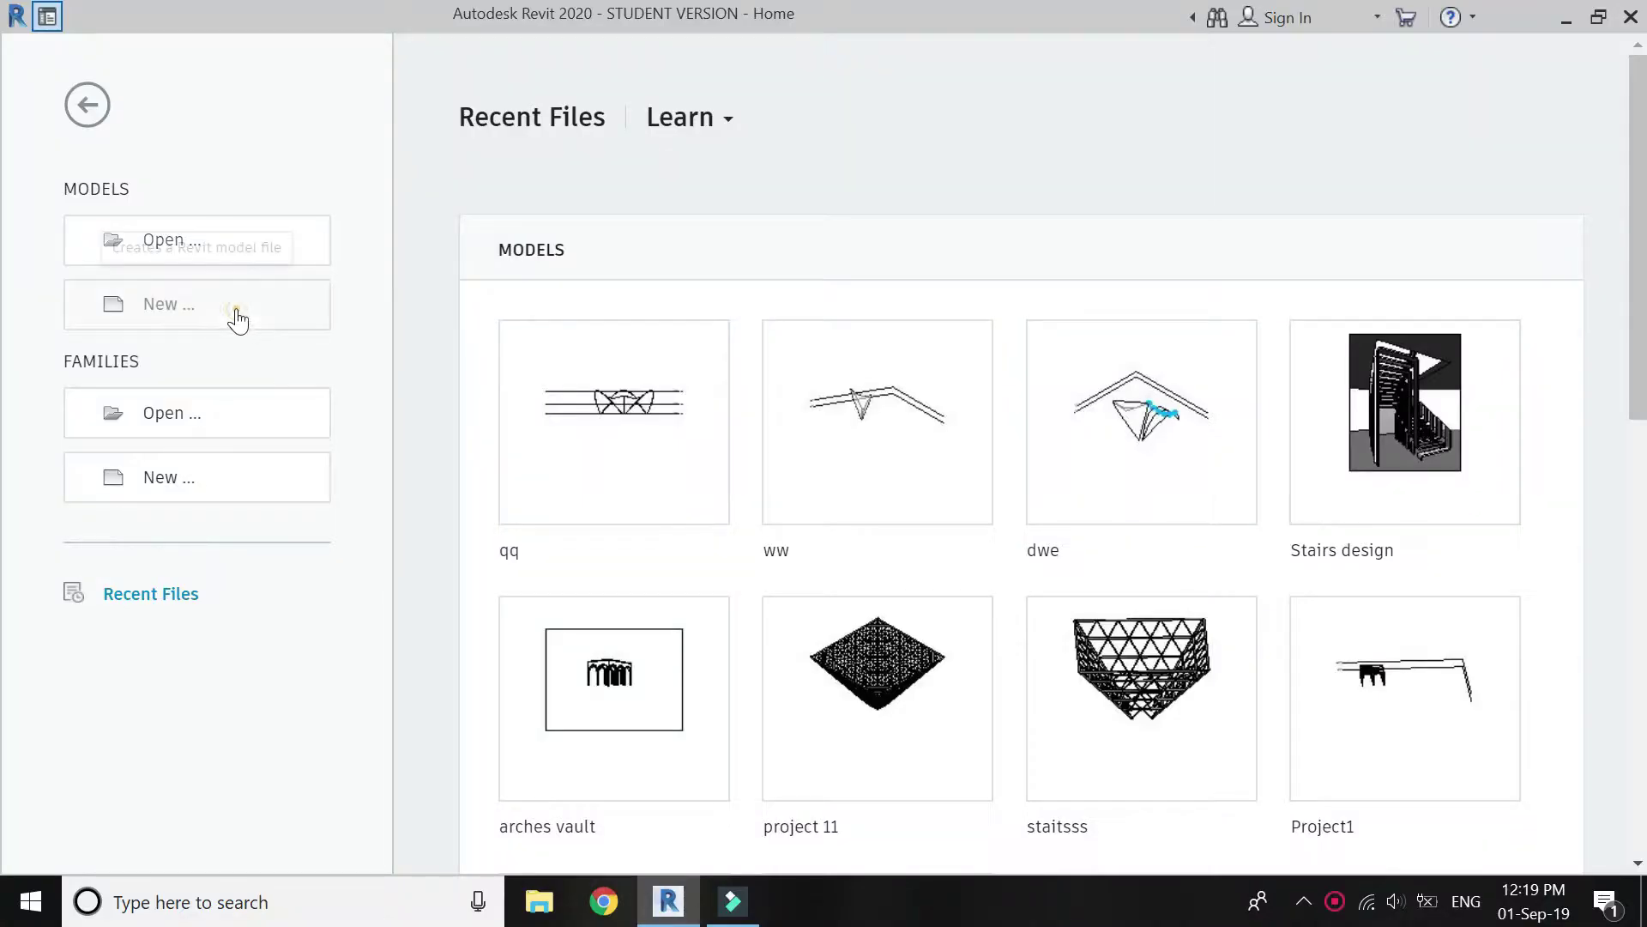
Create a new project from the Architectural Template
{"action": "left_click", "coordinate": [238, 320]}
{"action": "left_click", "coordinate": [784, 400]}
{"action": "left_click", "coordinate": [785, 440]}
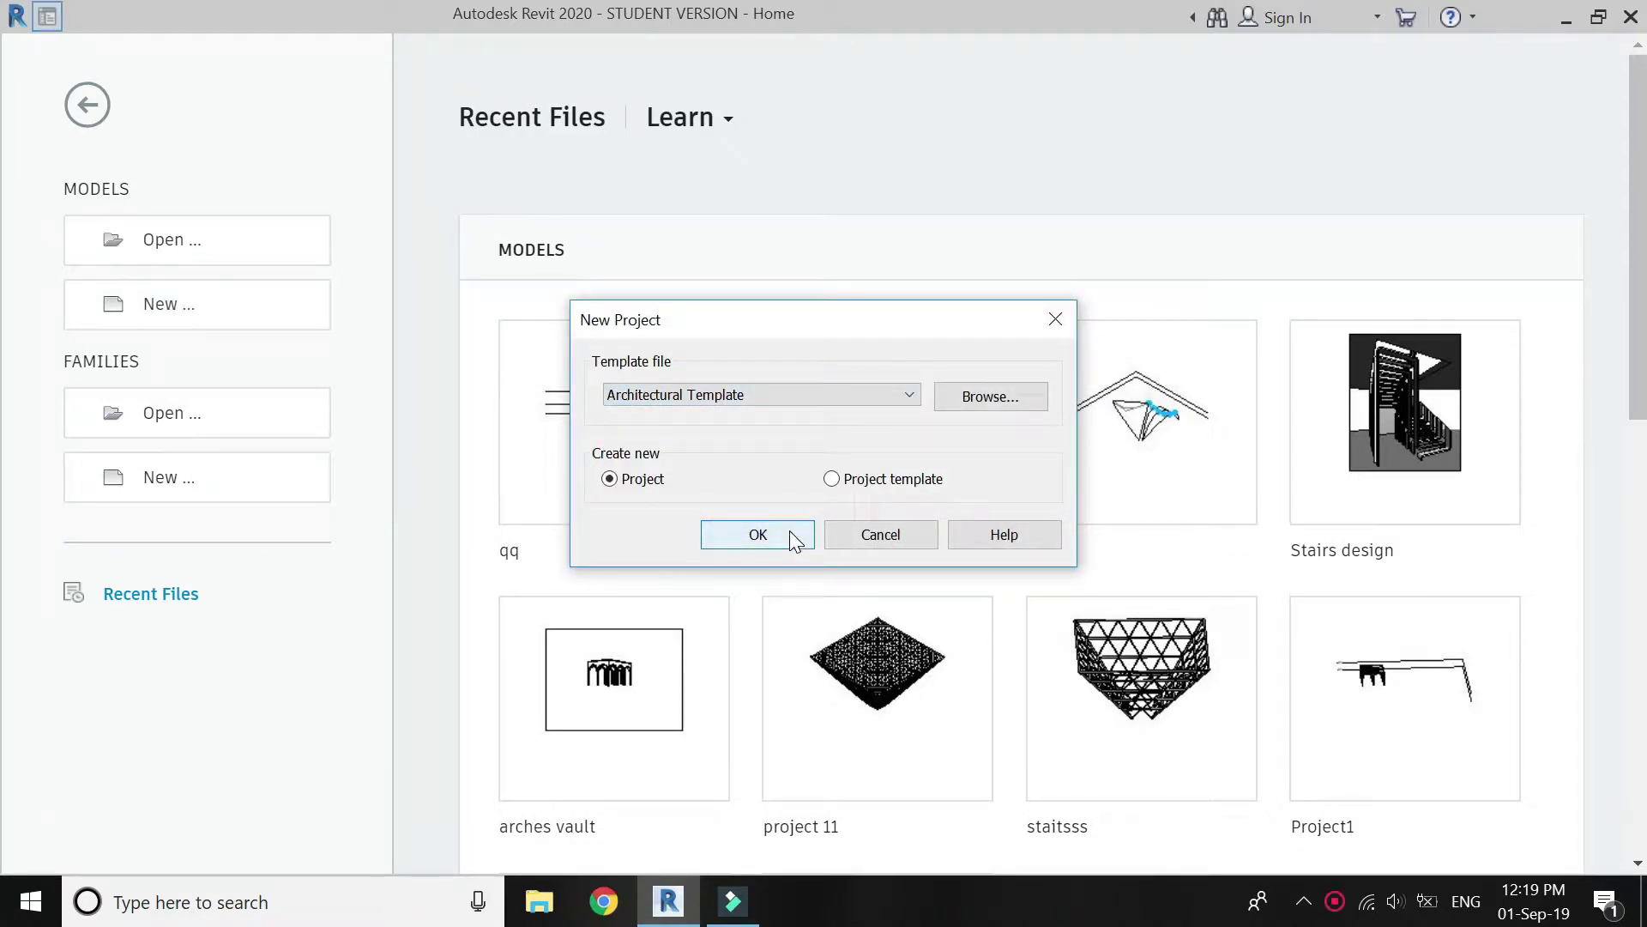
{"action": "left_click", "coordinate": [789, 530]}
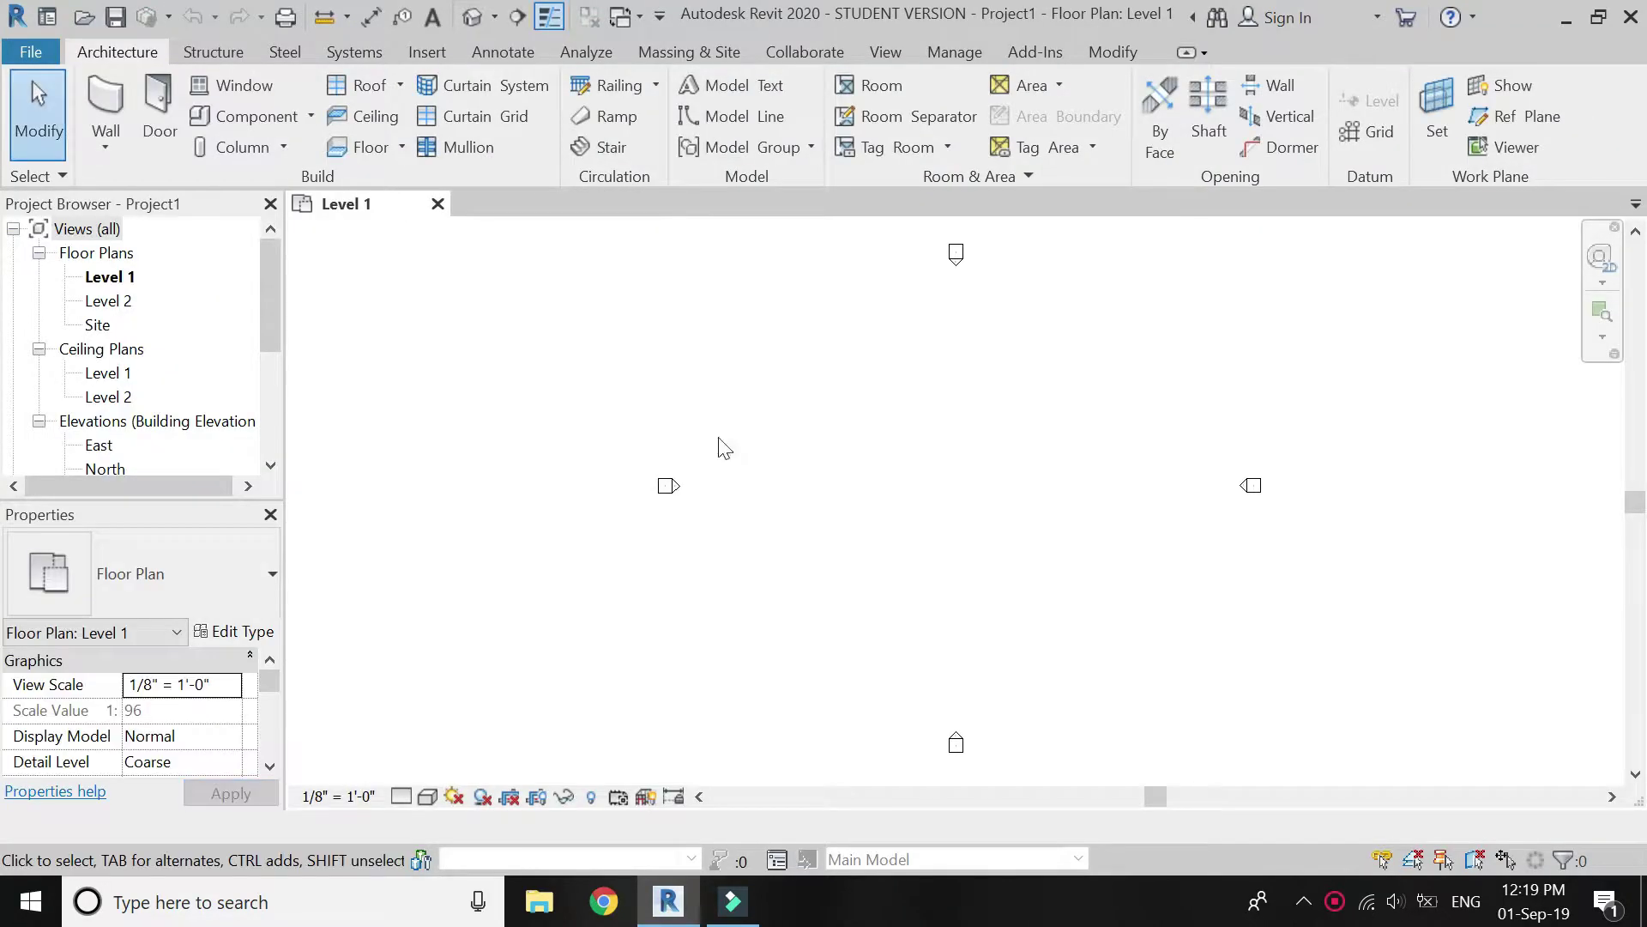
Start an in-place mass named Mass 1
{"action": "left_click", "coordinate": [692, 53]}
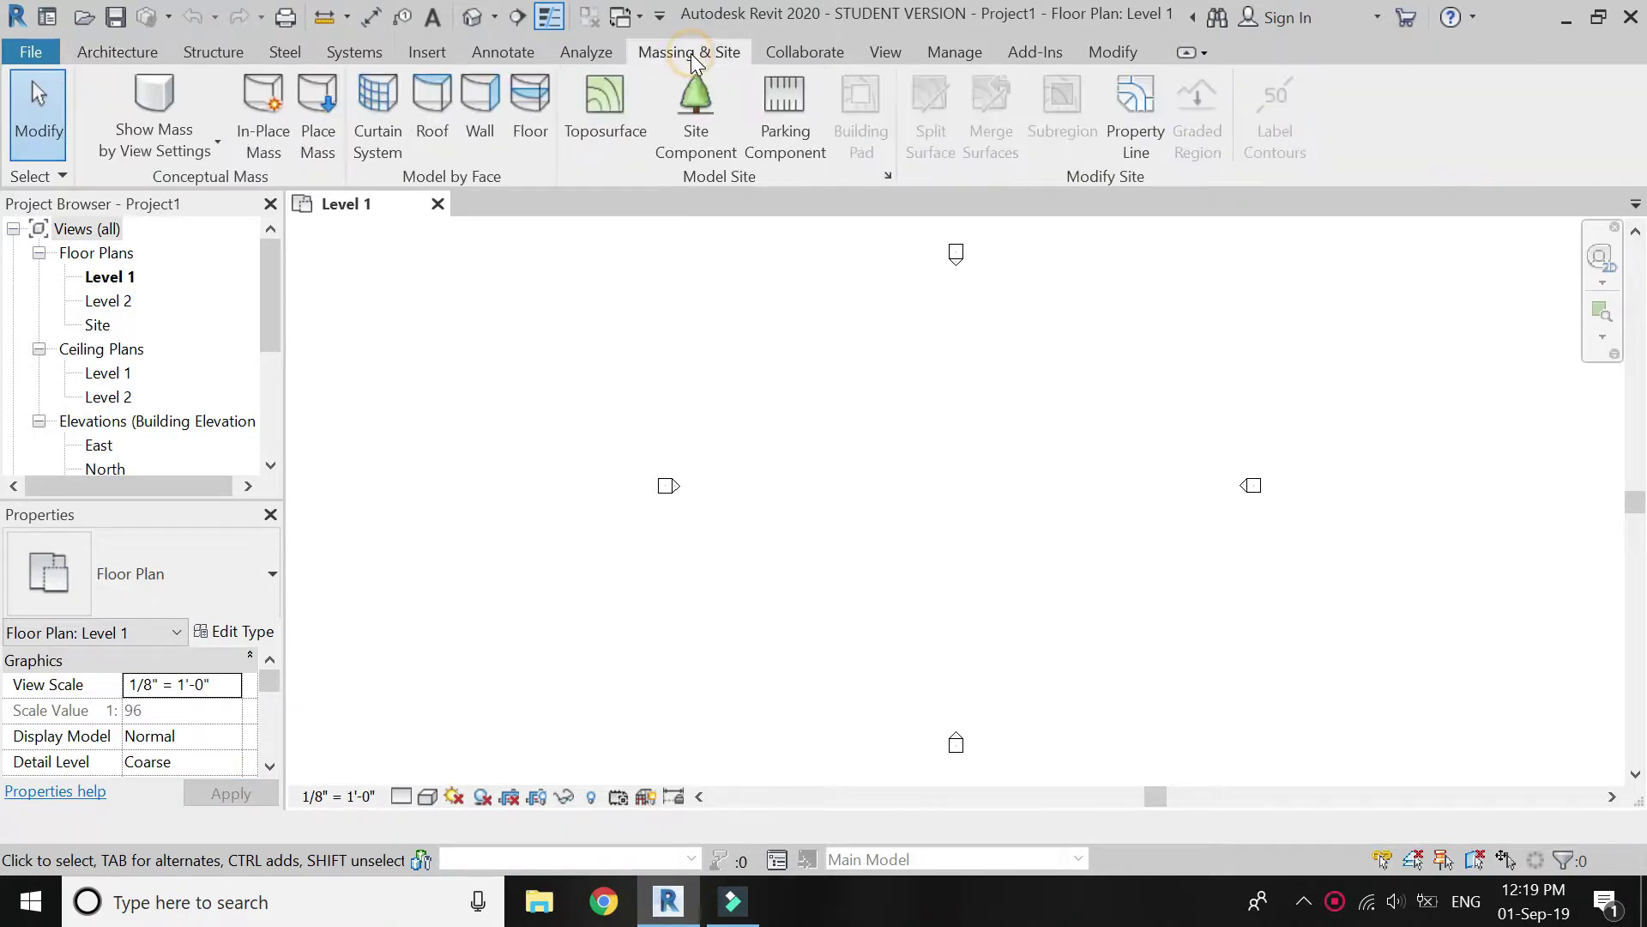
{"action": "left_click", "coordinate": [268, 128]}
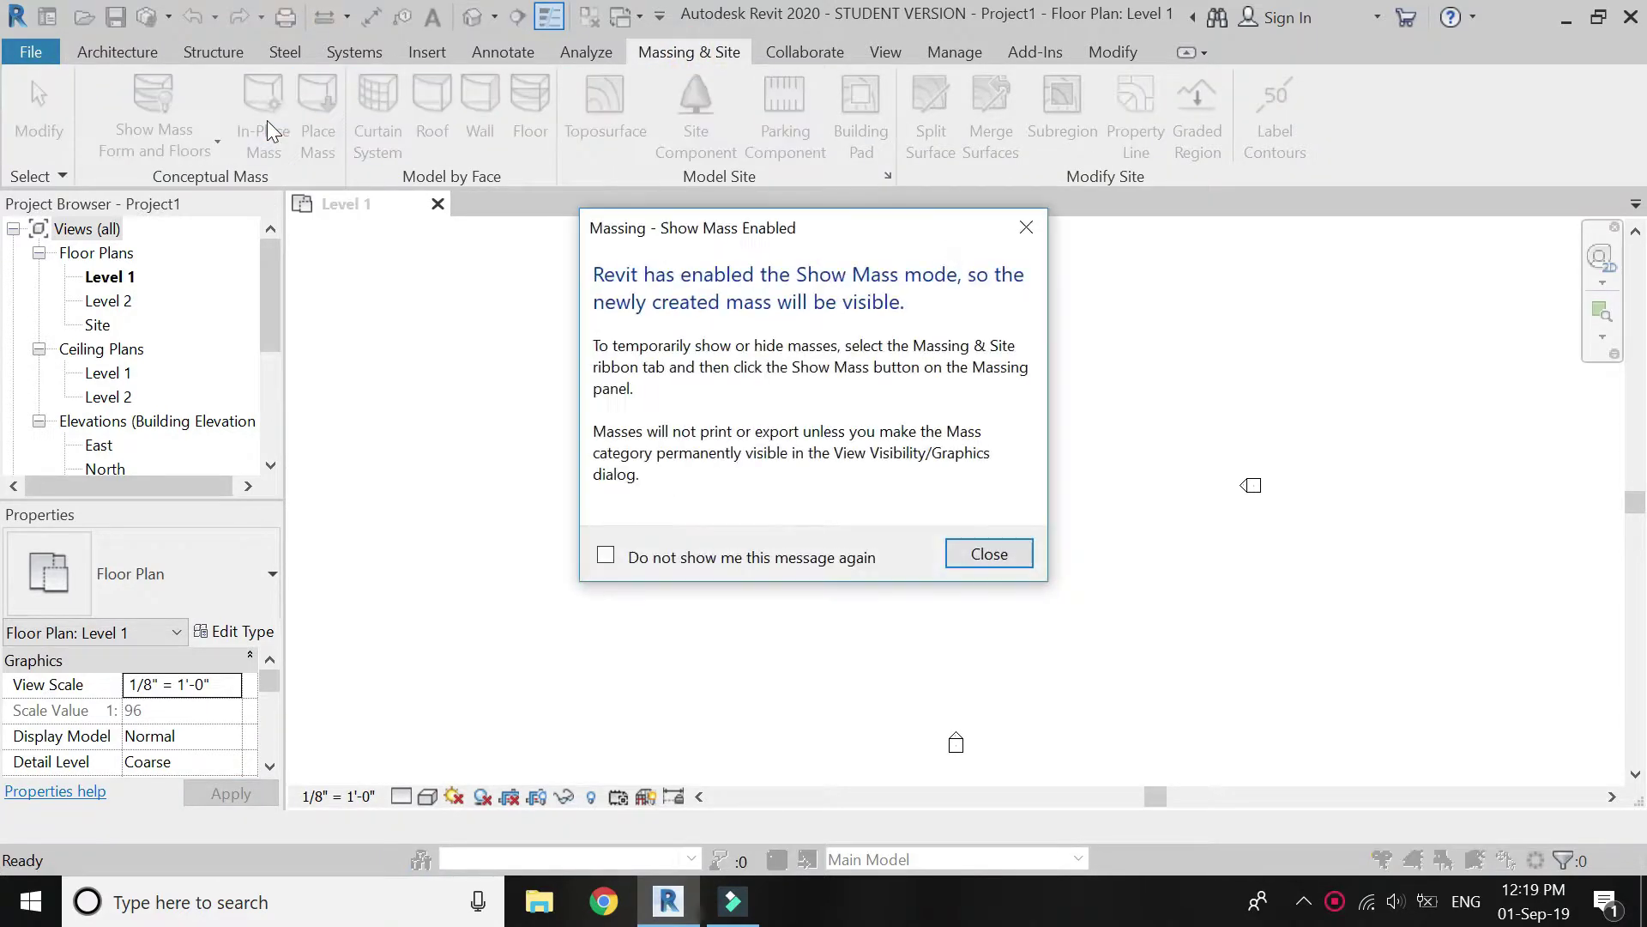
{"action": "left_click", "coordinate": [992, 556]}
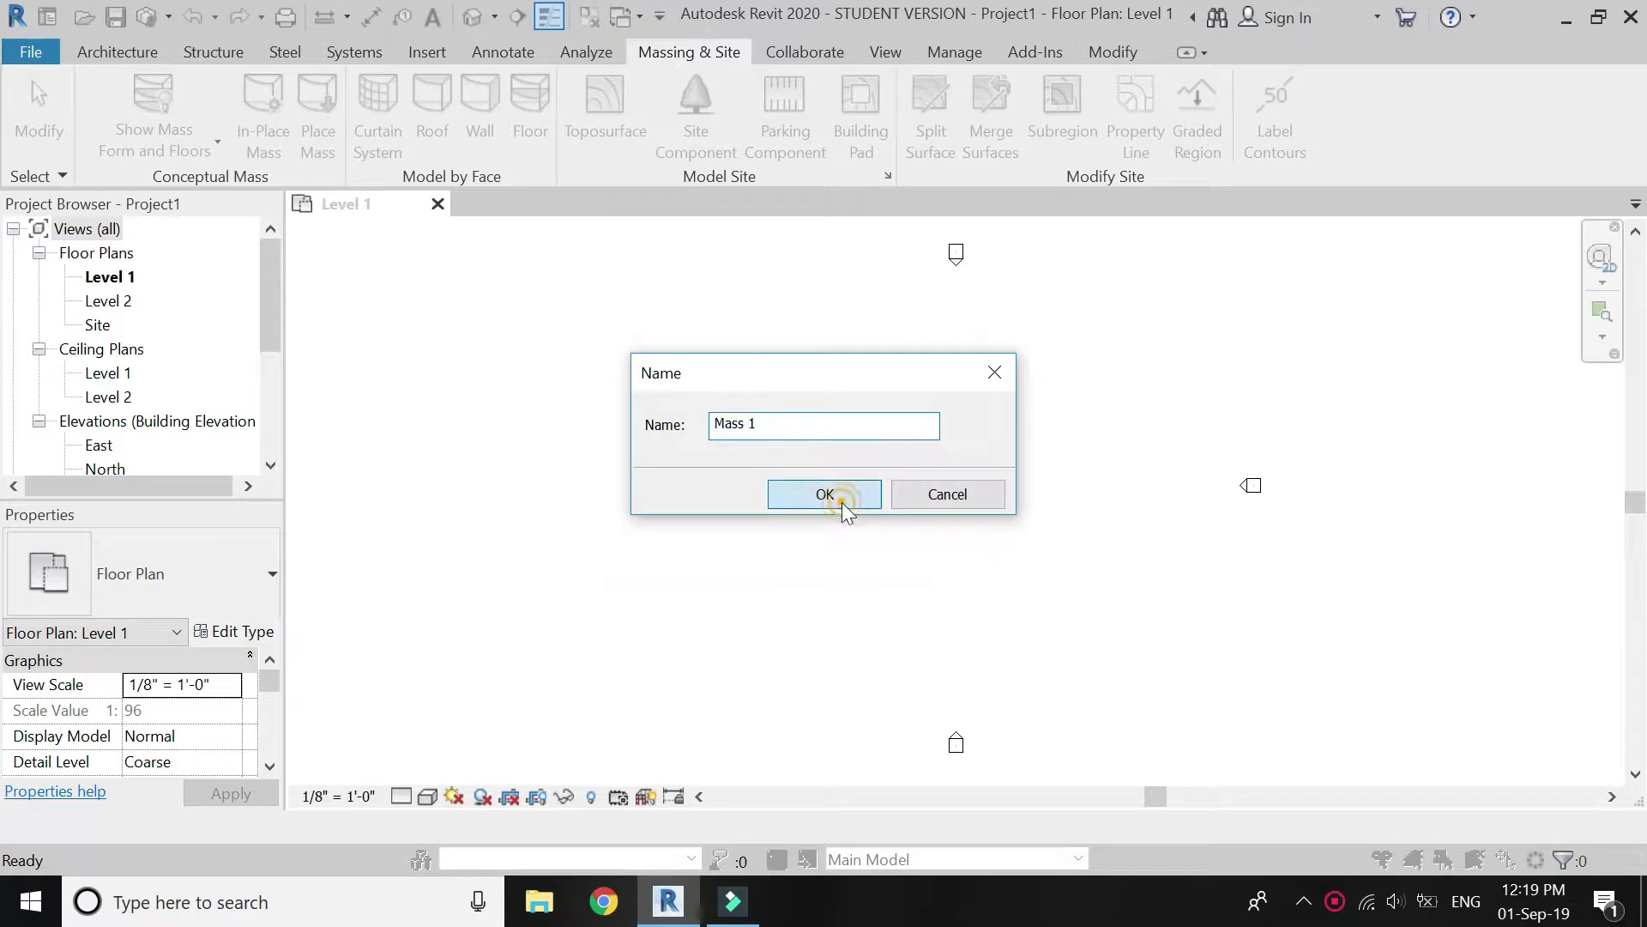
{"action": "left_click", "coordinate": [824, 494]}
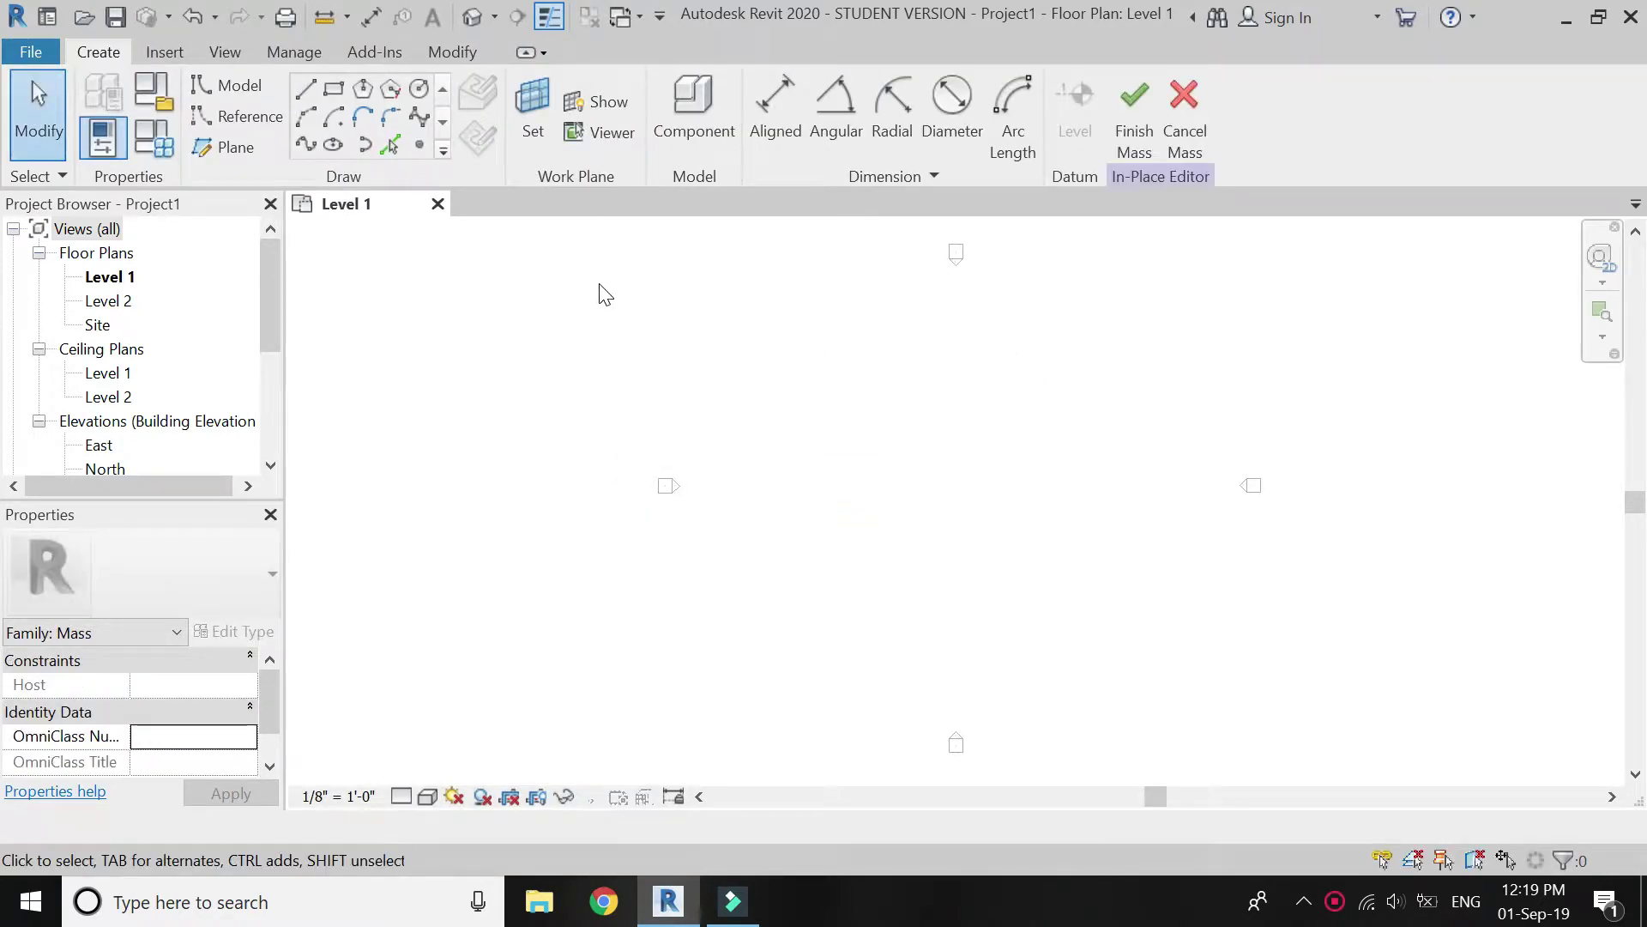
Import the scanned shell drawing xvd0kchdqgiiyhro.jpg and place it in the Level 1 plan between the elevation markers
{"action": "left_click", "coordinate": [176, 54]}
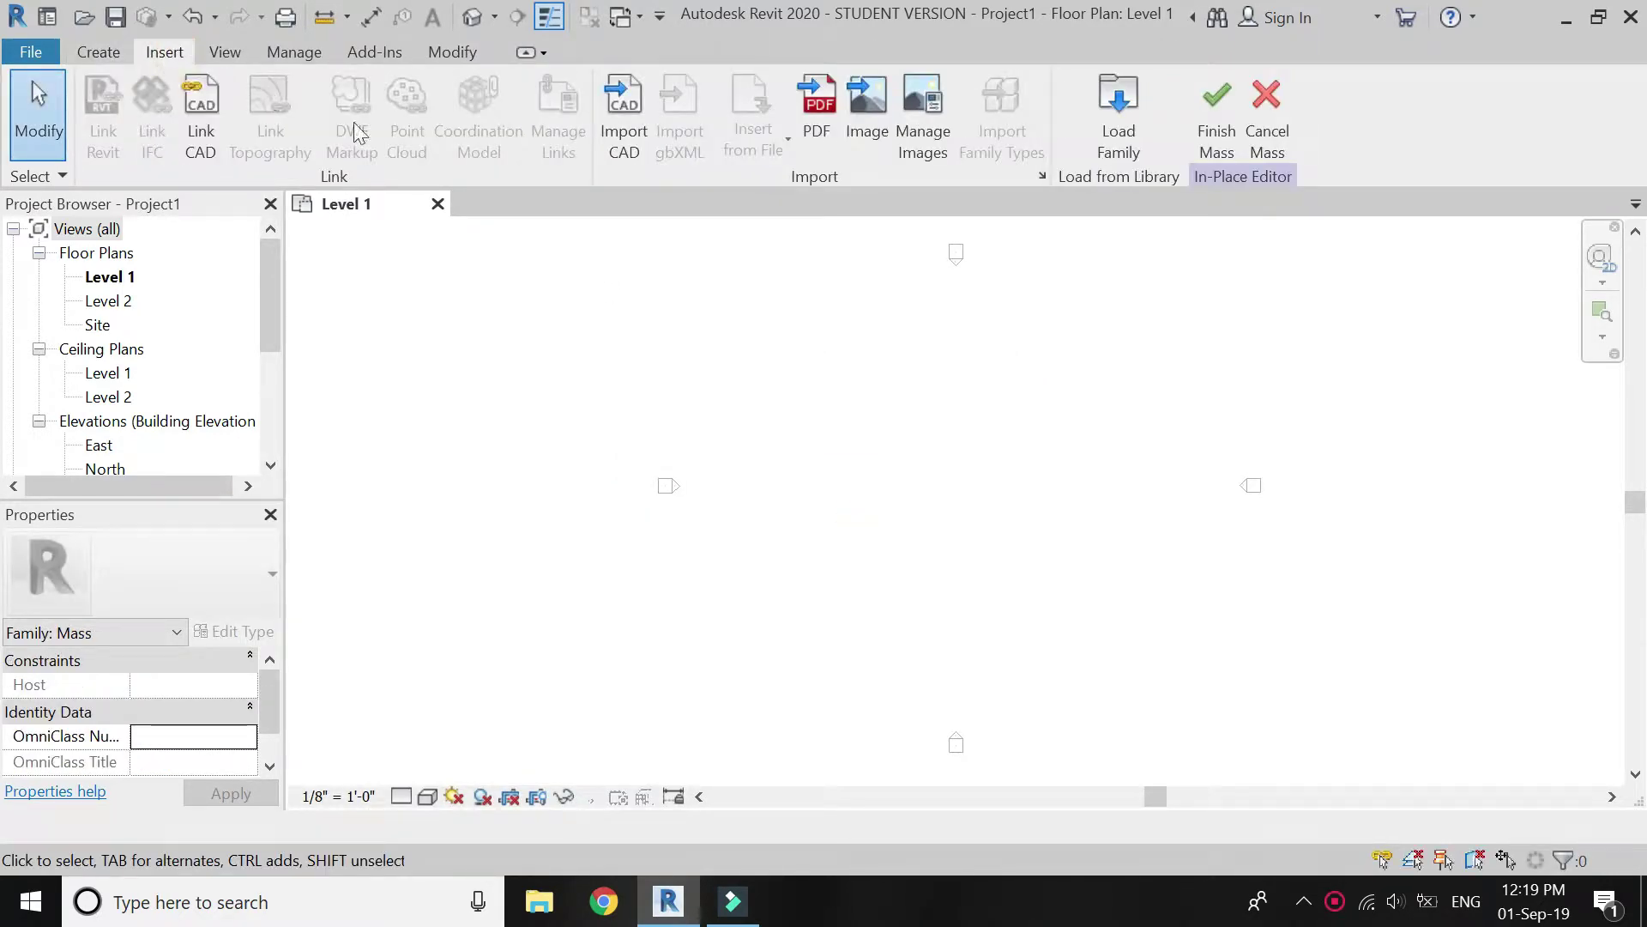
{"action": "left_click", "coordinate": [857, 105]}
{"action": "left_click", "coordinate": [959, 477]}
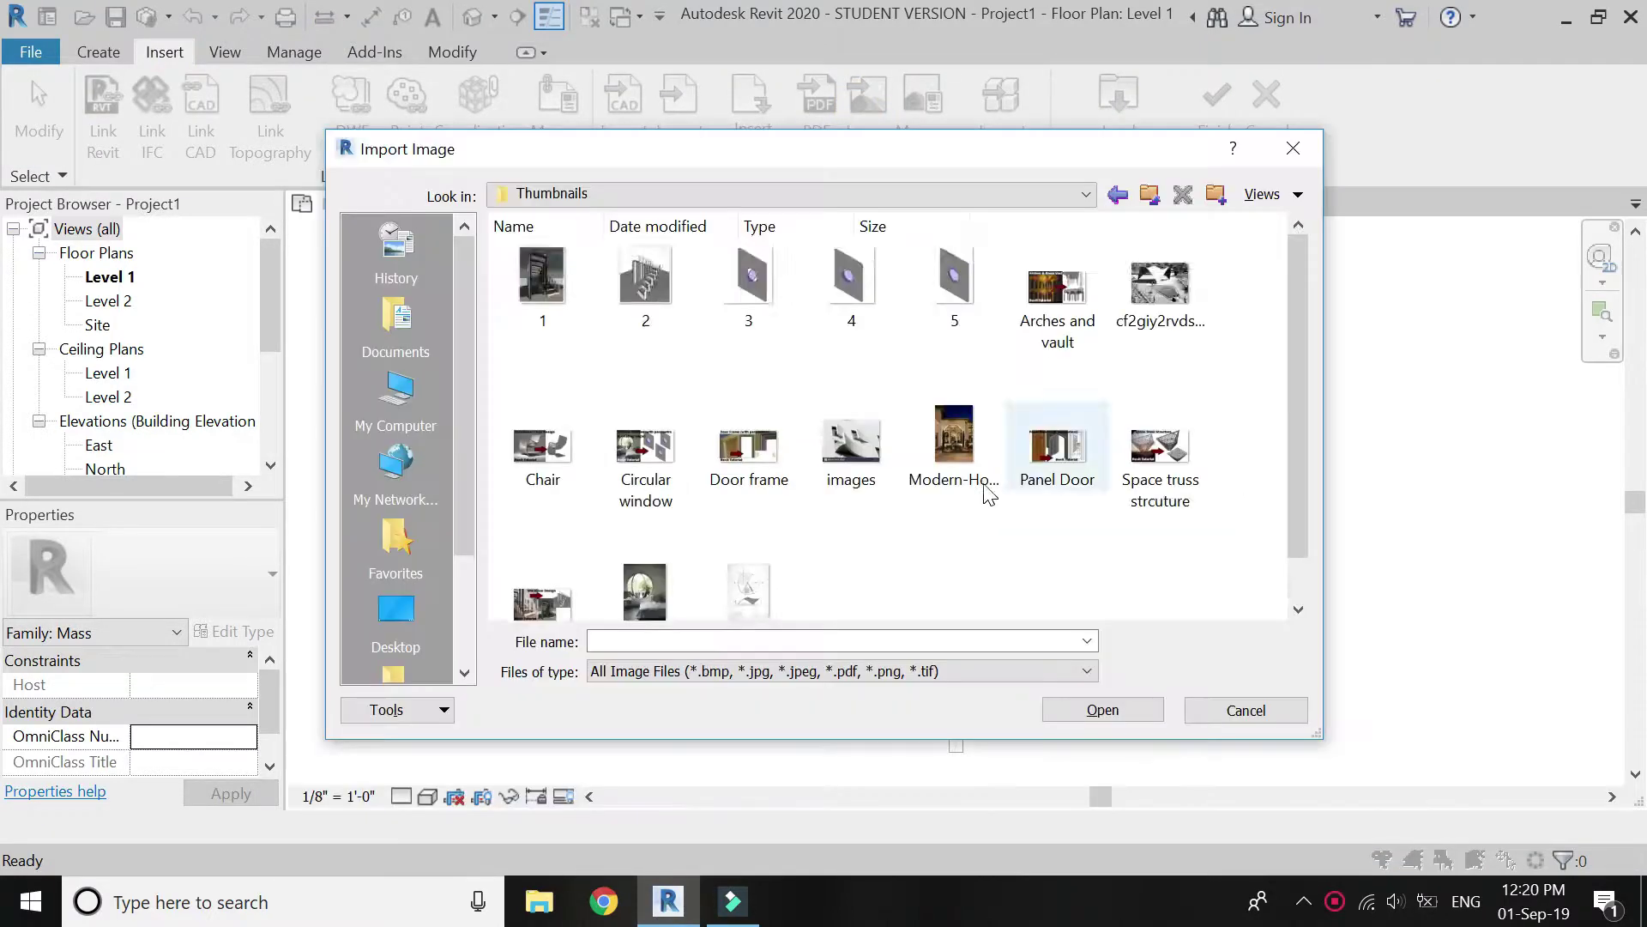
{"action": "left_click", "coordinate": [759, 535]}
{"action": "left_click", "coordinate": [1084, 707]}
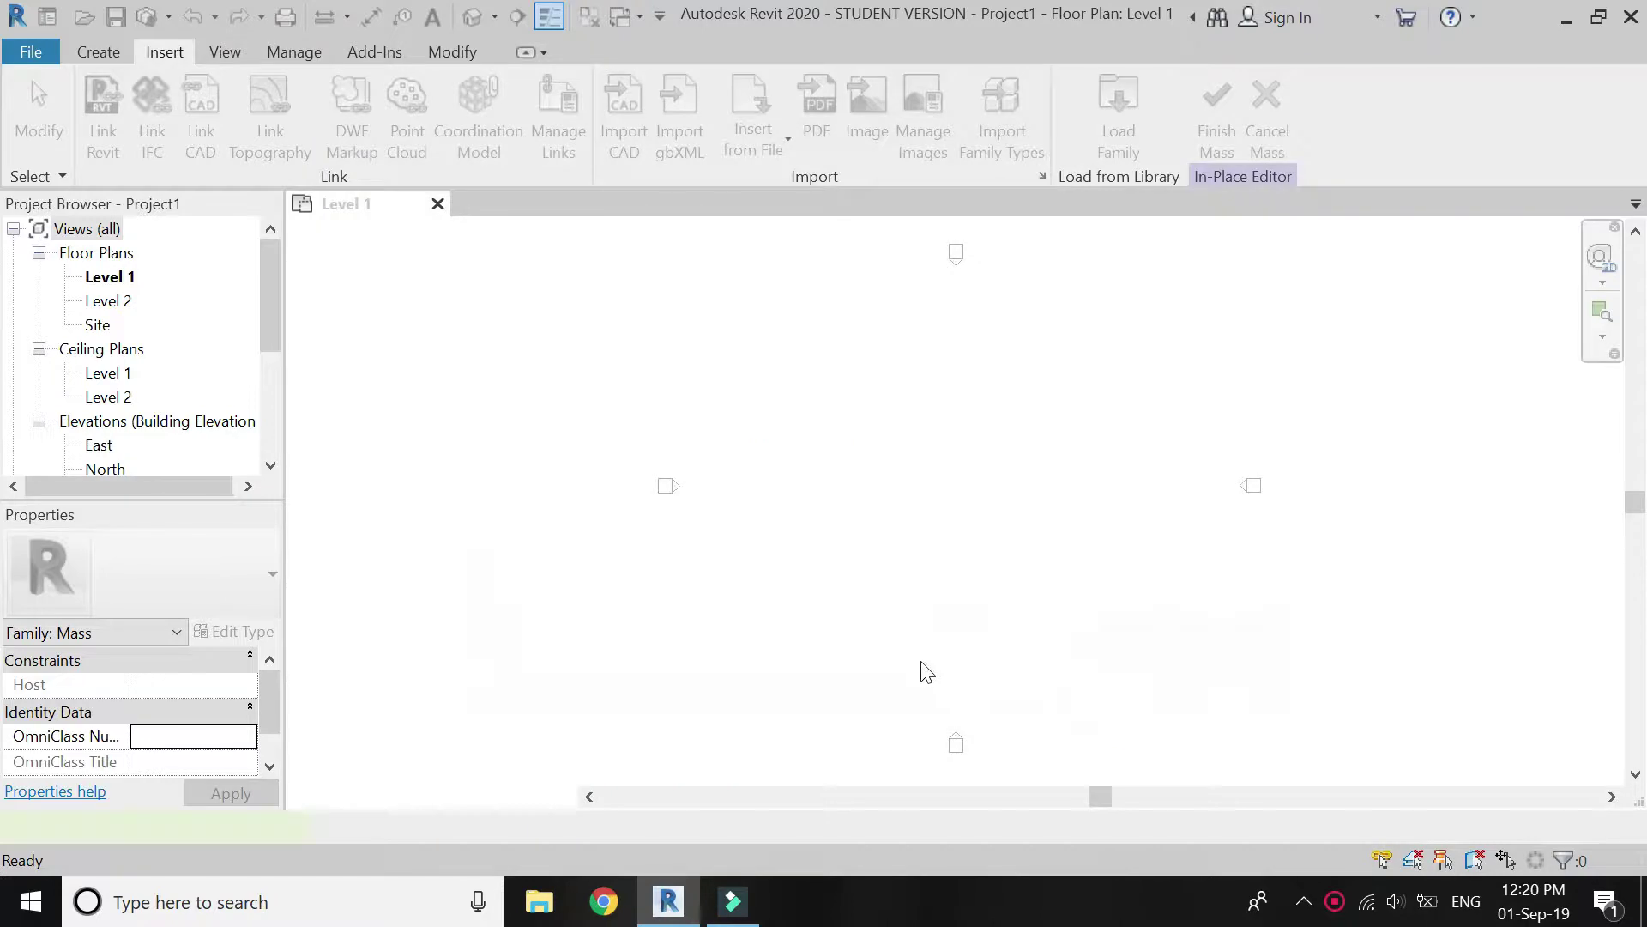
{"action": "left_click", "coordinate": [958, 635]}
{"action": "key", "text": "Escape"}
Place reference points on the western diamond-shaped support and on the central meeting point of the traced roof plan
{"action": "middle_click_drag", "start_coordinate": [960, 558], "coordinate": [903, 502]}
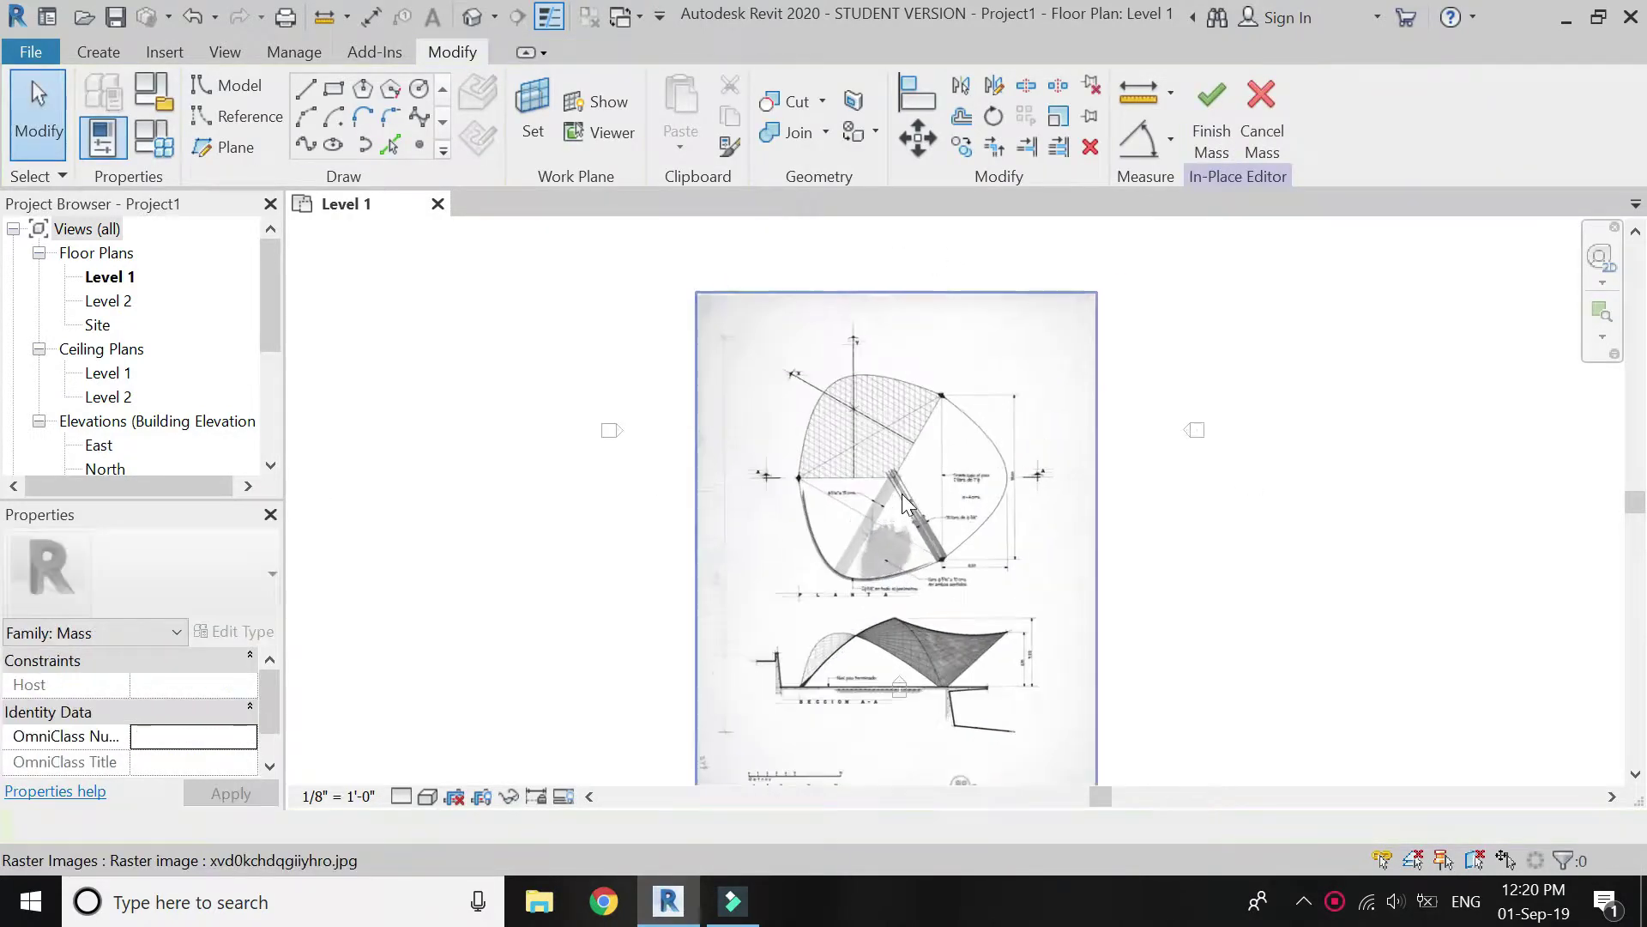
{"action": "scroll", "coordinate": [903, 502], "scroll_direction": "up", "scroll_amount": 5}
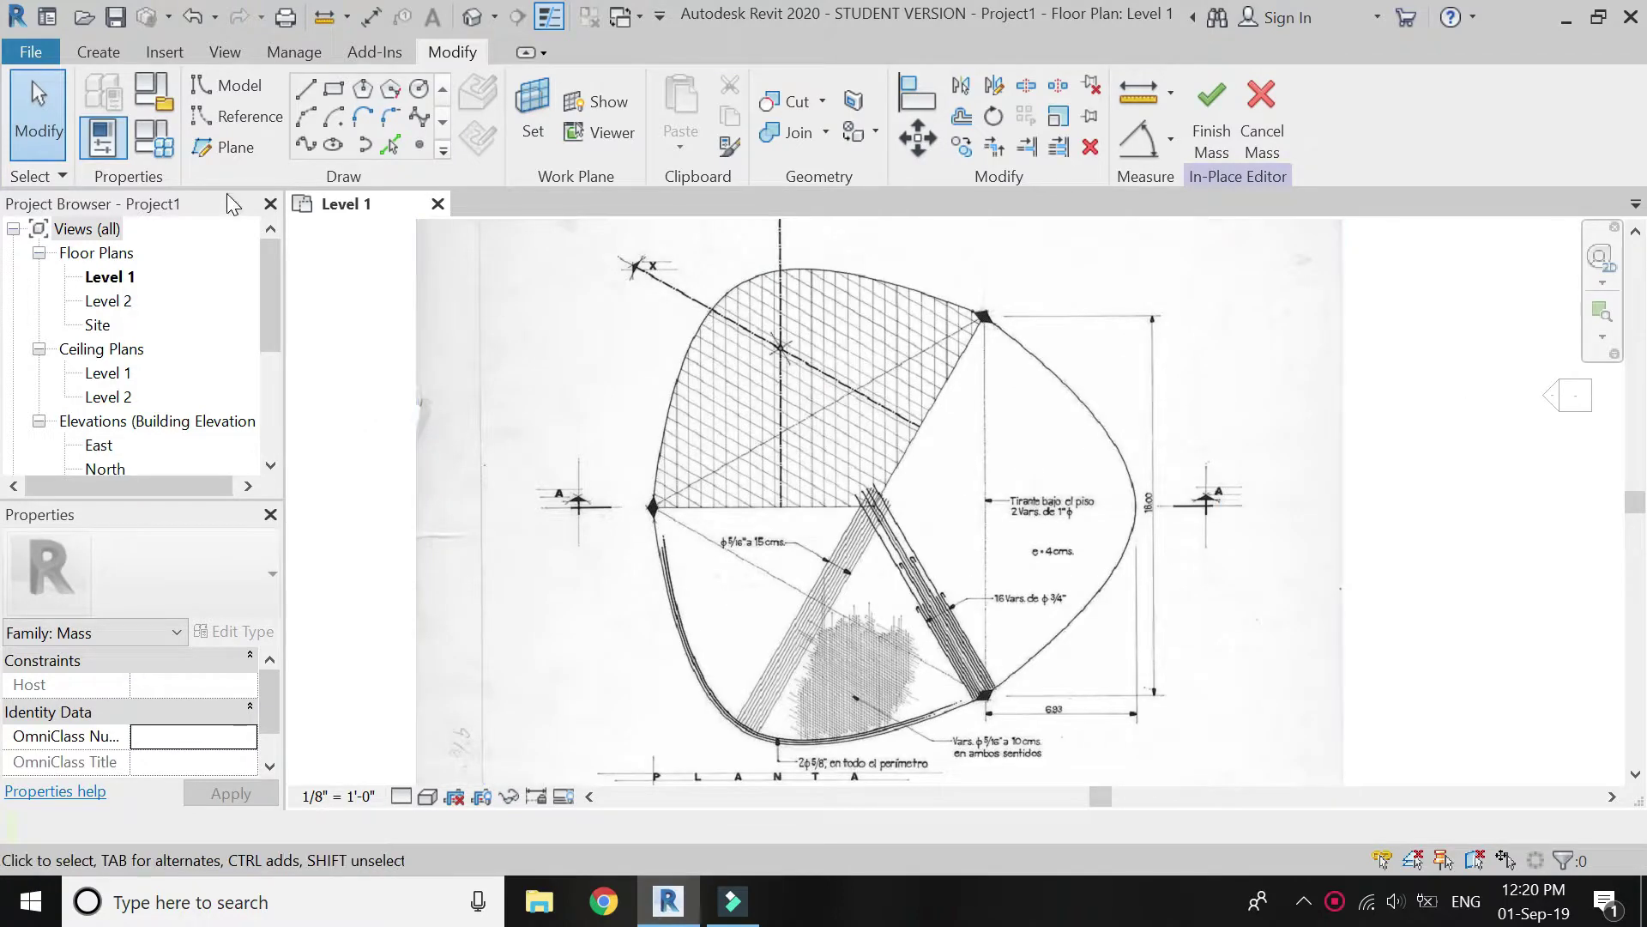
{"action": "left_click", "coordinate": [241, 118]}
{"action": "left_click", "coordinate": [418, 145]}
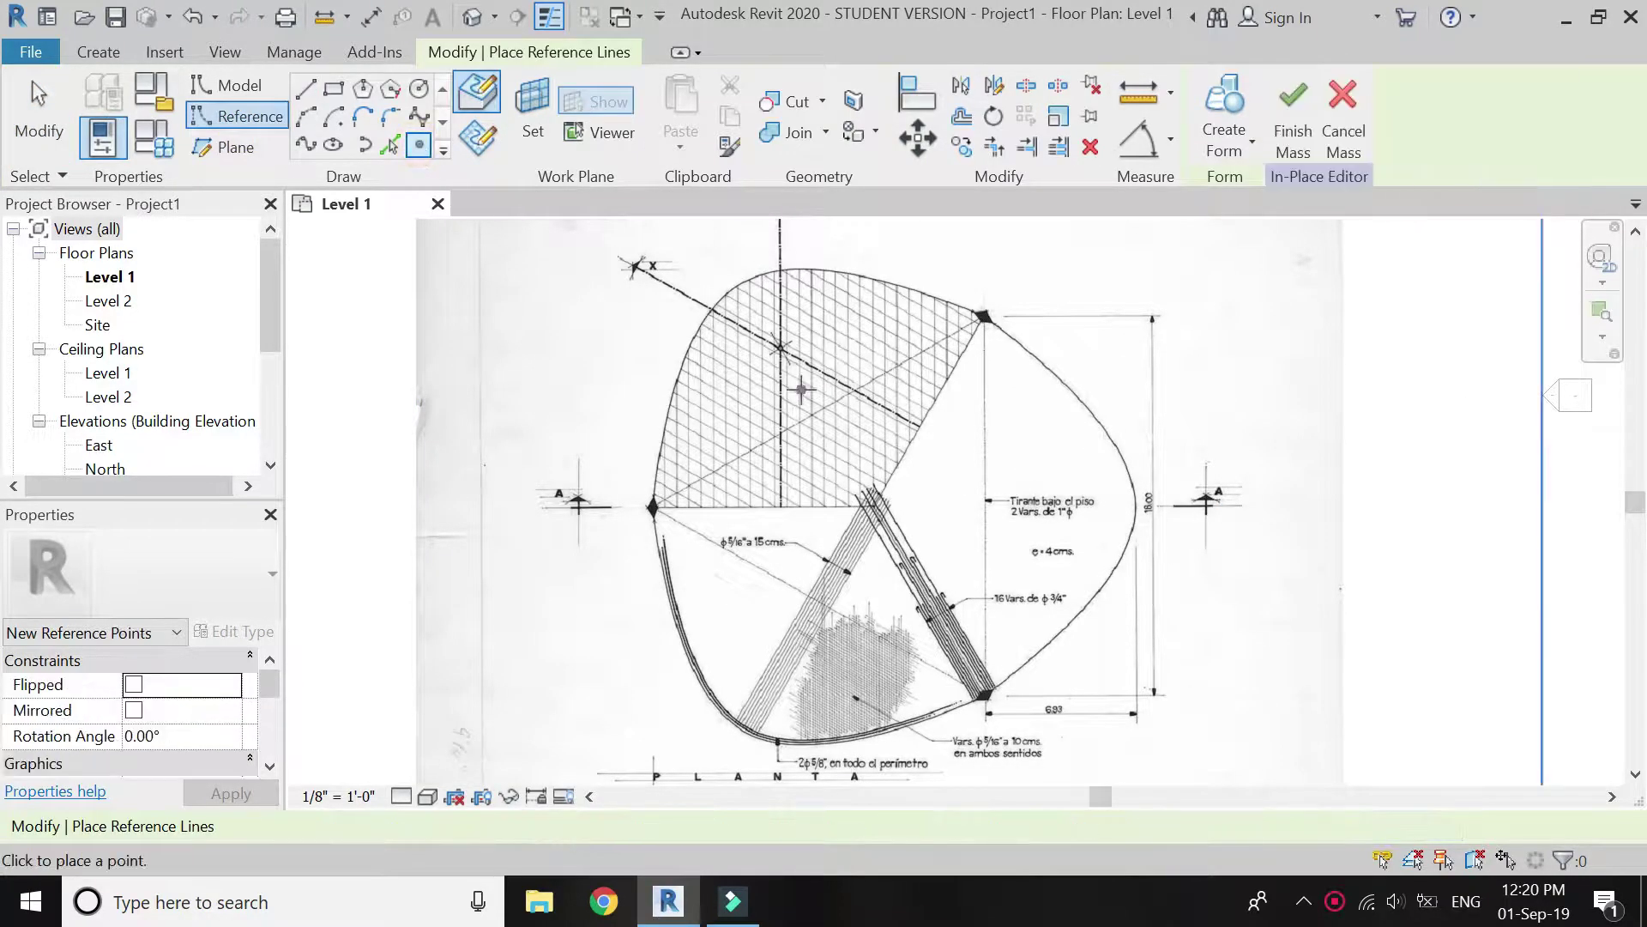
{"action": "scroll", "coordinate": [654, 504], "scroll_direction": "up", "scroll_amount": 6}
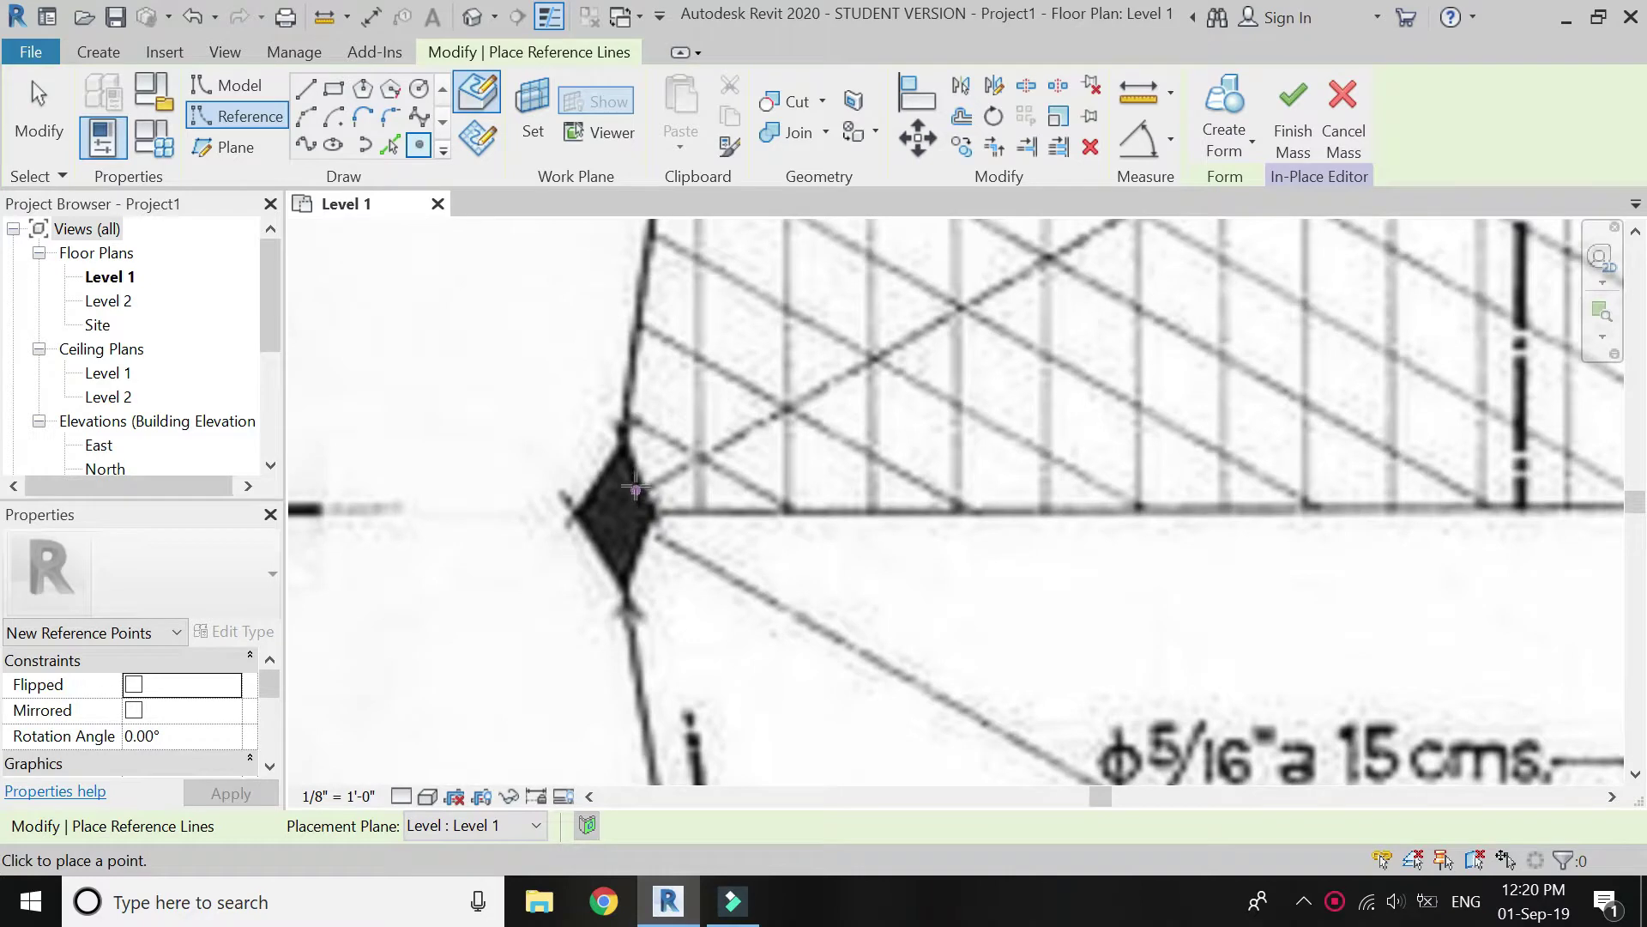
{"action": "scroll", "coordinate": [635, 488], "scroll_direction": "up", "scroll_amount": 1}
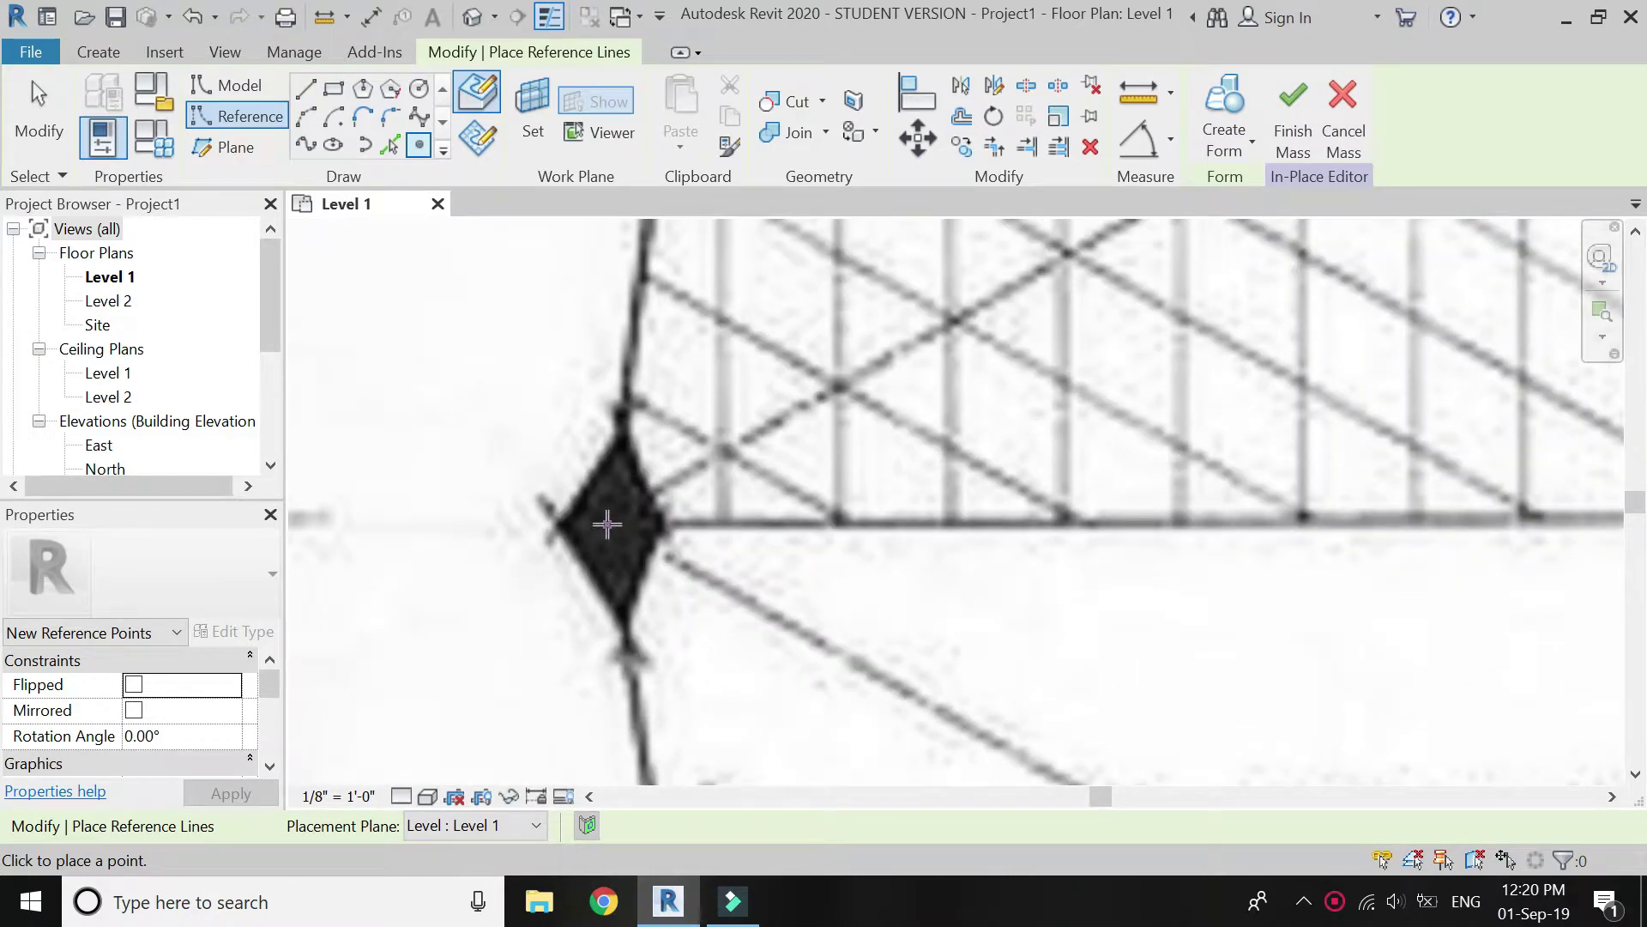
{"action": "scroll", "coordinate": [576, 571], "scroll_direction": "down", "scroll_amount": 4}
{"action": "scroll", "coordinate": [1081, 603], "scroll_direction": "up", "scroll_amount": 3}
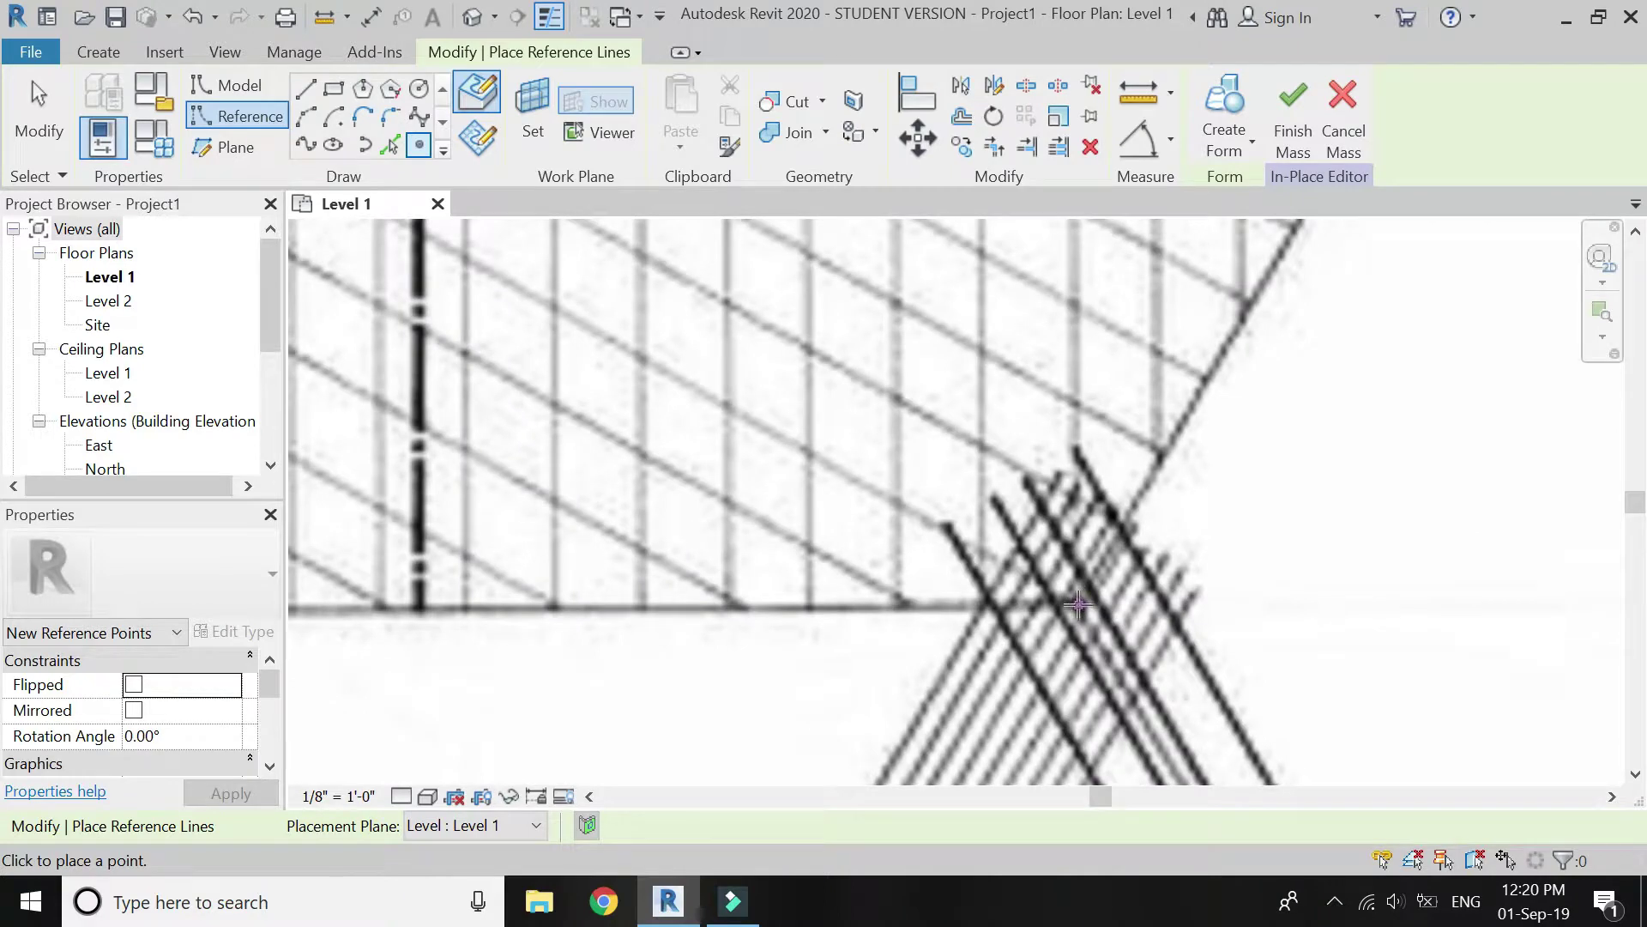
{"action": "scroll", "coordinate": [772, 680], "scroll_direction": "down", "scroll_amount": 5}
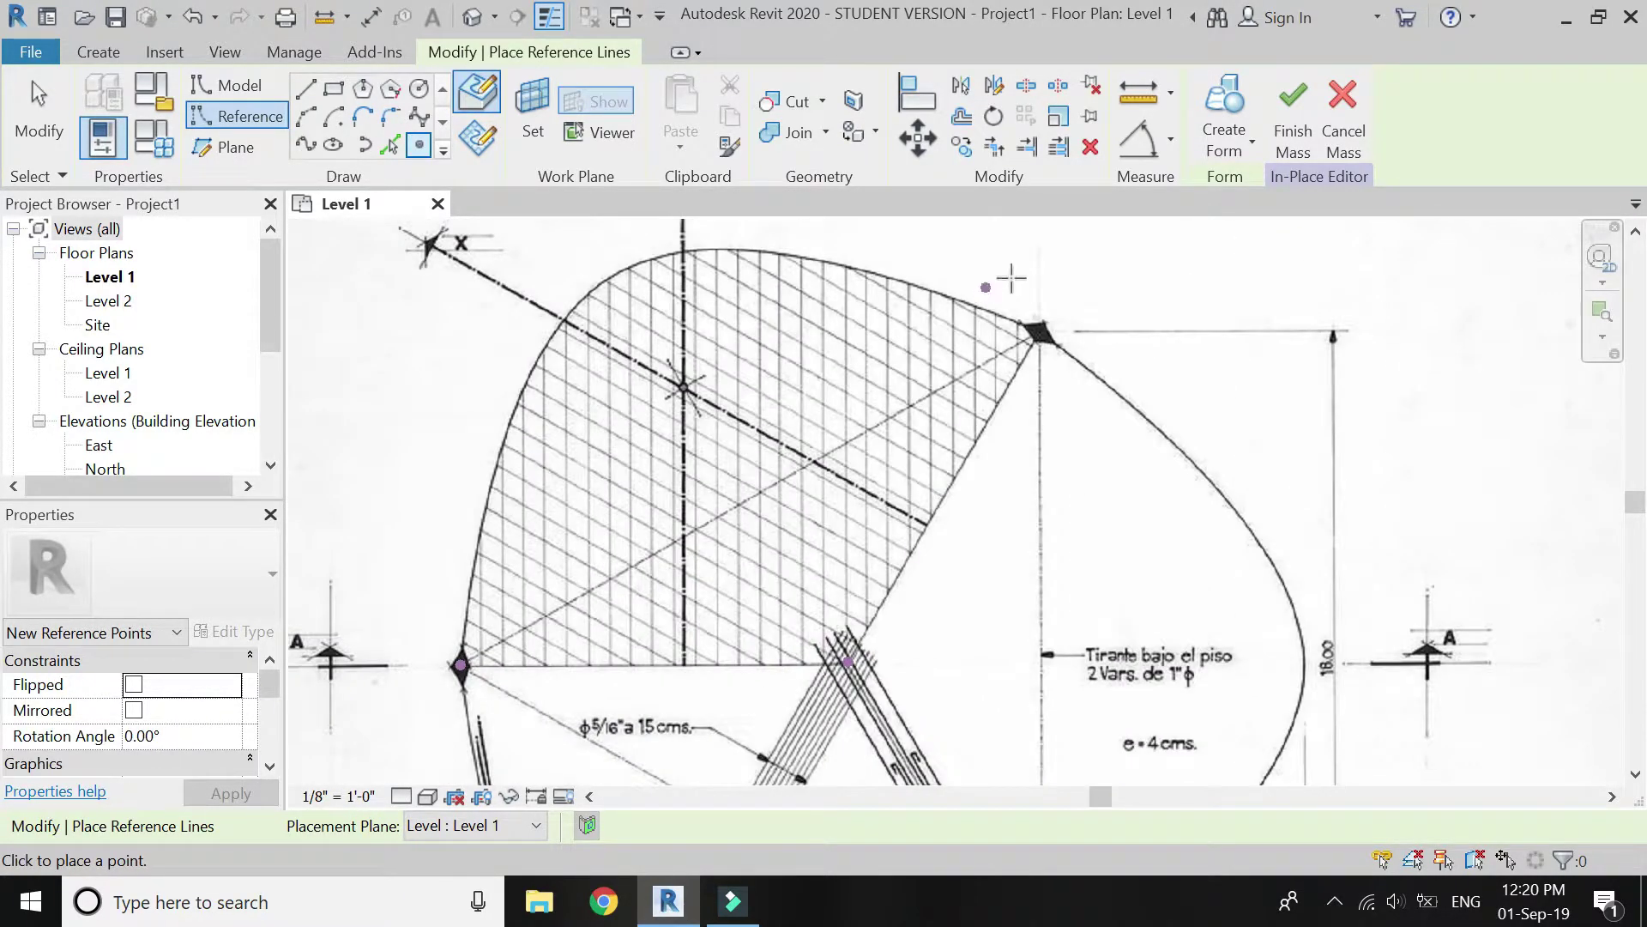
Place reference points on the two eastern diamond-shaped supports, one at the upper and one at the lower corner of the plan
{"action": "scroll", "coordinate": [1044, 338], "scroll_direction": "up", "scroll_amount": 4}
{"action": "scroll", "coordinate": [1045, 343], "scroll_direction": "up", "scroll_amount": 2}
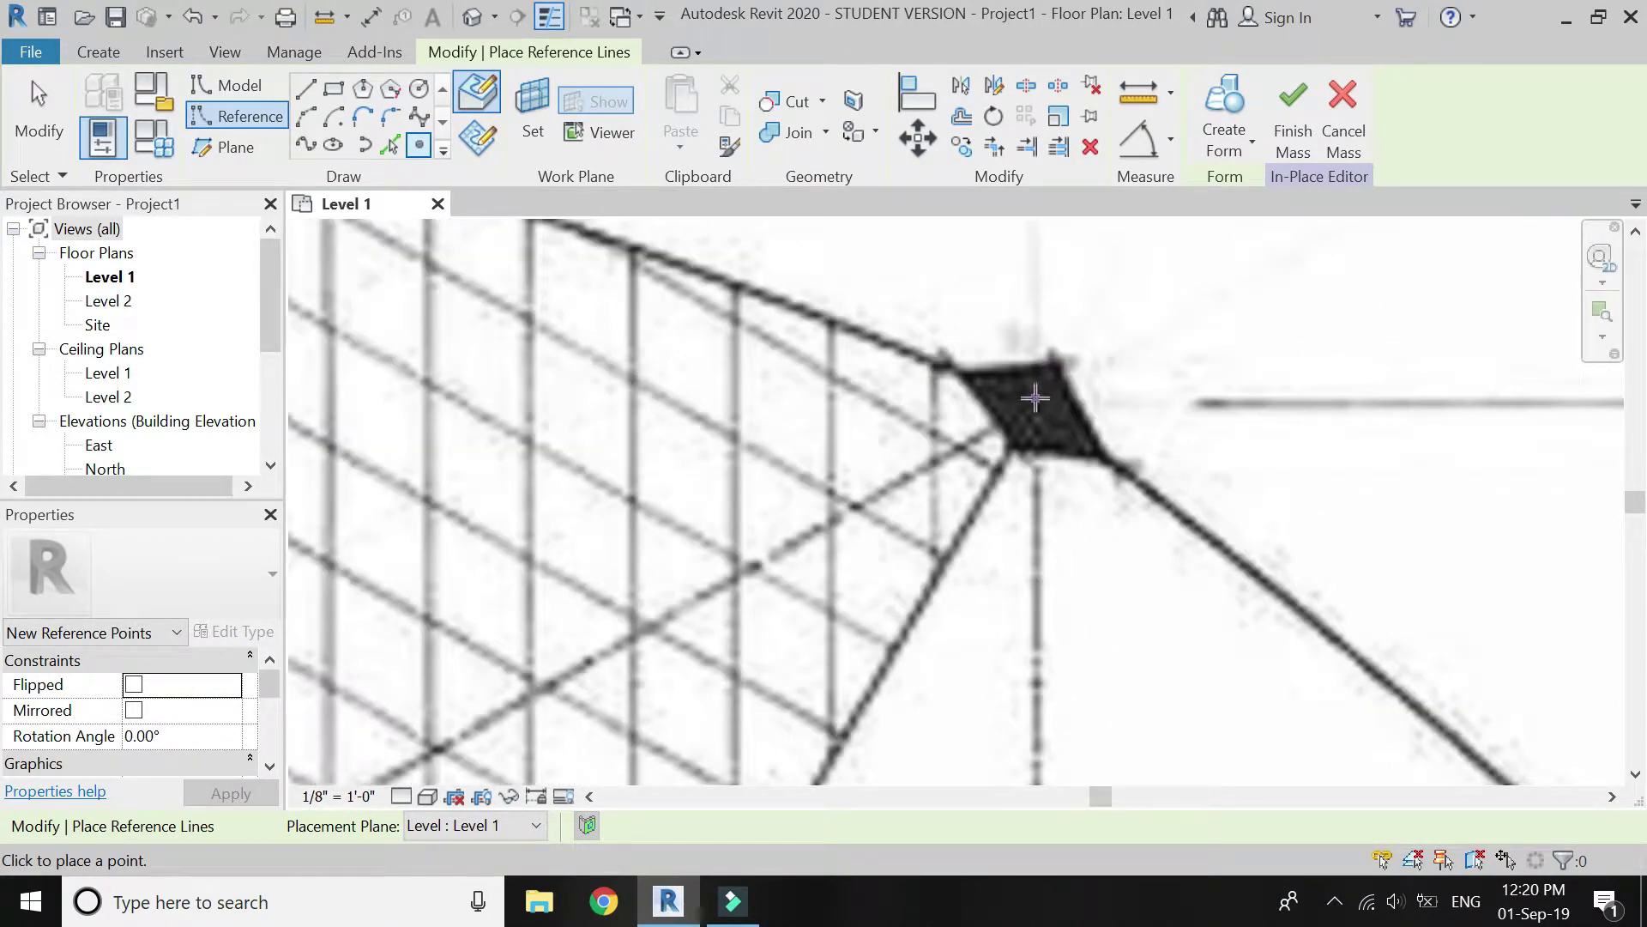
{"action": "scroll", "coordinate": [964, 310], "scroll_direction": "down", "scroll_amount": 6}
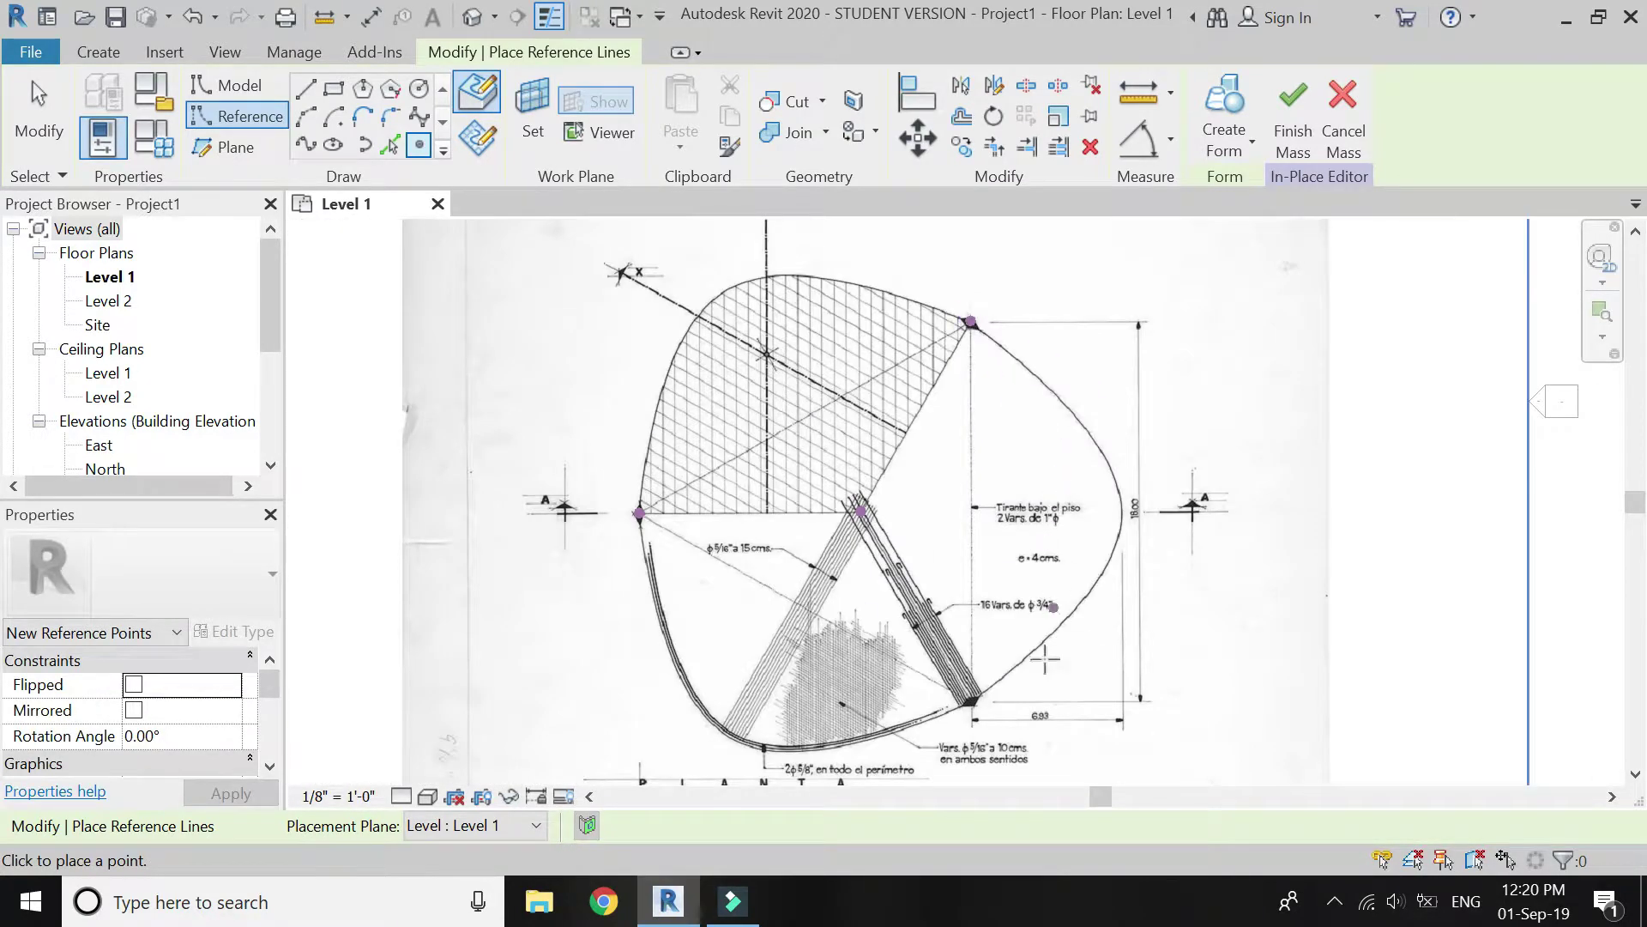
{"action": "scroll", "coordinate": [972, 699], "scroll_direction": "up", "scroll_amount": 6}
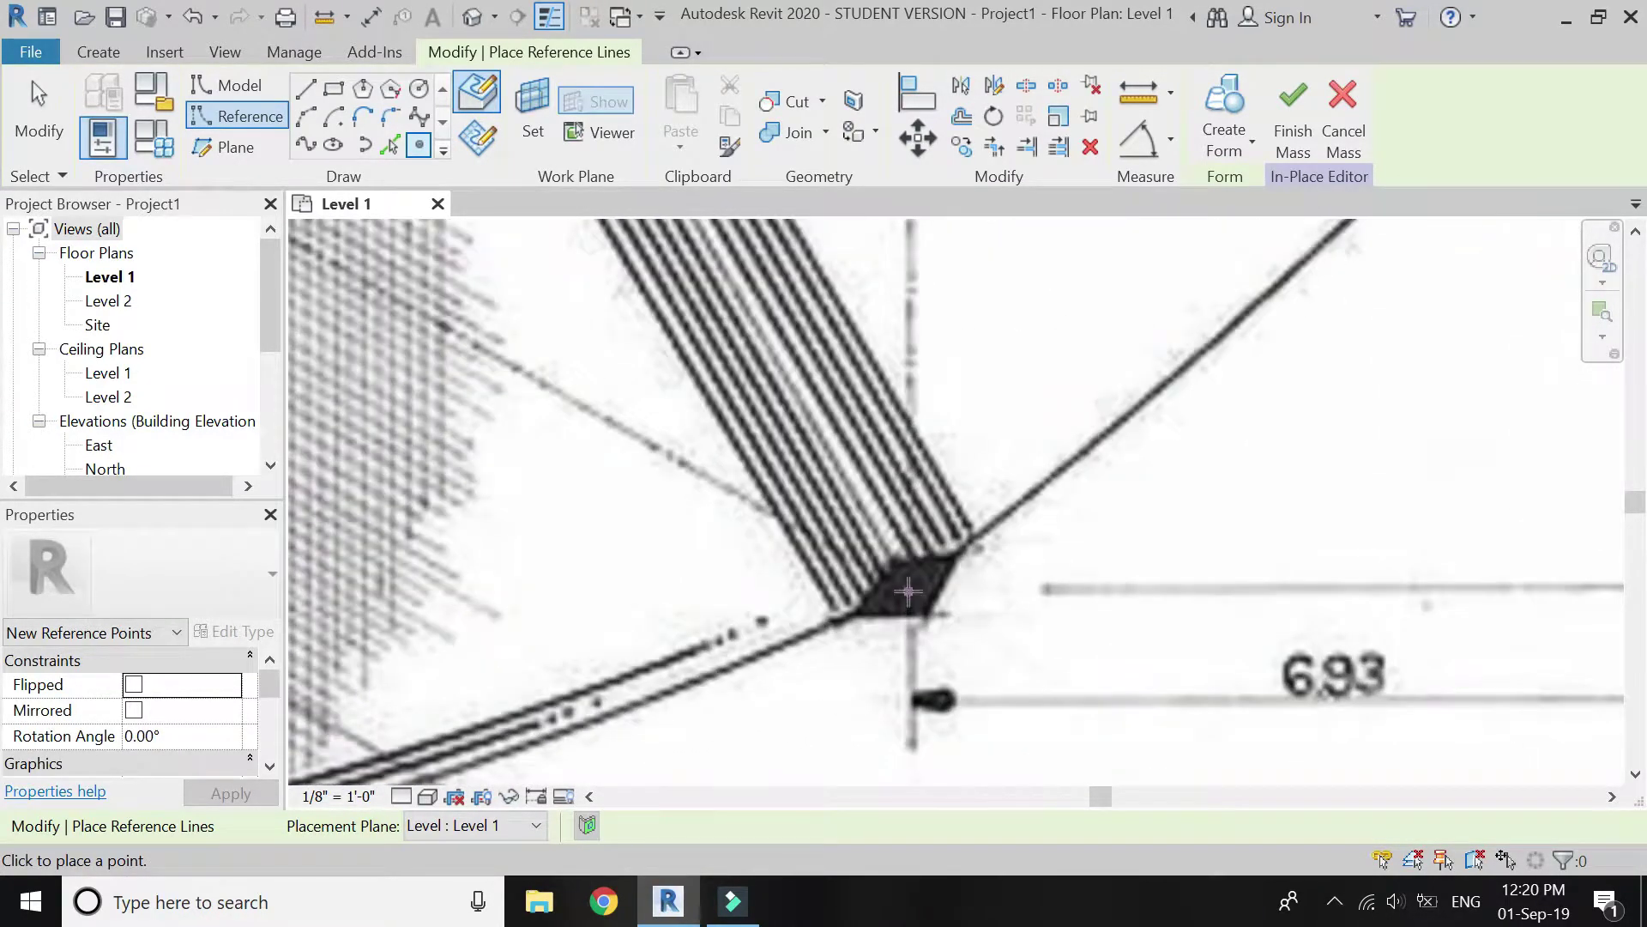
{"action": "scroll", "coordinate": [1038, 652], "scroll_direction": "down", "scroll_amount": 6}
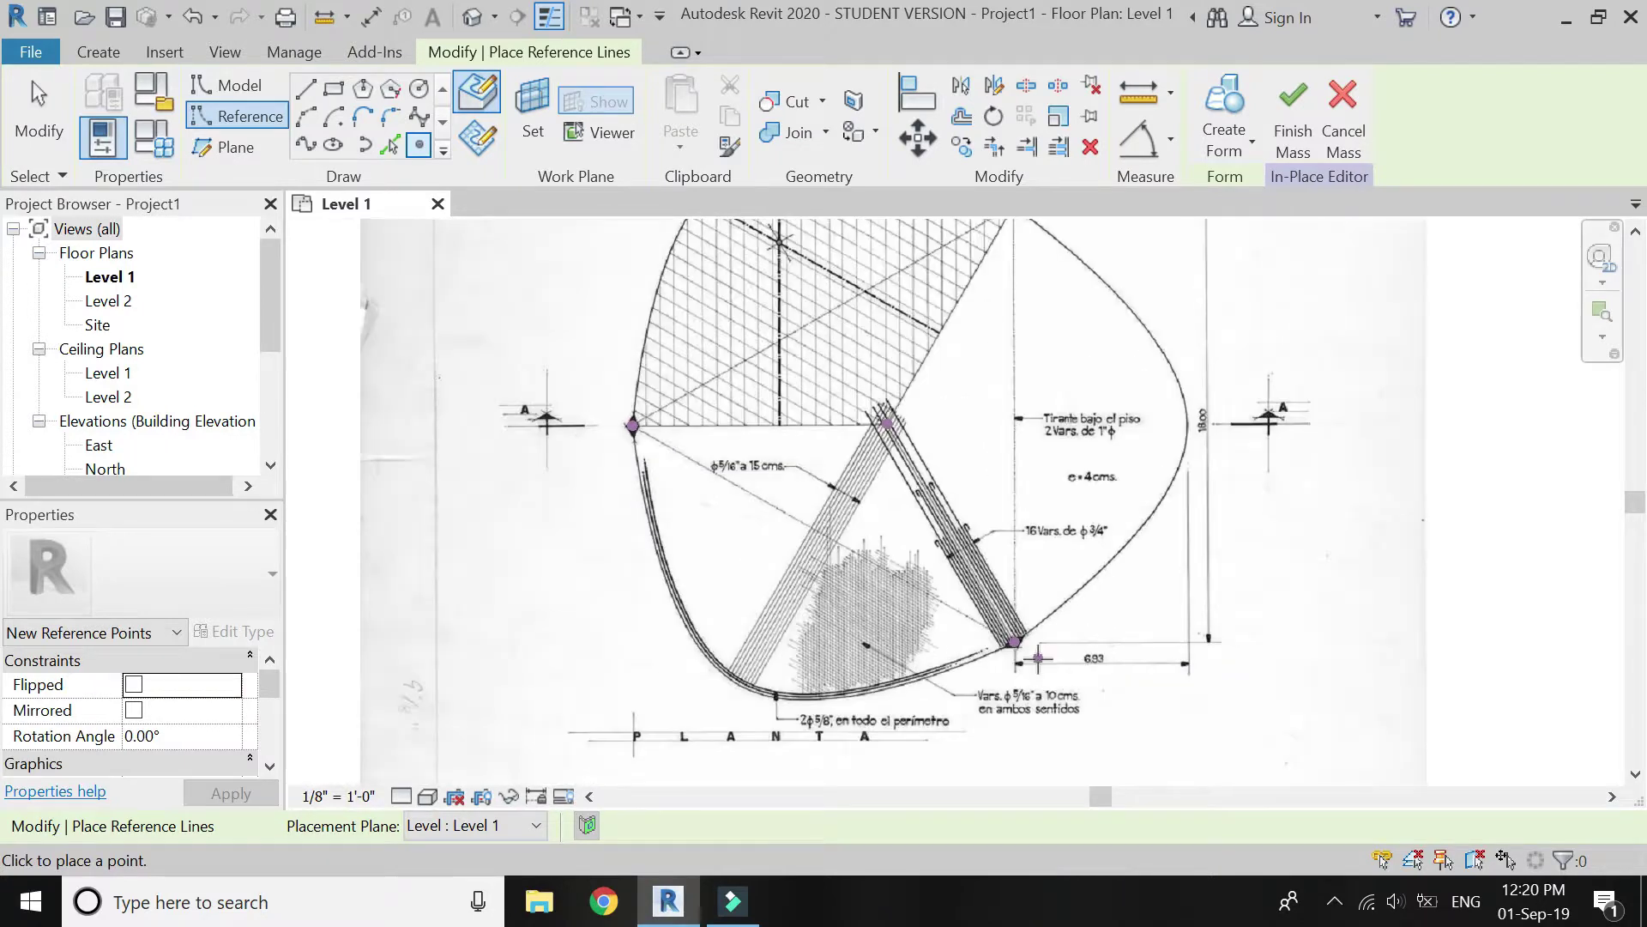
Place one reference point at the middle of each of the three curved outer edges of the roof plan
{"action": "scroll", "coordinate": [762, 683], "scroll_direction": "up", "scroll_amount": 6}
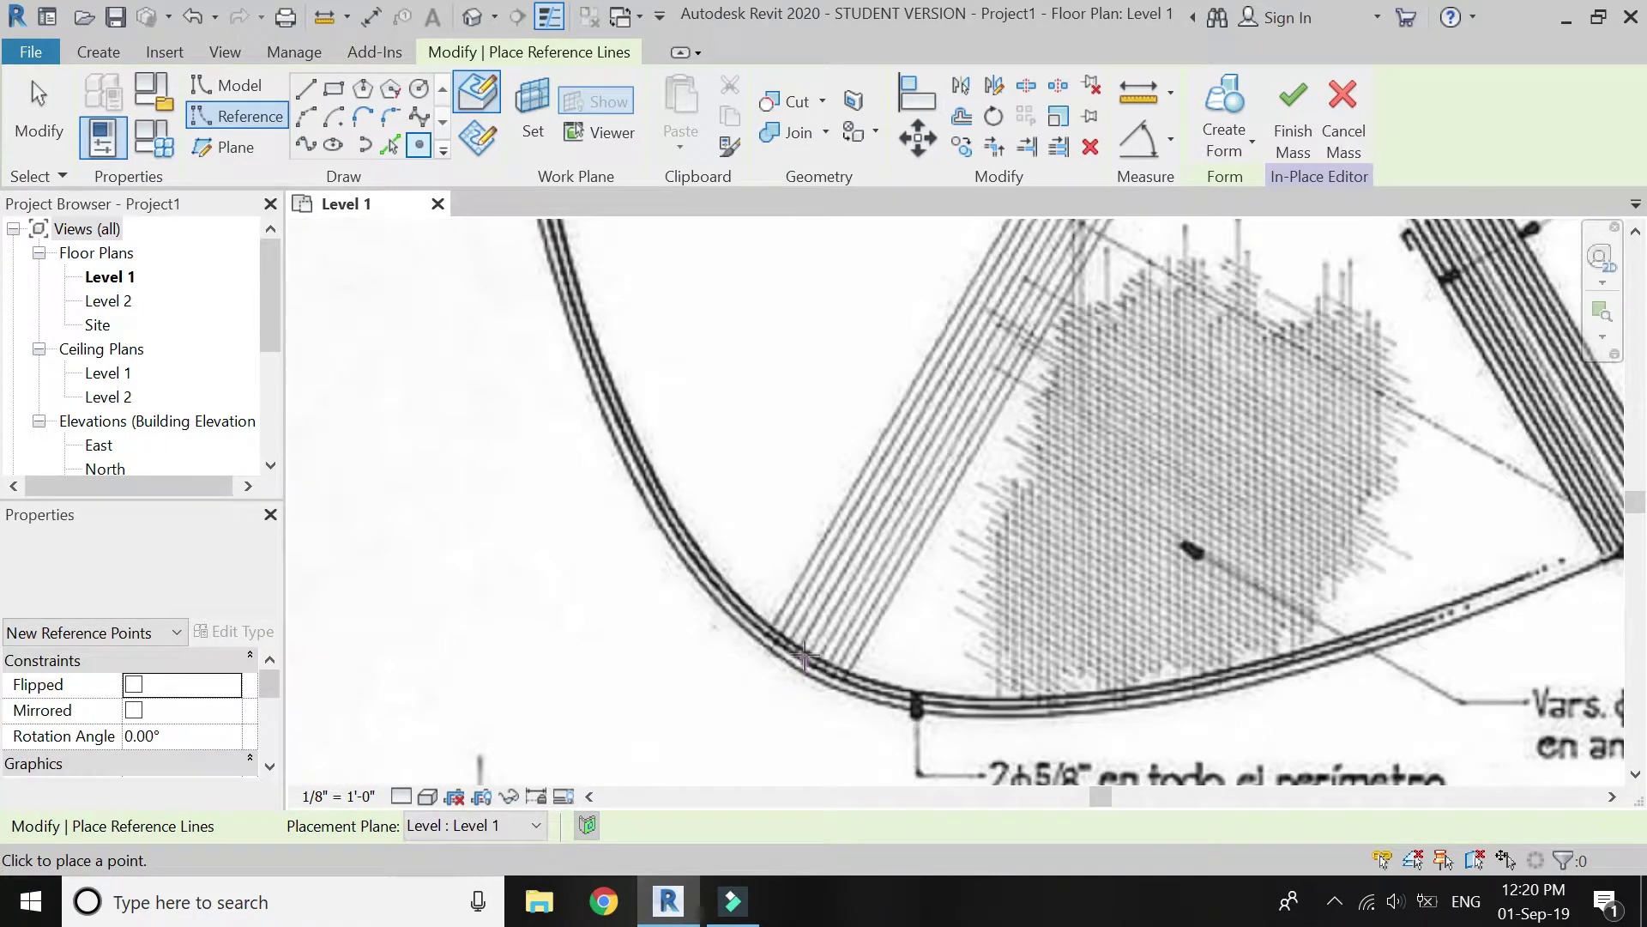
{"action": "scroll", "coordinate": [800, 656], "scroll_direction": "down", "scroll_amount": 6}
{"action": "scroll", "coordinate": [987, 523], "scroll_direction": "up", "scroll_amount": 6}
{"action": "scroll", "coordinate": [950, 531], "scroll_direction": "up", "scroll_amount": 2}
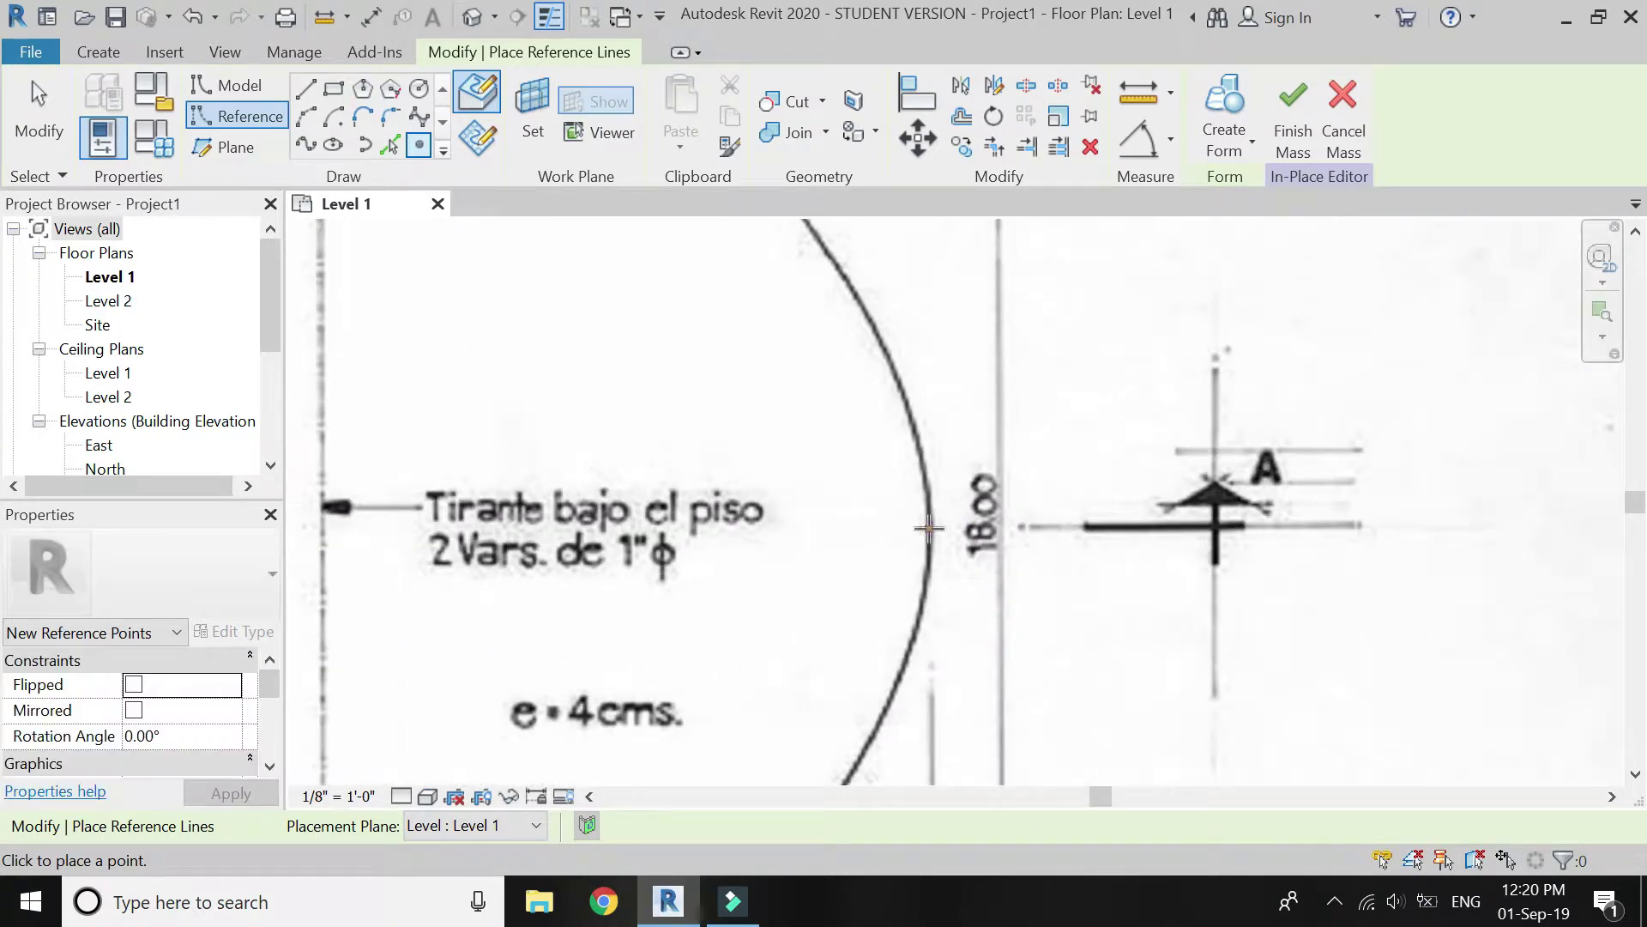
{"action": "scroll", "coordinate": [1078, 643], "scroll_direction": "down", "scroll_amount": 5}
{"action": "scroll", "coordinate": [717, 419], "scroll_direction": "up", "scroll_amount": 5}
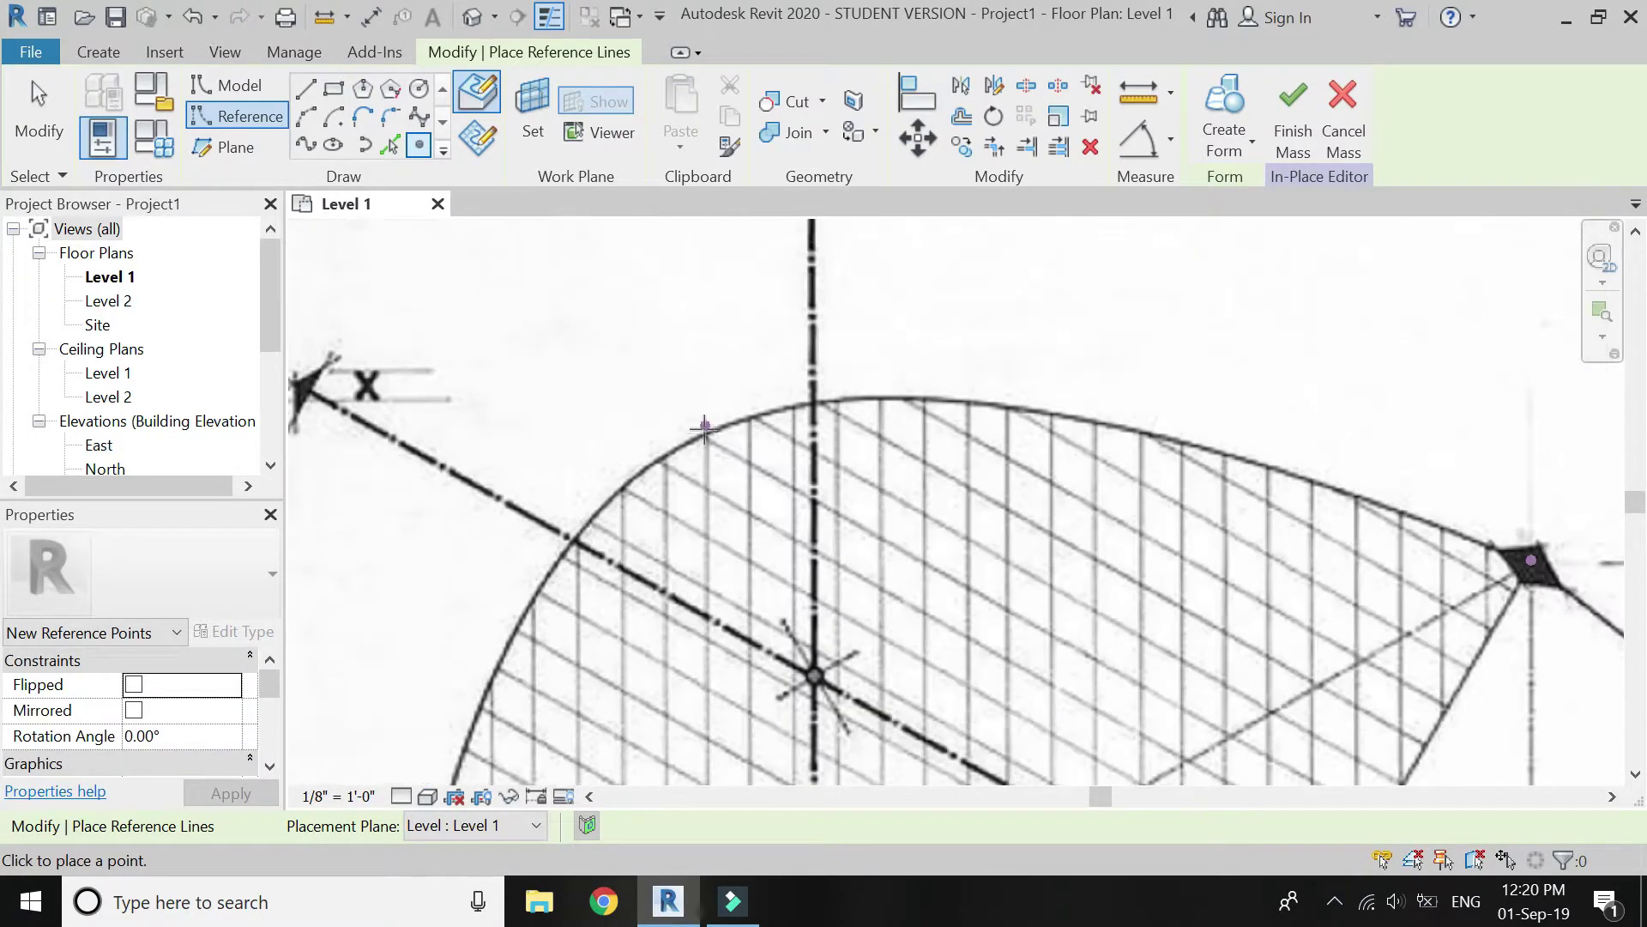
{"action": "scroll", "coordinate": [675, 292], "scroll_direction": "down", "scroll_amount": 5}
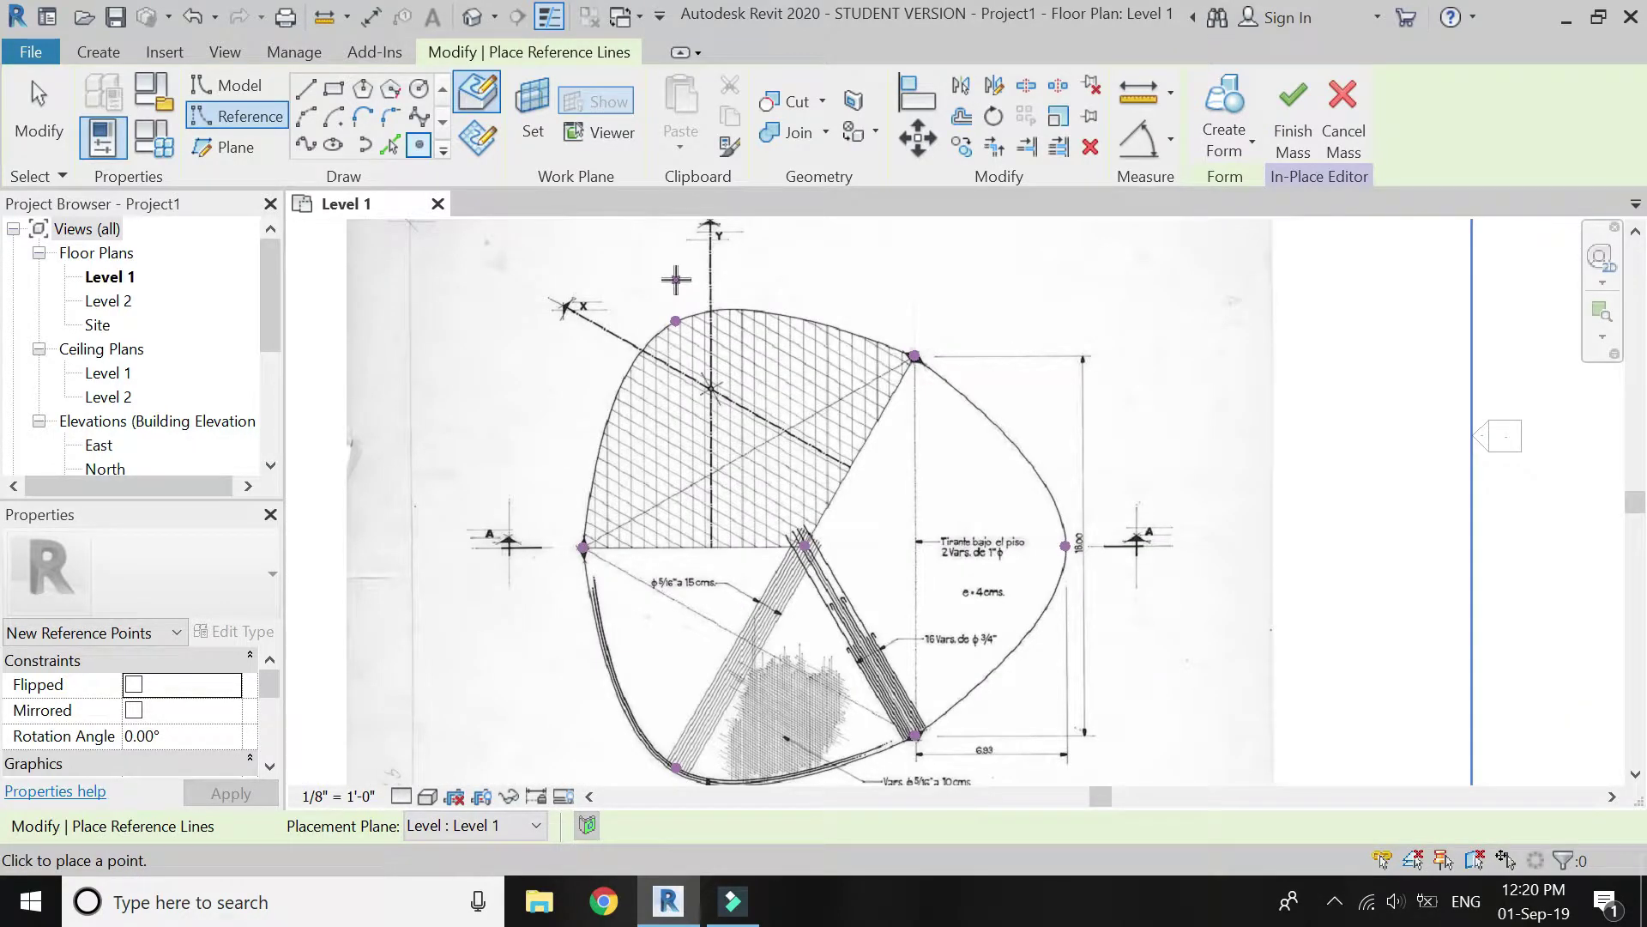
{"action": "key", "text": "Escape"}
{"action": "key", "text": "Escape"}
In the 3D view, set the offset of the three reference points on the curved outer edges to 35'
{"action": "scroll", "coordinate": [776, 433], "scroll_direction": "down", "scroll_amount": 2}
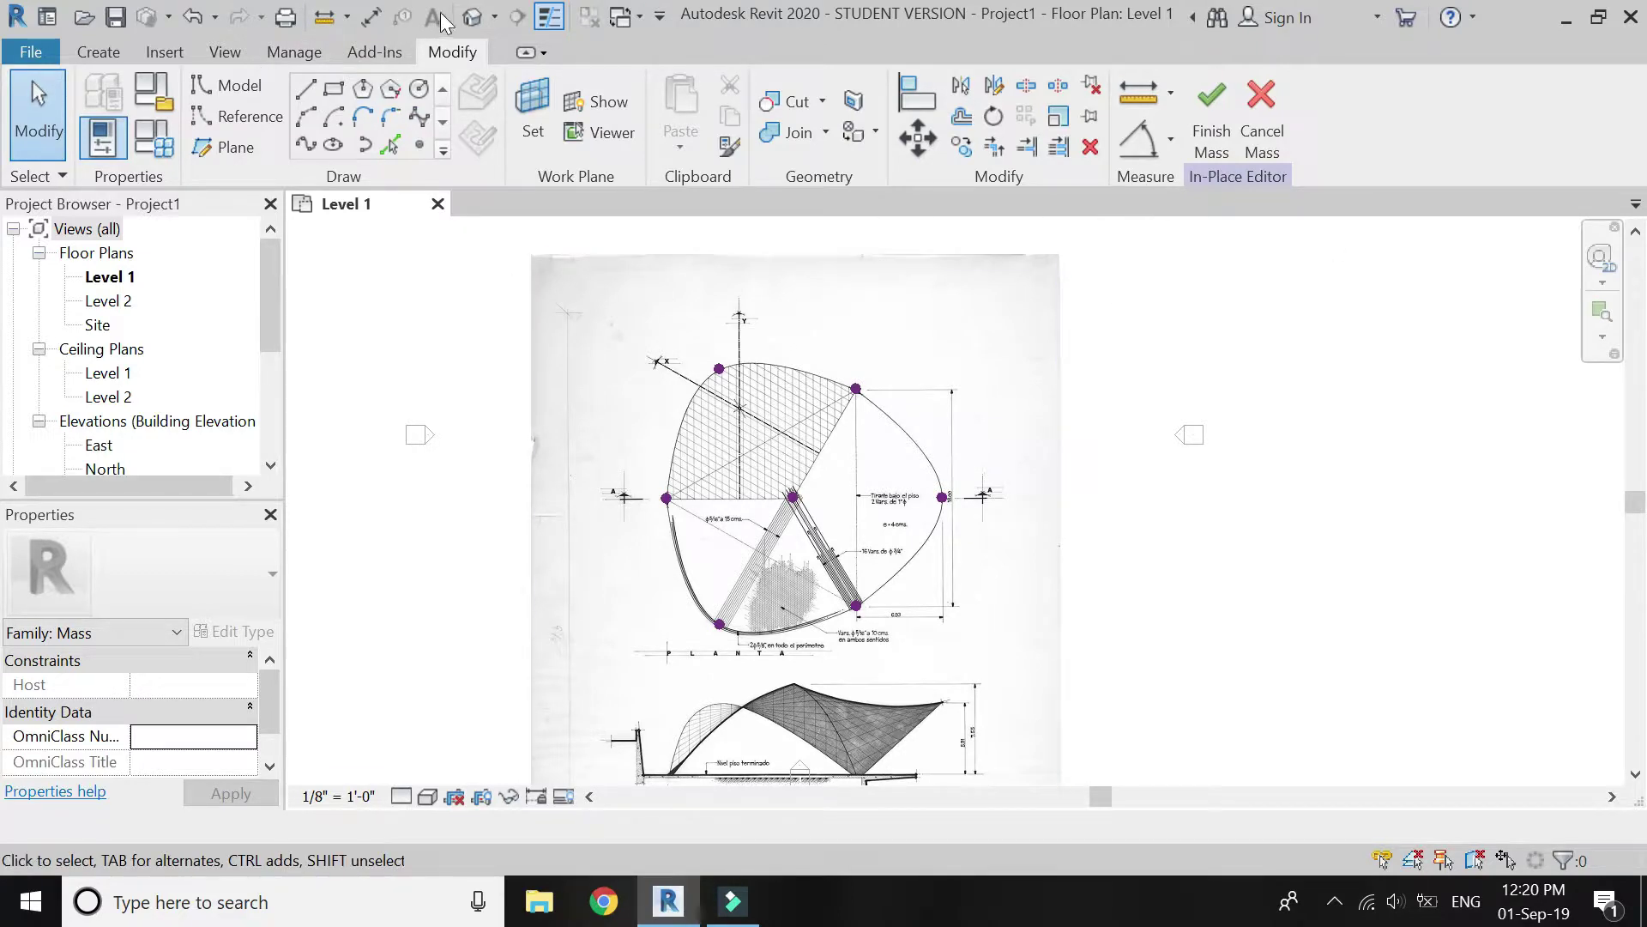
{"action": "left_click", "coordinate": [474, 23]}
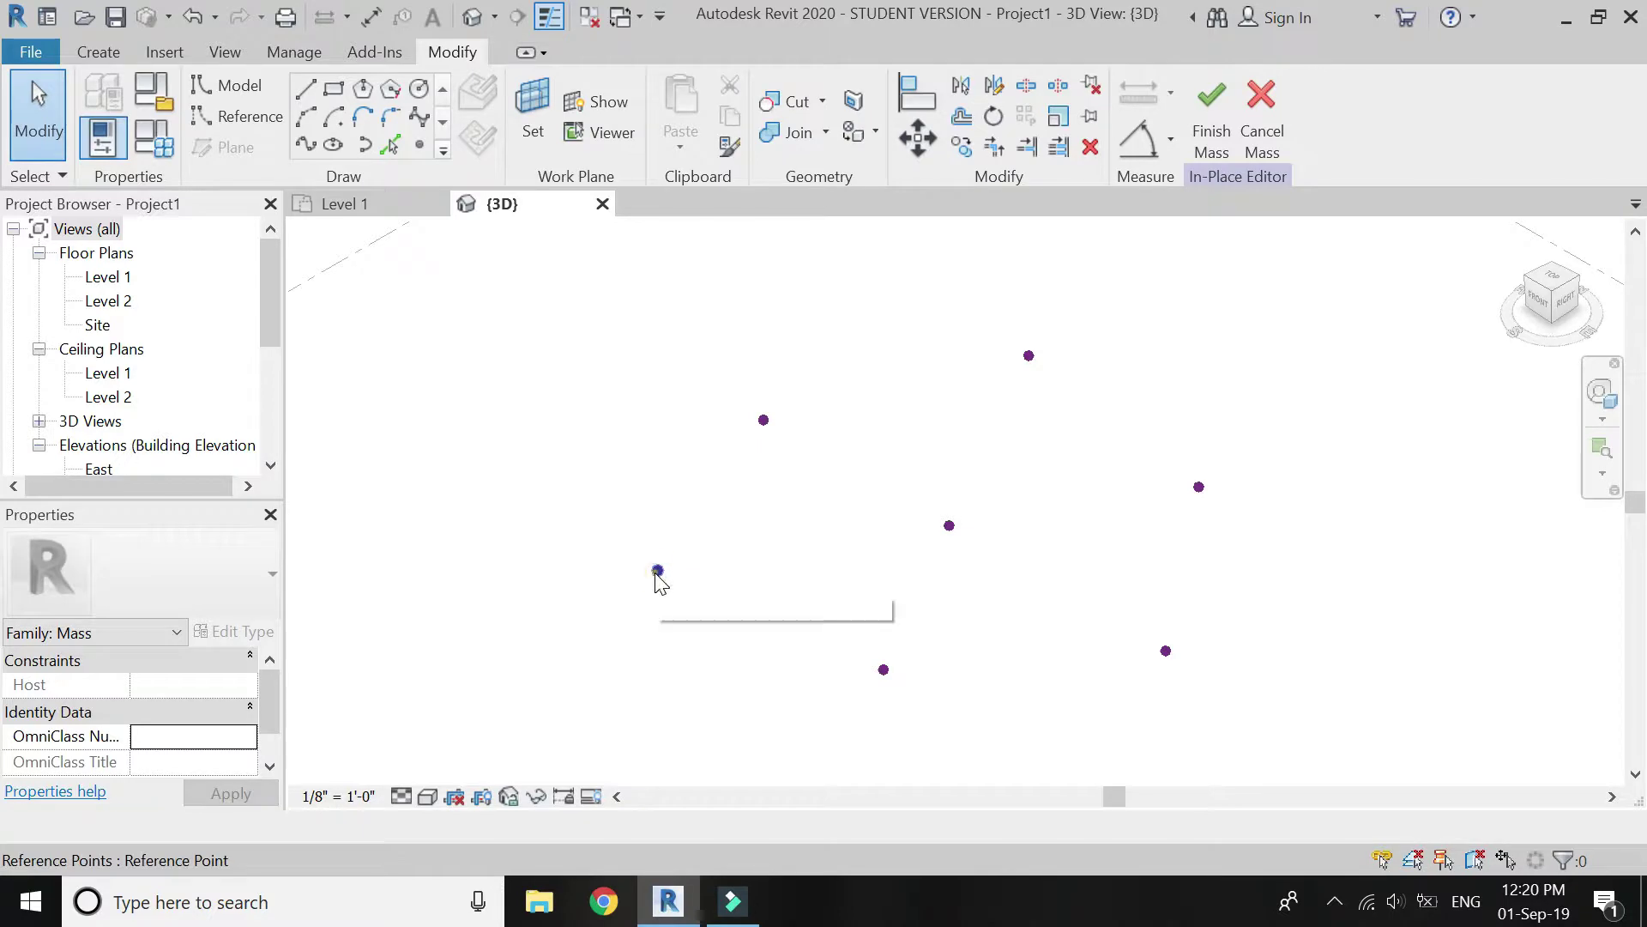
{"action": "left_click", "coordinate": [658, 572]}
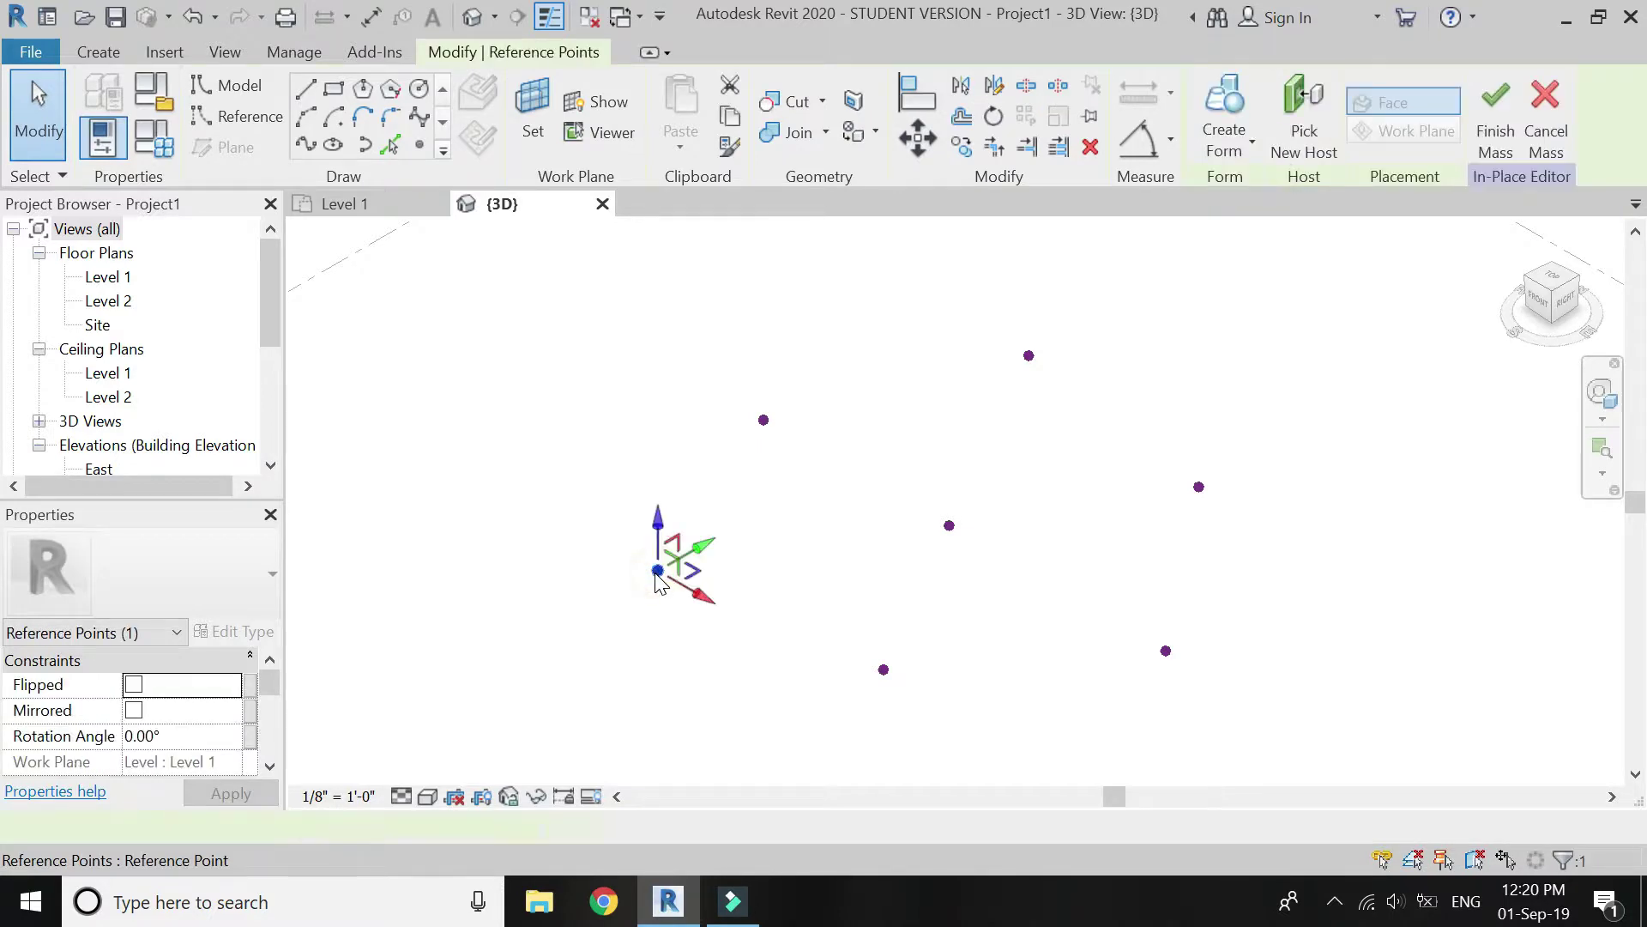
{"action": "left_click", "coordinate": [1029, 356], "text": "ctrl"}
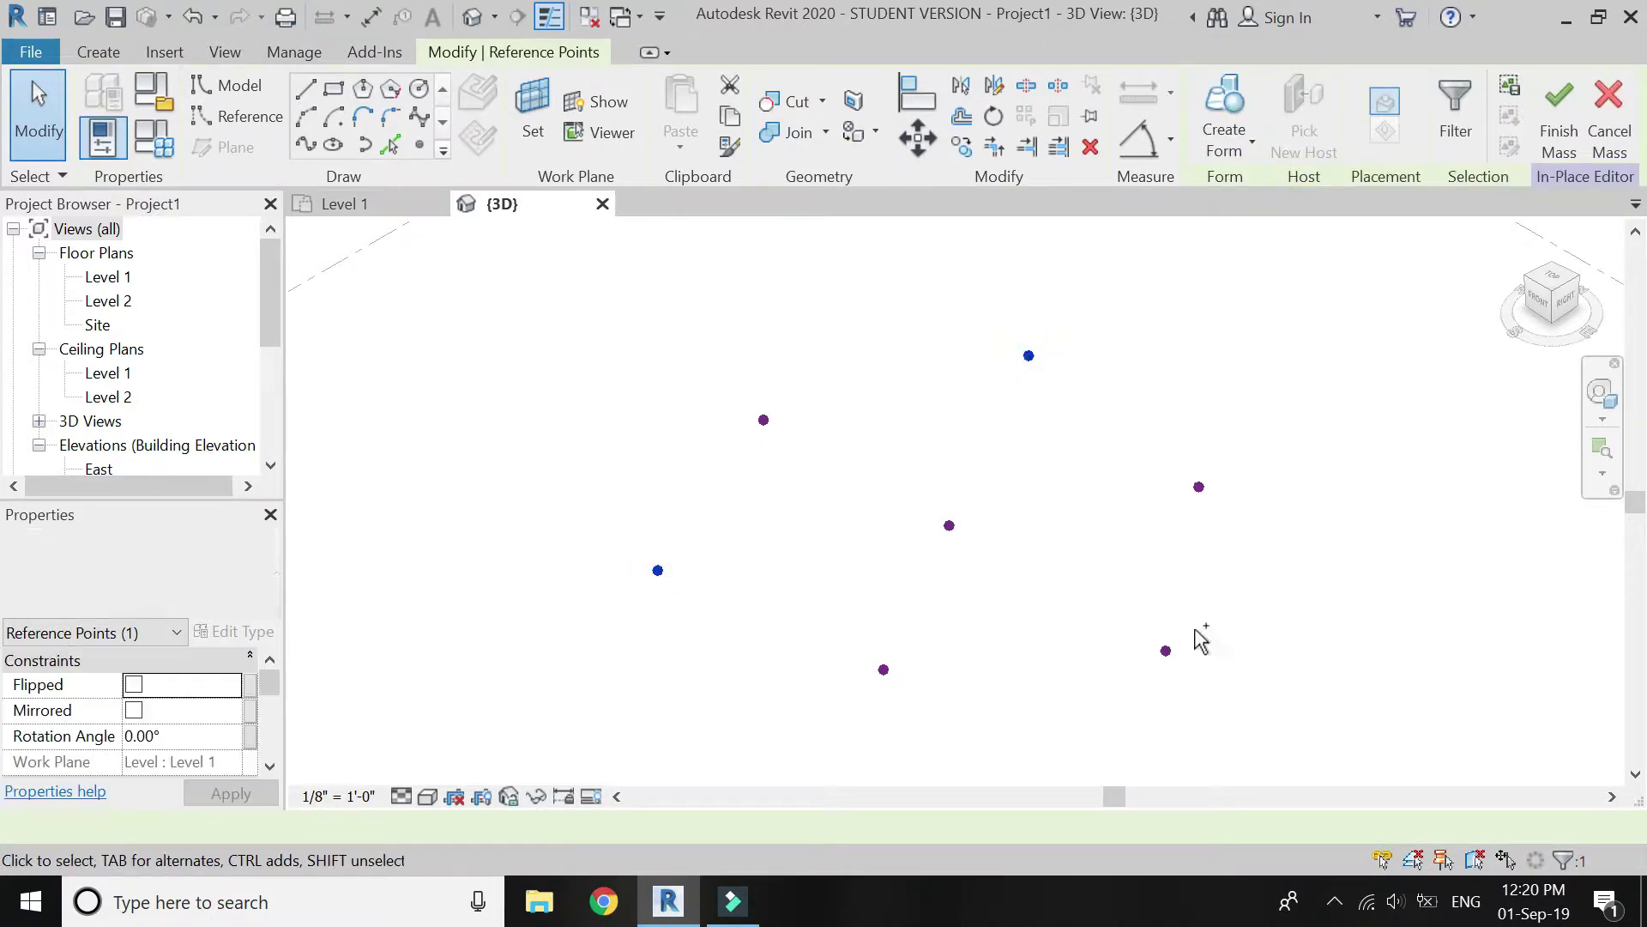
{"action": "left_click", "coordinate": [1166, 654], "text": "ctrl"}
{"action": "scroll", "coordinate": [156, 727], "scroll_direction": "down", "scroll_amount": 5}
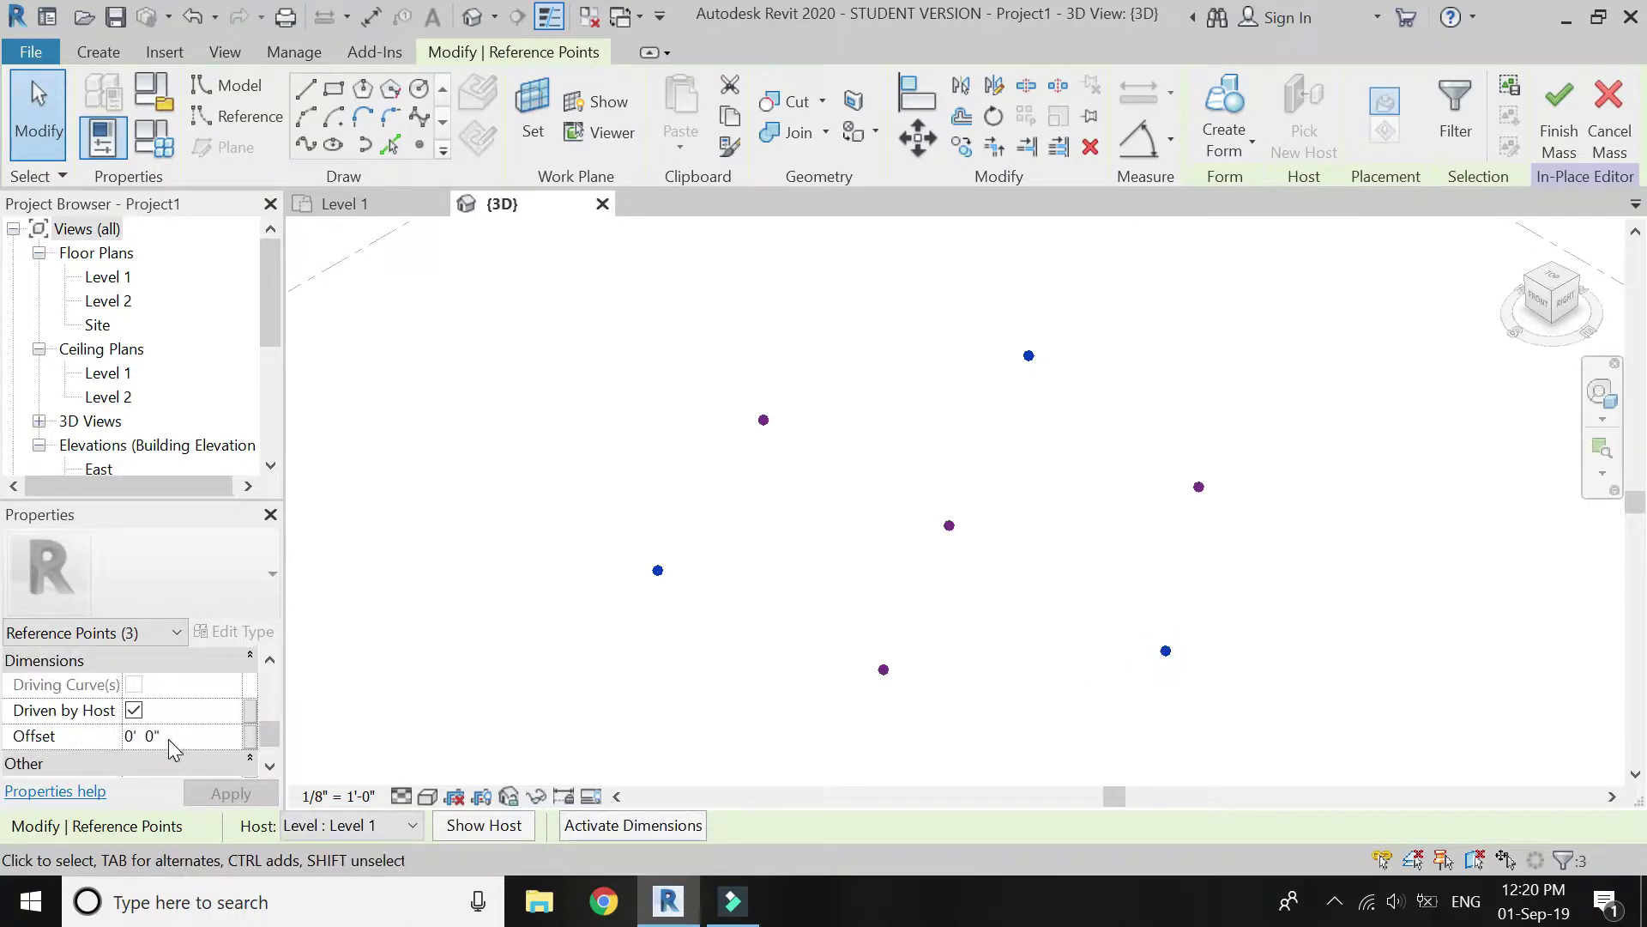
{"action": "left_click", "coordinate": [168, 739]}
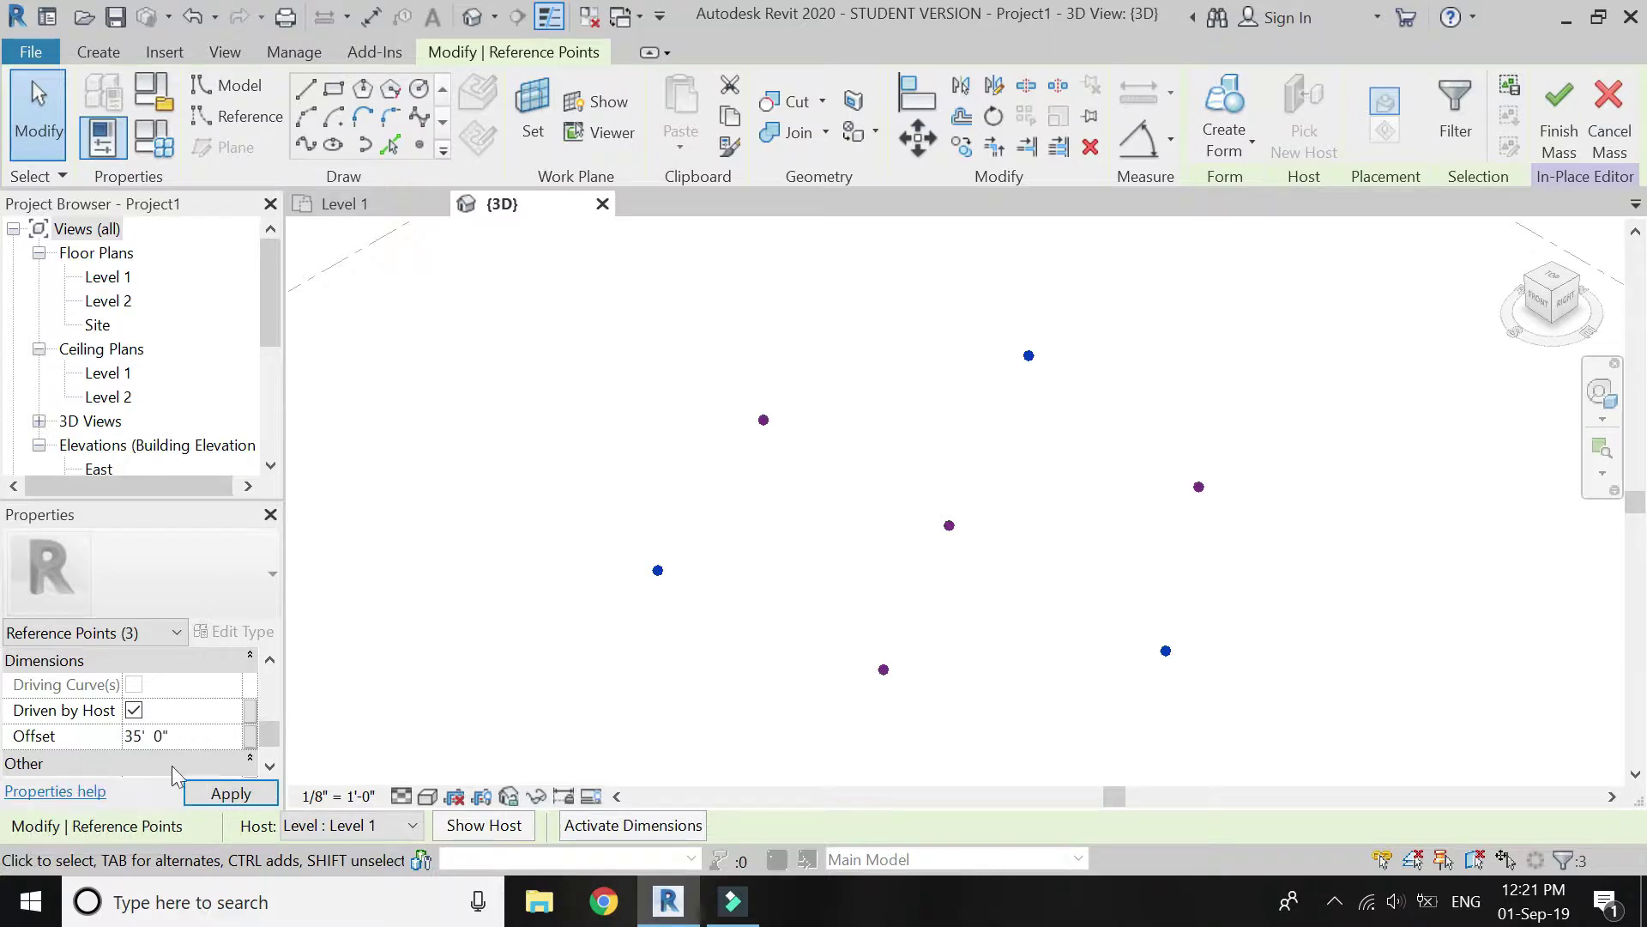
{"action": "left_click", "coordinate": [230, 794]}
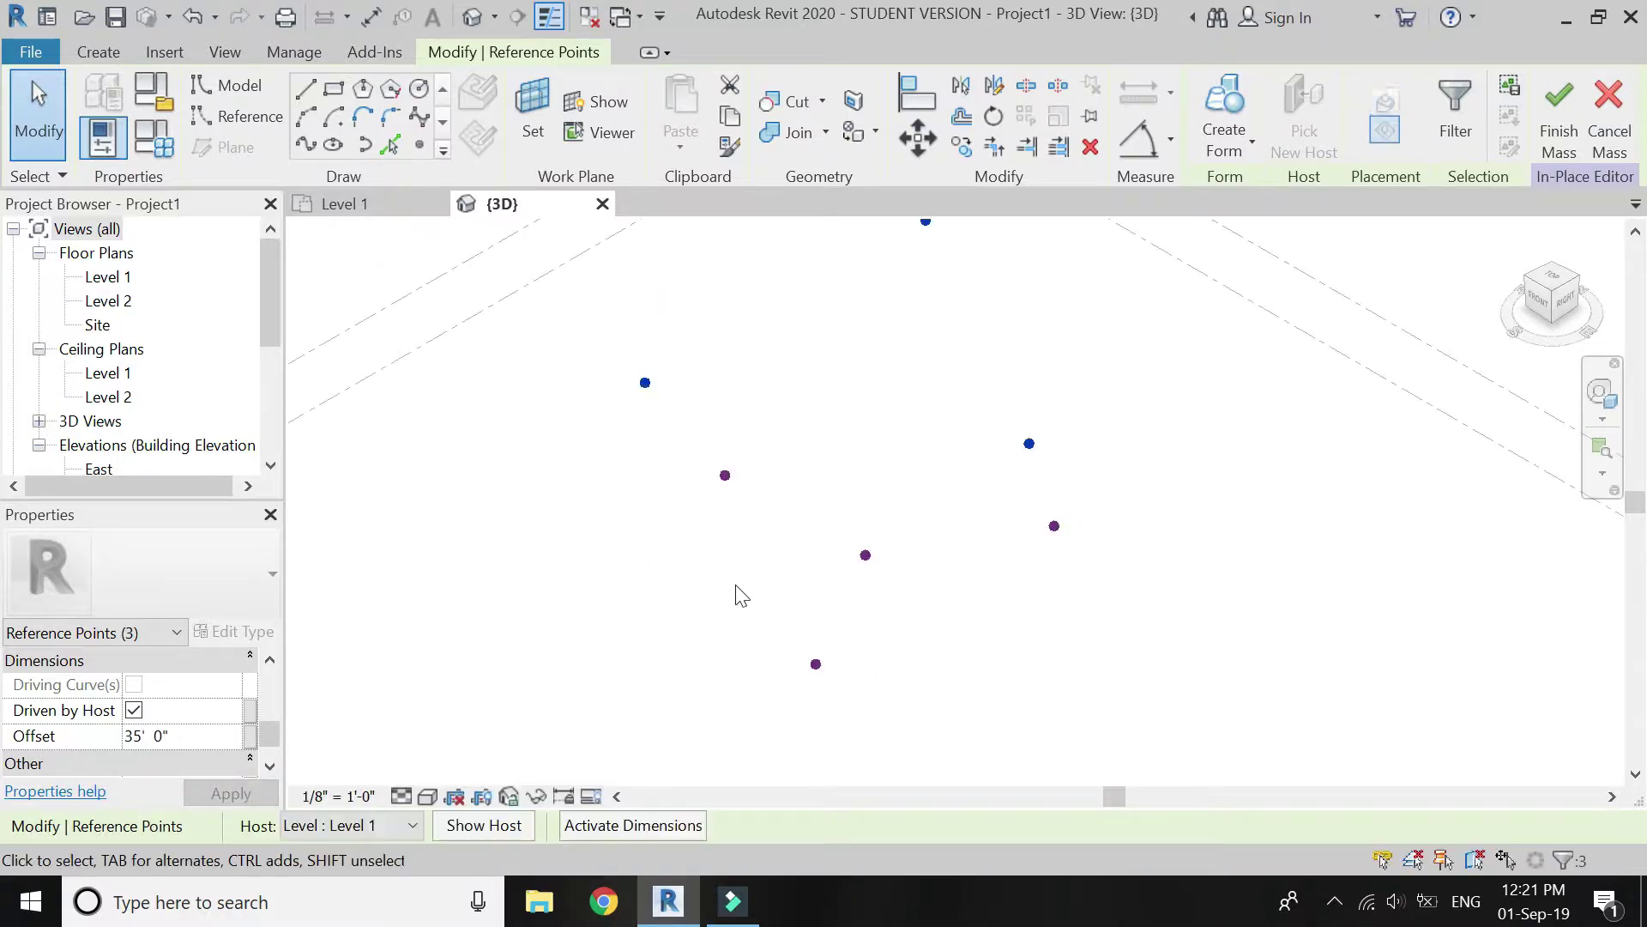
{"action": "key", "text": "Escape"}
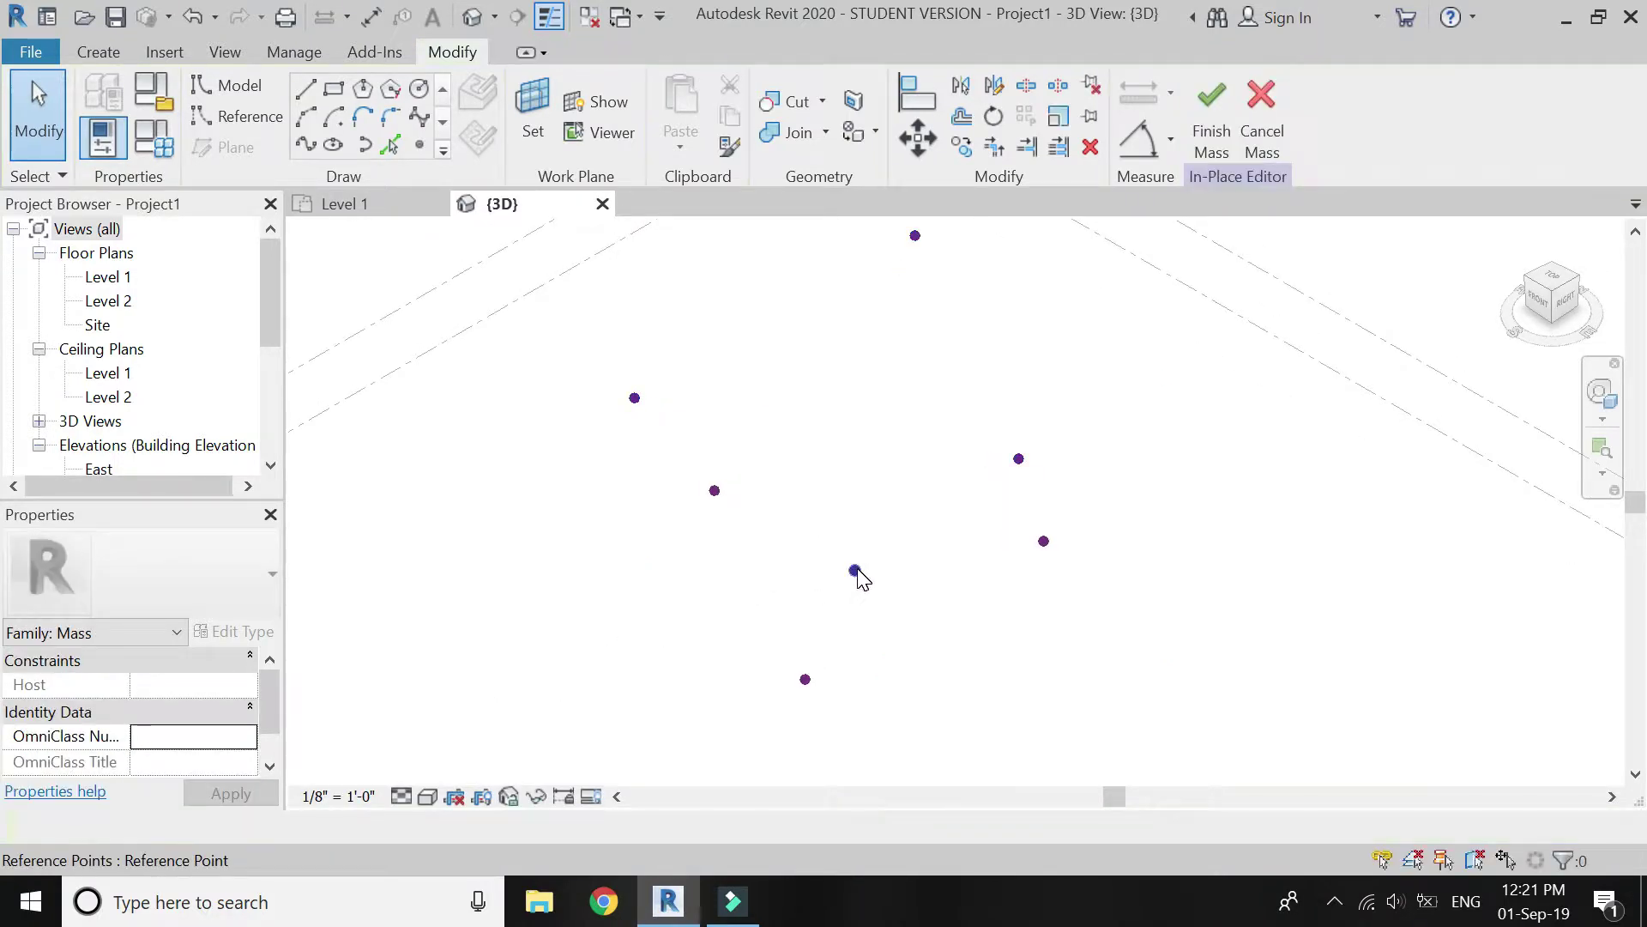
Set the offset of the central reference point to 28'
{"action": "left_click", "coordinate": [855, 571]}
{"action": "scroll", "coordinate": [192, 739], "scroll_direction": "down", "scroll_amount": 2}
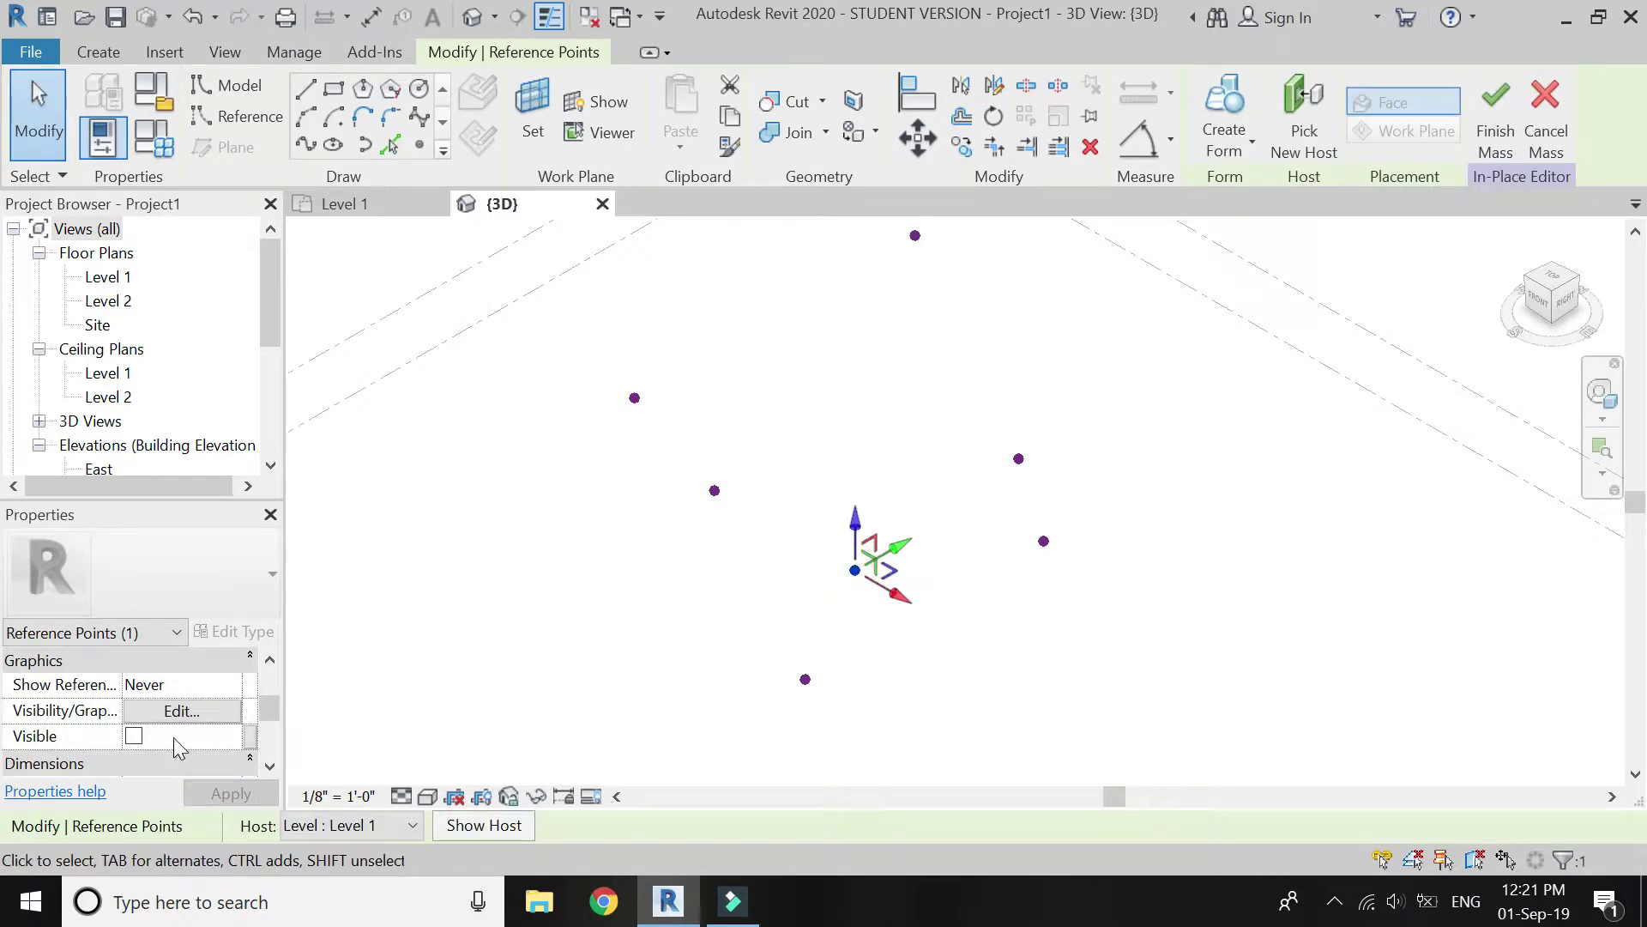
{"action": "scroll", "coordinate": [173, 738], "scroll_direction": "down", "scroll_amount": 3}
{"action": "left_click", "coordinate": [179, 686]}
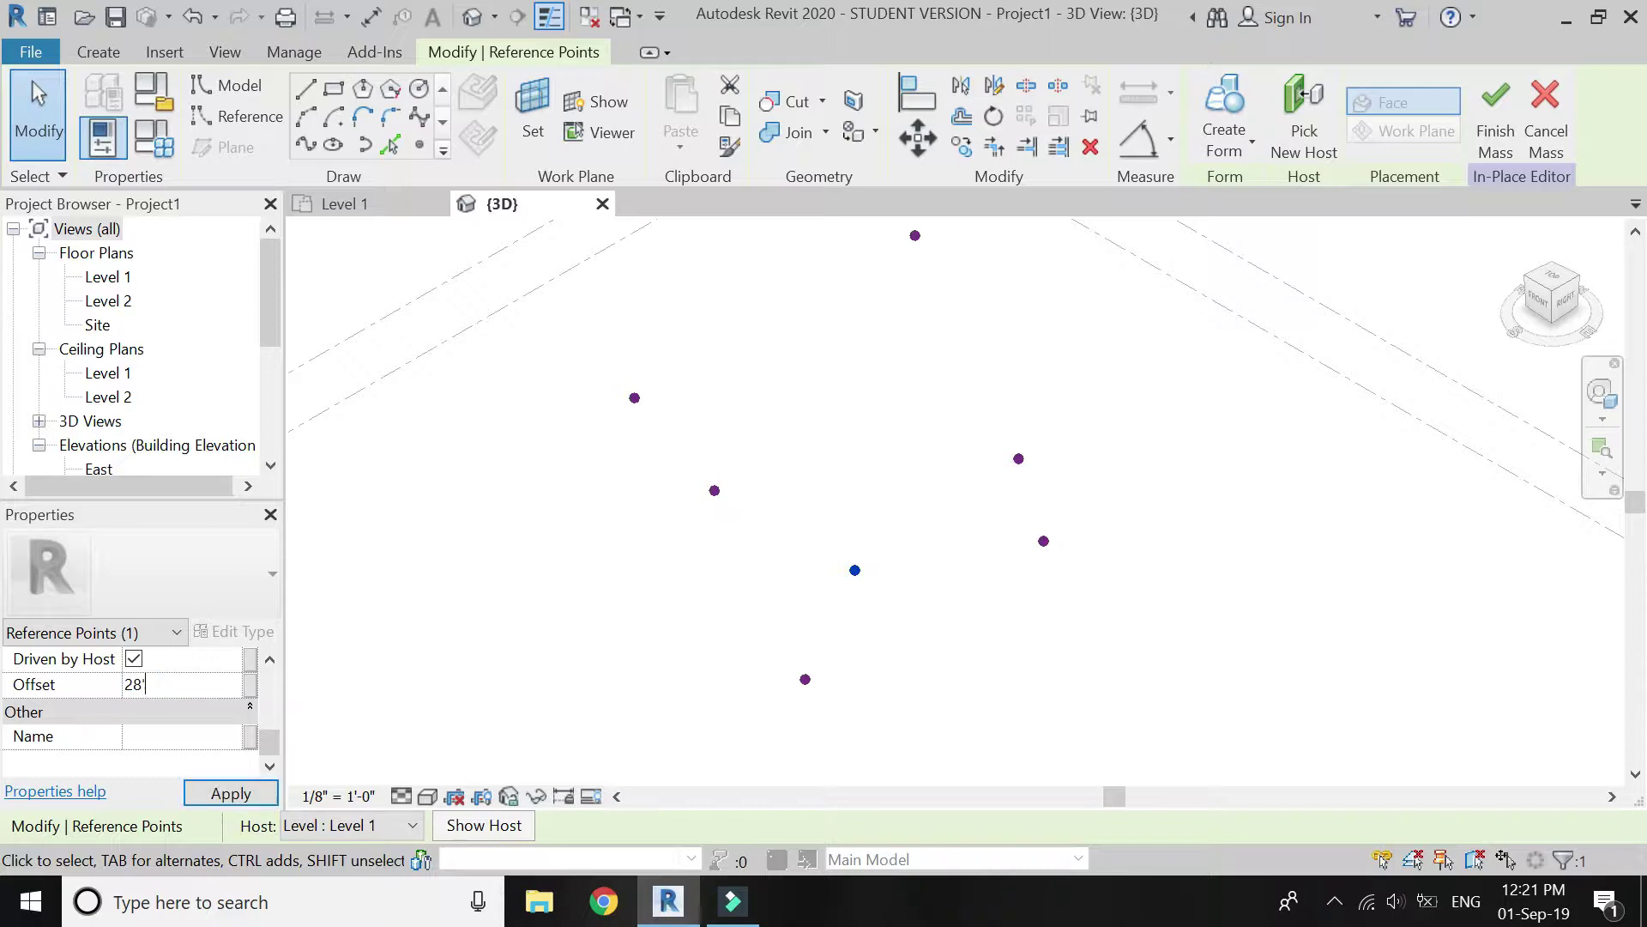
{"action": "left_click", "coordinate": [255, 787]}
{"action": "left_click", "coordinate": [754, 614]}
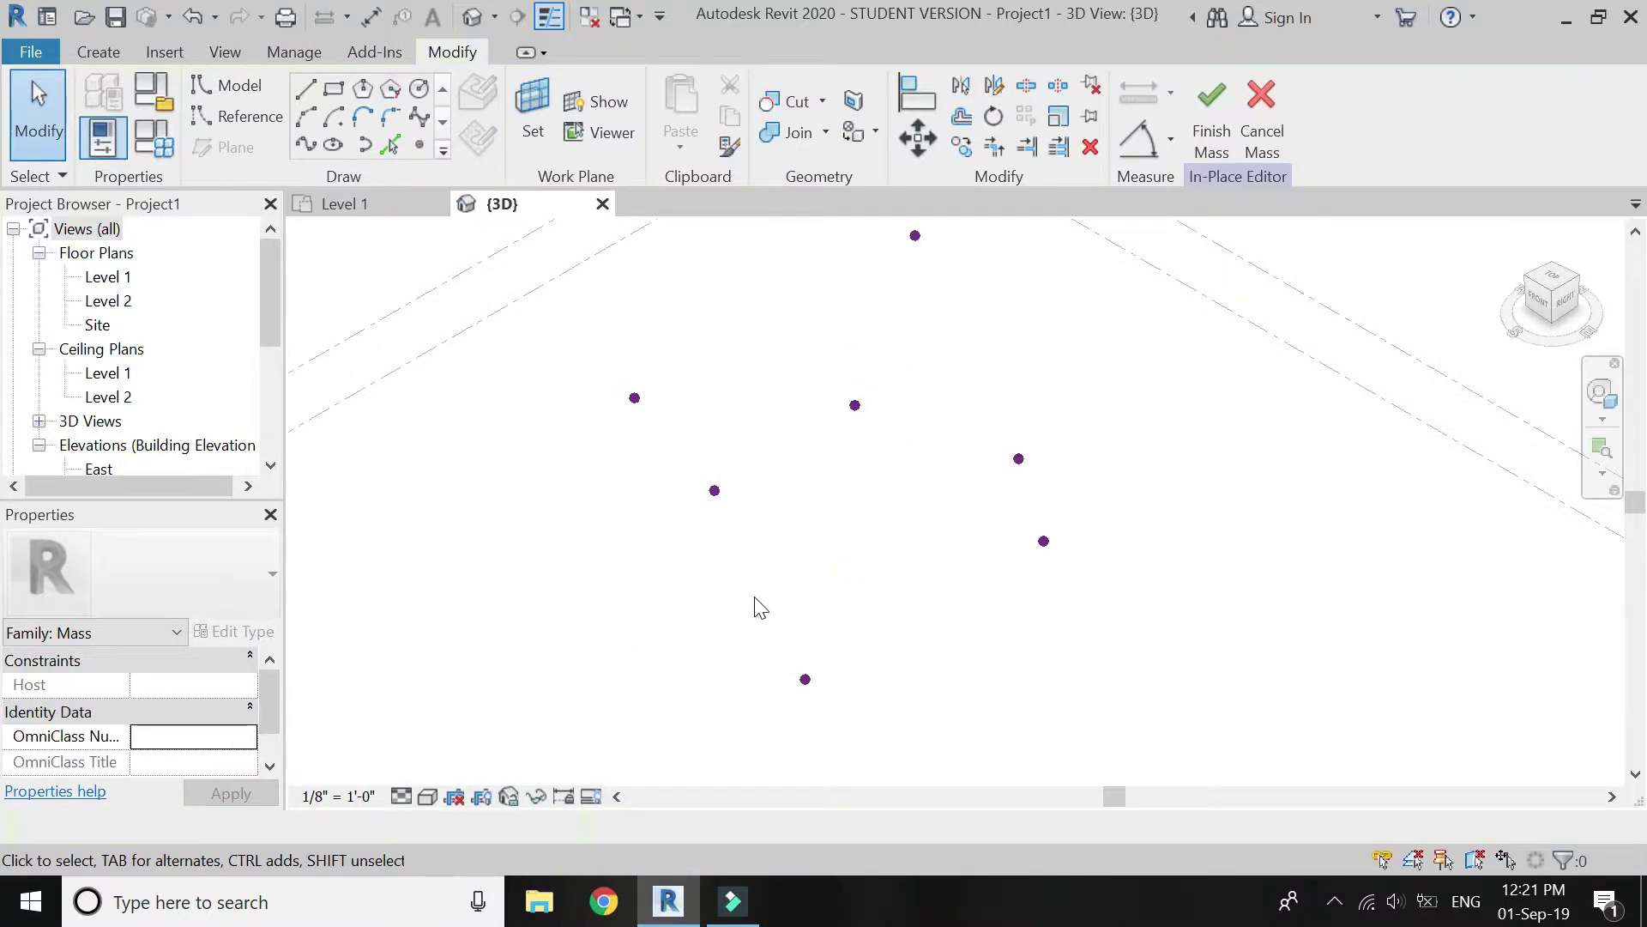
Draw a reference spline along the first outer roof edge, joining two support points through the raised edge point between them
{"action": "middle_click_drag", "start_coordinate": [754, 614], "coordinate": [851, 709], "text": "shift"}
{"action": "left_click", "coordinate": [1601, 395]}
{"action": "left_click_drag", "start_coordinate": [965, 569], "coordinate": [903, 597]}
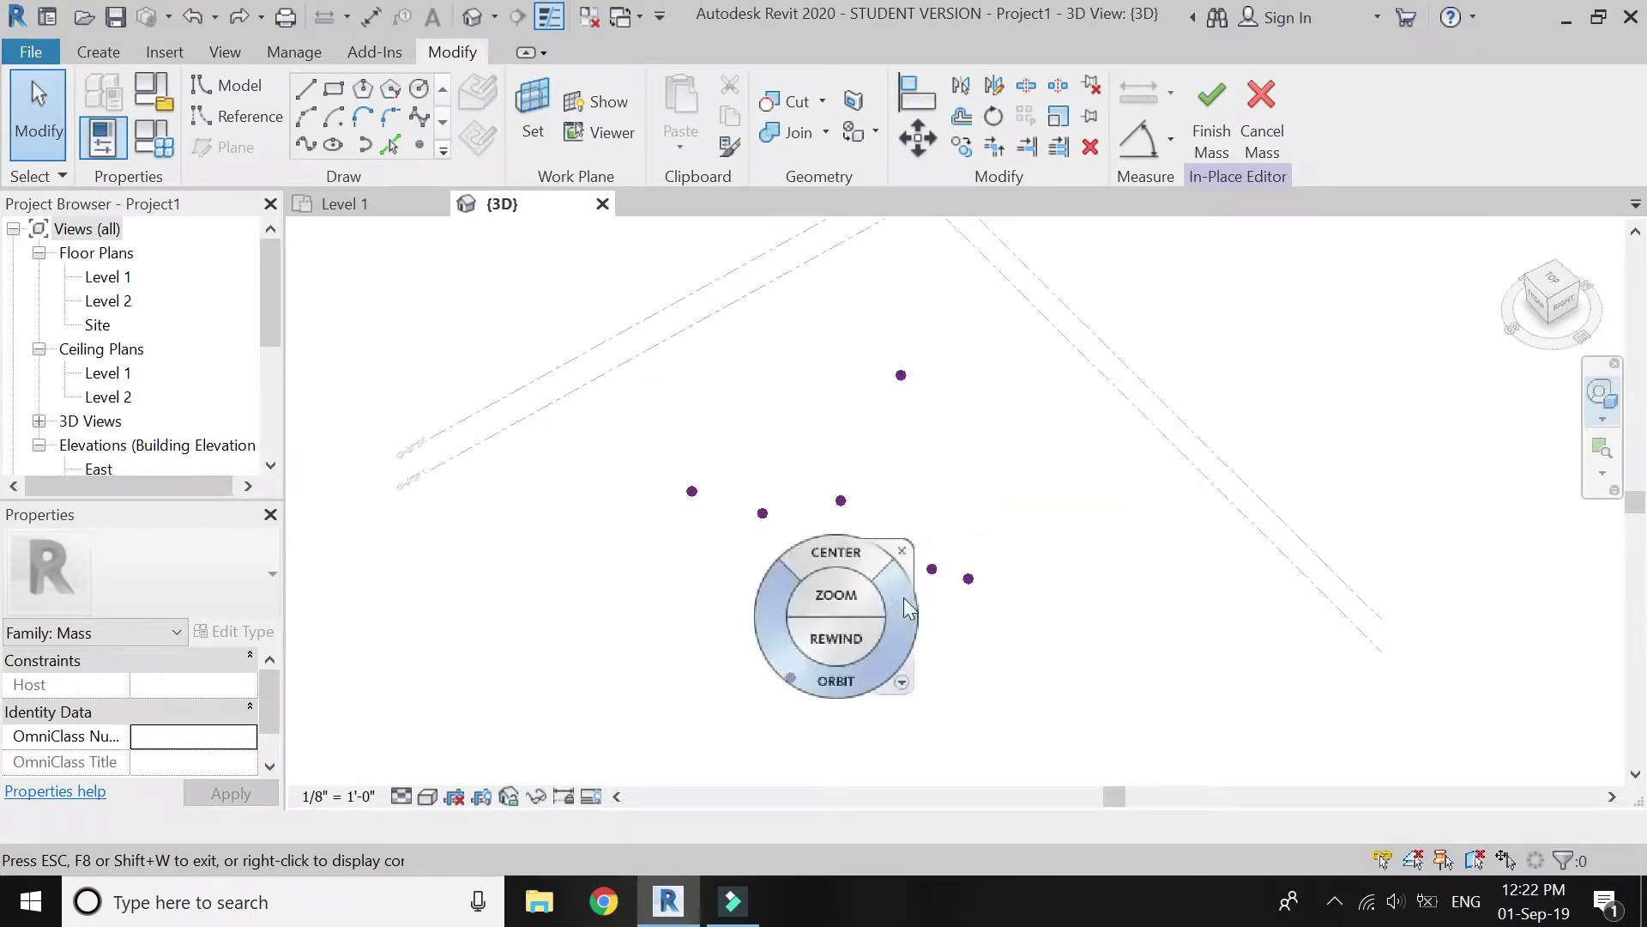
{"action": "key", "text": "Escape"}
{"action": "left_click", "coordinate": [212, 125]}
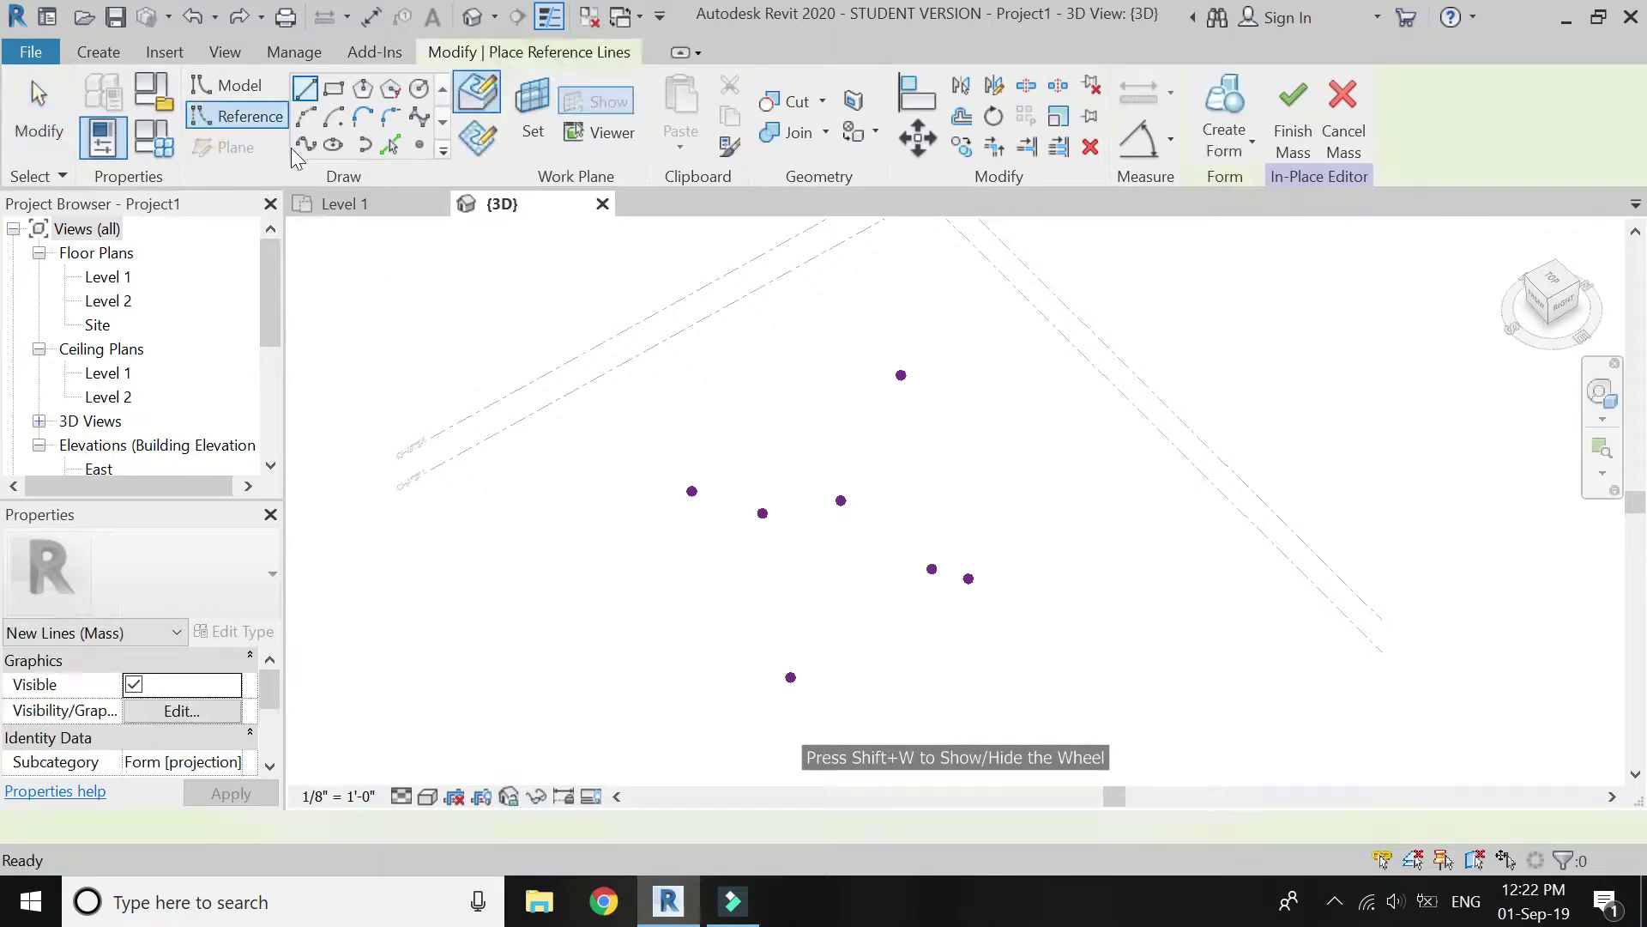
{"action": "left_click", "coordinate": [305, 144]}
{"action": "left_click", "coordinate": [692, 492]}
{"action": "left_click", "coordinate": [789, 678]}
{"action": "key", "text": "Escape"}
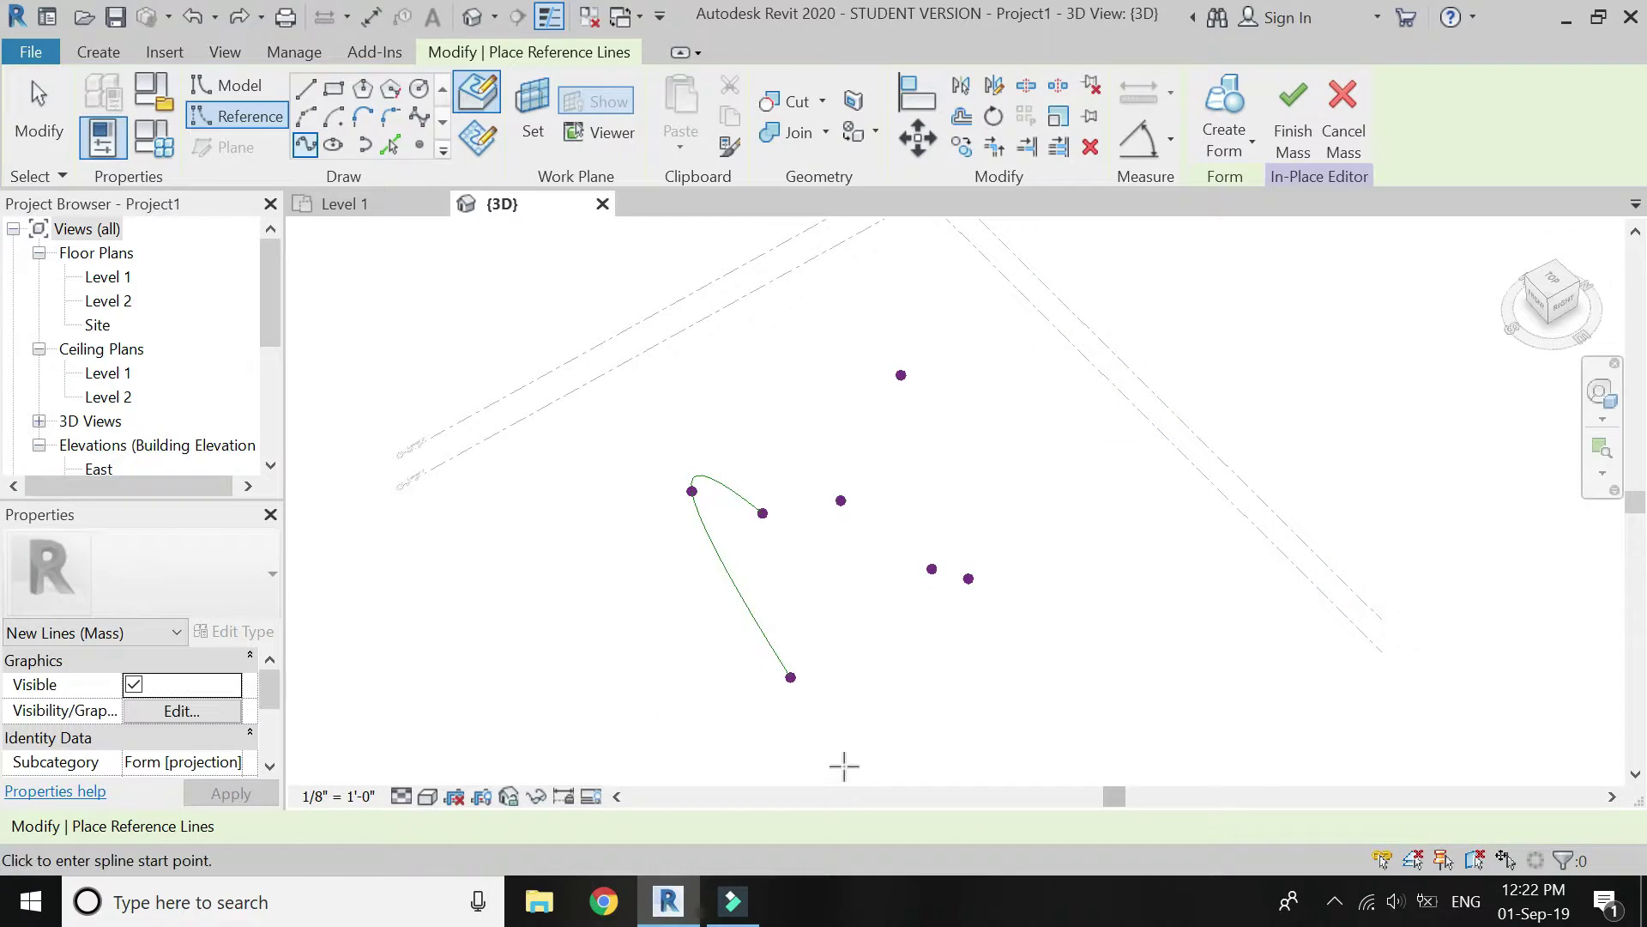
Draw a reference spline along the second outer roof edge, from the shared support point through its raised edge point to the remaining support point
{"action": "left_click", "coordinate": [1587, 416]}
{"action": "left_click", "coordinate": [1438, 379]}
{"action": "left_click", "coordinate": [884, 590]}
{"action": "left_click_drag", "start_coordinate": [964, 615], "coordinate": [699, 605]}
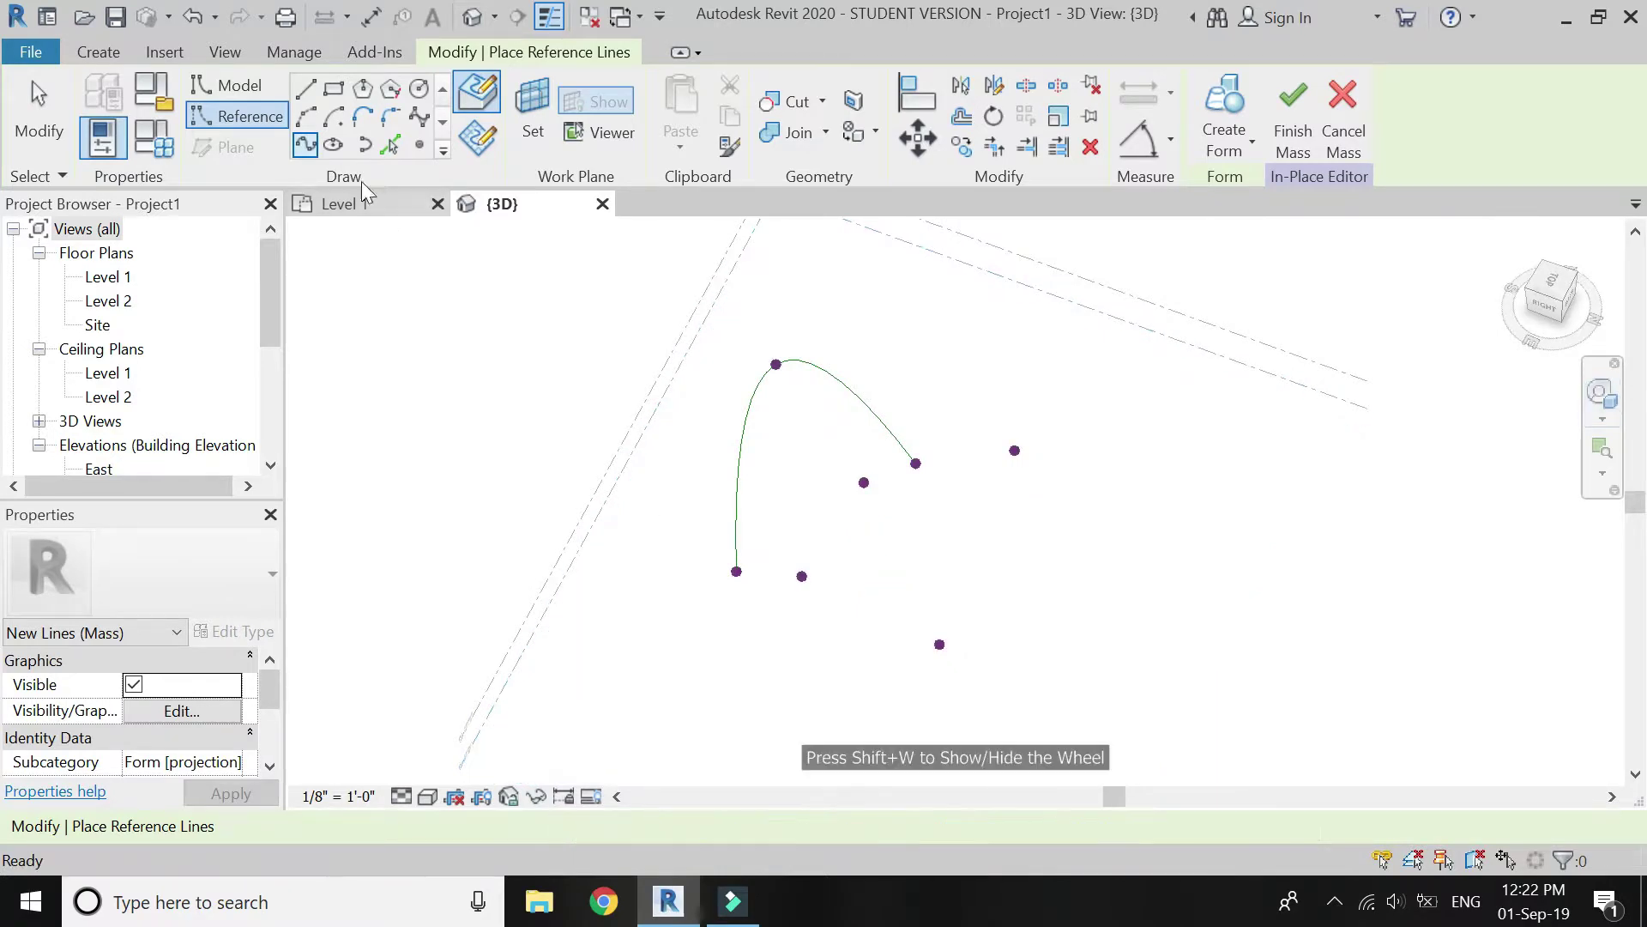
{"action": "key", "text": "Escape"}
{"action": "left_click", "coordinate": [305, 144]}
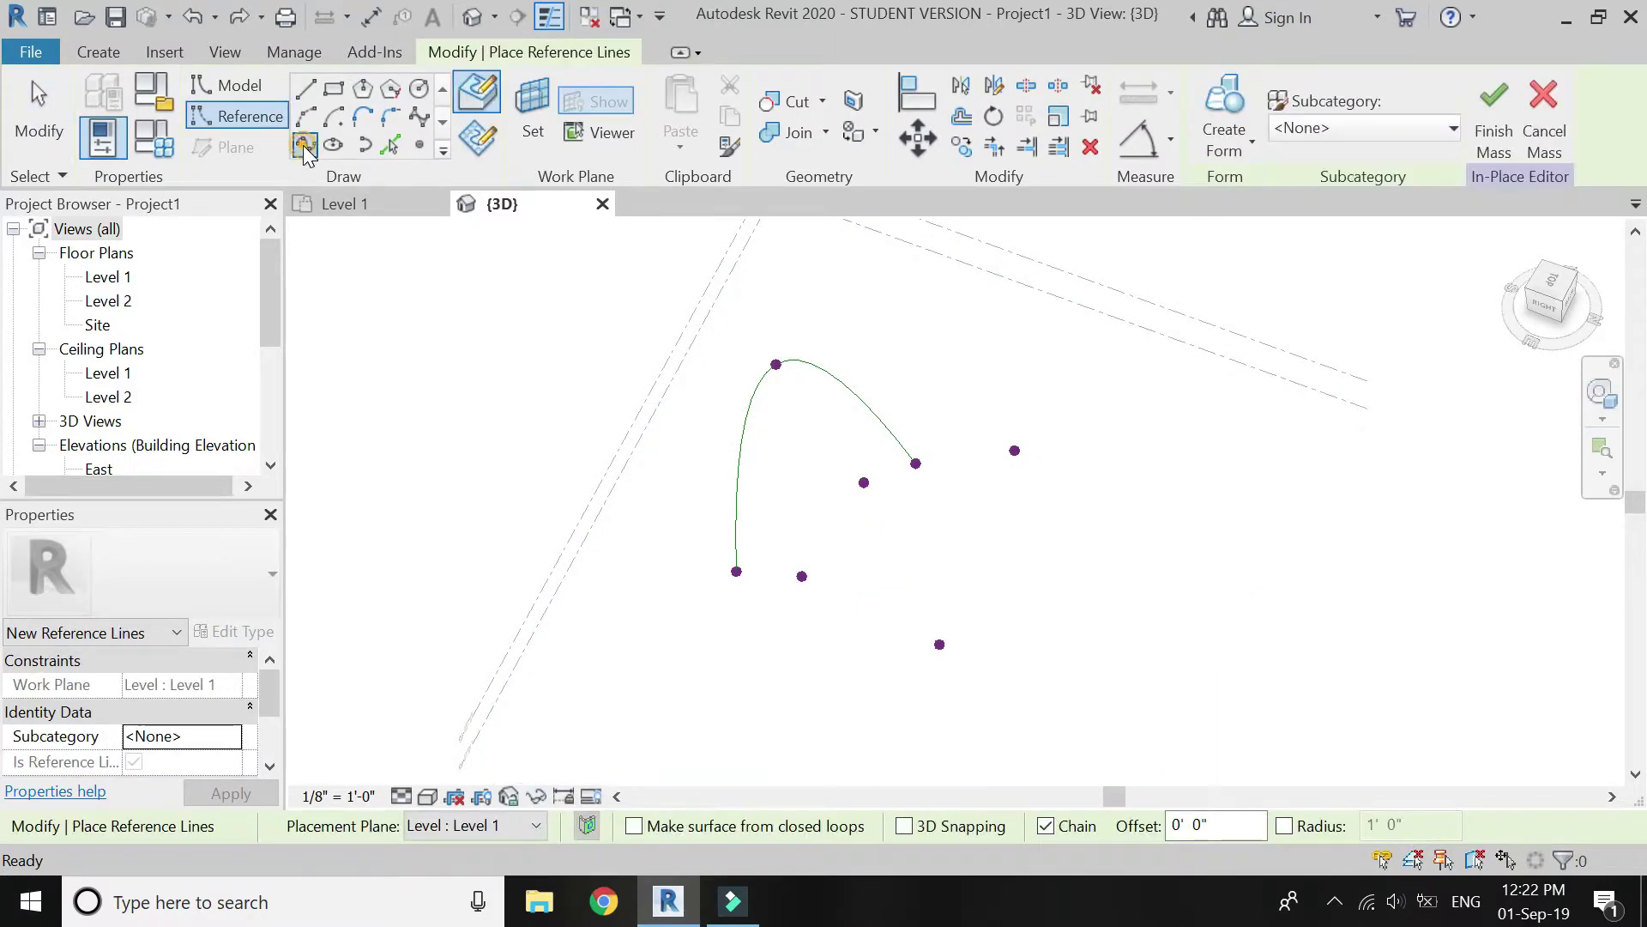
{"action": "left_click", "coordinate": [916, 463]}
{"action": "left_click", "coordinate": [1015, 450]}
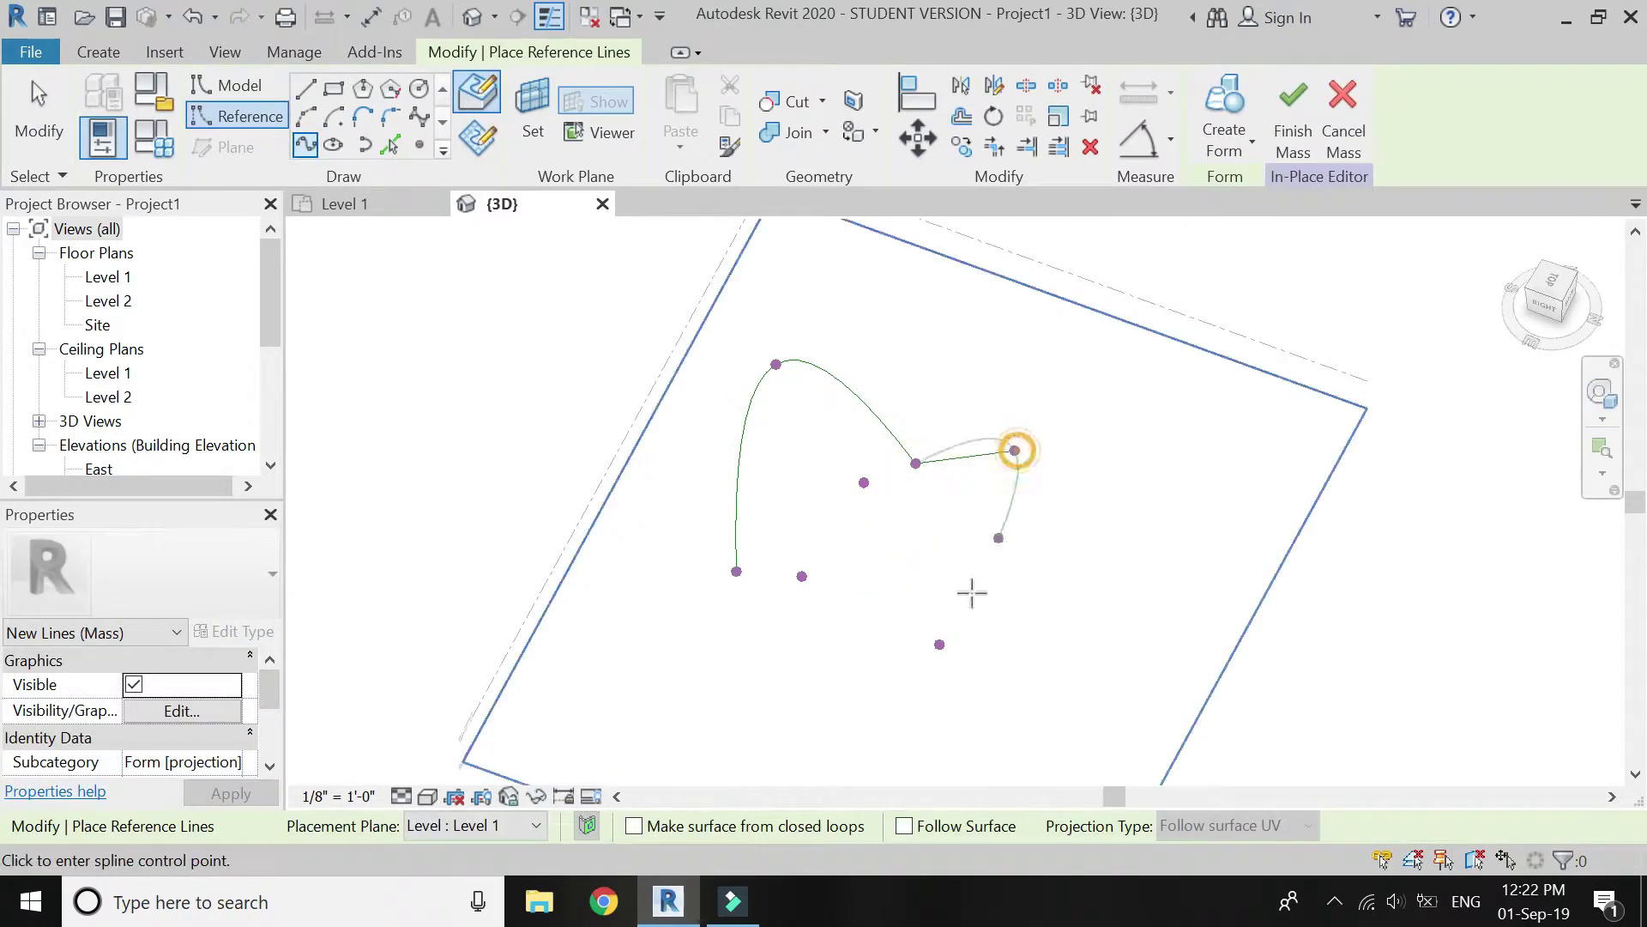
{"action": "double_click", "coordinate": [939, 643]}
Draw a third reference spline through the last raised edge point to close the roof outline
{"action": "left_click", "coordinate": [736, 571]}
{"action": "left_click", "coordinate": [800, 576]}
{"action": "double_click", "coordinate": [940, 643]}
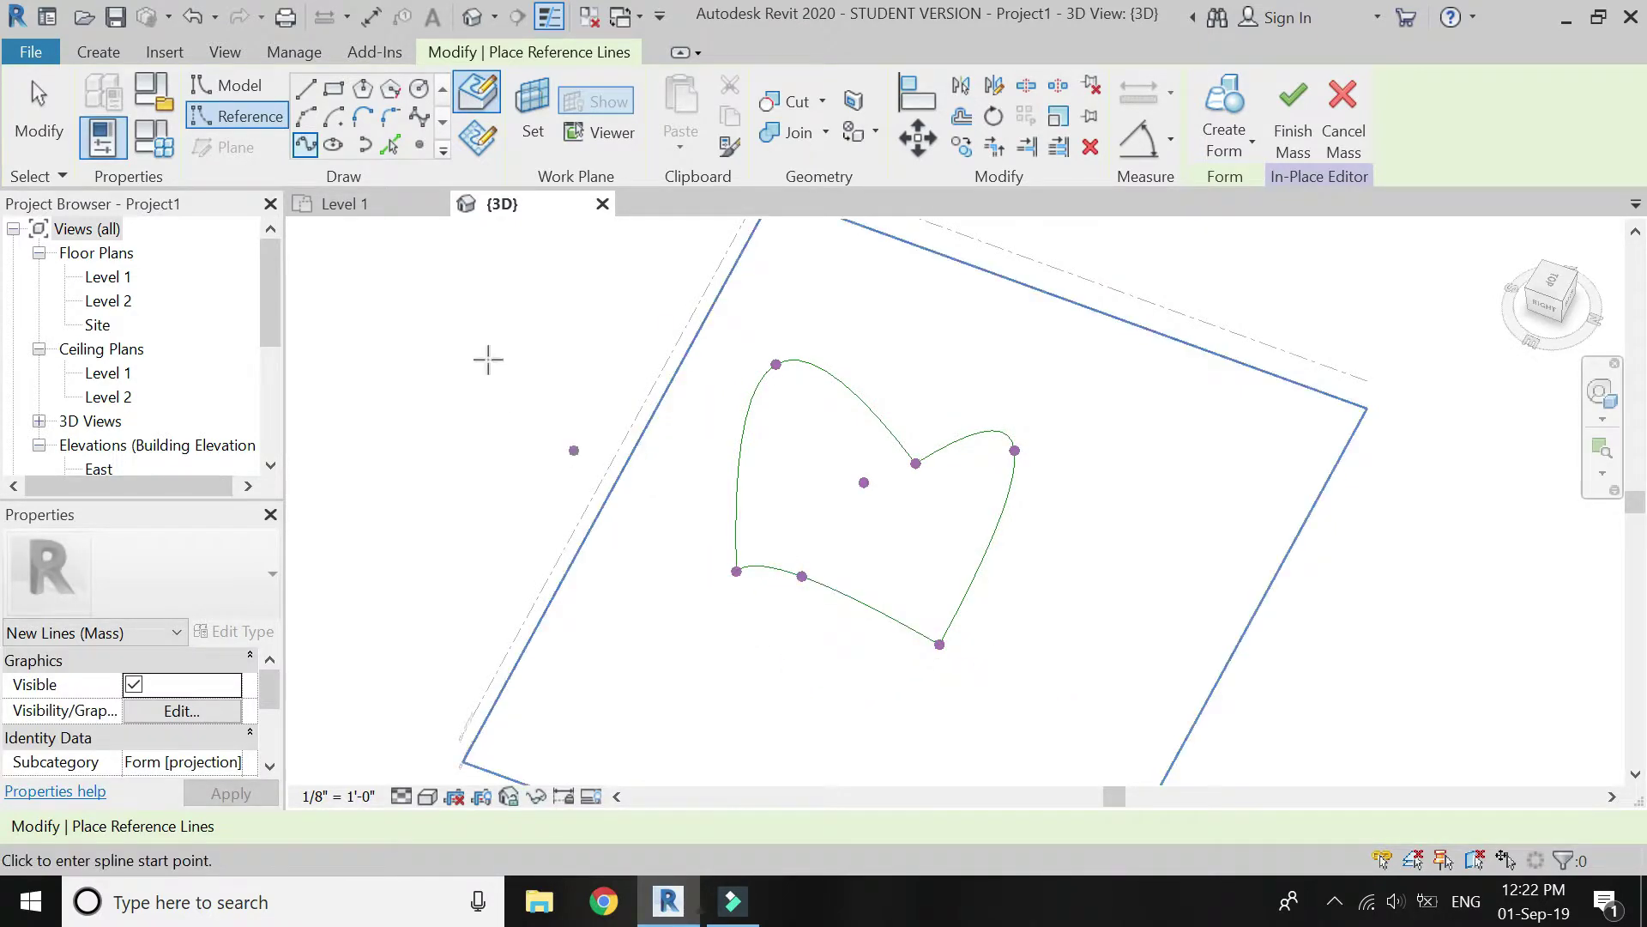
Draw straight reference lines with 3D snapping between the central reference point and each of the three support points
{"action": "key", "text": "l"}
{"action": "key", "text": "i"}
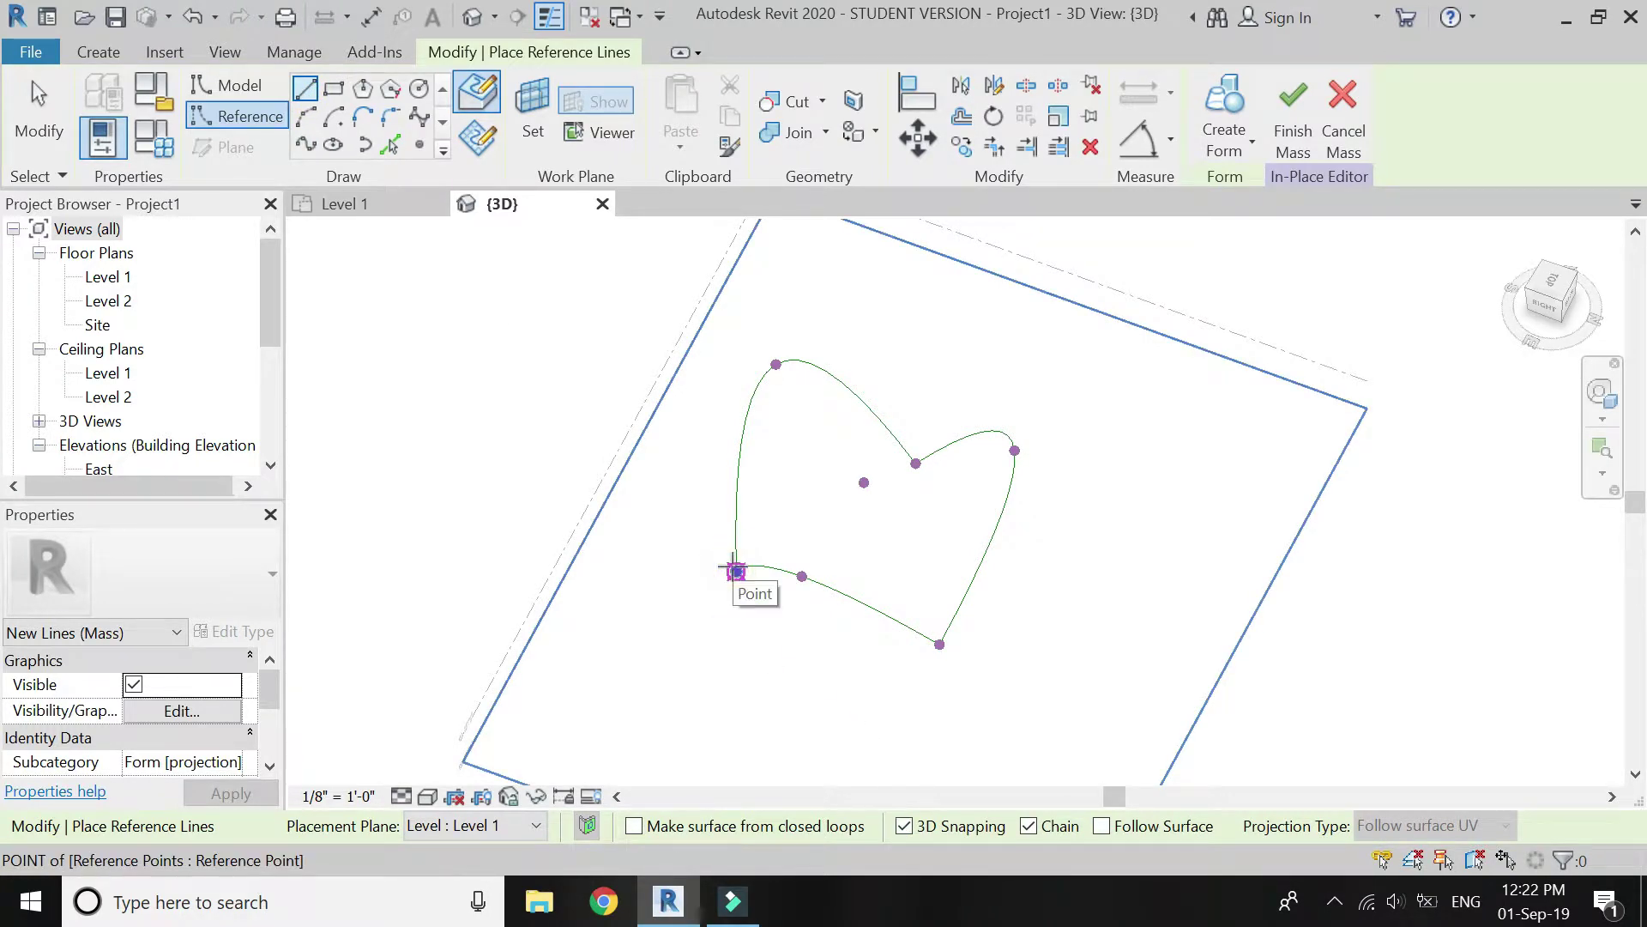
{"action": "left_click", "coordinate": [854, 487]}
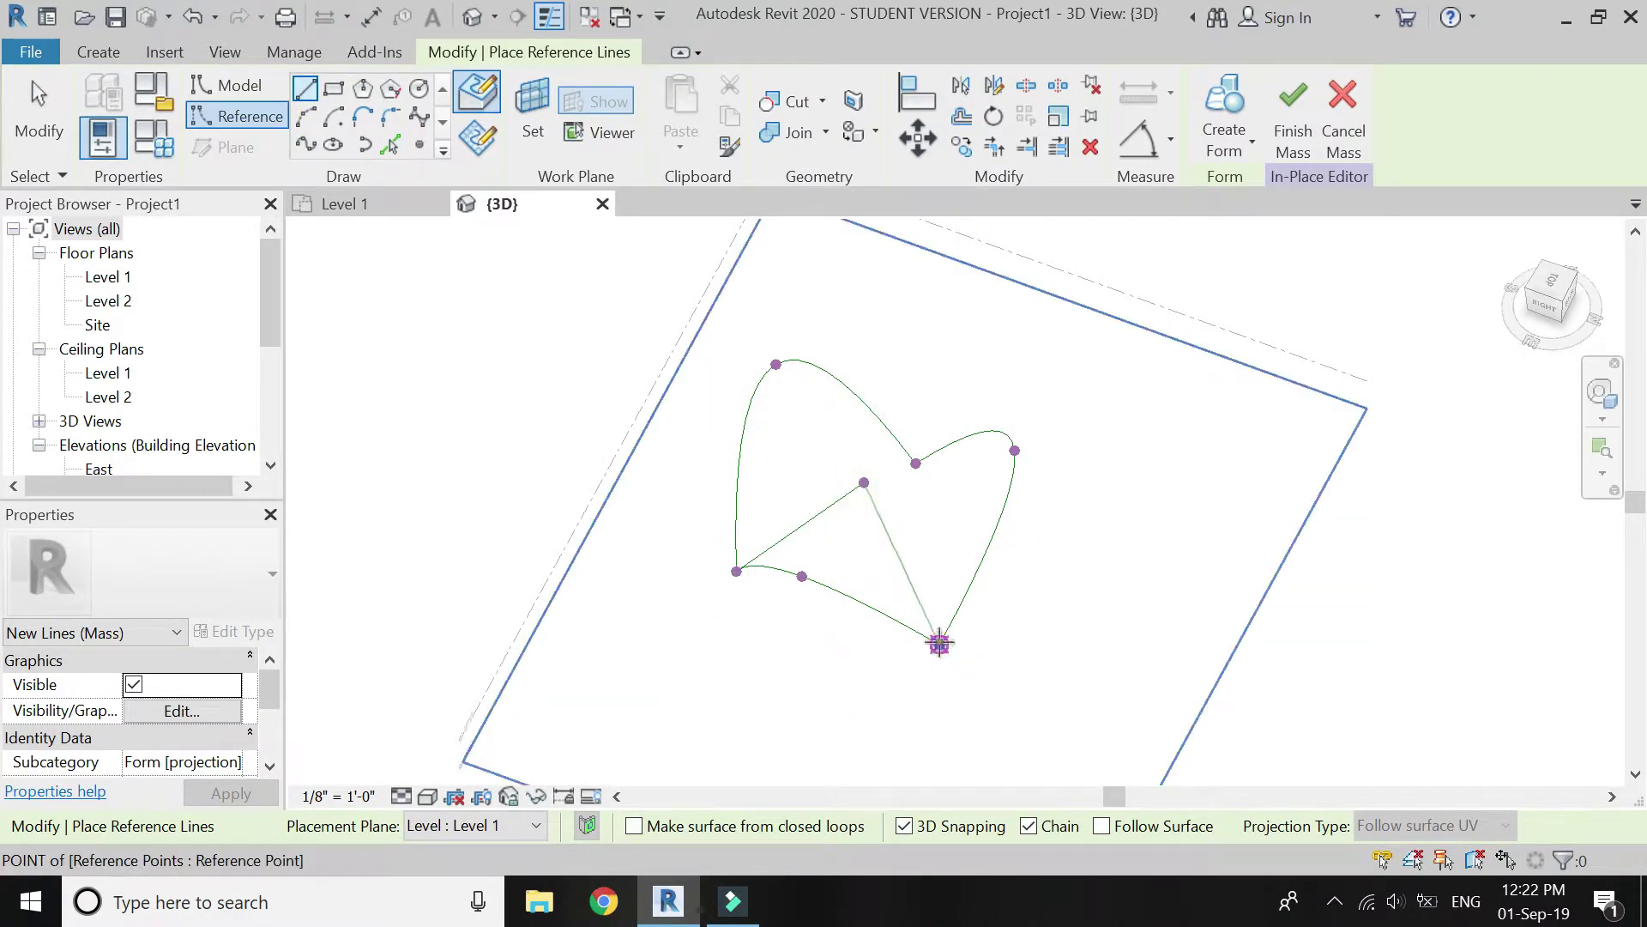
{"action": "left_click", "coordinate": [939, 644]}
{"action": "key", "text": "Escape"}
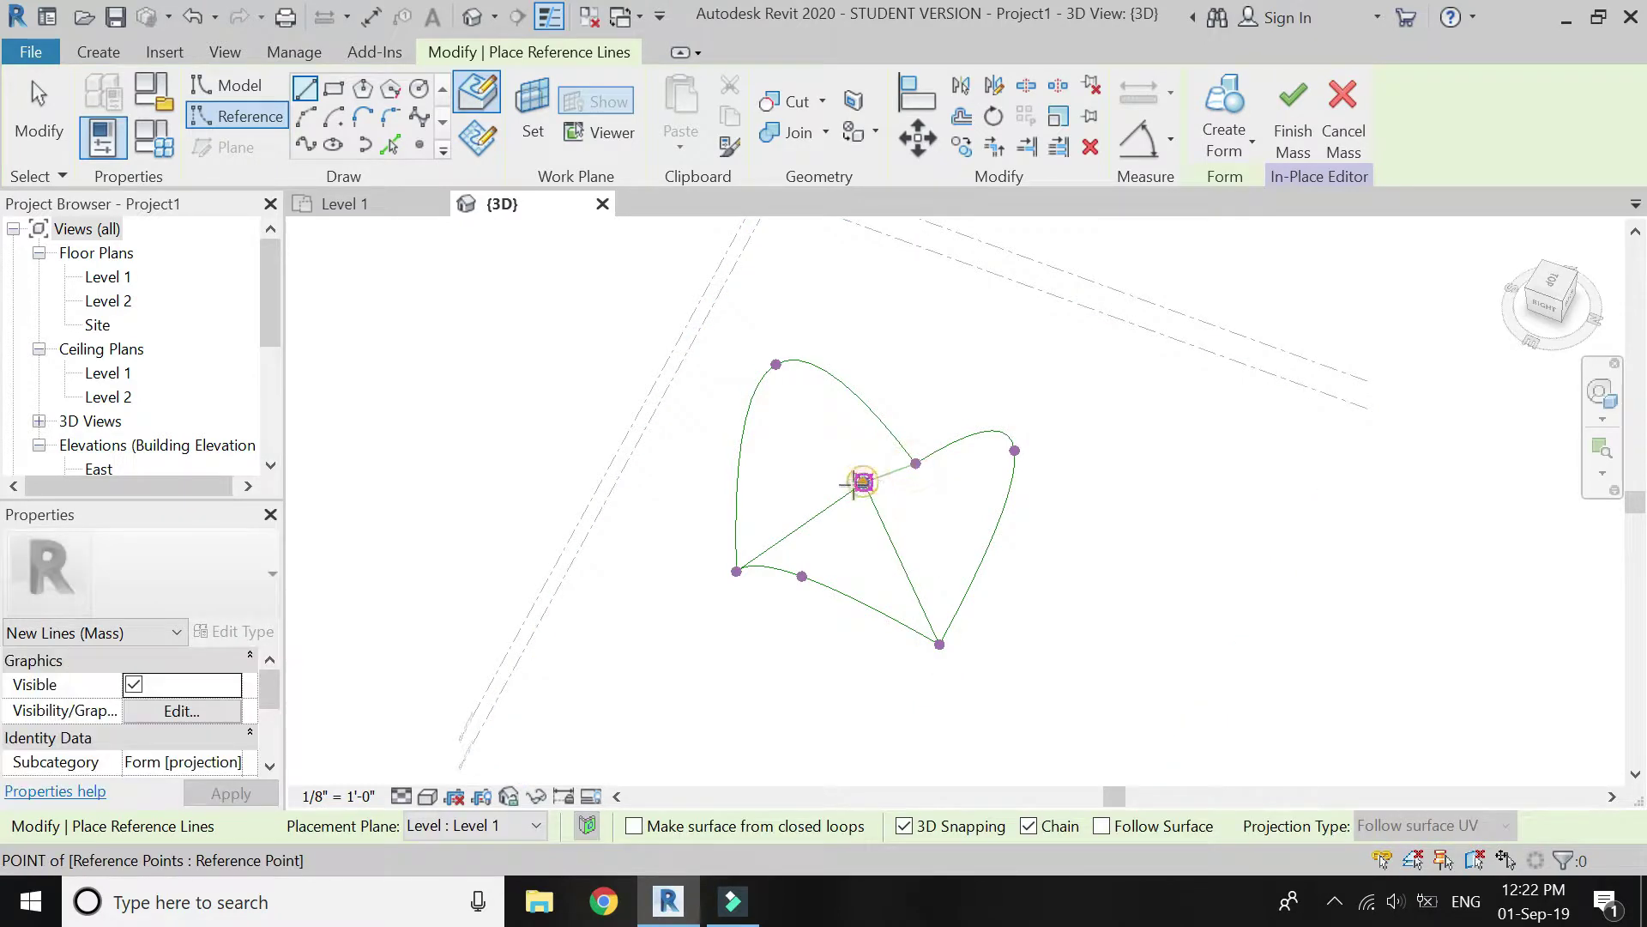
Create a surface form, not a solid, from the first edge spline and the two reference lines joining its supports to the central point
{"action": "left_click", "coordinate": [1601, 395]}
{"action": "left_click_drag", "start_coordinate": [1272, 434], "coordinate": [884, 590]}
{"action": "left_click_drag", "start_coordinate": [849, 666], "coordinate": [1064, 656]}
{"action": "key", "text": "Escape"}
{"action": "left_click", "coordinate": [819, 530]}
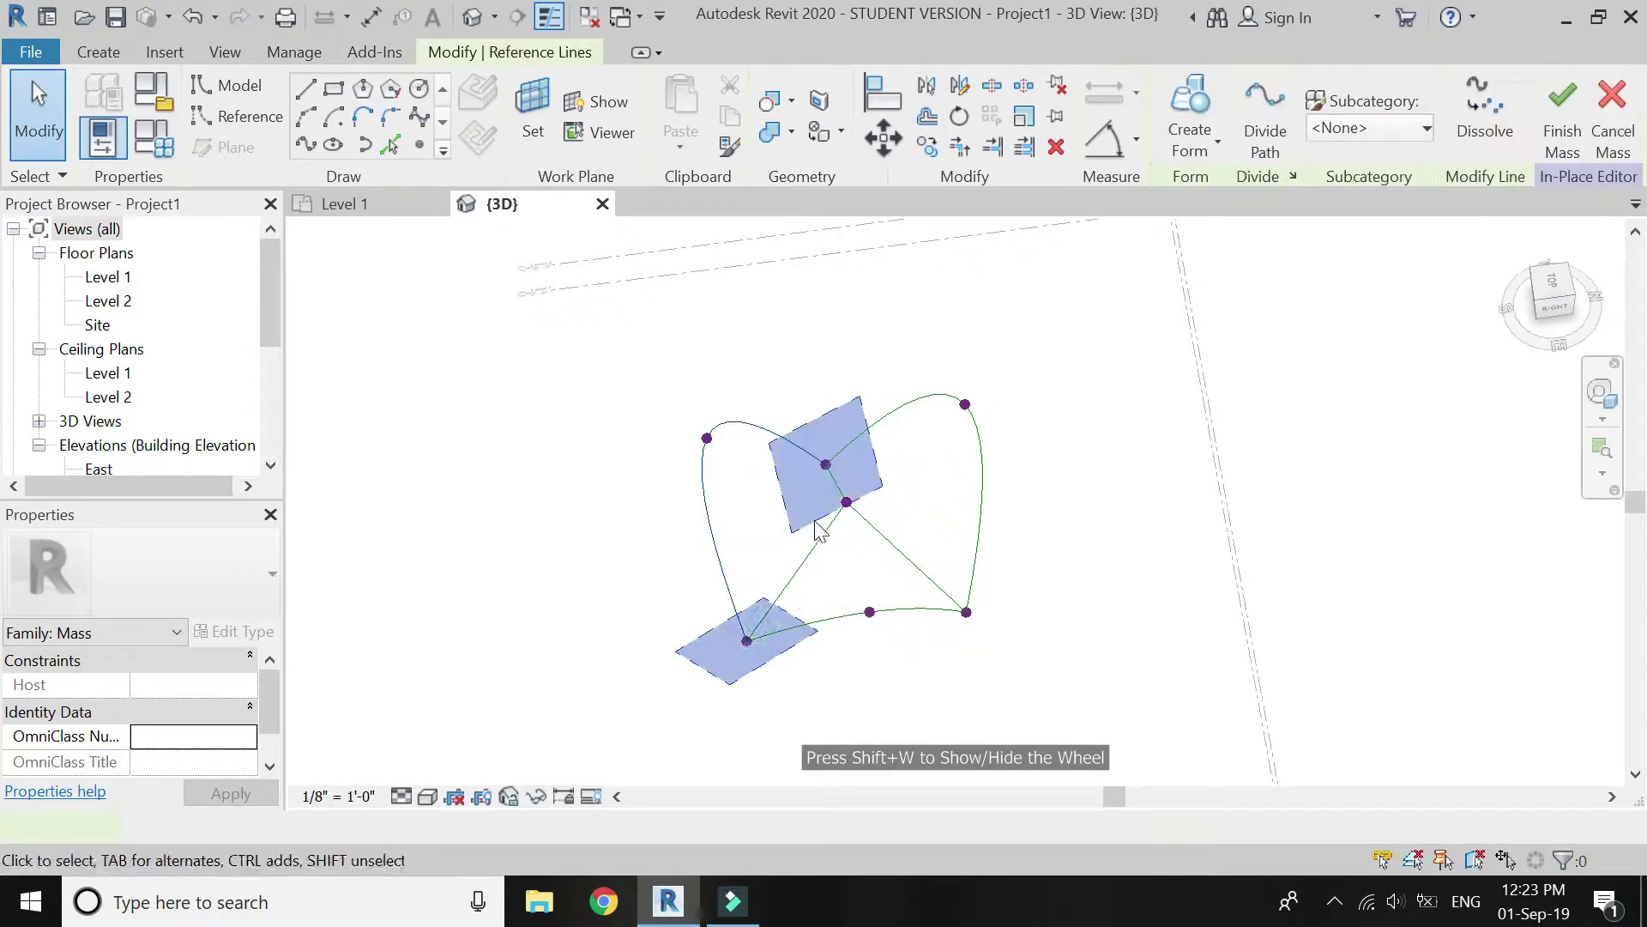
{"action": "left_click", "coordinate": [823, 537]}
{"action": "left_click", "coordinate": [835, 478], "text": "ctrl"}
{"action": "left_click", "coordinate": [837, 482], "text": "ctrl"}
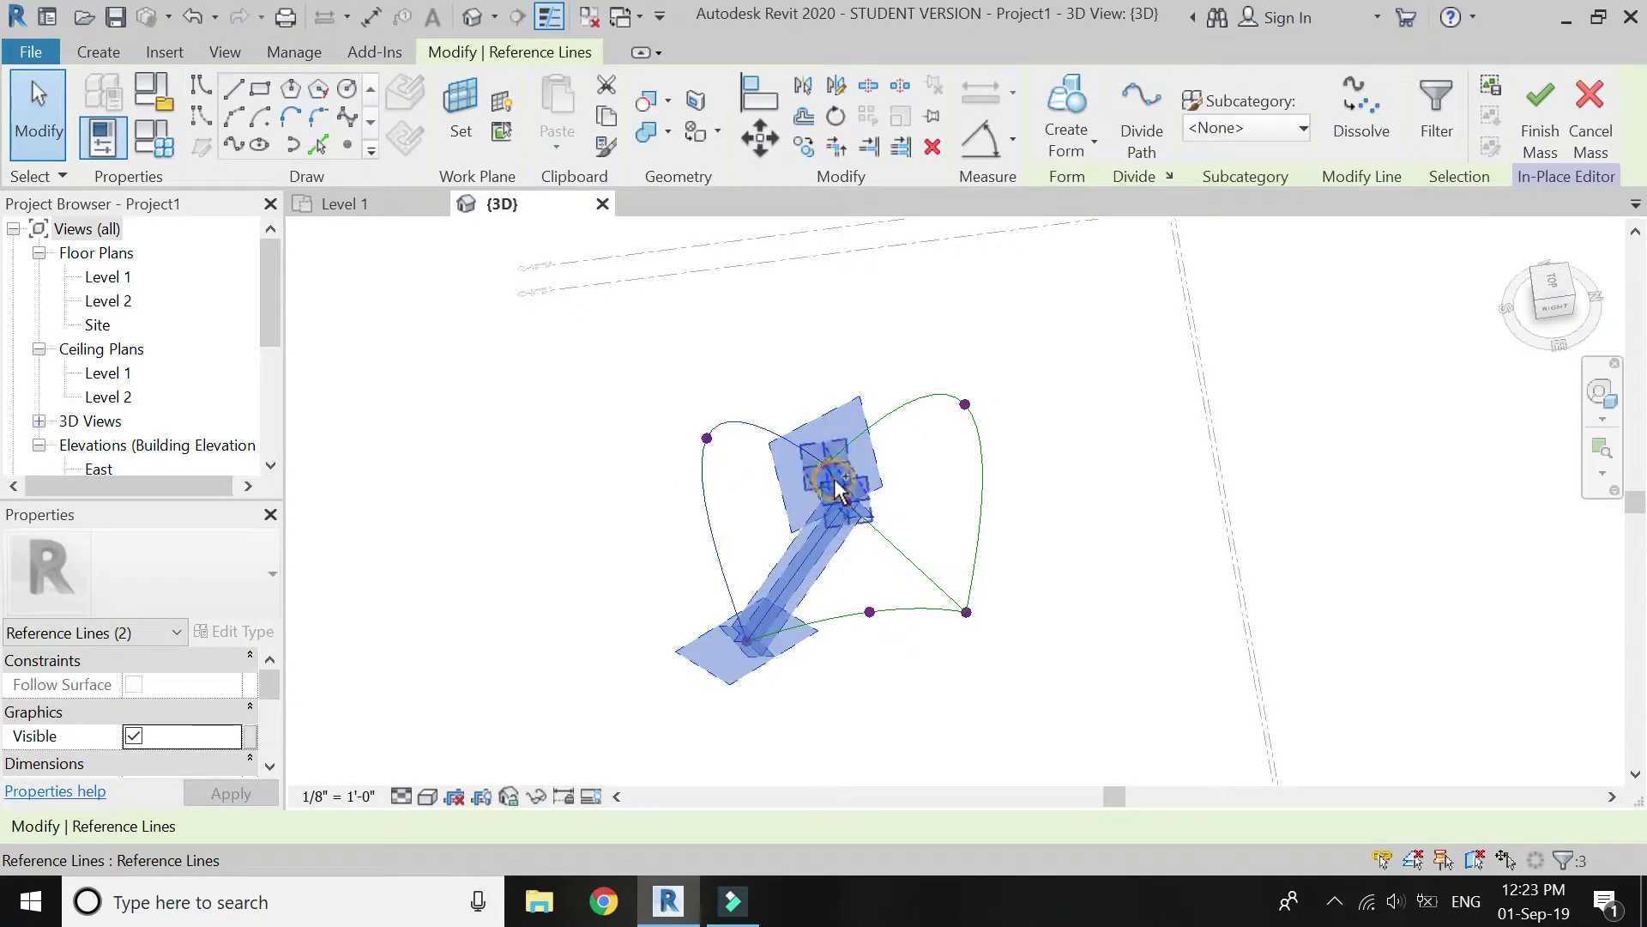
{"action": "left_click", "coordinate": [1061, 110]}
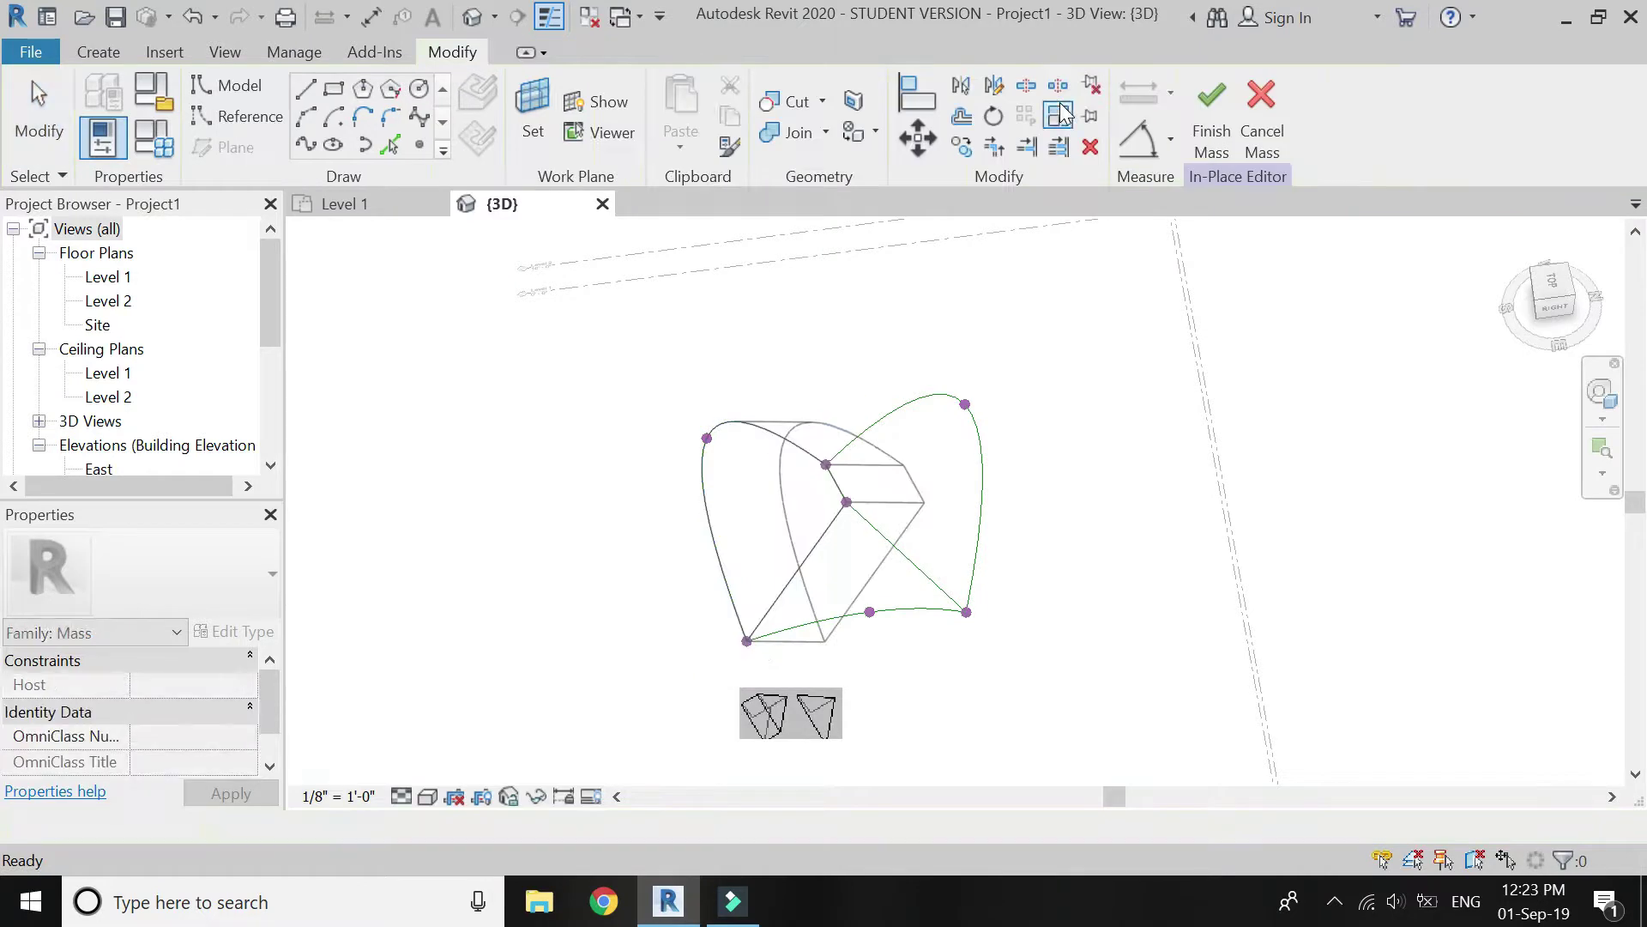
{"action": "left_click", "coordinate": [825, 713]}
{"action": "scroll", "coordinate": [911, 494], "scroll_direction": "up", "scroll_amount": 2}
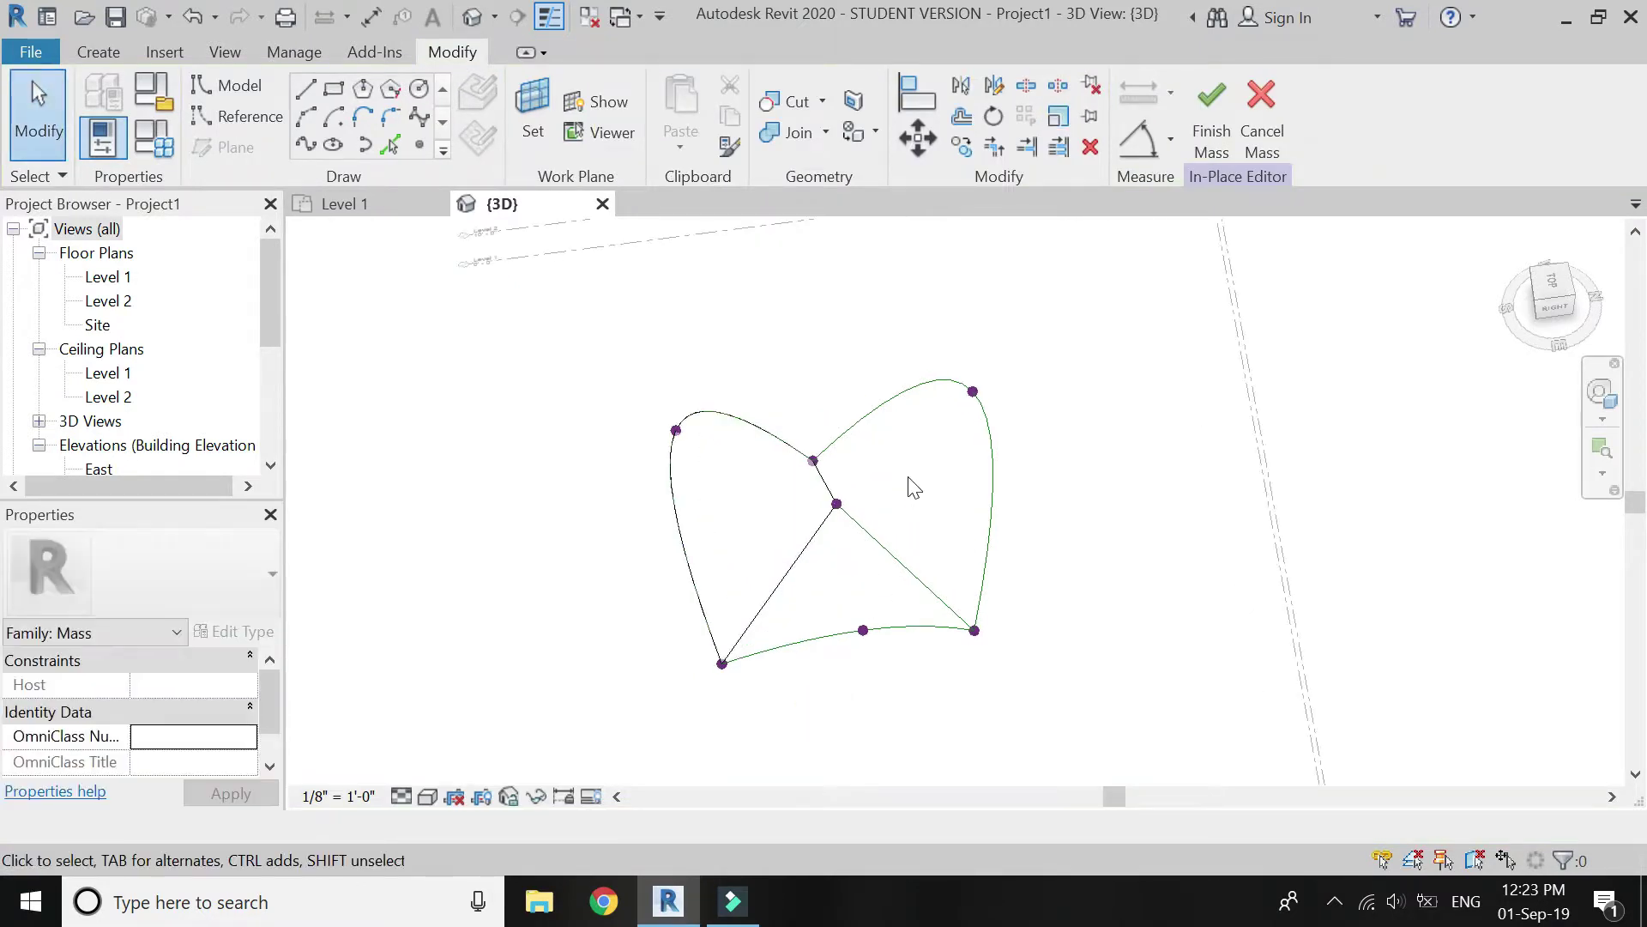
Create a surface form from the neighbouring edge spline and the two reference lines joining its supports to the central point
{"action": "left_click", "coordinate": [883, 398]}
{"action": "left_click", "coordinate": [839, 544], "text": "ctrl"}
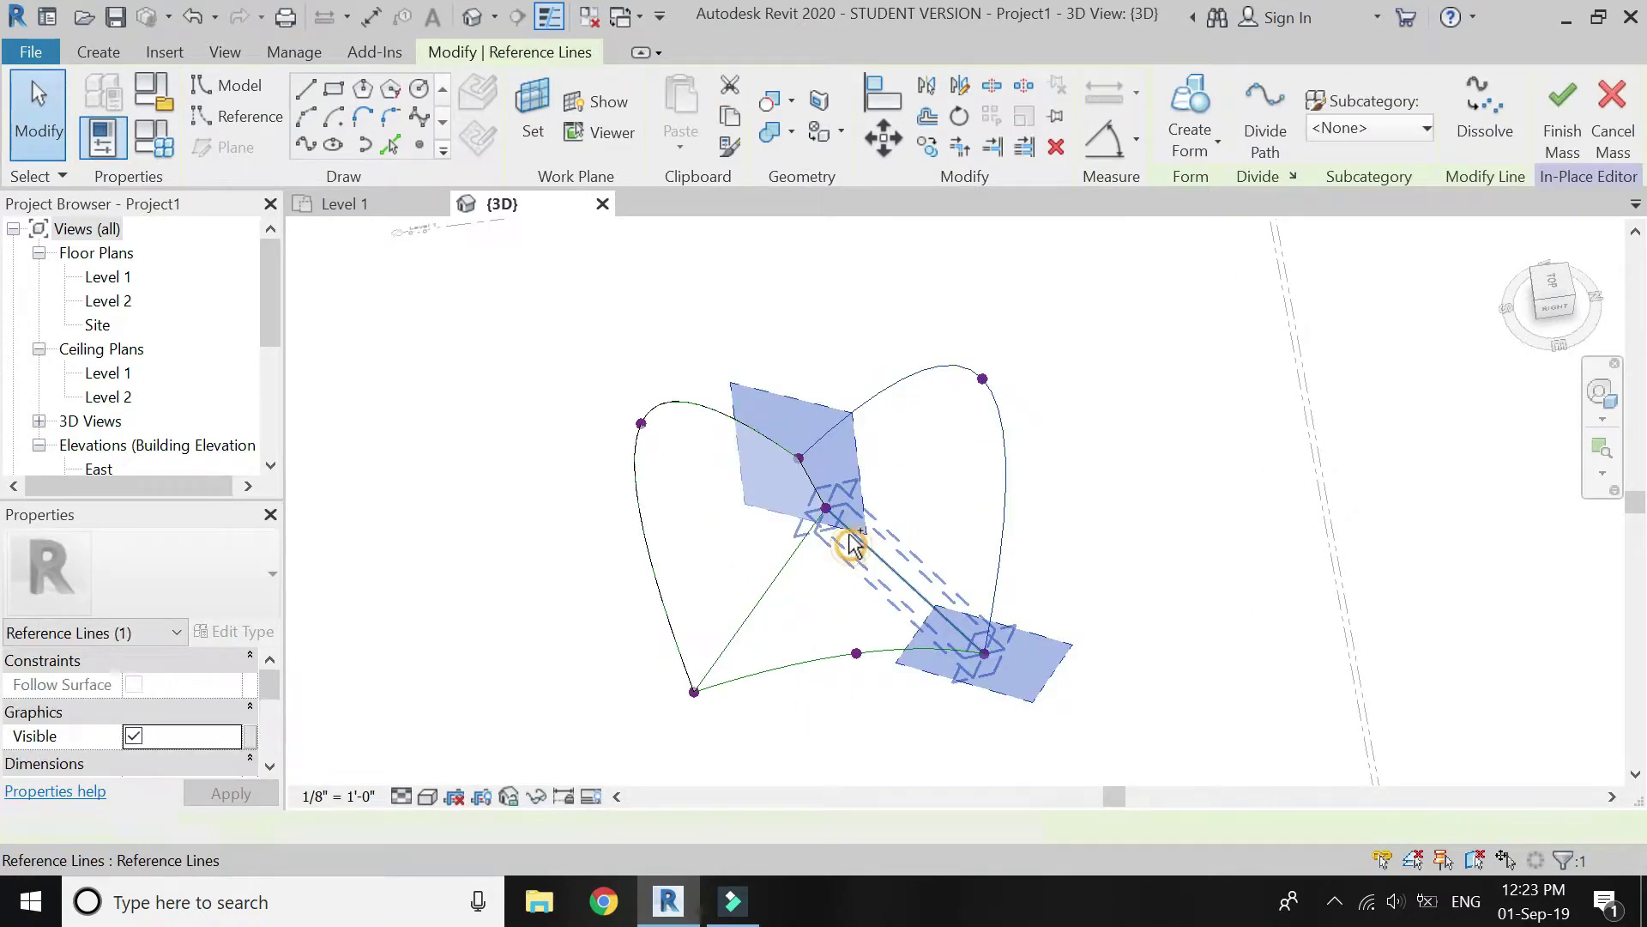
{"action": "left_click", "coordinate": [807, 472], "text": "ctrl"}
{"action": "left_click", "coordinate": [884, 454], "text": "ctrl"}
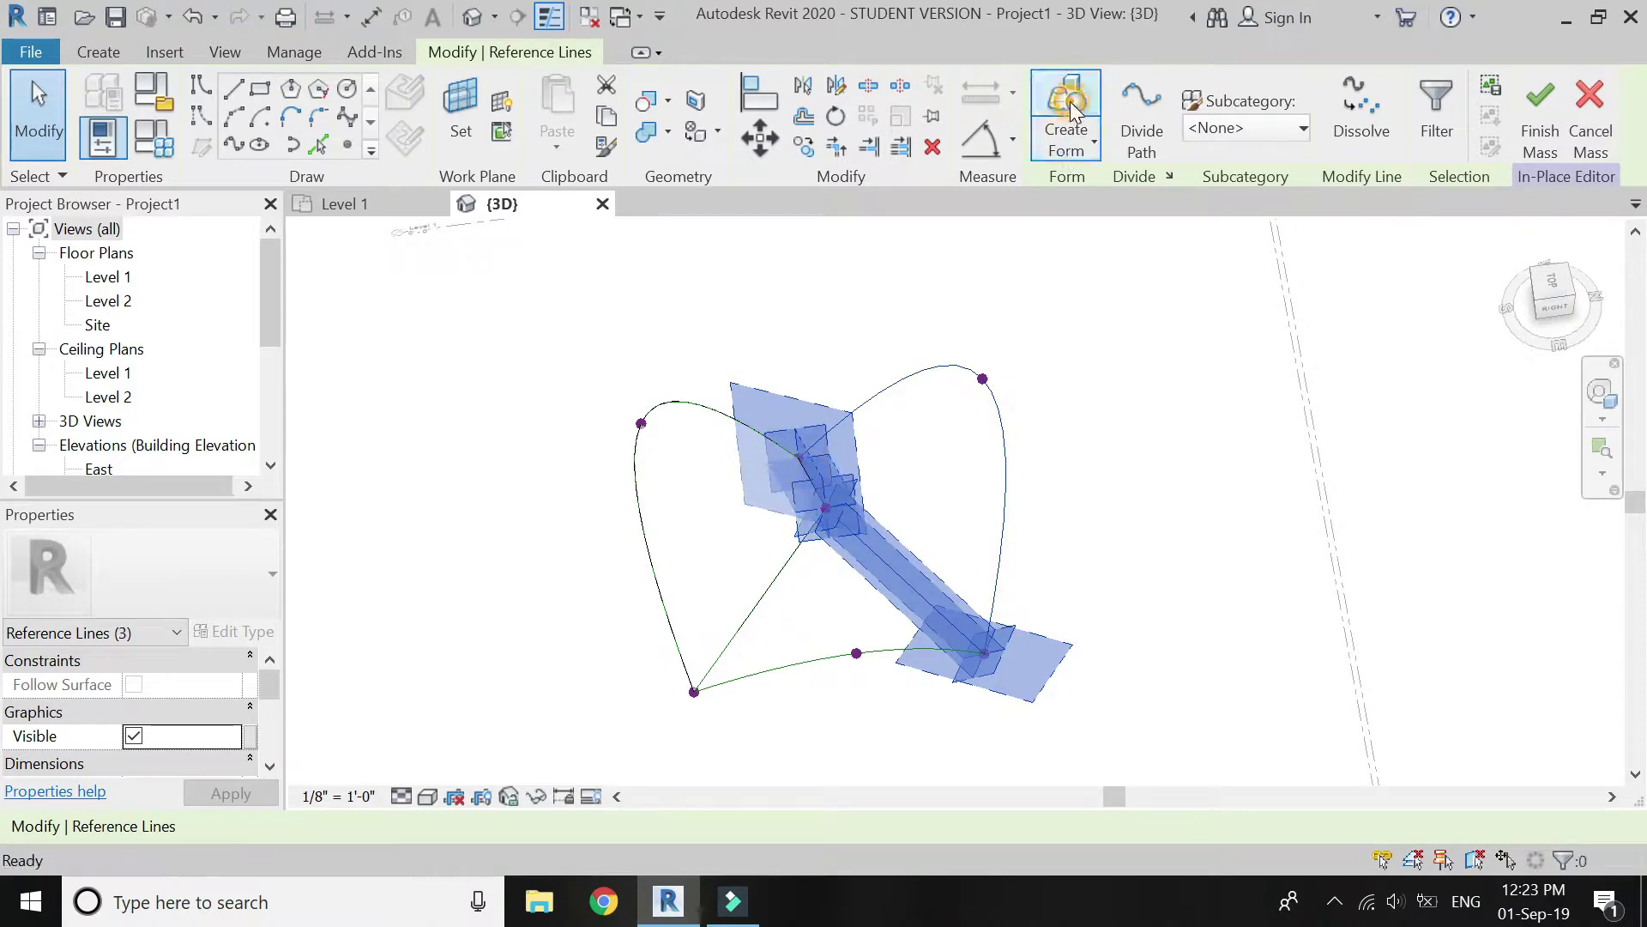
{"action": "left_click", "coordinate": [1070, 110]}
{"action": "left_click", "coordinate": [922, 738]}
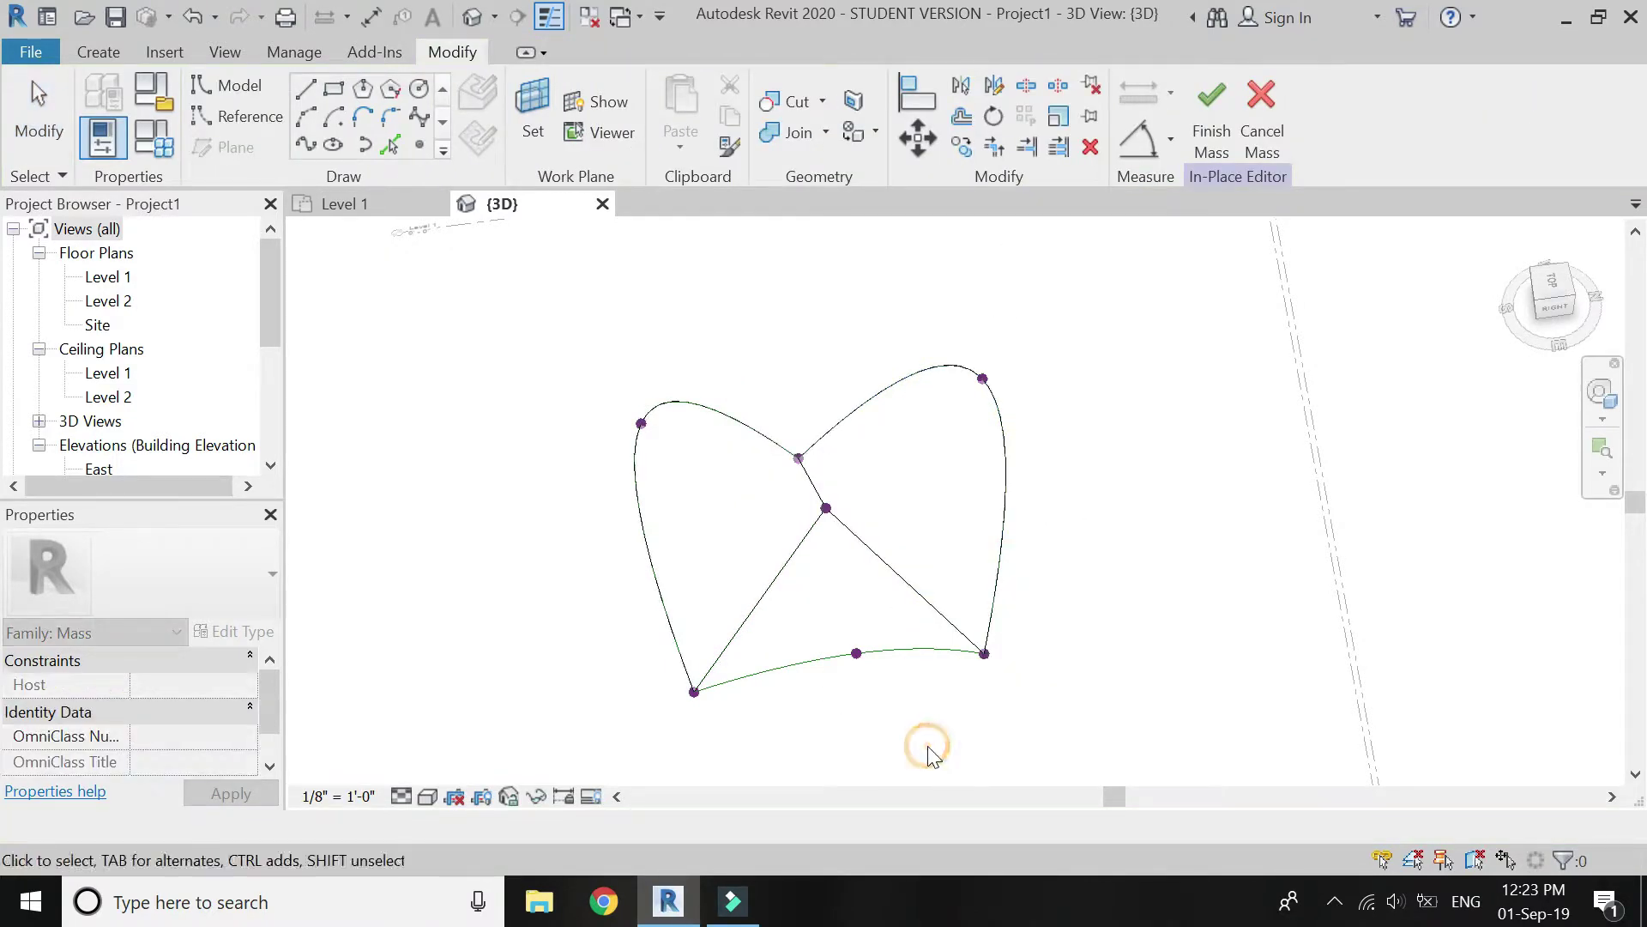
{"action": "left_click", "coordinate": [912, 656]}
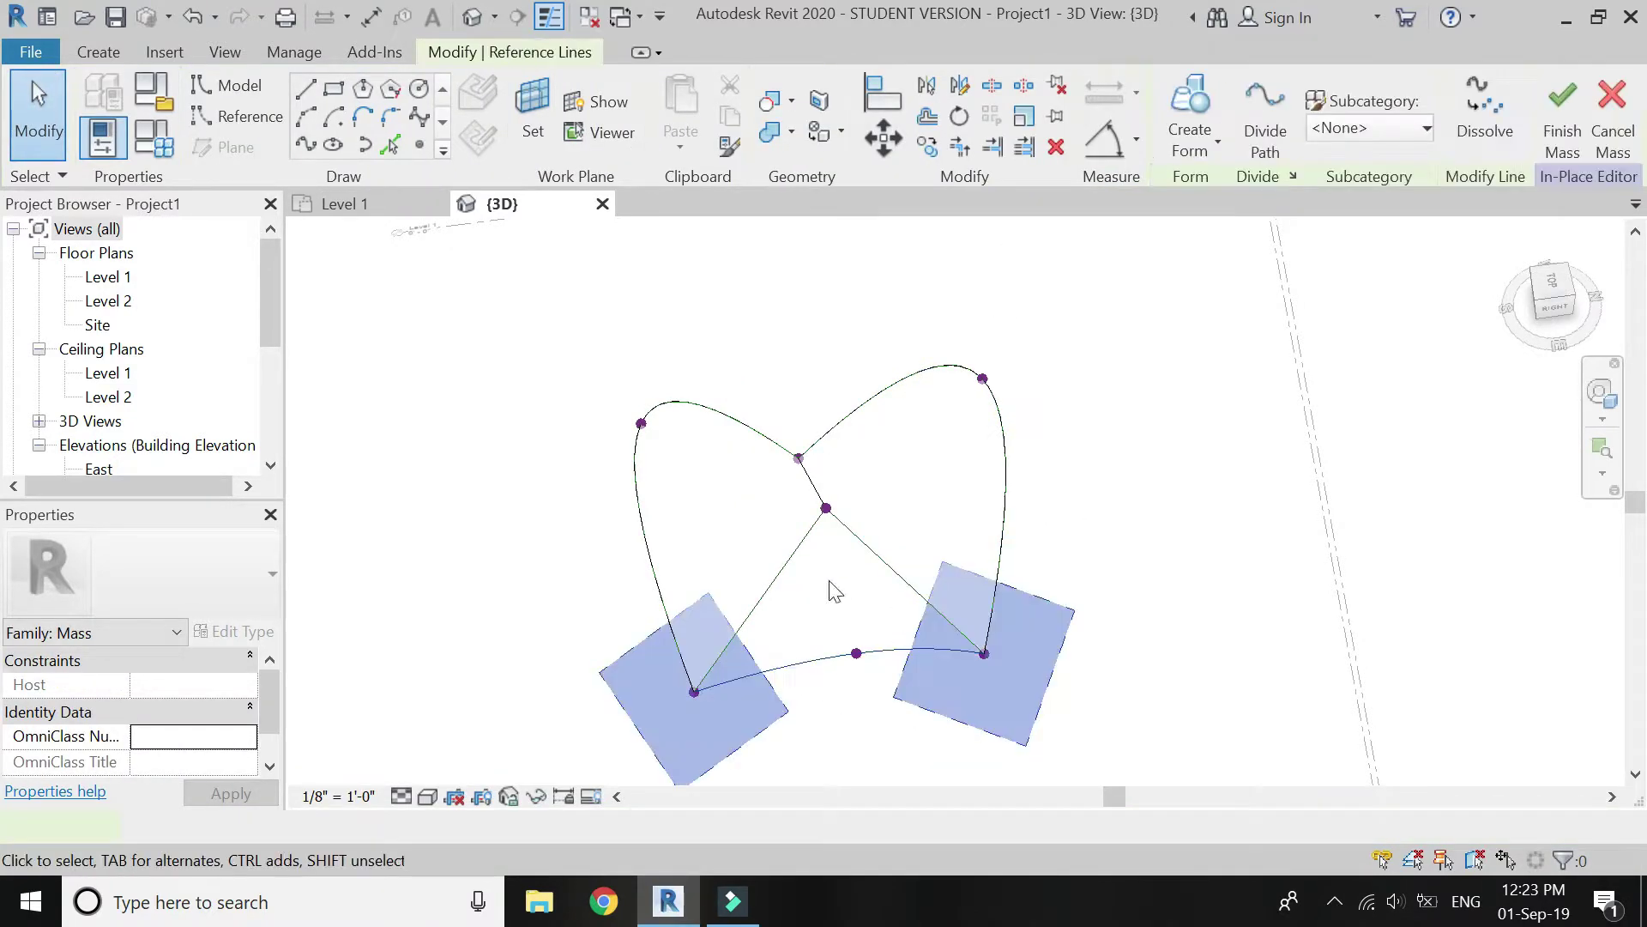
{"action": "left_click", "coordinate": [895, 568], "text": "ctrl"}
{"action": "left_click", "coordinate": [893, 570], "text": "ctrl"}
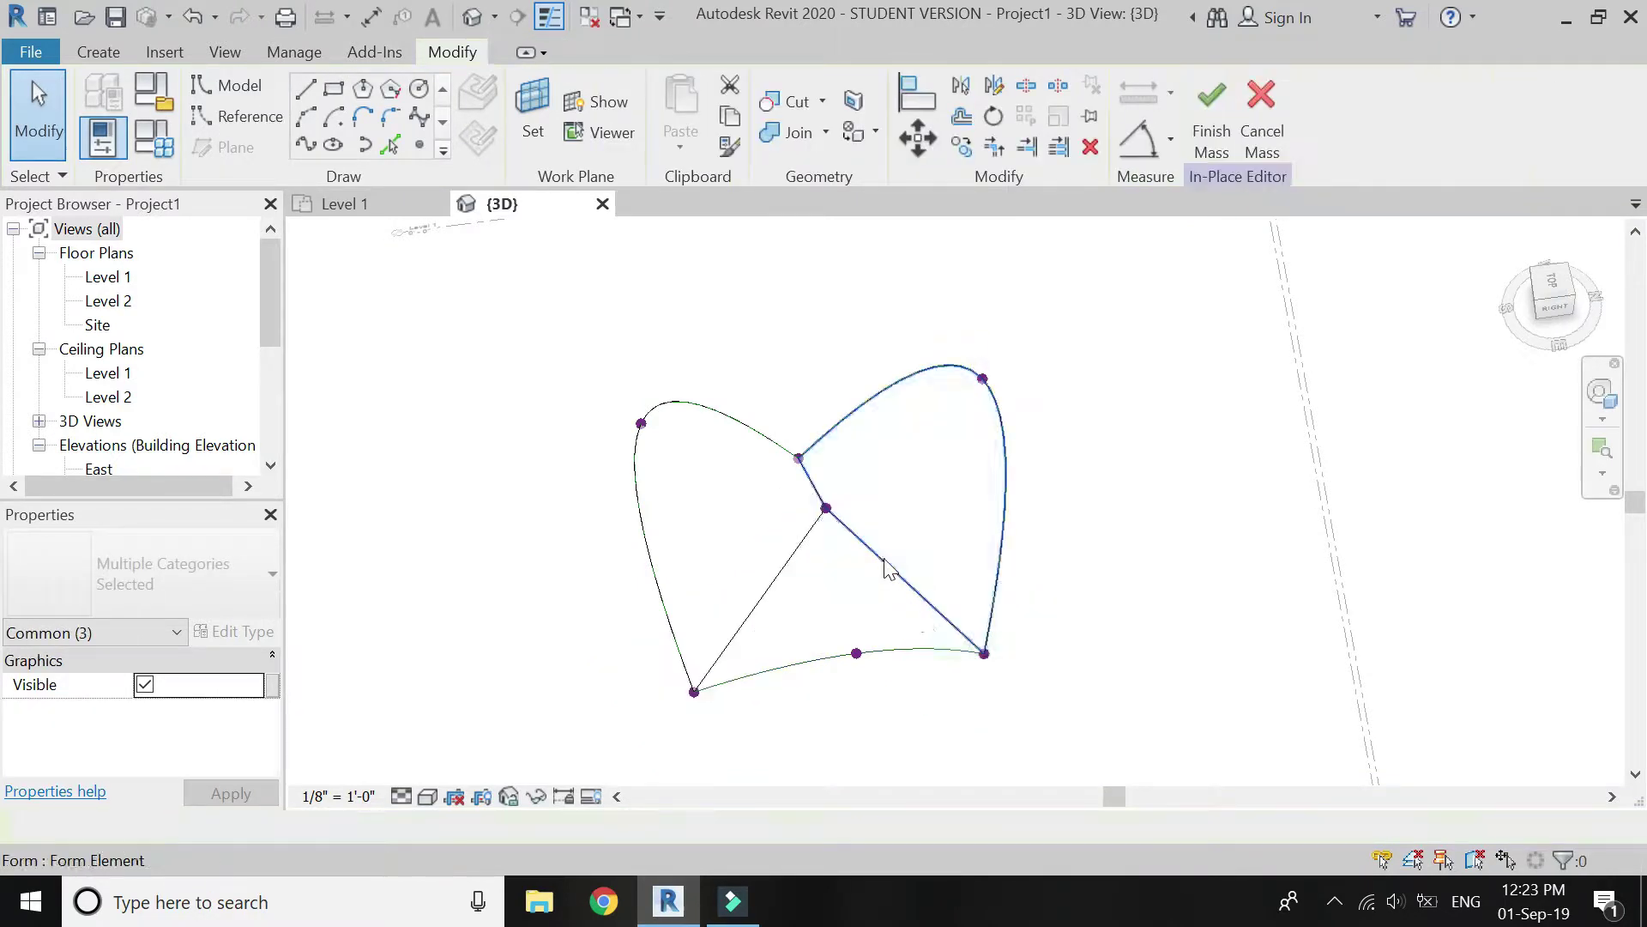
{"action": "key", "text": "Escape"}
Create a surface form from the remaining edge spline and its two adjoining reference lines, and switch the 3D view to a shaded style
{"action": "left_click", "coordinate": [884, 566]}
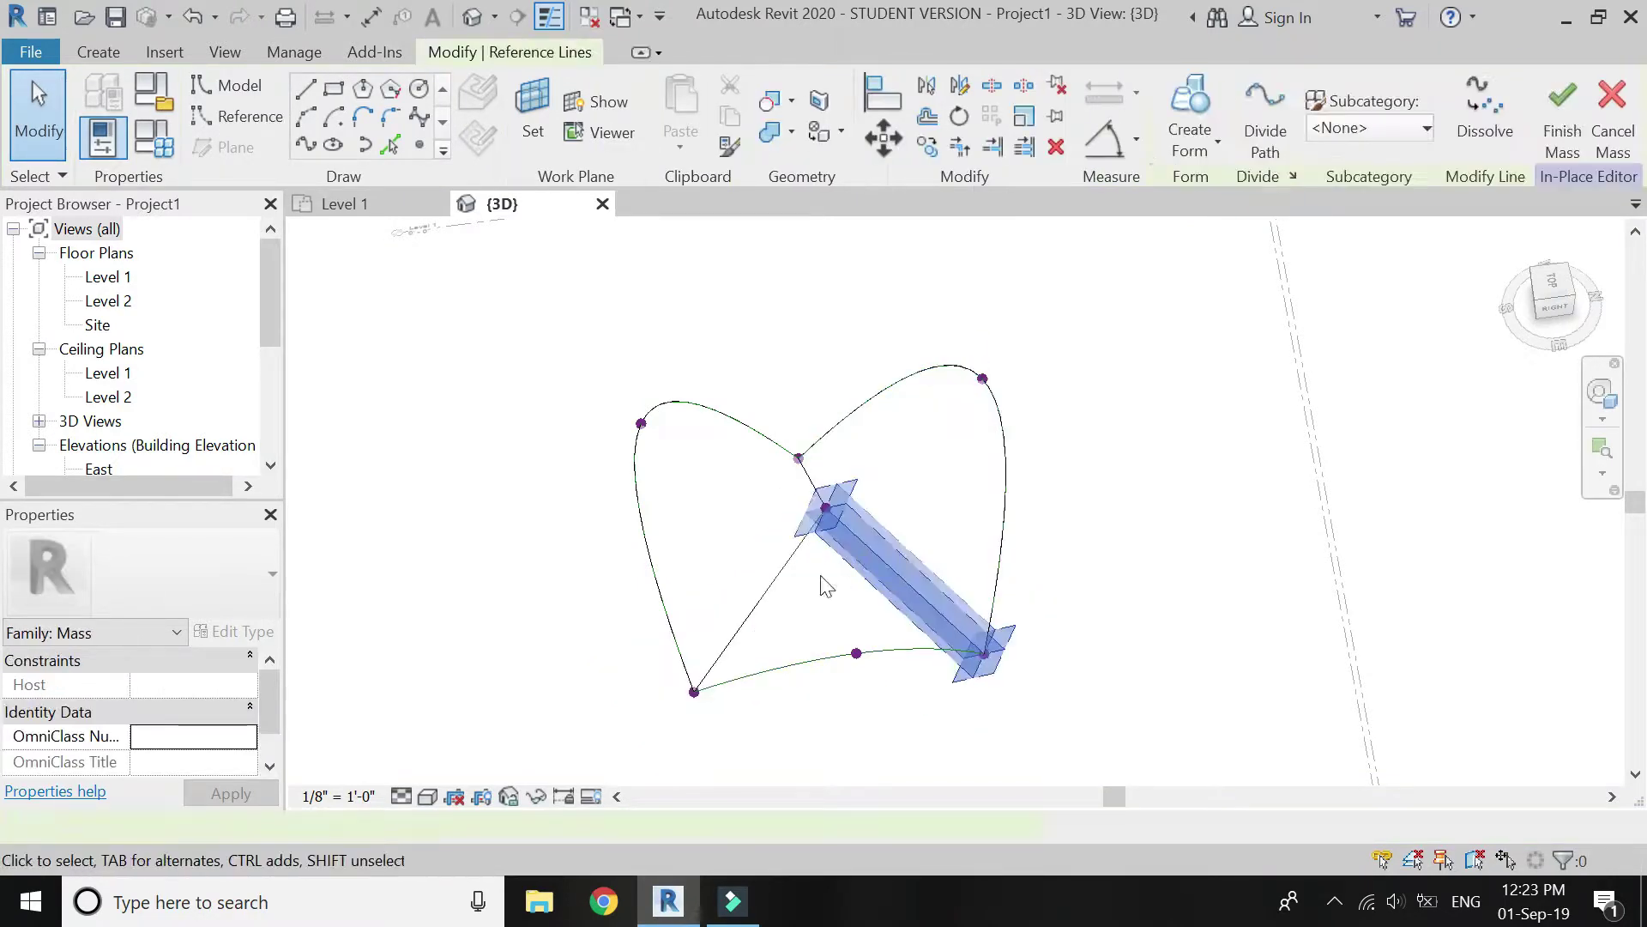
{"action": "left_click", "coordinate": [819, 619], "text": "ctrl"}
{"action": "left_click", "coordinate": [901, 654], "text": "ctrl"}
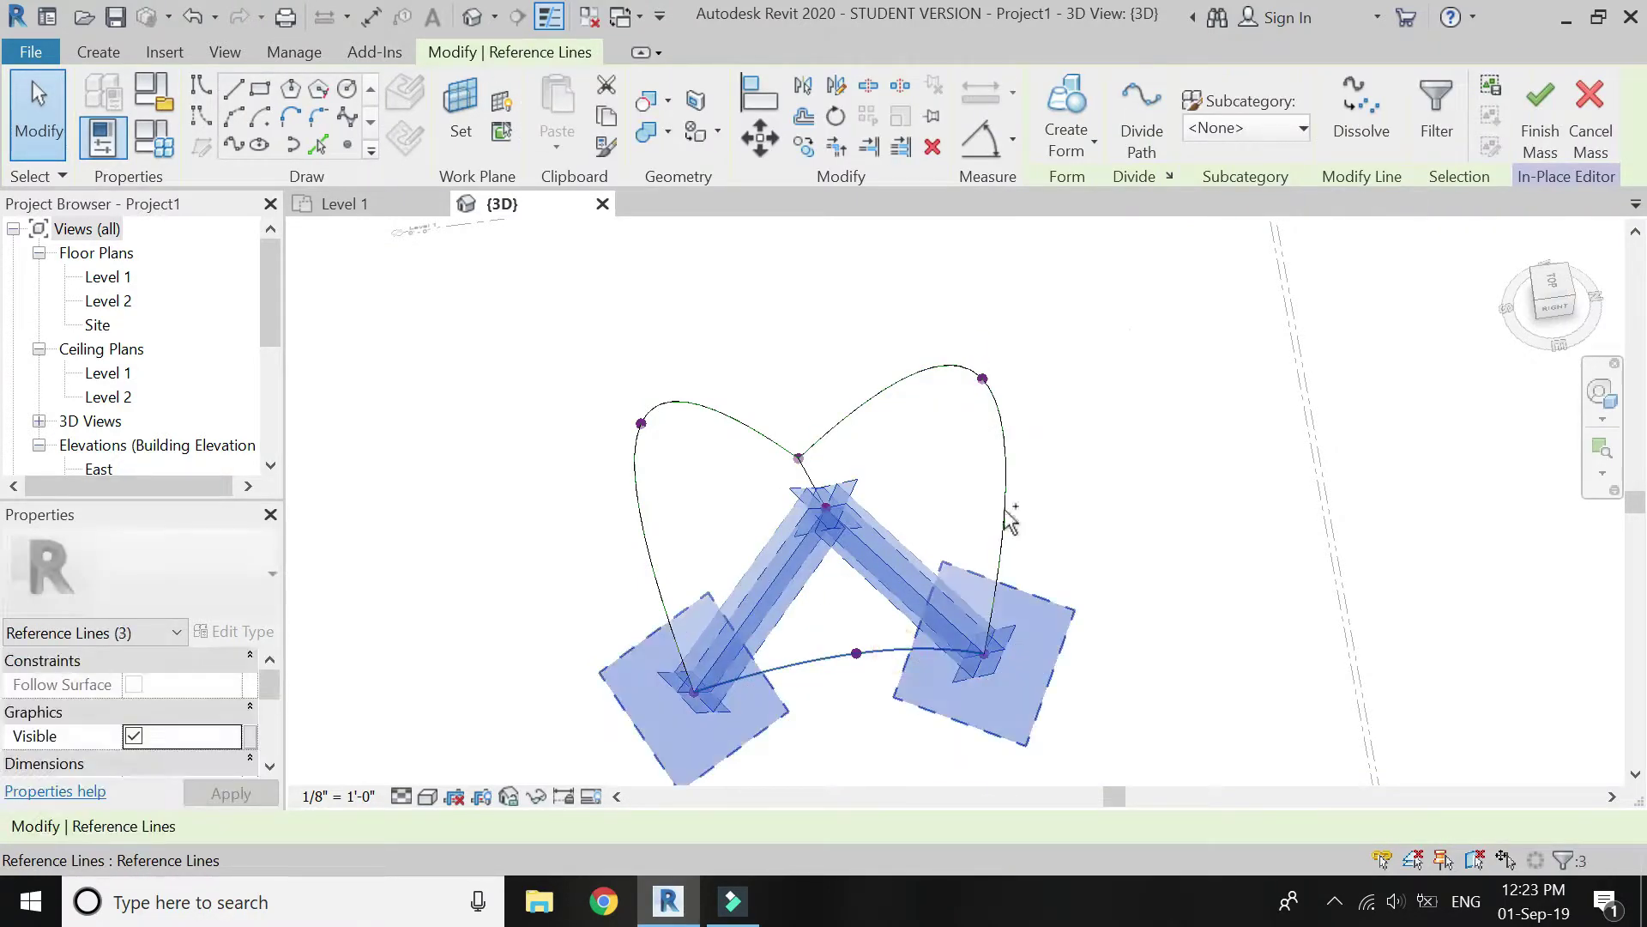
{"action": "left_click", "coordinate": [1075, 114]}
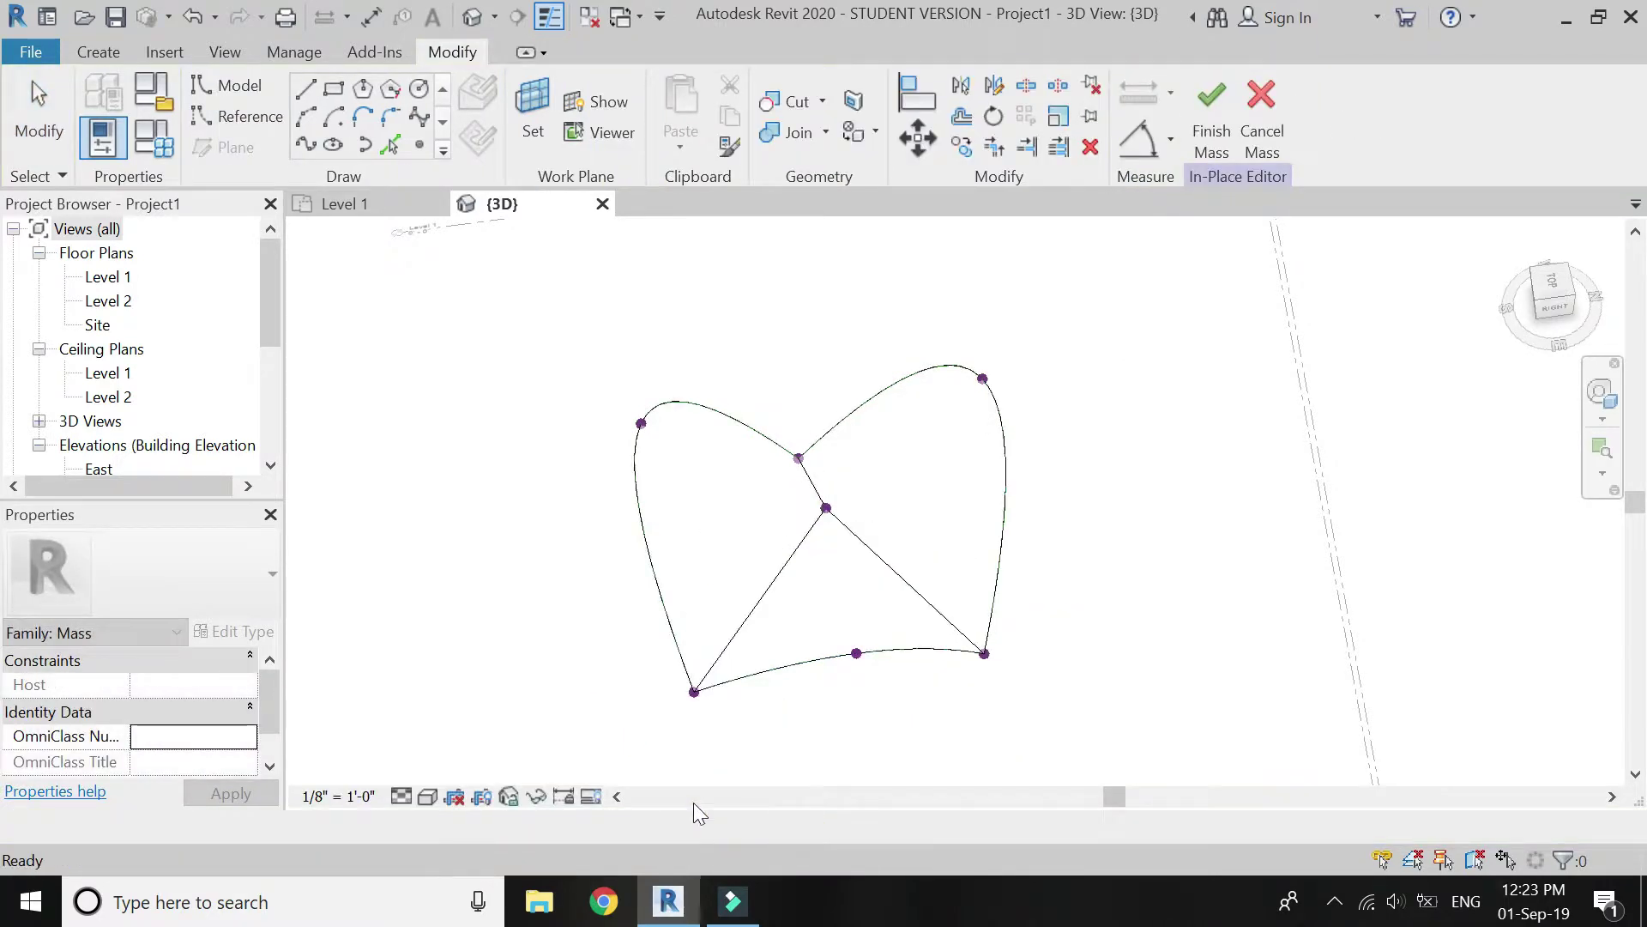
{"action": "left_click", "coordinate": [427, 796]}
{"action": "left_click", "coordinate": [463, 743]}
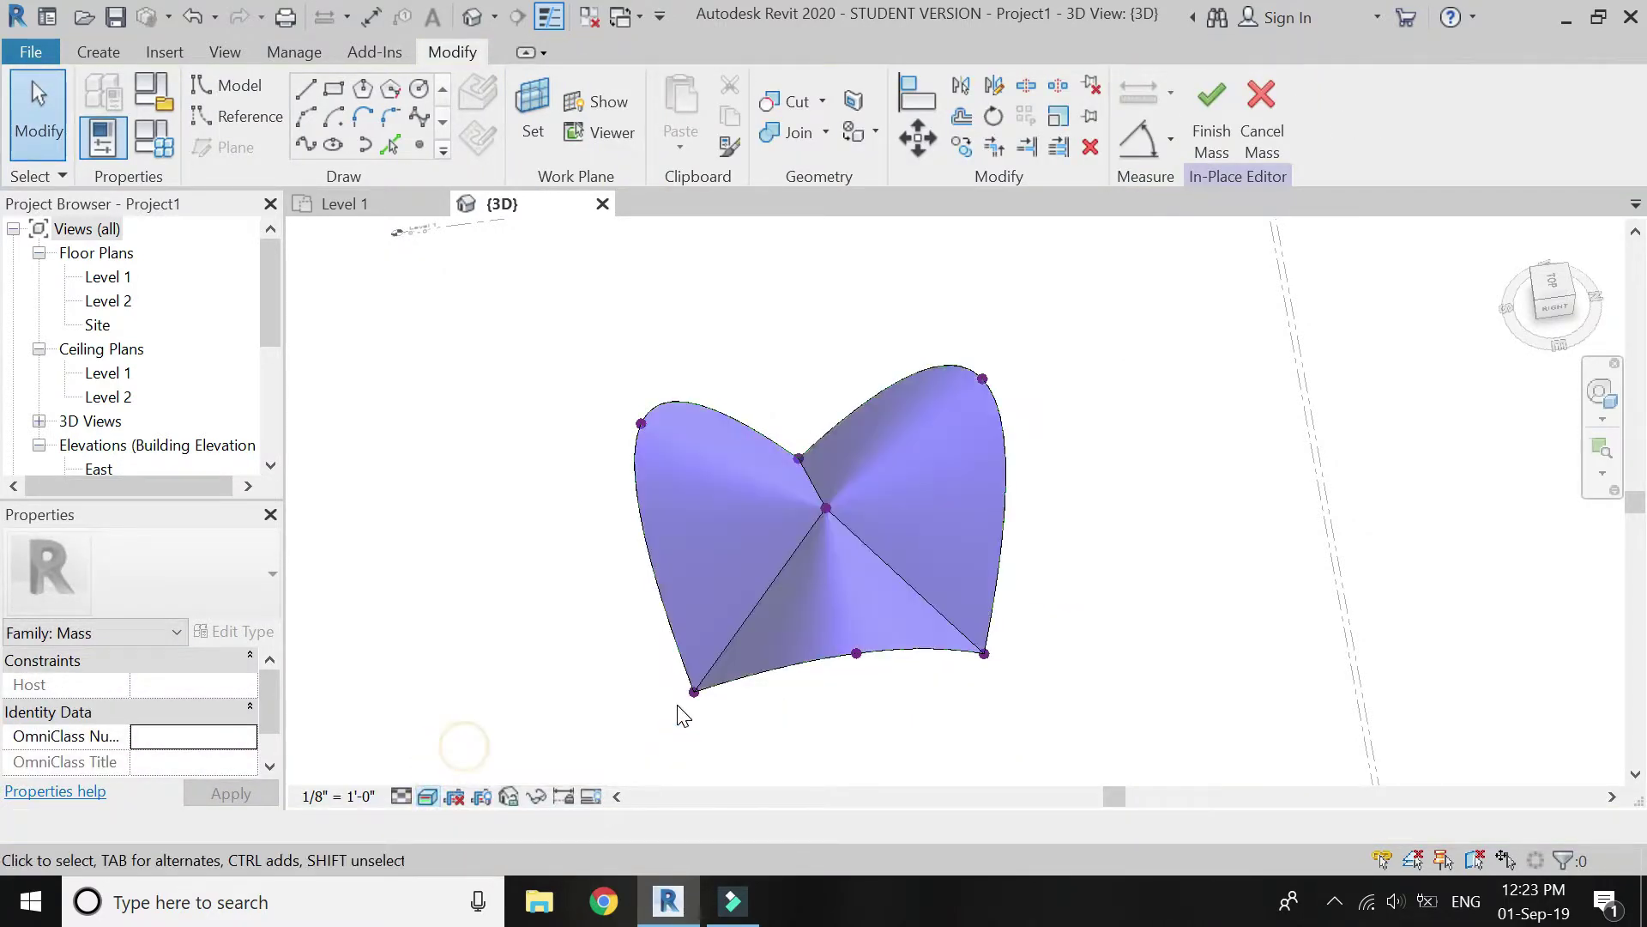
Lower the central reference point slightly along its vertical axis, and finish the in-place mass
{"action": "left_click", "coordinate": [1601, 393]}
{"action": "left_click_drag", "start_coordinate": [1149, 360], "coordinate": [834, 523]}
{"action": "left_click_drag", "start_coordinate": [833, 622], "coordinate": [942, 583]}
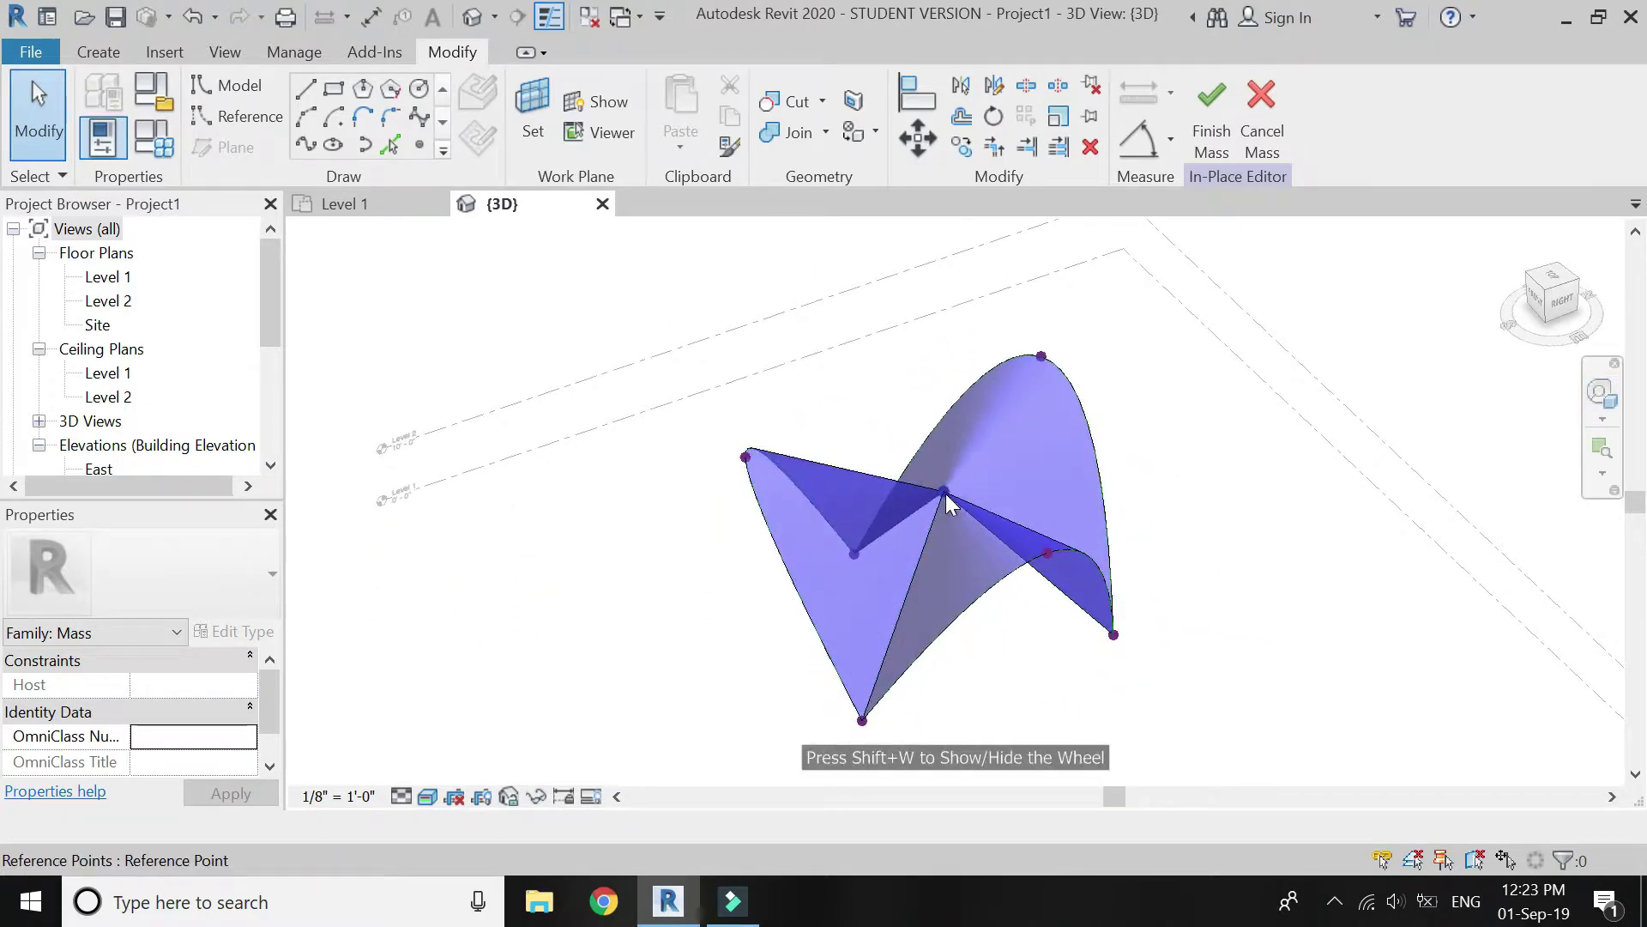
{"action": "left_click", "coordinate": [944, 492]}
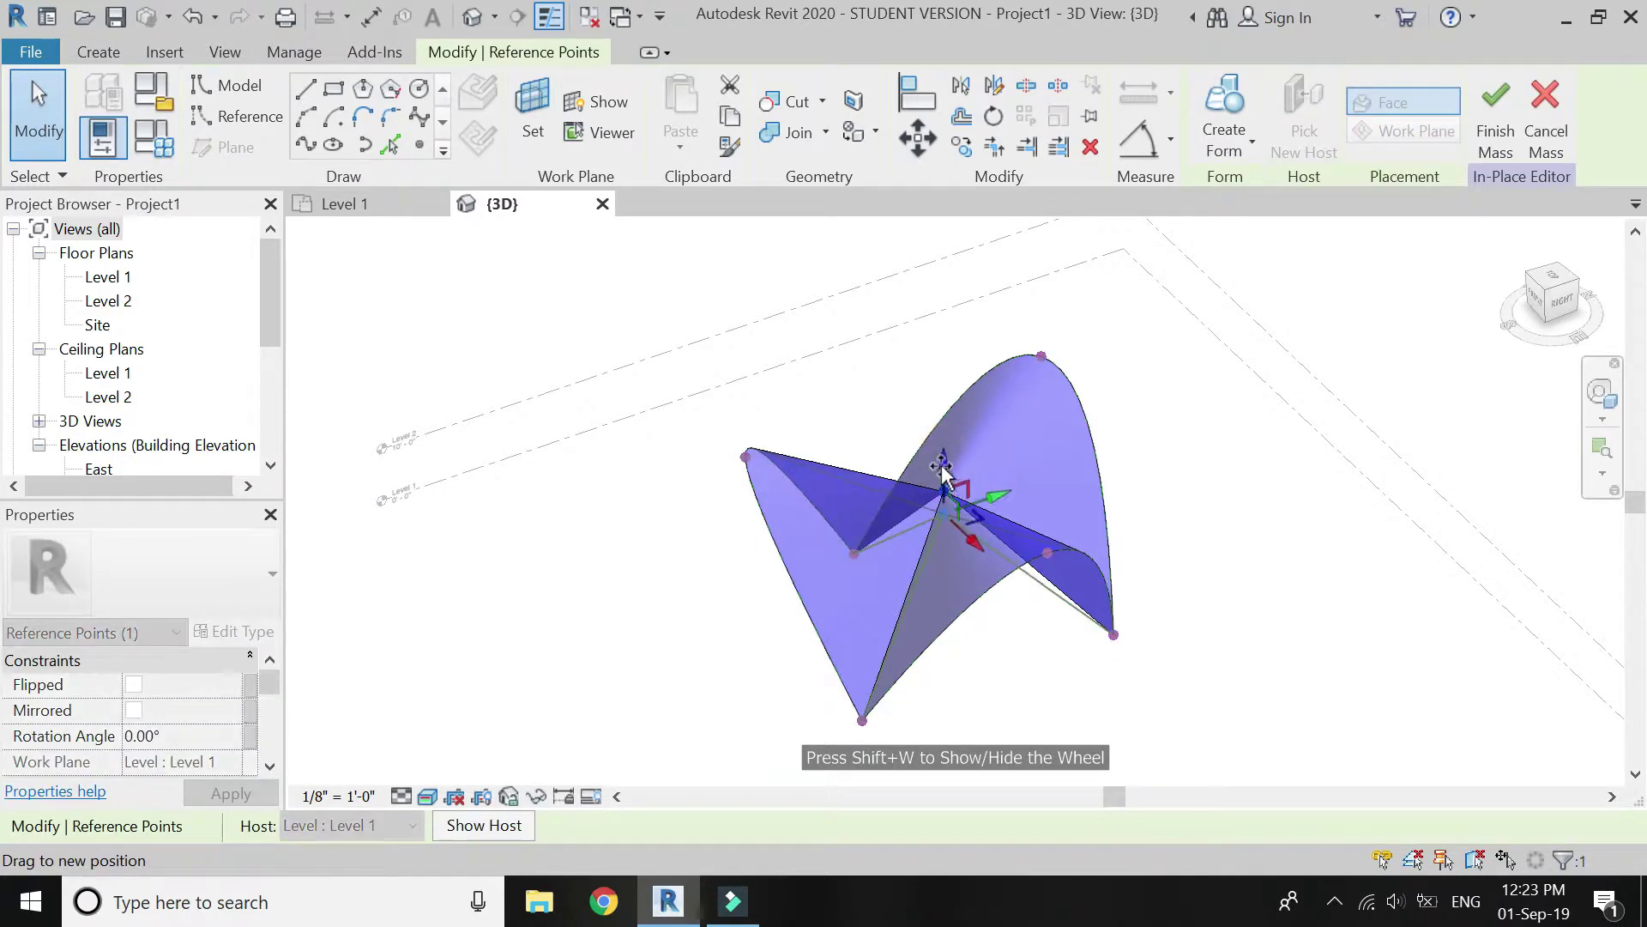
{"action": "left_click_drag", "start_coordinate": [941, 467], "coordinate": [952, 460]}
{"action": "key", "text": "Escape"}
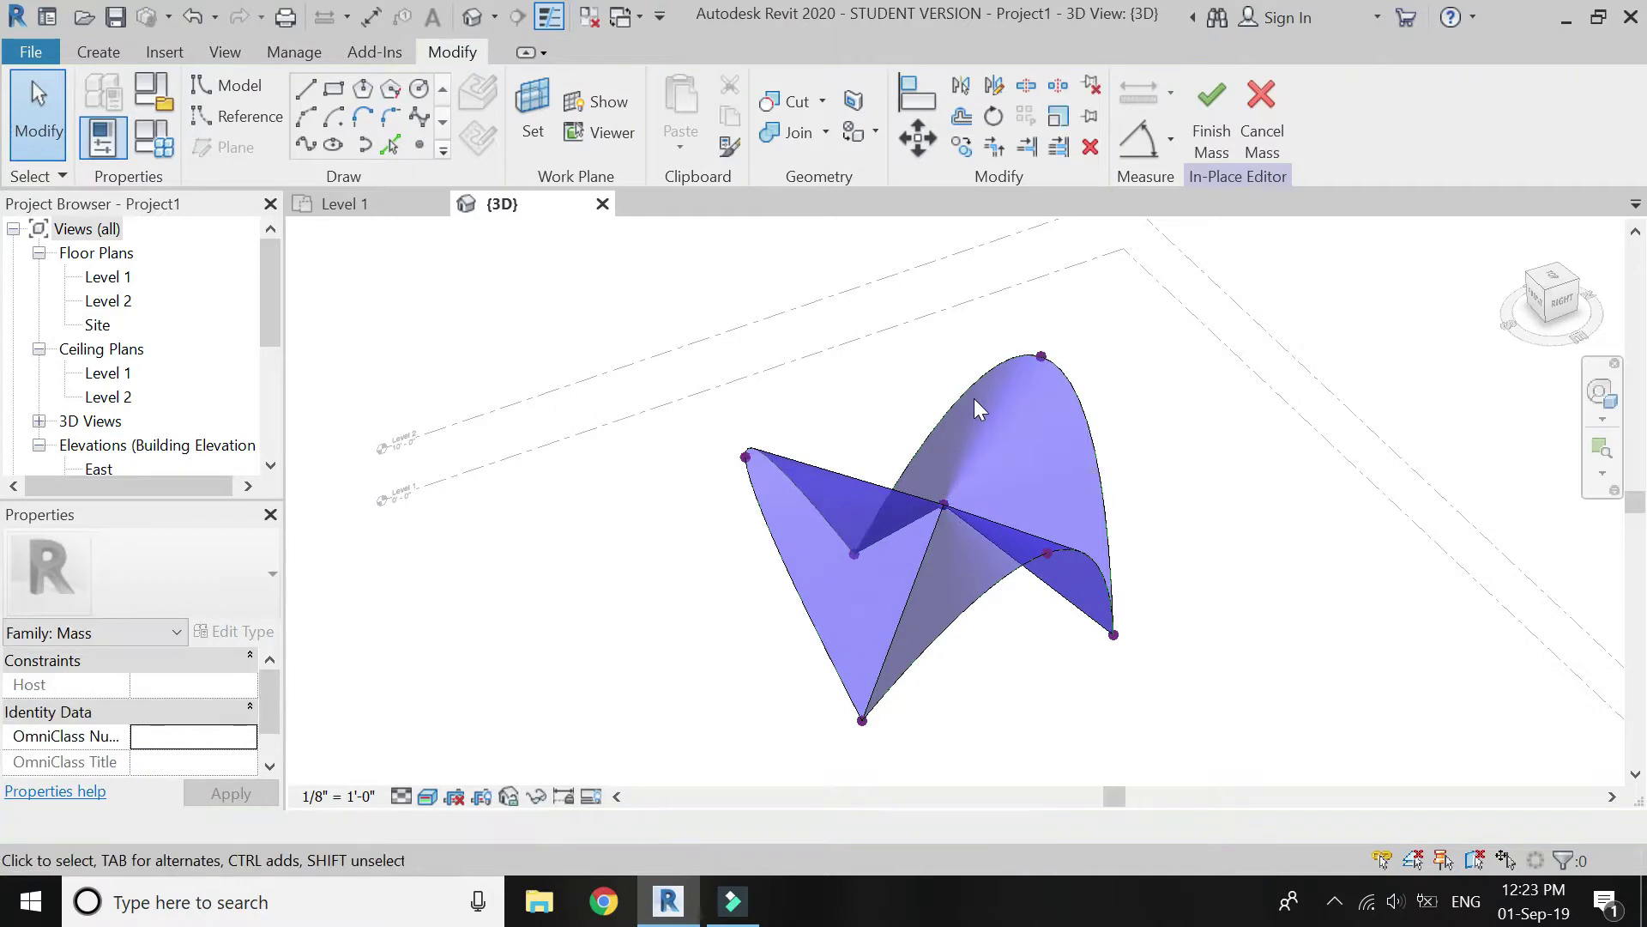
{"action": "left_click", "coordinate": [1212, 127]}
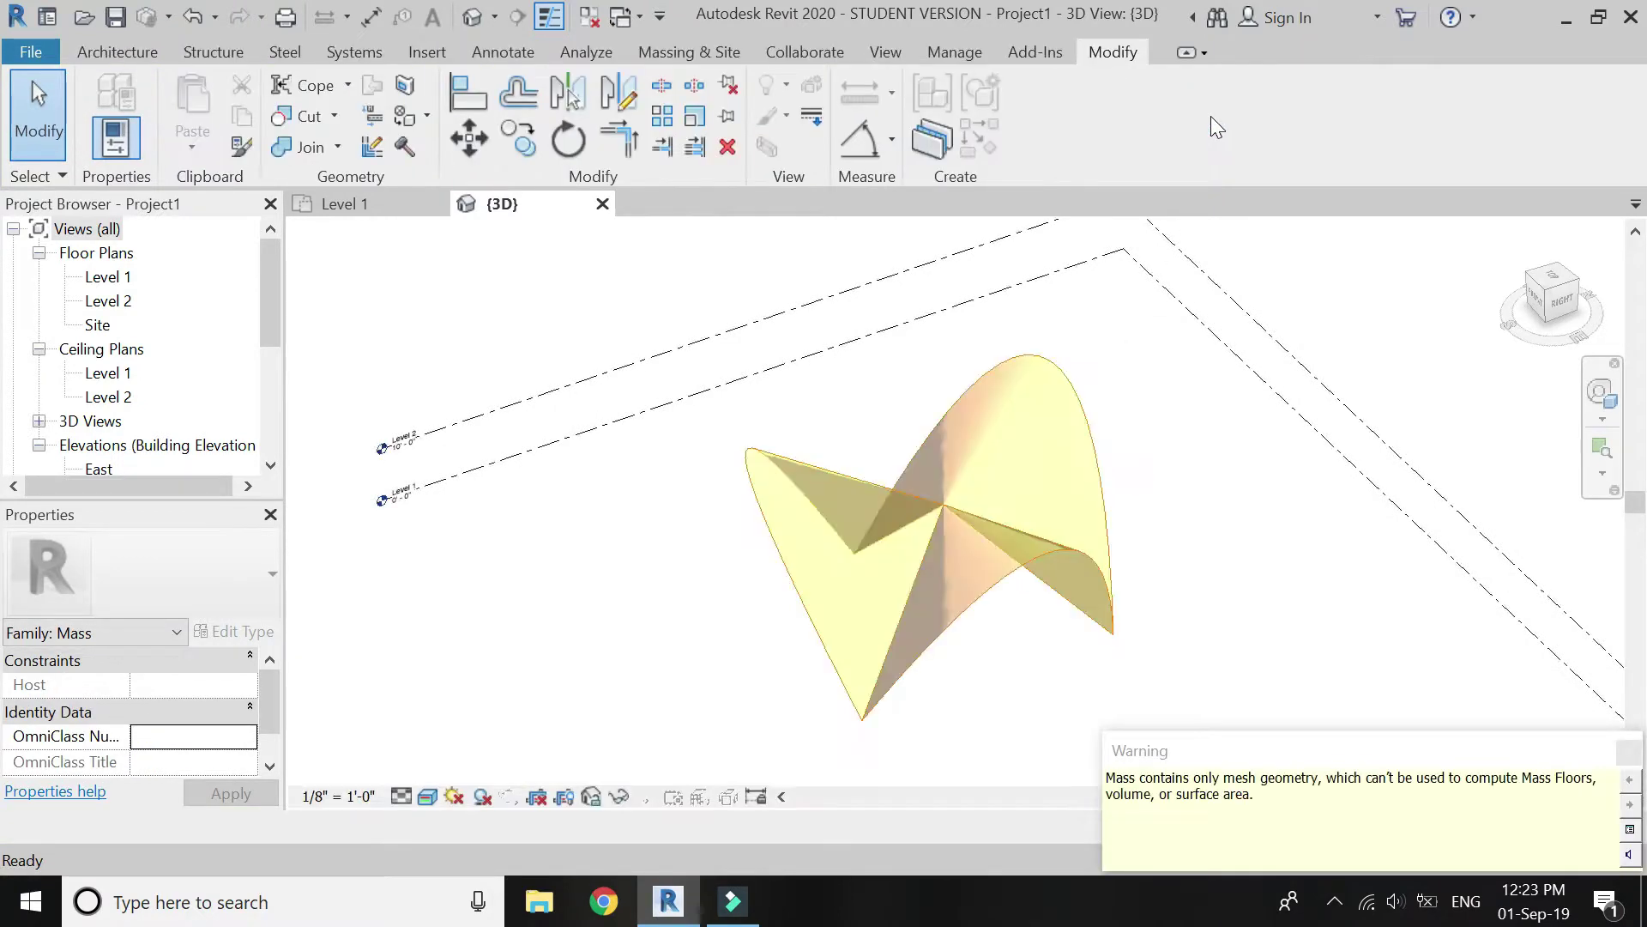
{"action": "left_click", "coordinate": [1630, 746]}
Place Basic Wall Generic - 6" walls by face on the three curved surfaces of the mass
{"action": "left_click", "coordinate": [654, 53]}
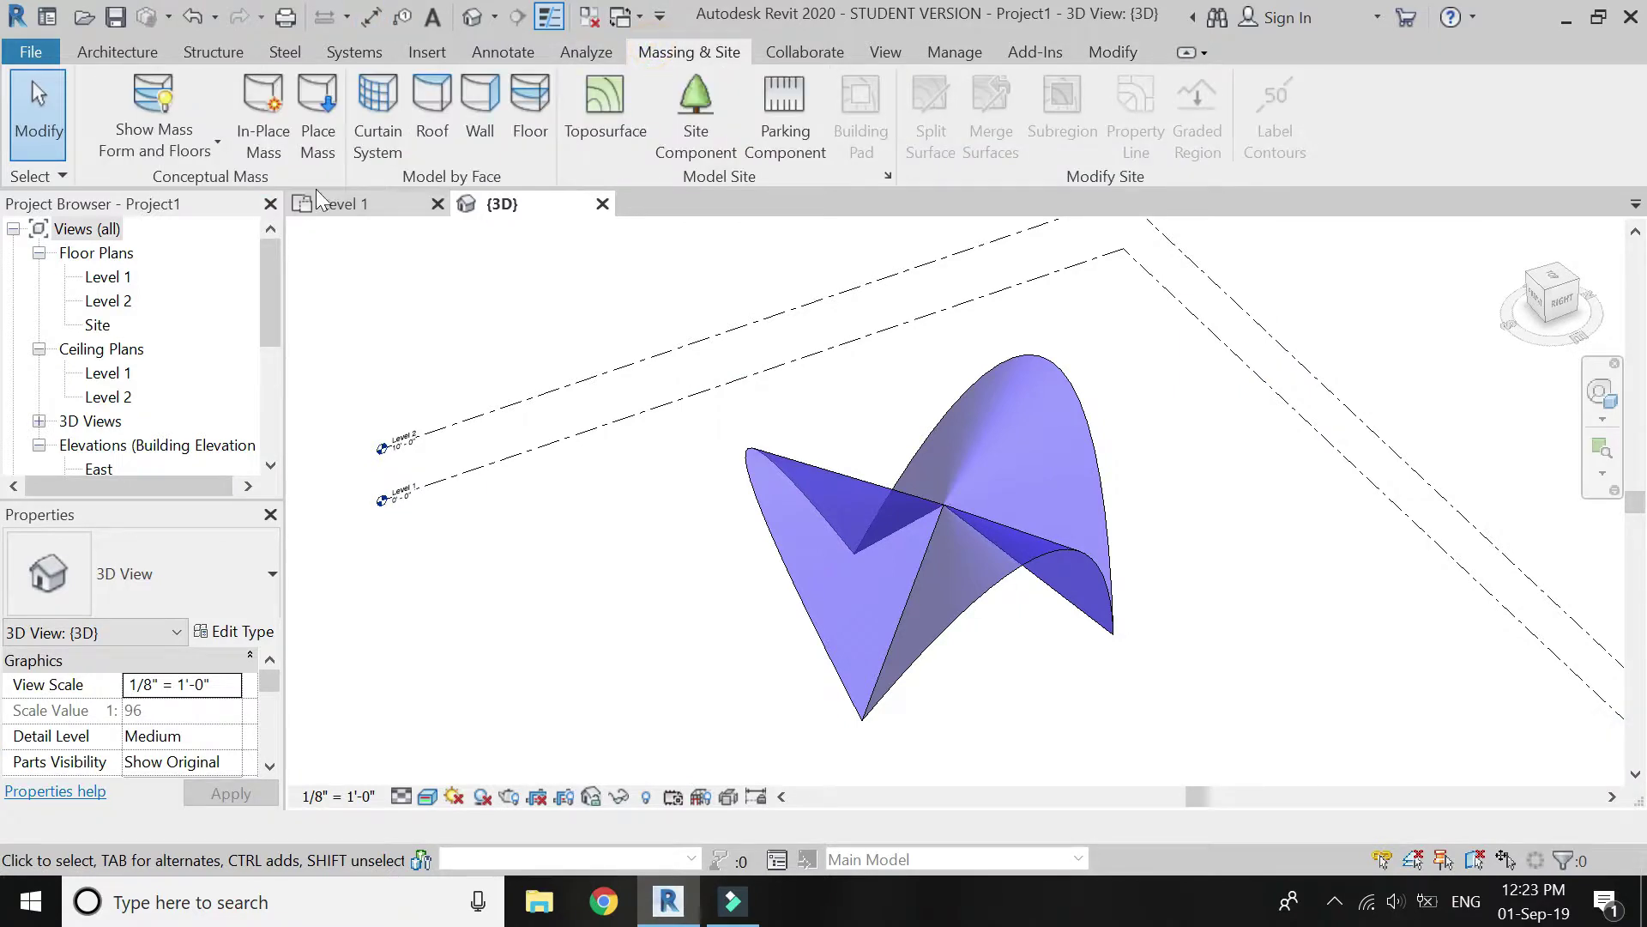
{"action": "left_click", "coordinate": [254, 584]}
{"action": "scroll", "coordinate": [196, 118], "scroll_direction": "up", "scroll_amount": 1}
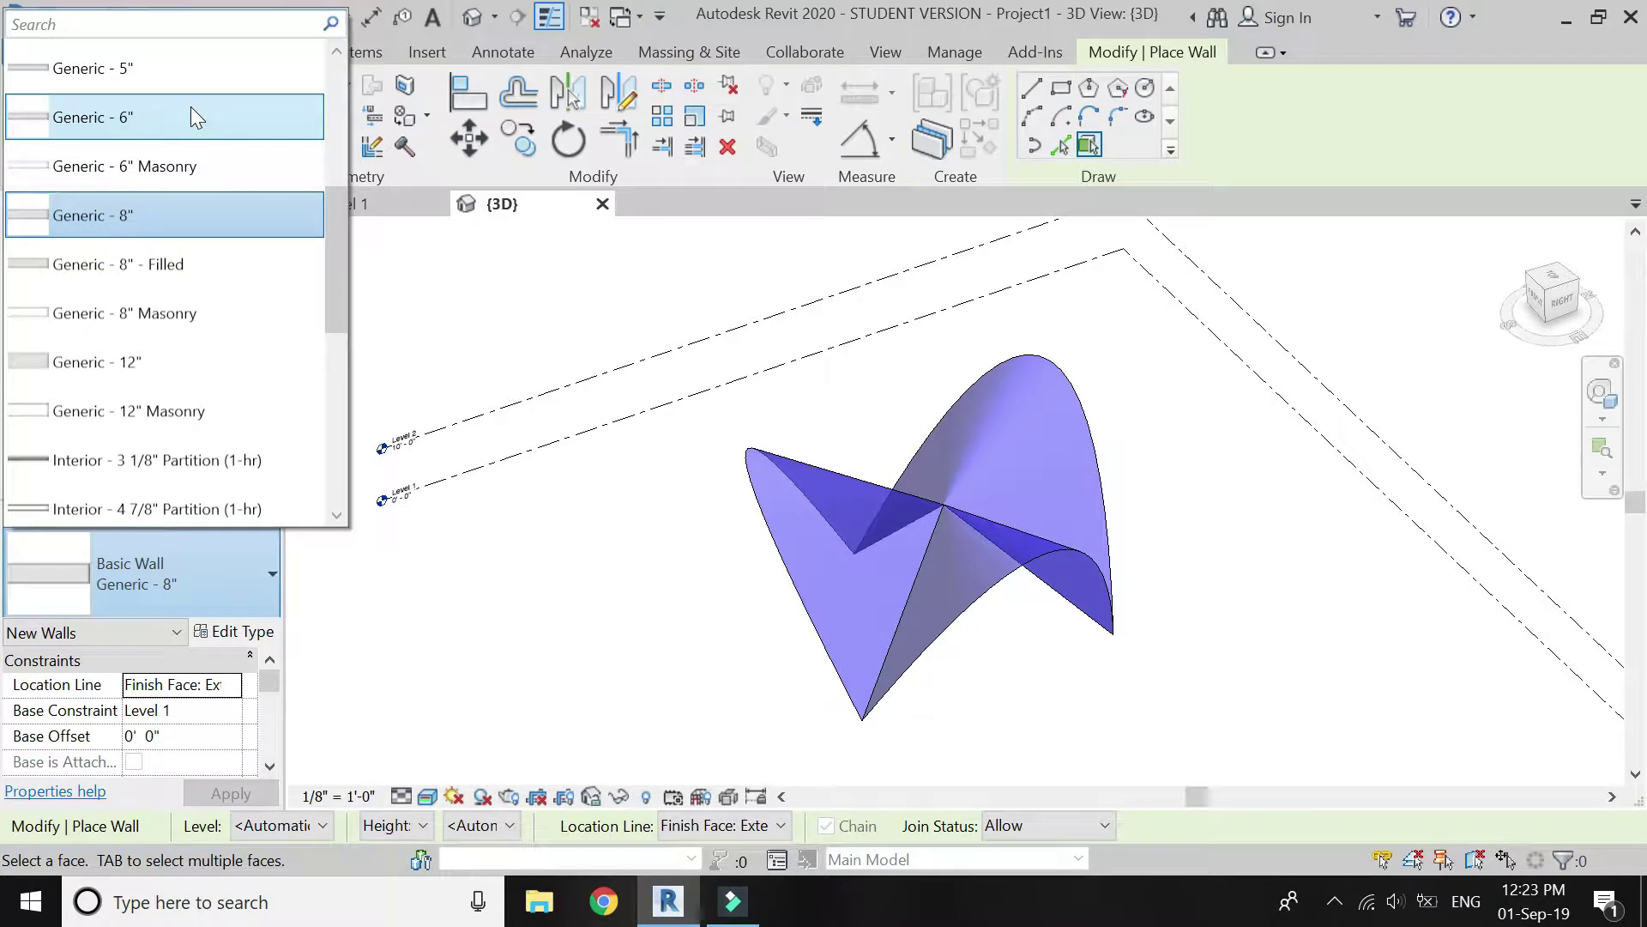
{"action": "scroll", "coordinate": [189, 113], "scroll_direction": "up", "scroll_amount": 2}
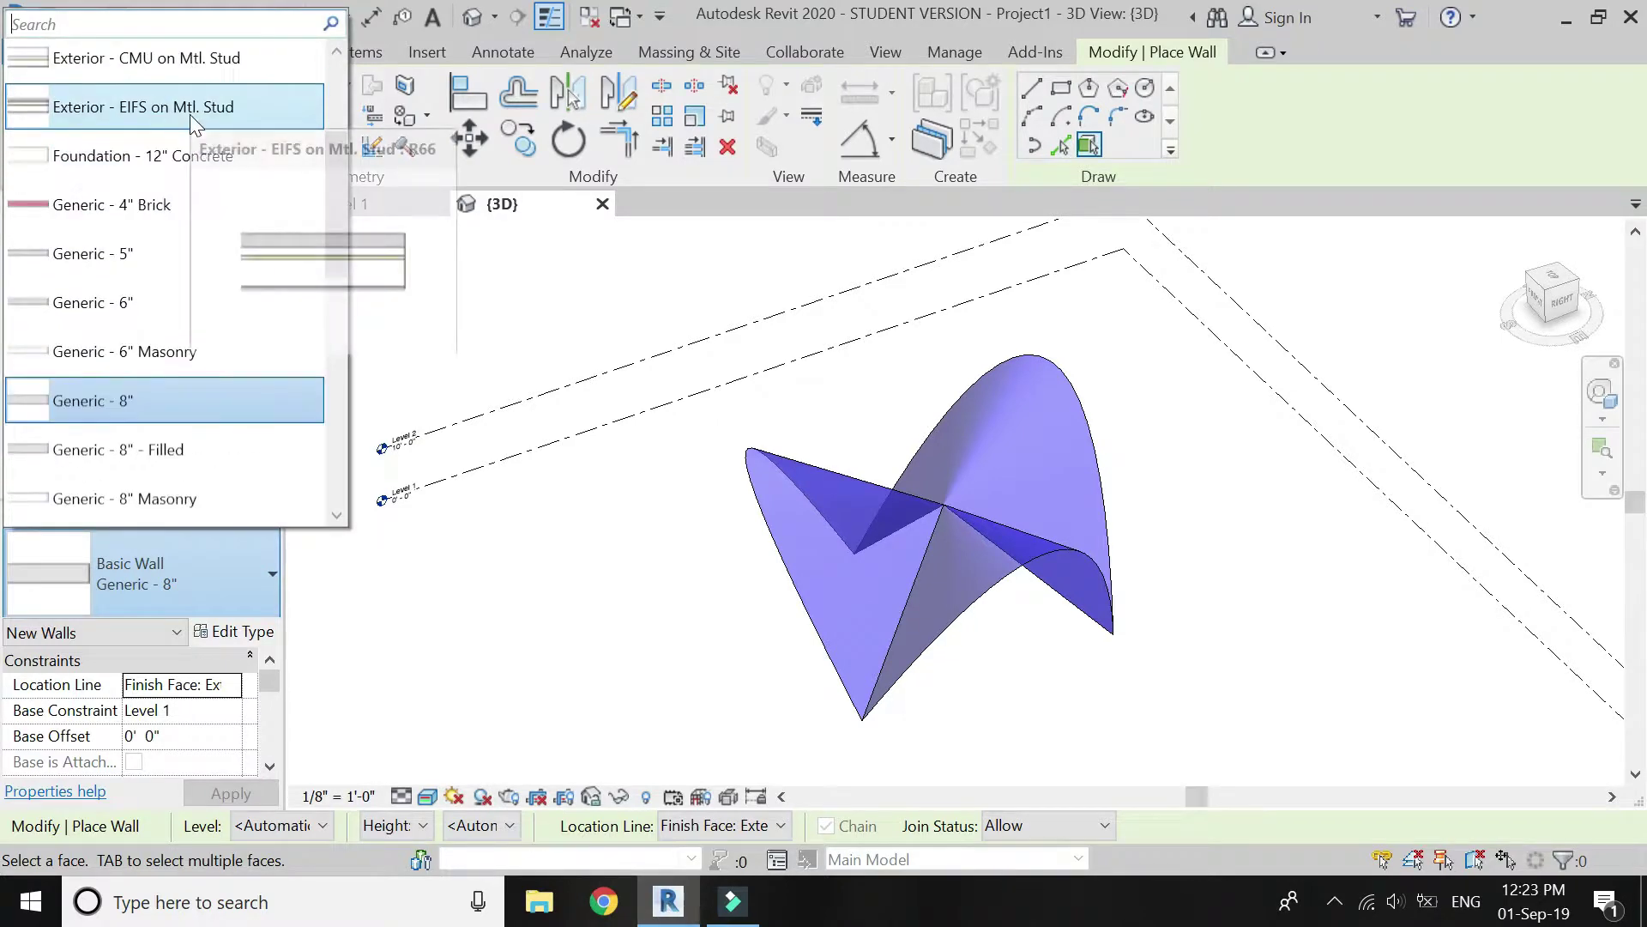
{"action": "left_click", "coordinate": [185, 305]}
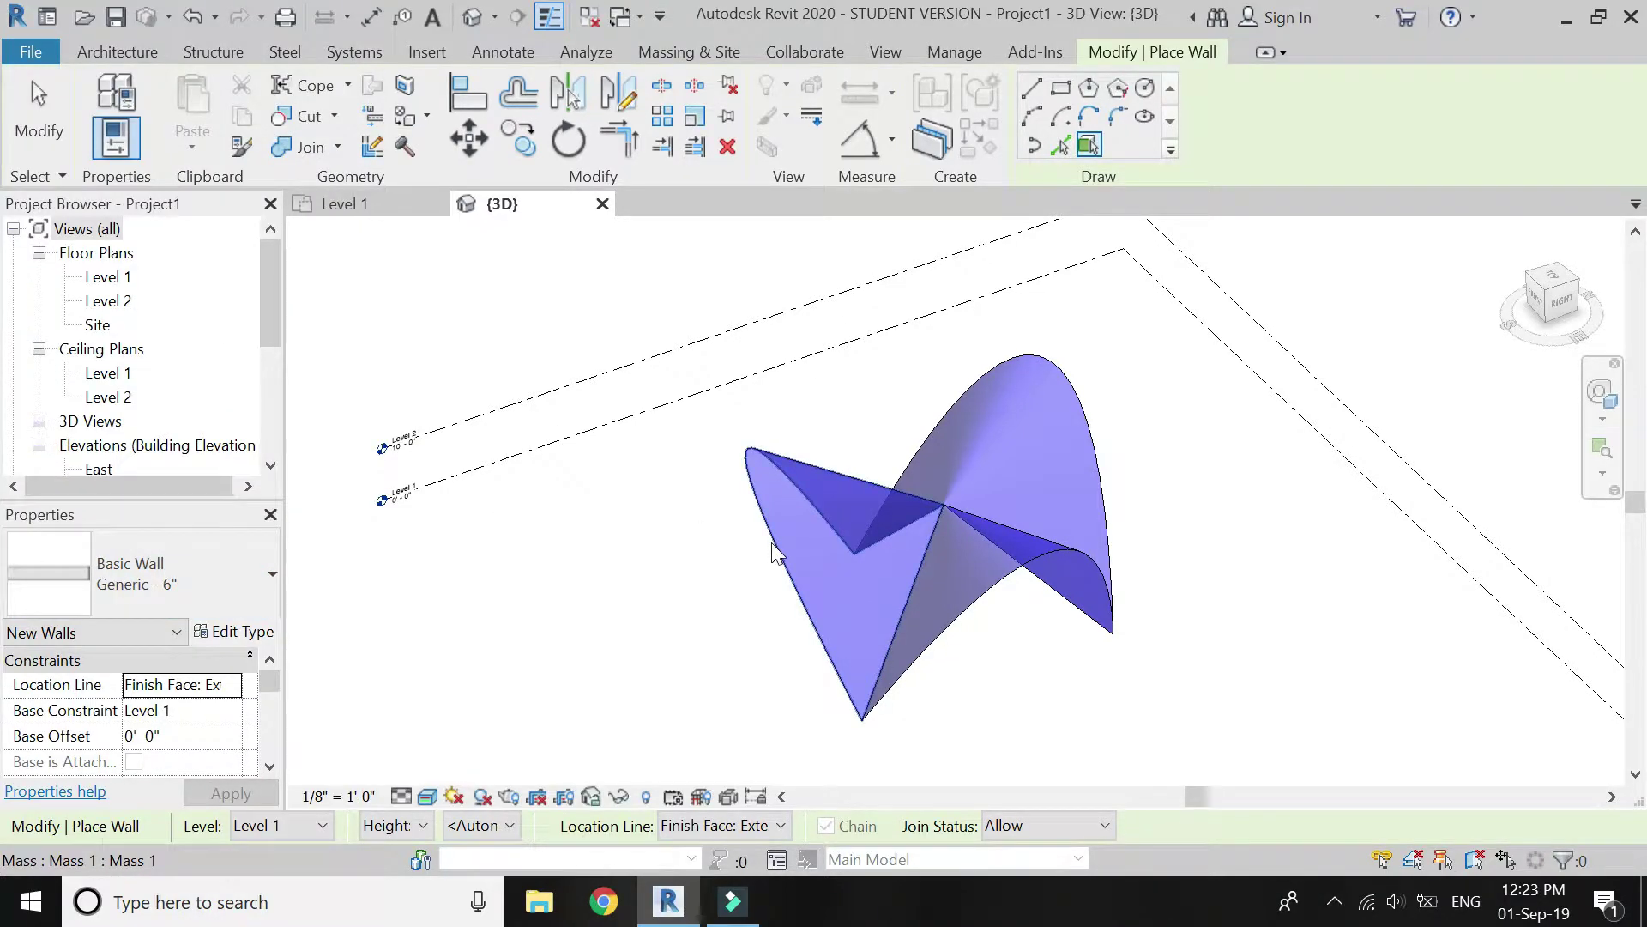
{"action": "left_click", "coordinate": [959, 616]}
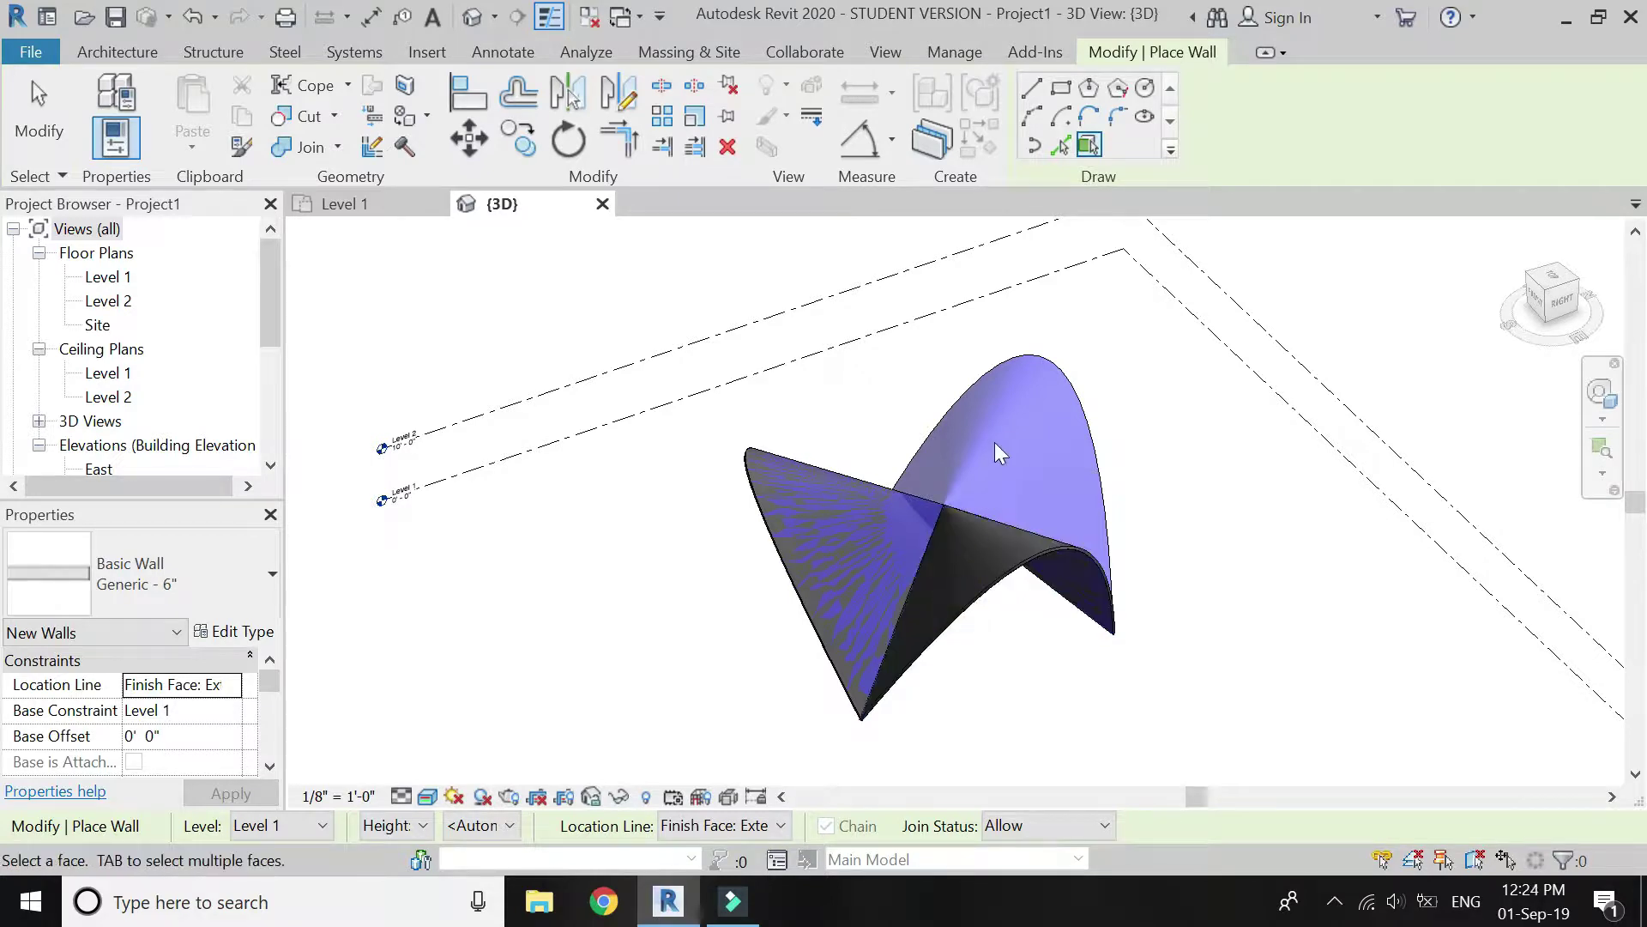
{"action": "left_click", "coordinate": [1018, 359]}
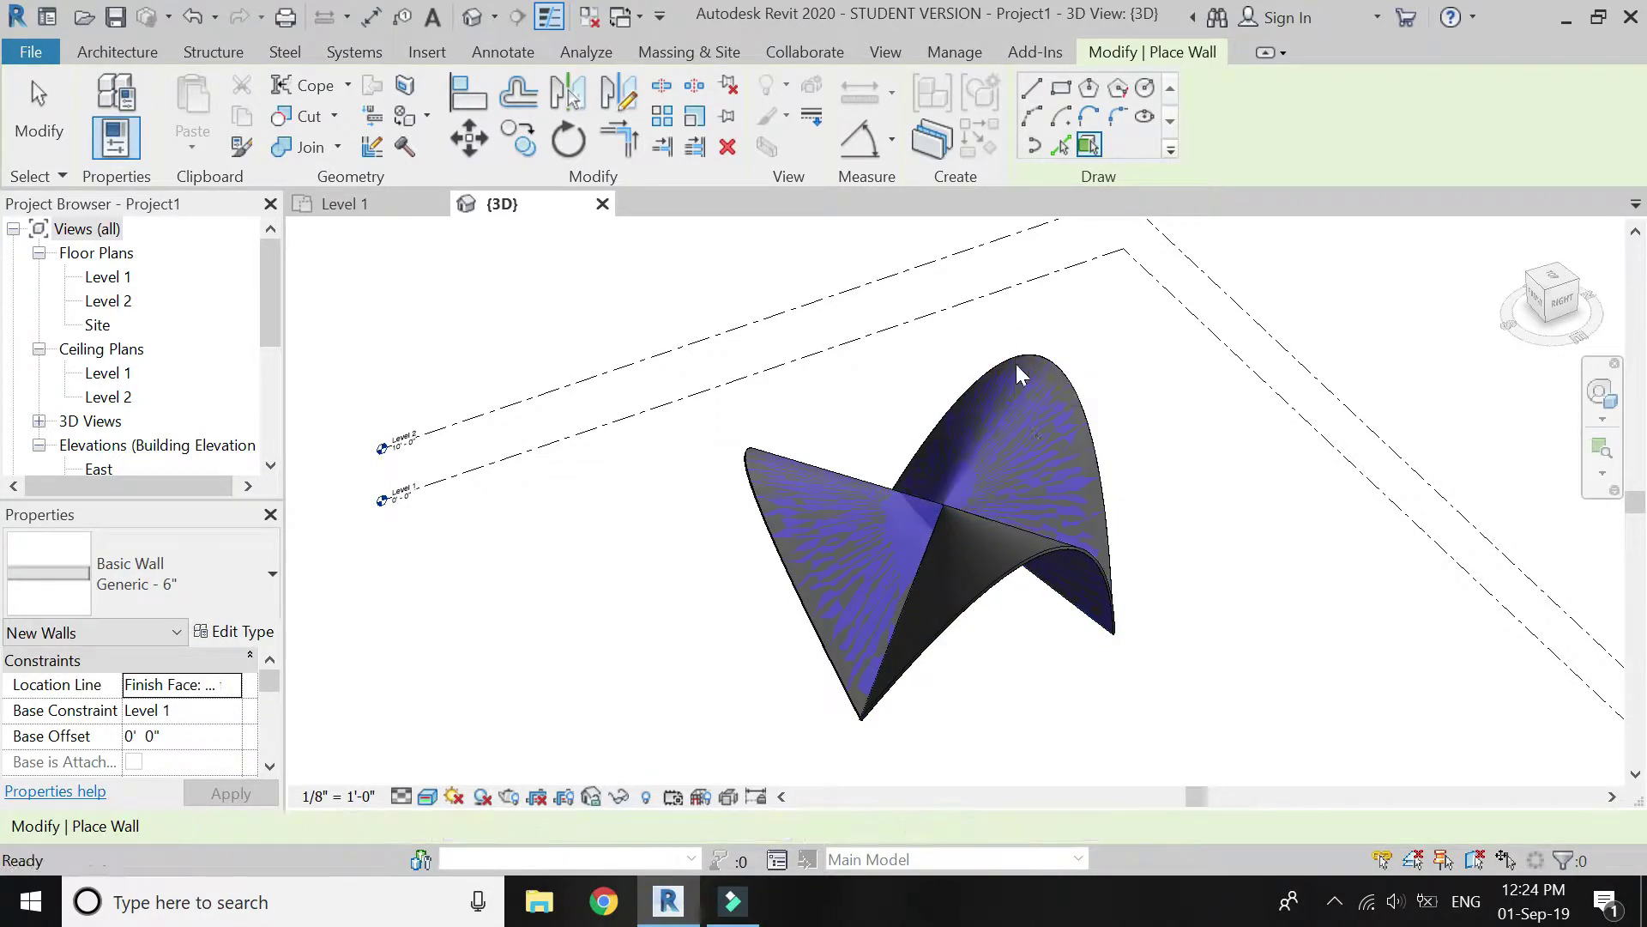
{"action": "key", "text": "Escape"}
{"action": "key", "text": "Escape"}
Isolate the mass from the overlapping walls, set its elevation from level to 5', and delete it
{"action": "left_click_drag", "start_coordinate": [1150, 727], "coordinate": [712, 437]}
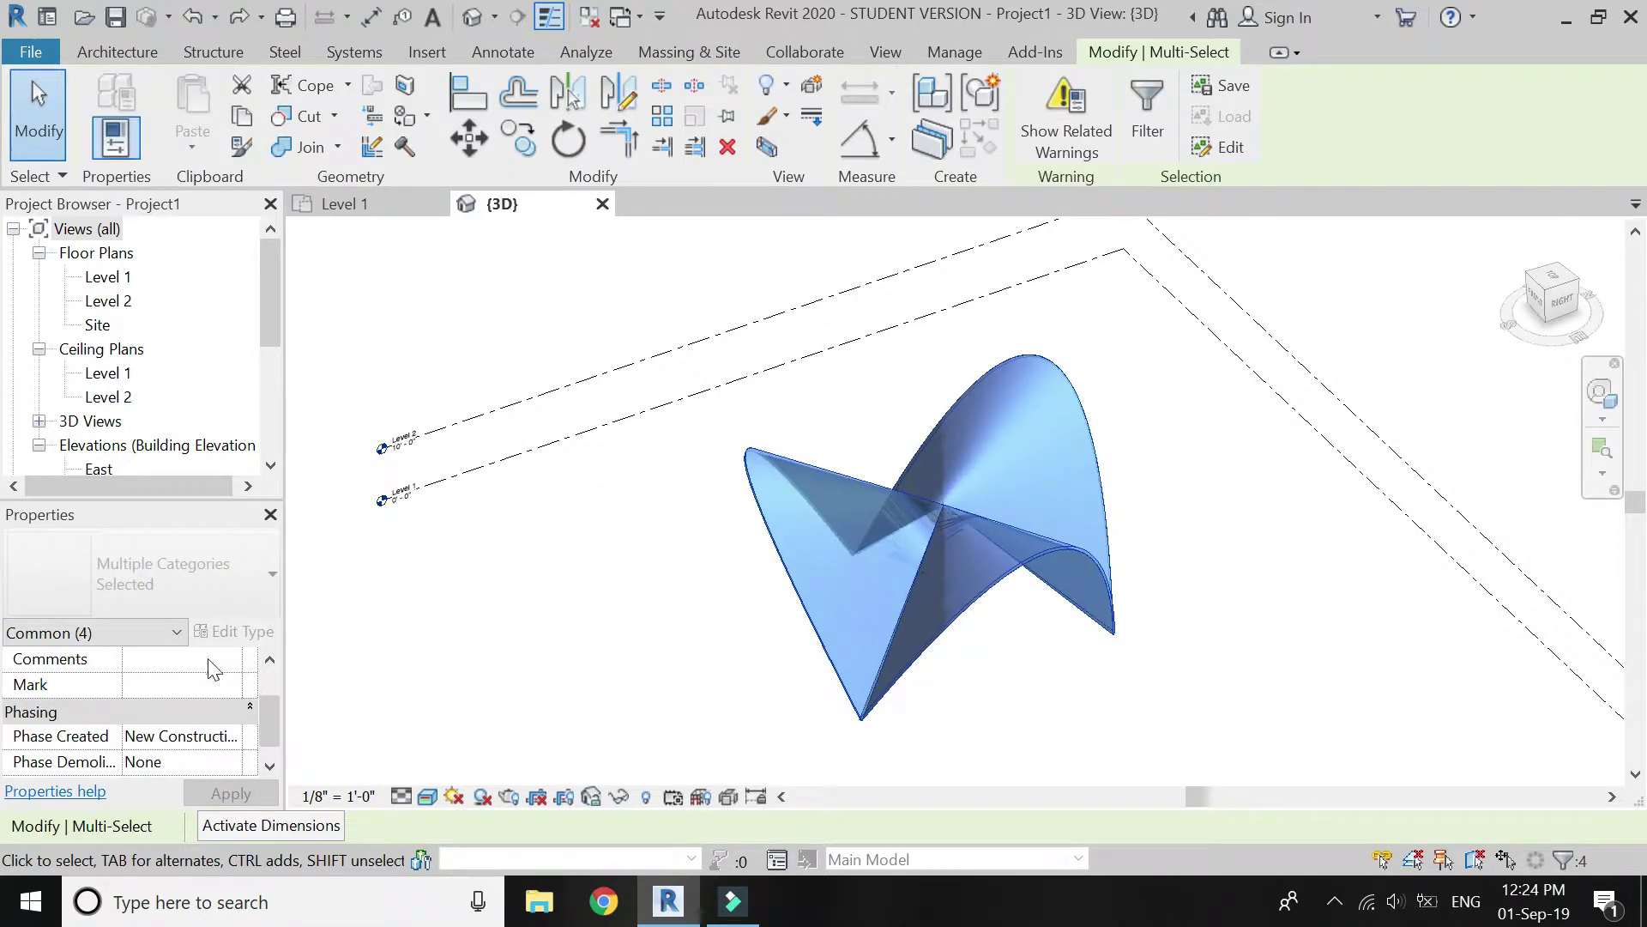
{"action": "left_click", "coordinate": [137, 632]}
{"action": "left_click", "coordinate": [60, 676]}
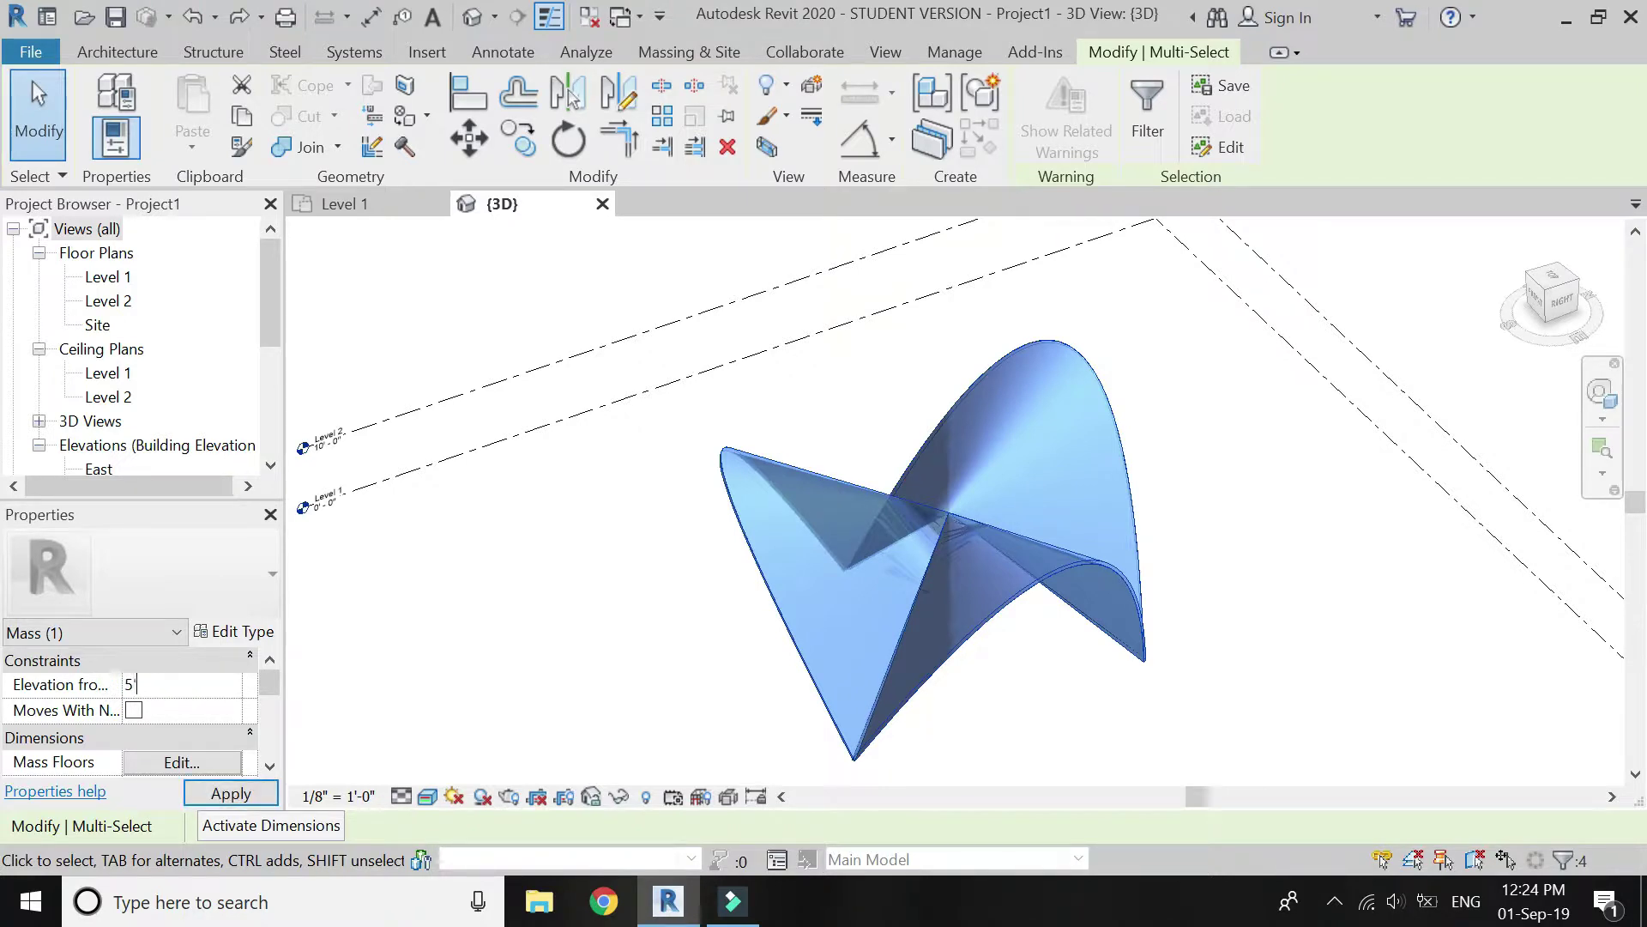
{"action": "left_click", "coordinate": [237, 798]}
{"action": "key", "text": "Escape"}
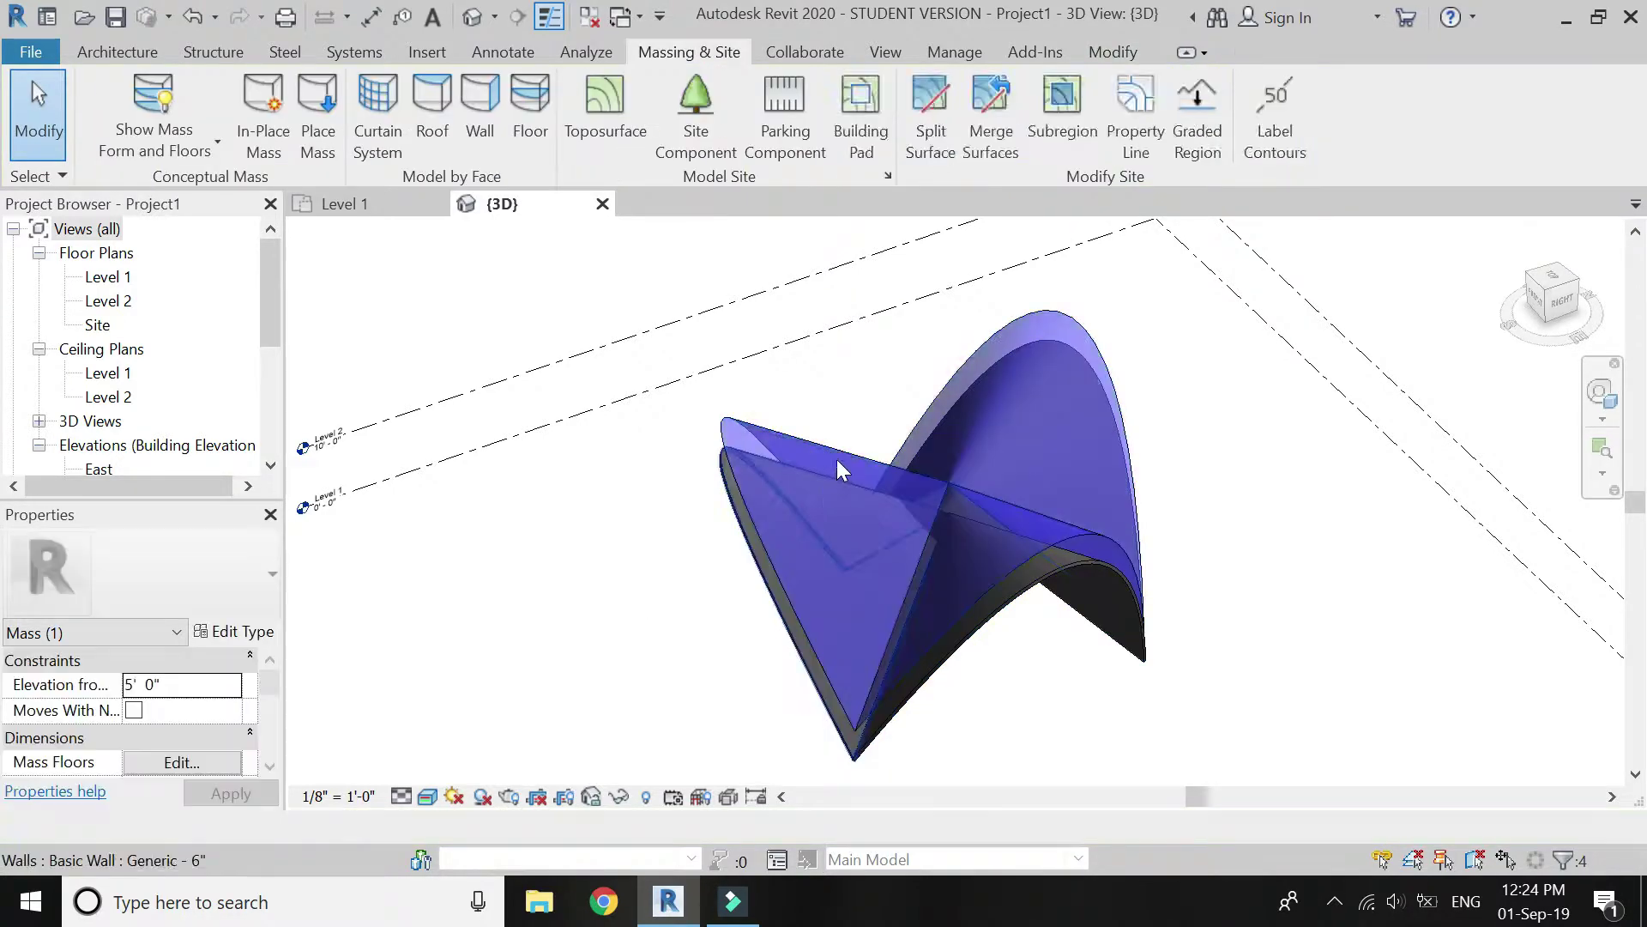
{"action": "left_click", "coordinate": [841, 453]}
{"action": "key", "text": "Escape"}
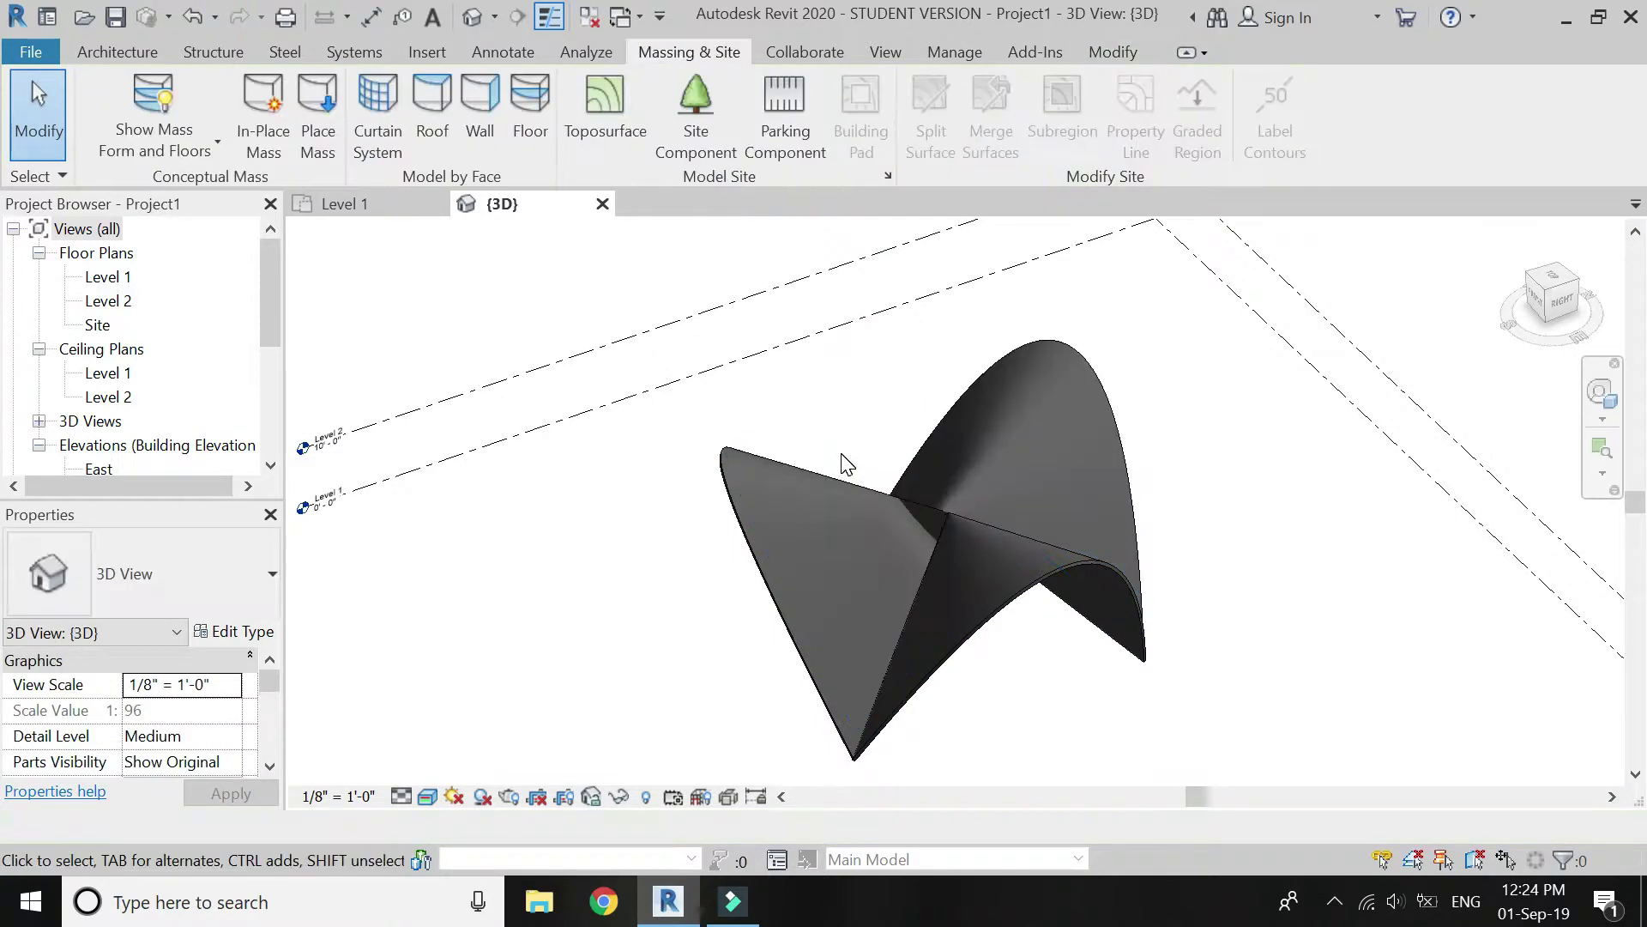
Examine the finished wall shell from around in the 3D view and in the North, South and West elevations
{"action": "scroll", "coordinate": [748, 431], "scroll_direction": "down", "scroll_amount": 1}
{"action": "left_click", "coordinate": [1601, 399]}
{"action": "left_click_drag", "start_coordinate": [1165, 419], "coordinate": [944, 501]}
{"action": "left_click_drag", "start_coordinate": [995, 580], "coordinate": [831, 563]}
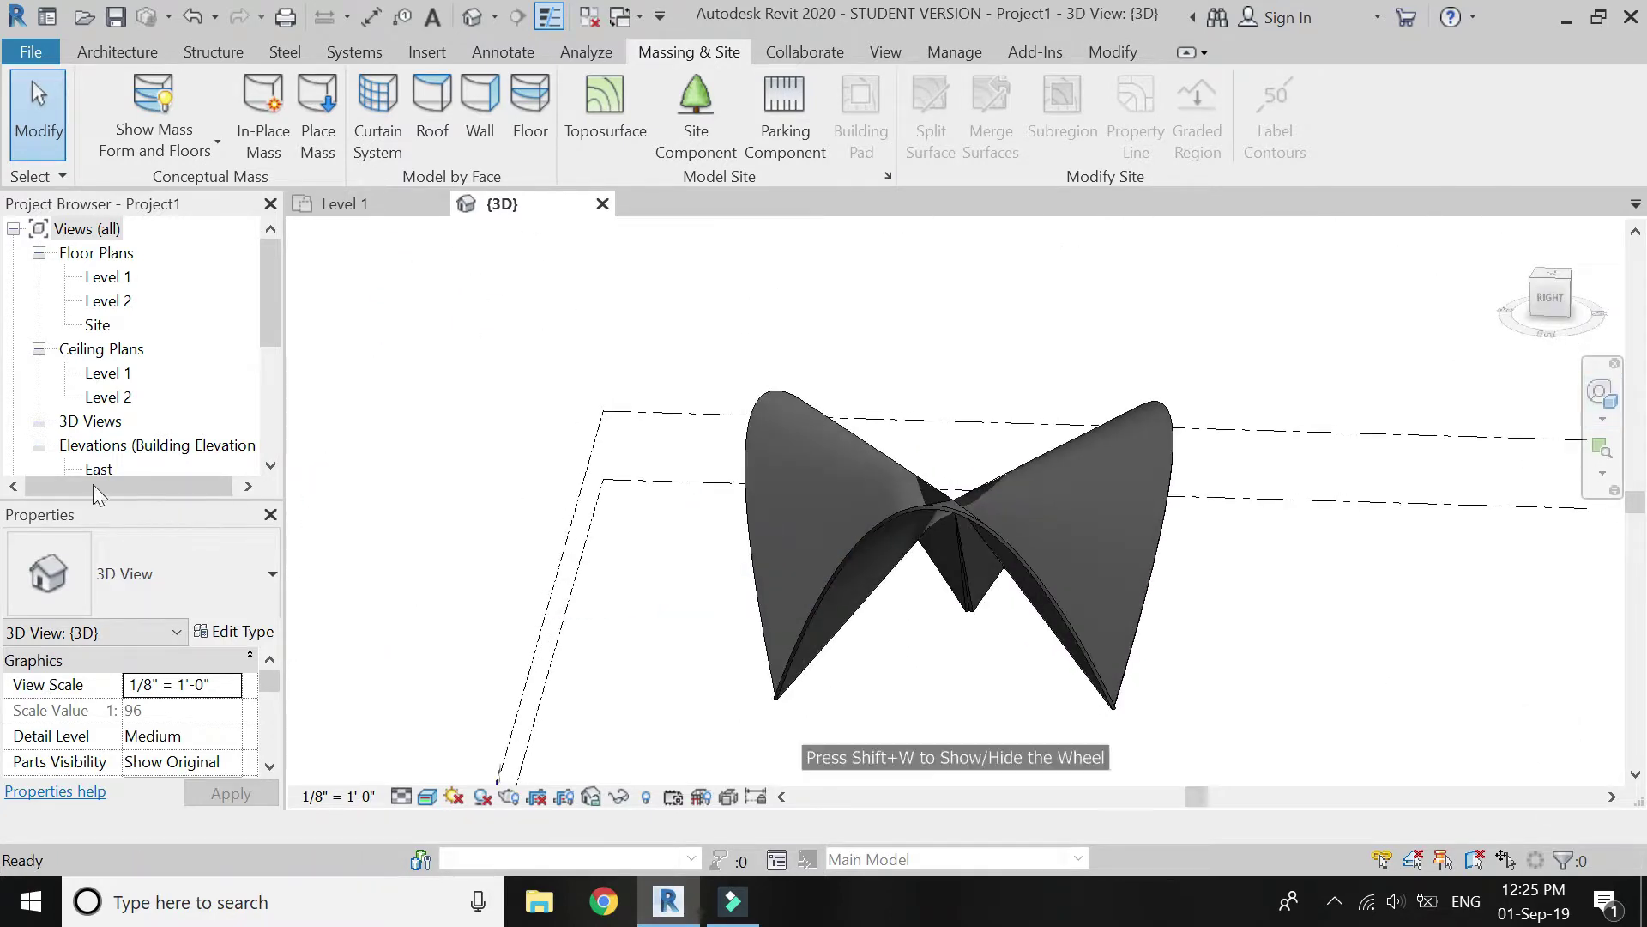
{"action": "scroll", "coordinate": [86, 439], "scroll_direction": "down", "scroll_amount": 3}
{"action": "double_click", "coordinate": [96, 424]}
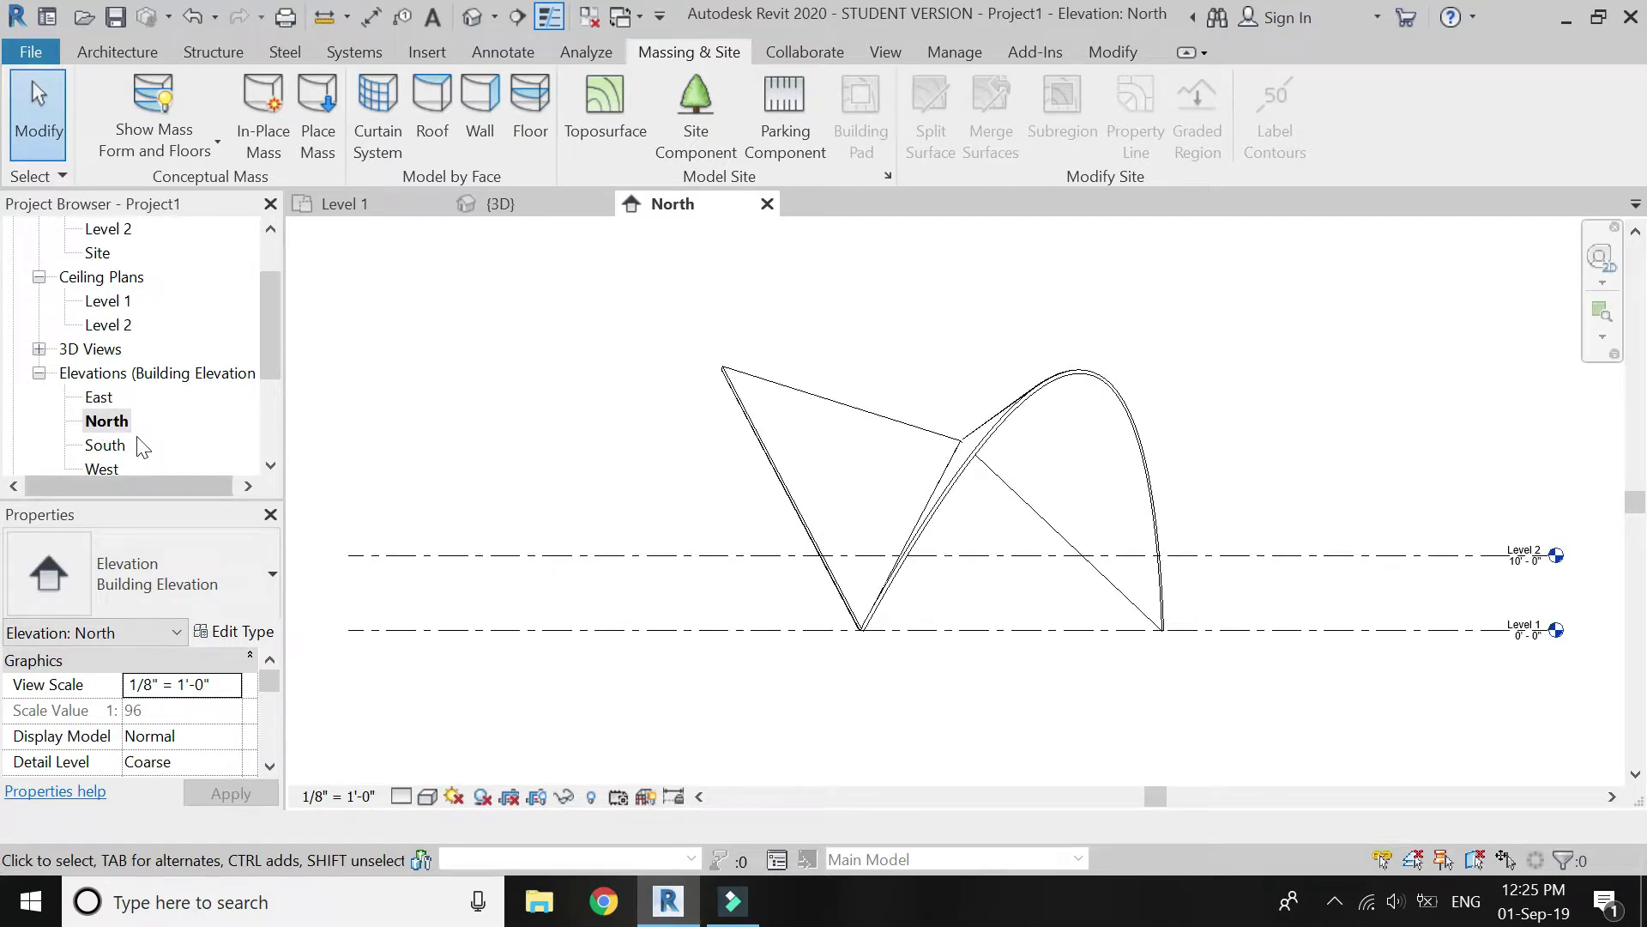
{"action": "double_click", "coordinate": [118, 448]}
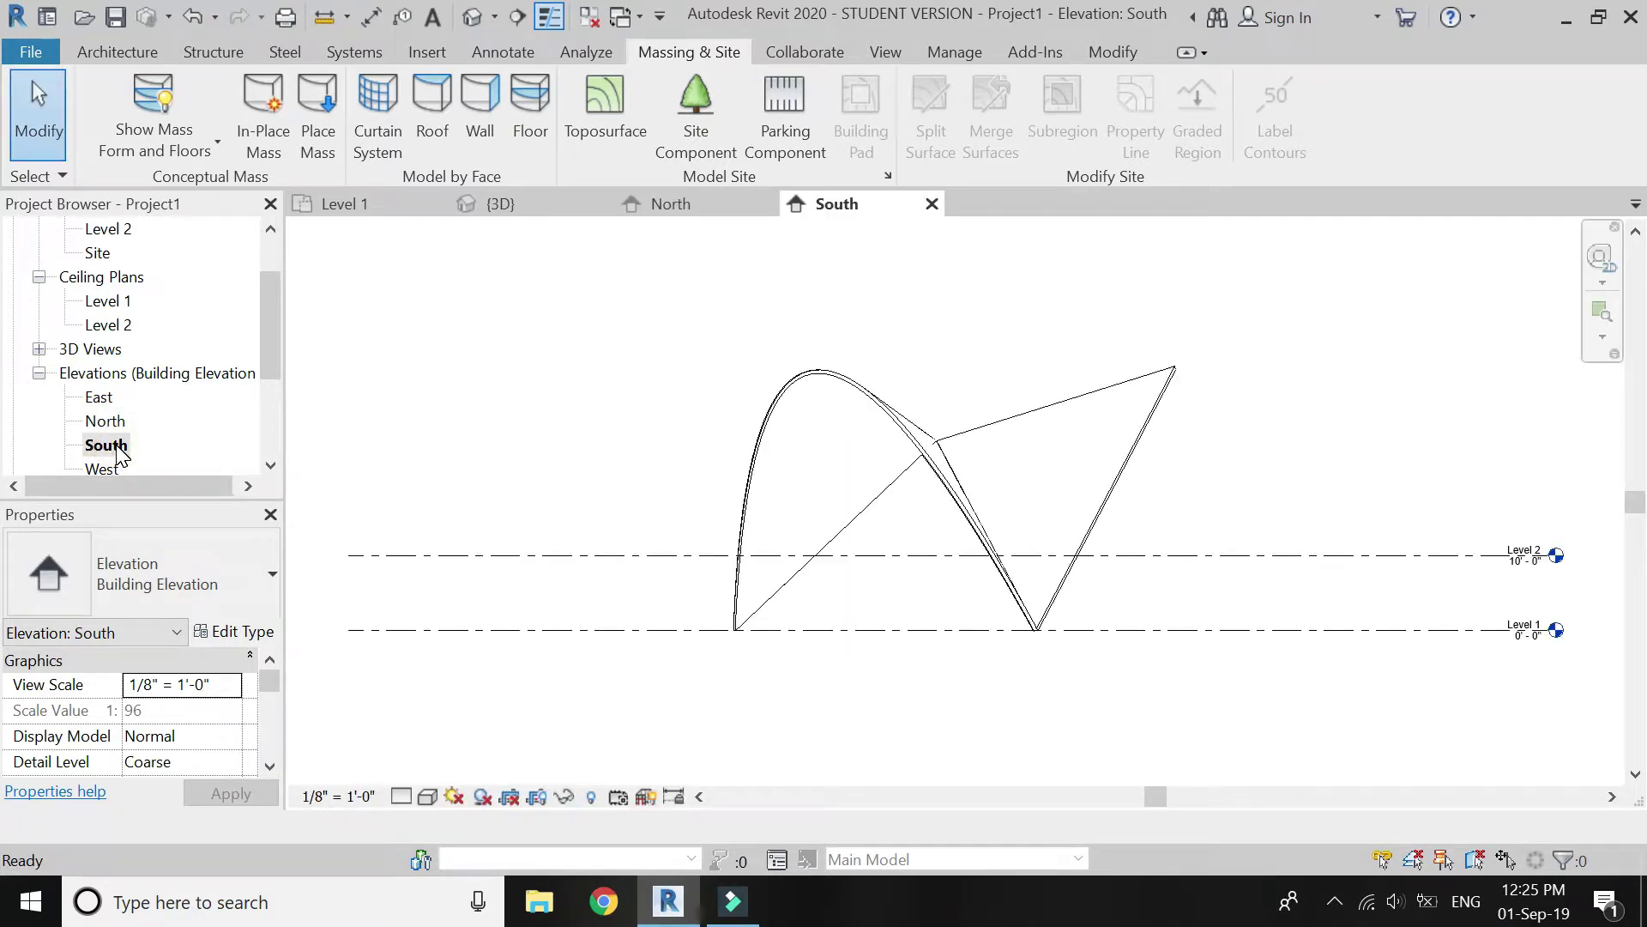
{"action": "scroll", "coordinate": [121, 455], "scroll_direction": "down", "scroll_amount": 1}
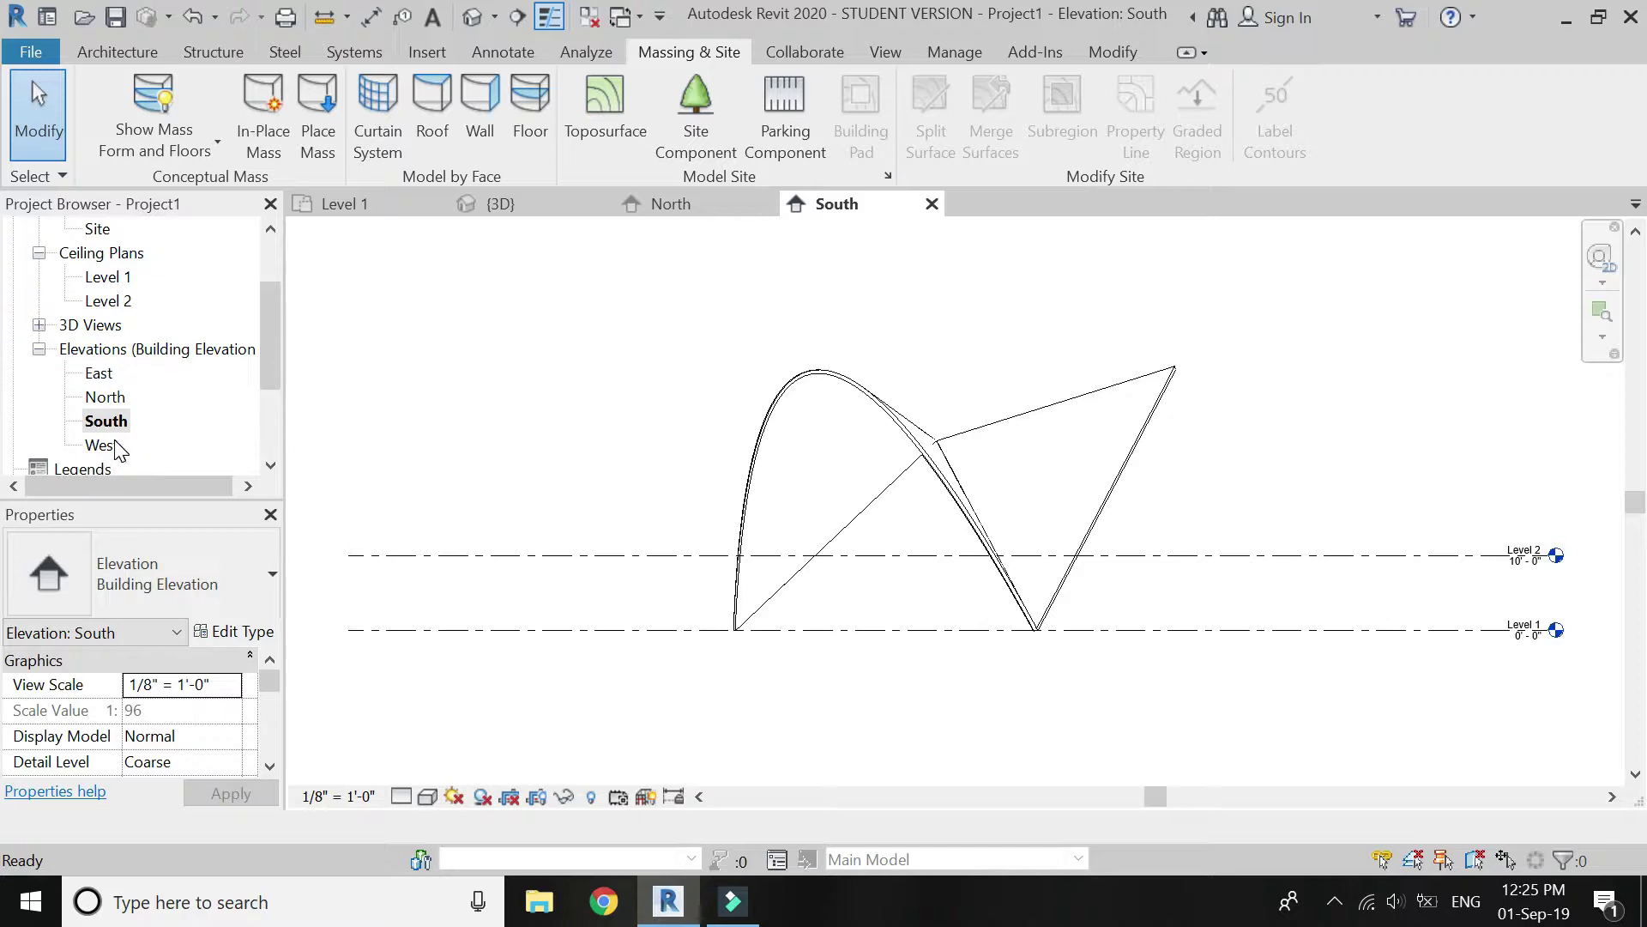
{"action": "double_click", "coordinate": [116, 455]}
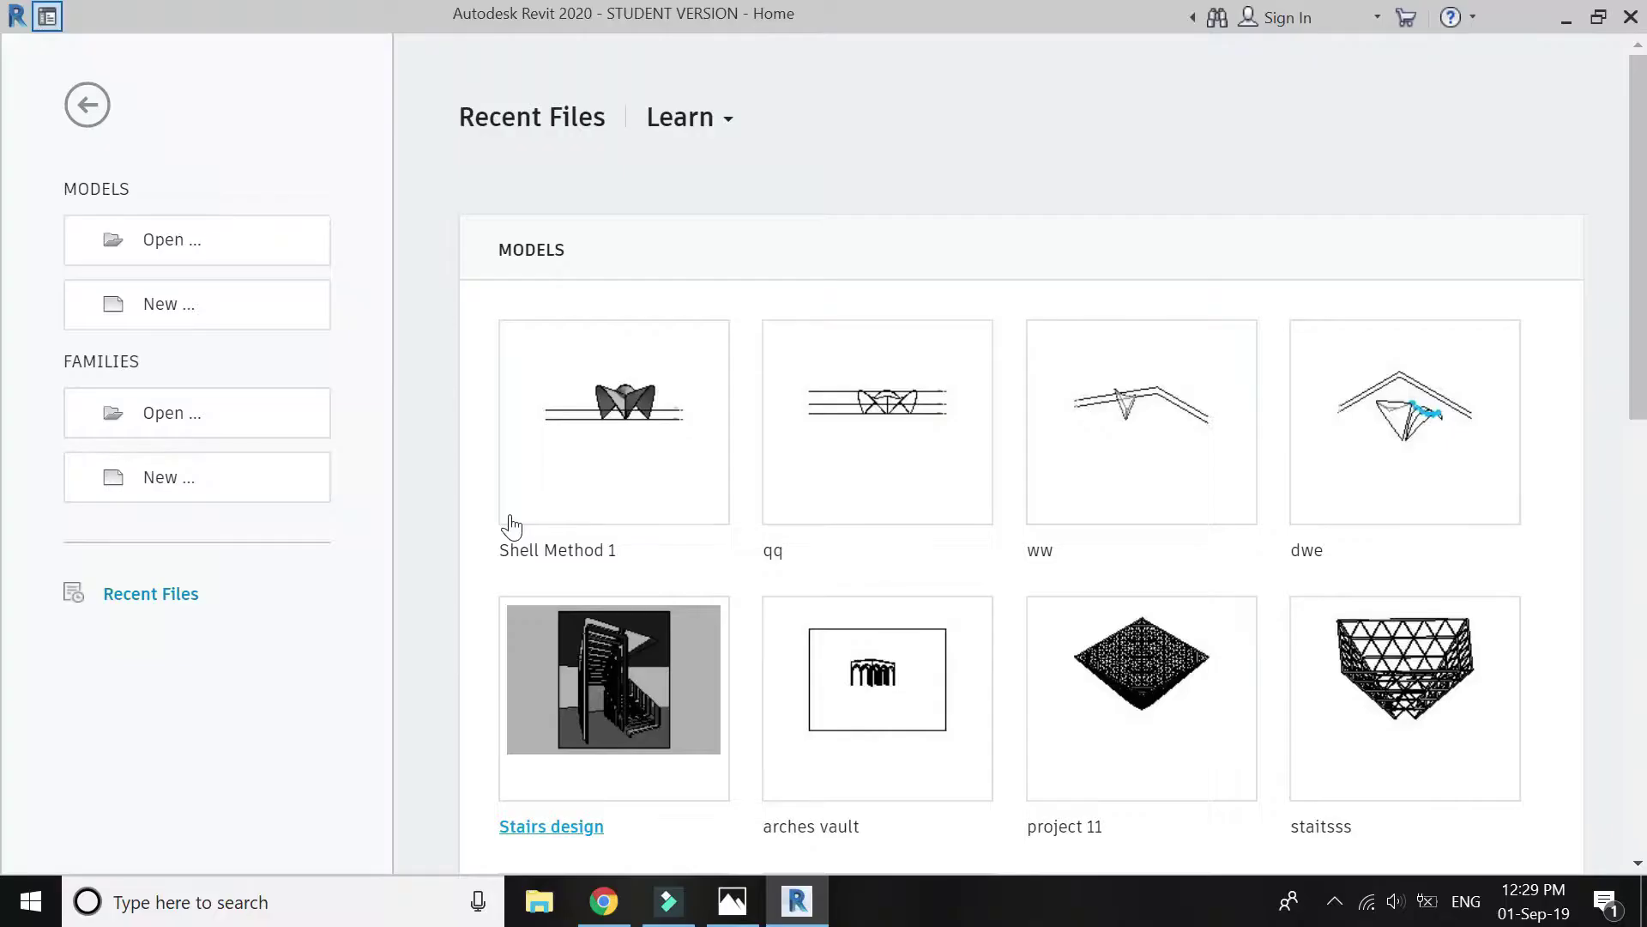
Create a new project from the Architectural Template
{"action": "left_click", "coordinate": [208, 318]}
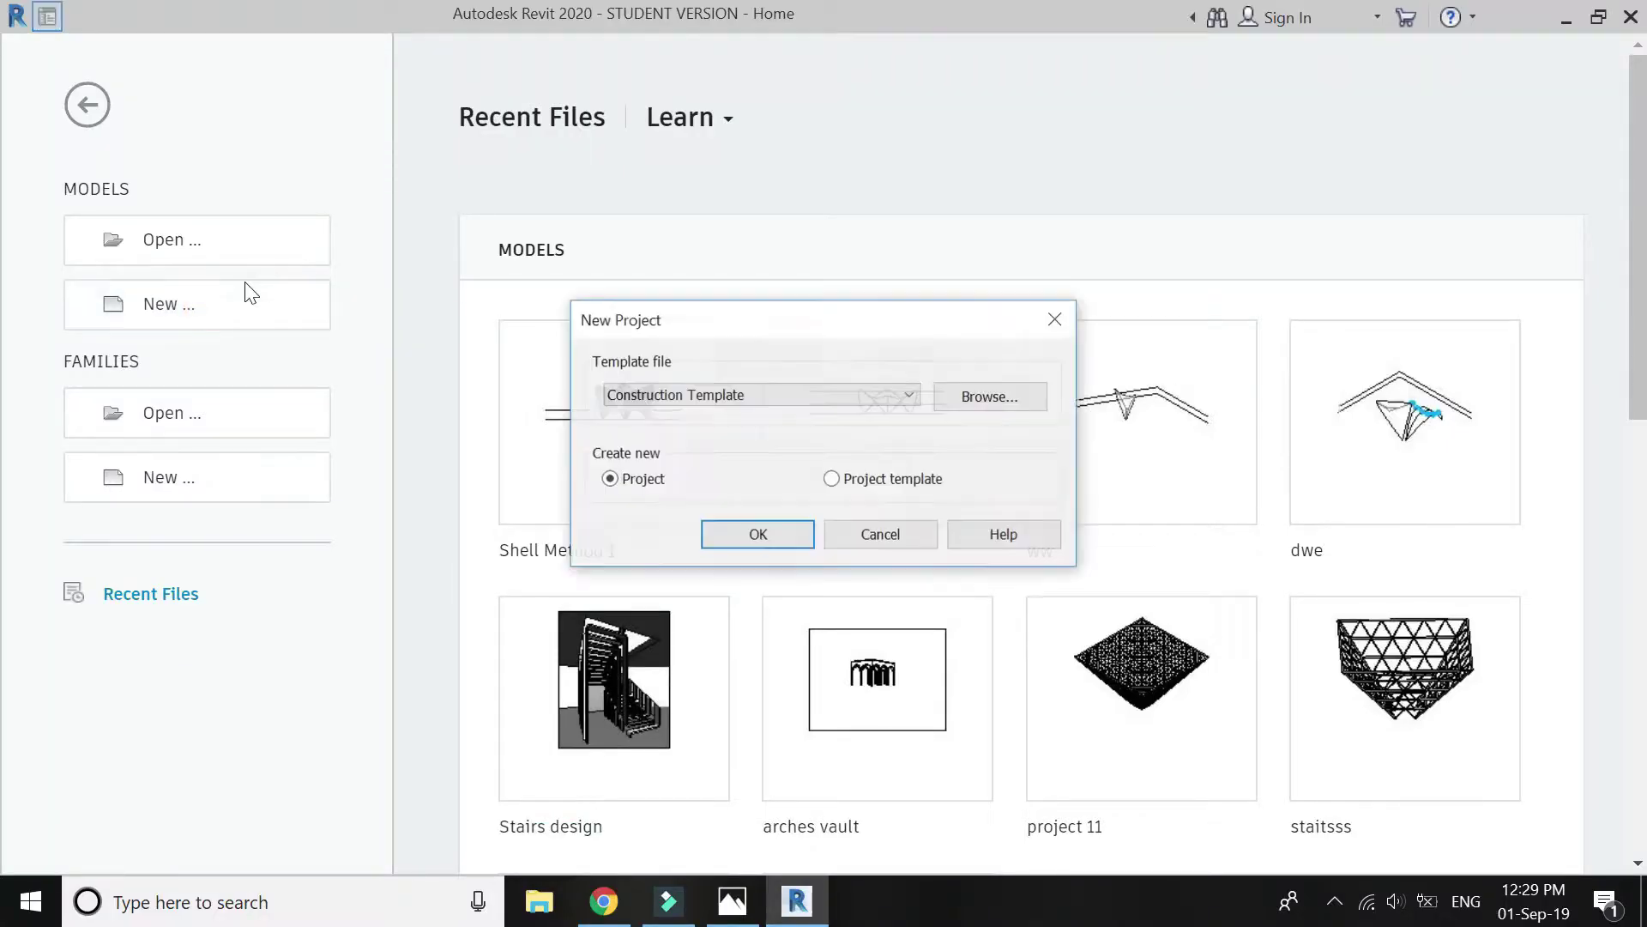
{"action": "left_click", "coordinate": [664, 394]}
{"action": "left_click", "coordinate": [688, 451]}
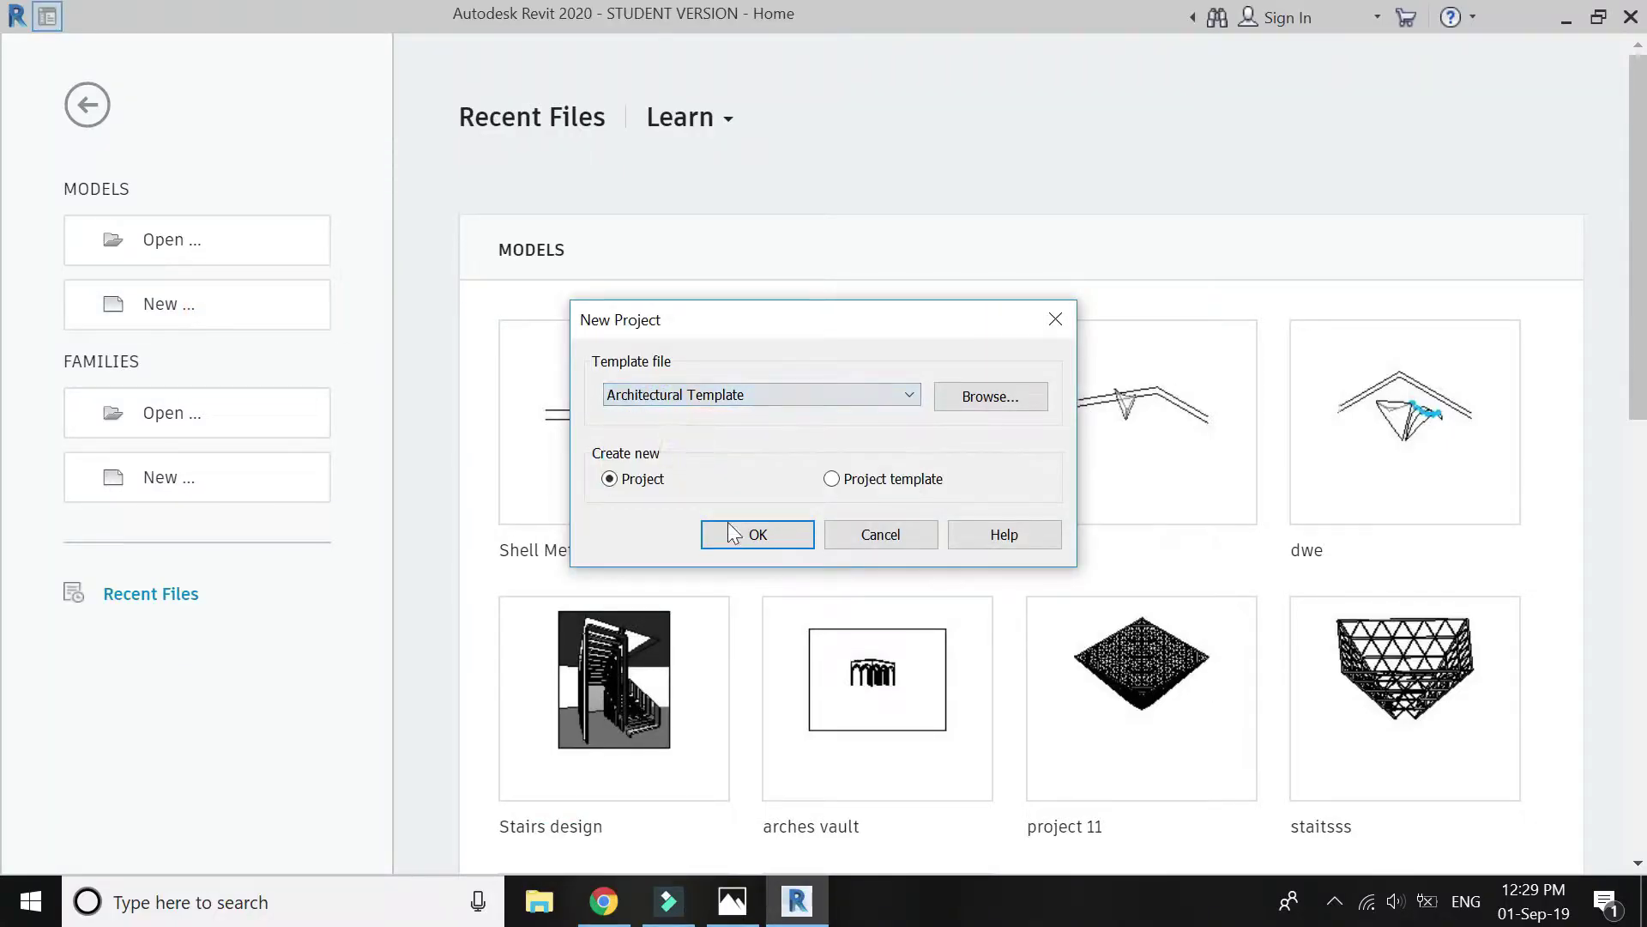
{"action": "left_click", "coordinate": [753, 537]}
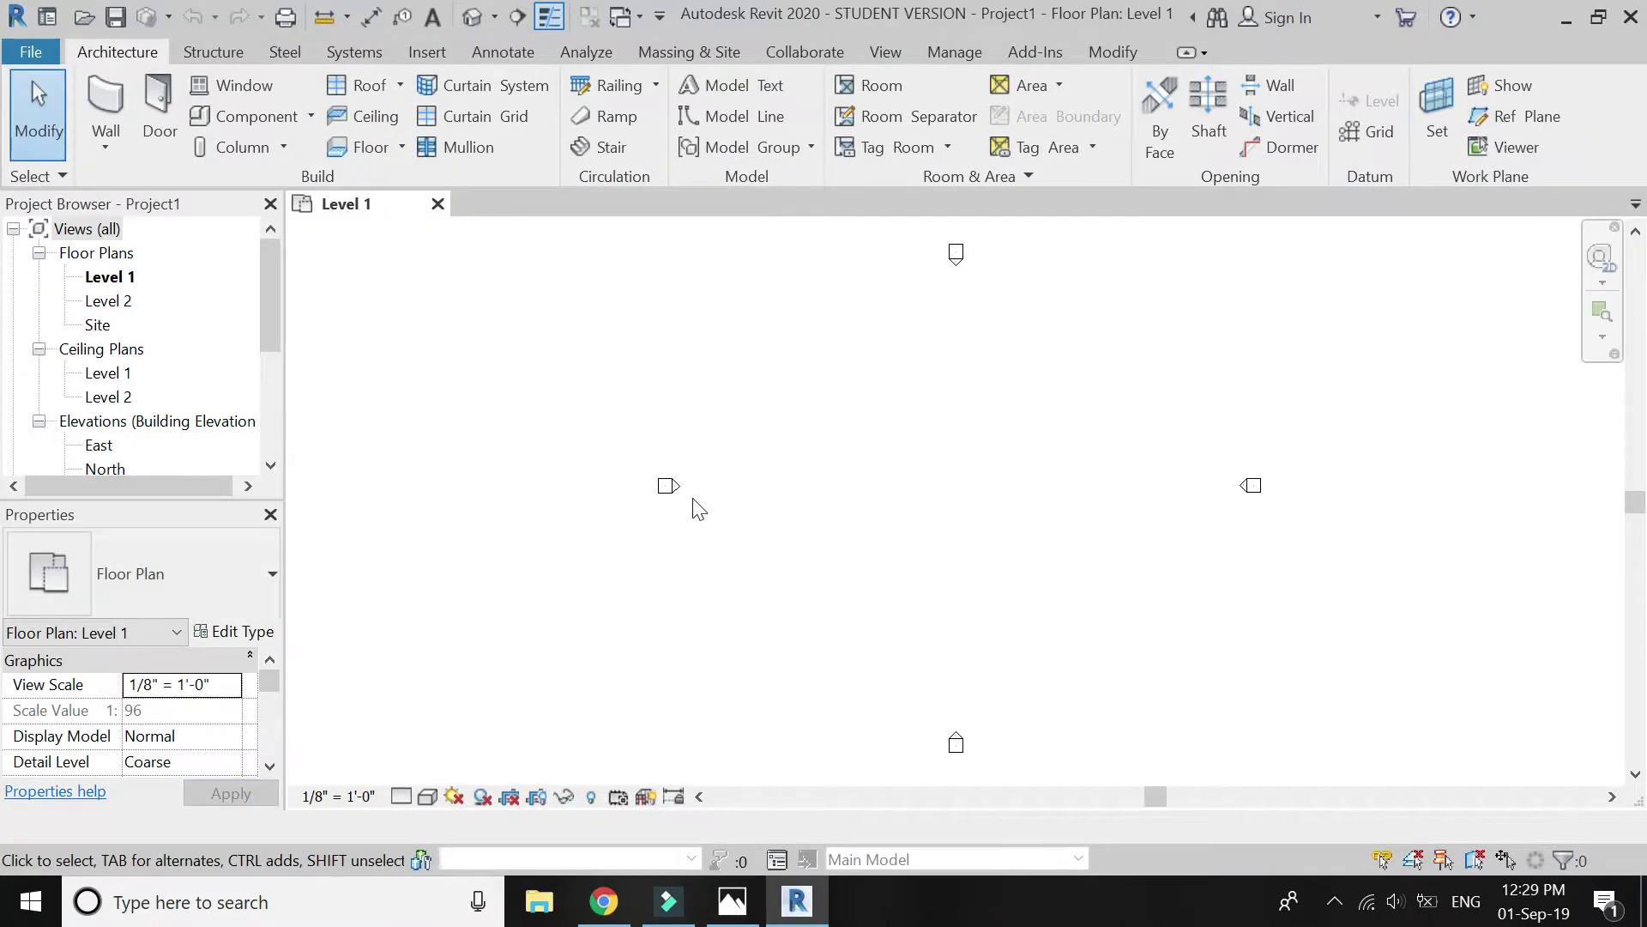
Start a new in-place mass in the Level 1 floor plan, accepting the suggested name
{"action": "left_click", "coordinate": [702, 53]}
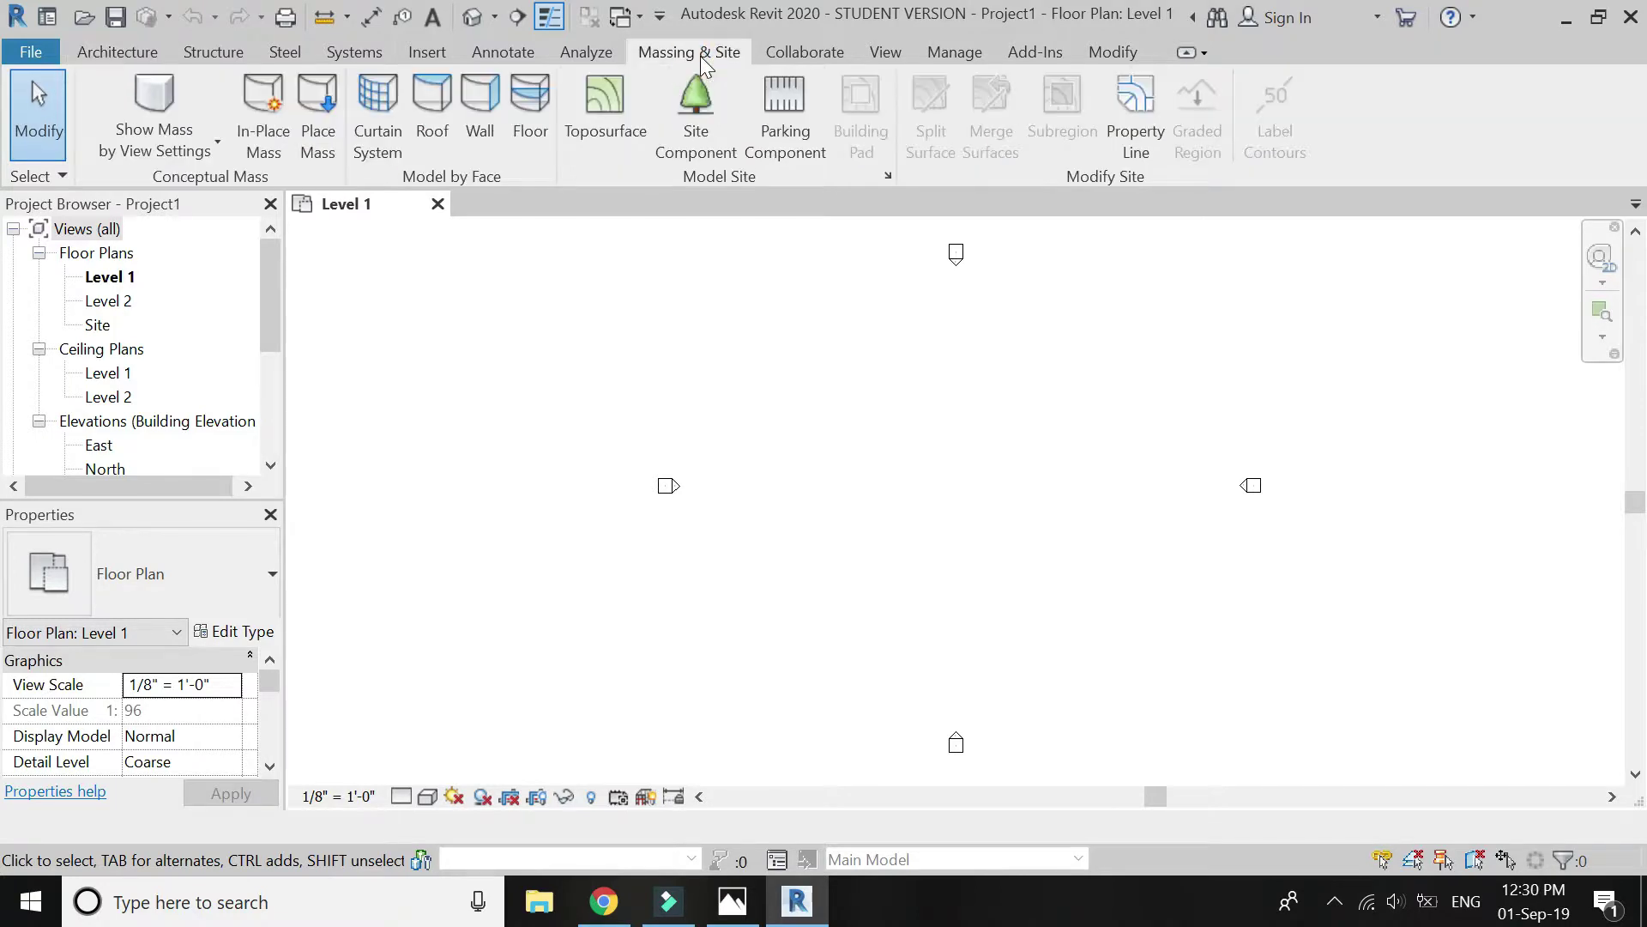
{"action": "left_click", "coordinate": [266, 116]}
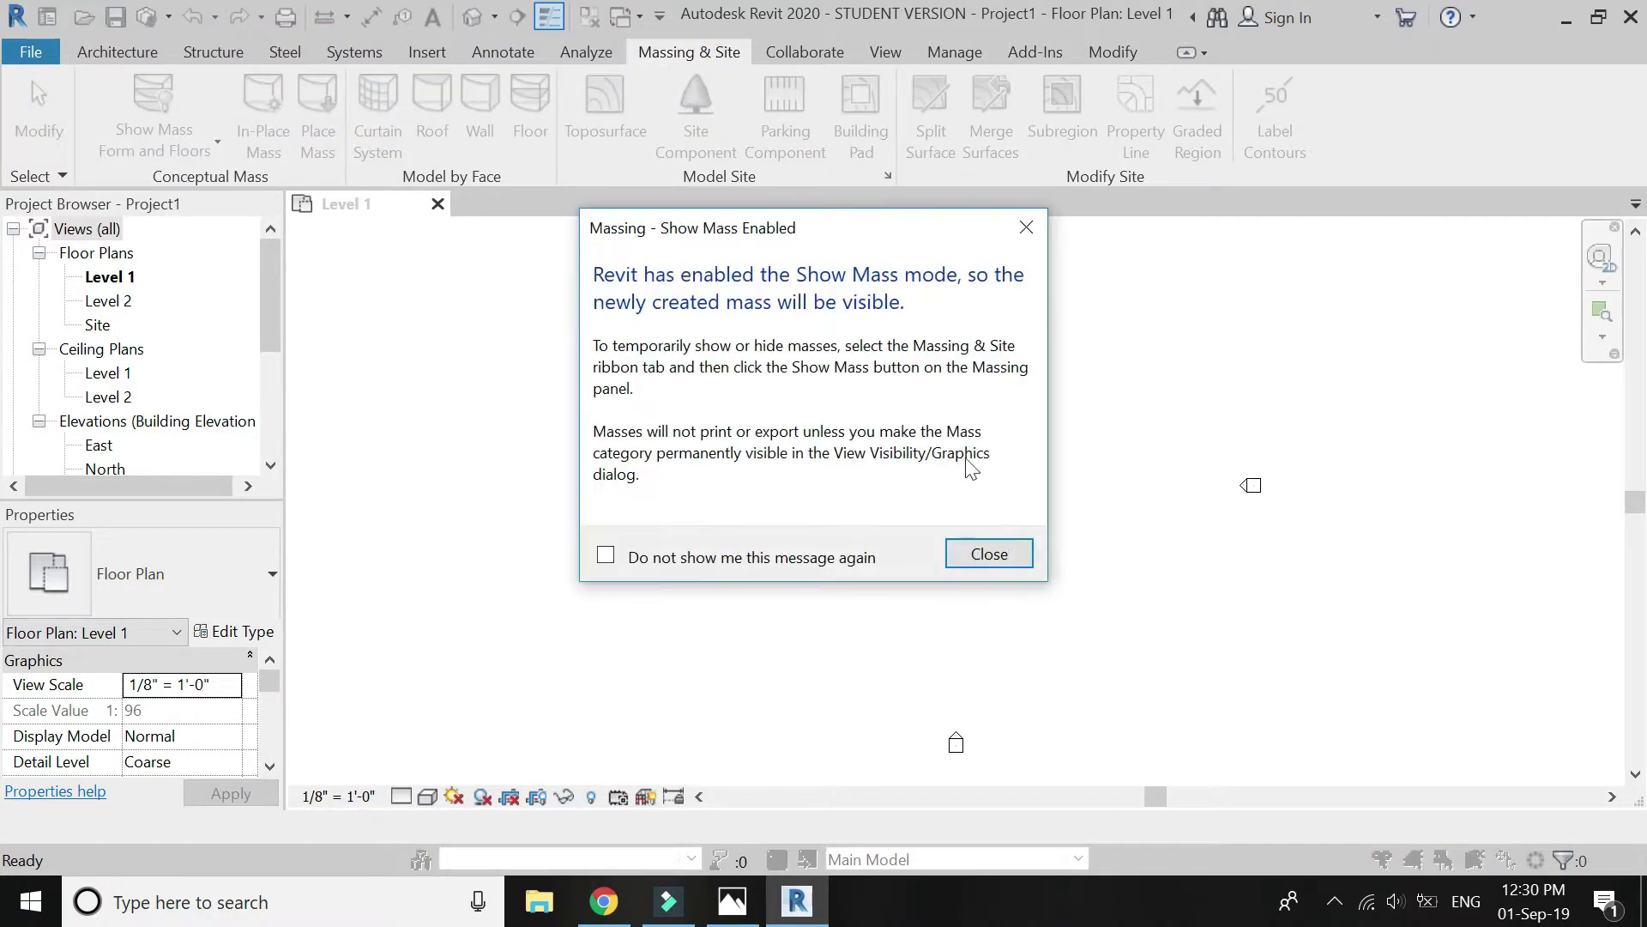
{"action": "left_click", "coordinate": [988, 553]}
{"action": "left_click", "coordinate": [863, 491]}
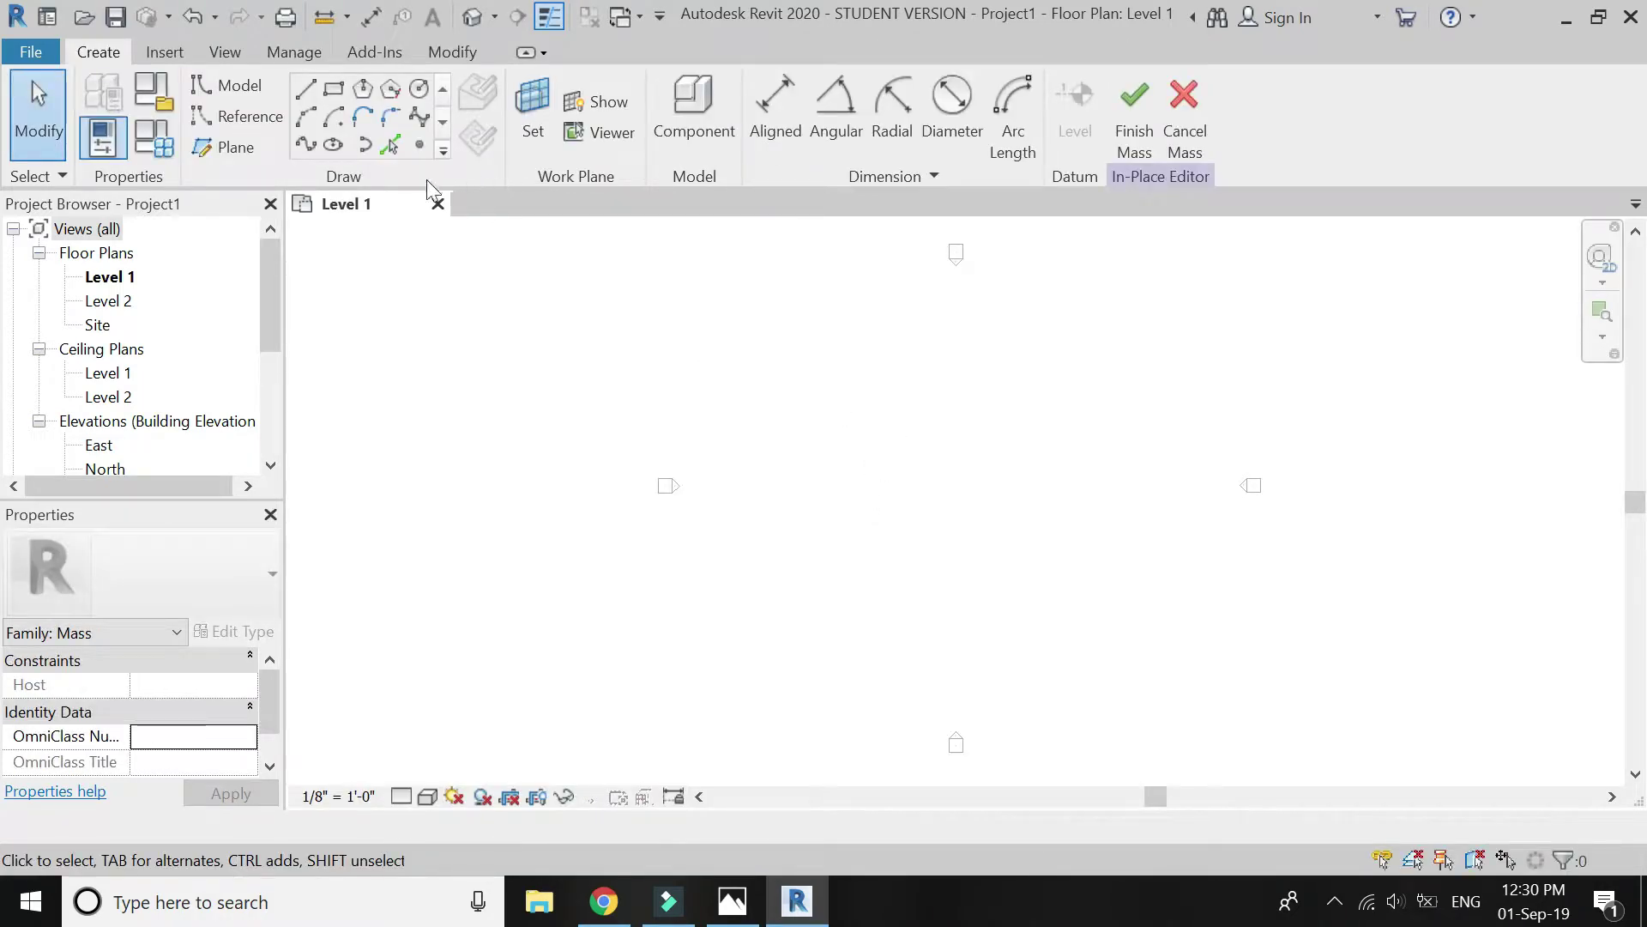
Import the shell drawing image xvd0kchdqgiiyhro.jpg from the Thumbnails folder and place it between the elevation markers of the Level 1 plan
{"action": "left_click", "coordinate": [164, 51]}
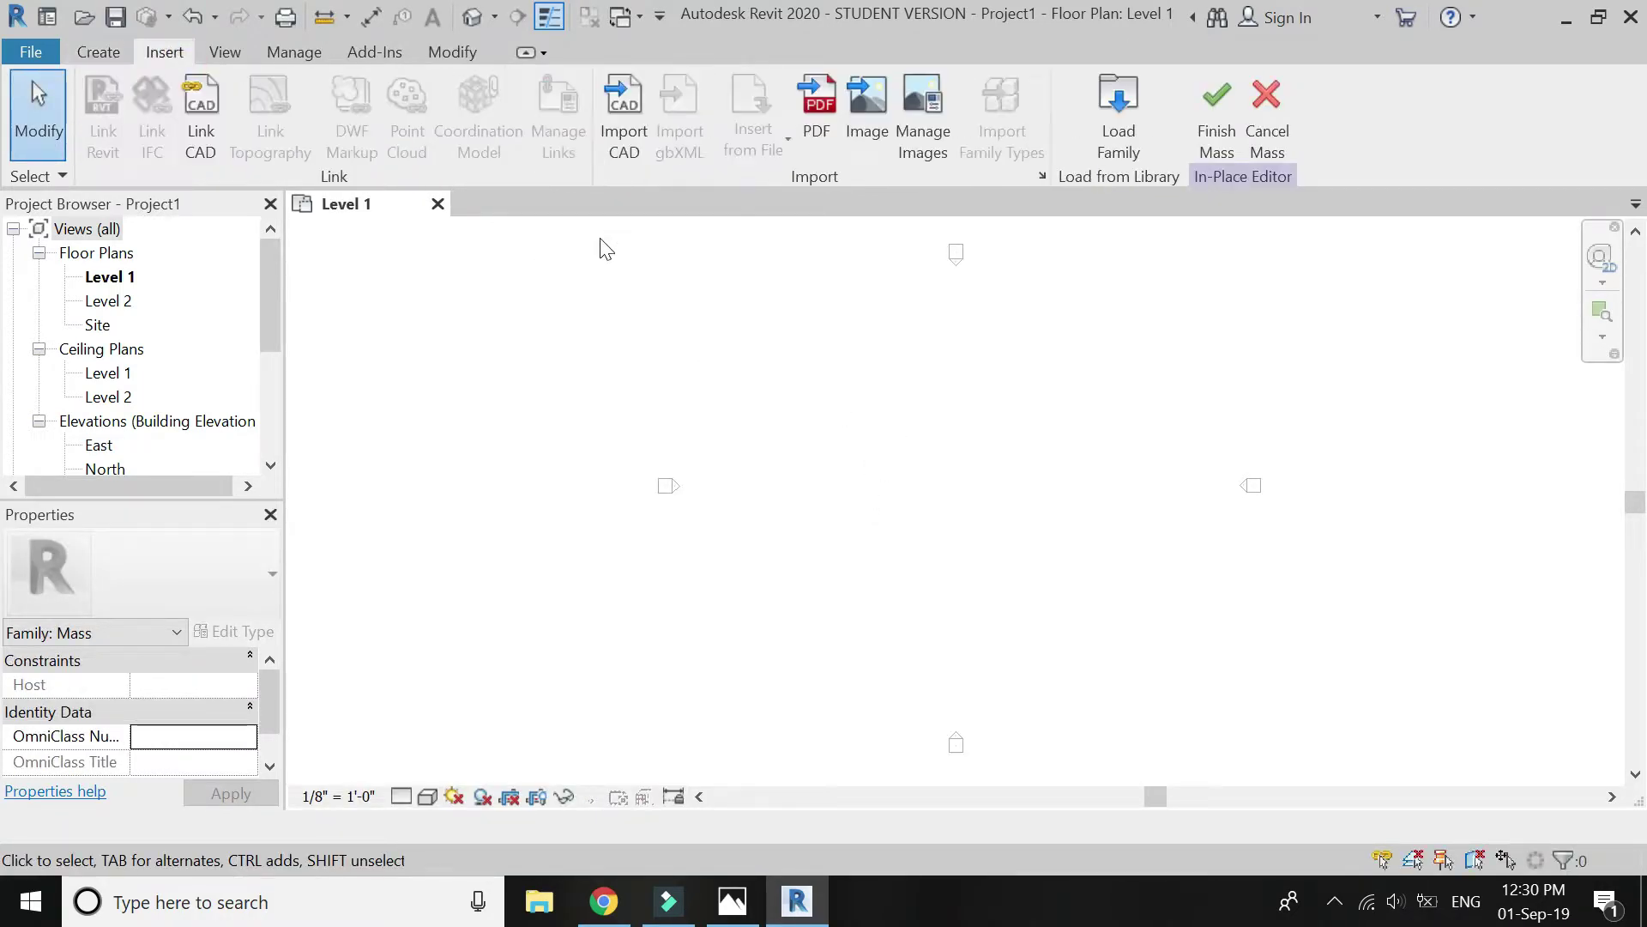
{"action": "left_click", "coordinate": [877, 163]}
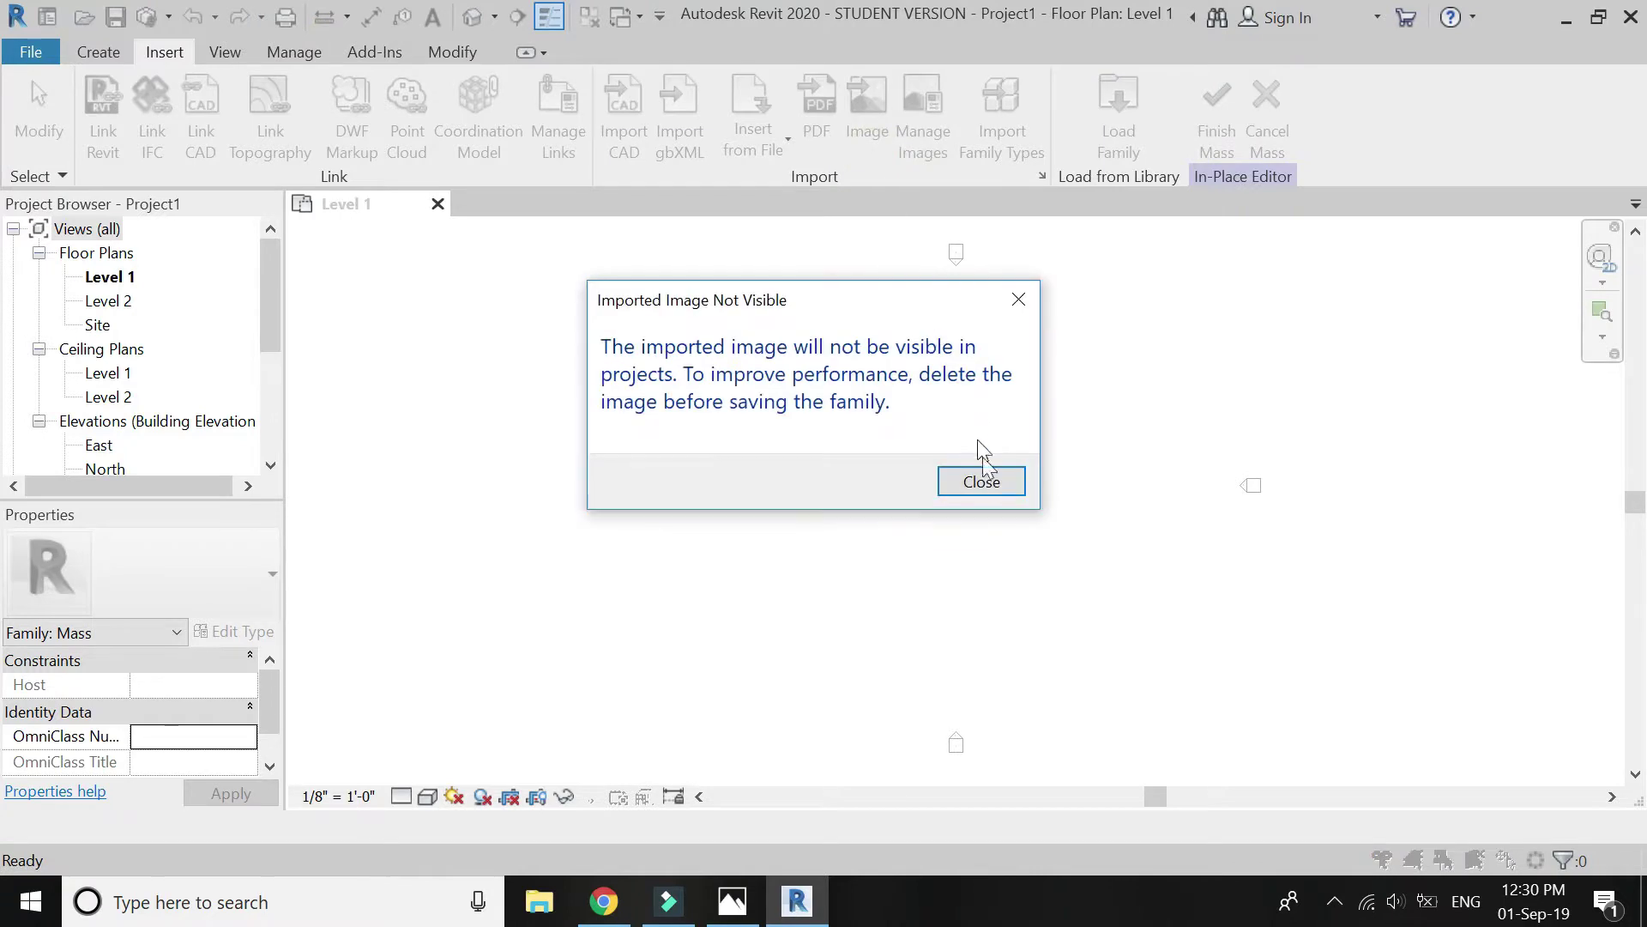
{"action": "left_click", "coordinate": [978, 478]}
{"action": "scroll", "coordinate": [978, 480], "scroll_direction": "down", "scroll_amount": 1}
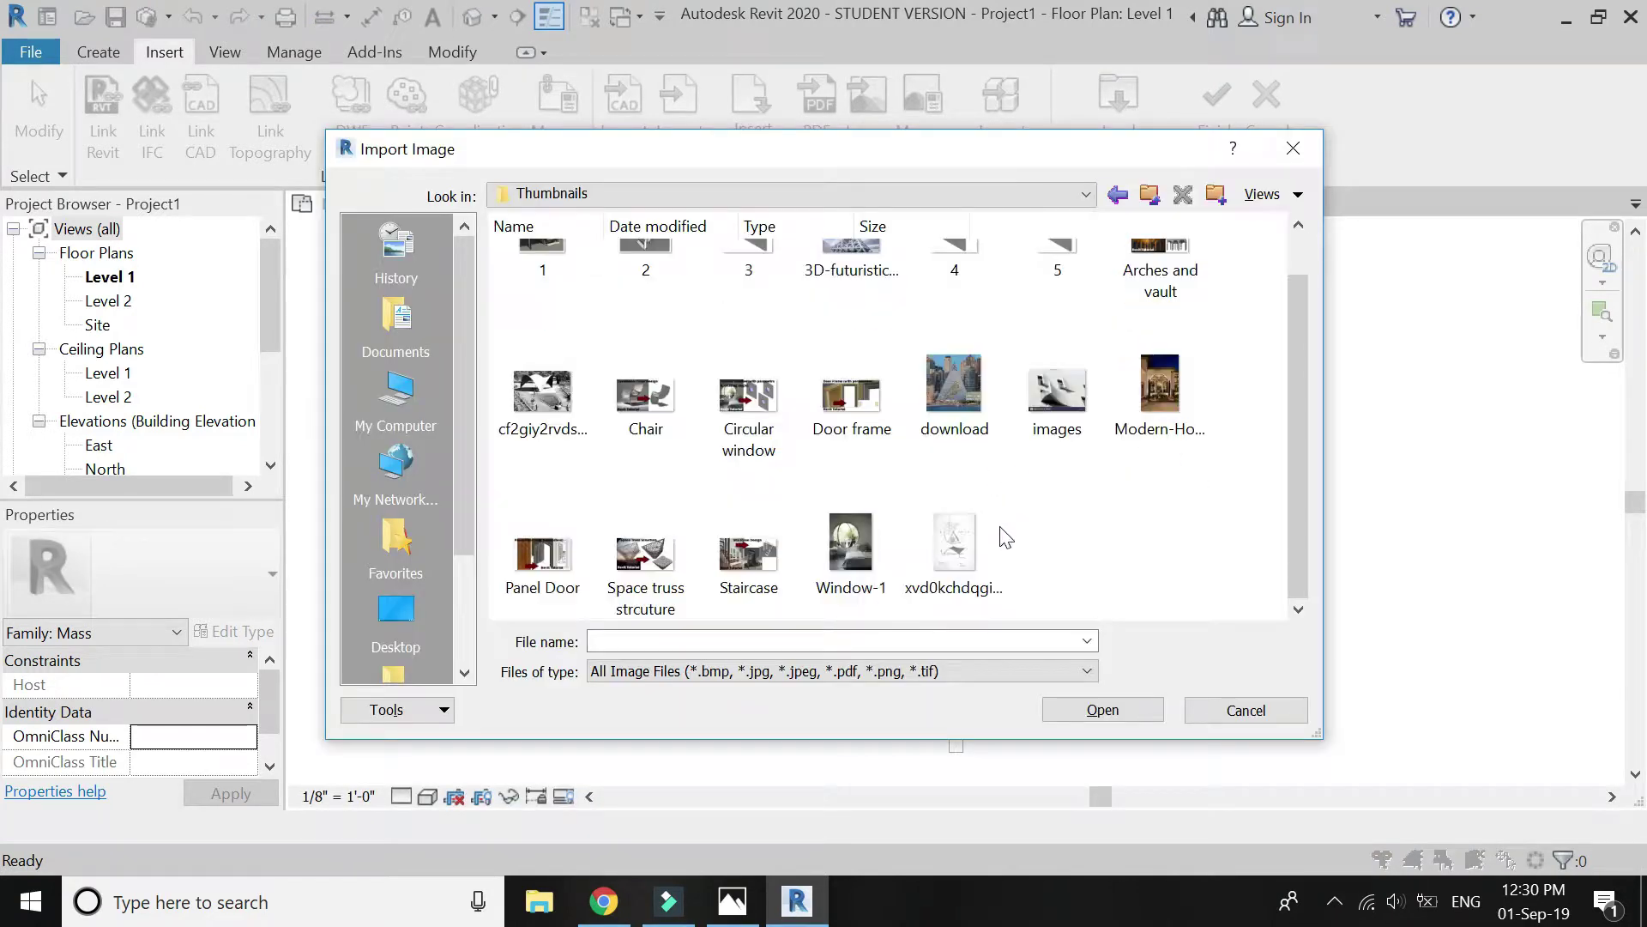
{"action": "left_click", "coordinate": [971, 534]}
{"action": "left_click", "coordinate": [1070, 710]}
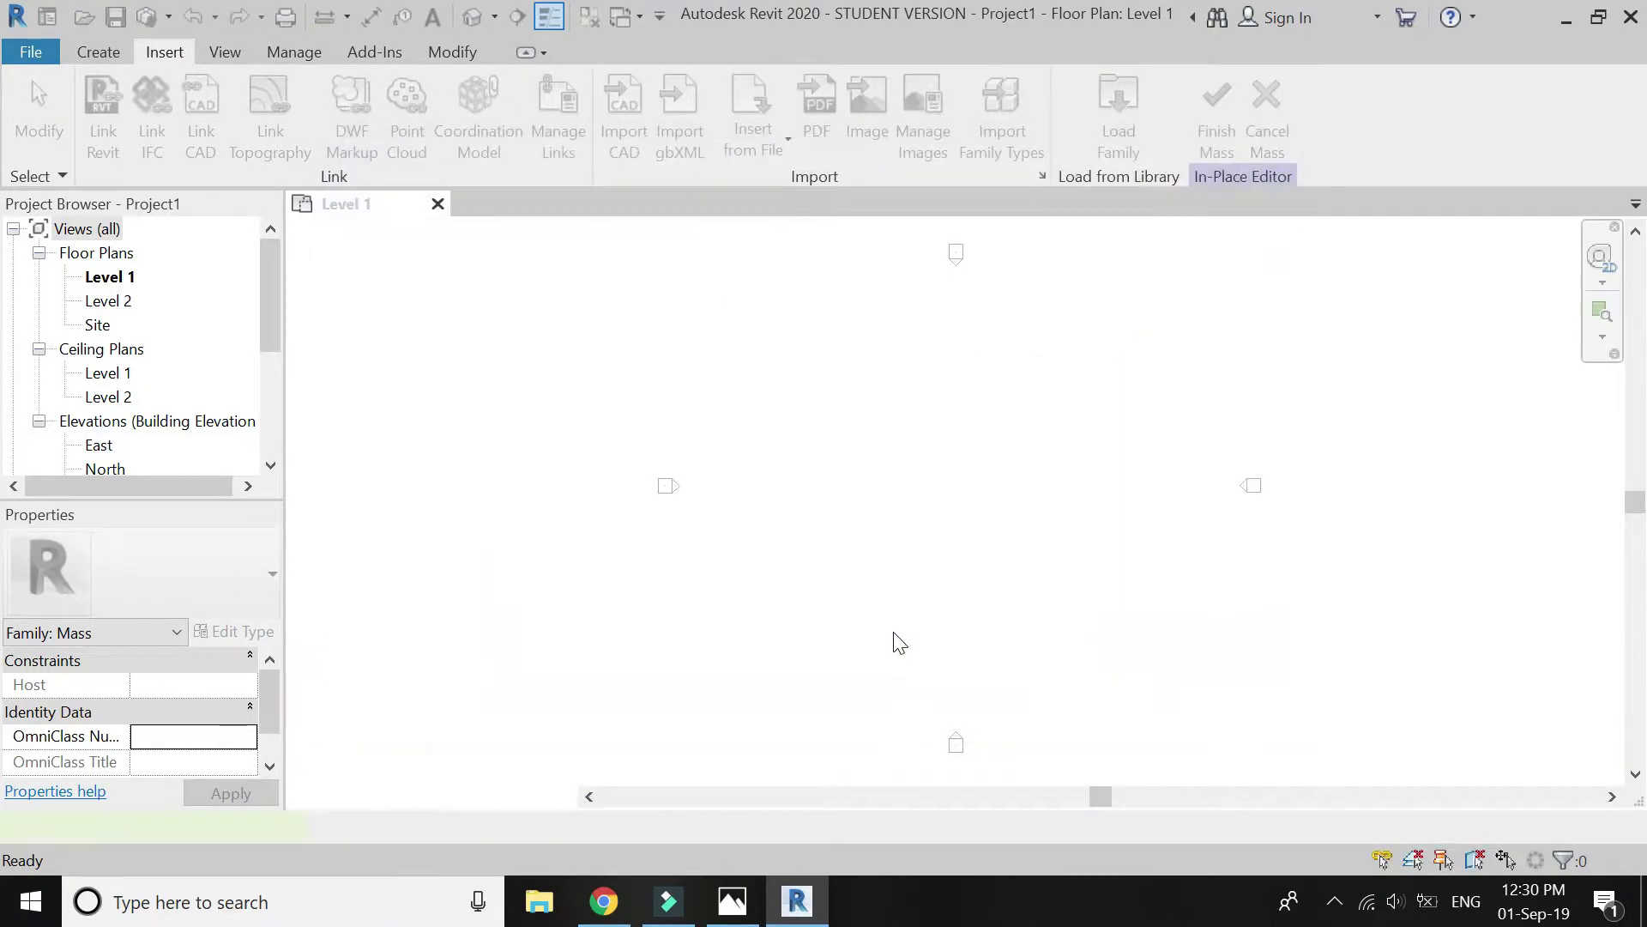
{"action": "left_click", "coordinate": [958, 634]}
{"action": "key", "text": "Escape"}
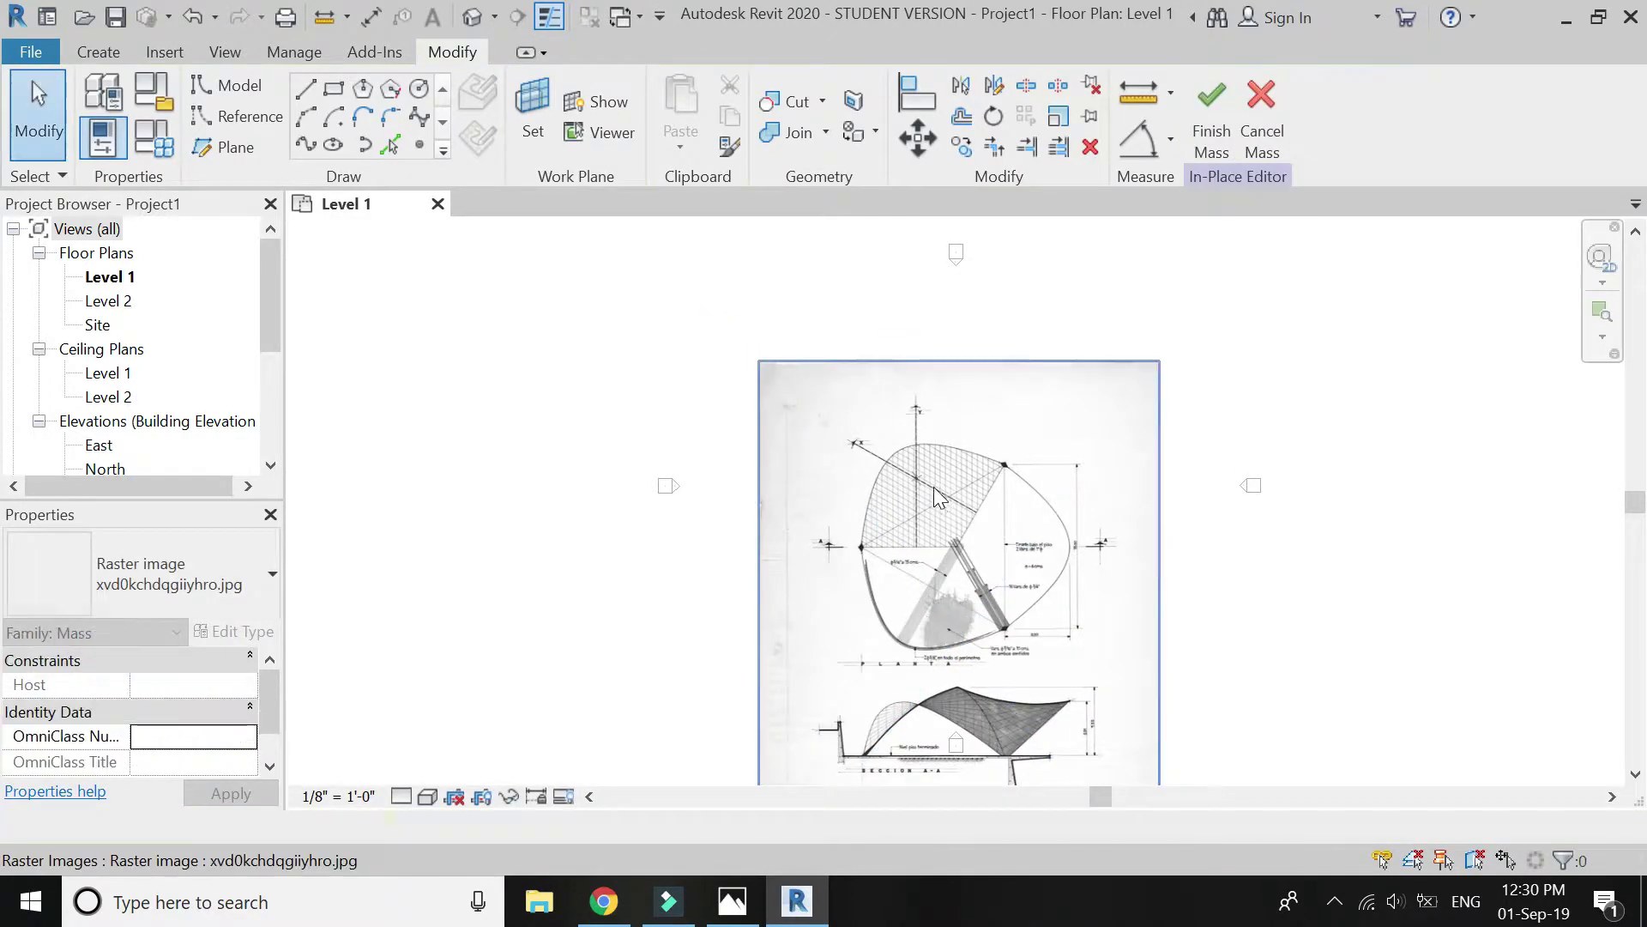
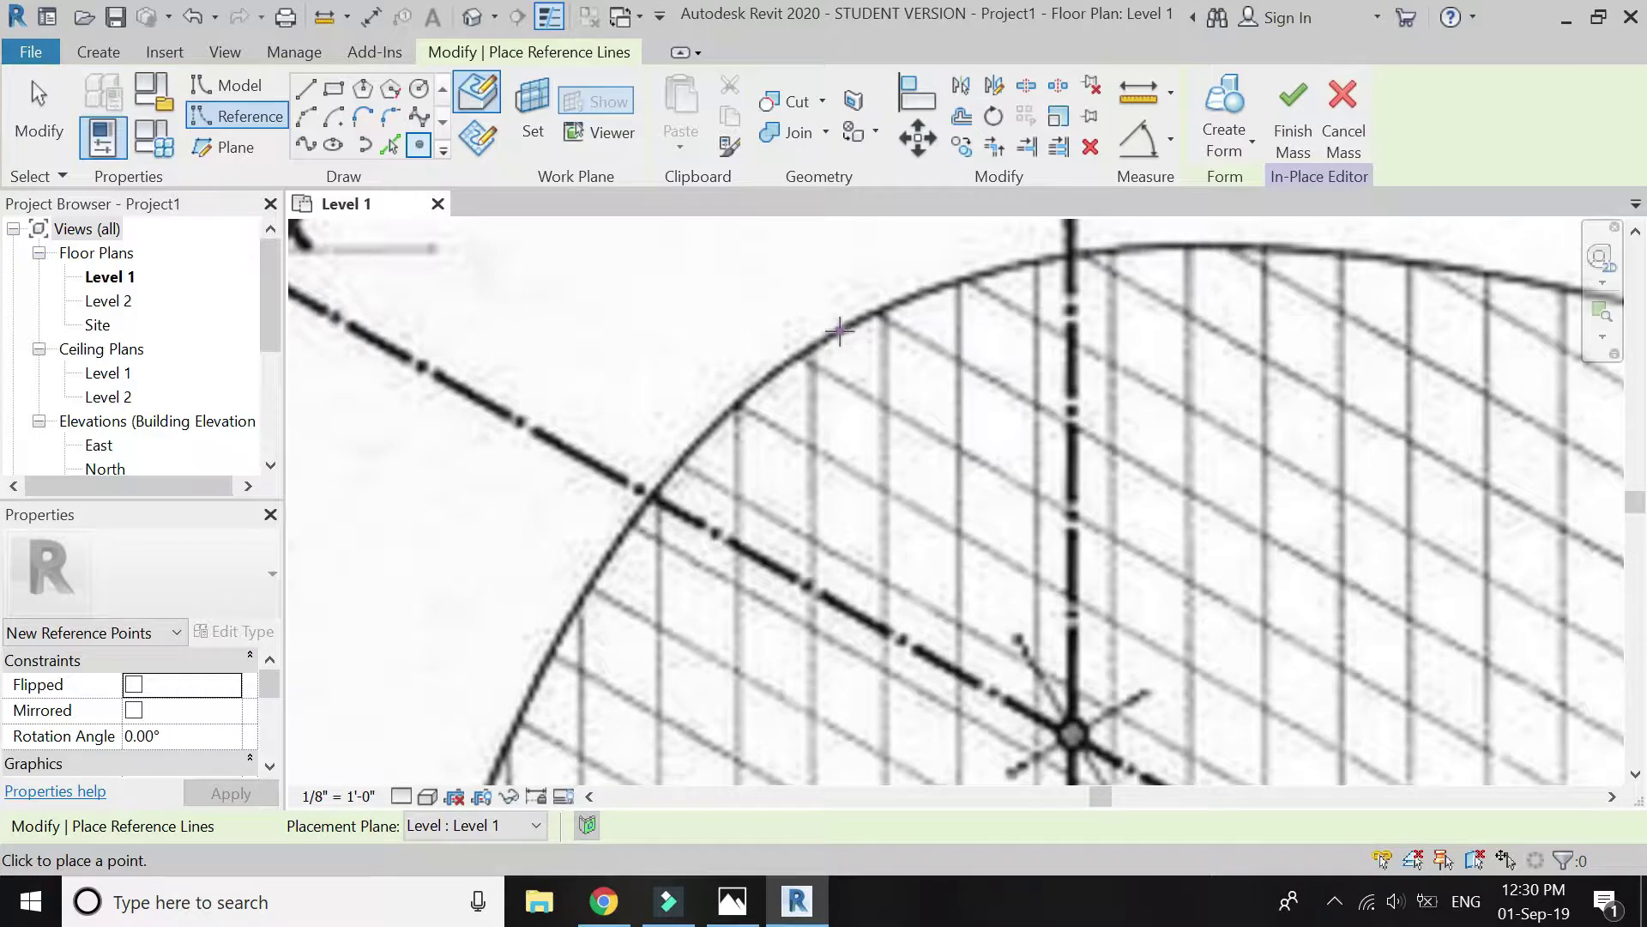
Place a reference point on the hatched segment's curved edge and another inside the segment near the X and Y axis intersection
{"action": "scroll", "coordinate": [829, 334], "scroll_direction": "down", "scroll_amount": 5}
{"action": "scroll", "coordinate": [796, 386], "scroll_direction": "up", "scroll_amount": 4}
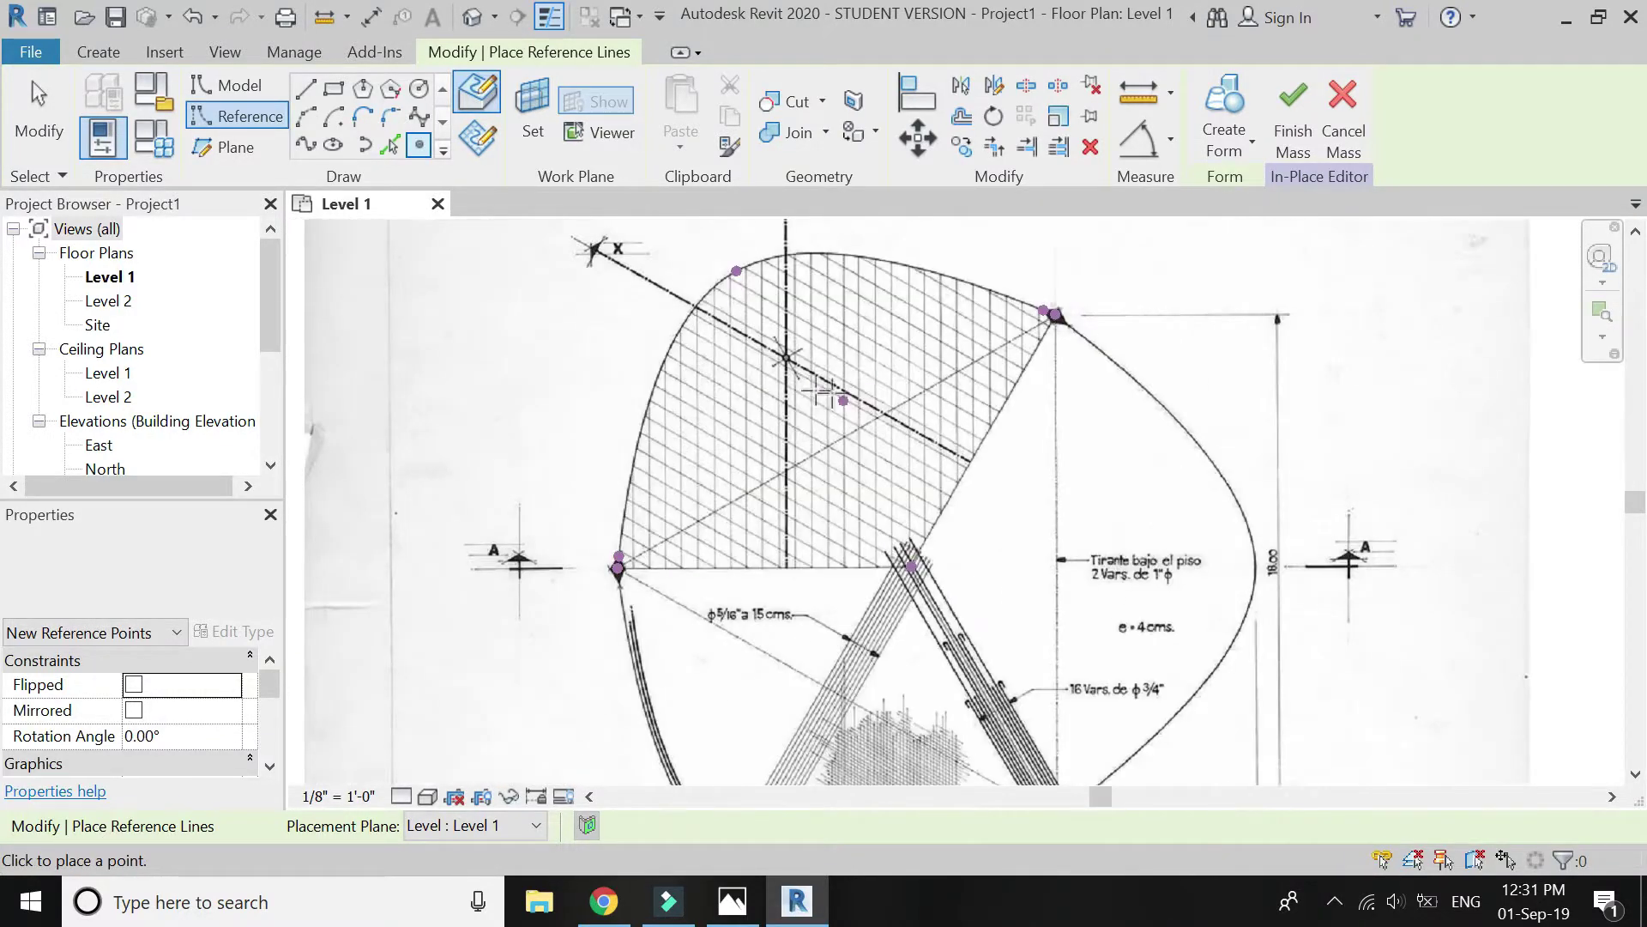
{"action": "scroll", "coordinate": [796, 386], "scroll_direction": "up", "scroll_amount": 3}
{"action": "scroll", "coordinate": [815, 403], "scroll_direction": "down", "scroll_amount": 4}
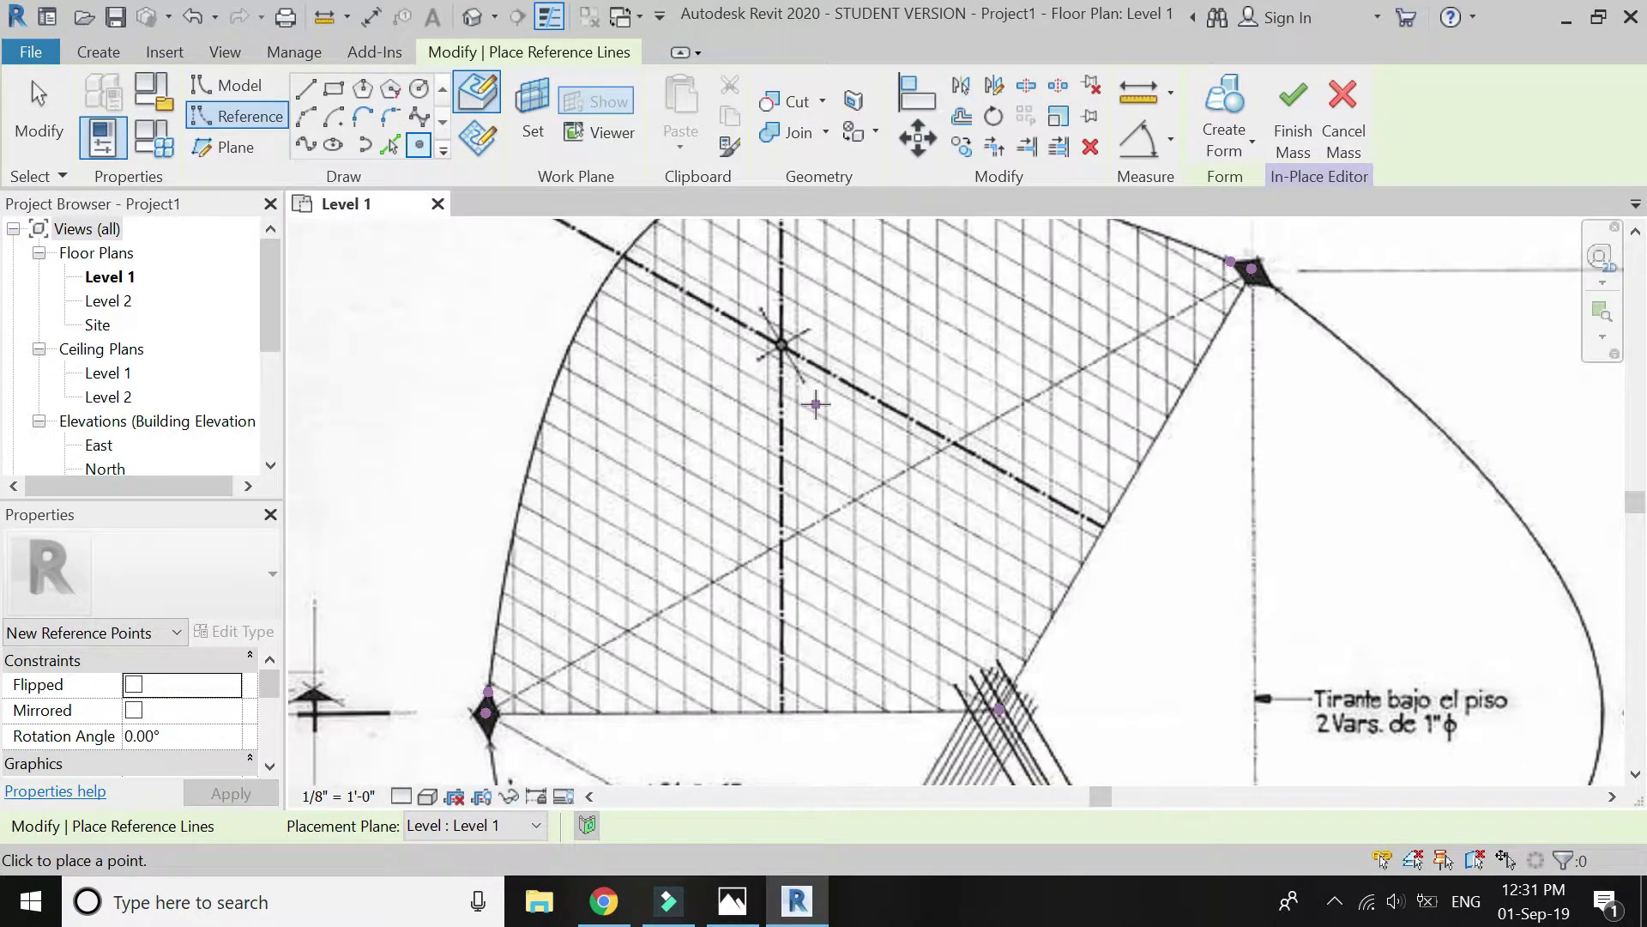
{"action": "scroll", "coordinate": [815, 403], "scroll_direction": "up", "scroll_amount": 4}
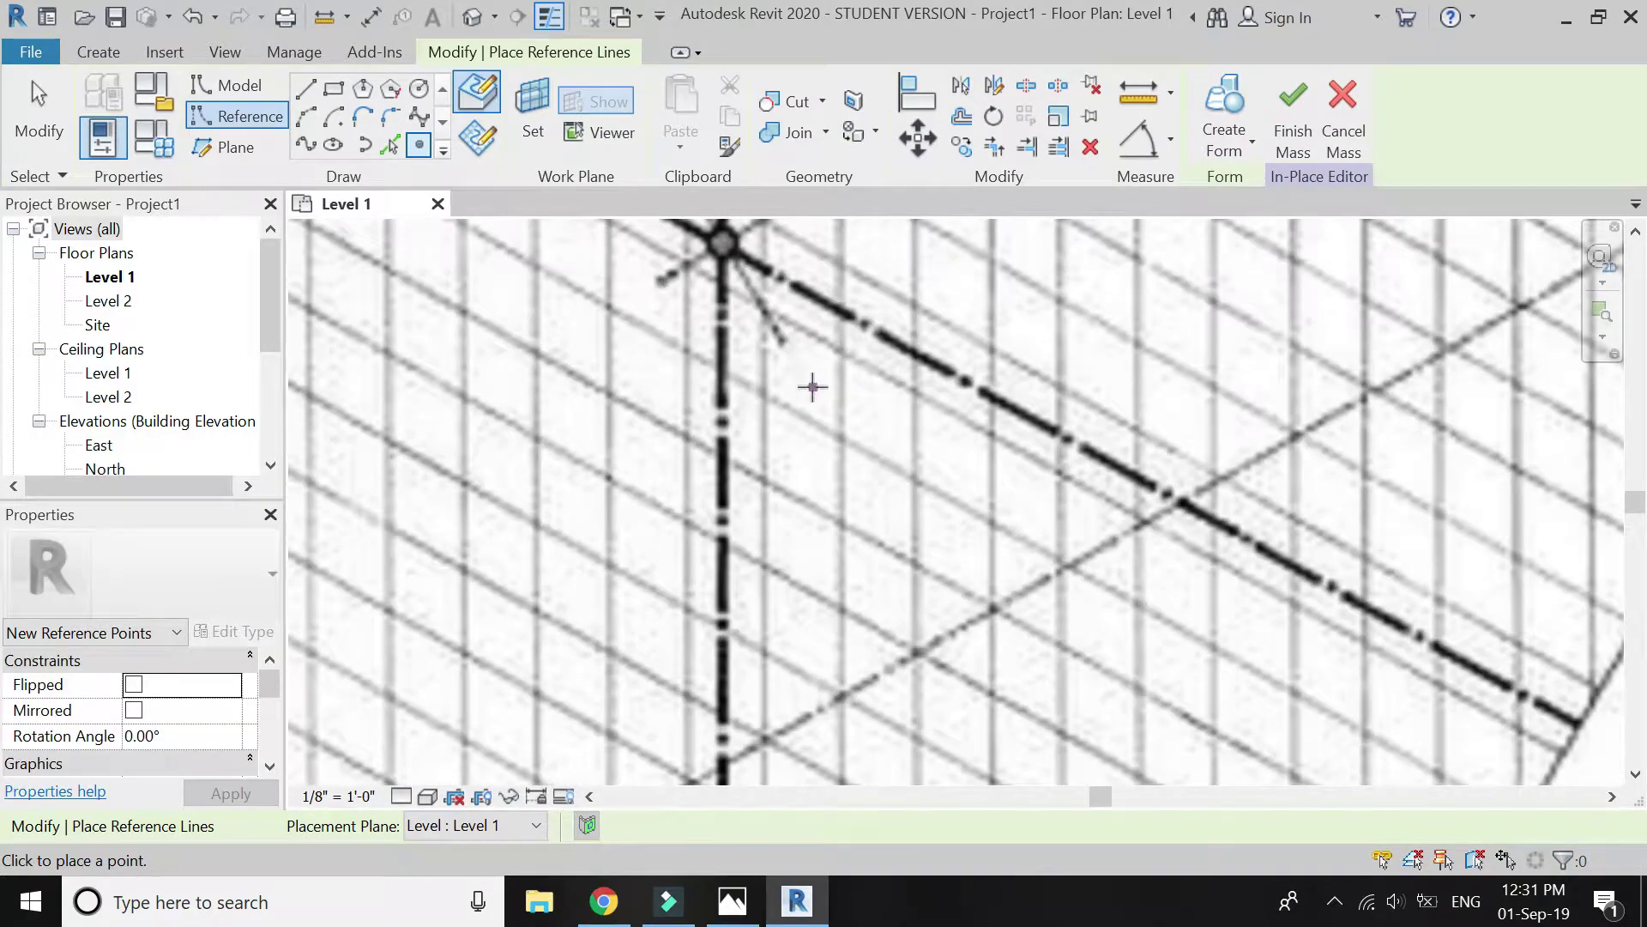
{"action": "scroll", "coordinate": [806, 377], "scroll_direction": "down", "scroll_amount": 3}
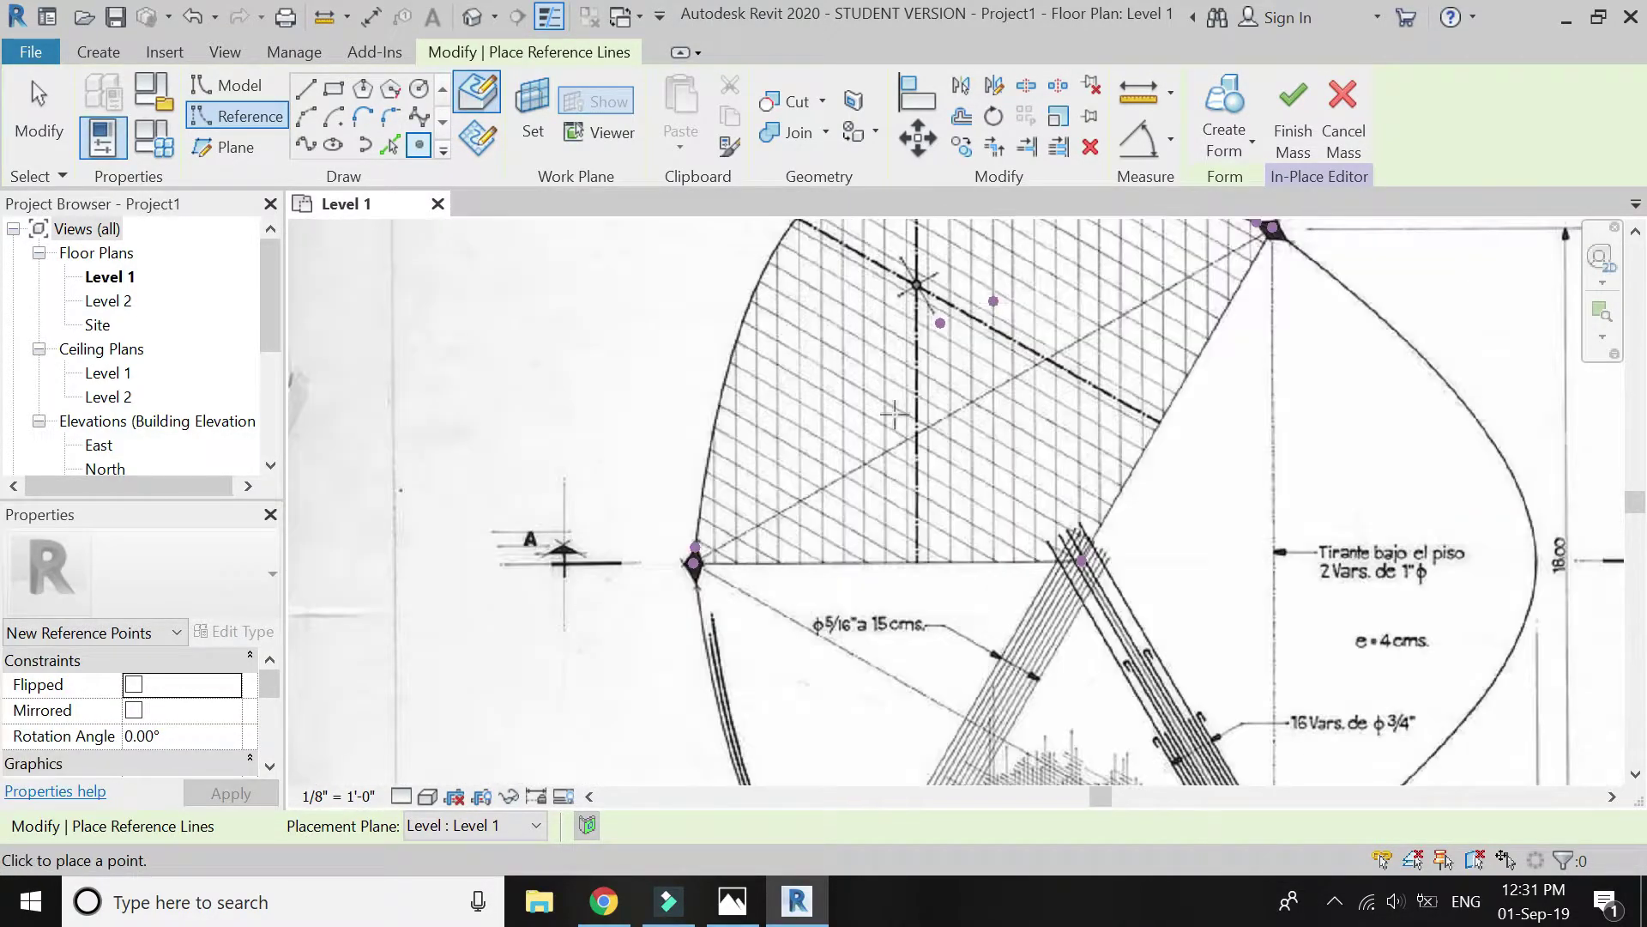
Place an extra reference point between the two existing ones at each of the hatched segment's two supports
{"action": "scroll", "coordinate": [720, 525], "scroll_direction": "up", "scroll_amount": 5}
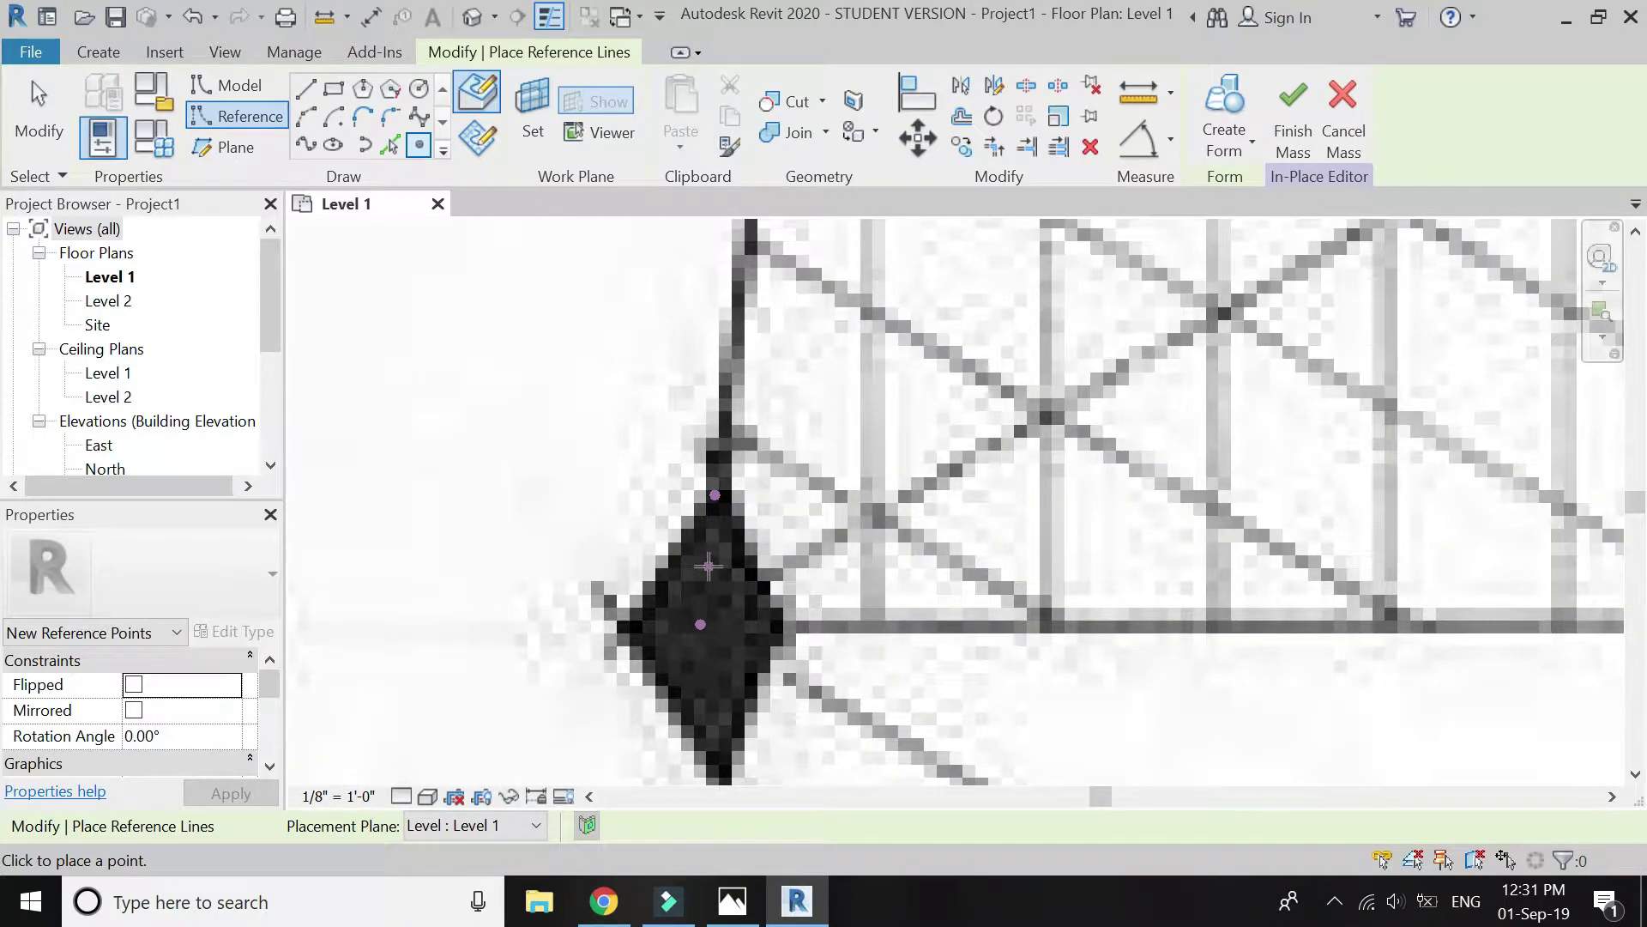
{"action": "scroll", "coordinate": [621, 634], "scroll_direction": "down", "scroll_amount": 5}
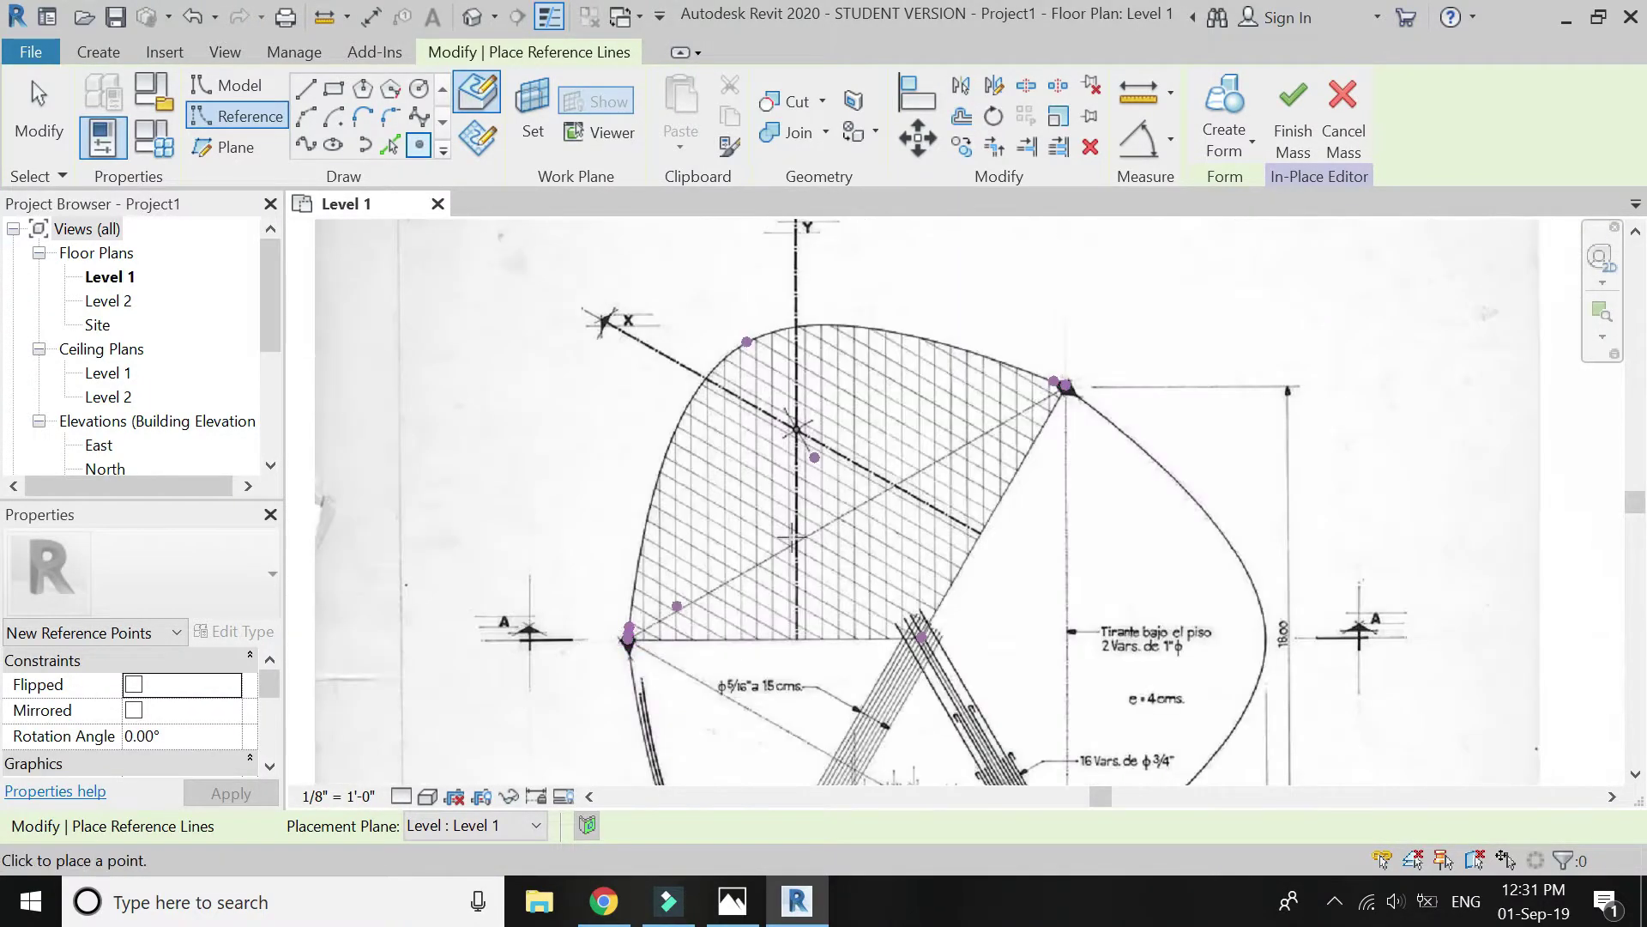
{"action": "scroll", "coordinate": [1083, 374], "scroll_direction": "up", "scroll_amount": 5}
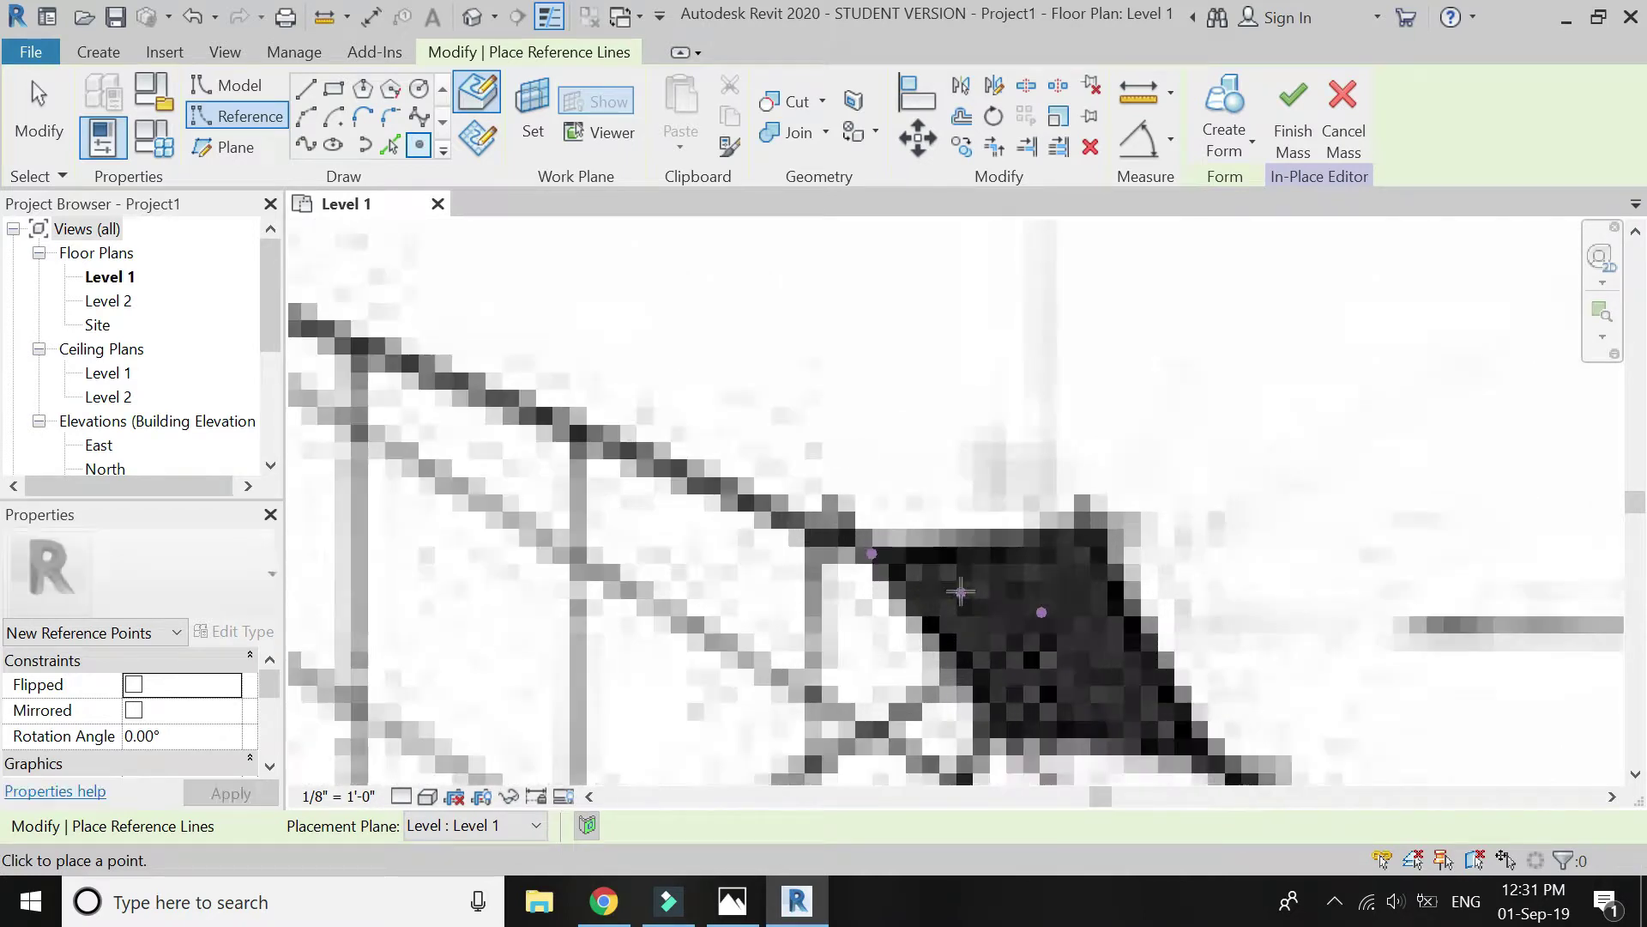
{"action": "scroll", "coordinate": [1030, 483], "scroll_direction": "down", "scroll_amount": 8}
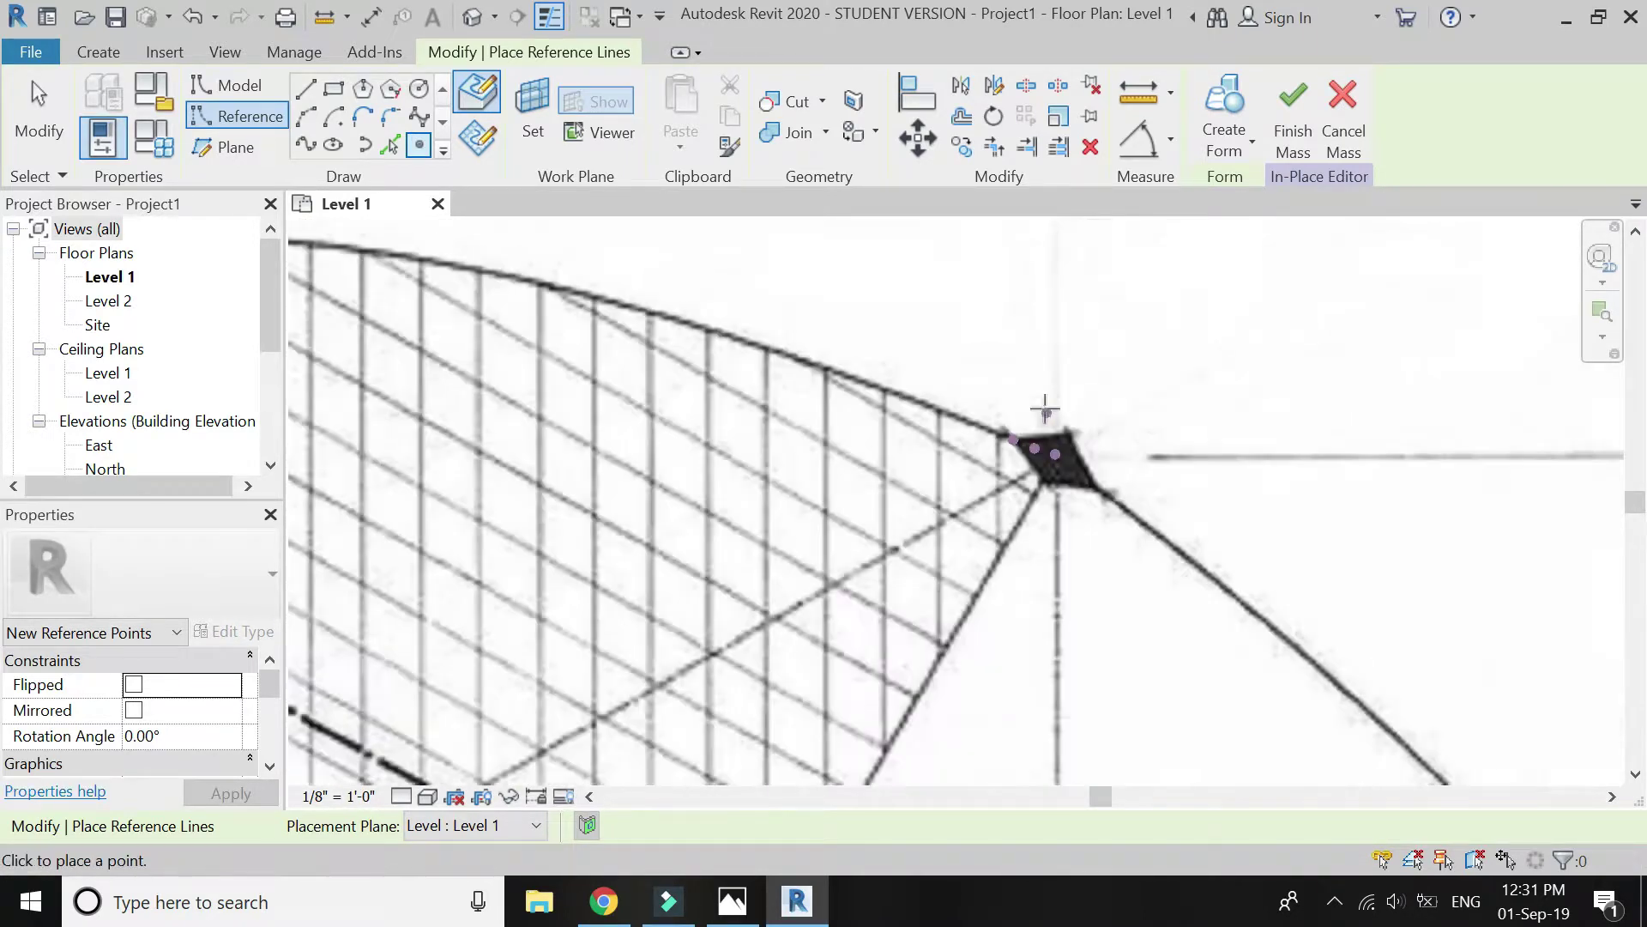
{"action": "key", "text": "Escape"}
{"action": "key", "text": "Escape"}
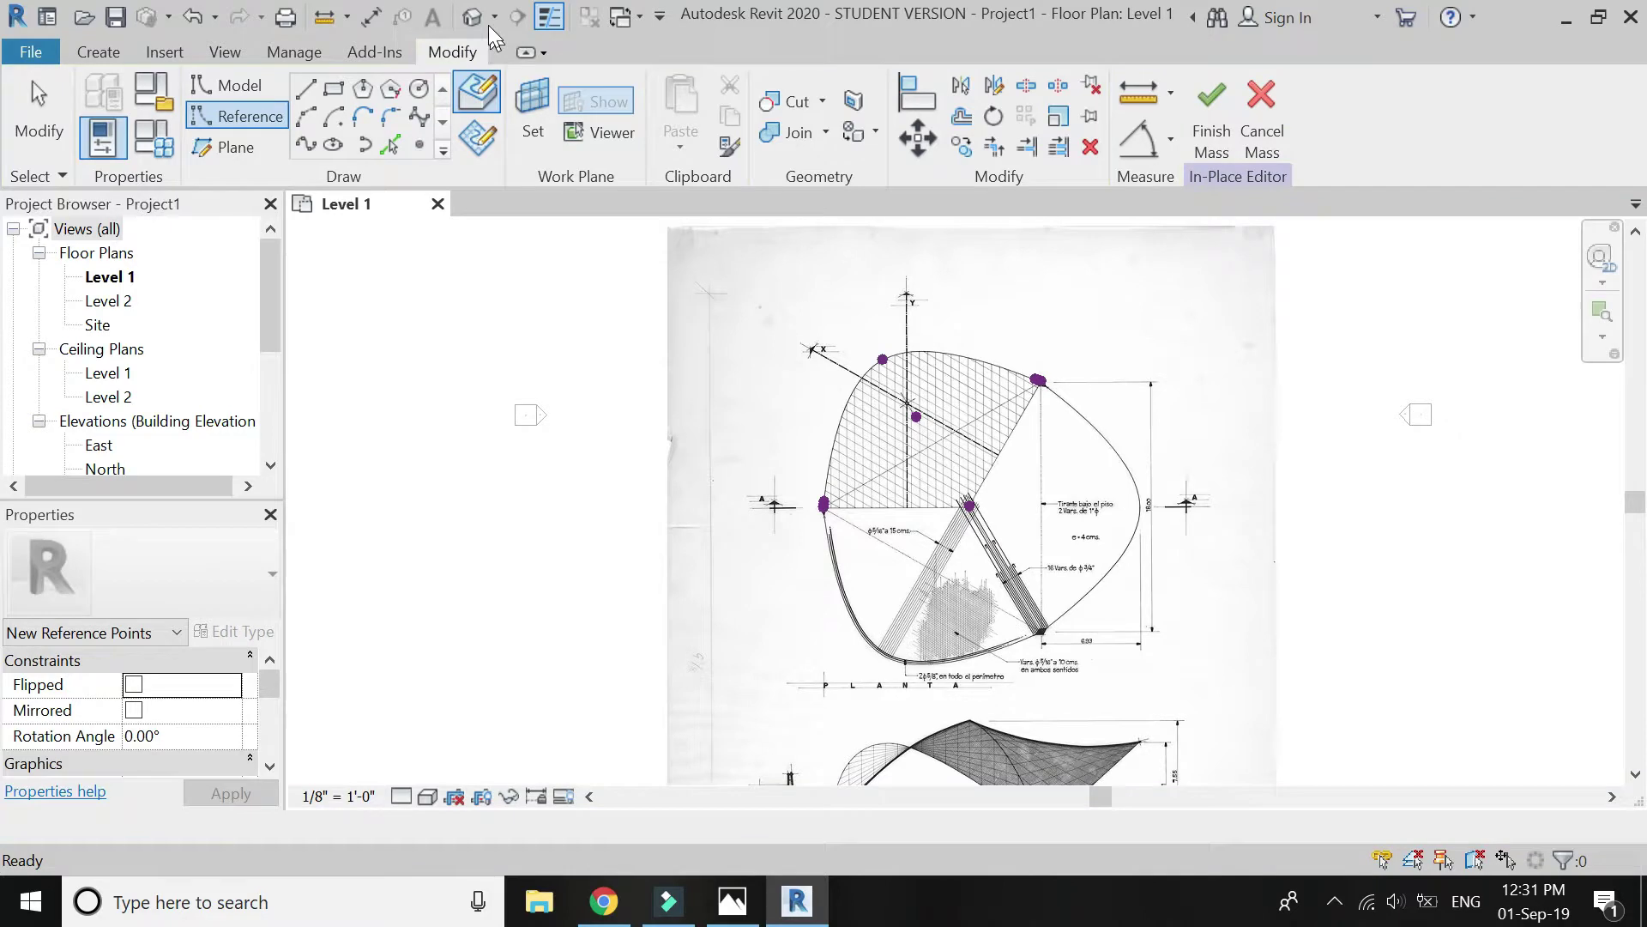
In the default 3D view, set the offset of the reference point on the hatched segment's curved edge to 35'
{"action": "left_click", "coordinate": [474, 18]}
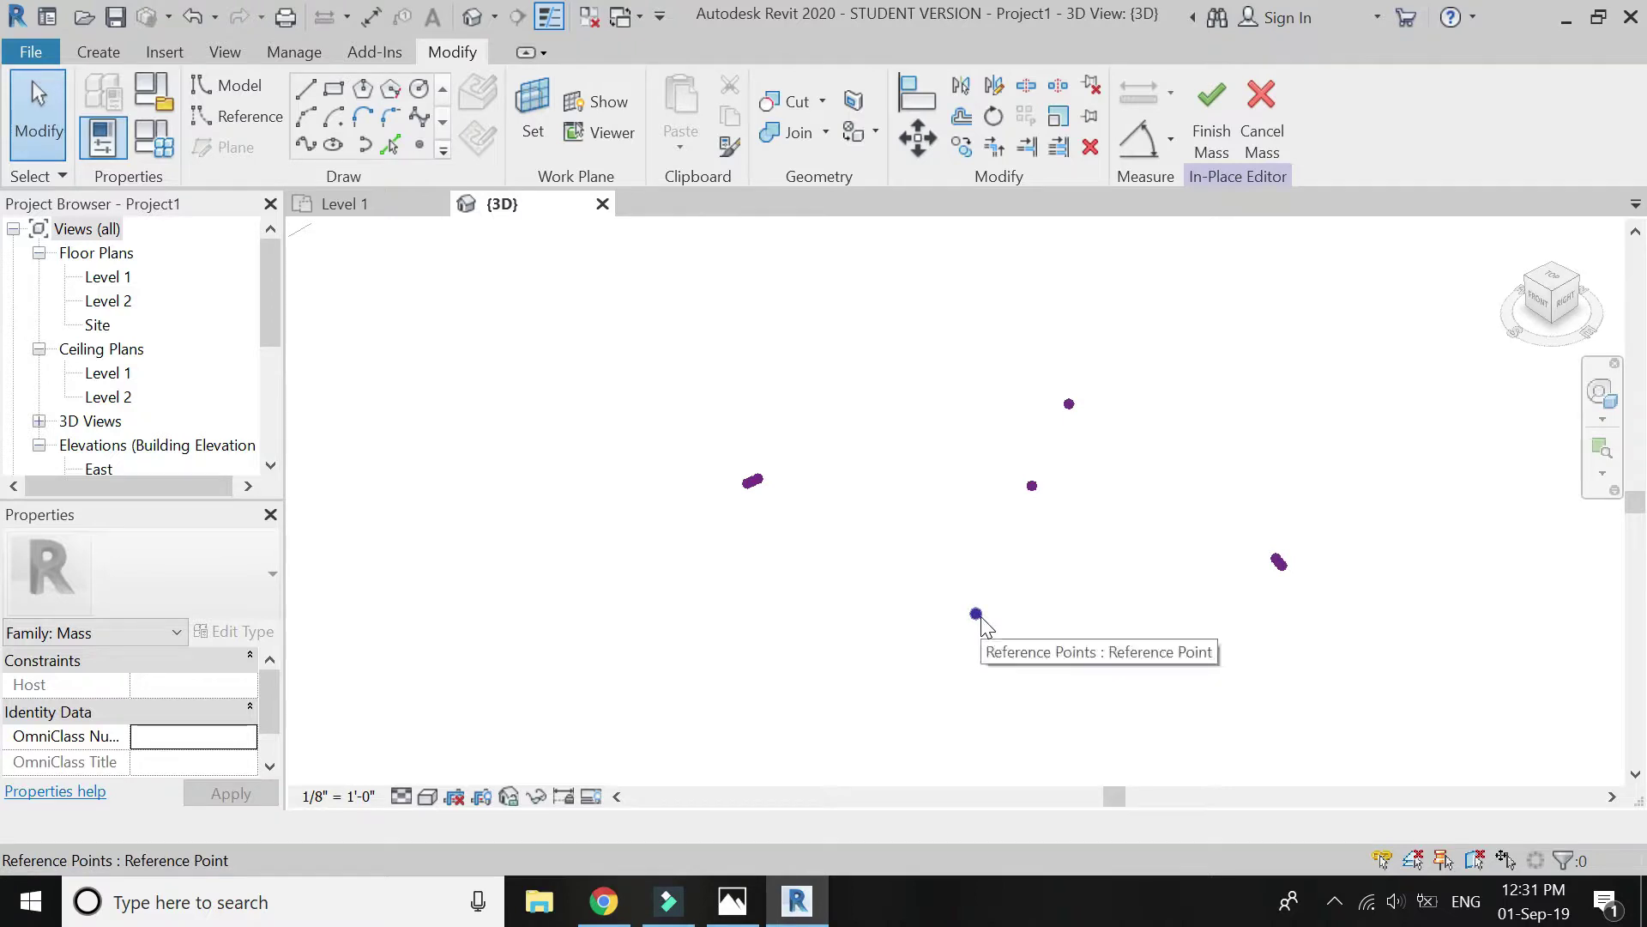
{"action": "left_click", "coordinate": [1598, 391]}
{"action": "left_click", "coordinate": [1321, 396]}
{"action": "left_click", "coordinate": [949, 570]}
{"action": "left_click_drag", "start_coordinate": [949, 632], "coordinate": [1124, 563]}
{"action": "key", "text": "Escape"}
{"action": "scroll", "coordinate": [1084, 575], "scroll_direction": "up", "scroll_amount": 1}
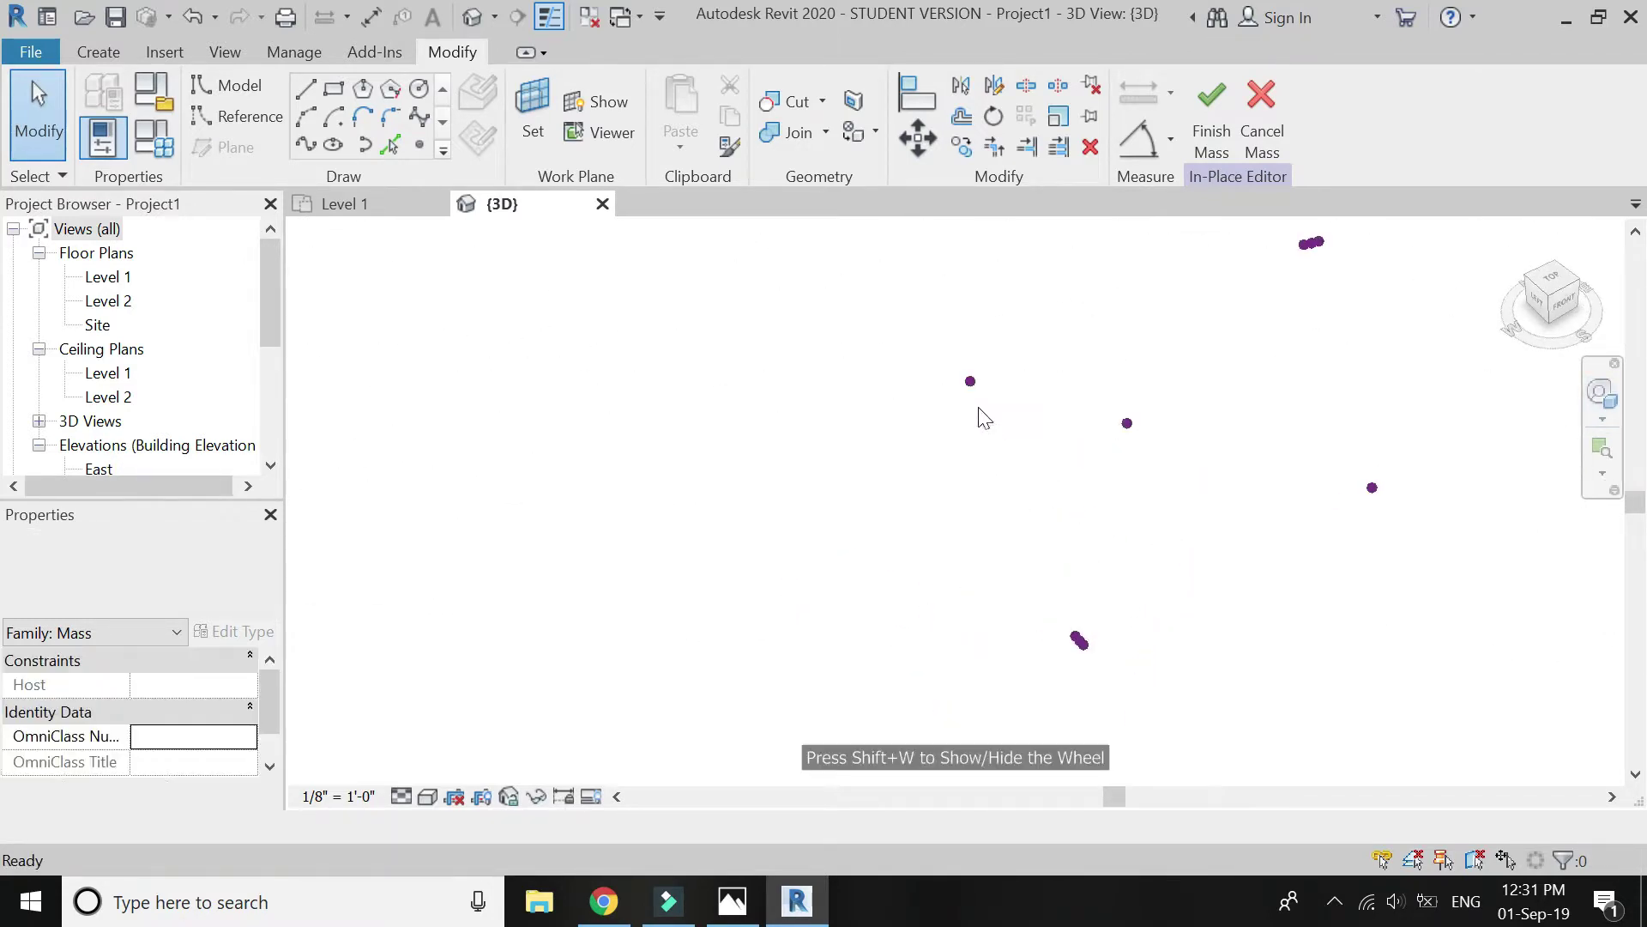
{"action": "left_click", "coordinate": [972, 384]}
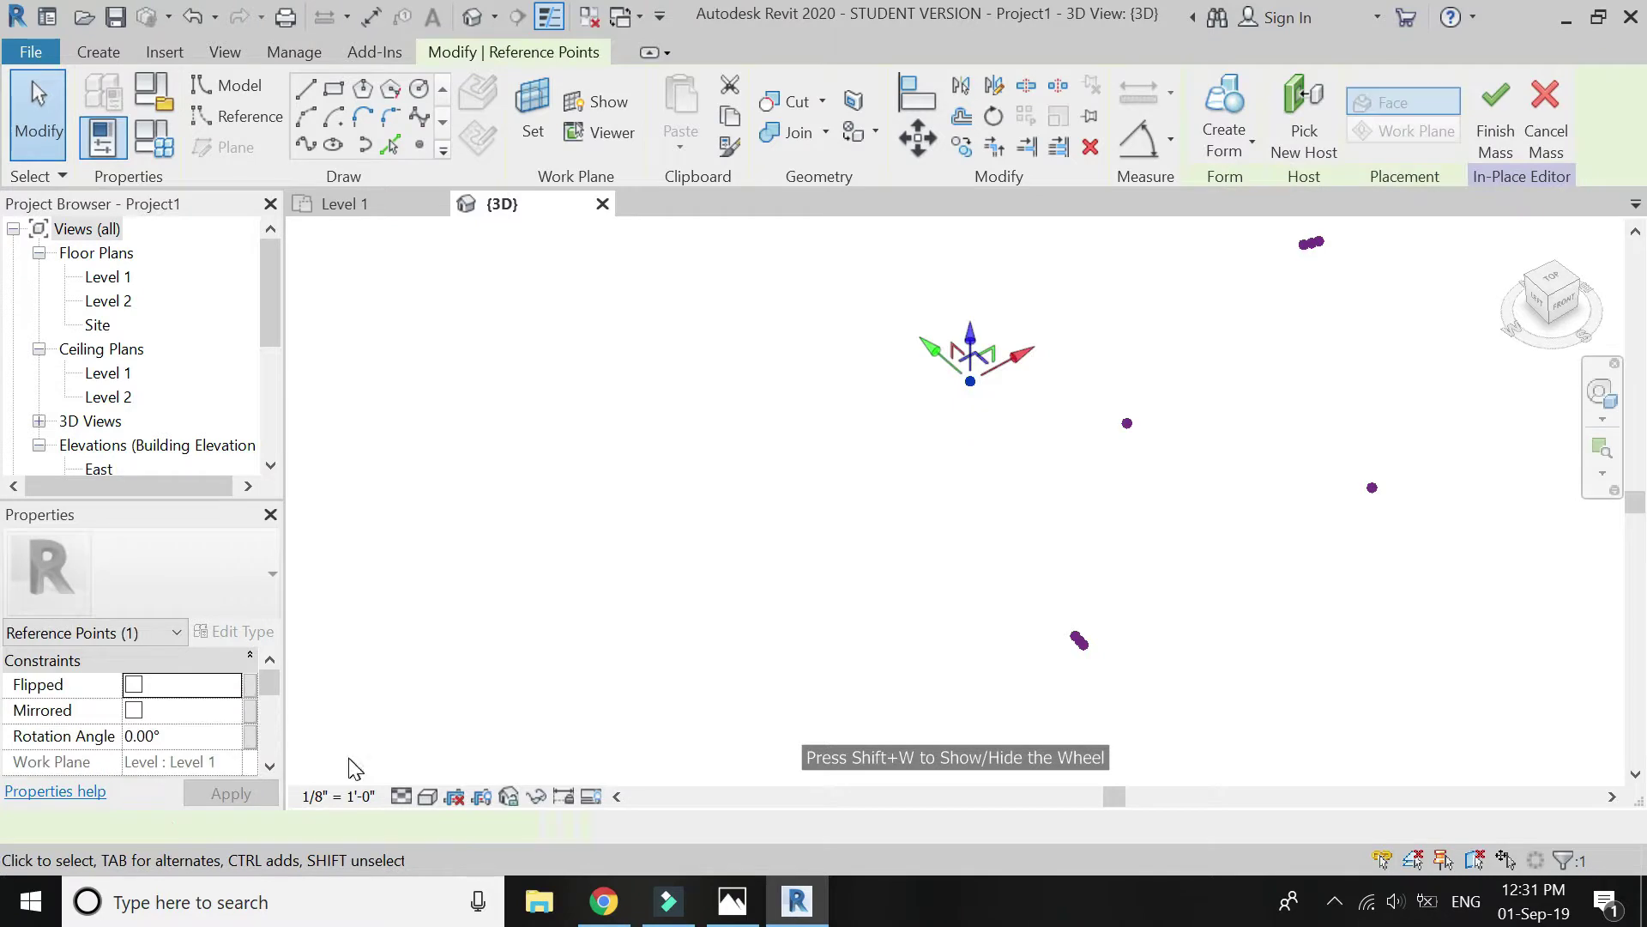
{"action": "scroll", "coordinate": [218, 736], "scroll_direction": "down", "scroll_amount": 5}
{"action": "left_click", "coordinate": [202, 734]}
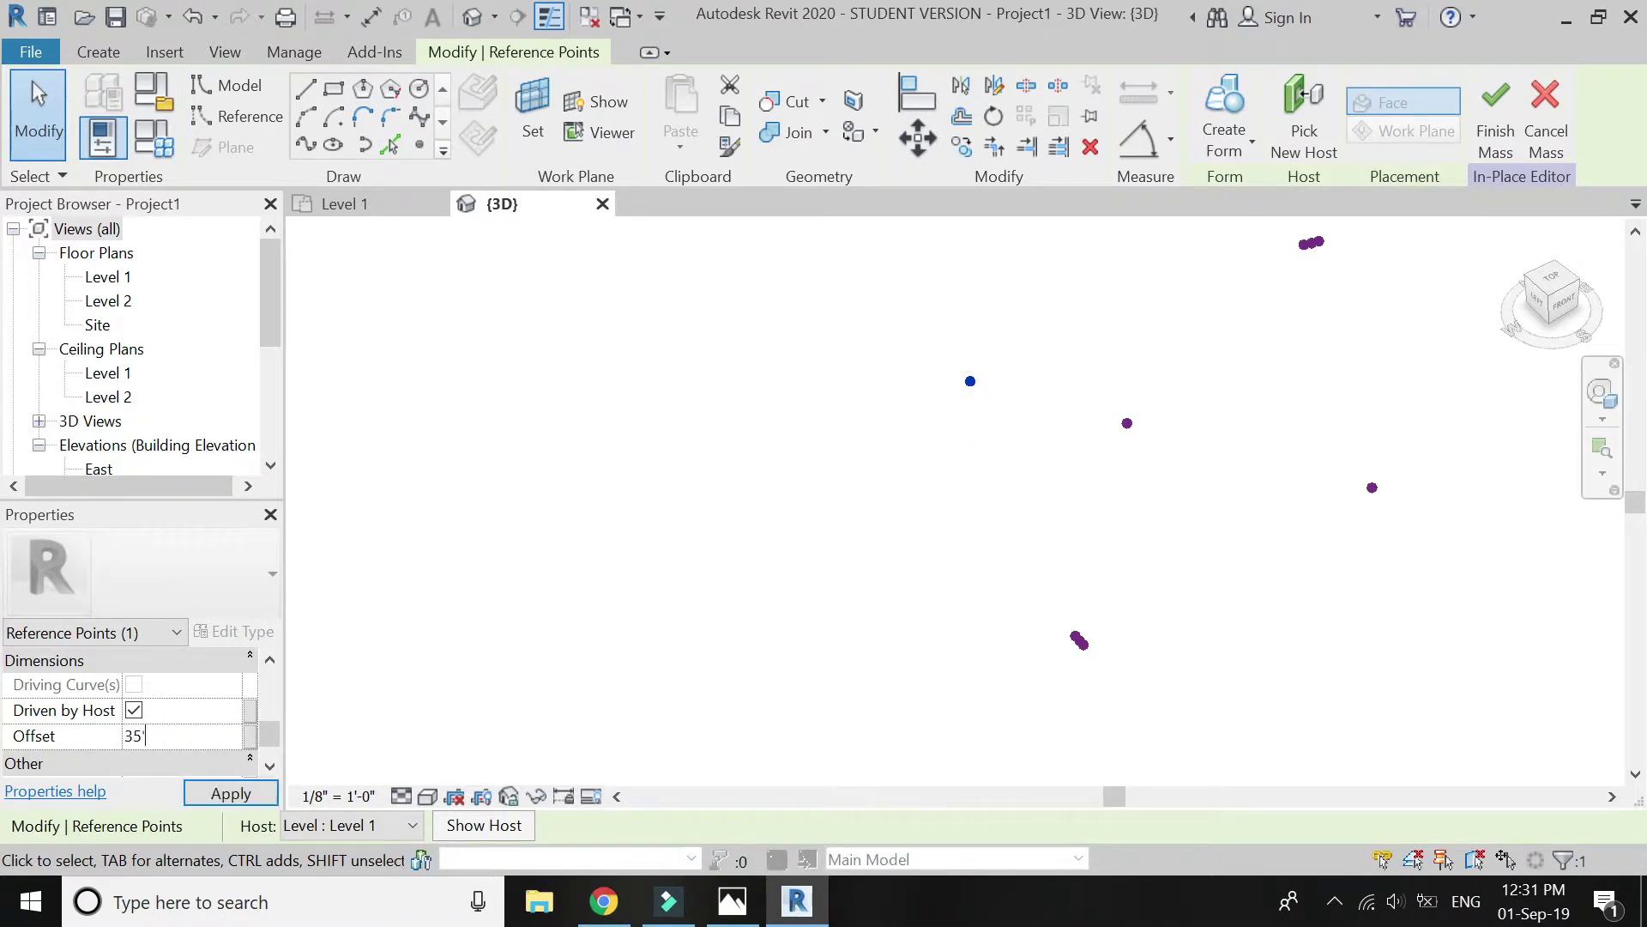
{"action": "left_click", "coordinate": [228, 794]}
{"action": "scroll", "coordinate": [766, 625], "scroll_direction": "down", "scroll_amount": 4}
{"action": "key", "text": "Escape"}
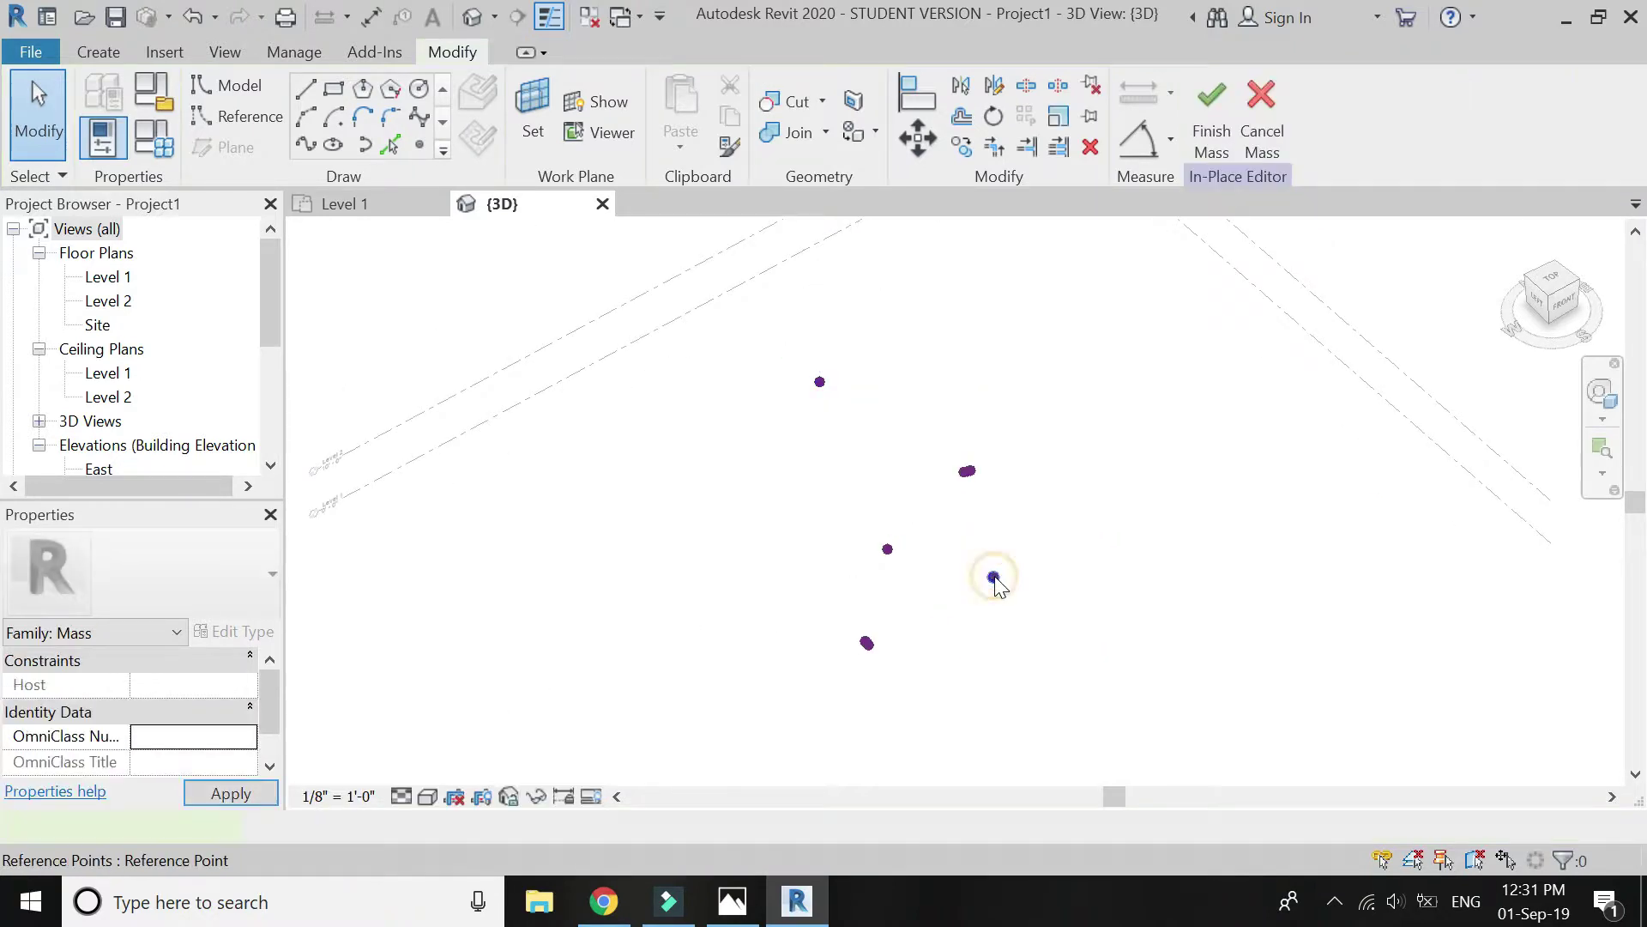
Set the offset of the inner reference point, near the X and Y axis intersection, to 25'
{"action": "left_click", "coordinate": [994, 578]}
{"action": "left_click", "coordinate": [168, 738]}
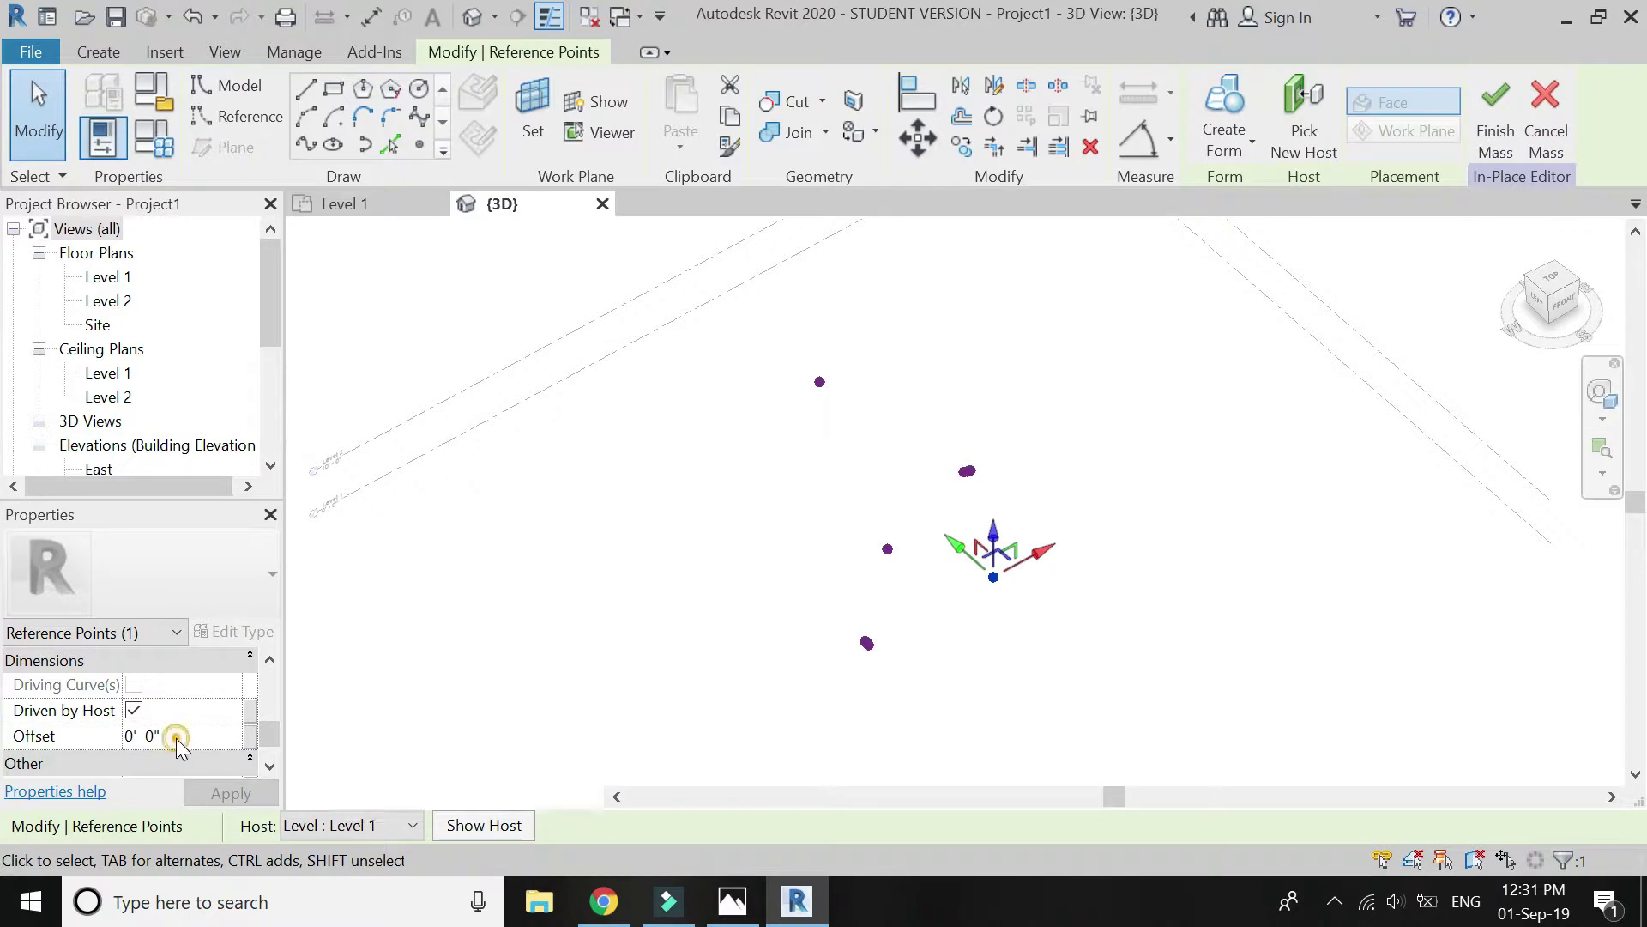
{"action": "type", "text": "25"}
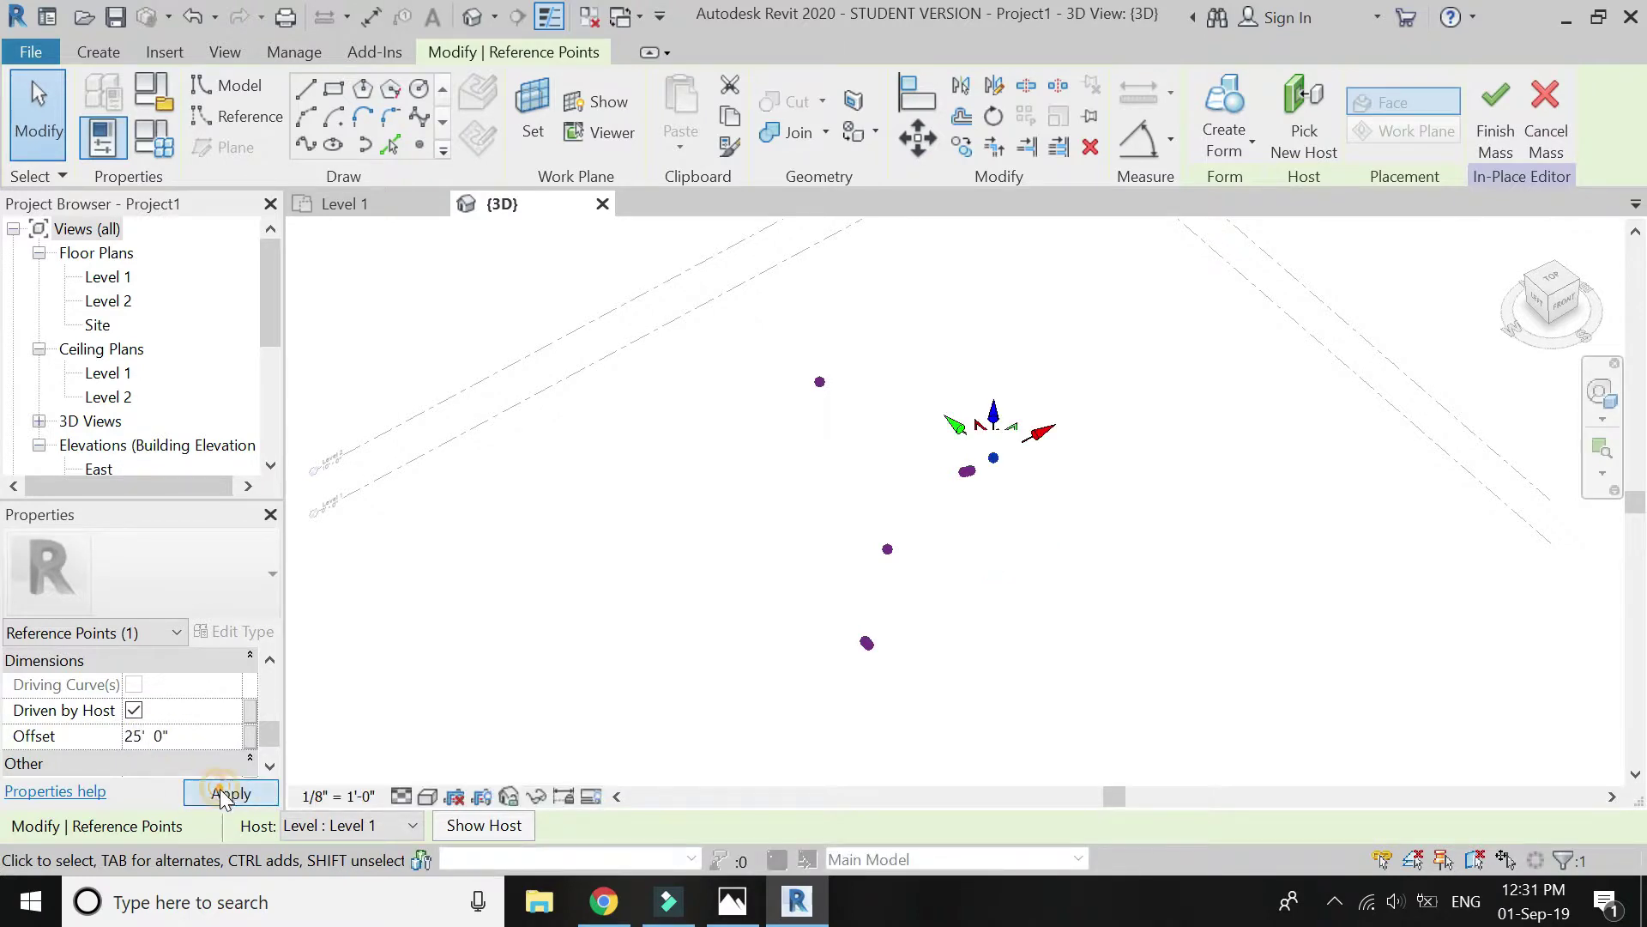
{"action": "left_click", "coordinate": [220, 794]}
Set the offset of the middle reference point, between the outer and inner raised points, to 30'
{"action": "left_click", "coordinate": [887, 549]}
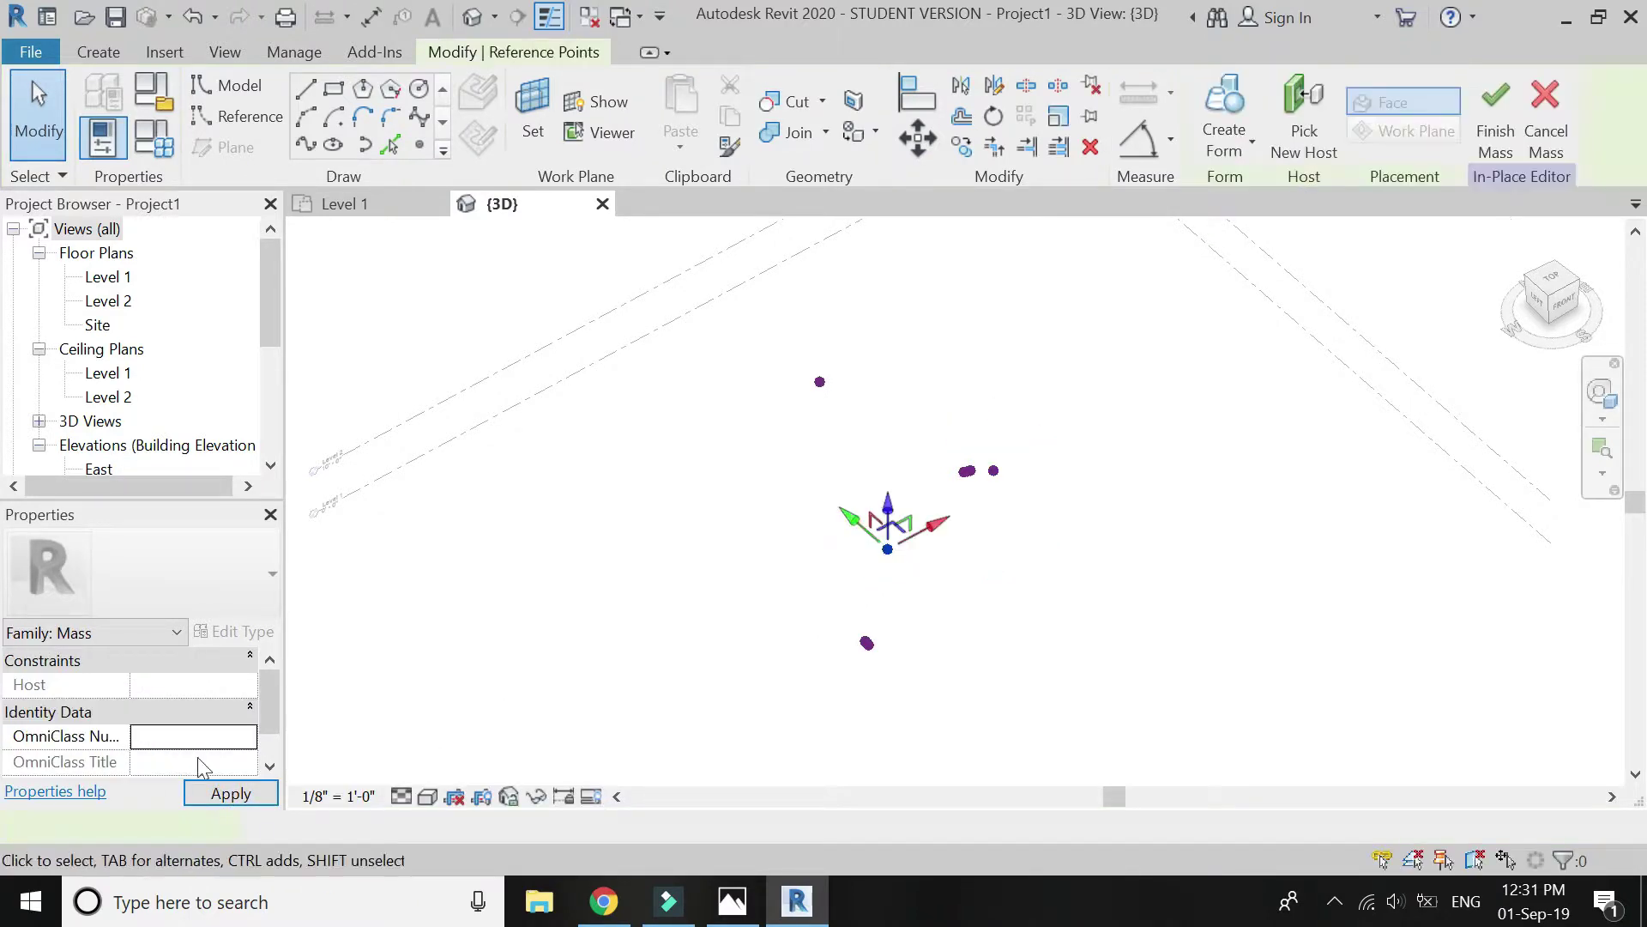
{"action": "scroll", "coordinate": [190, 741], "scroll_direction": "down", "scroll_amount": 5}
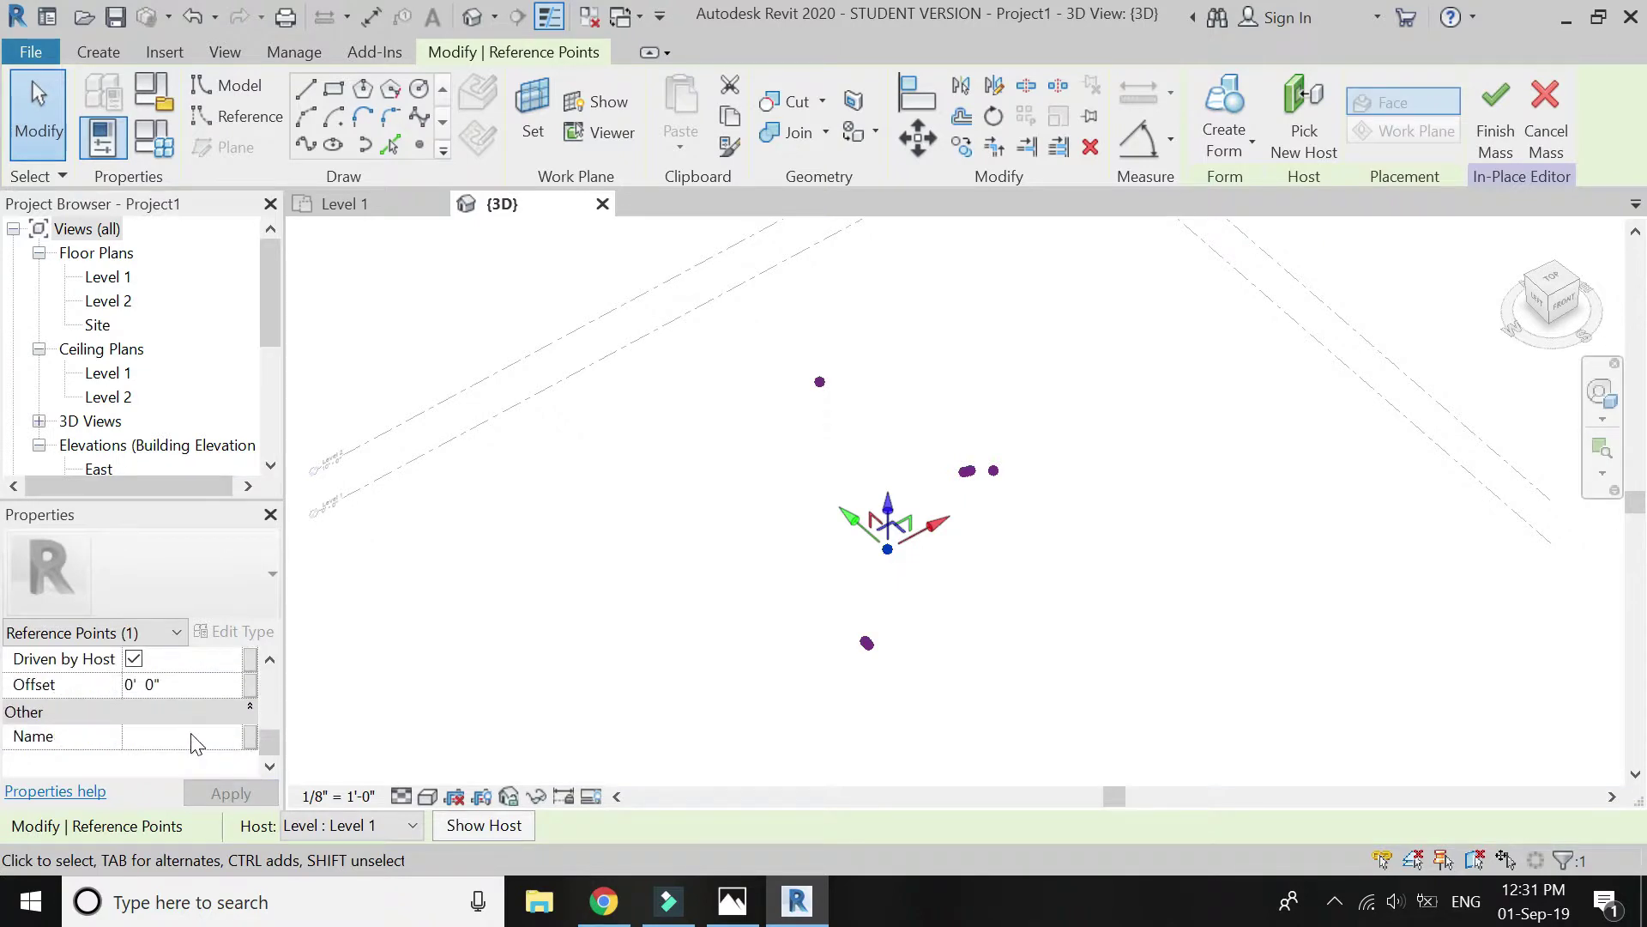
{"action": "left_click", "coordinate": [180, 683]}
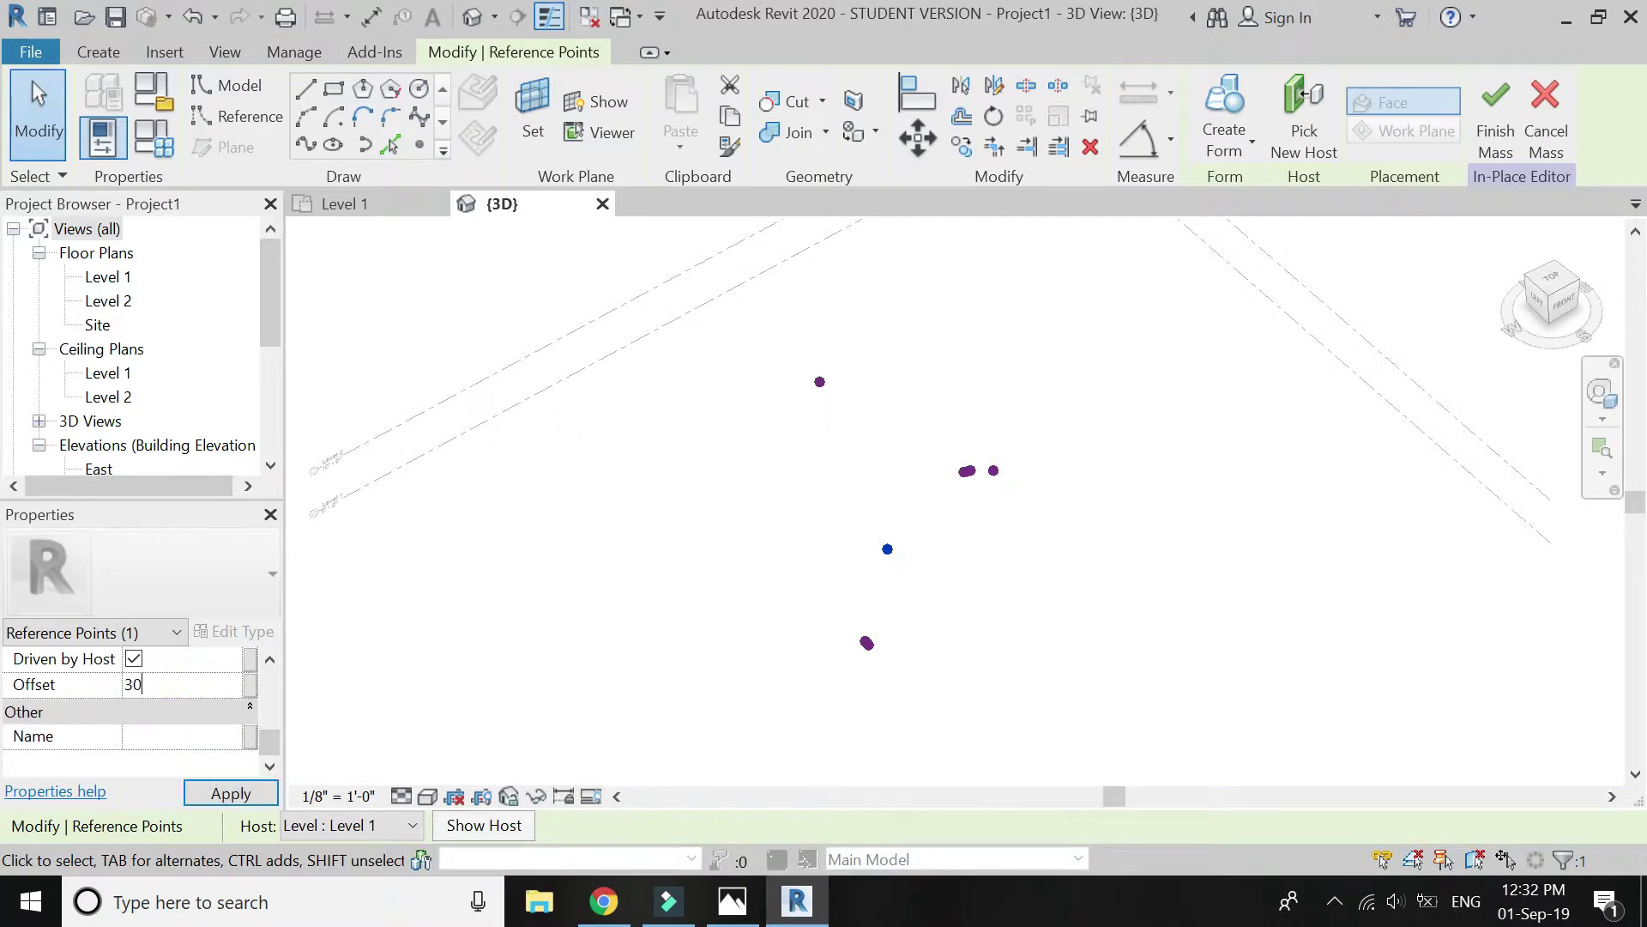
{"action": "left_click", "coordinate": [229, 794]}
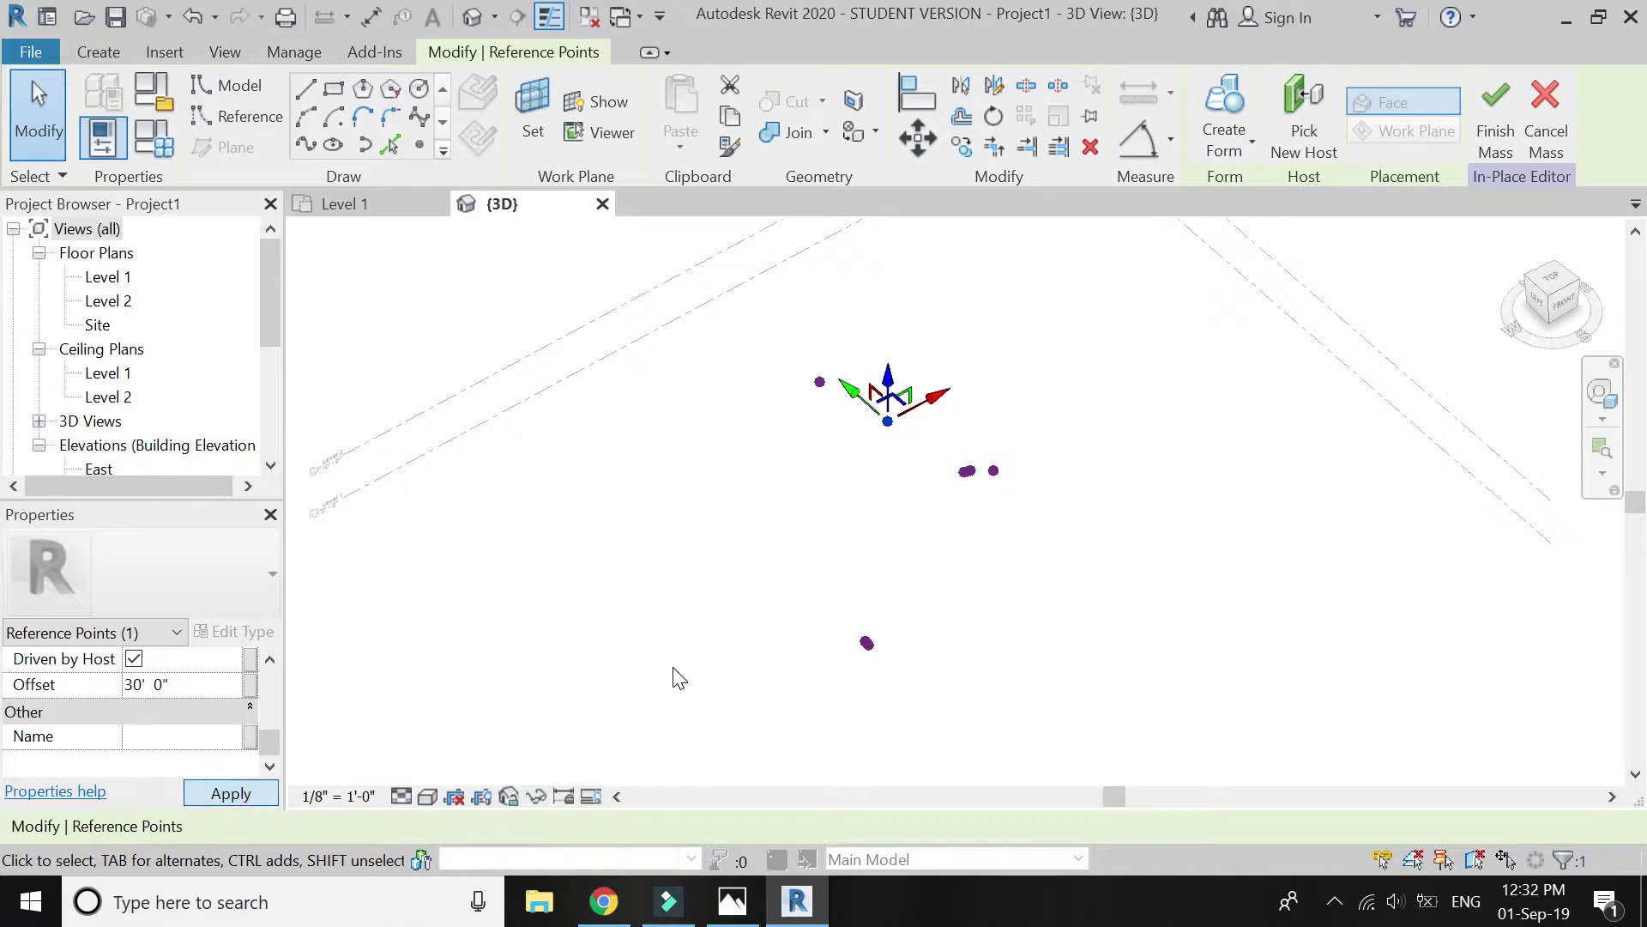
{"action": "left_click", "coordinate": [1044, 276]}
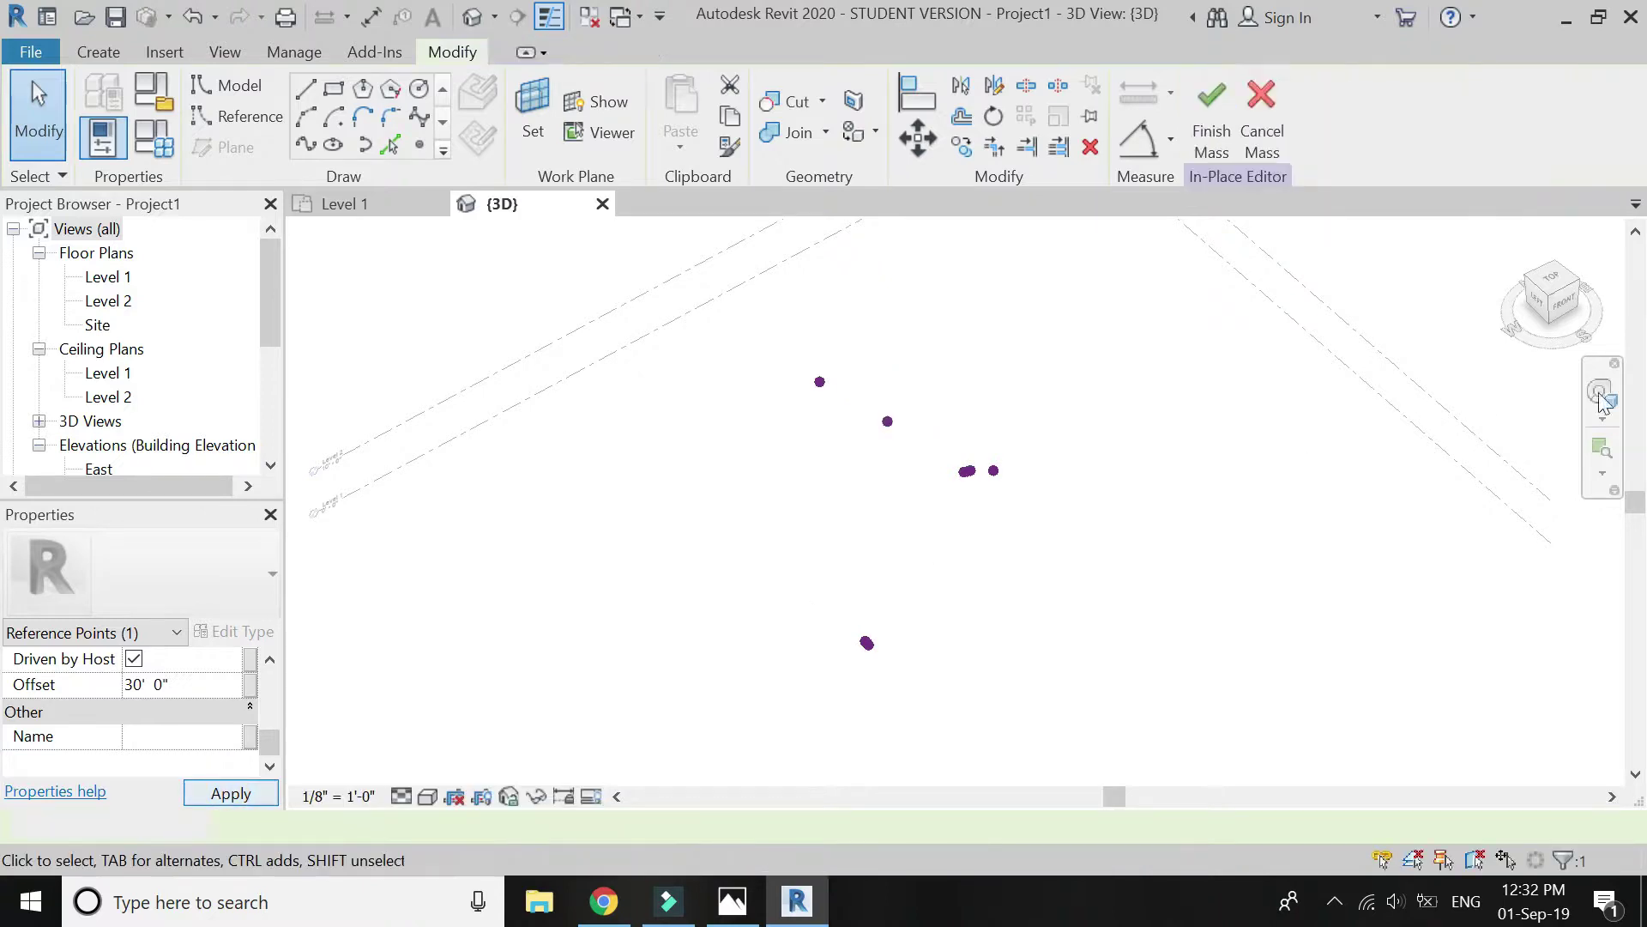
In the top view, draw a reference spline between the outermost points of both supports, passing through the outer raised point
{"action": "left_click", "coordinate": [1557, 286]}
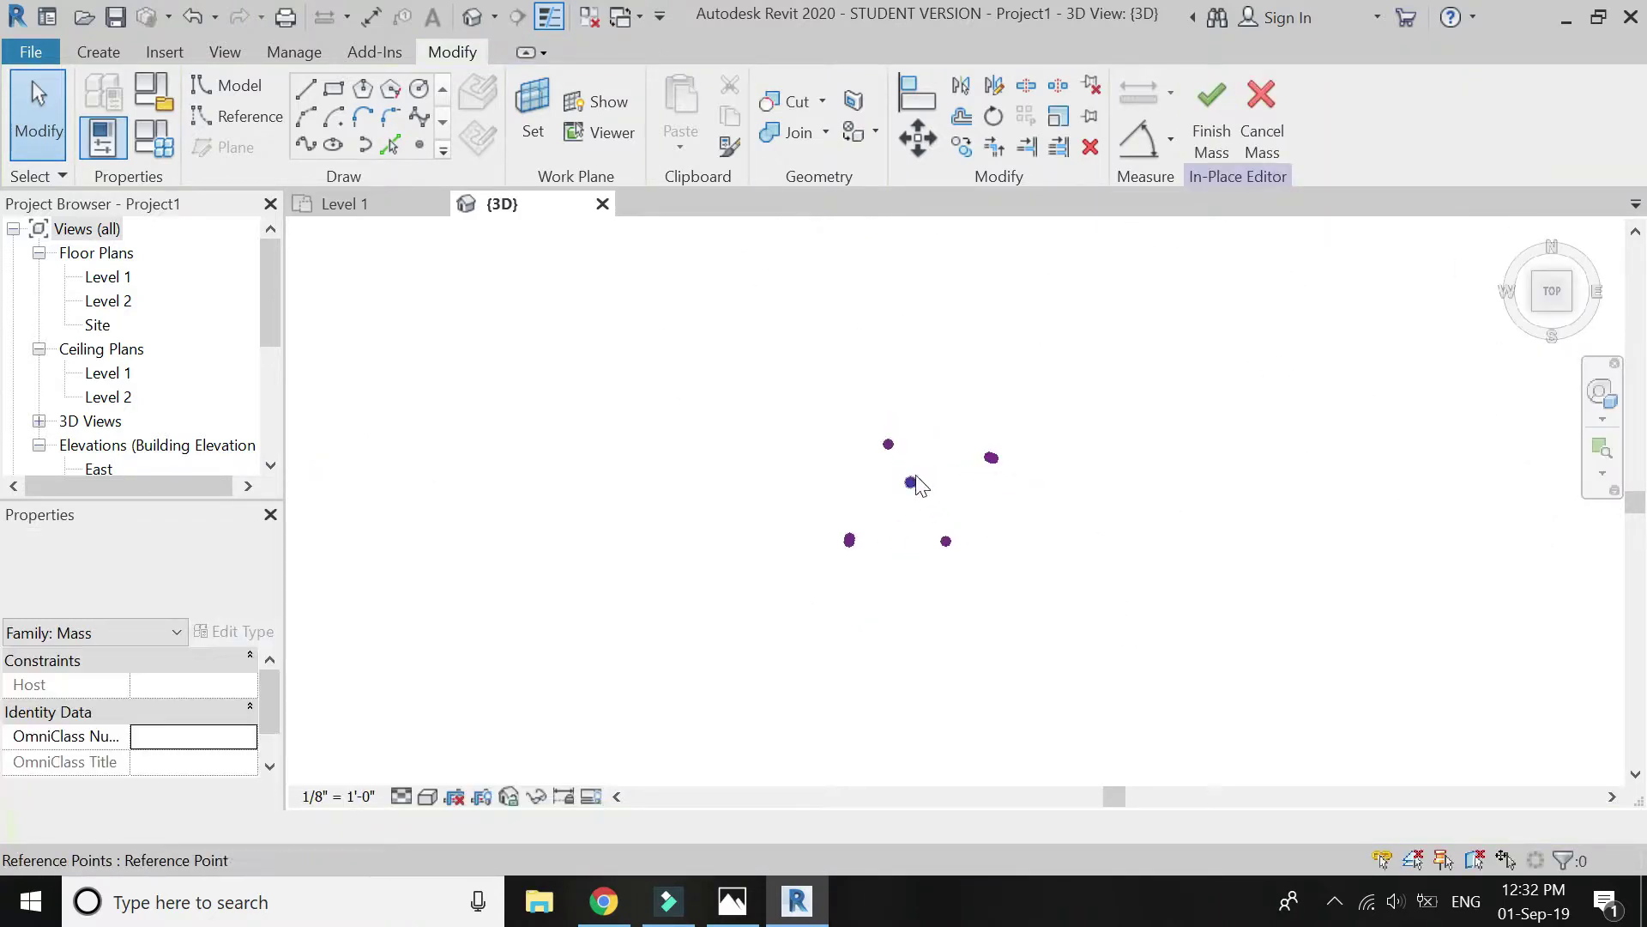
{"action": "left_click", "coordinate": [227, 120]}
{"action": "left_click", "coordinate": [306, 144]}
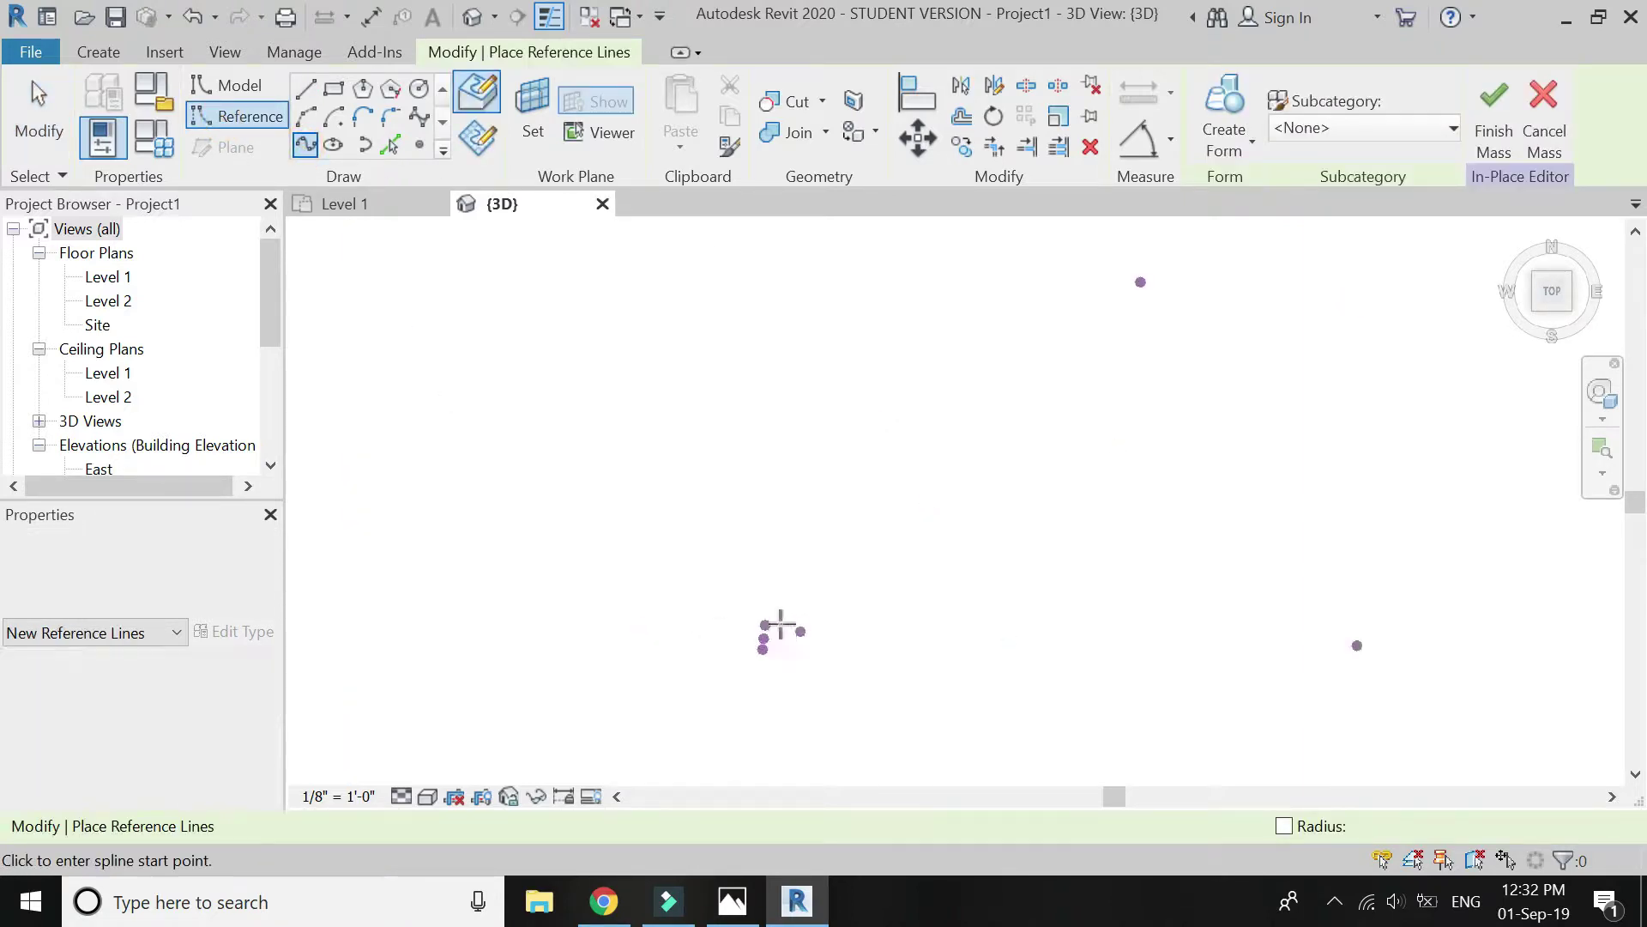
{"action": "scroll", "coordinate": [688, 682], "scroll_direction": "down", "scroll_amount": 3}
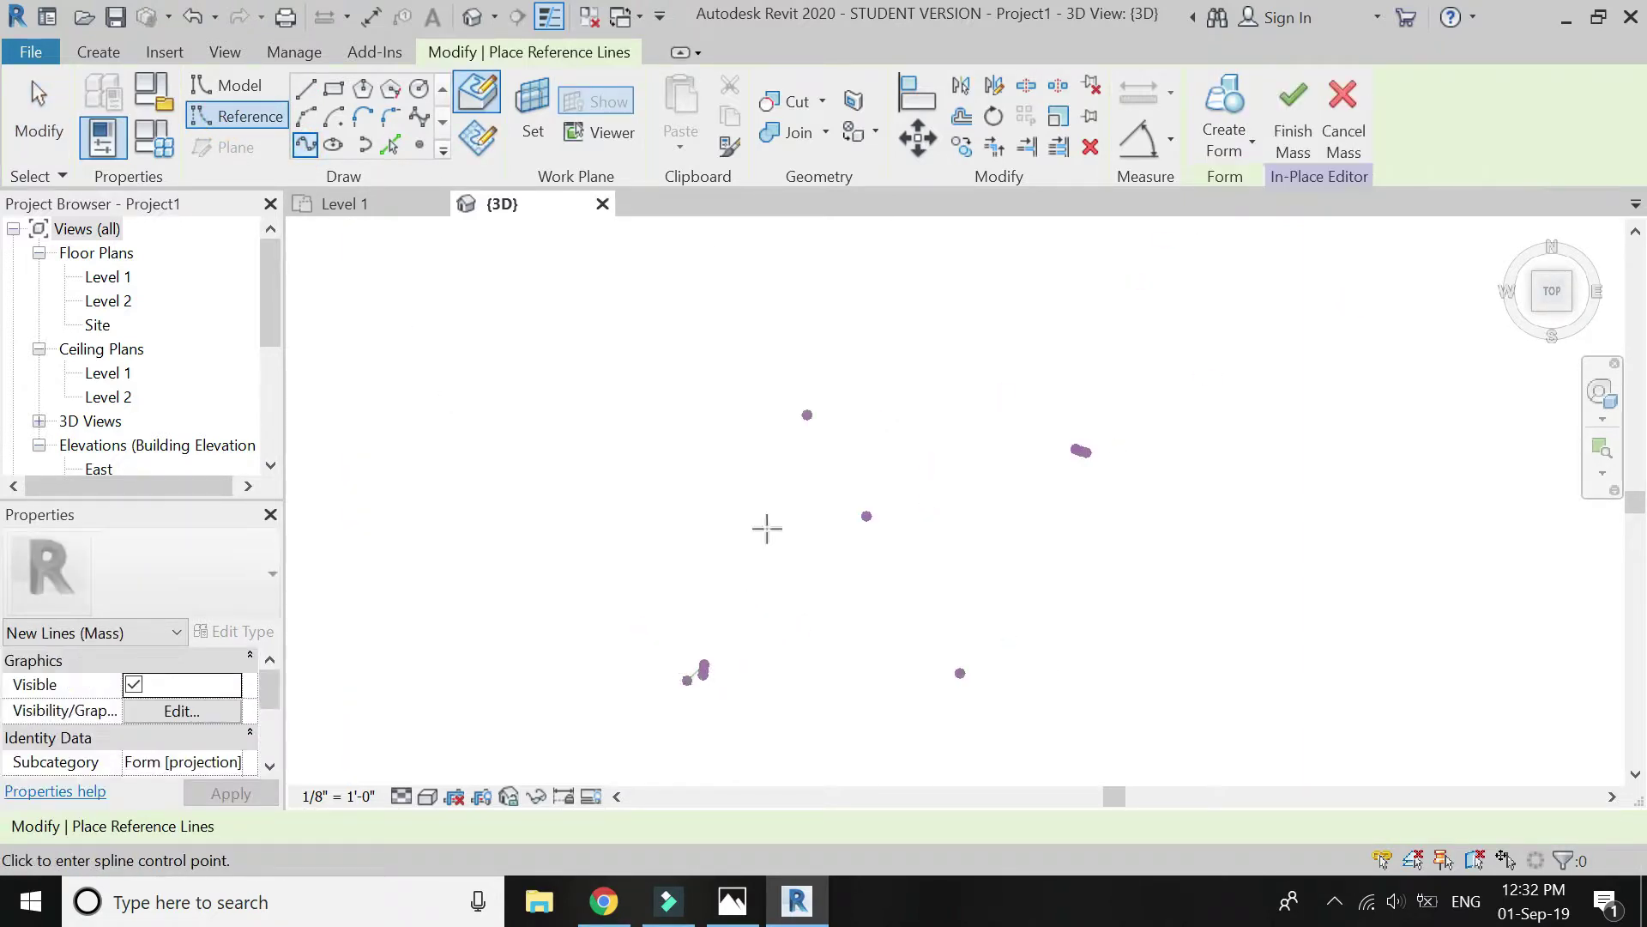
{"action": "left_click", "coordinate": [809, 415]}
{"action": "scroll", "coordinate": [1072, 446], "scroll_direction": "up", "scroll_amount": 5}
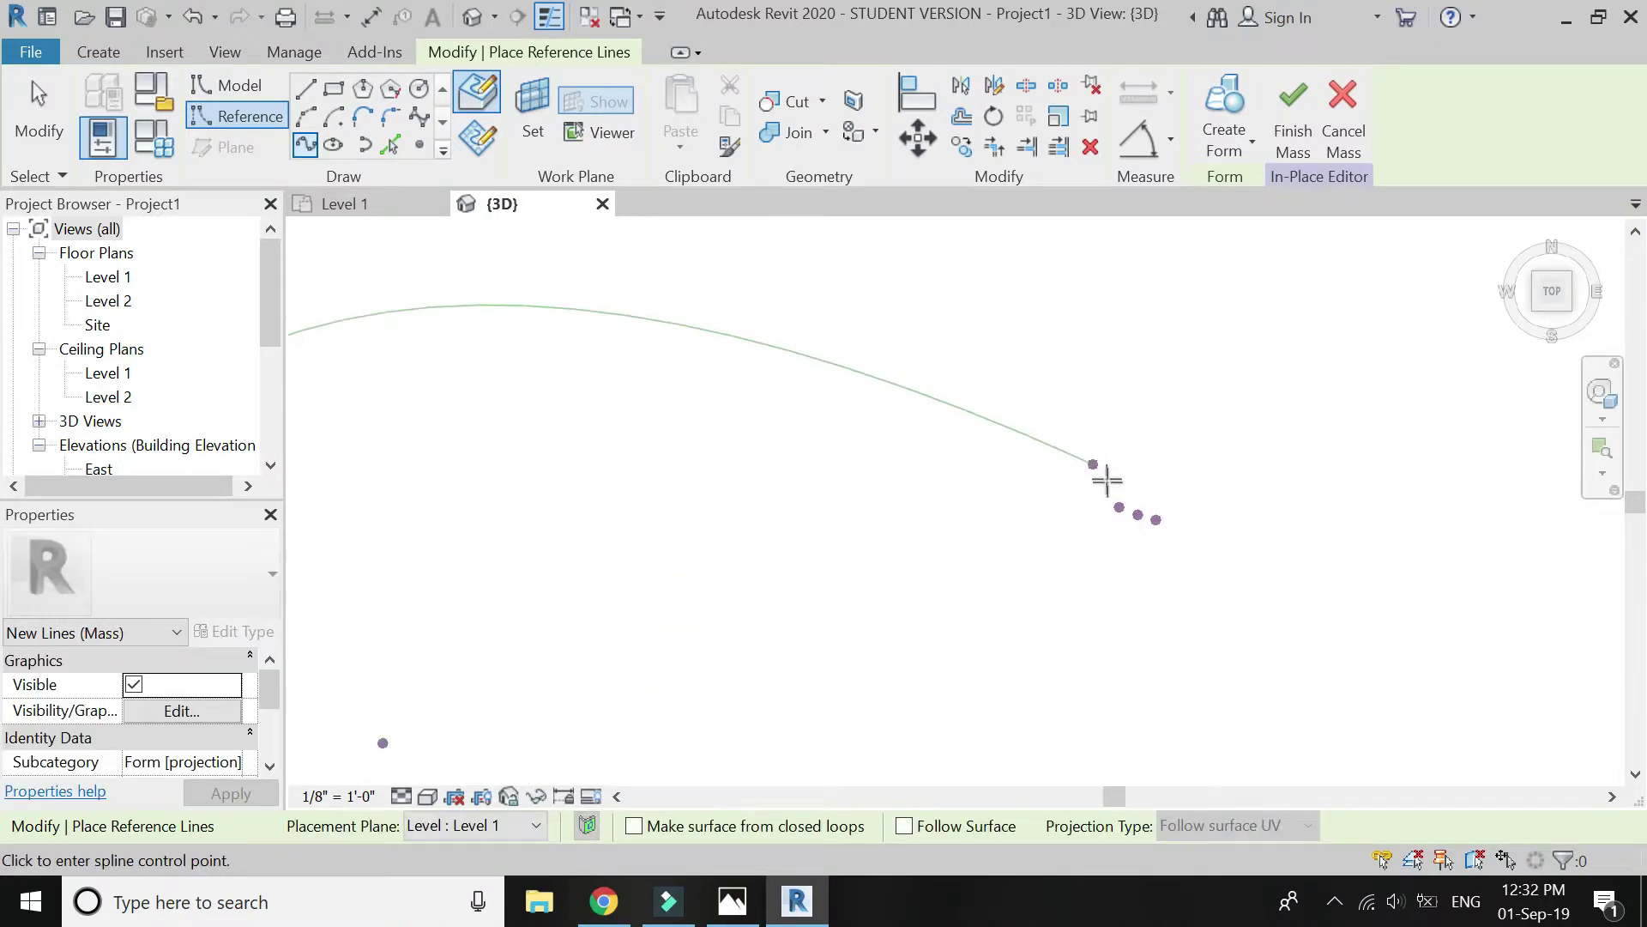
{"action": "left_click", "coordinate": [1129, 525]}
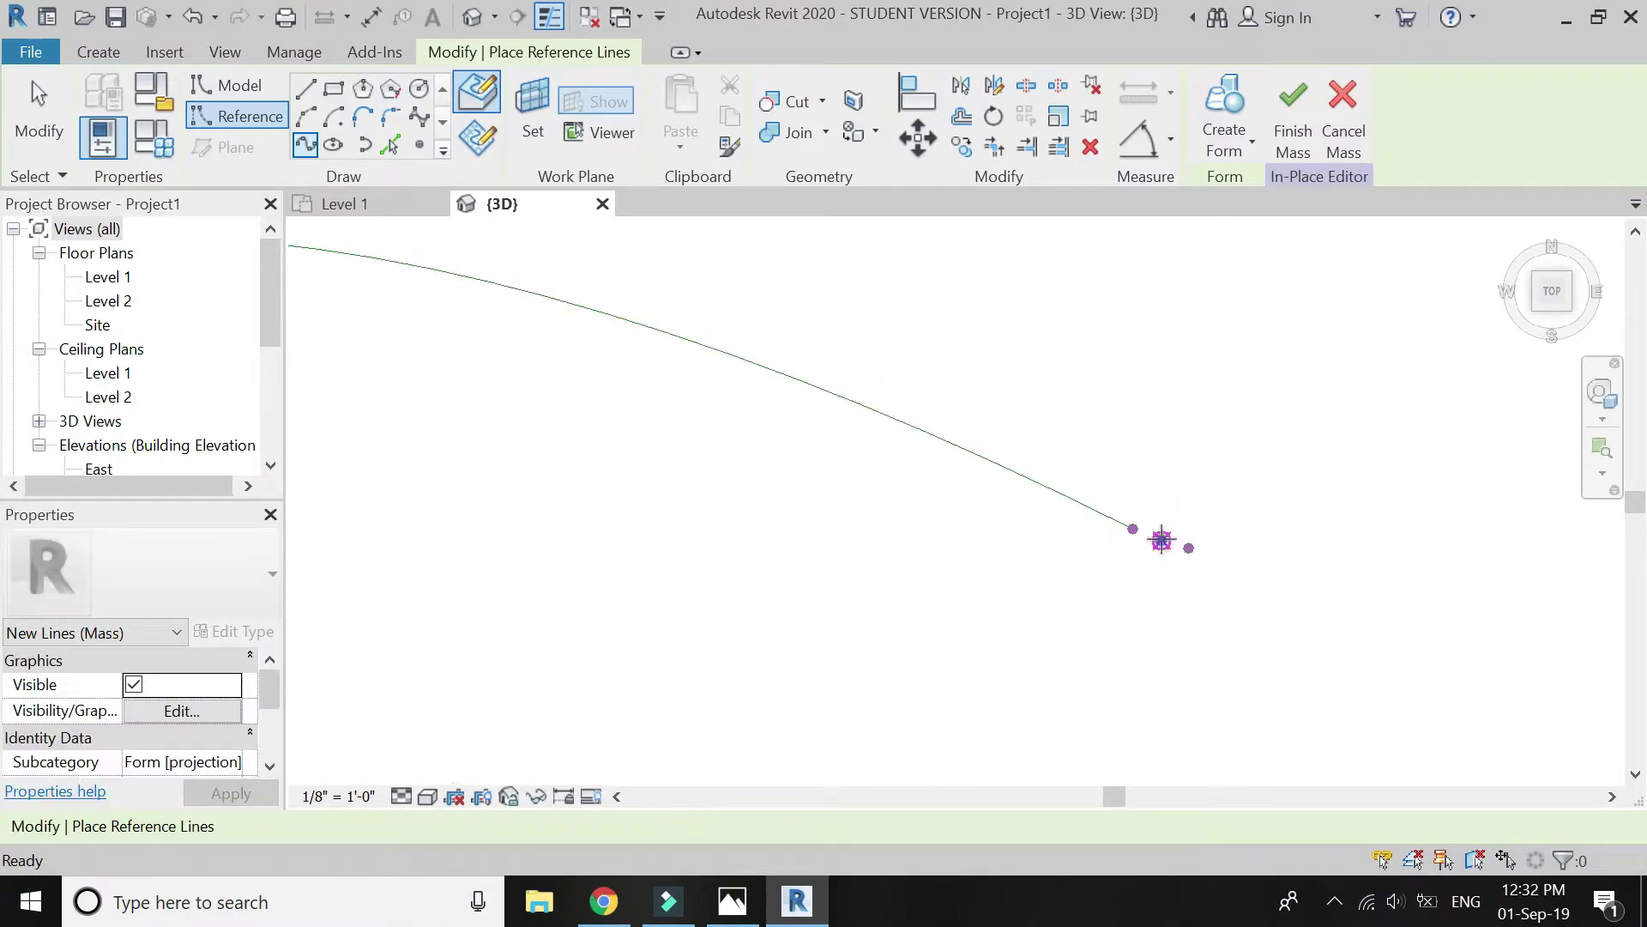
Draw a second reference spline from the middle point of one support through the middle raised point to the other support's middle point
{"action": "scroll", "coordinate": [1277, 326], "scroll_direction": "down", "scroll_amount": 4}
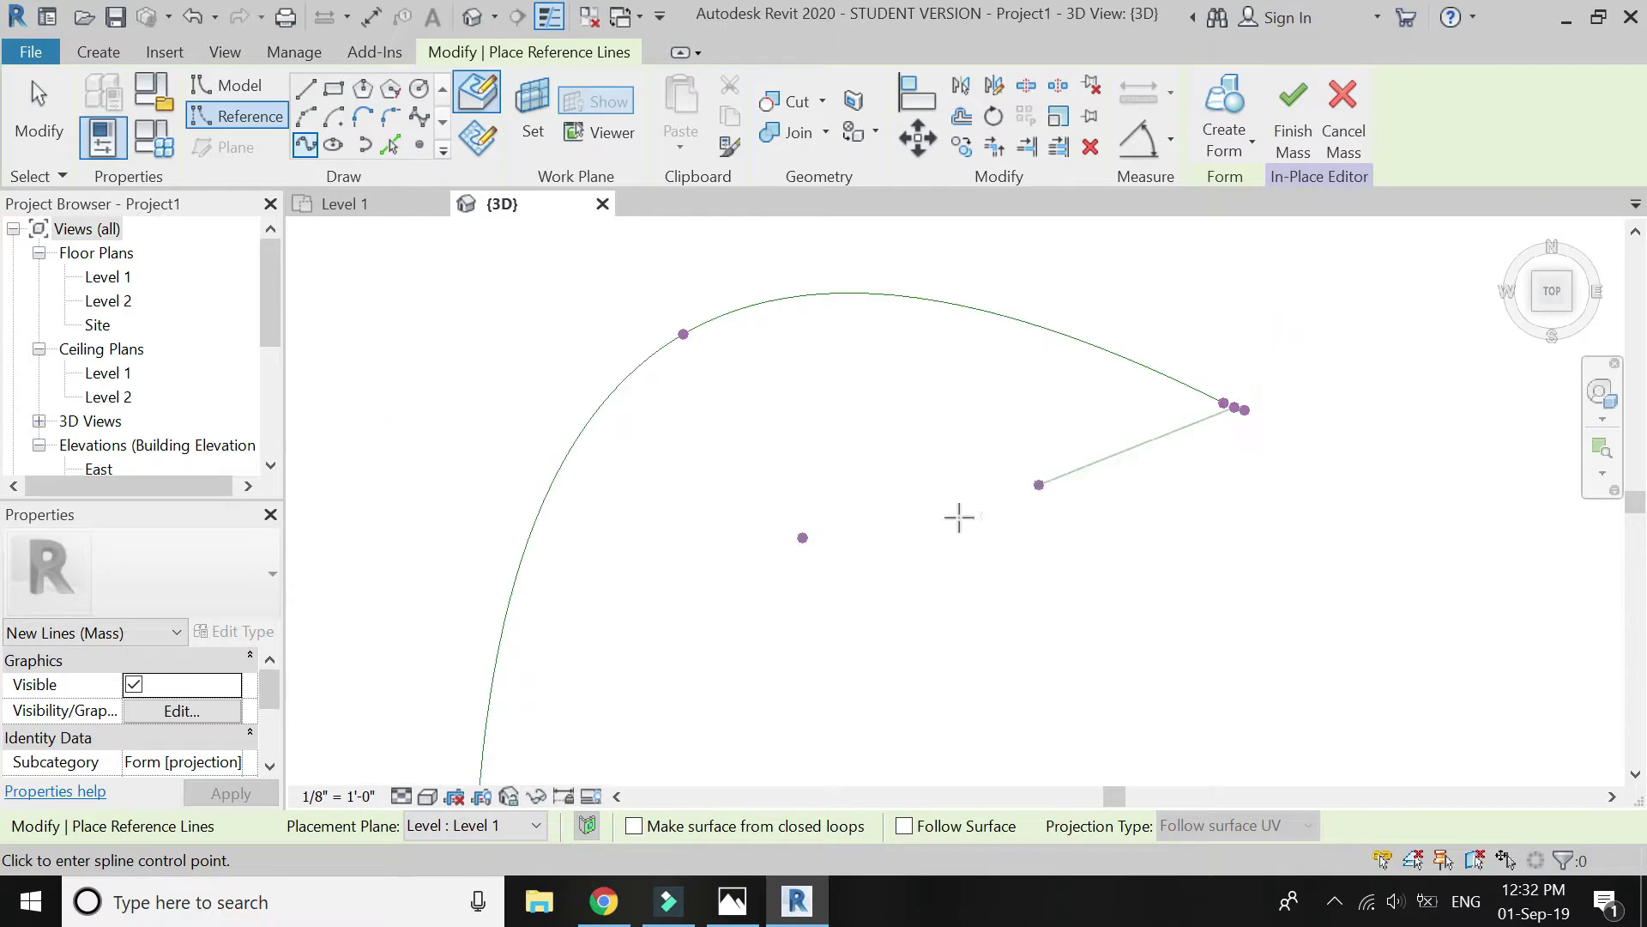
{"action": "left_click", "coordinate": [804, 537]}
{"action": "scroll", "coordinate": [956, 320], "scroll_direction": "down", "scroll_amount": 3}
{"action": "scroll", "coordinate": [698, 578], "scroll_direction": "up", "scroll_amount": 5}
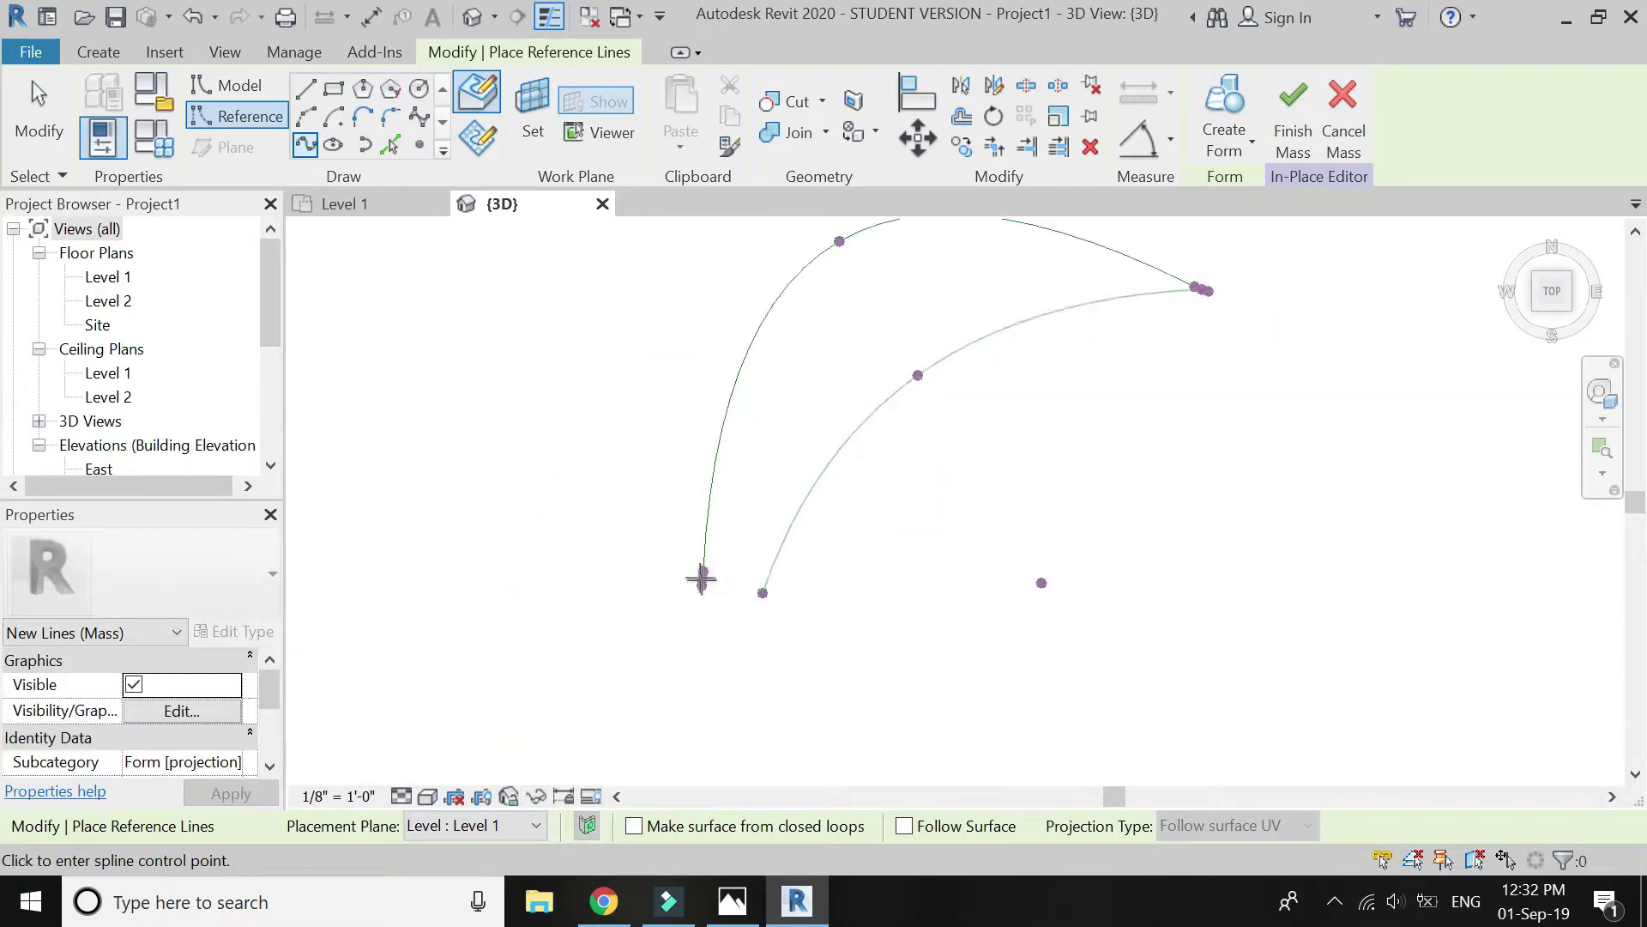
{"action": "scroll", "coordinate": [697, 575], "scroll_direction": "up", "scroll_amount": 2}
{"action": "left_click", "coordinate": [650, 570]}
{"action": "key", "text": "Escape"}
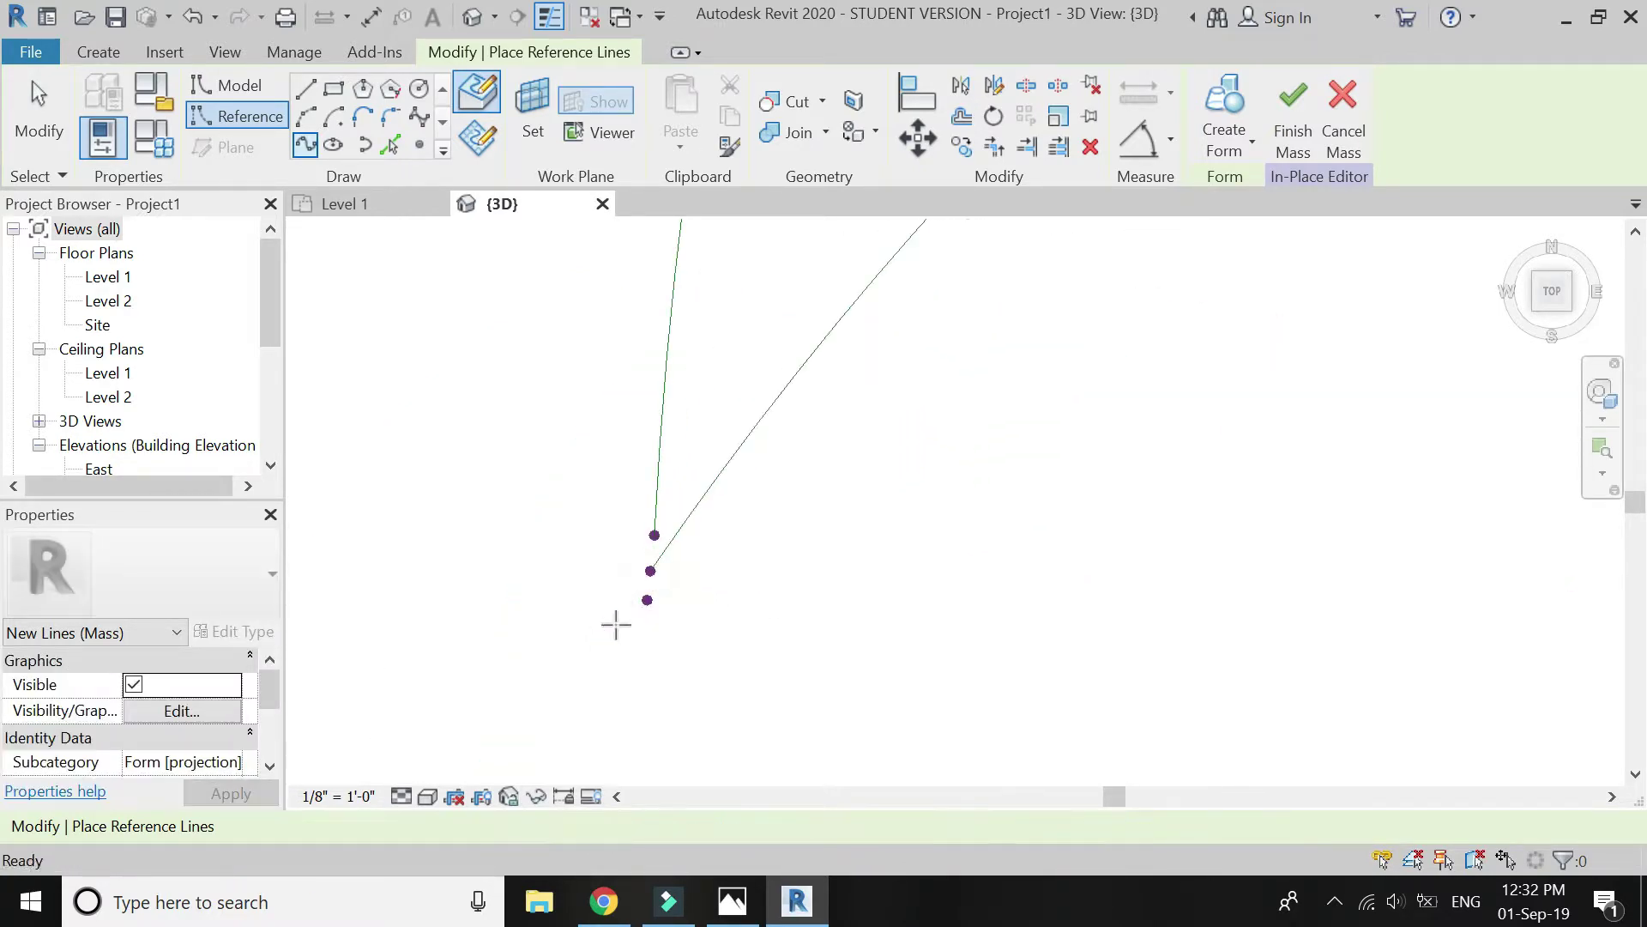
Draw a third reference spline between the innermost points of both supports, passing through the inner raised point
{"action": "left_click", "coordinate": [649, 601]}
{"action": "scroll", "coordinate": [559, 632], "scroll_direction": "down", "scroll_amount": 3}
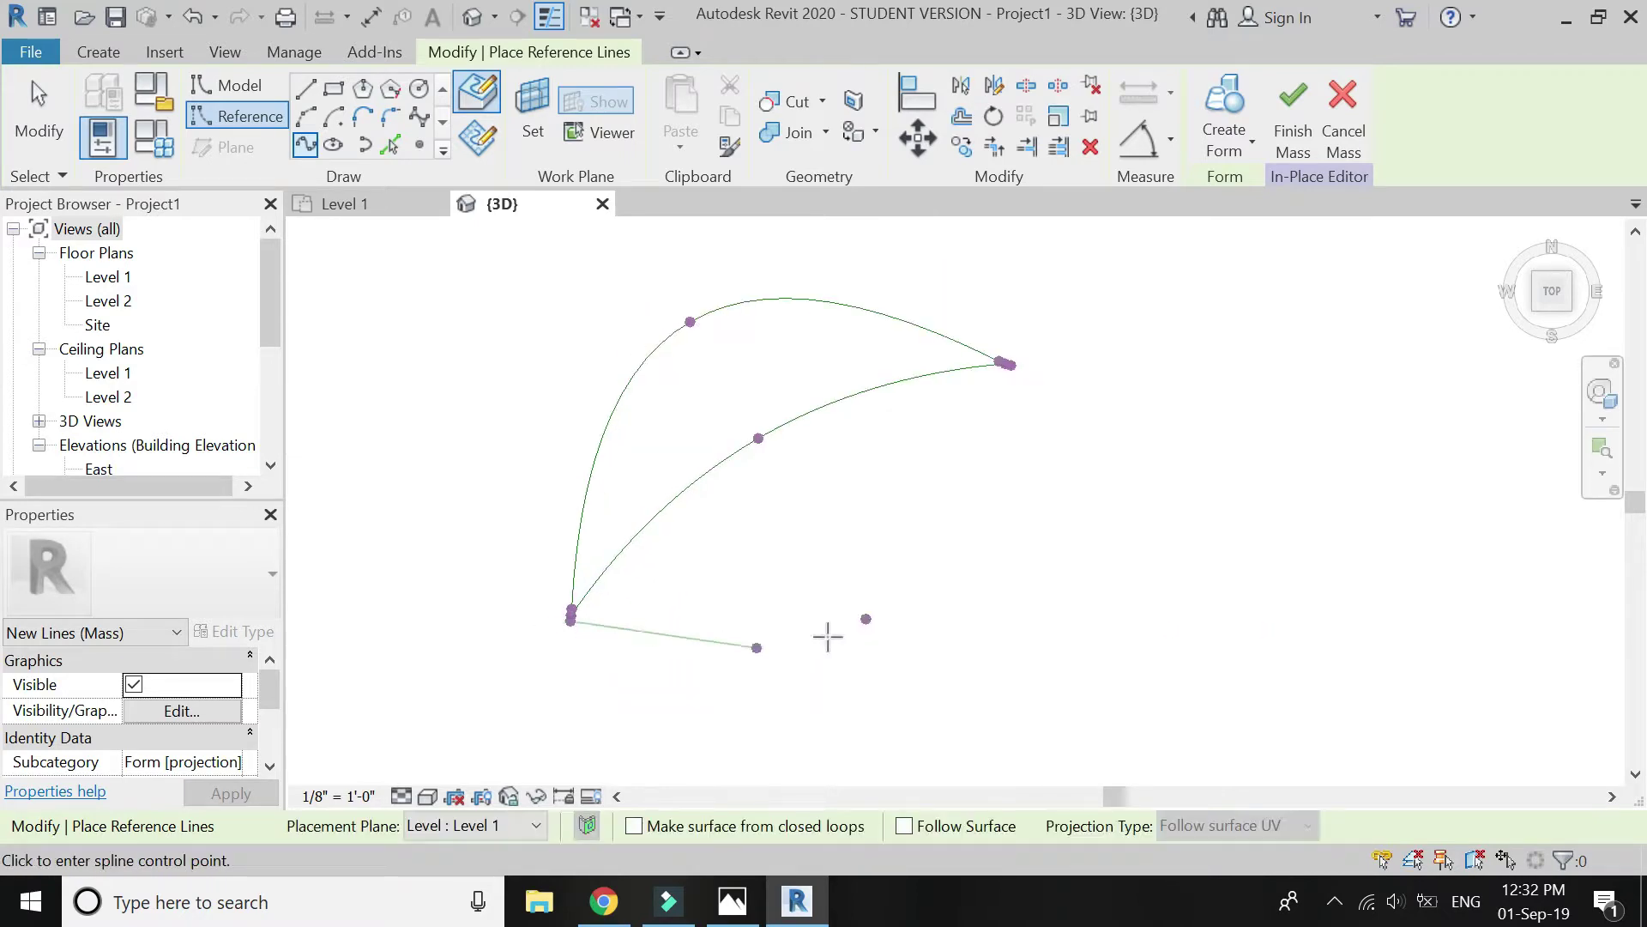
{"action": "left_click", "coordinate": [865, 619]}
{"action": "scroll", "coordinate": [1018, 360], "scroll_direction": "up", "scroll_amount": 5}
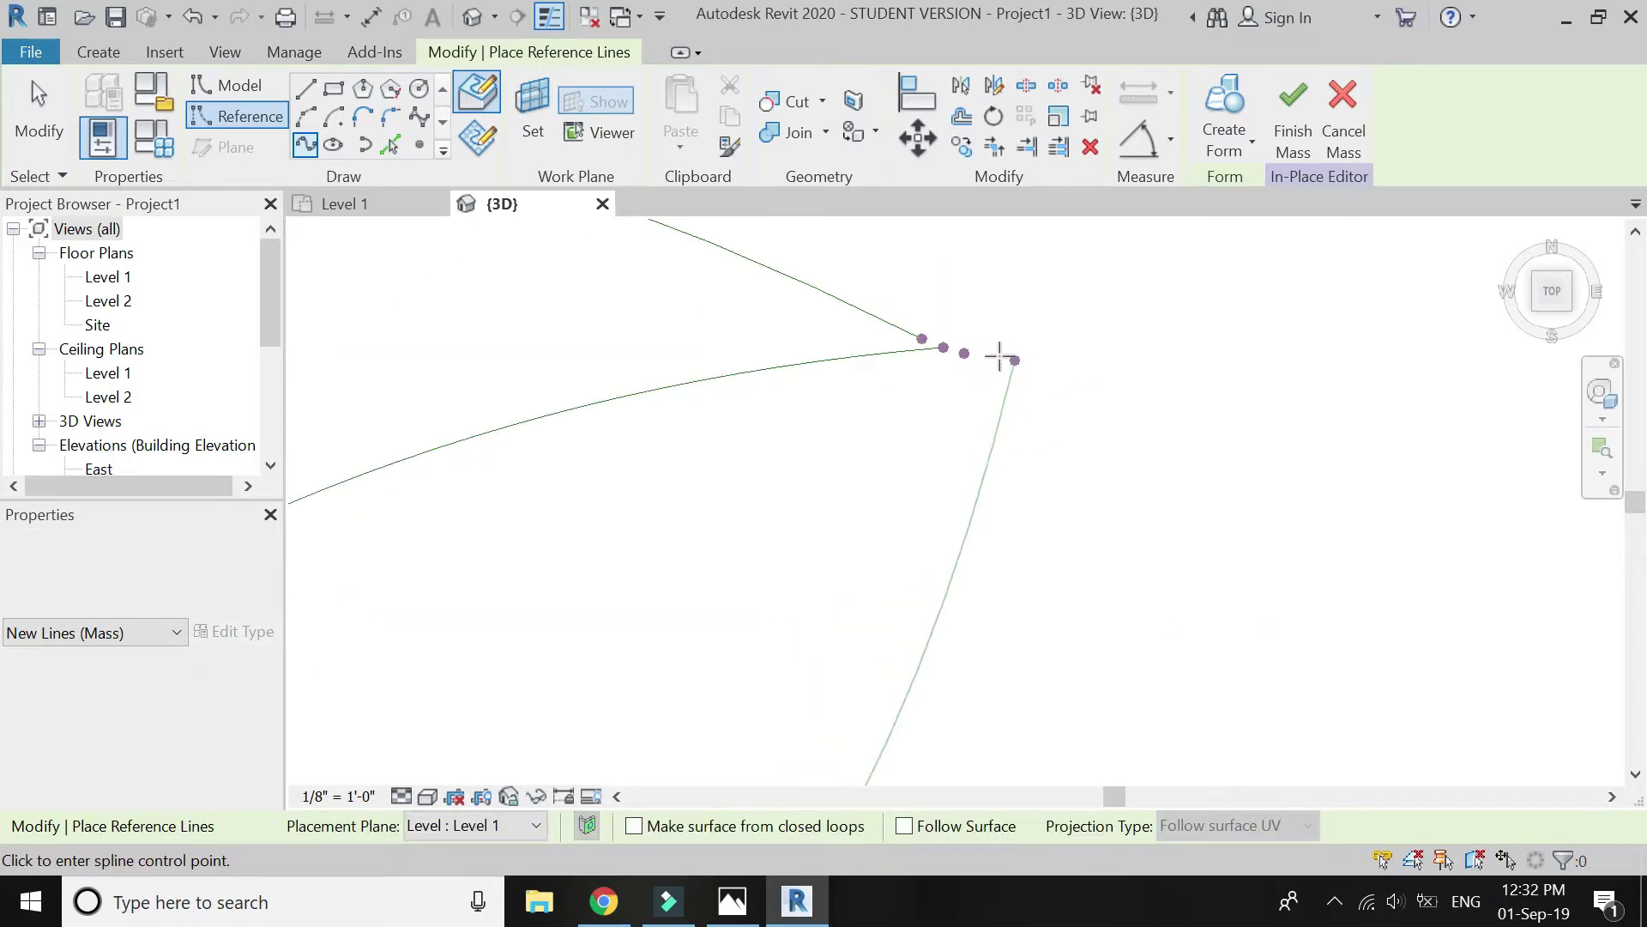
{"action": "left_click", "coordinate": [933, 350]}
{"action": "scroll", "coordinate": [1257, 434], "scroll_direction": "down", "scroll_amount": 4}
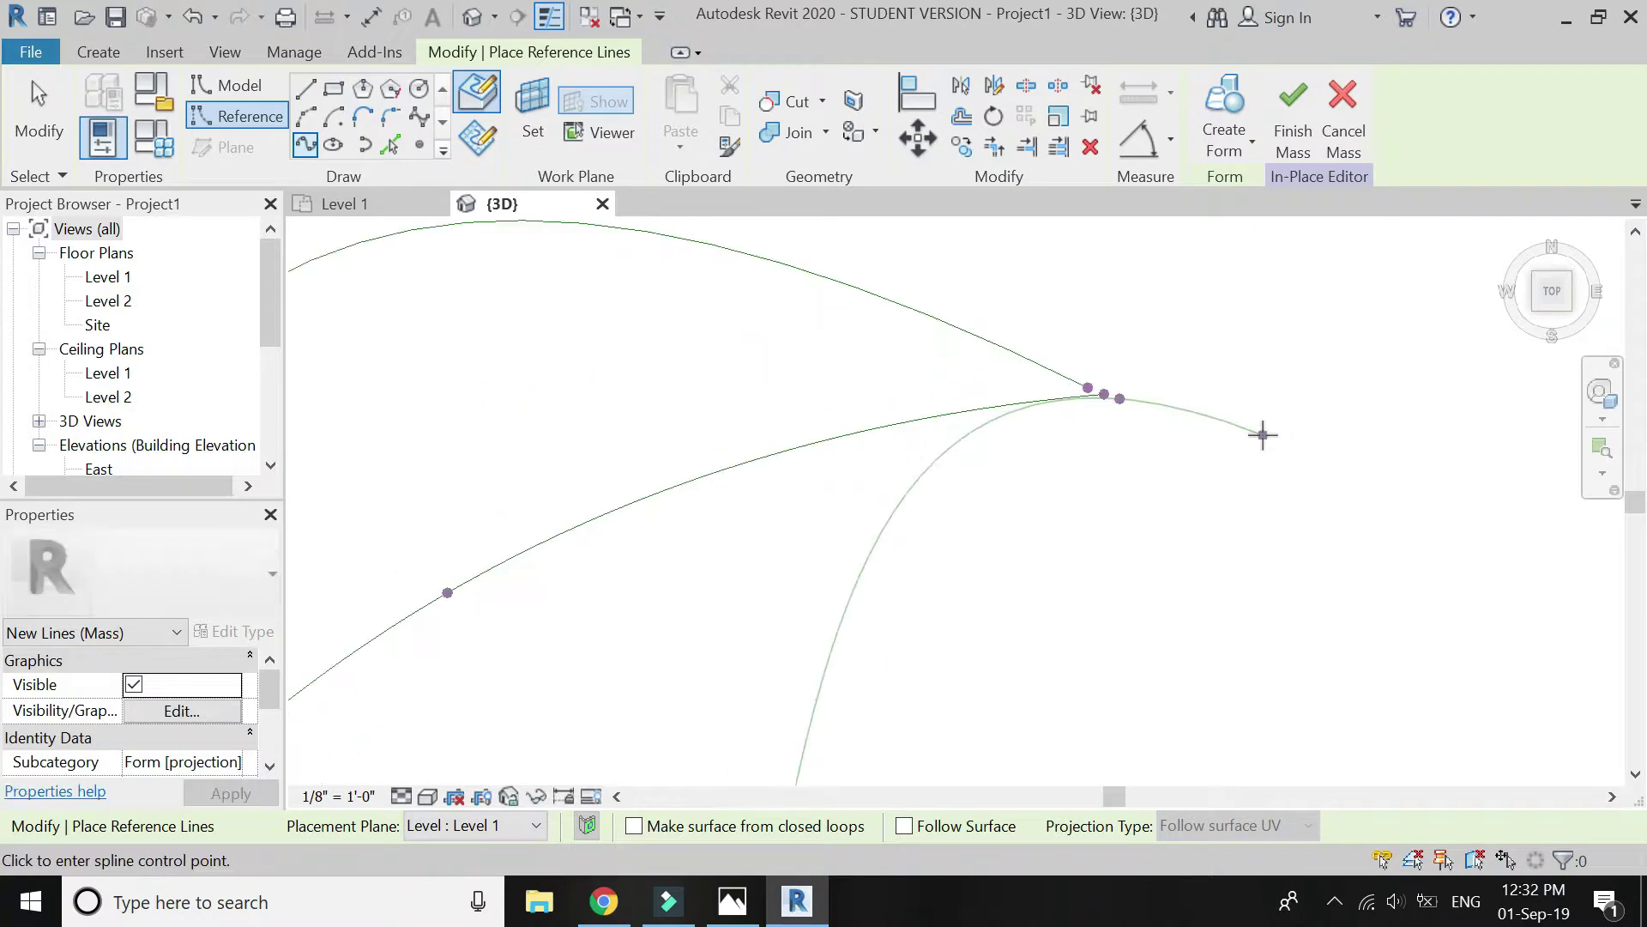
{"action": "key", "text": "Escape"}
Draw a straight reference line between the two supports' outermost points, closing the outer spline
{"action": "left_click", "coordinate": [309, 93]}
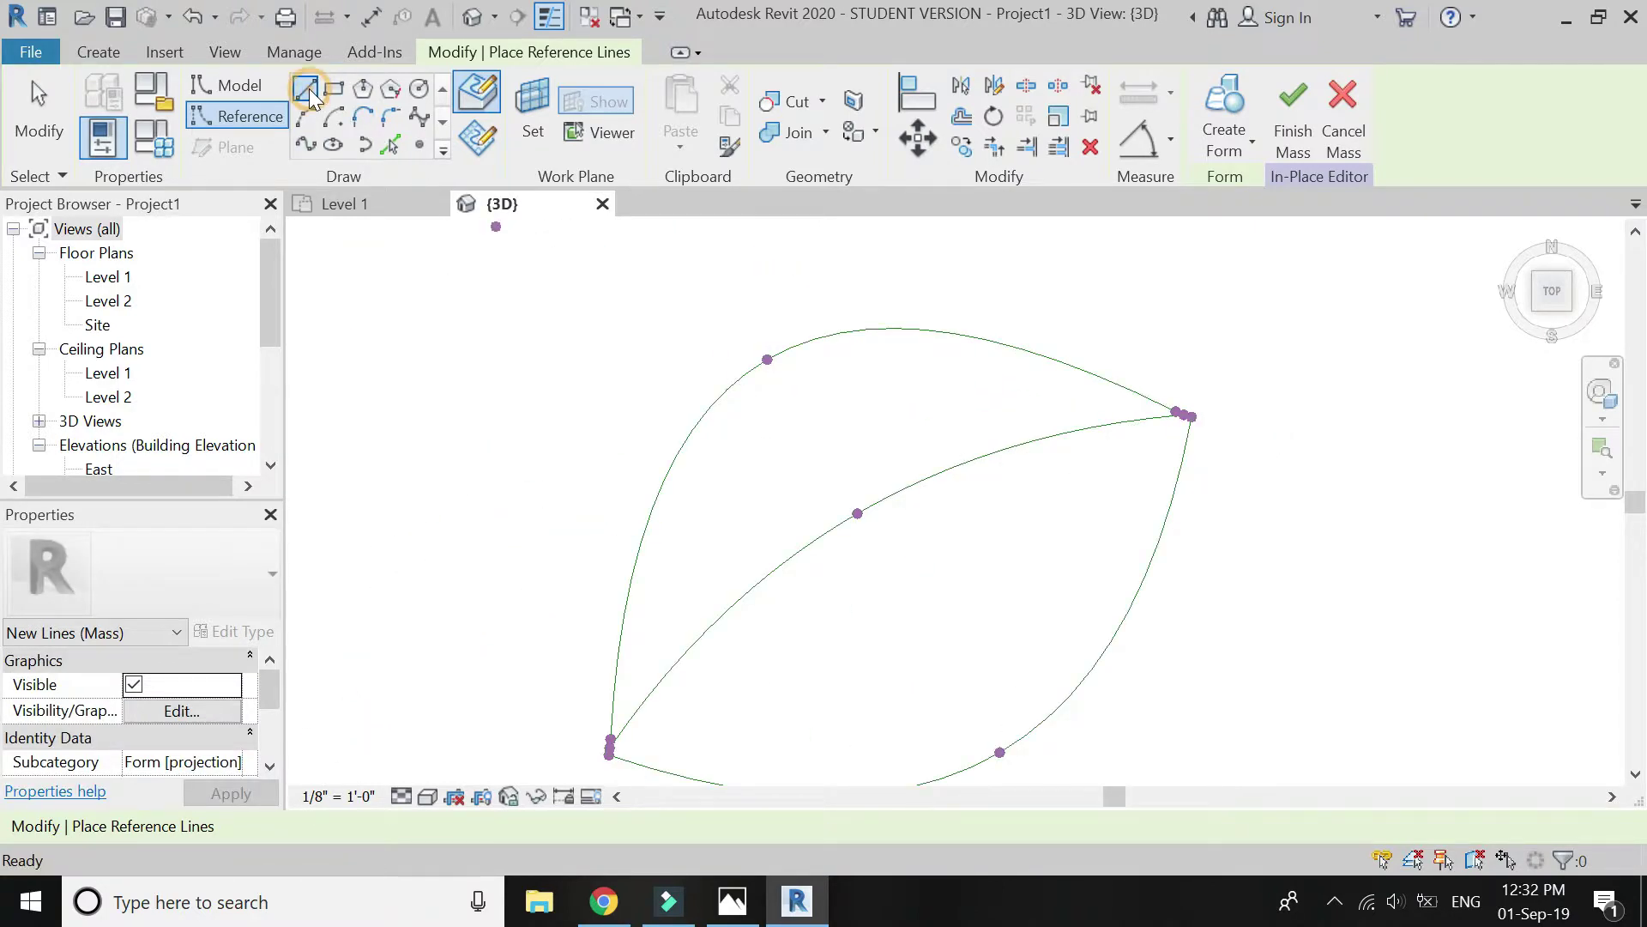
{"action": "left_click", "coordinate": [903, 825]}
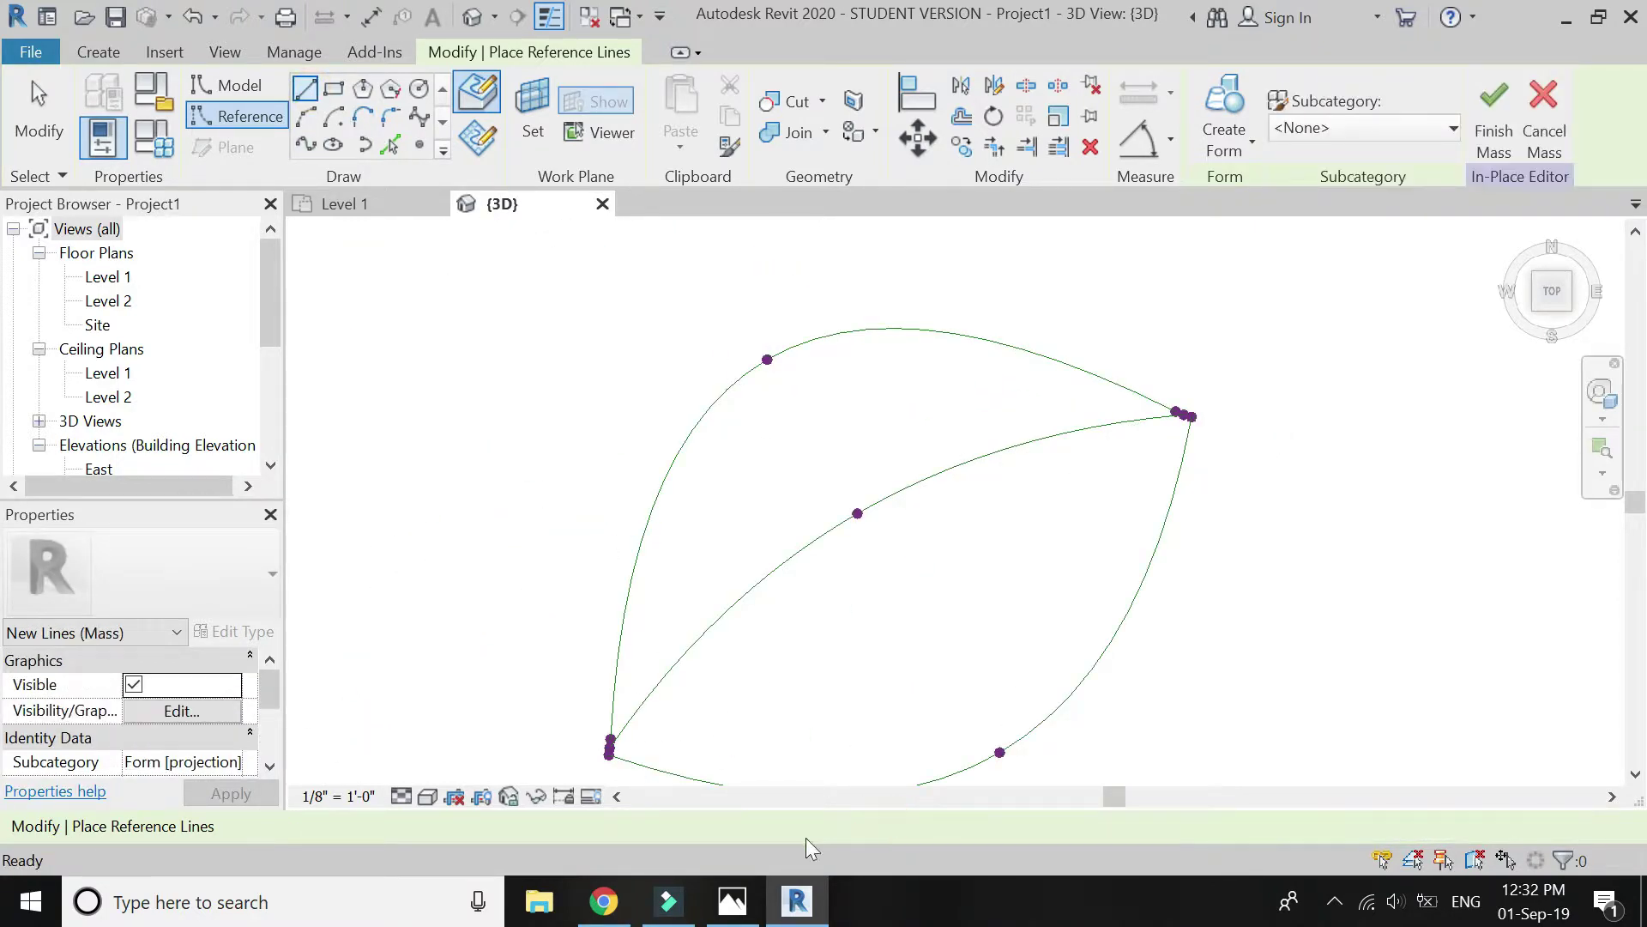
{"action": "scroll", "coordinate": [644, 759], "scroll_direction": "up", "scroll_amount": 4}
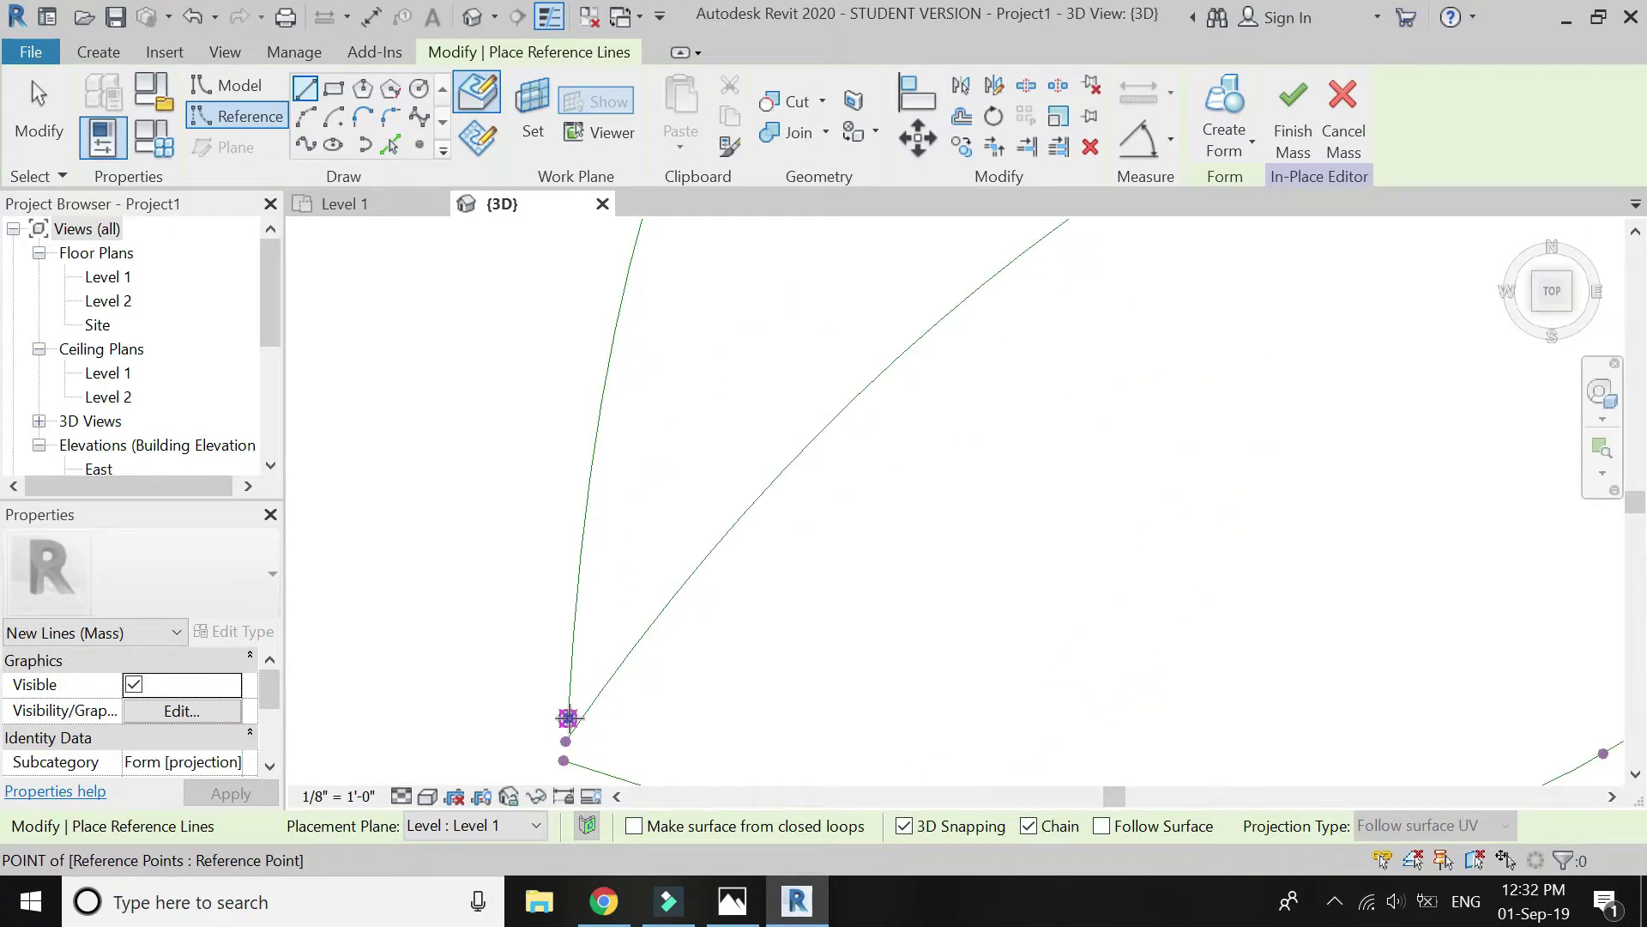
{"action": "scroll", "coordinate": [456, 750], "scroll_direction": "down", "scroll_amount": 4}
{"action": "scroll", "coordinate": [1257, 311], "scroll_direction": "up", "scroll_amount": 4}
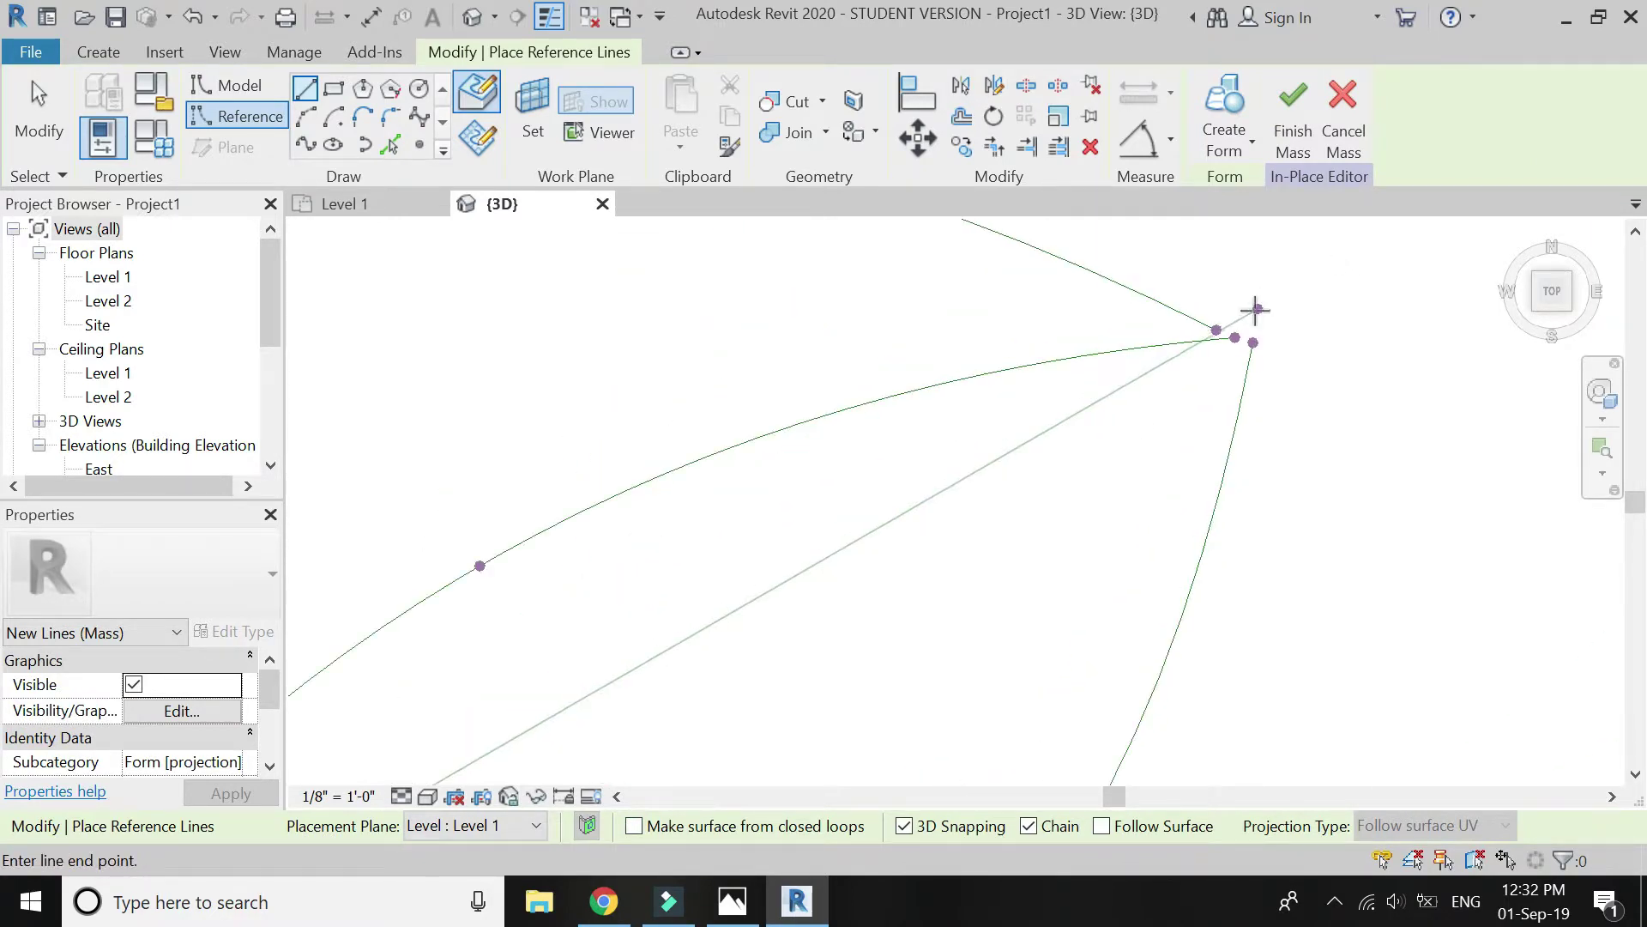
{"action": "left_click", "coordinate": [1176, 347]}
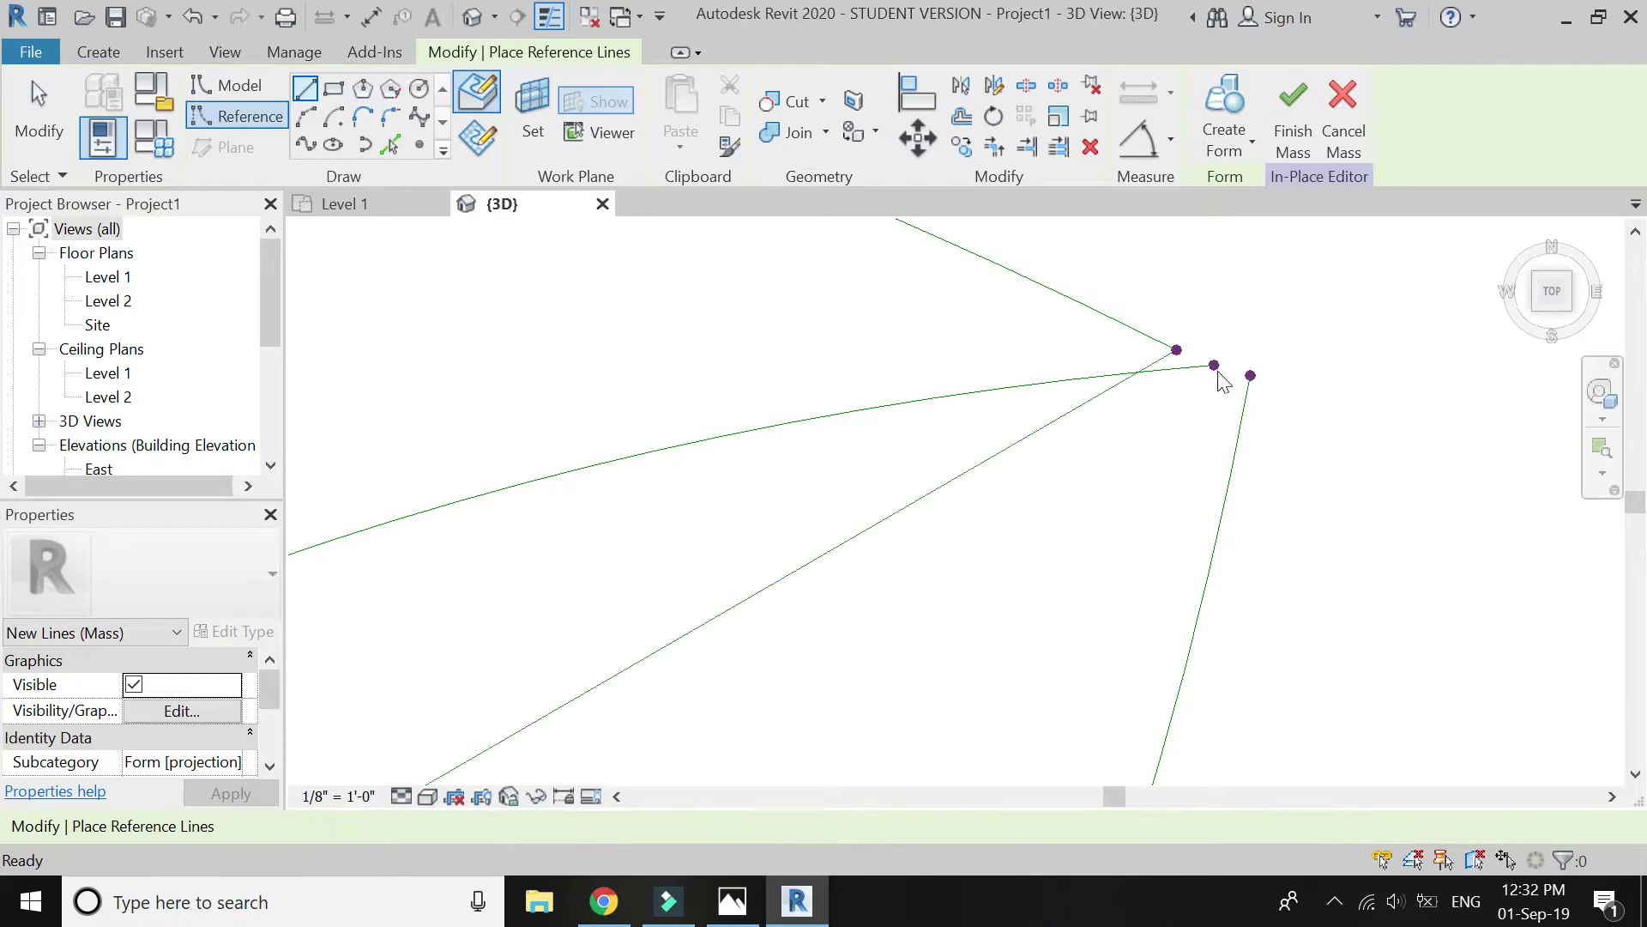
Draw a straight reference line between the two supports' middle points, closing the middle spline
{"action": "left_click", "coordinate": [1218, 367]}
{"action": "scroll", "coordinate": [1370, 263], "scroll_direction": "down", "scroll_amount": 4}
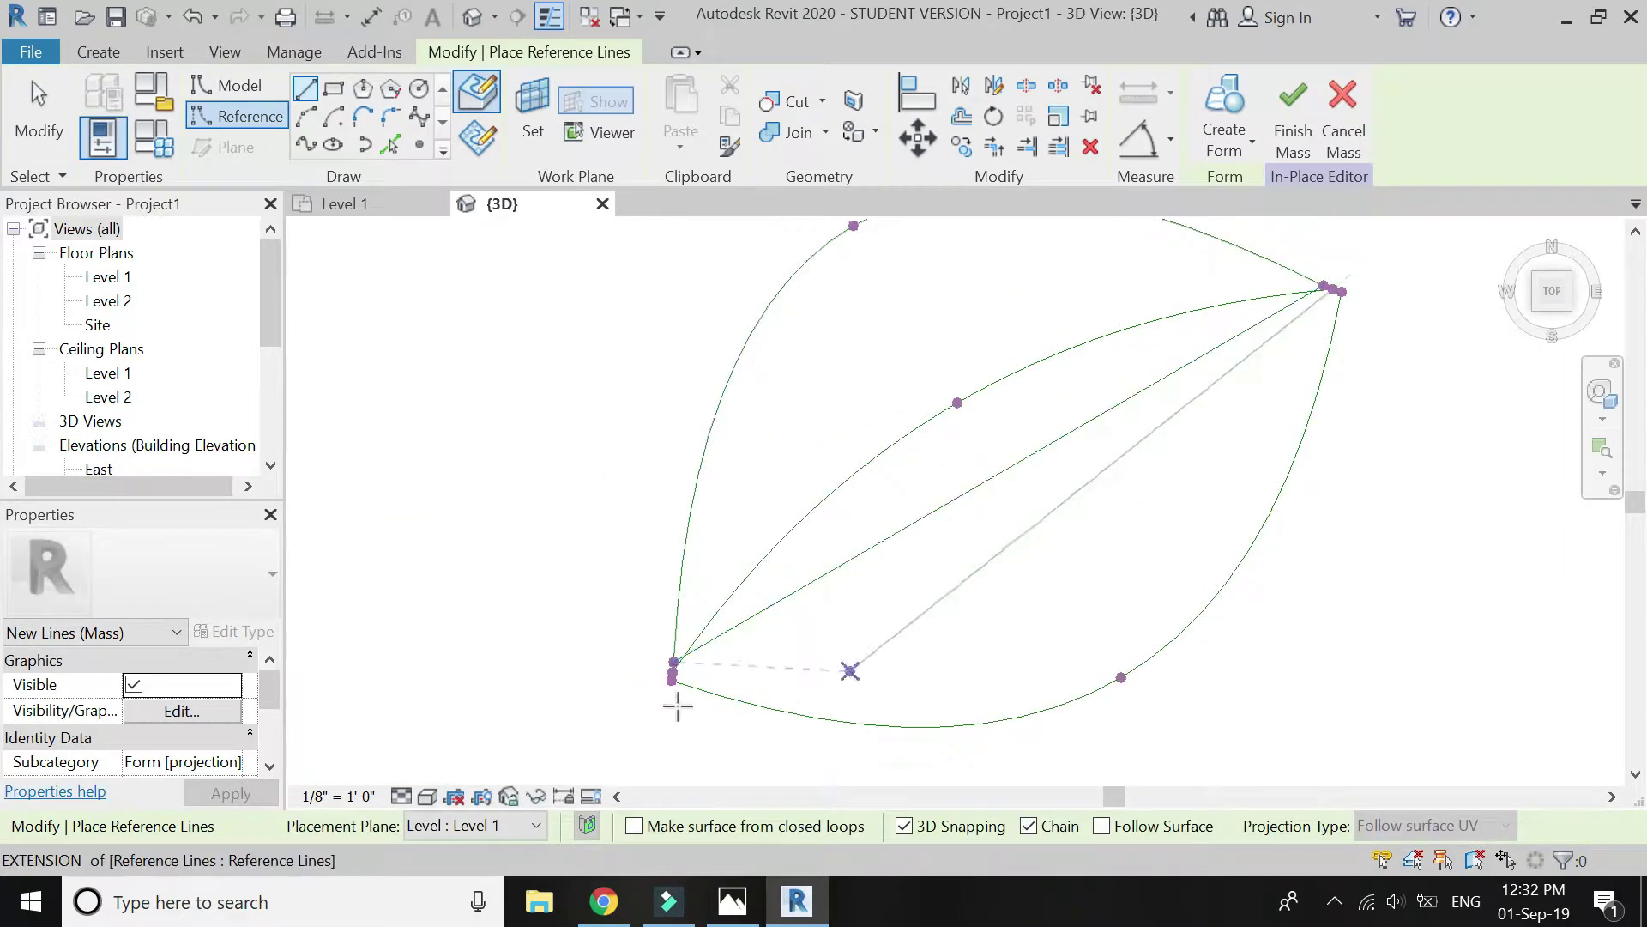
{"action": "scroll", "coordinate": [668, 671], "scroll_direction": "up", "scroll_amount": 4}
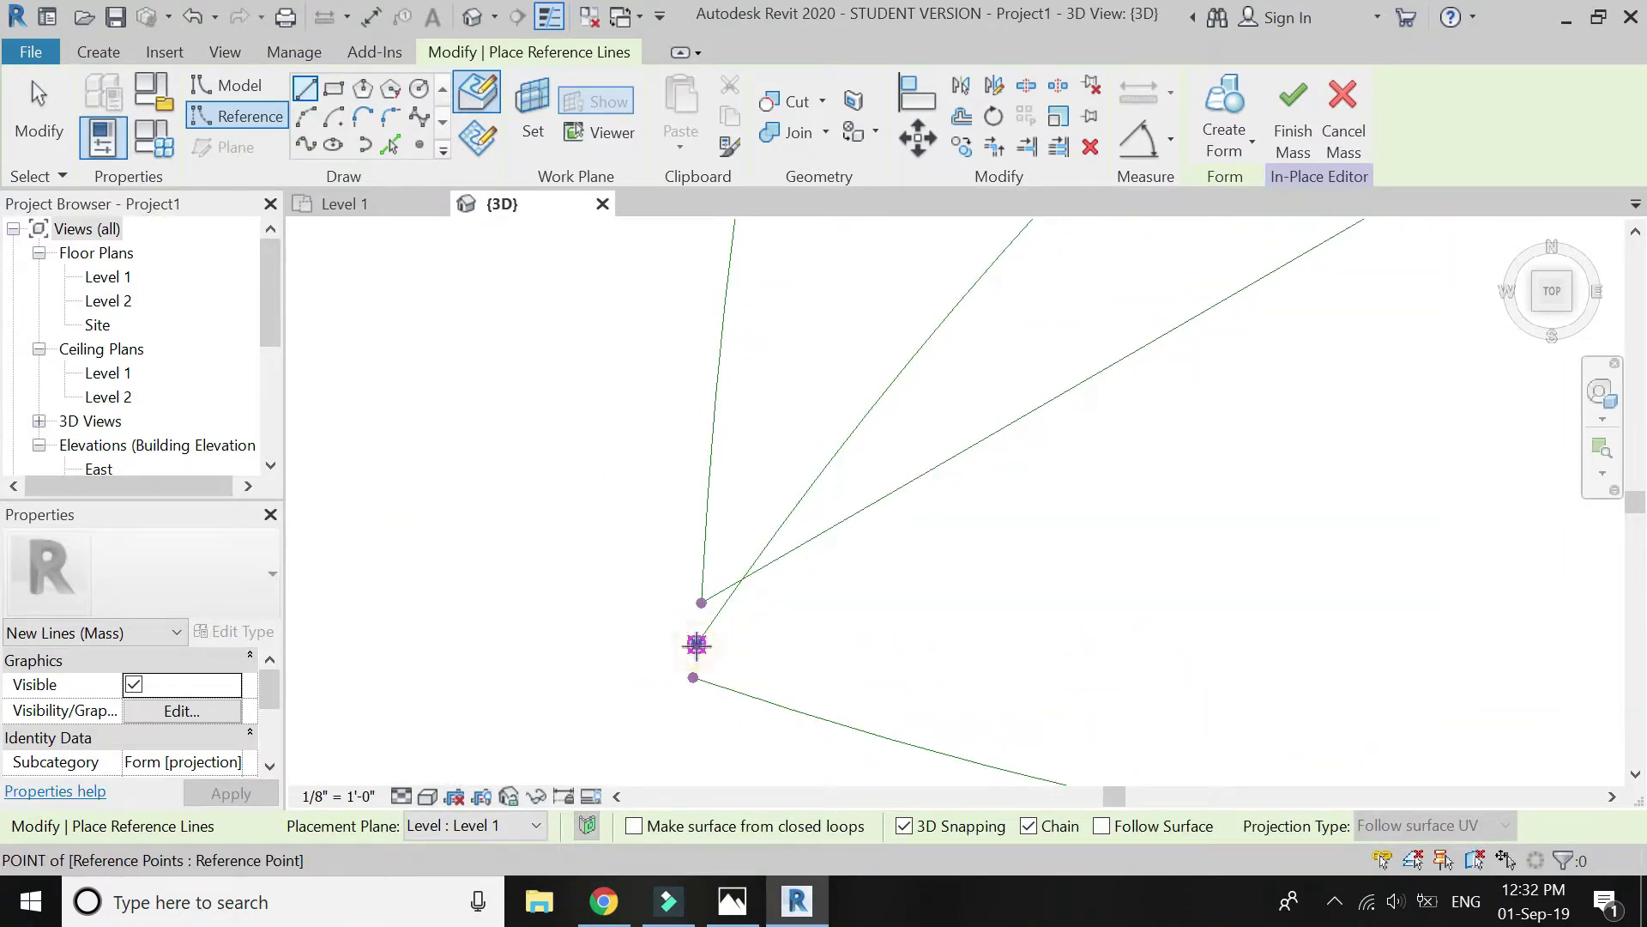
{"action": "left_click", "coordinate": [693, 678]}
Draw a straight reference line between the two supports' innermost points to close the inner spline, ending the line command
{"action": "scroll", "coordinate": [585, 758], "scroll_direction": "down", "scroll_amount": 5}
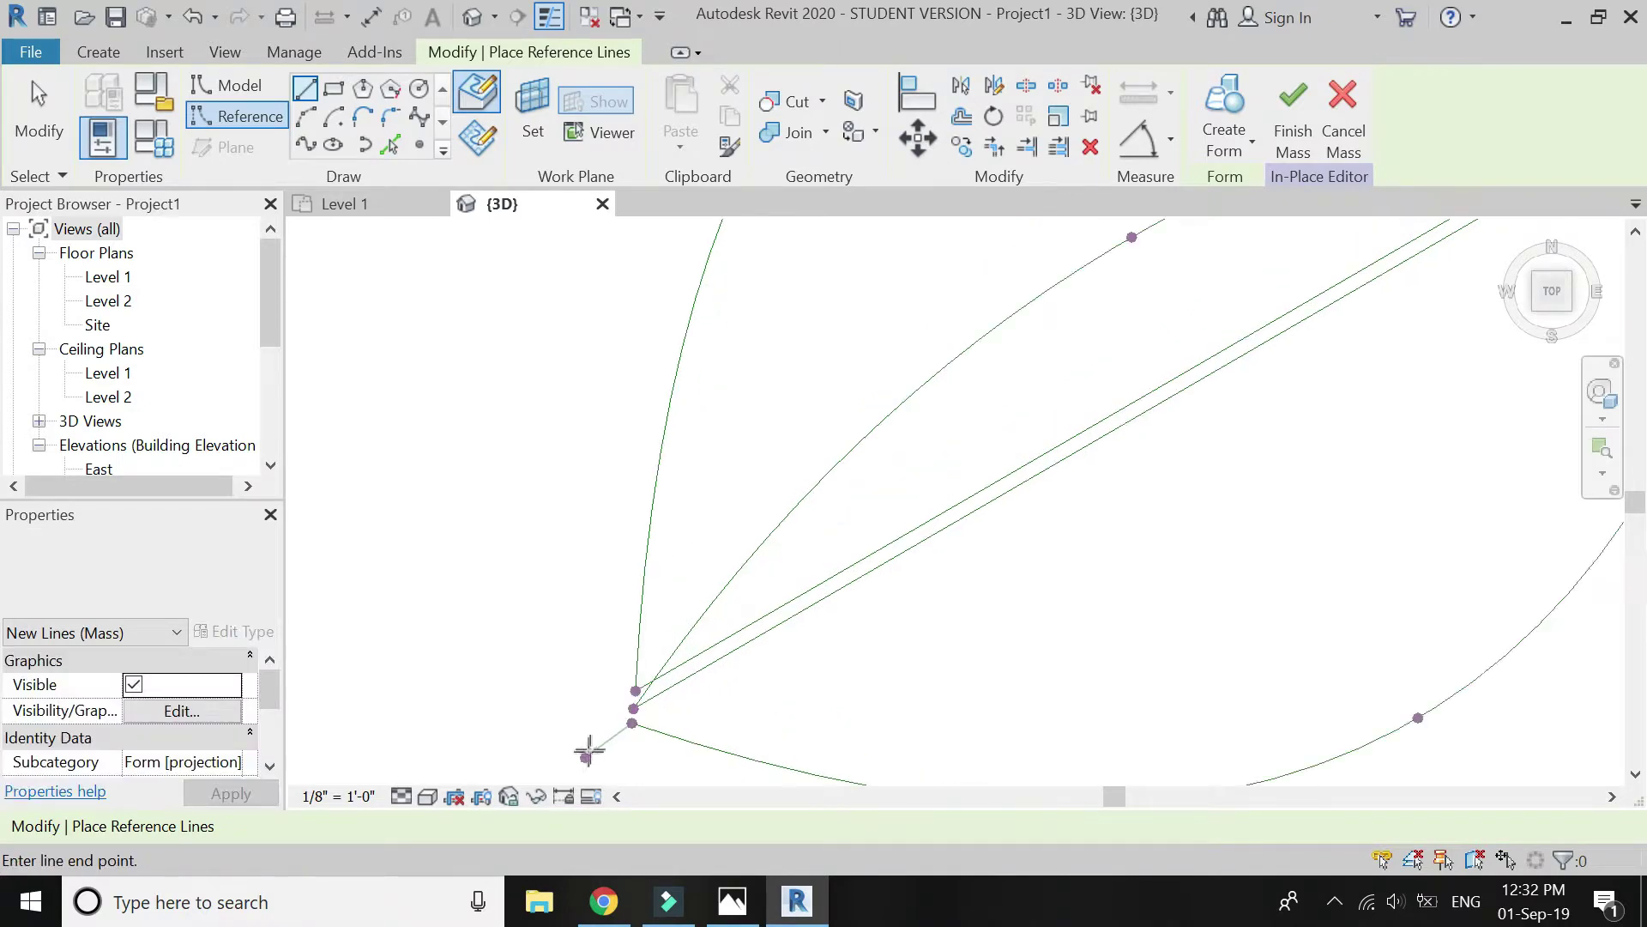
{"action": "scroll", "coordinate": [1042, 478], "scroll_direction": "up", "scroll_amount": 3}
{"action": "scroll", "coordinate": [1061, 473], "scroll_direction": "up", "scroll_amount": 3}
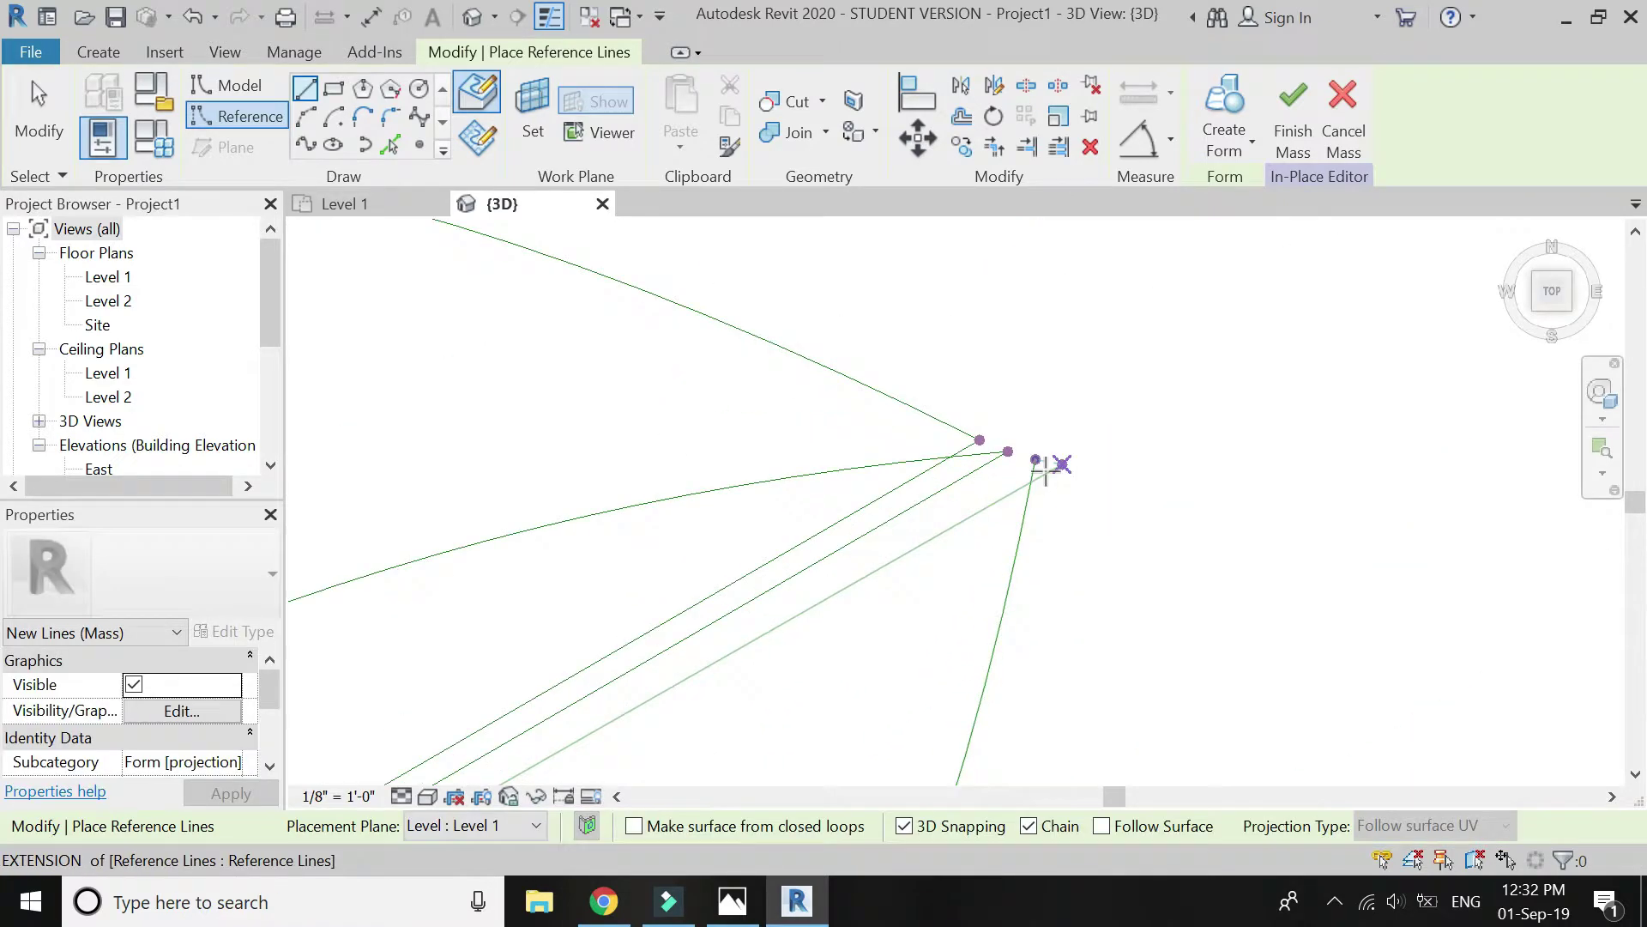
{"action": "left_click", "coordinate": [1023, 451]}
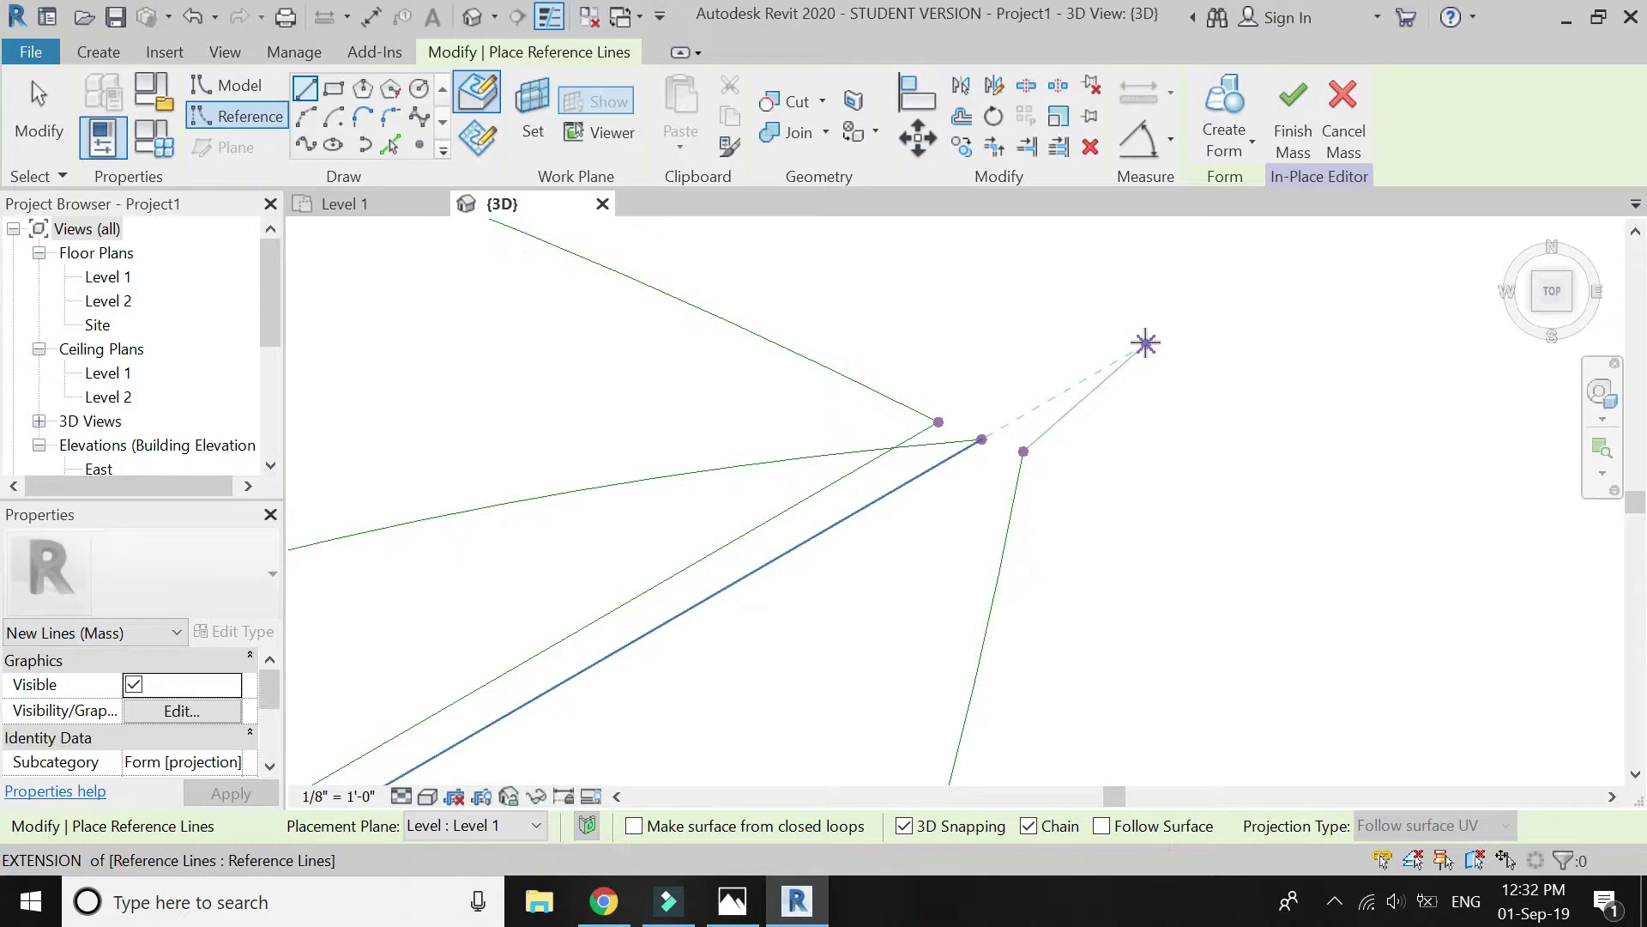
{"action": "scroll", "coordinate": [1147, 348], "scroll_direction": "down", "scroll_amount": 2}
{"action": "key", "text": "Escape"}
{"action": "key", "text": "Escape"}
In an isometric view, select all three closed loops of splines and lines and create a solid form from them
{"action": "scroll", "coordinate": [1146, 355], "scroll_direction": "down", "scroll_amount": 2}
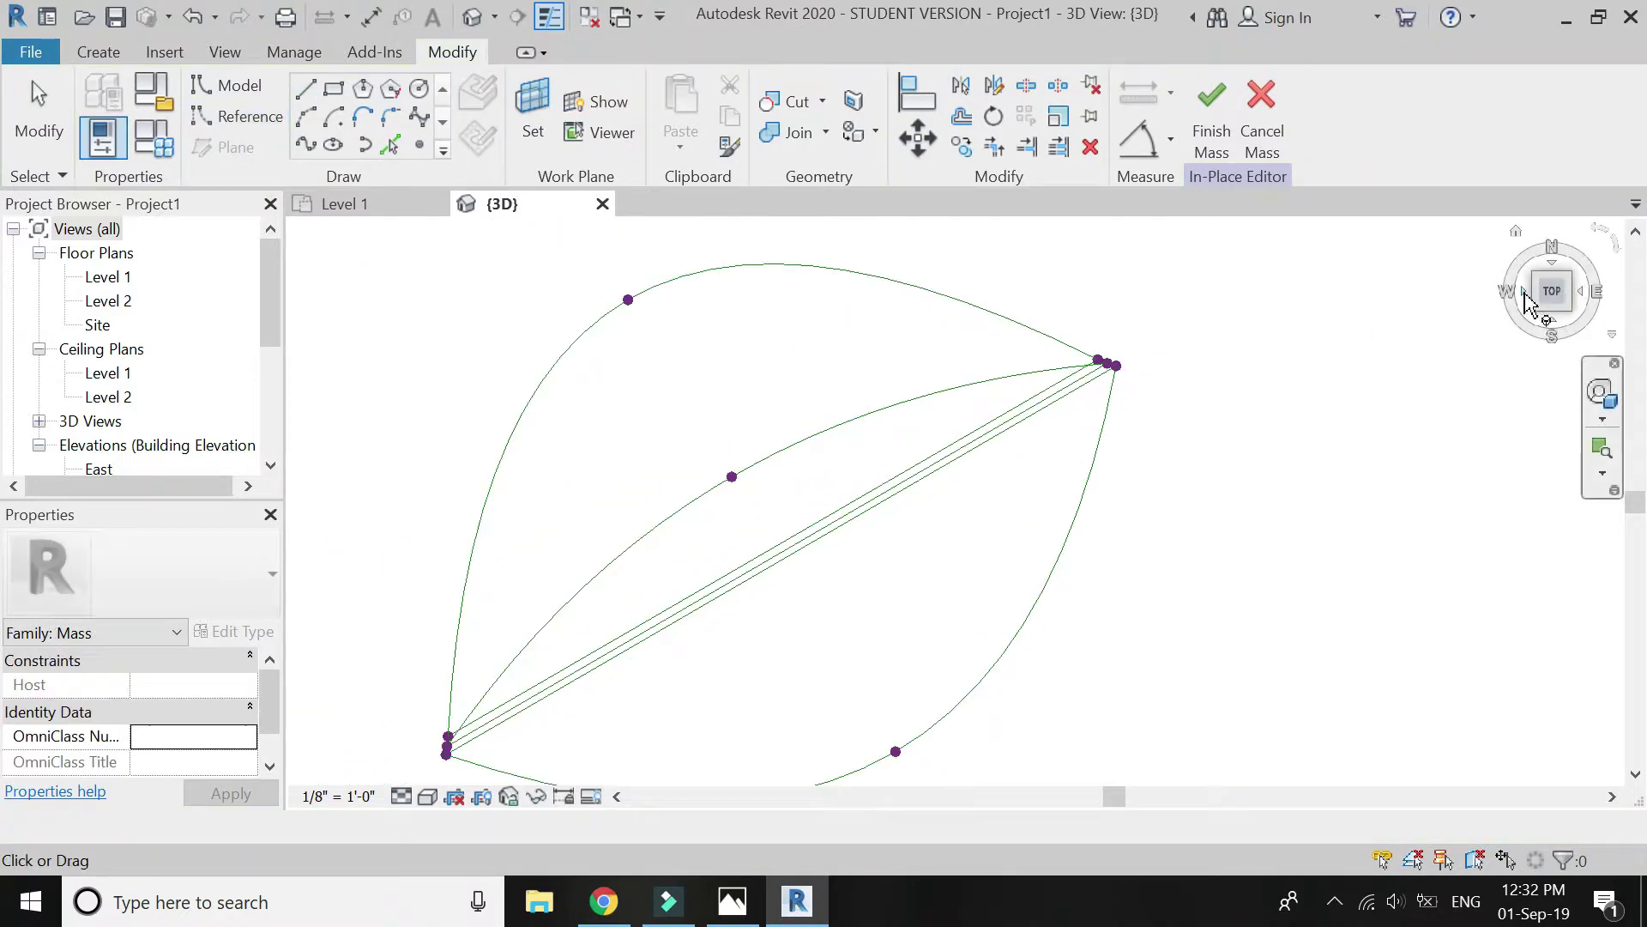
{"action": "left_click", "coordinate": [1537, 314]}
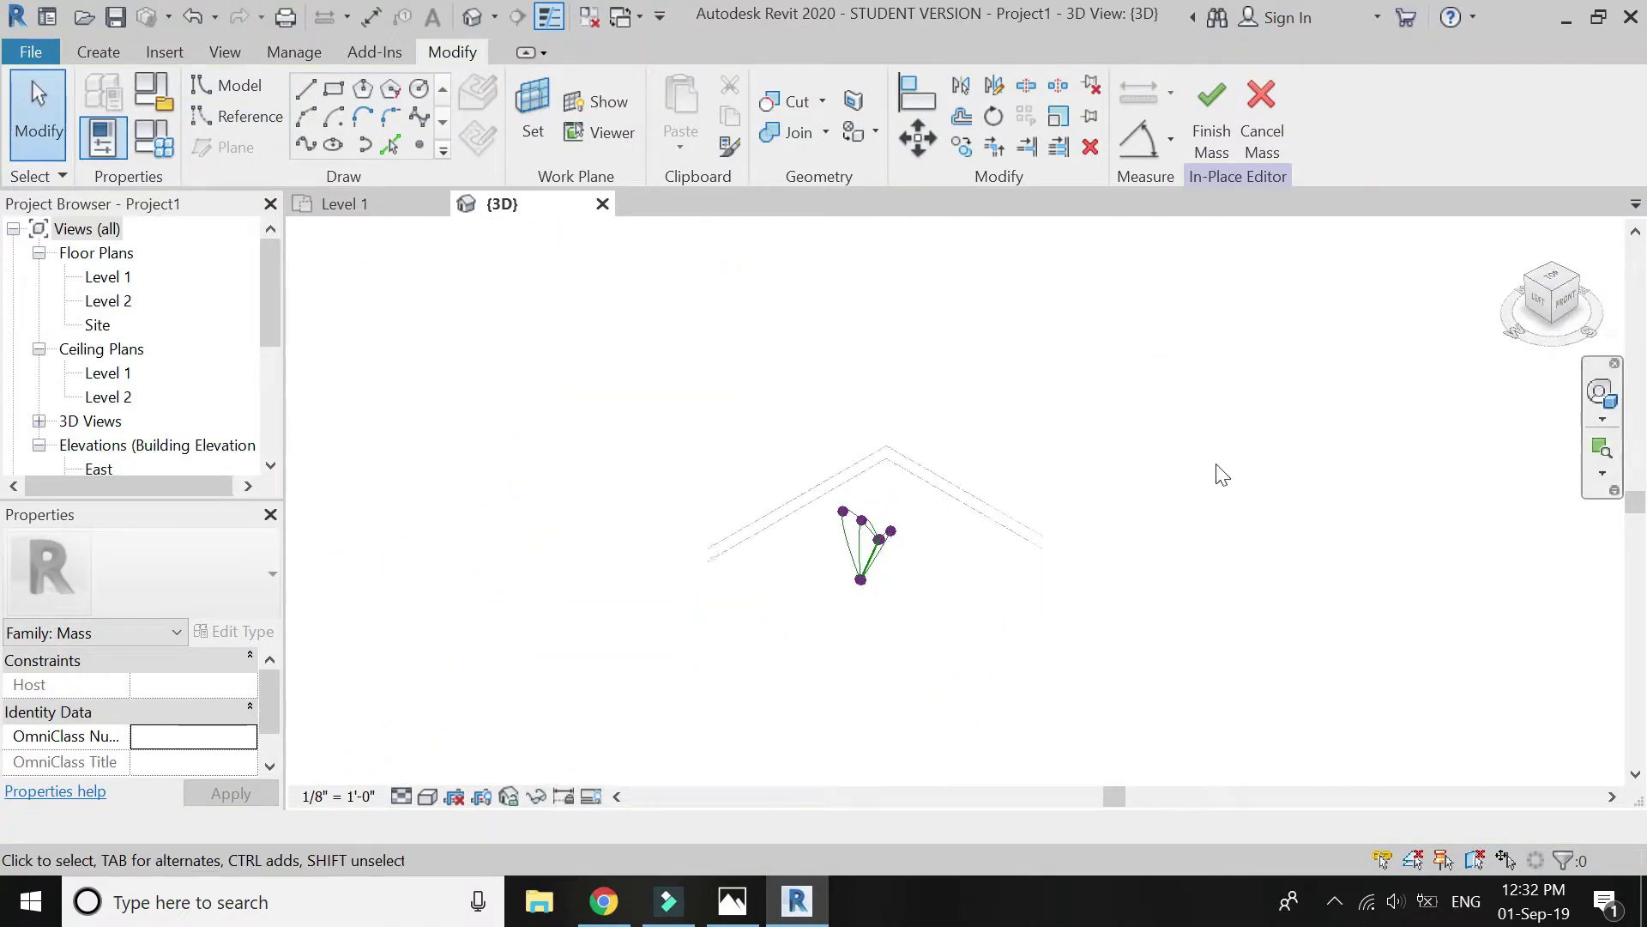
{"action": "scroll", "coordinate": [898, 542], "scroll_direction": "up", "scroll_amount": 6}
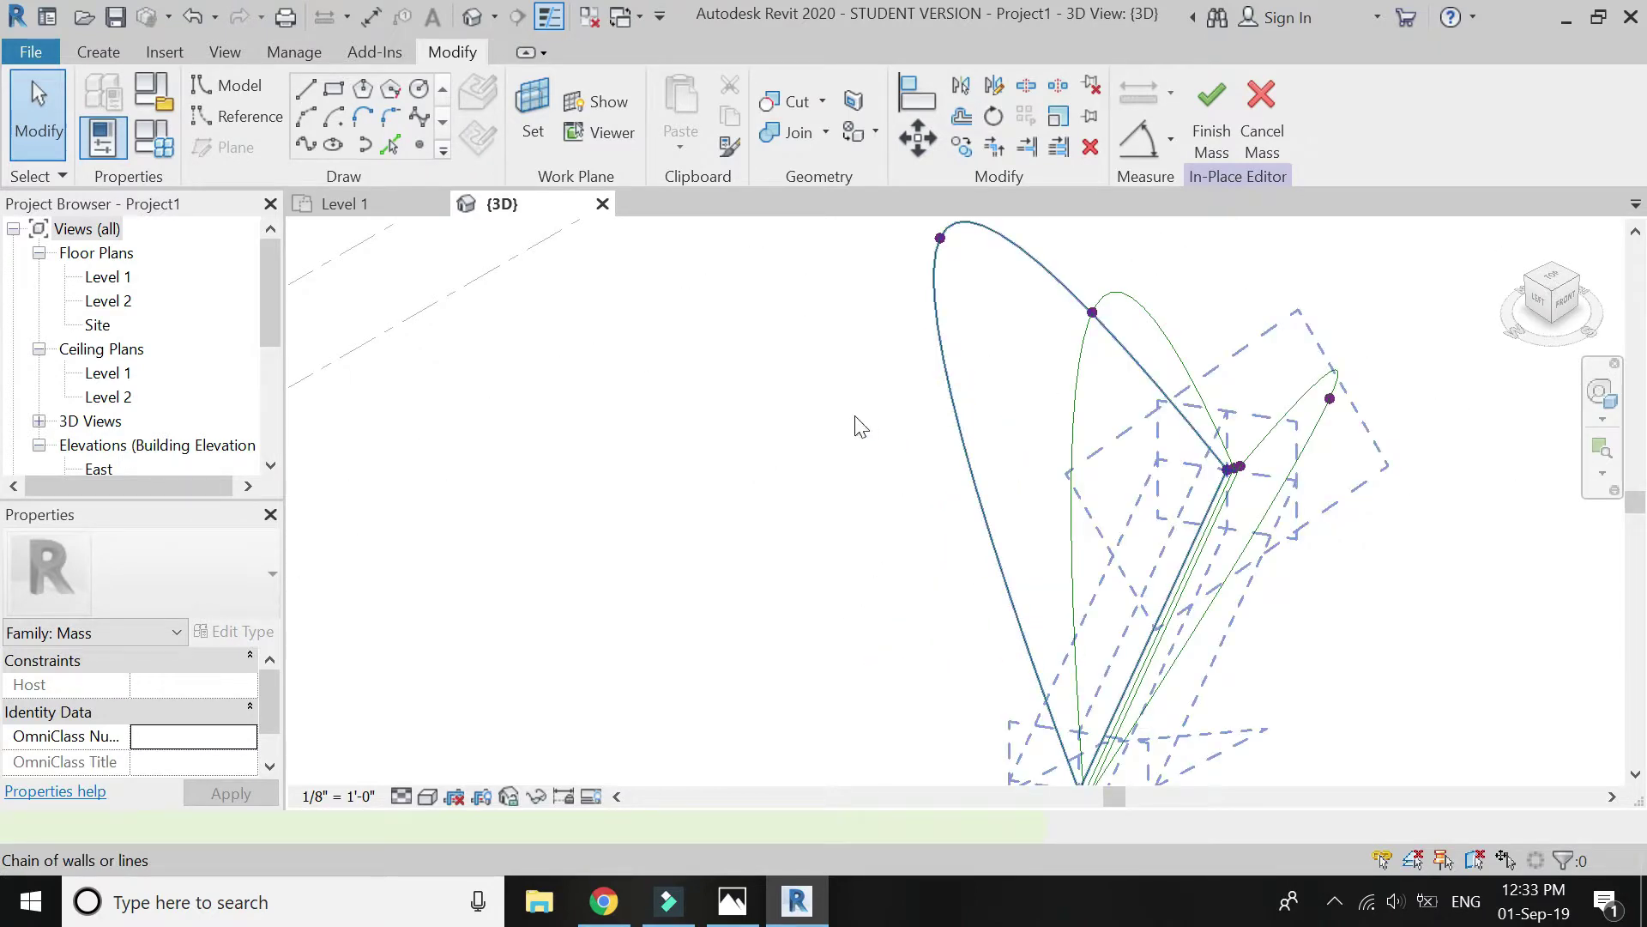
{"action": "key", "text": "Escape"}
{"action": "key", "text": "Tab"}
{"action": "left_click", "coordinate": [1293, 420], "text": "ctrl"}
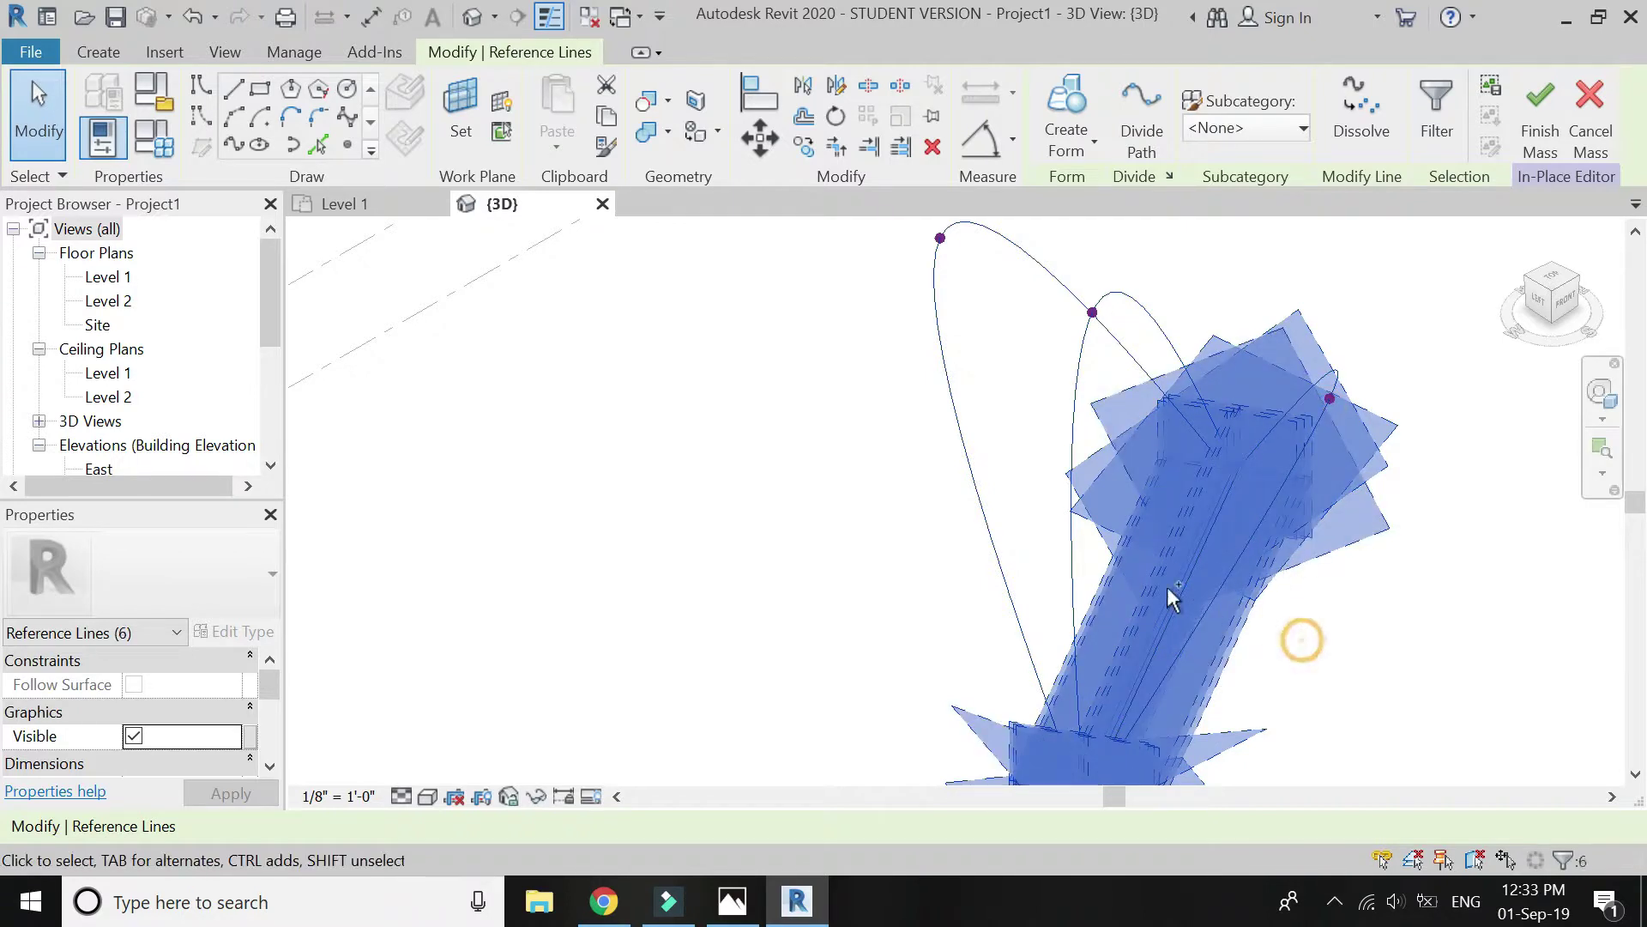
{"action": "left_click", "coordinate": [1086, 122]}
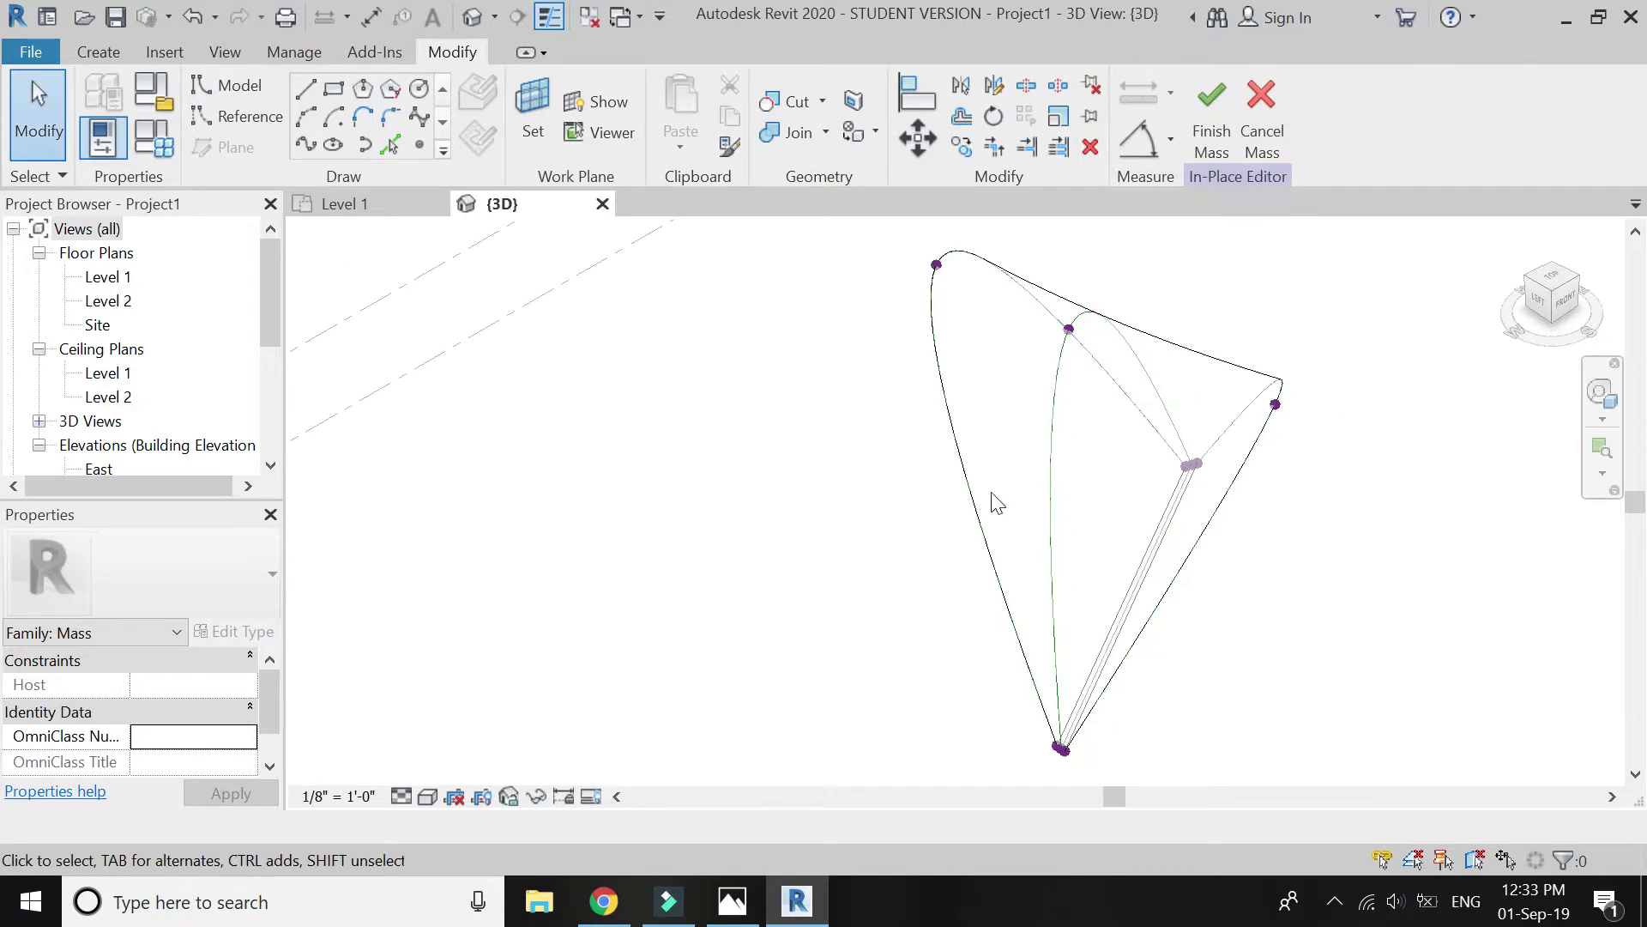
Switch the 3D view to a visual style with coloured surfaces and orbit to a lower angle facing the form's left side
{"action": "left_click", "coordinate": [427, 796]}
{"action": "left_click", "coordinate": [470, 743]}
{"action": "left_click", "coordinate": [1598, 397]}
{"action": "left_click_drag", "start_coordinate": [1468, 339], "coordinate": [1068, 436]}
{"action": "left_click", "coordinate": [1095, 463]}
{"action": "left_click_drag", "start_coordinate": [1082, 556], "coordinate": [1154, 513]}
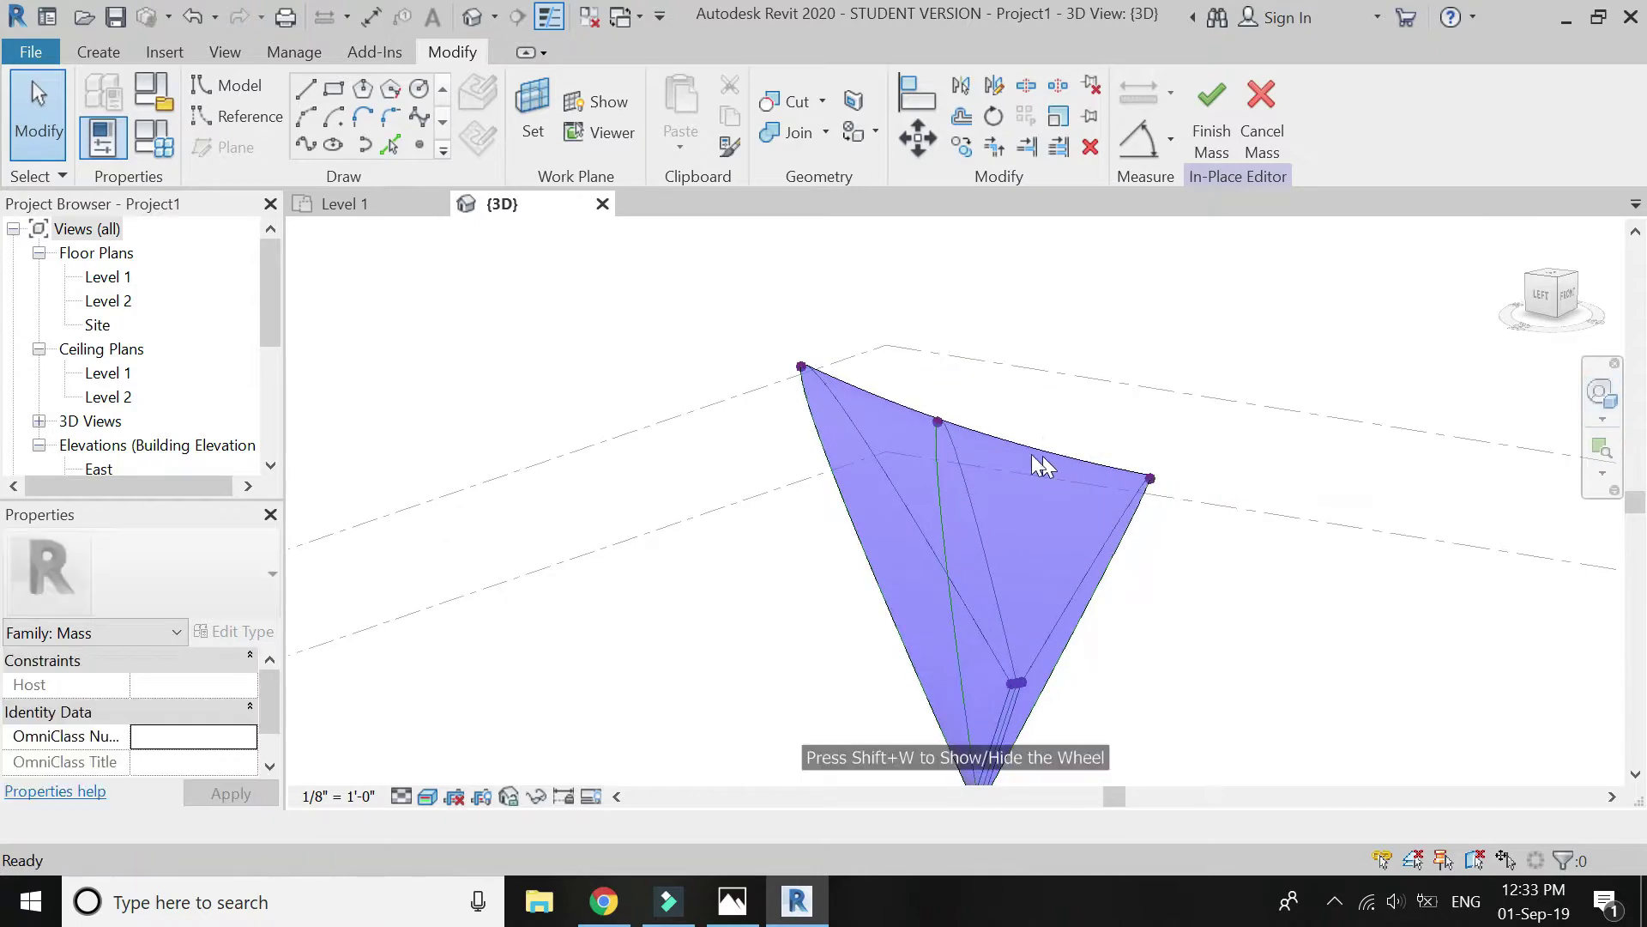
Lower the reference point at the middle of the shell's upper curve slightly along its vertical axis
{"action": "key", "text": "Tab"}
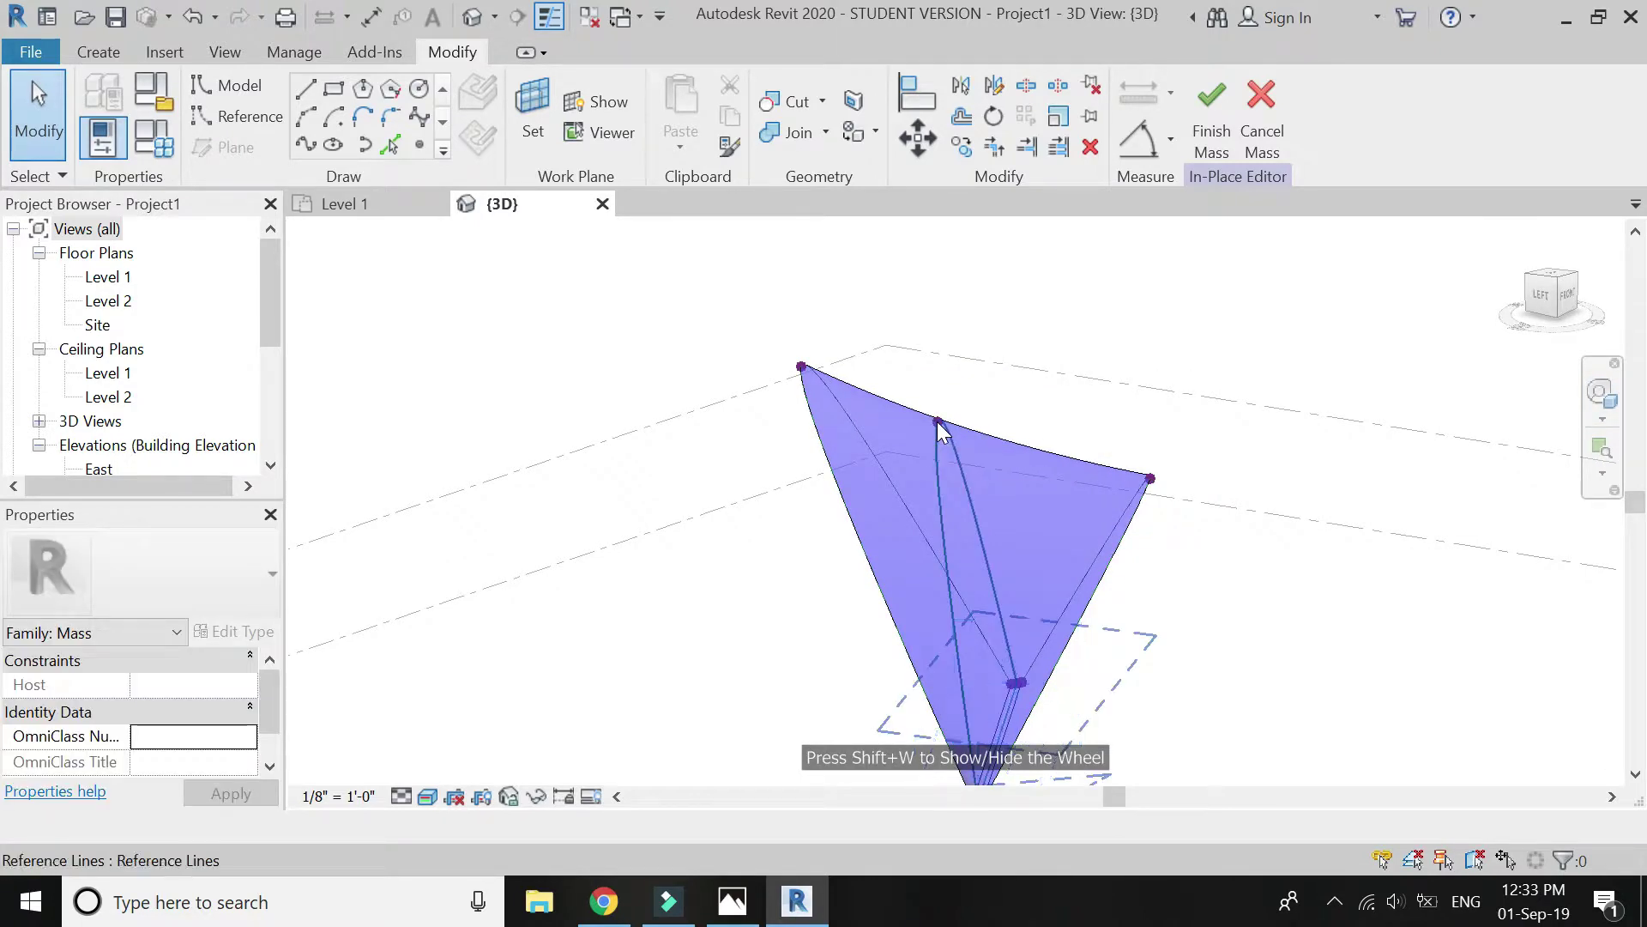
{"action": "left_click", "coordinate": [941, 427]}
{"action": "key", "text": "Escape"}
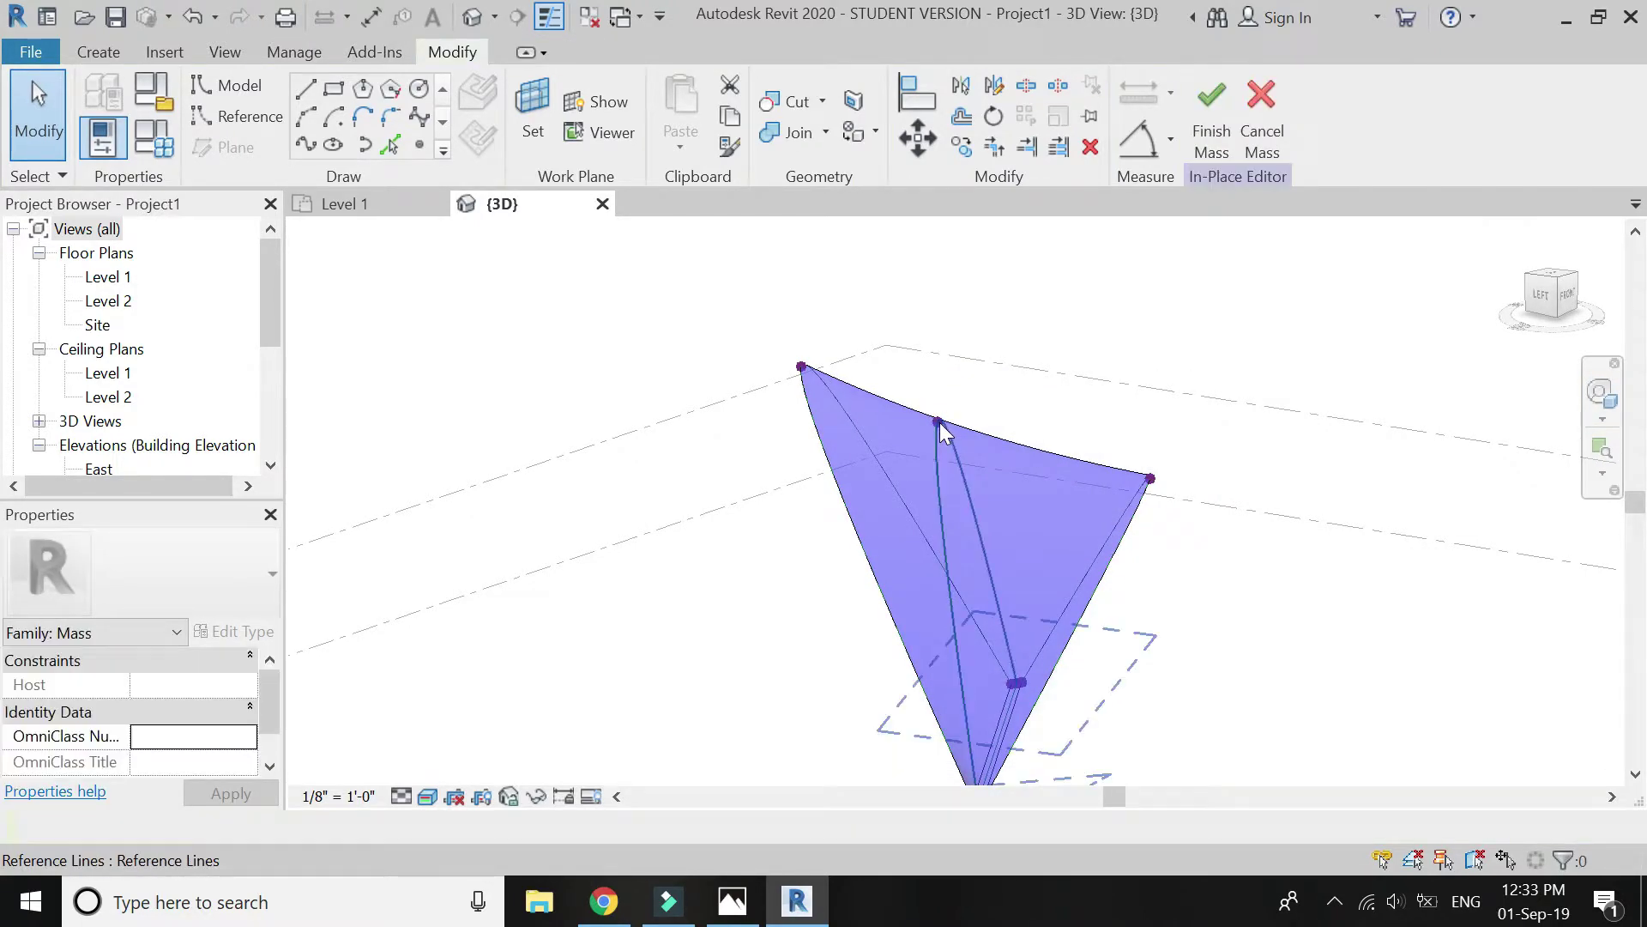
{"action": "left_click", "coordinate": [944, 422]}
{"action": "left_click_drag", "start_coordinate": [945, 369], "coordinate": [944, 403]}
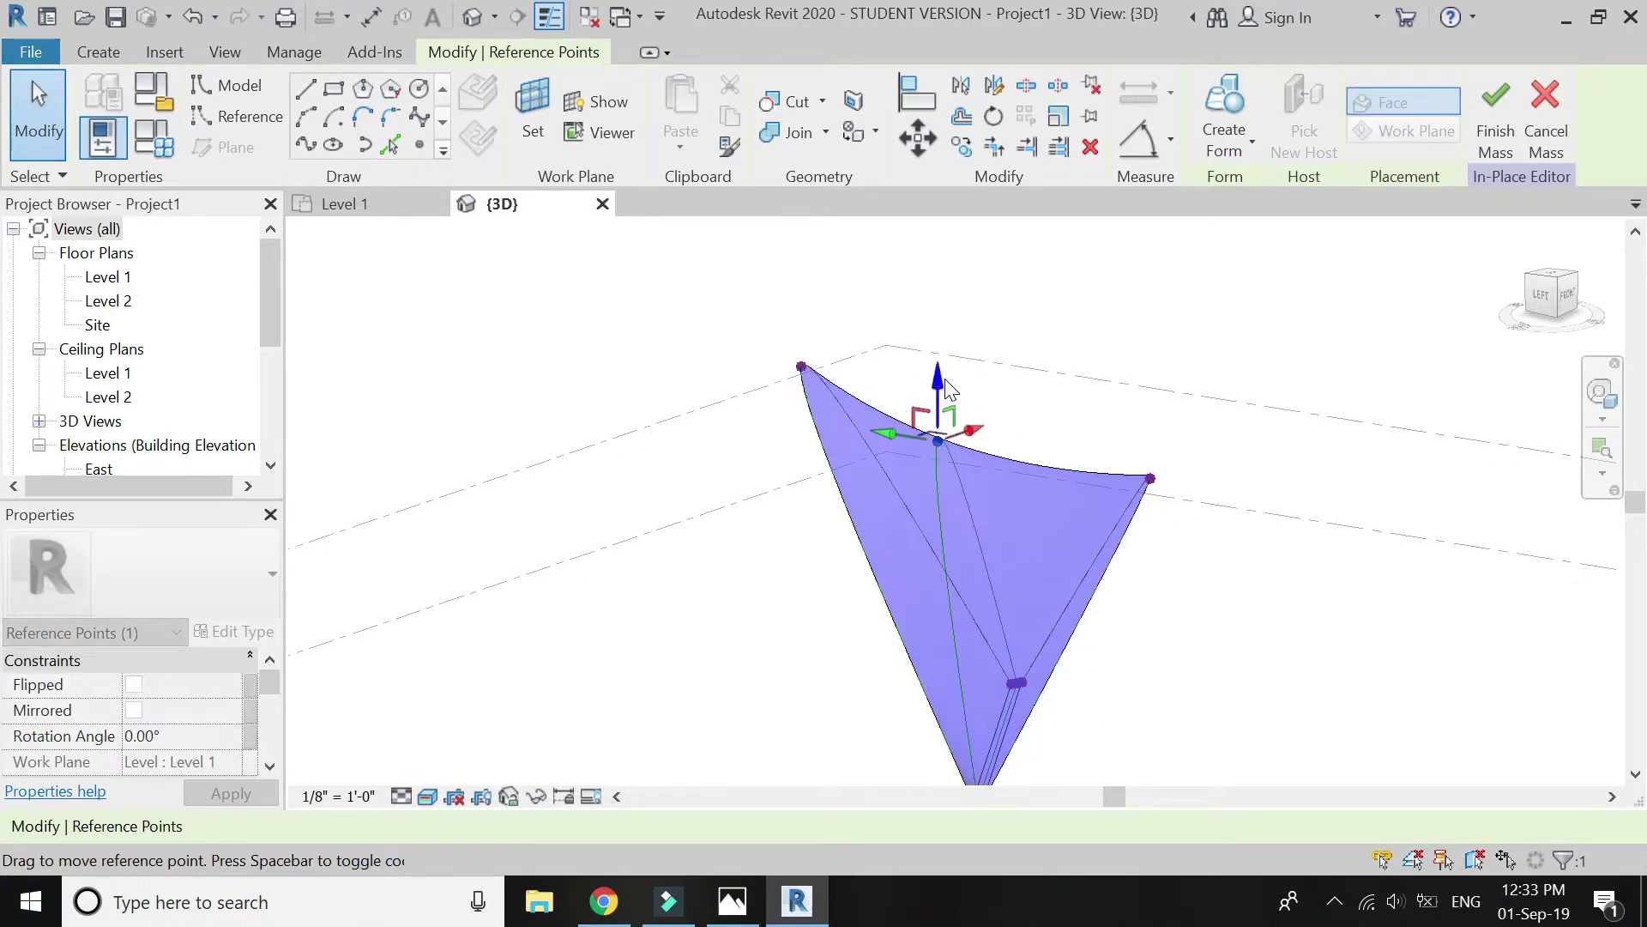
Deselect the reference point and finish the in-place mass
{"action": "left_click", "coordinate": [1497, 447]}
{"action": "key", "text": "shift+w"}
{"action": "left_click", "coordinate": [1351, 373]}
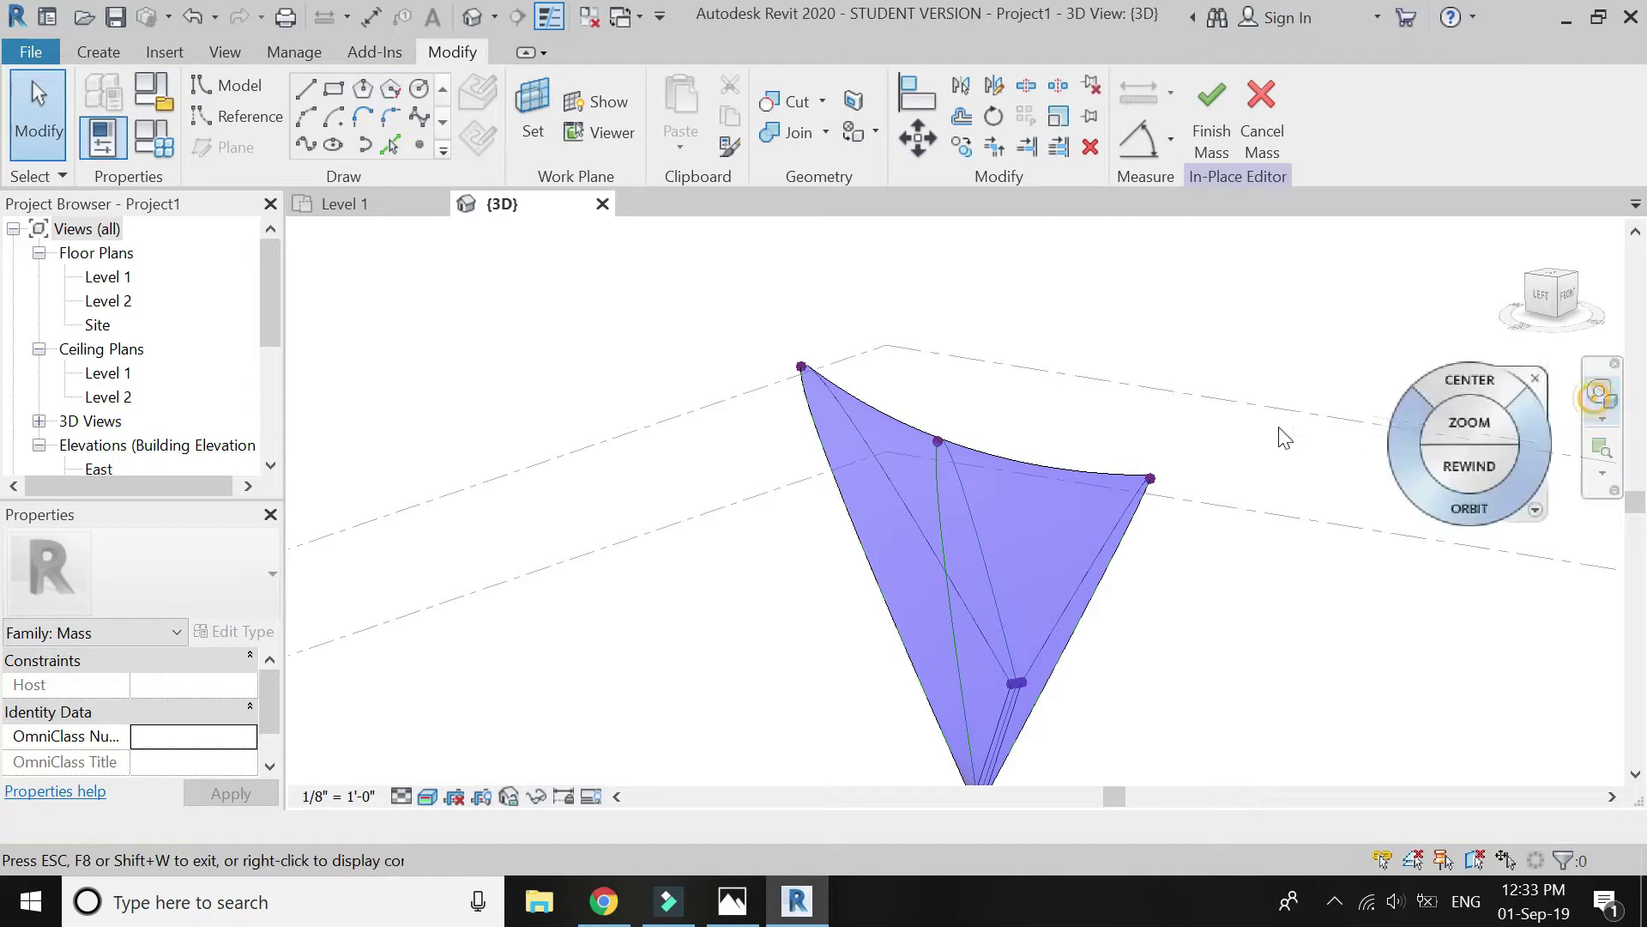
{"action": "left_click", "coordinate": [1001, 480]}
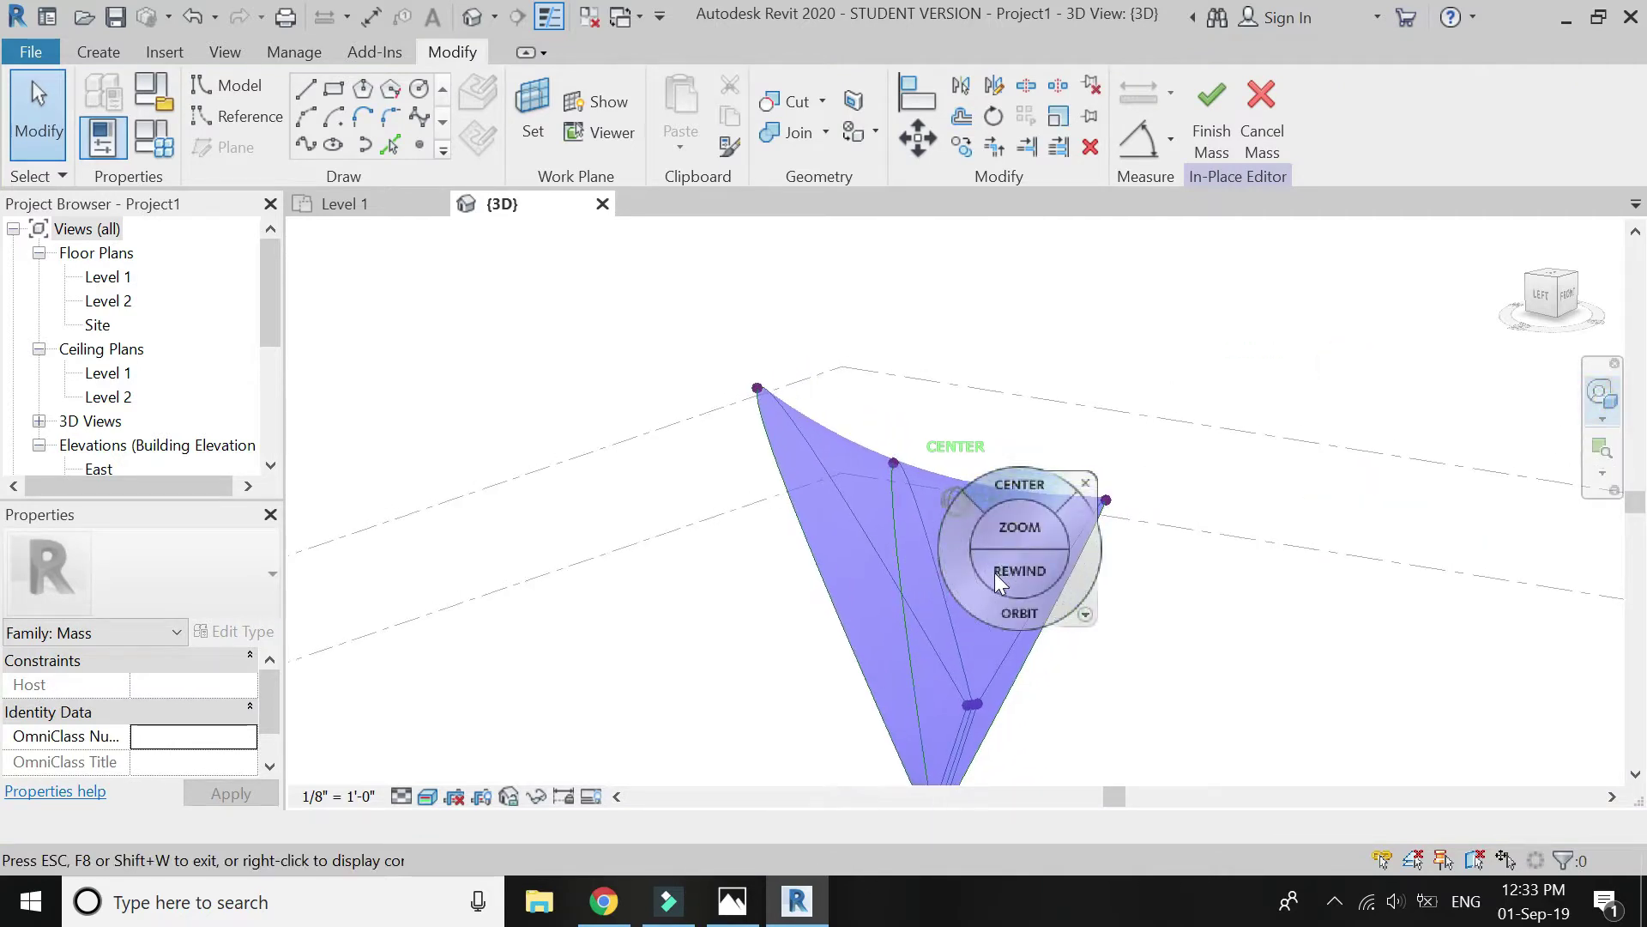
{"action": "left_click_drag", "start_coordinate": [975, 595], "coordinate": [940, 604]}
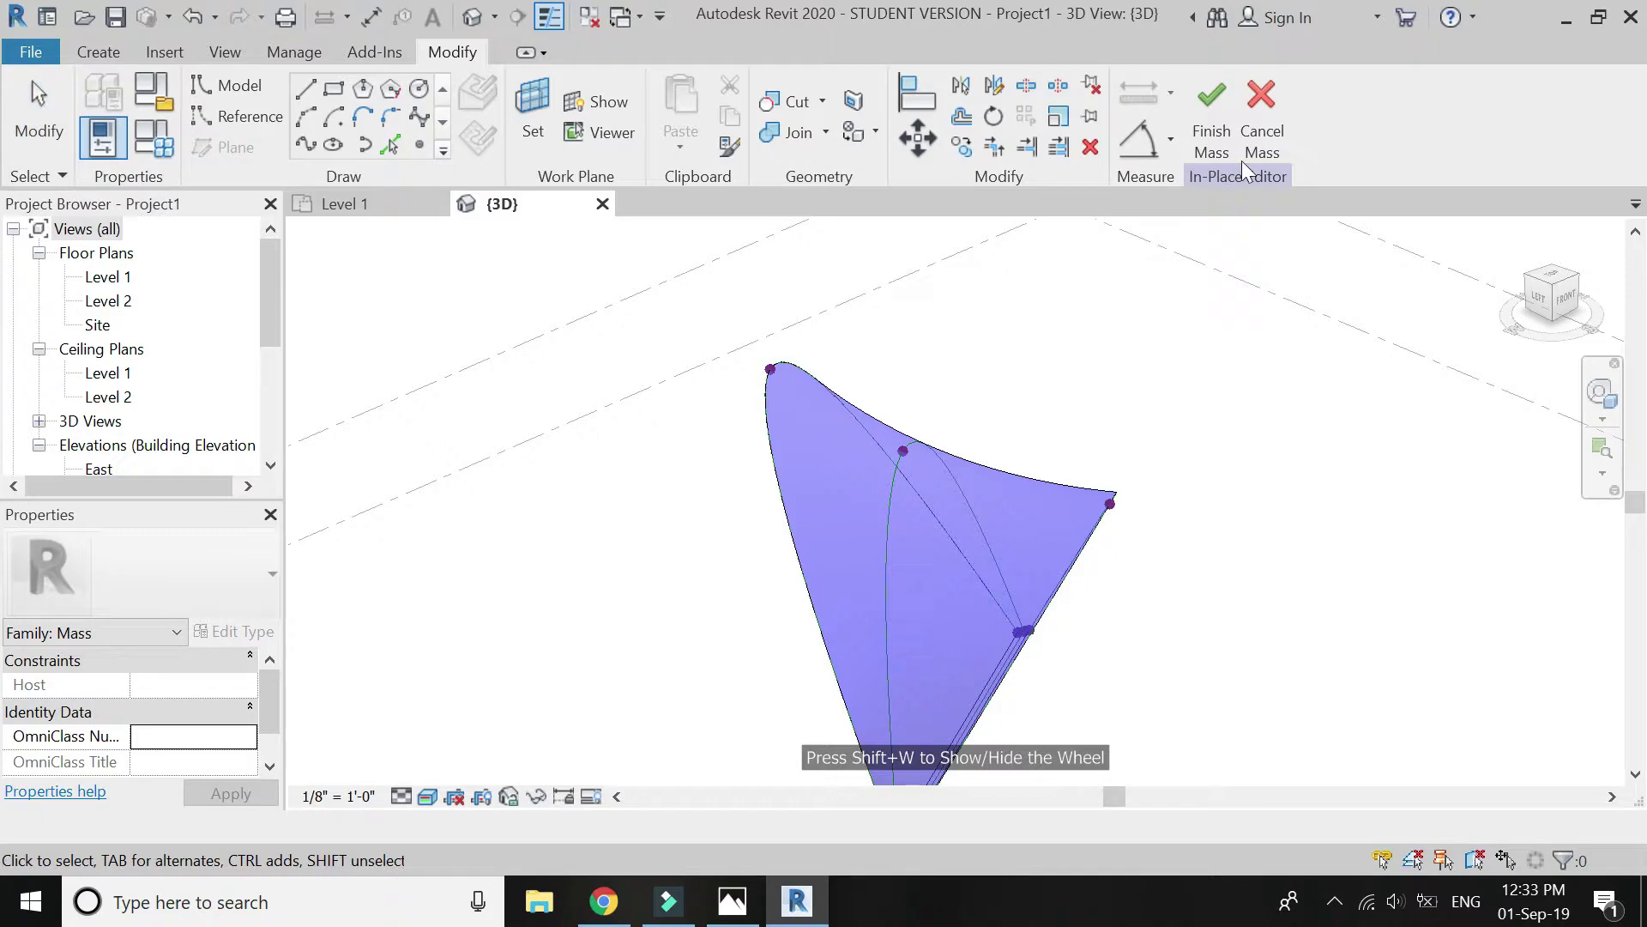
{"action": "left_click", "coordinate": [1222, 129]}
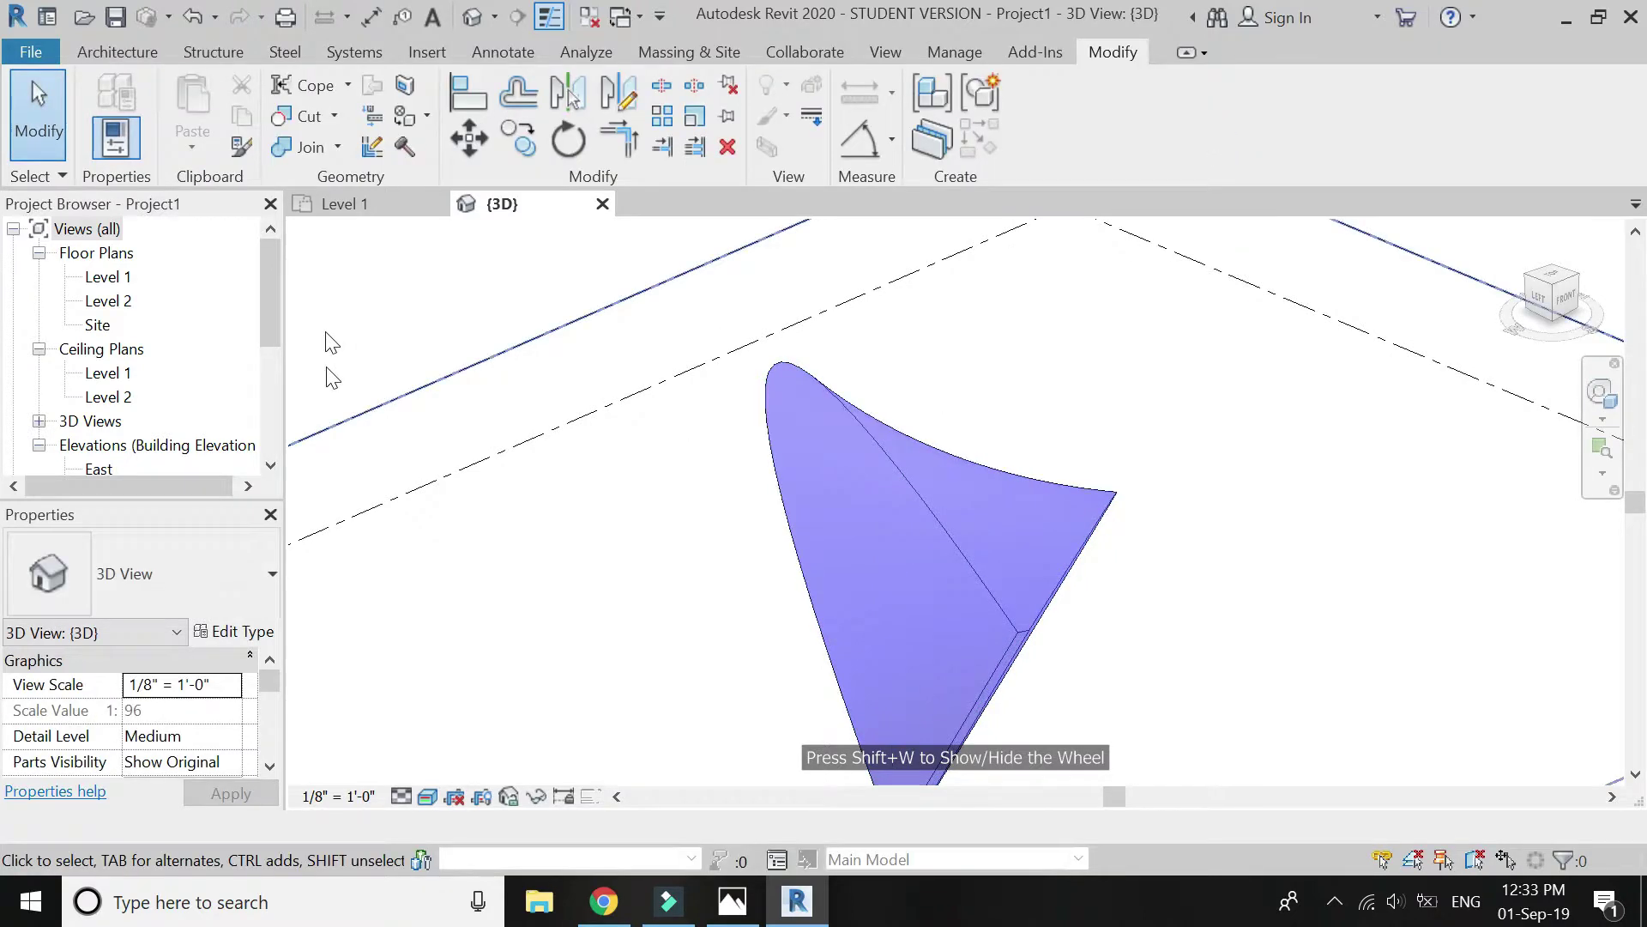
In the Level 1 floor plan, import the roof drawing image xvd0kchdqgiiyhro.jpg and place it over the mass
{"action": "left_click", "coordinate": [337, 206]}
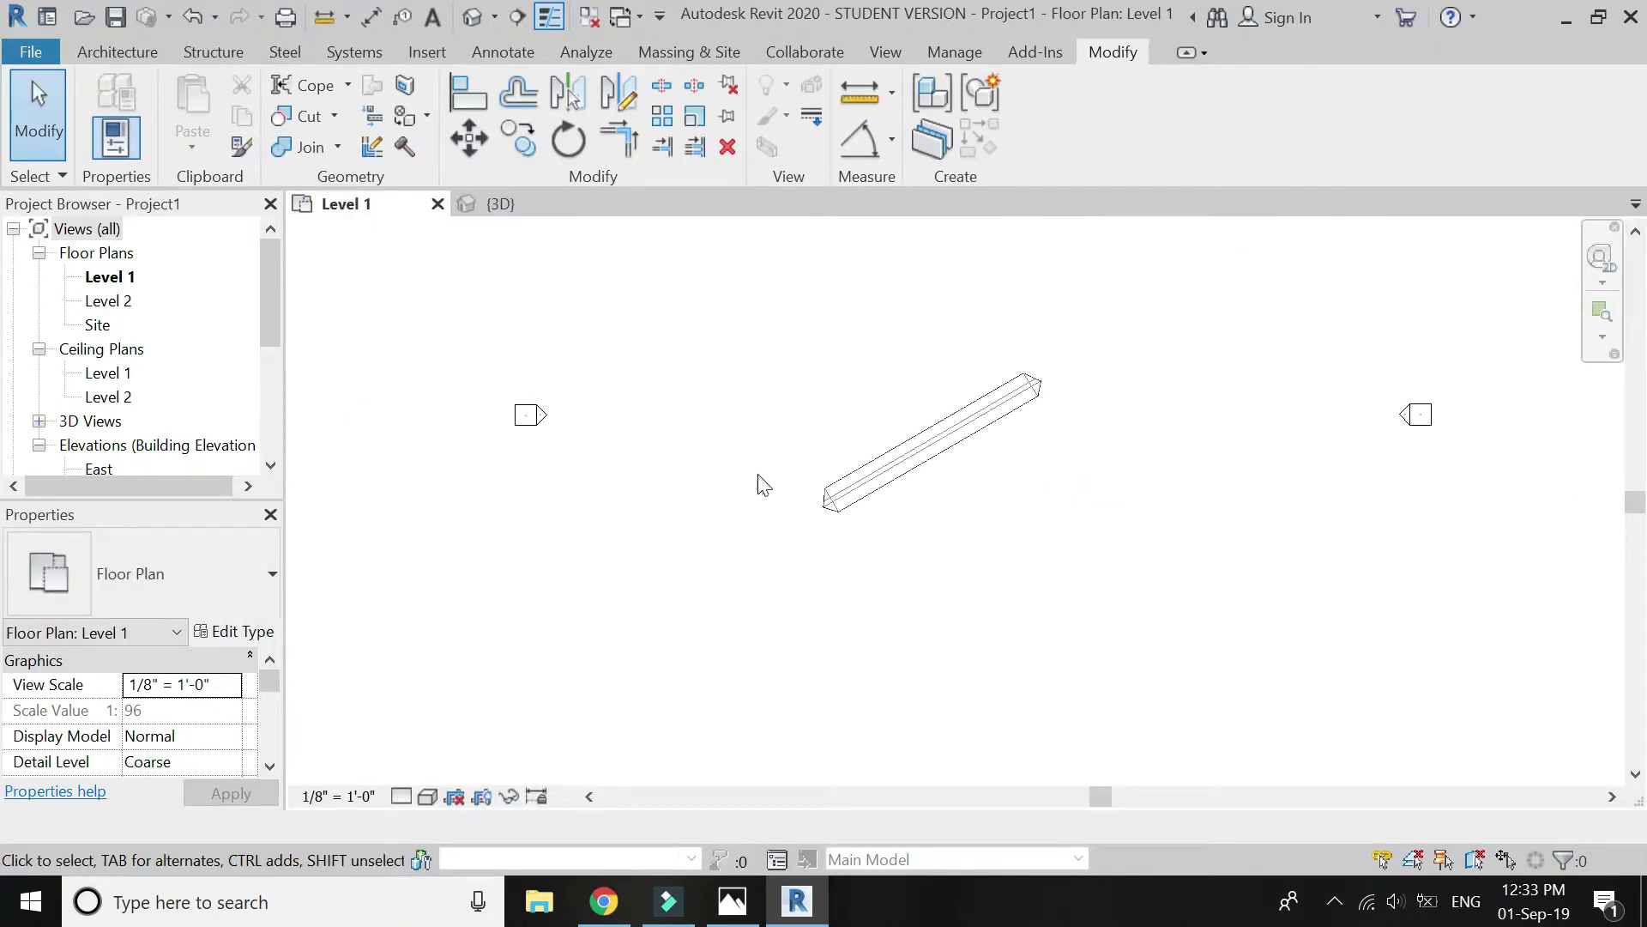
{"action": "scroll", "coordinate": [797, 533], "scroll_direction": "down", "scroll_amount": 2}
{"action": "scroll", "coordinate": [897, 379], "scroll_direction": "up", "scroll_amount": 2}
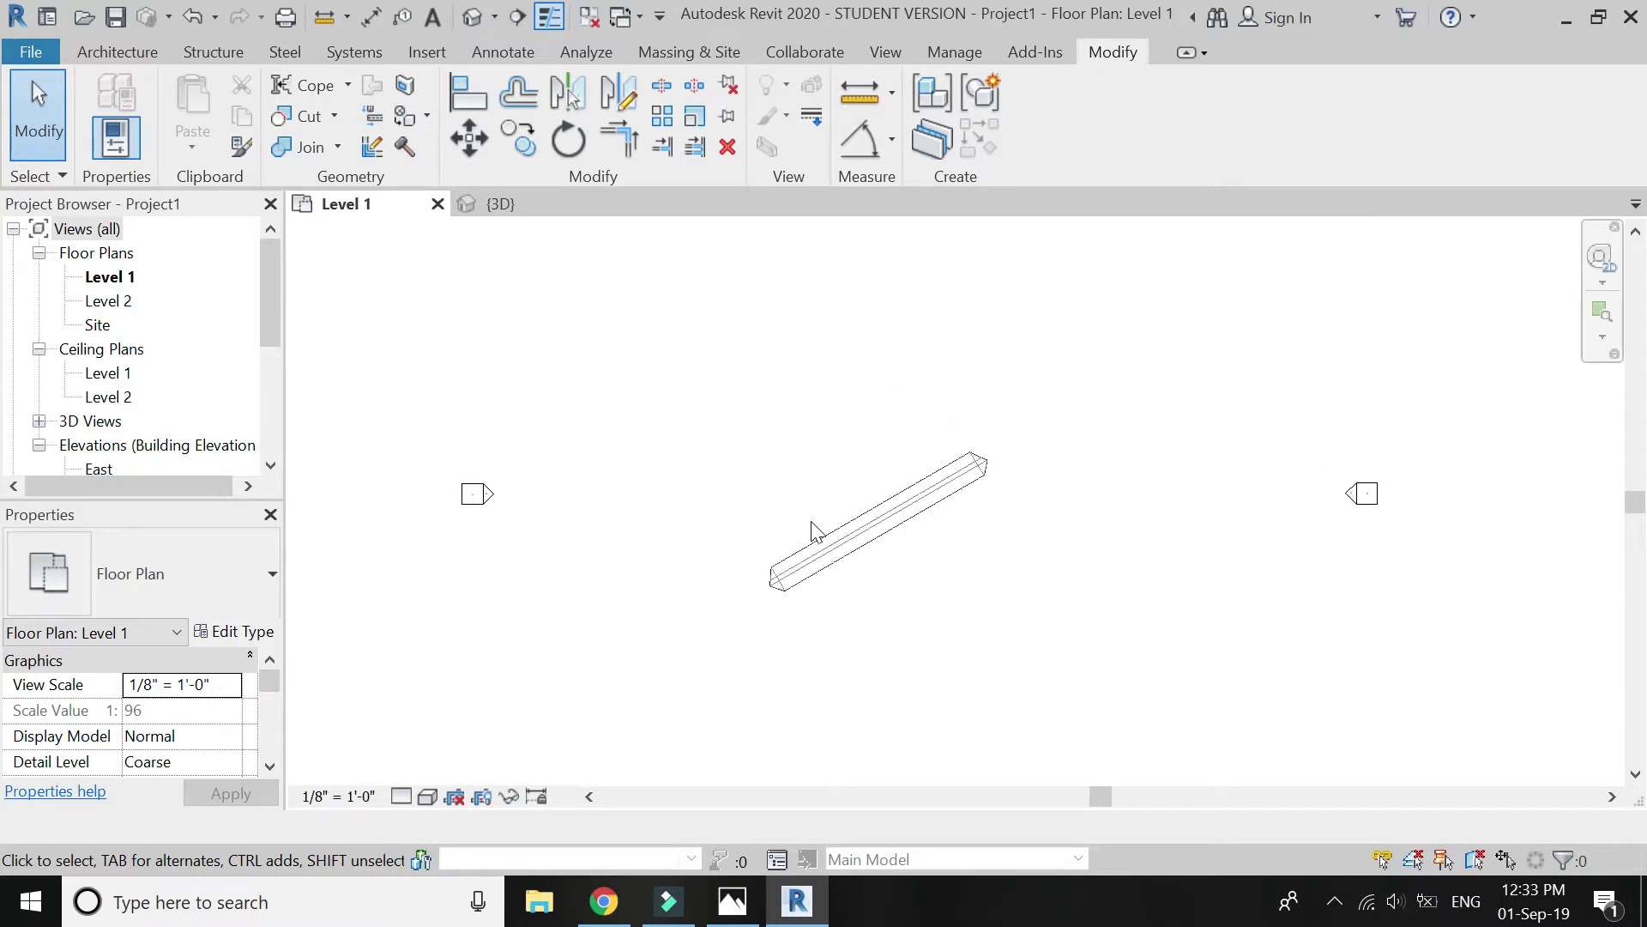
{"action": "scroll", "coordinate": [812, 532], "scroll_direction": "down", "scroll_amount": 2}
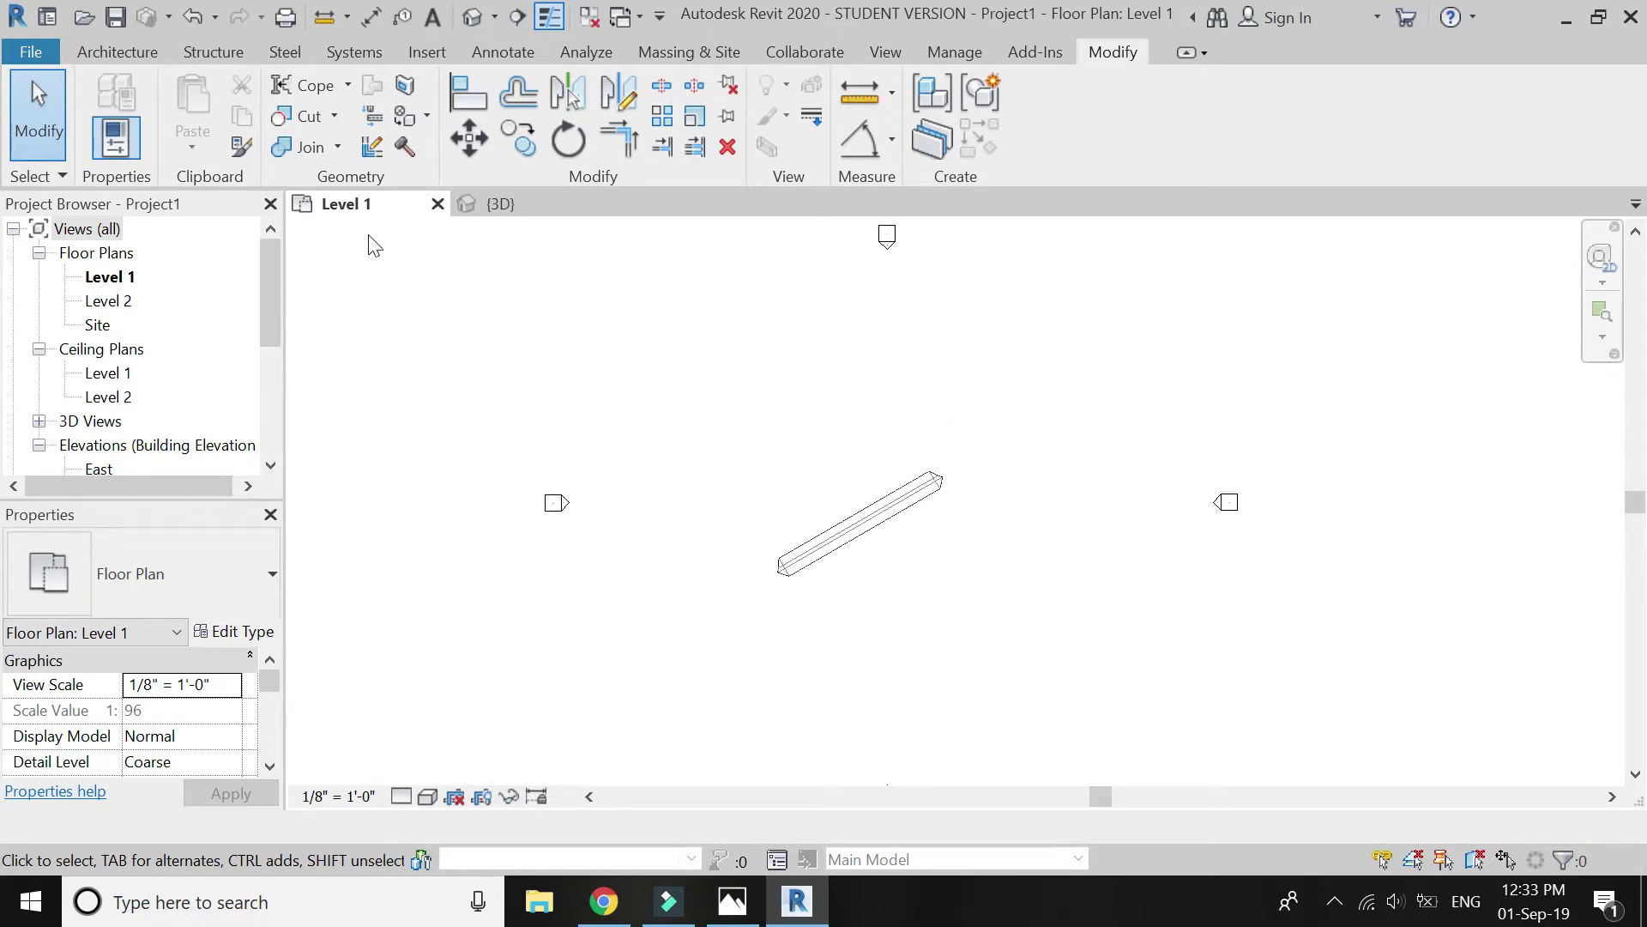
{"action": "left_click", "coordinate": [410, 51]}
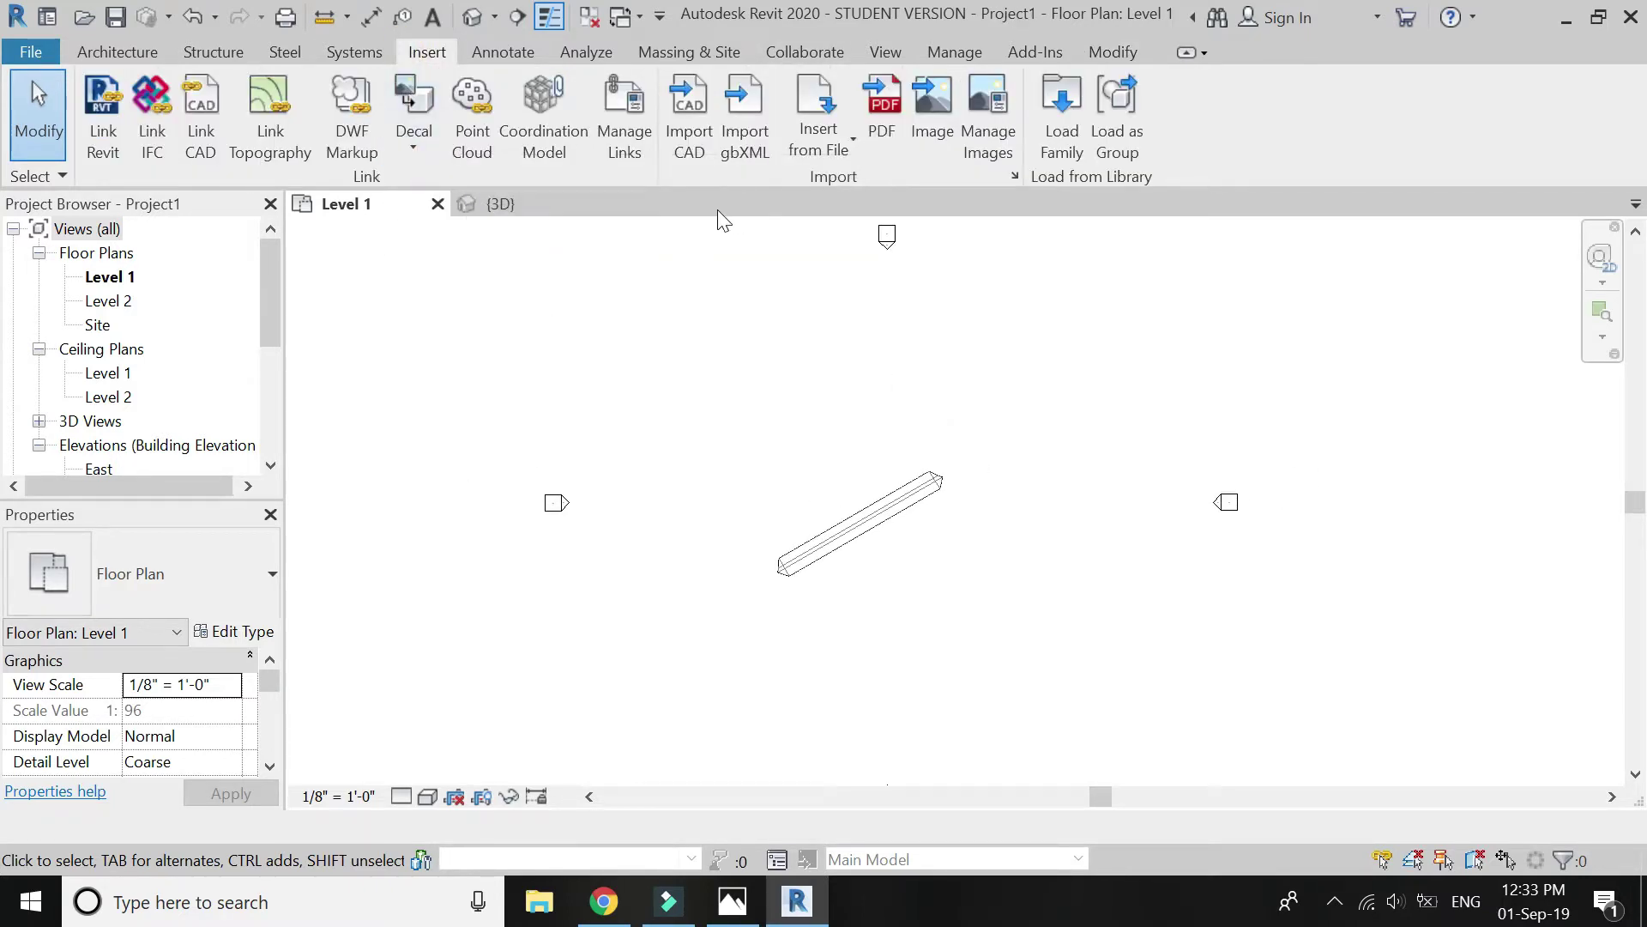
{"action": "left_click", "coordinate": [924, 146]}
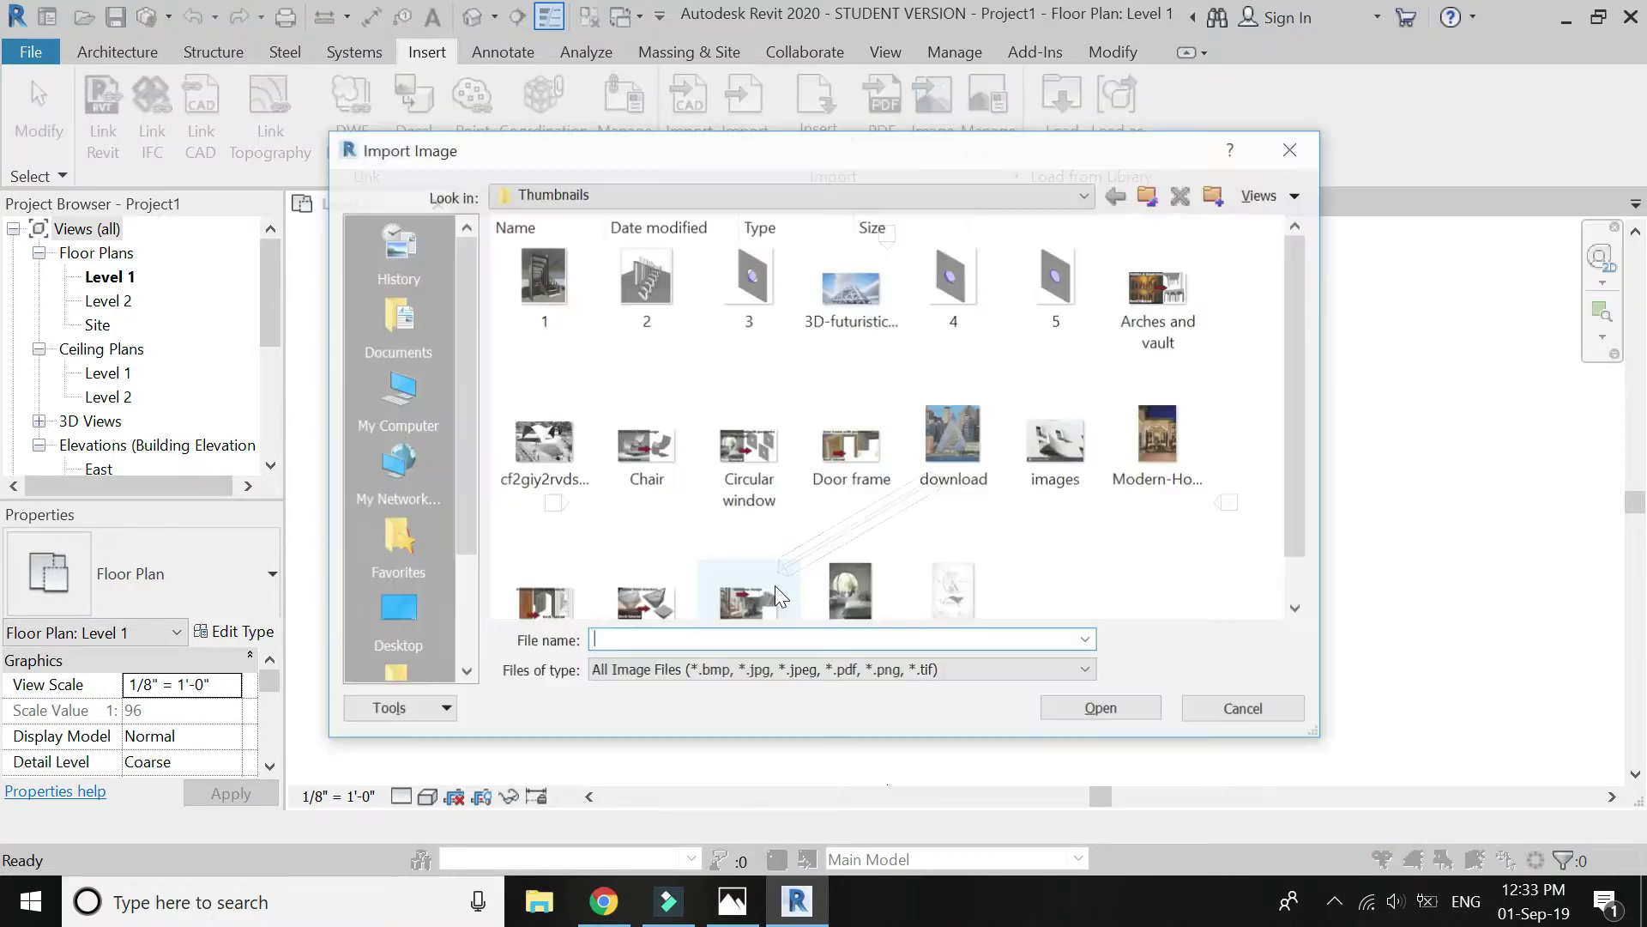
{"action": "left_click", "coordinate": [954, 553]}
{"action": "left_click", "coordinate": [1116, 721]}
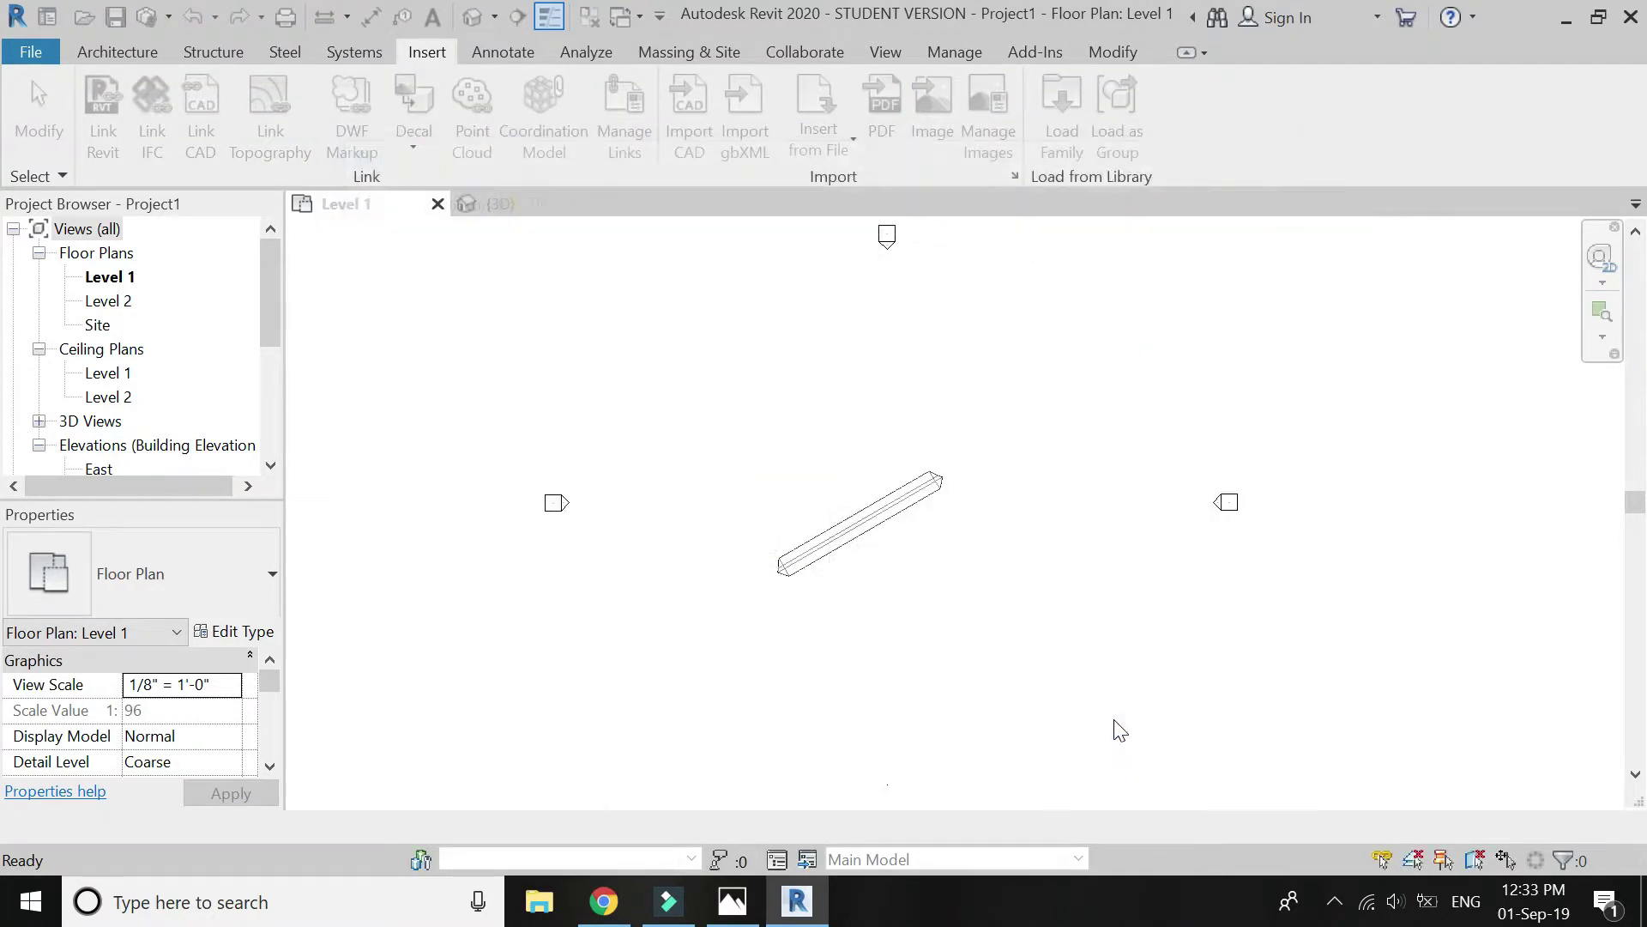
{"action": "left_click", "coordinate": [836, 665]}
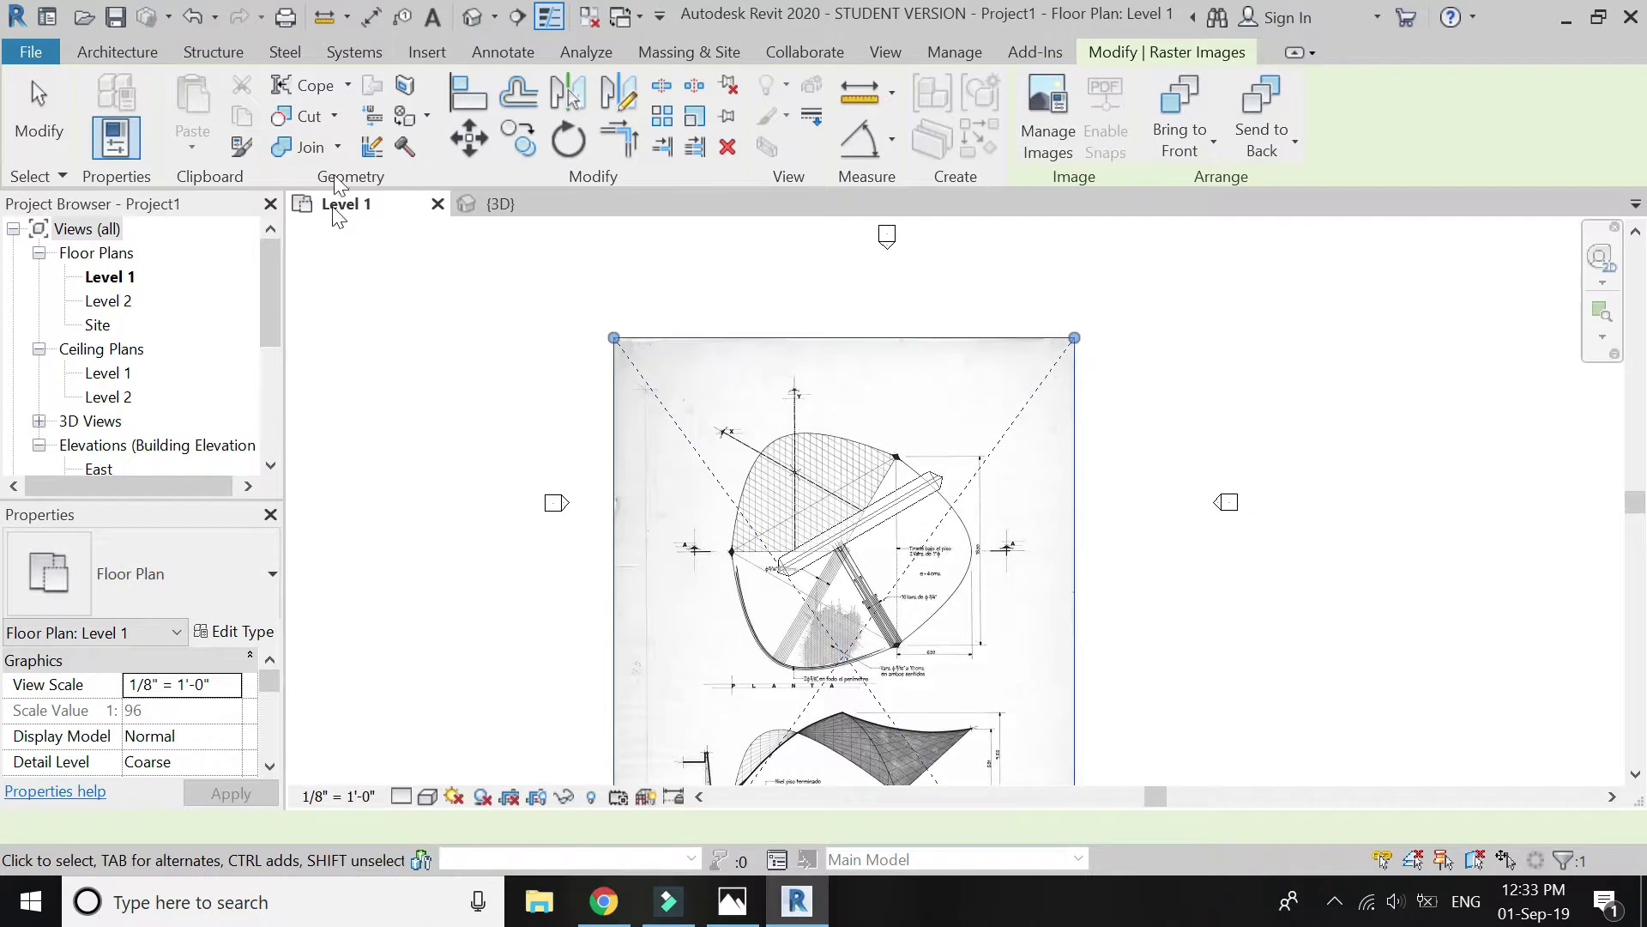
Move the image so the drawing's leftmost support marker meets the lower-left corner of the mass, and deselect it
{"action": "left_click", "coordinate": [469, 139]}
{"action": "scroll", "coordinate": [742, 588], "scroll_direction": "up", "scroll_amount": 3}
{"action": "scroll", "coordinate": [742, 582], "scroll_direction": "up", "scroll_amount": 5}
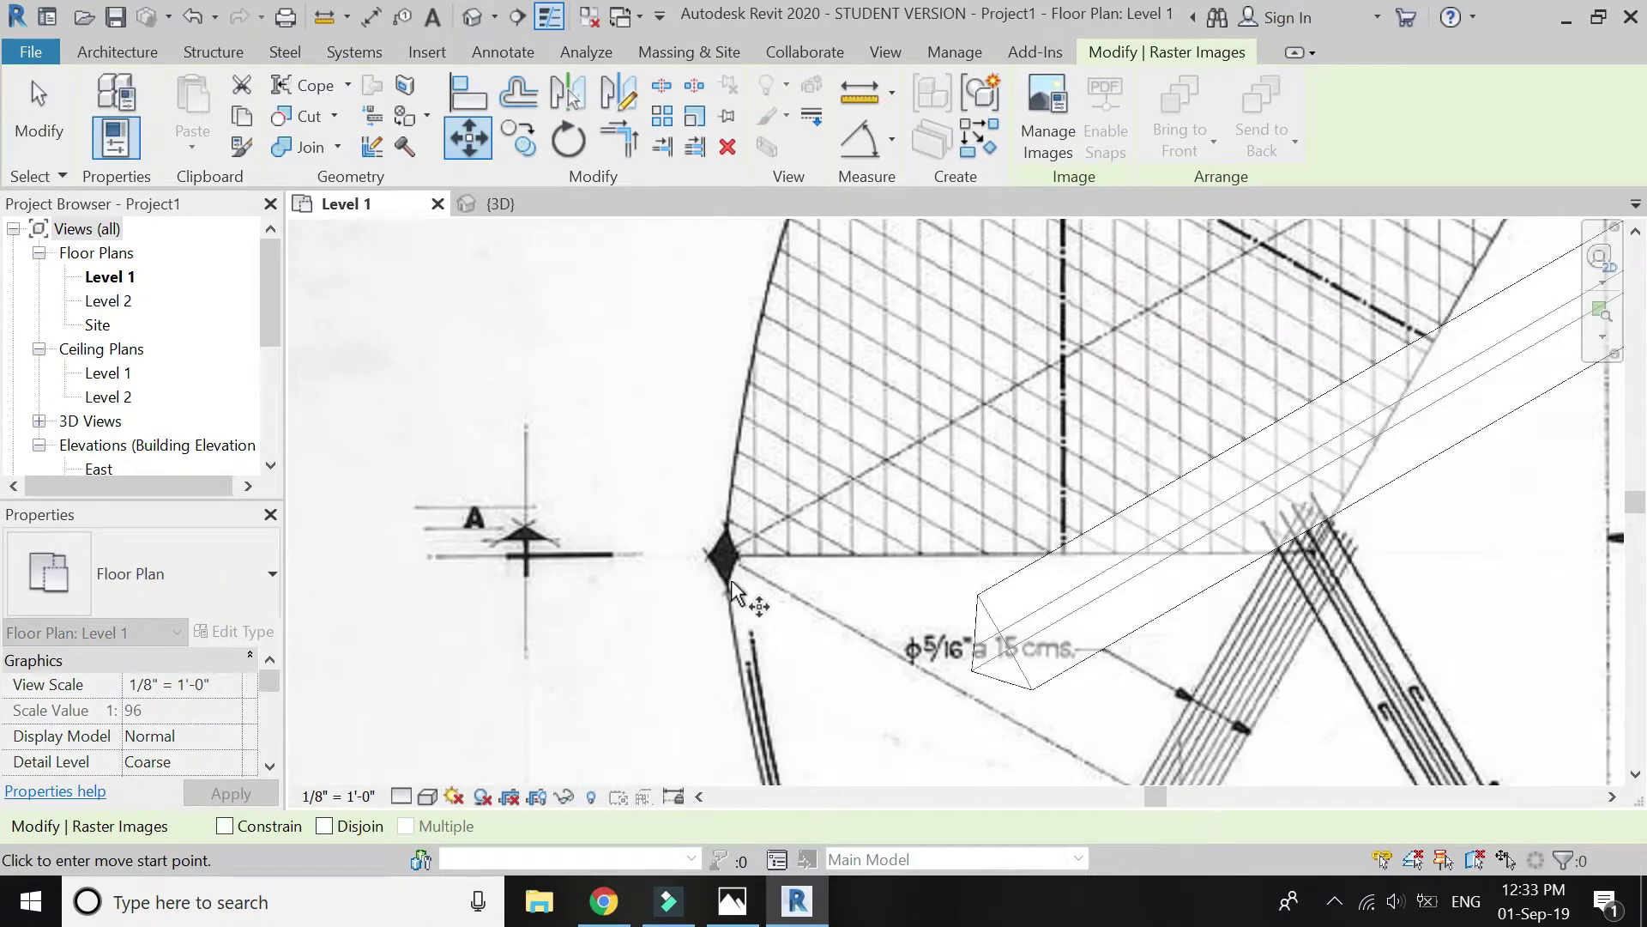
{"action": "left_click", "coordinate": [719, 542]}
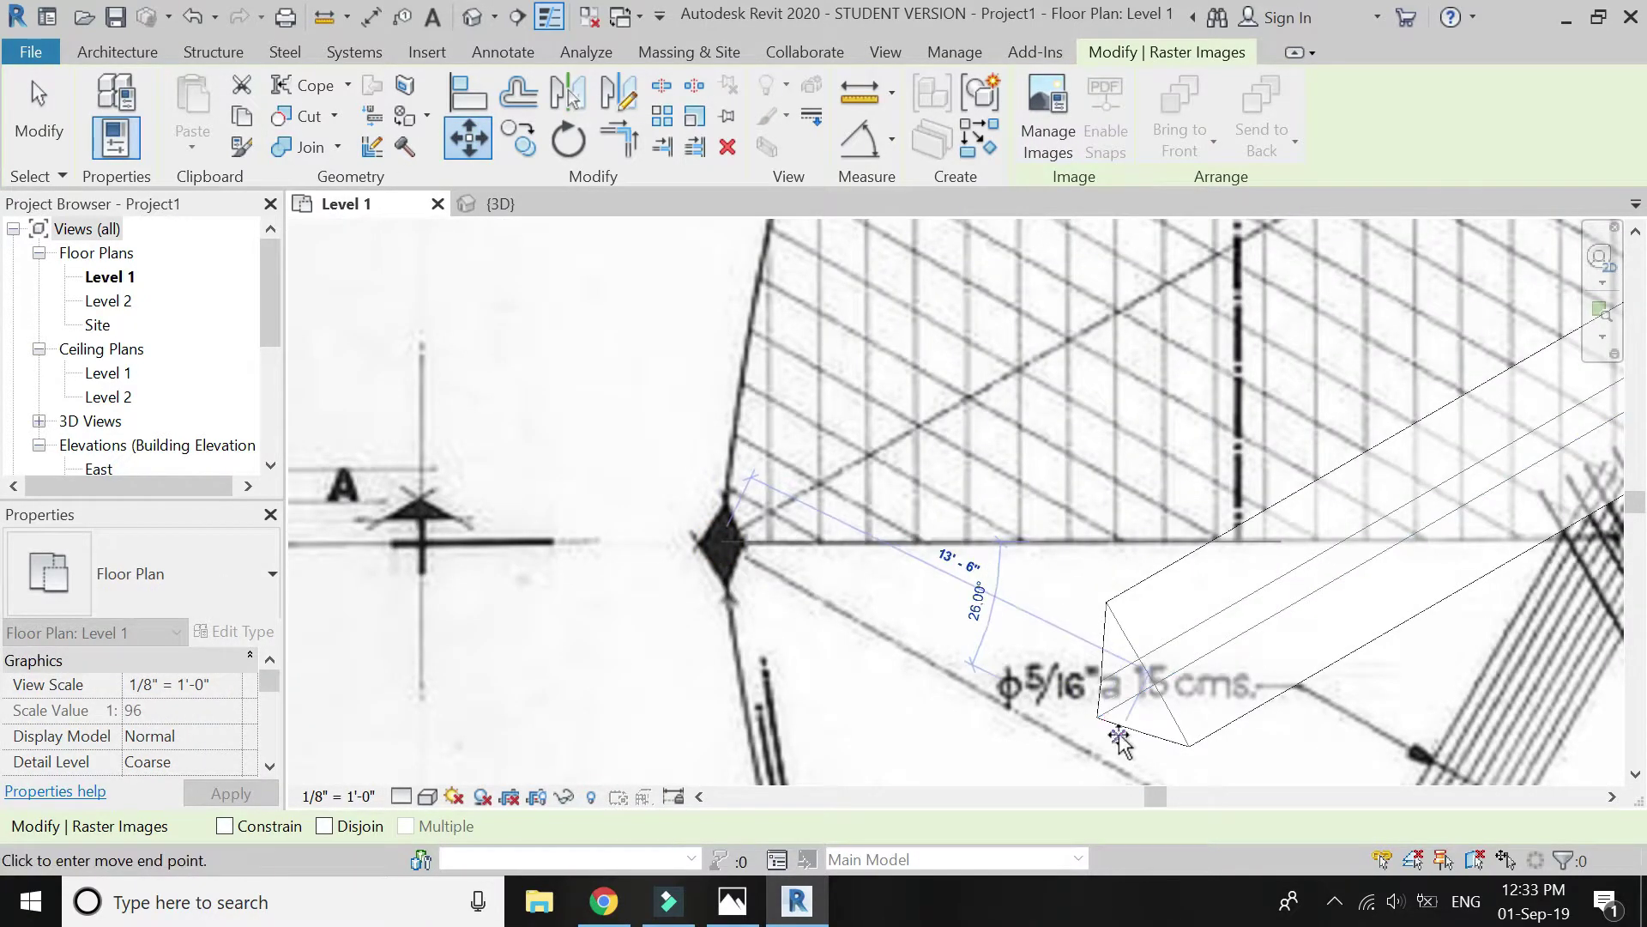
{"action": "scroll", "coordinate": [1094, 716], "scroll_direction": "up", "scroll_amount": 4}
{"action": "left_click", "coordinate": [1066, 687]}
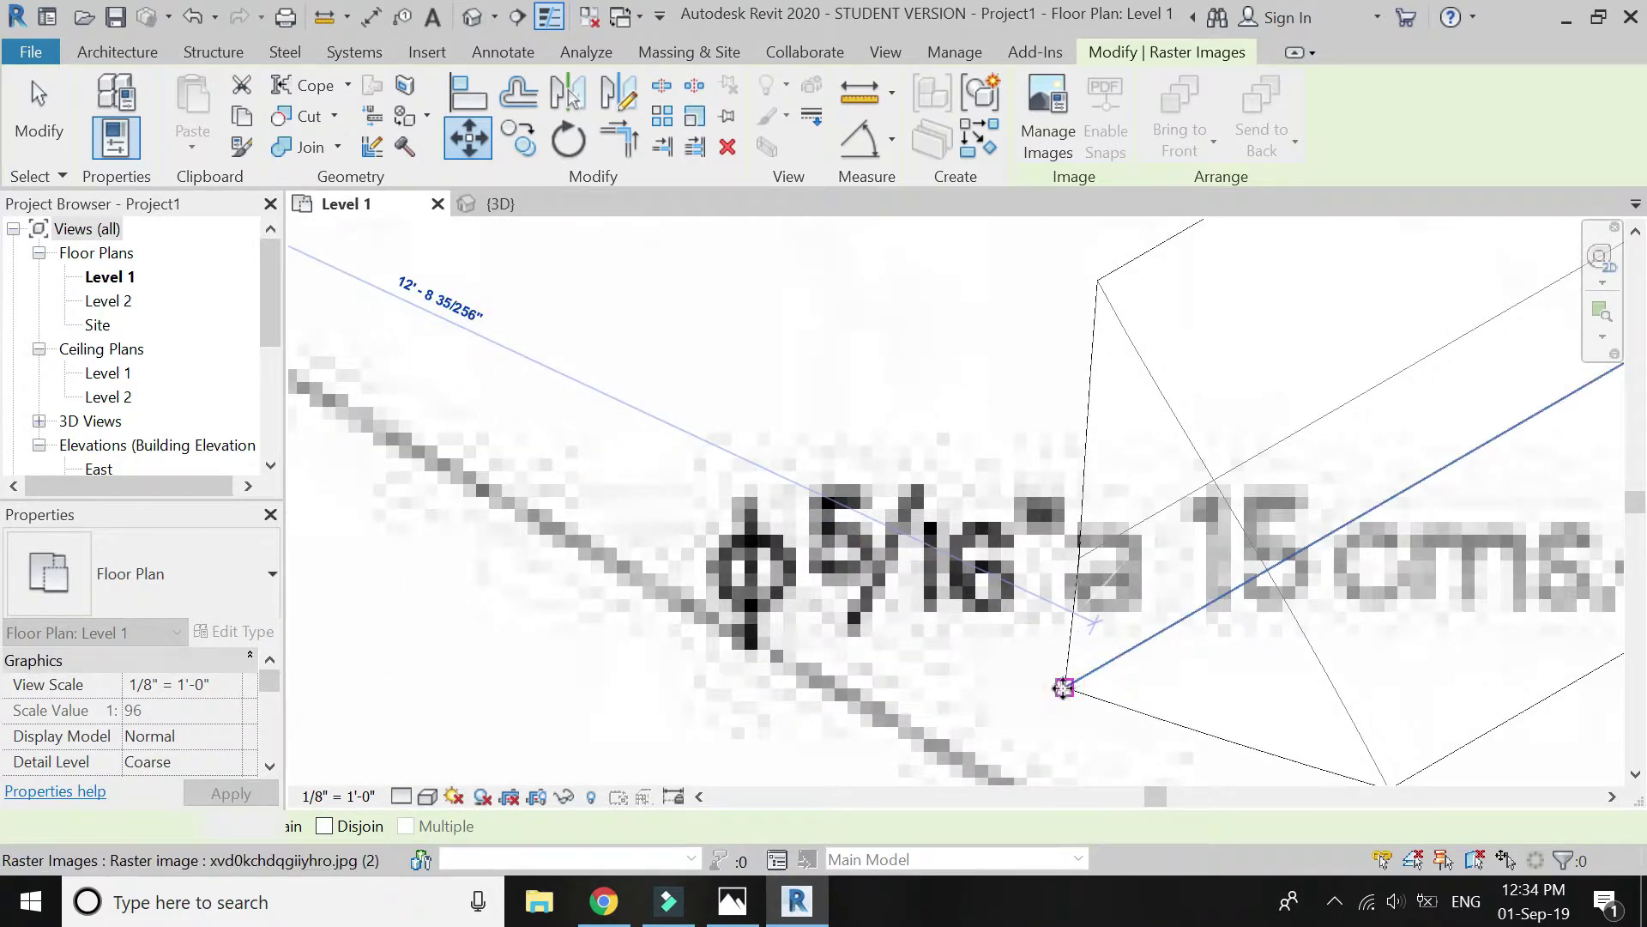
{"action": "scroll", "coordinate": [785, 568], "scroll_direction": "down", "scroll_amount": 5}
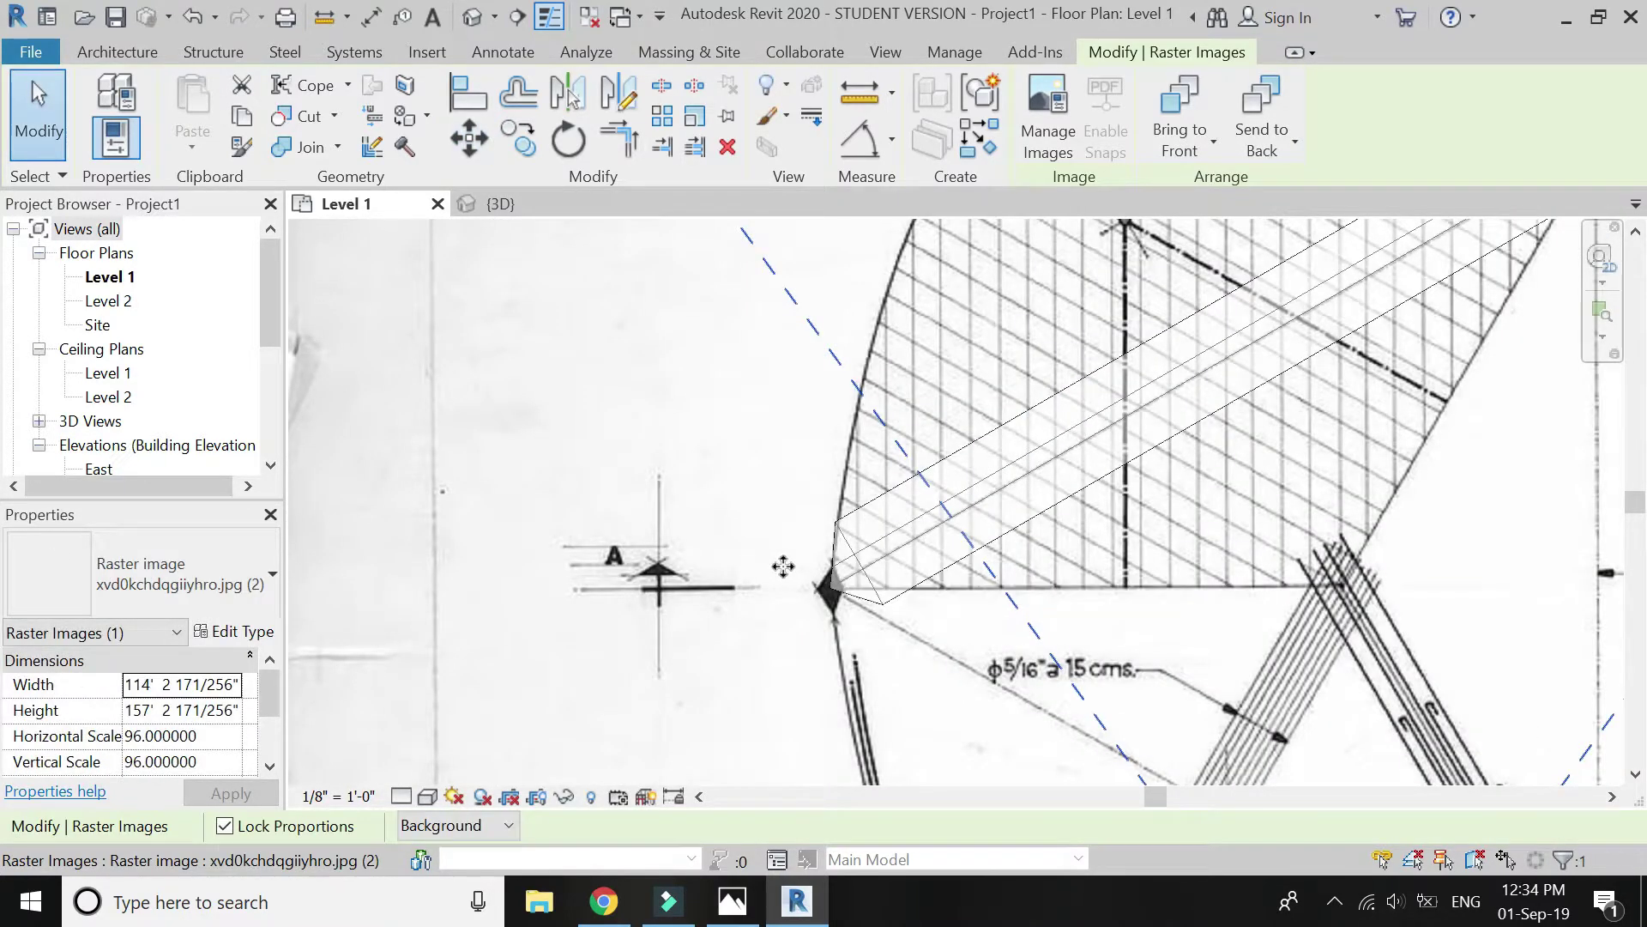
{"action": "scroll", "coordinate": [783, 566], "scroll_direction": "down", "scroll_amount": 3}
{"action": "scroll", "coordinate": [786, 565], "scroll_direction": "up", "scroll_amount": 2}
{"action": "key", "text": "Escape"}
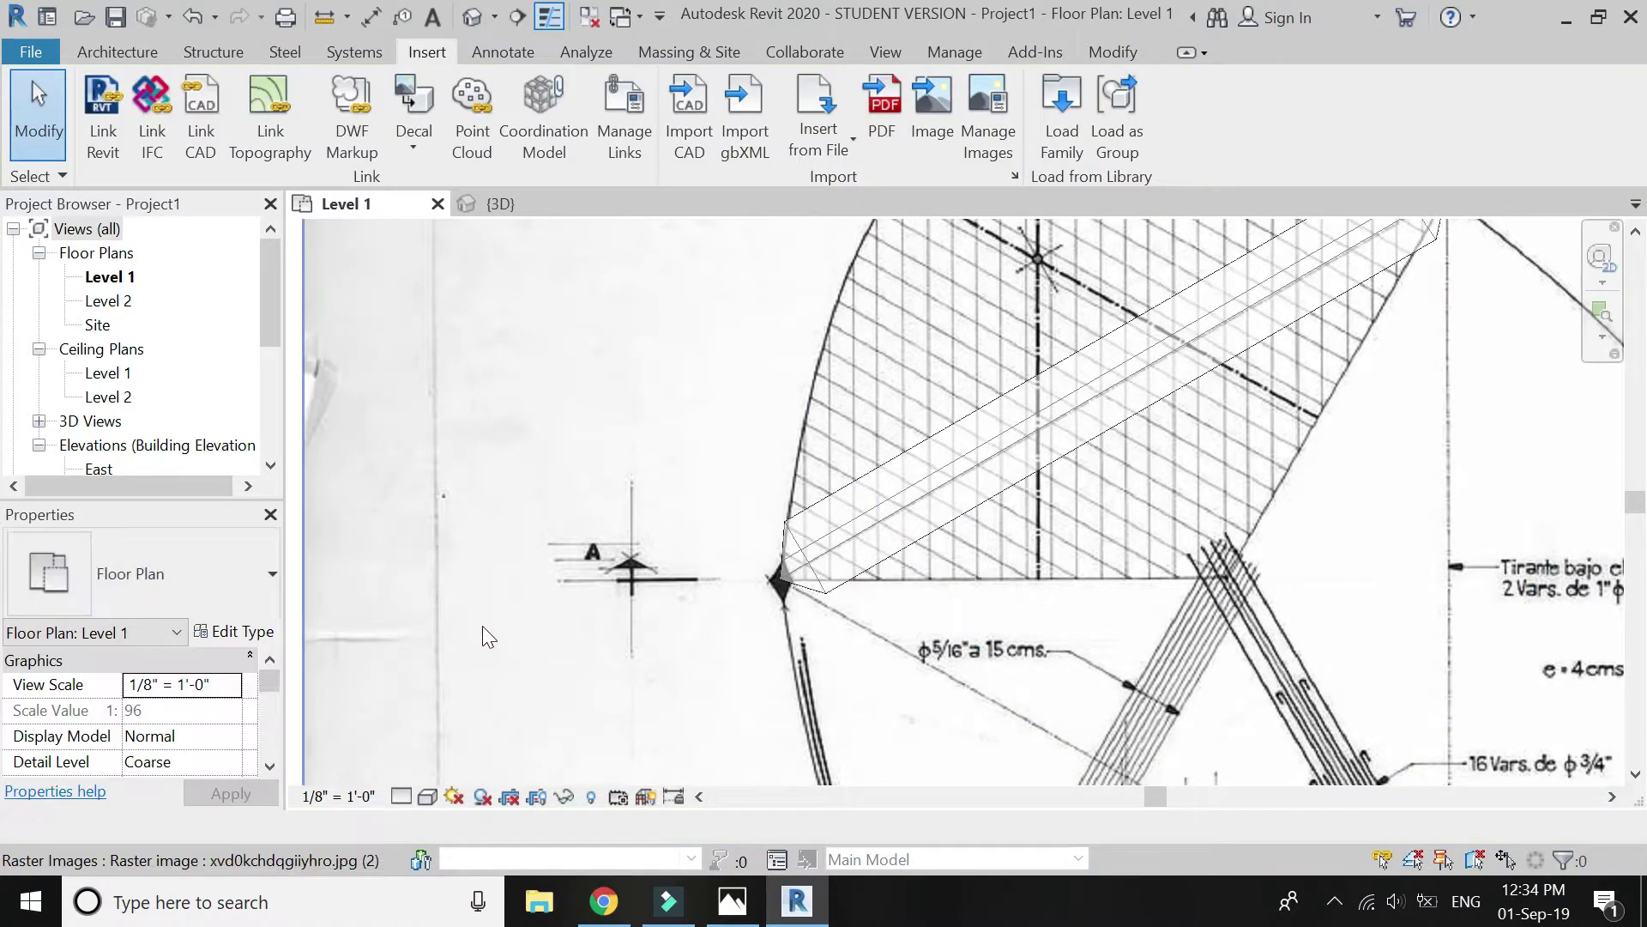
{"action": "key", "text": "z"}
{"action": "key", "text": "f"}
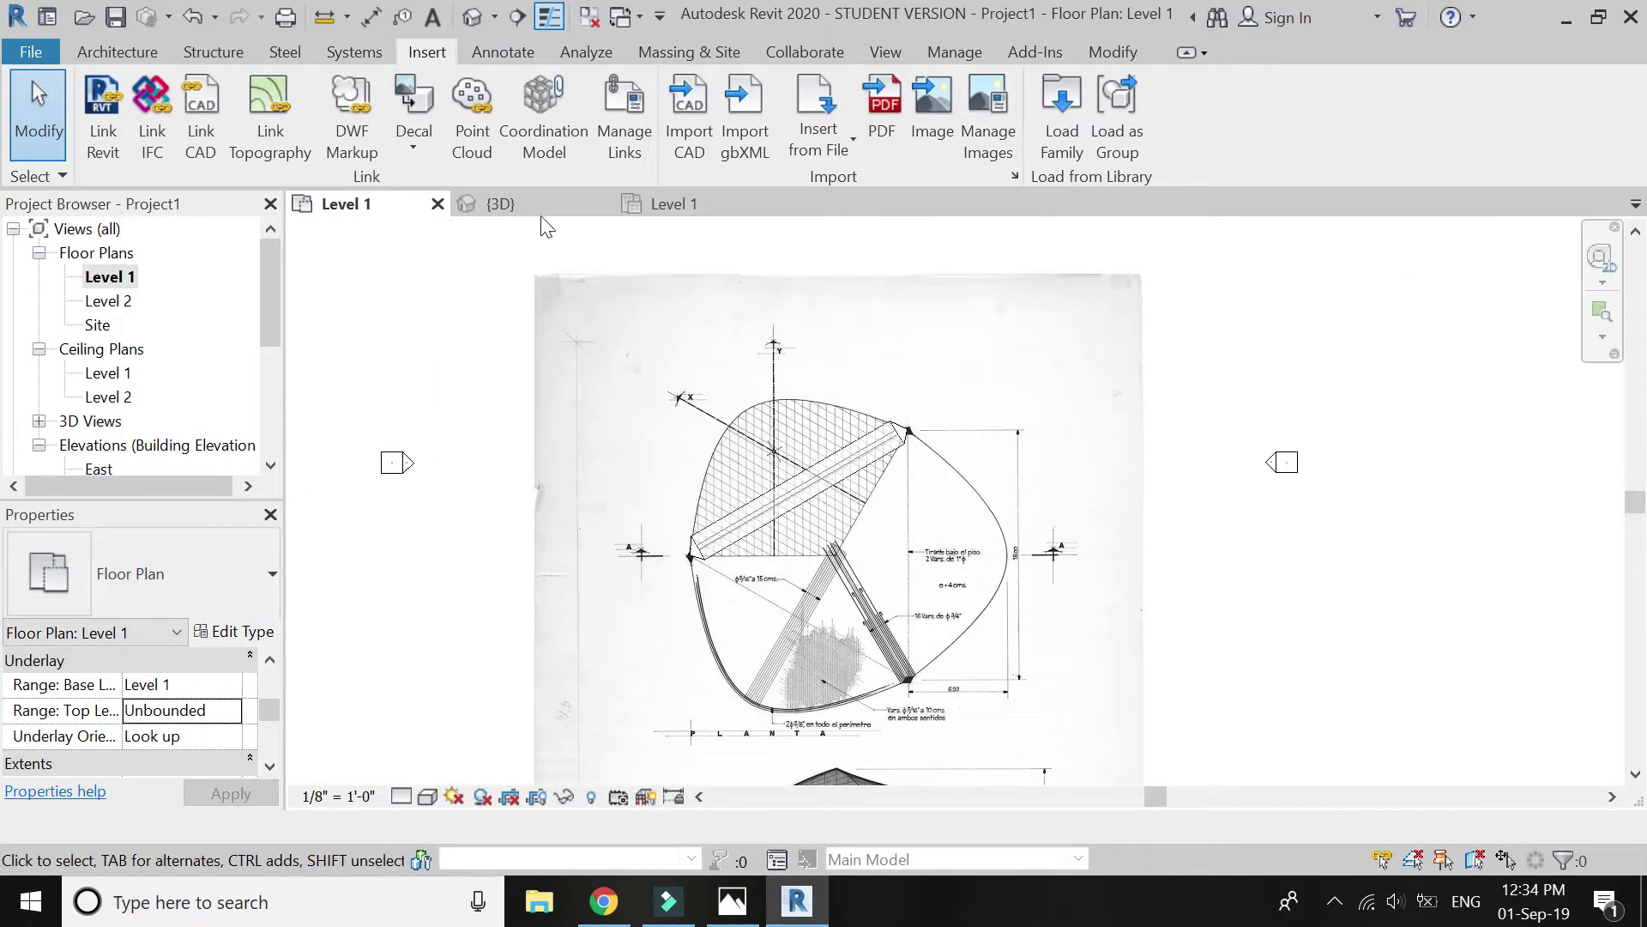
Examine the finished shell mass from directly above in the 3D view
{"action": "left_click", "coordinate": [573, 211]}
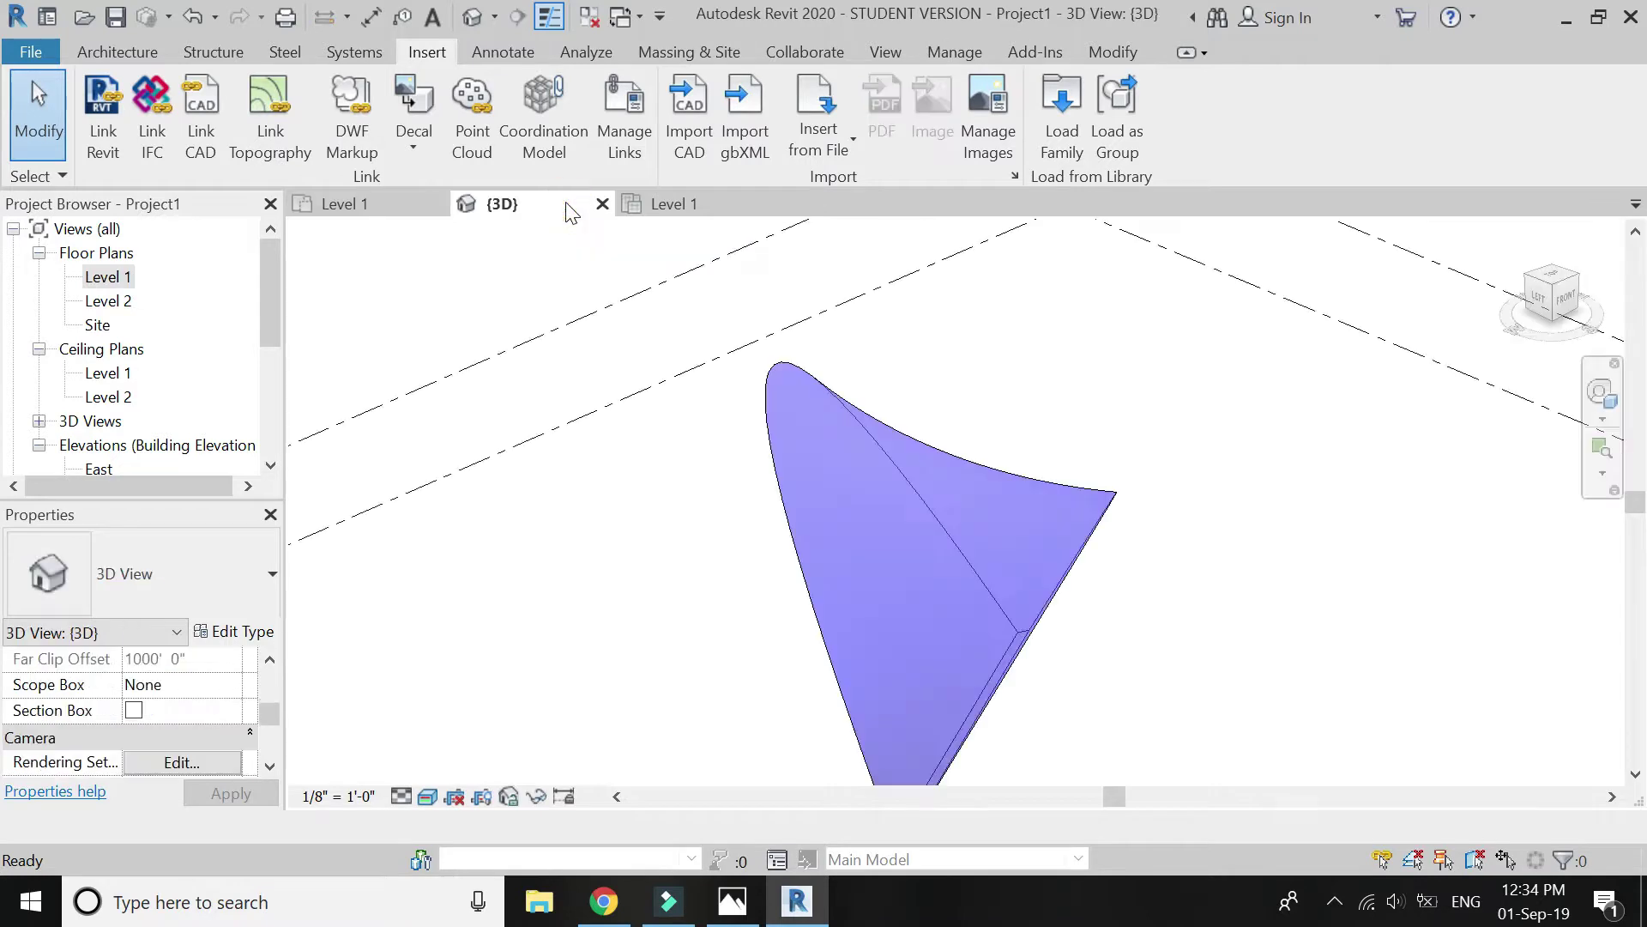
{"action": "left_click", "coordinate": [1551, 276]}
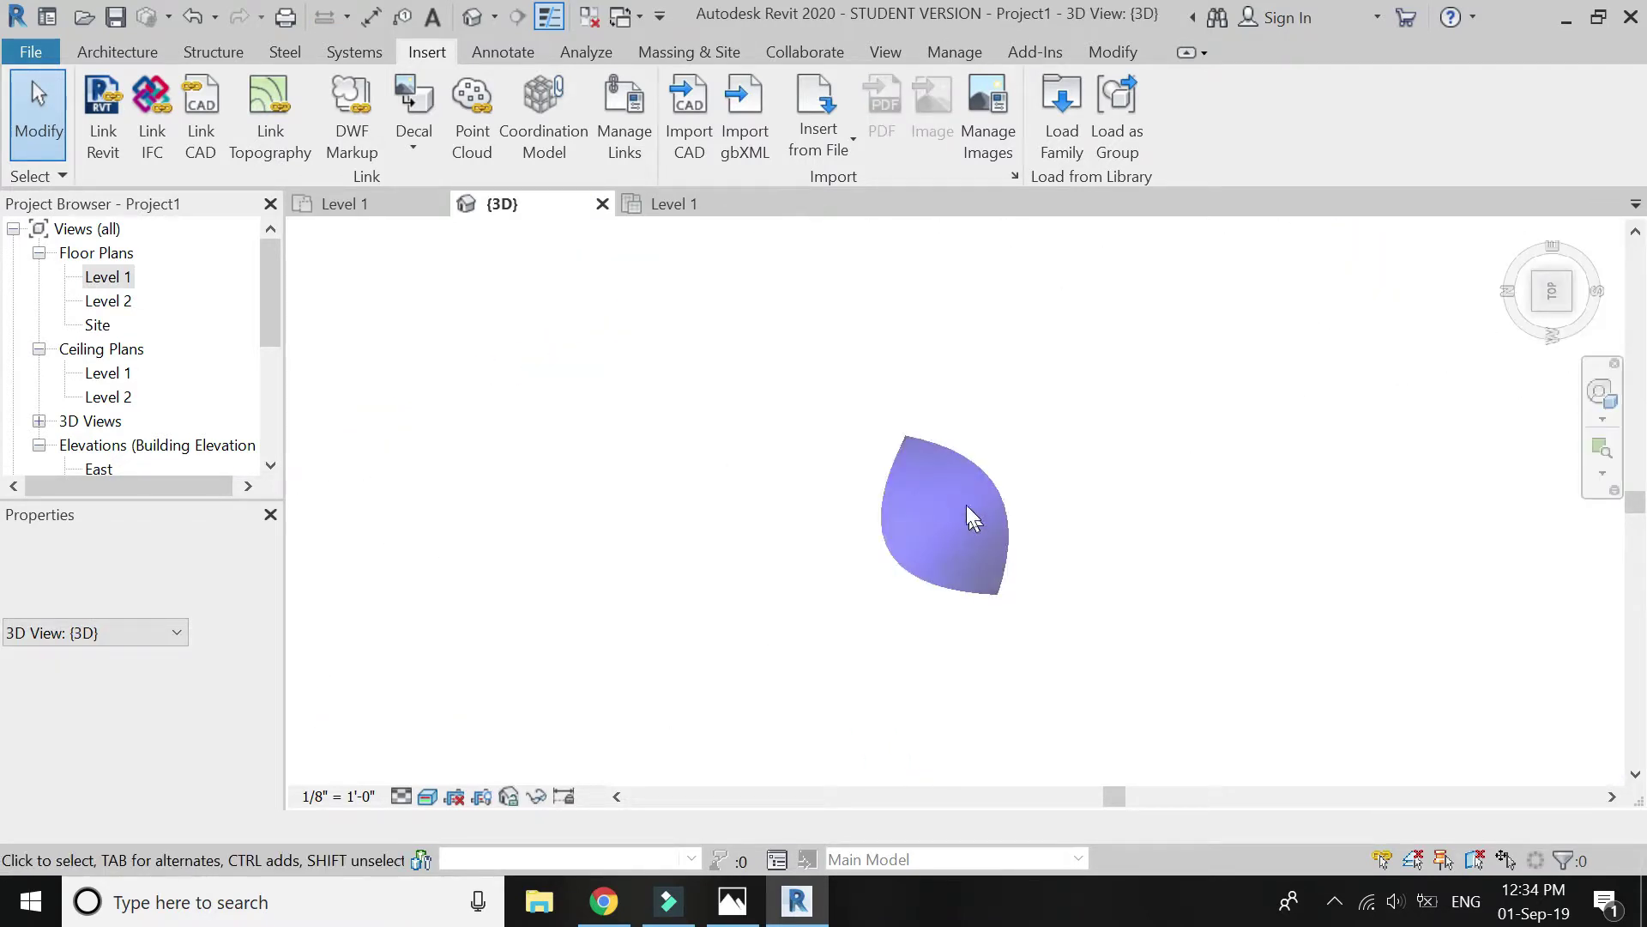
{"action": "scroll", "coordinate": [913, 456], "scroll_direction": "up", "scroll_amount": 5}
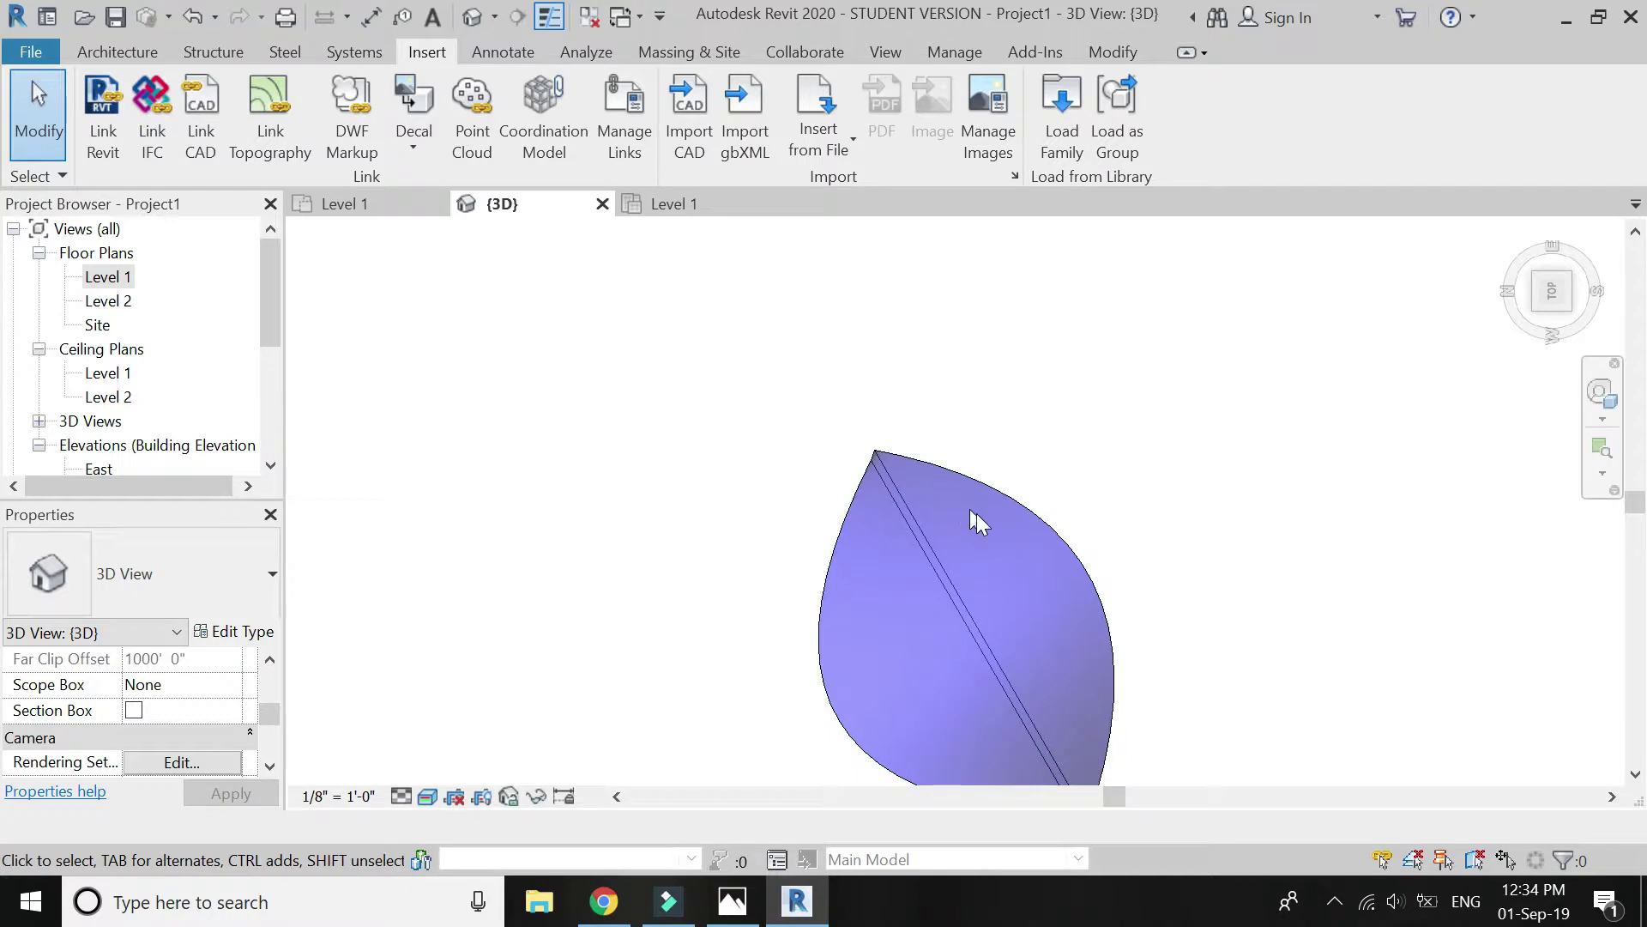
{"action": "scroll", "coordinate": [1083, 574], "scroll_direction": "down", "scroll_amount": 3}
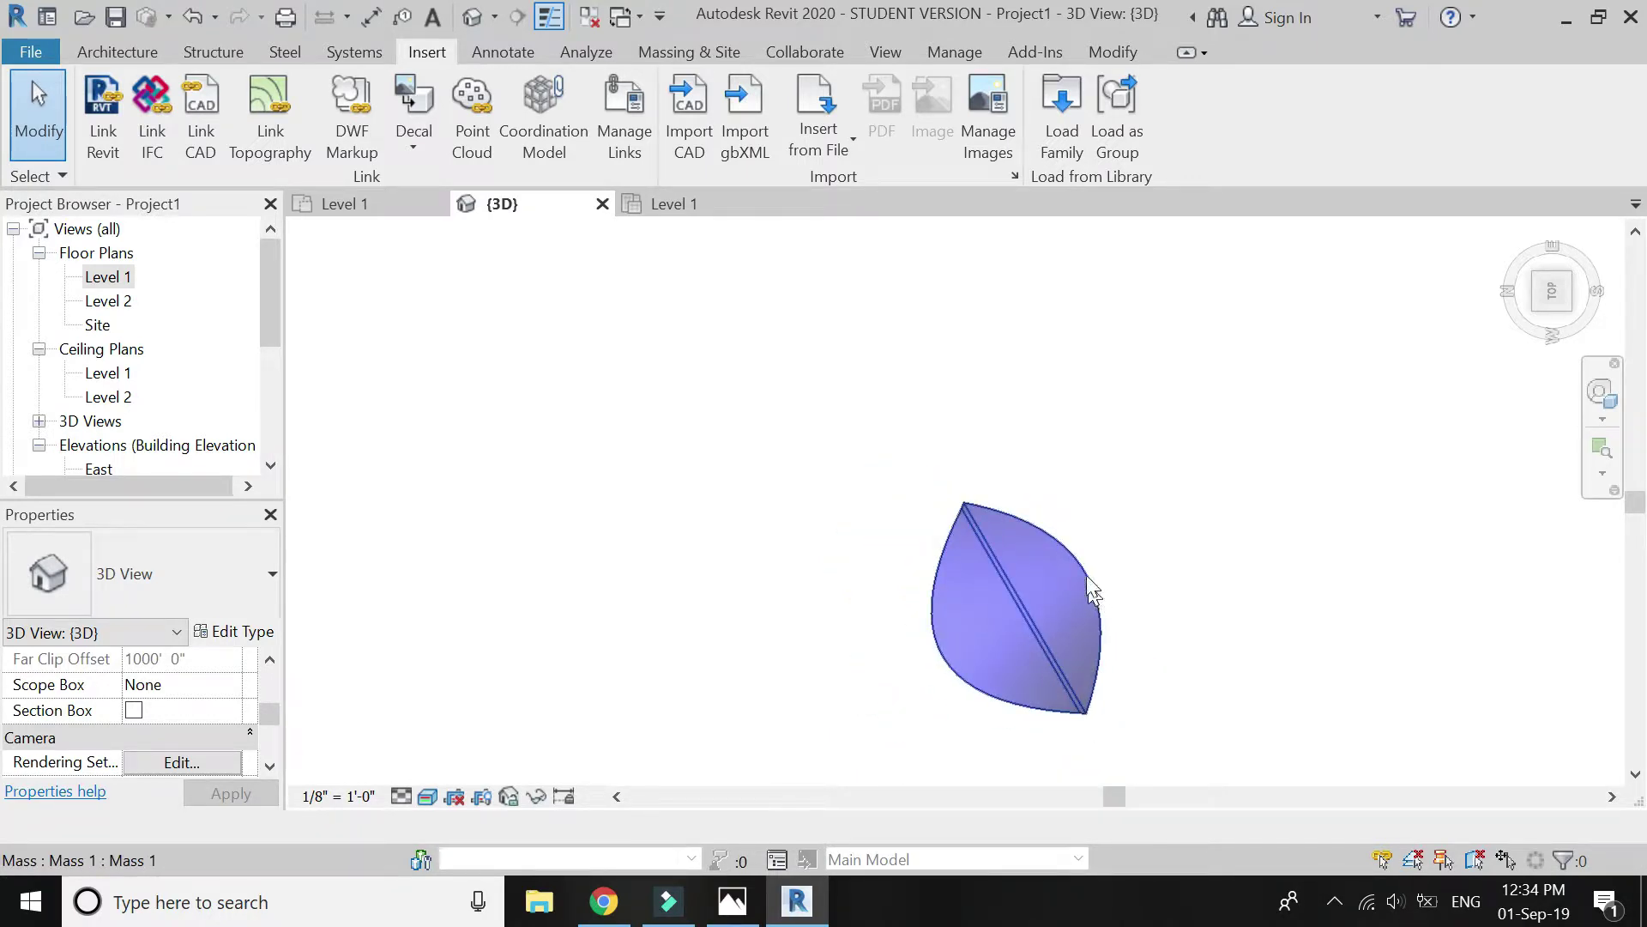
In the Level 1 floor plan, start a new in-place mass named Mass 2
{"action": "left_click", "coordinate": [345, 209]}
{"action": "scroll", "coordinate": [755, 520], "scroll_direction": "up", "scroll_amount": 4}
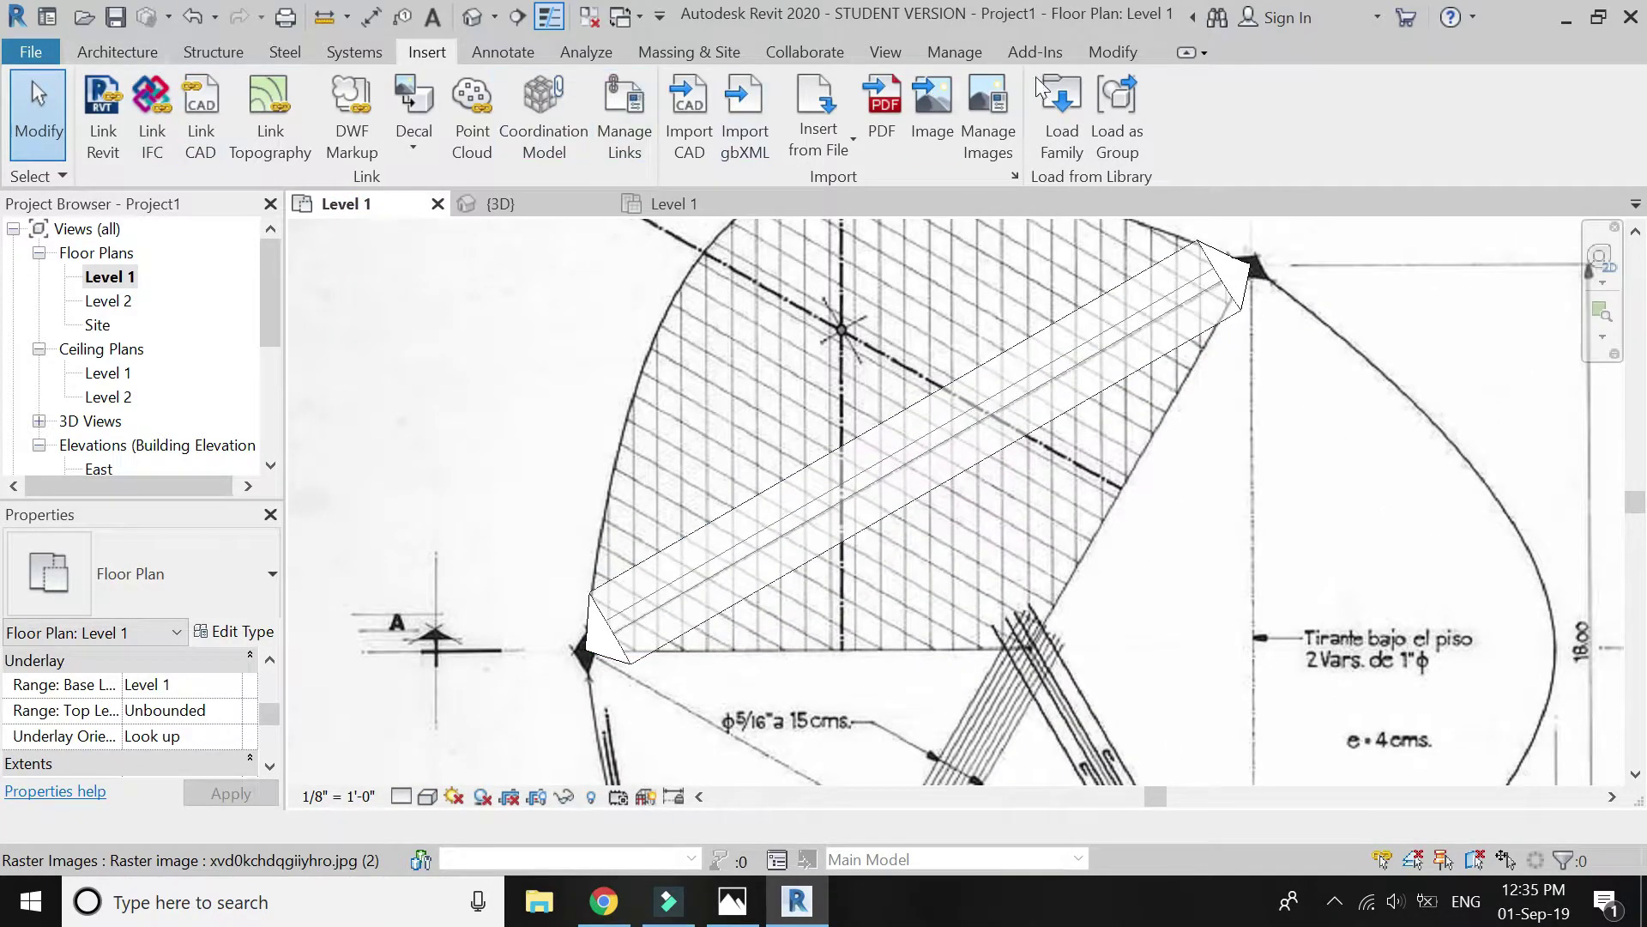
{"action": "left_click", "coordinate": [723, 52]}
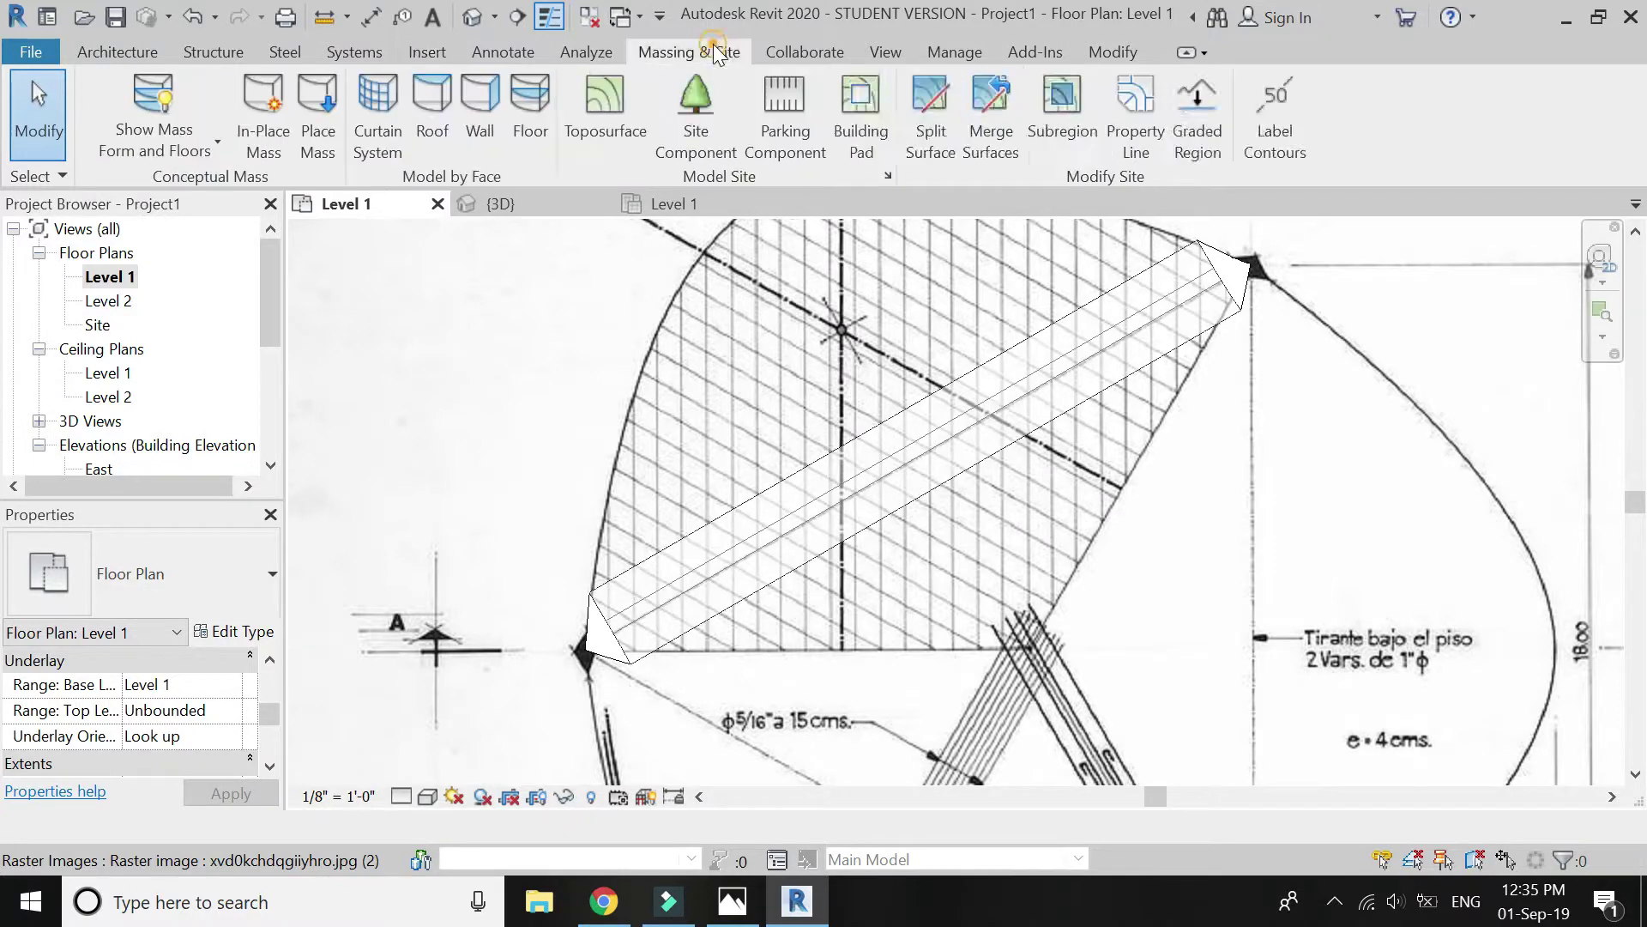
{"action": "left_click", "coordinate": [275, 108]}
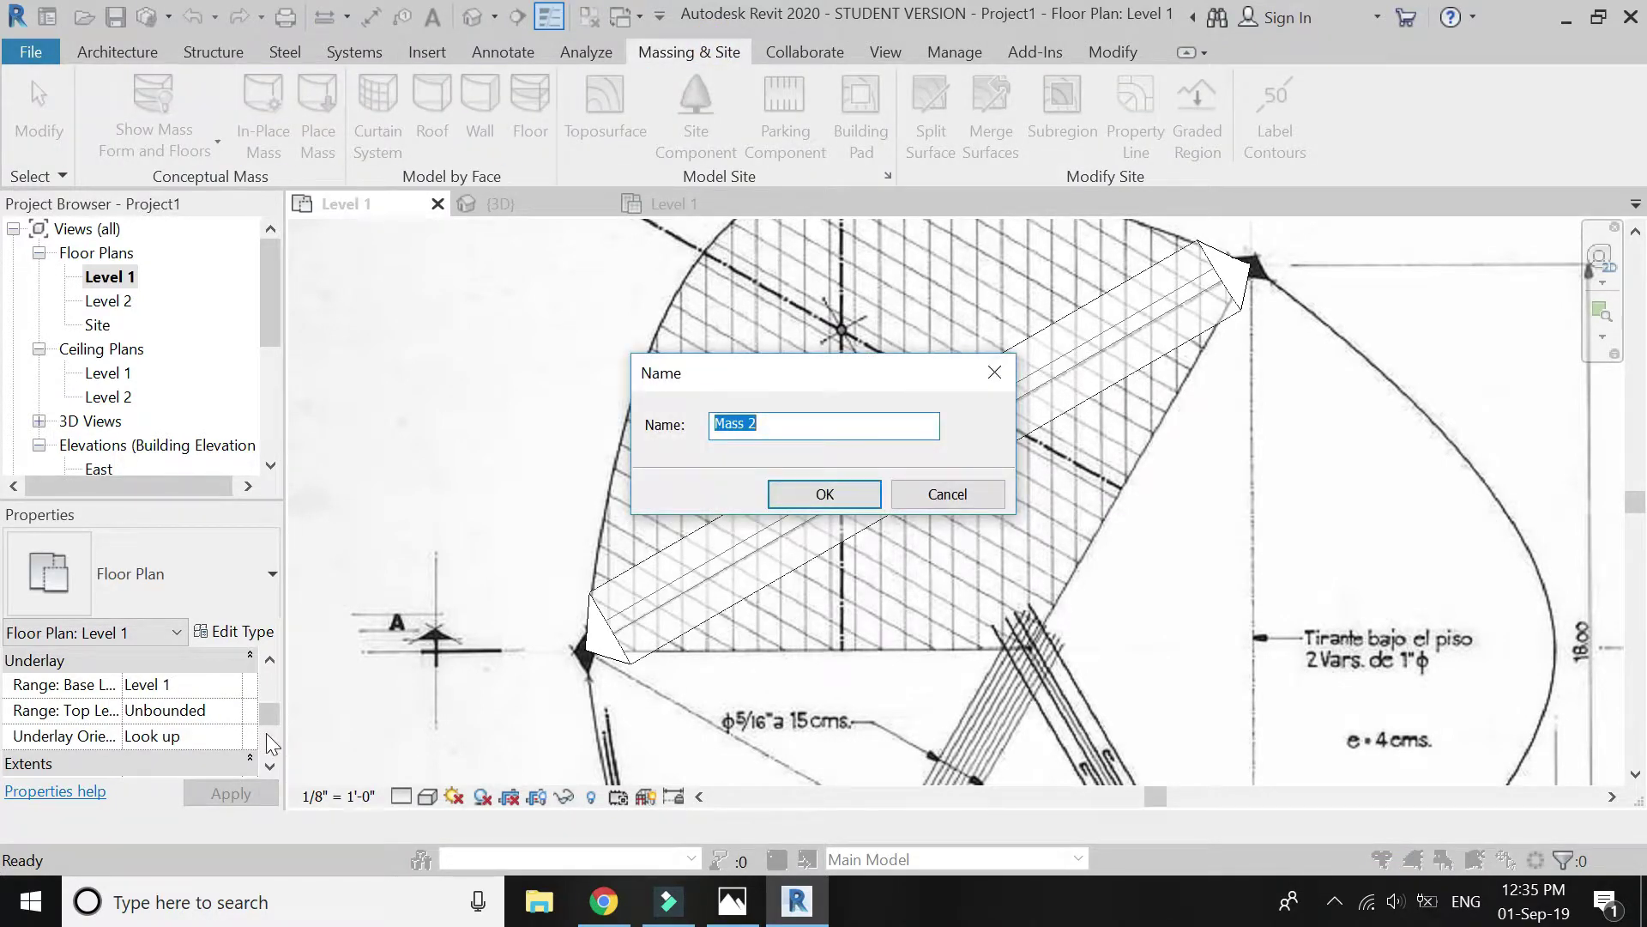
{"action": "left_click", "coordinate": [816, 503]}
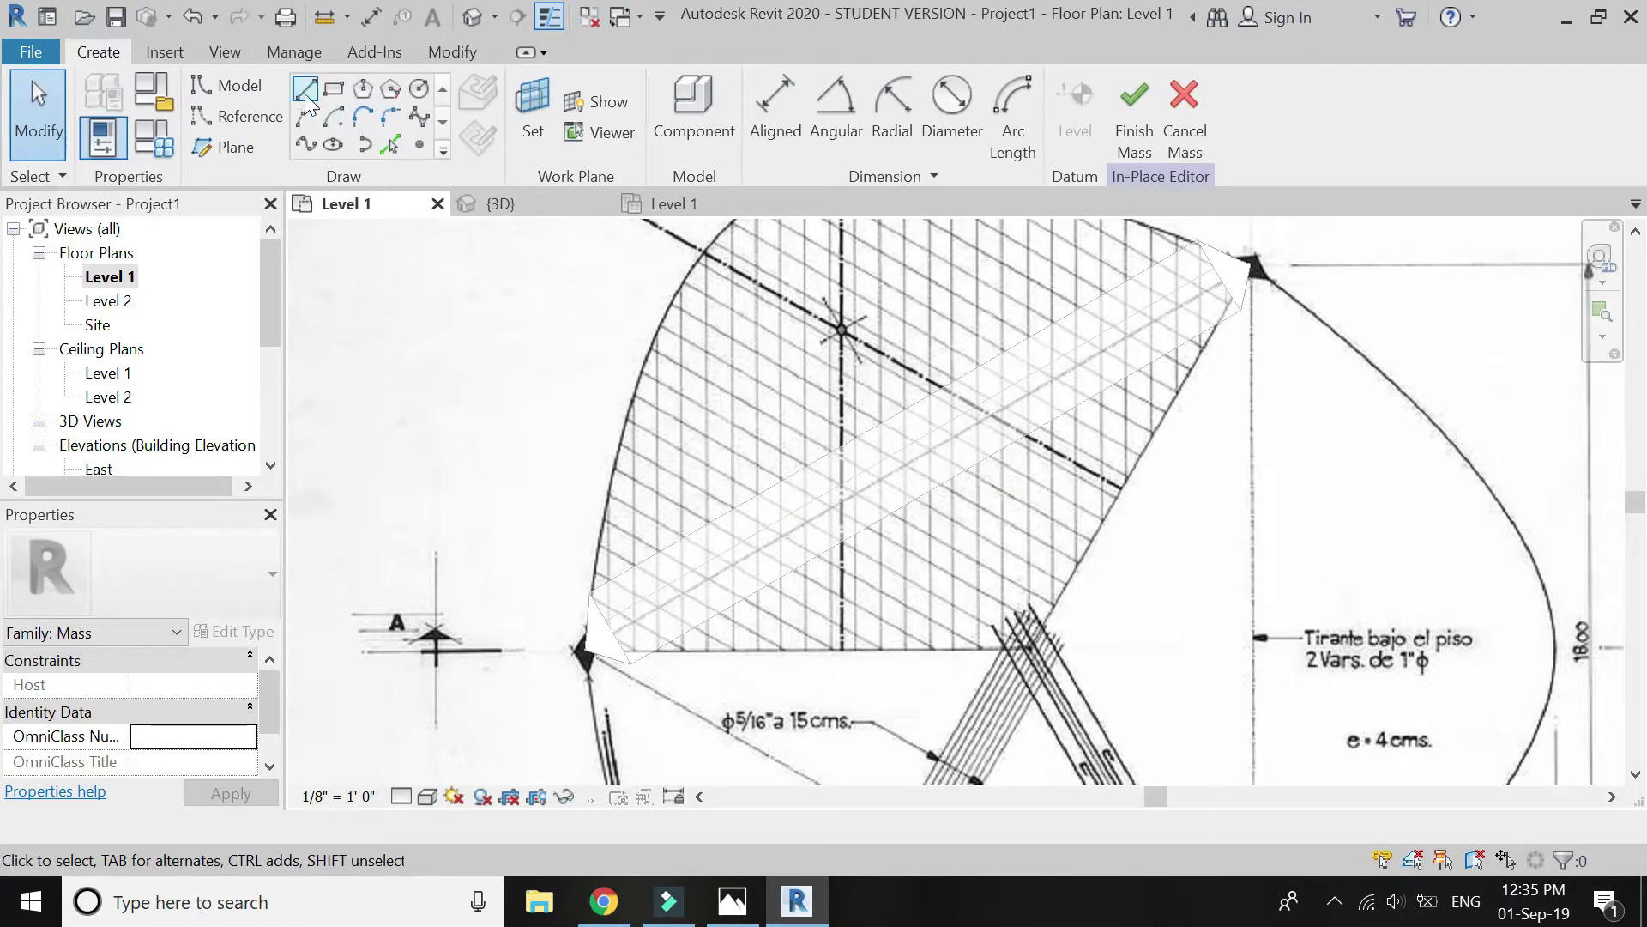
With 3D snapping off, draw a model line about 27' long from the mass's upper-right end to the drawing's central bar crossing
{"action": "left_click", "coordinate": [305, 93]}
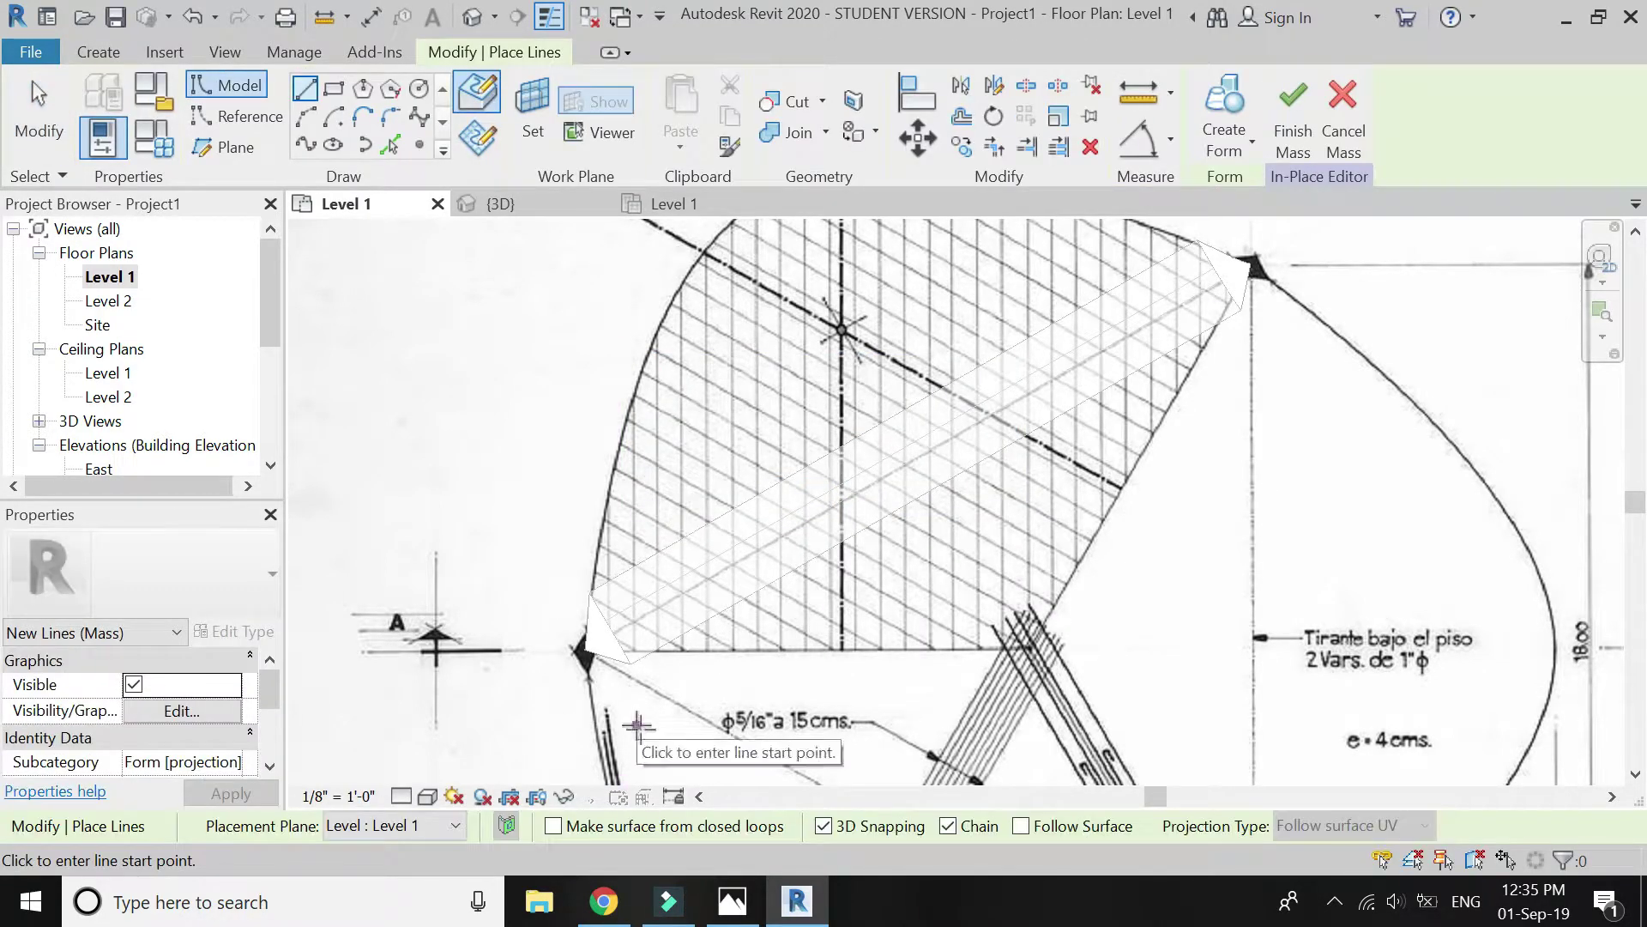
{"action": "left_click", "coordinate": [823, 826]}
{"action": "scroll", "coordinate": [1129, 337], "scroll_direction": "up", "scroll_amount": 2}
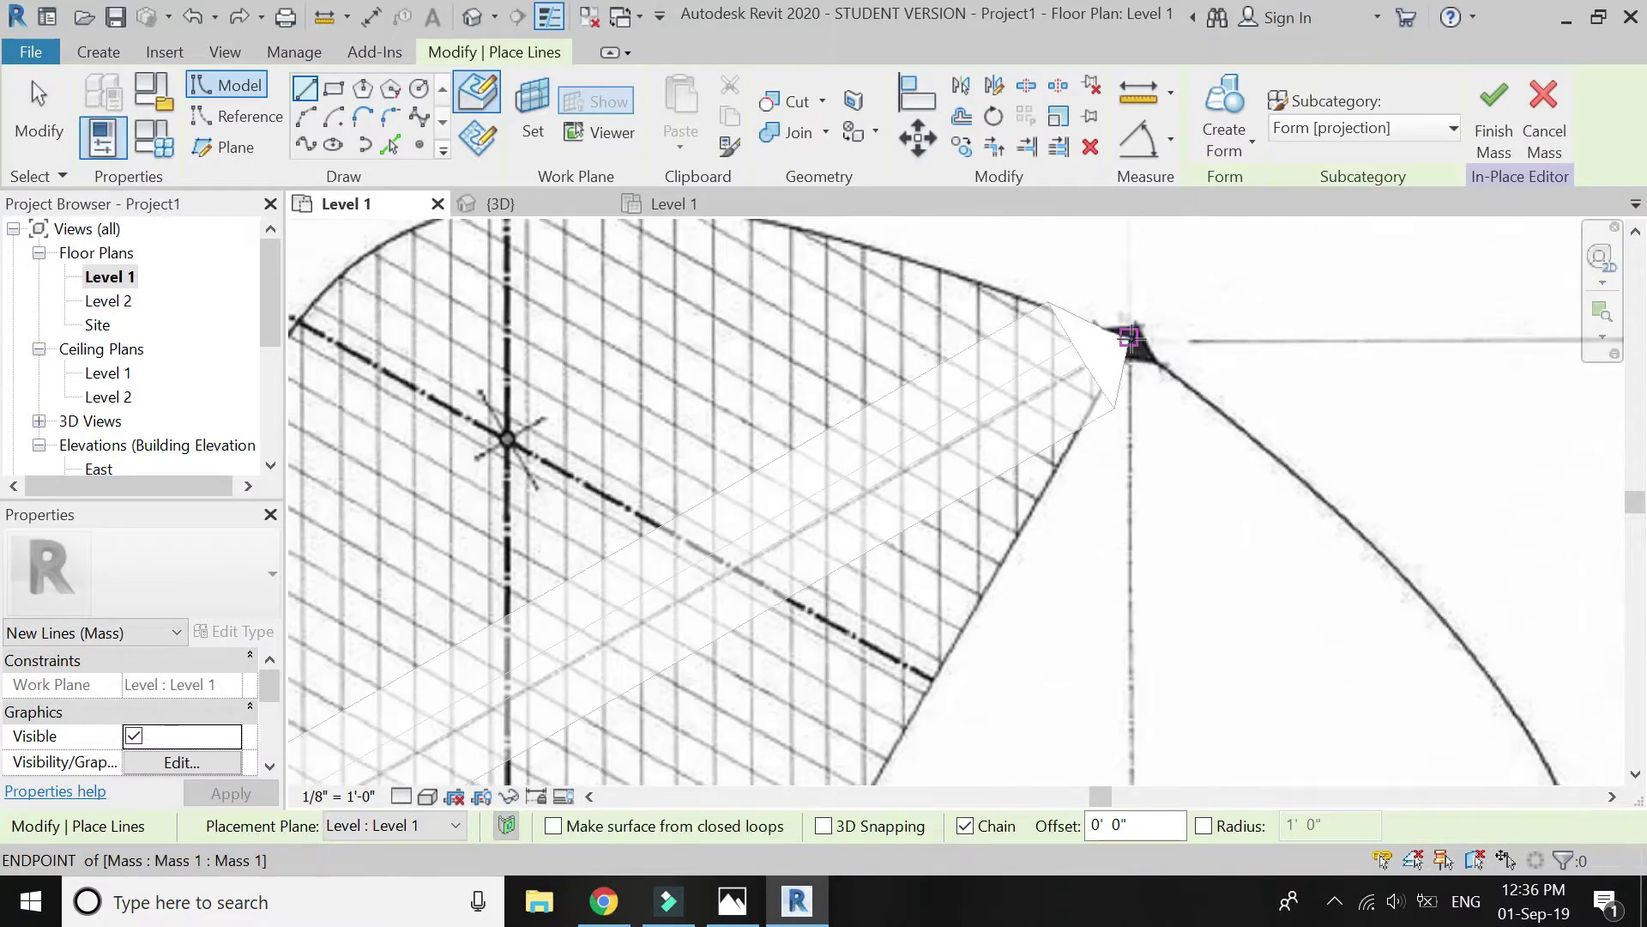
{"action": "left_click", "coordinate": [1162, 305]}
{"action": "scroll", "coordinate": [1162, 305], "scroll_direction": "down", "scroll_amount": 3}
{"action": "scroll", "coordinate": [937, 683], "scroll_direction": "up", "scroll_amount": 5}
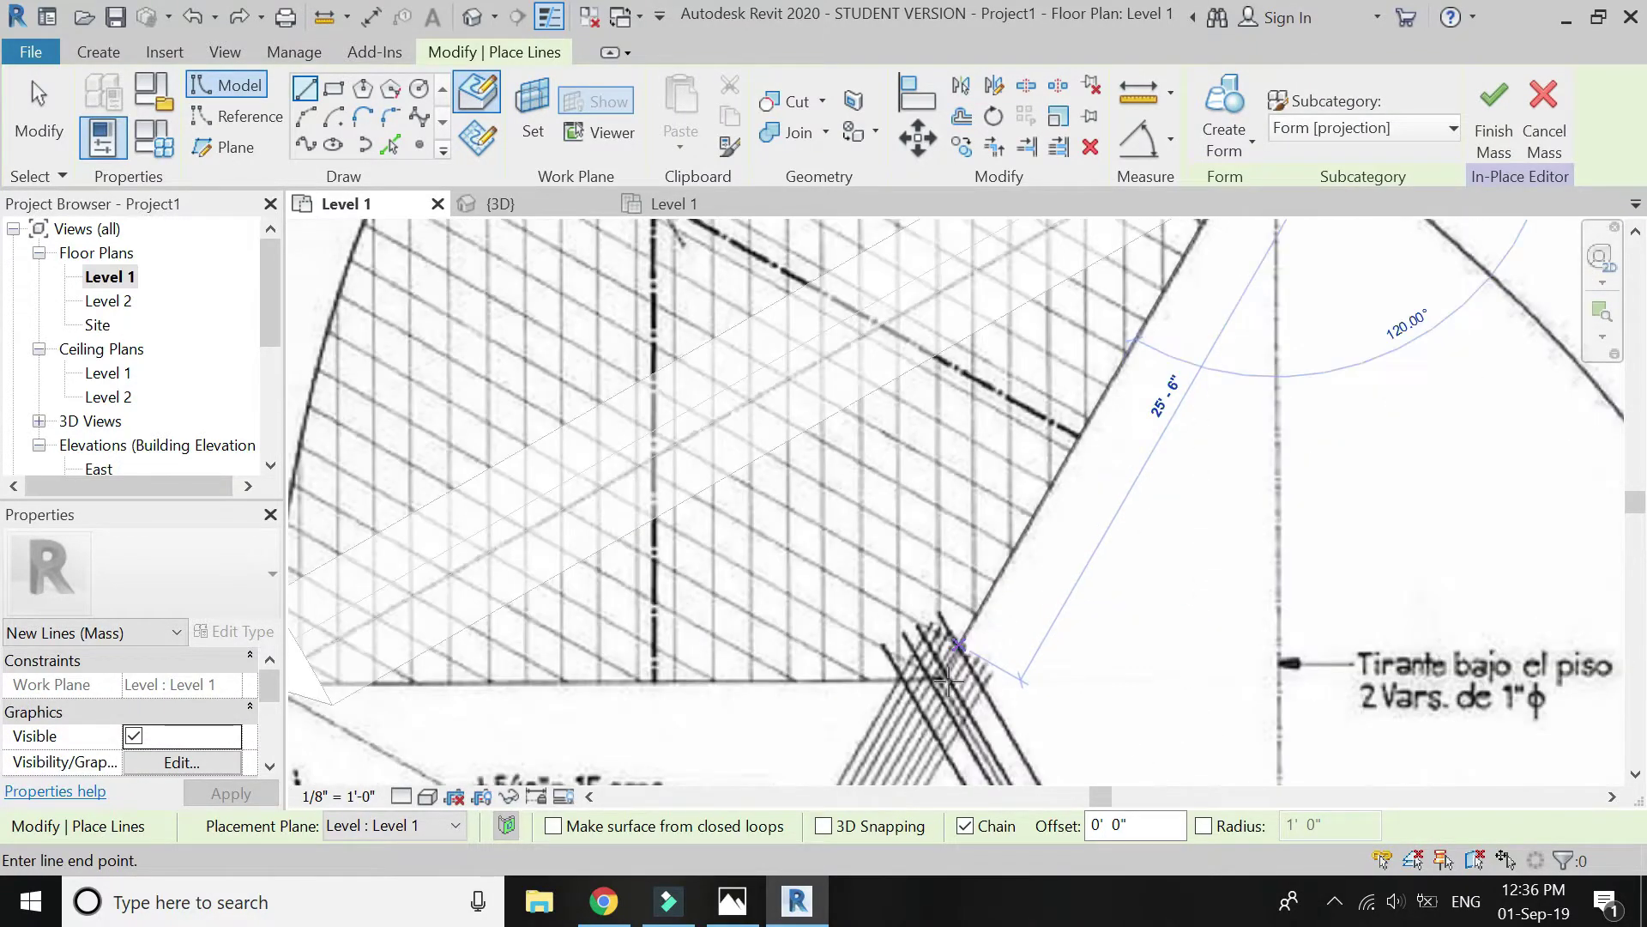
{"action": "scroll", "coordinate": [936, 684], "scroll_direction": "up", "scroll_amount": 3}
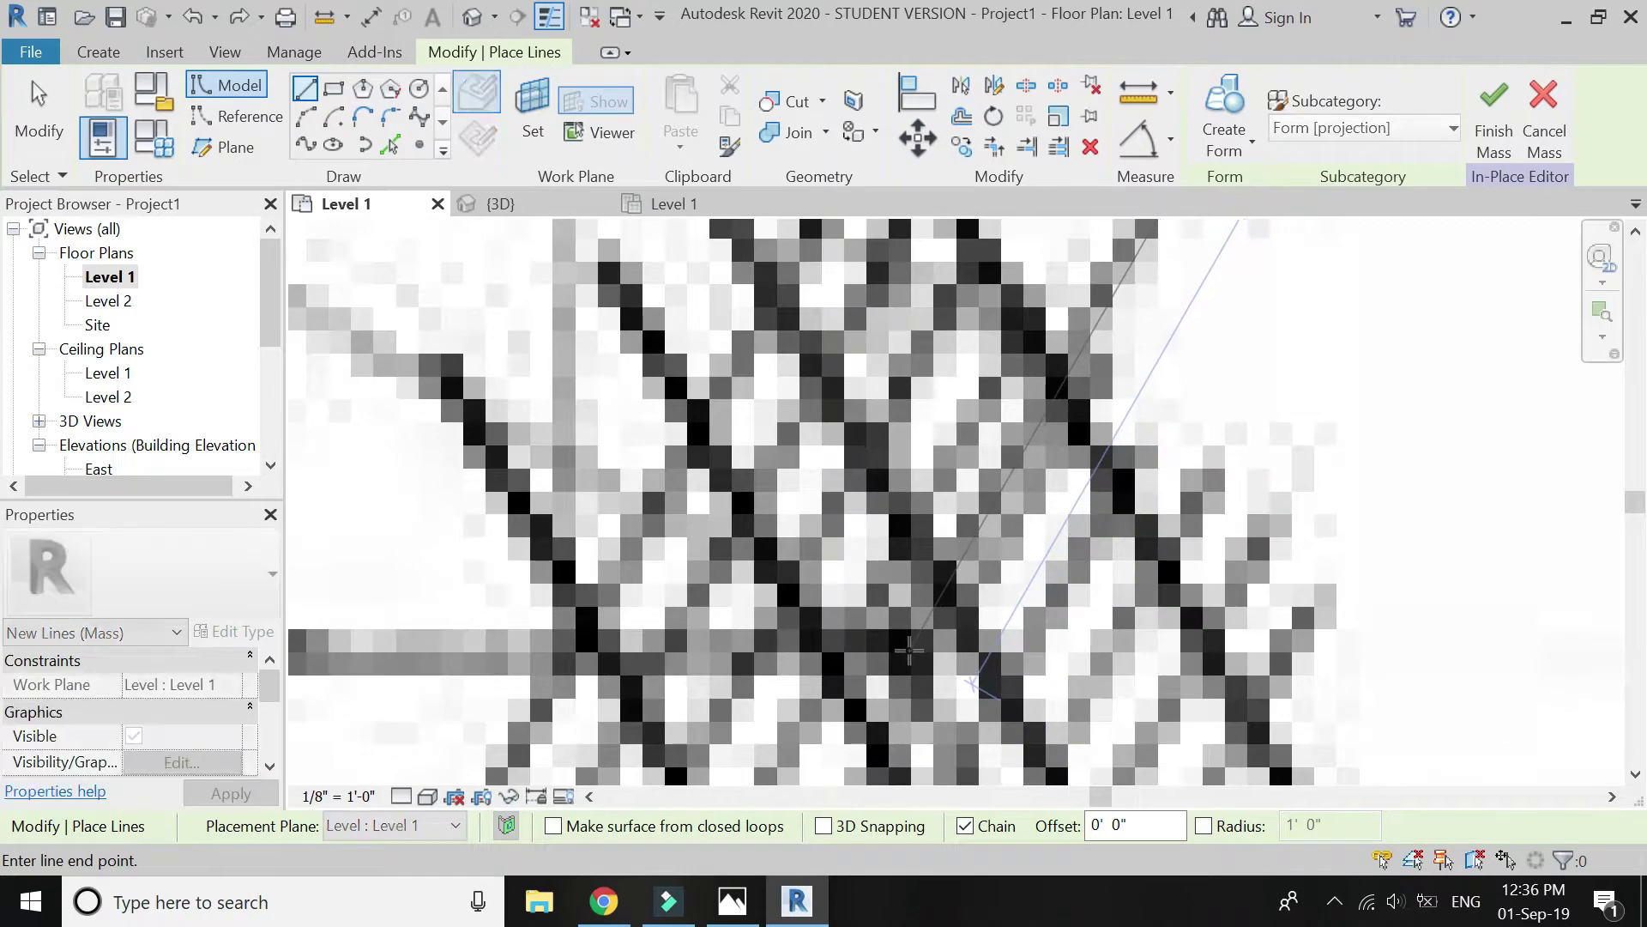
{"action": "left_click", "coordinate": [901, 645]}
{"action": "key", "text": "Escape"}
{"action": "key", "text": "Escape"}
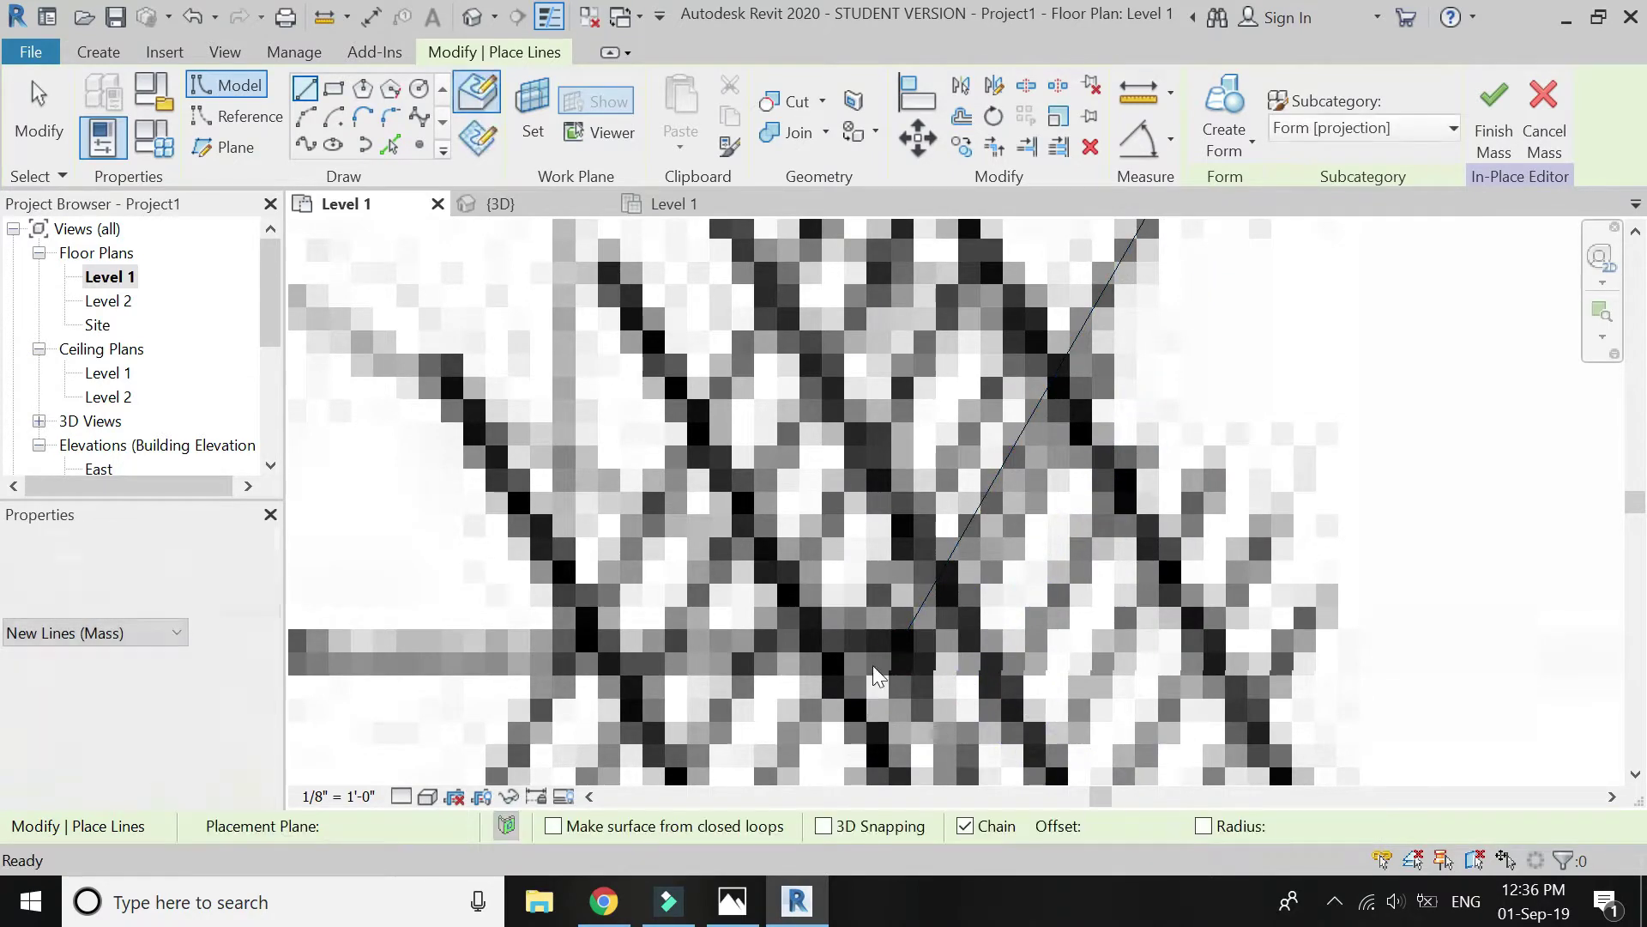
Mirror the slanted model line about a drawn 120° axis starting at the central bar crossing, keeping the original
{"action": "left_click", "coordinate": [918, 609]}
{"action": "scroll", "coordinate": [850, 686], "scroll_direction": "down", "scroll_amount": 4}
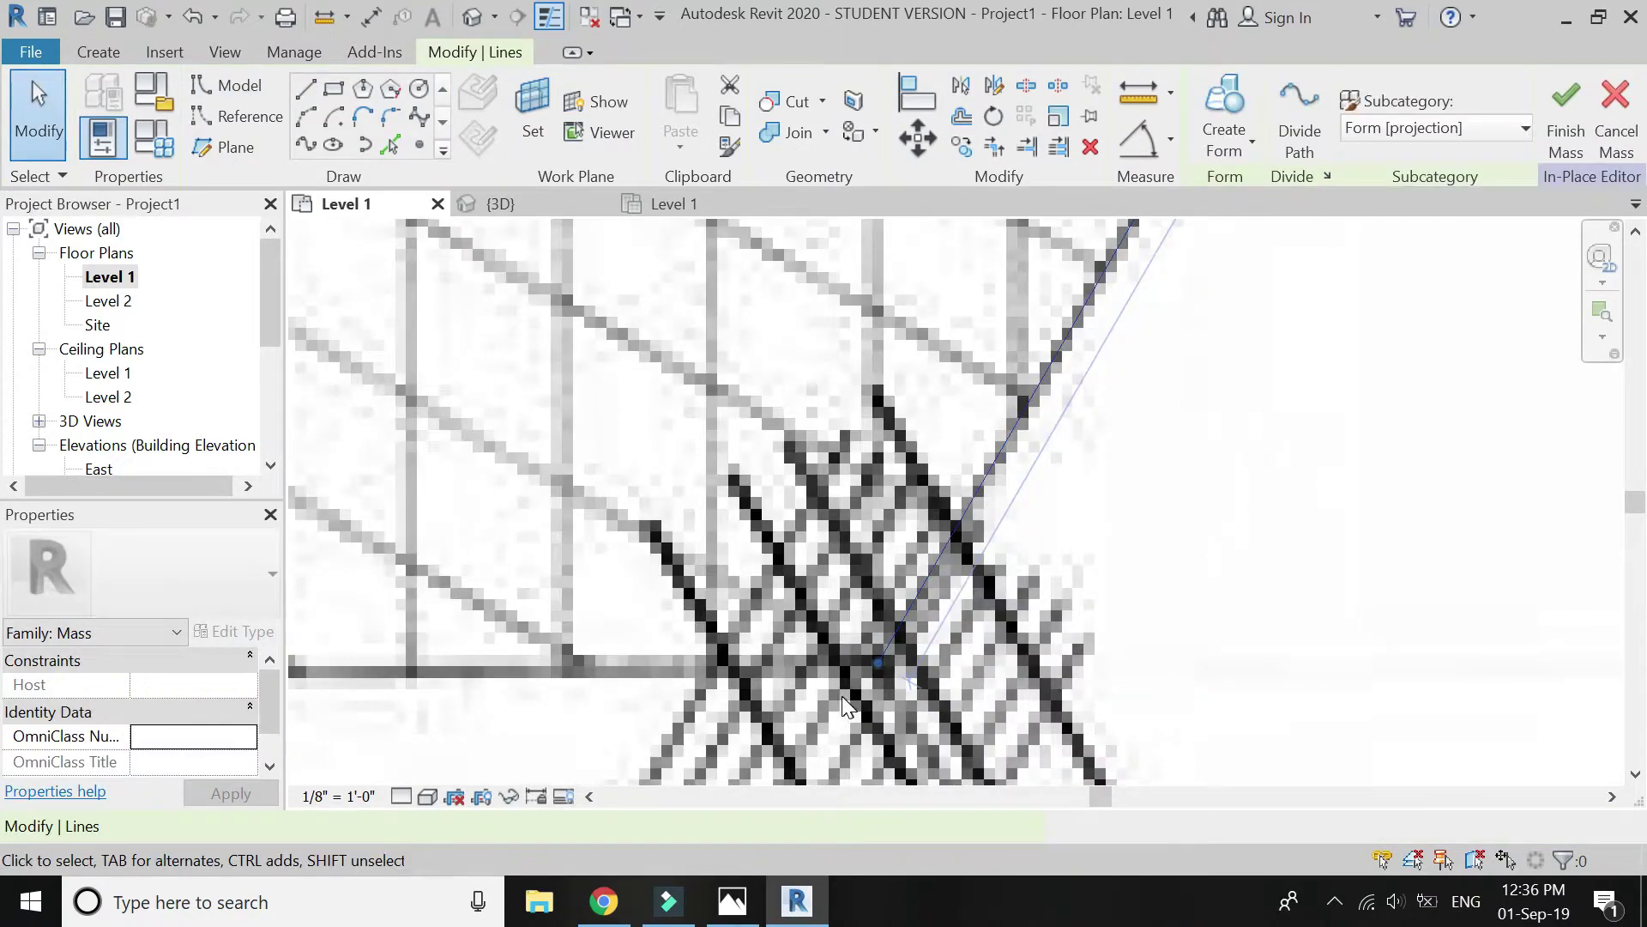
{"action": "scroll", "coordinate": [837, 700], "scroll_direction": "down", "scroll_amount": 3}
{"action": "scroll", "coordinate": [831, 522], "scroll_direction": "up", "scroll_amount": 3}
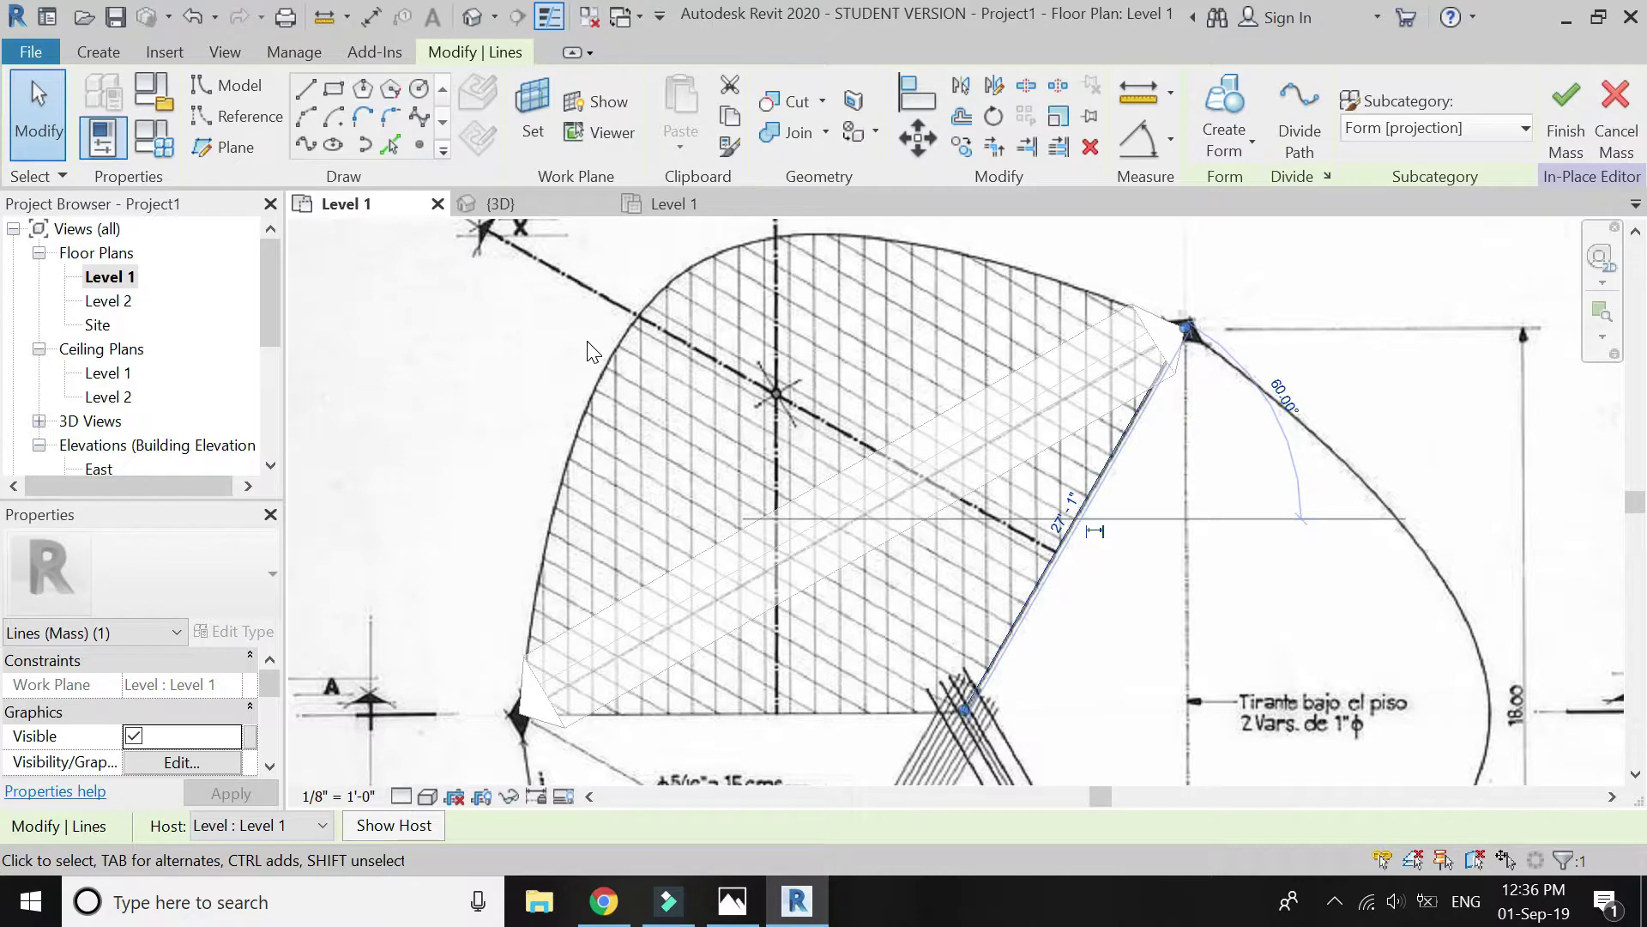
{"action": "left_click", "coordinate": [993, 87]}
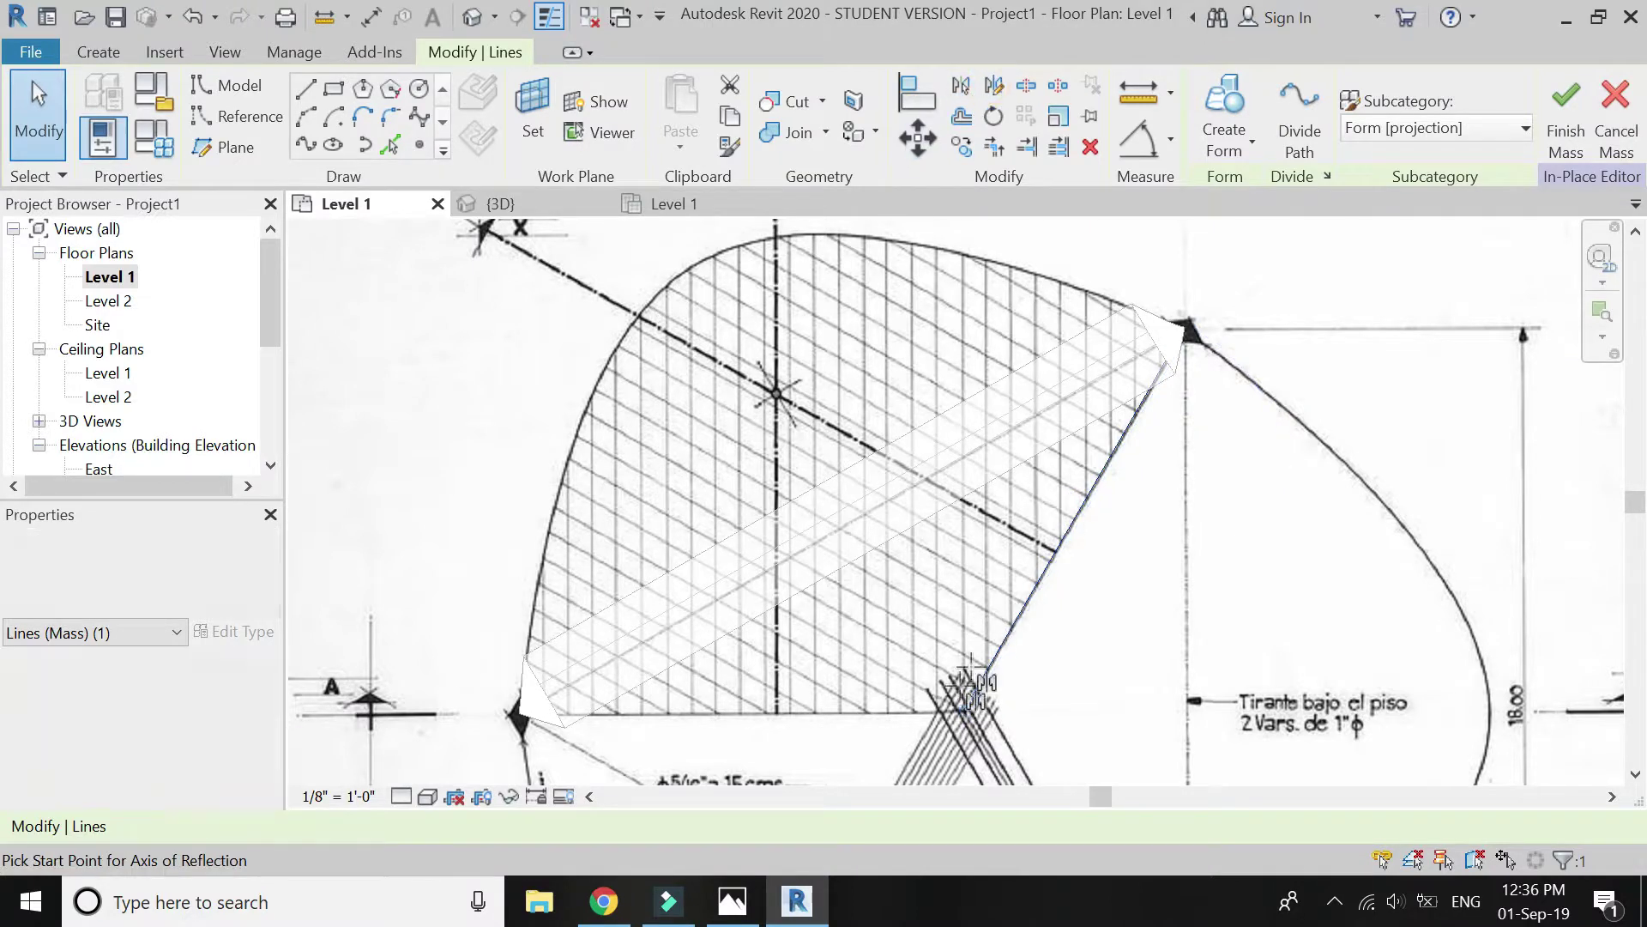
{"action": "left_click", "coordinate": [965, 708]}
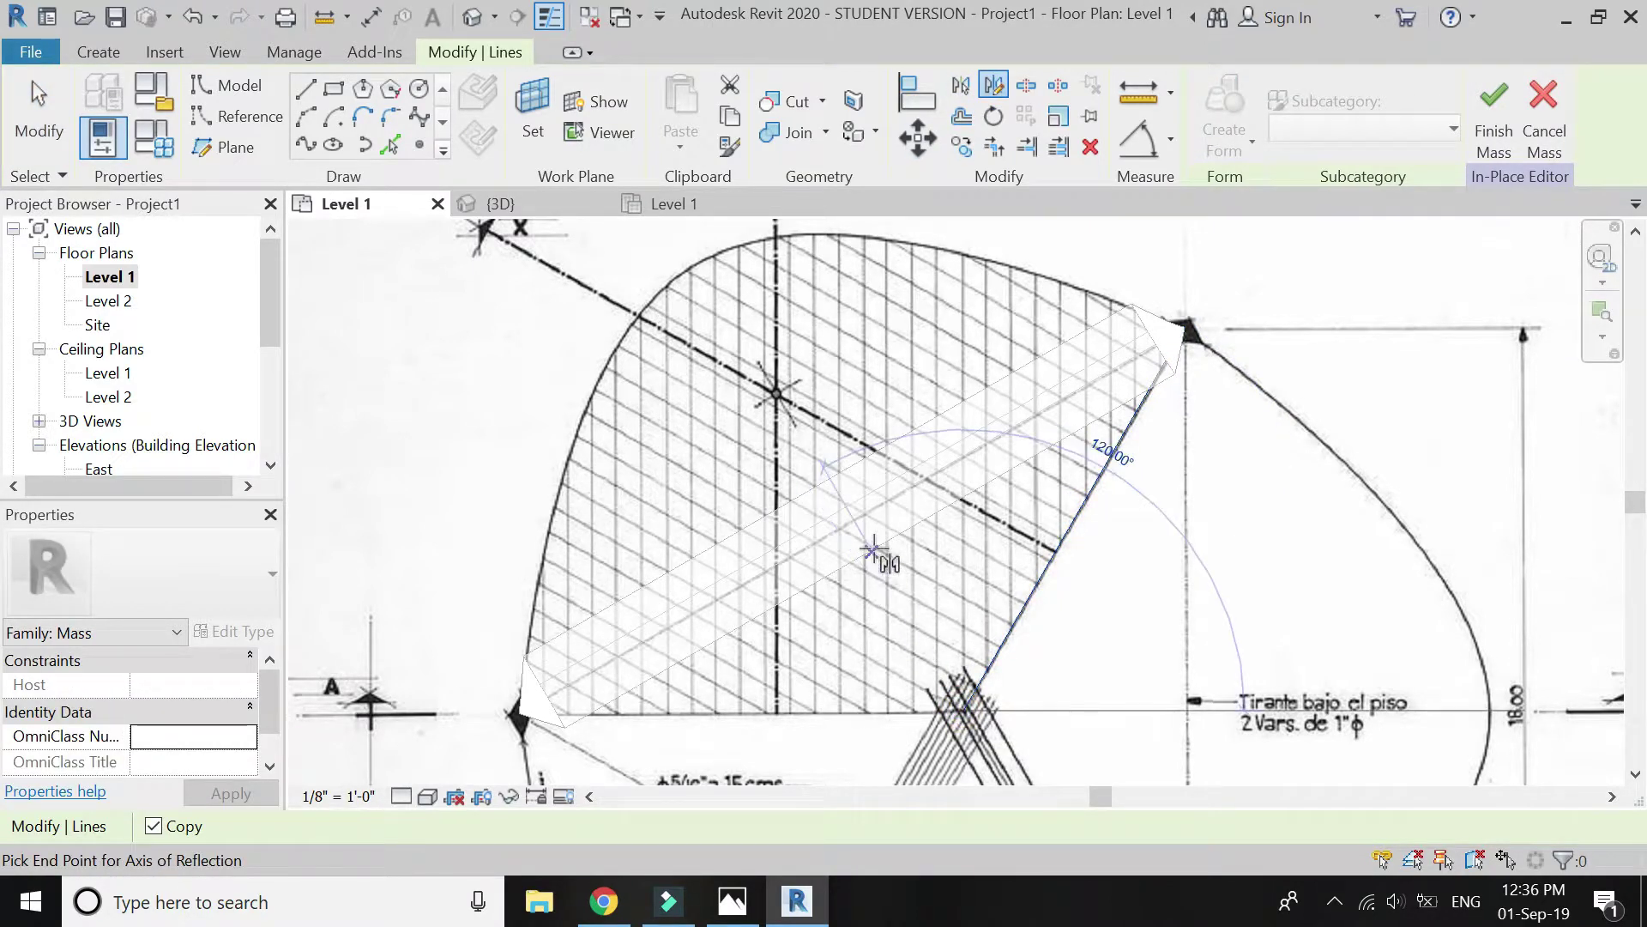
{"action": "left_click", "coordinate": [702, 259]}
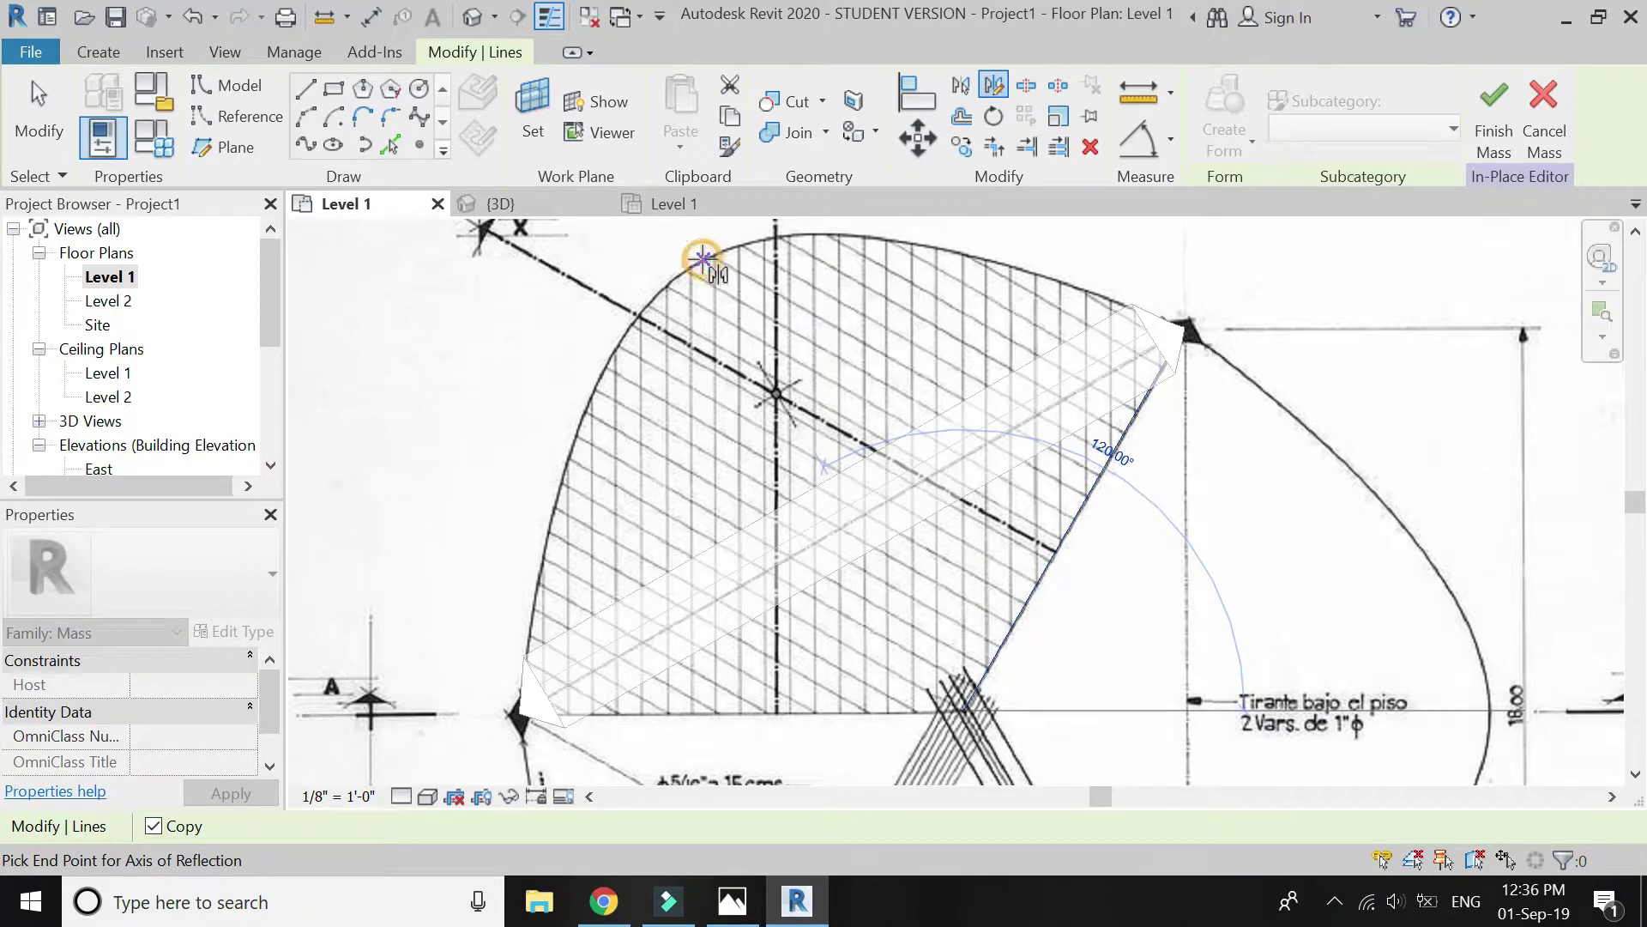
{"action": "left_click", "coordinate": [485, 733]}
Stretch the mirrored line's outer end horizontally to the mass's edge near the drawing's leftmost support
{"action": "scroll", "coordinate": [485, 733], "scroll_direction": "up", "scroll_amount": 5}
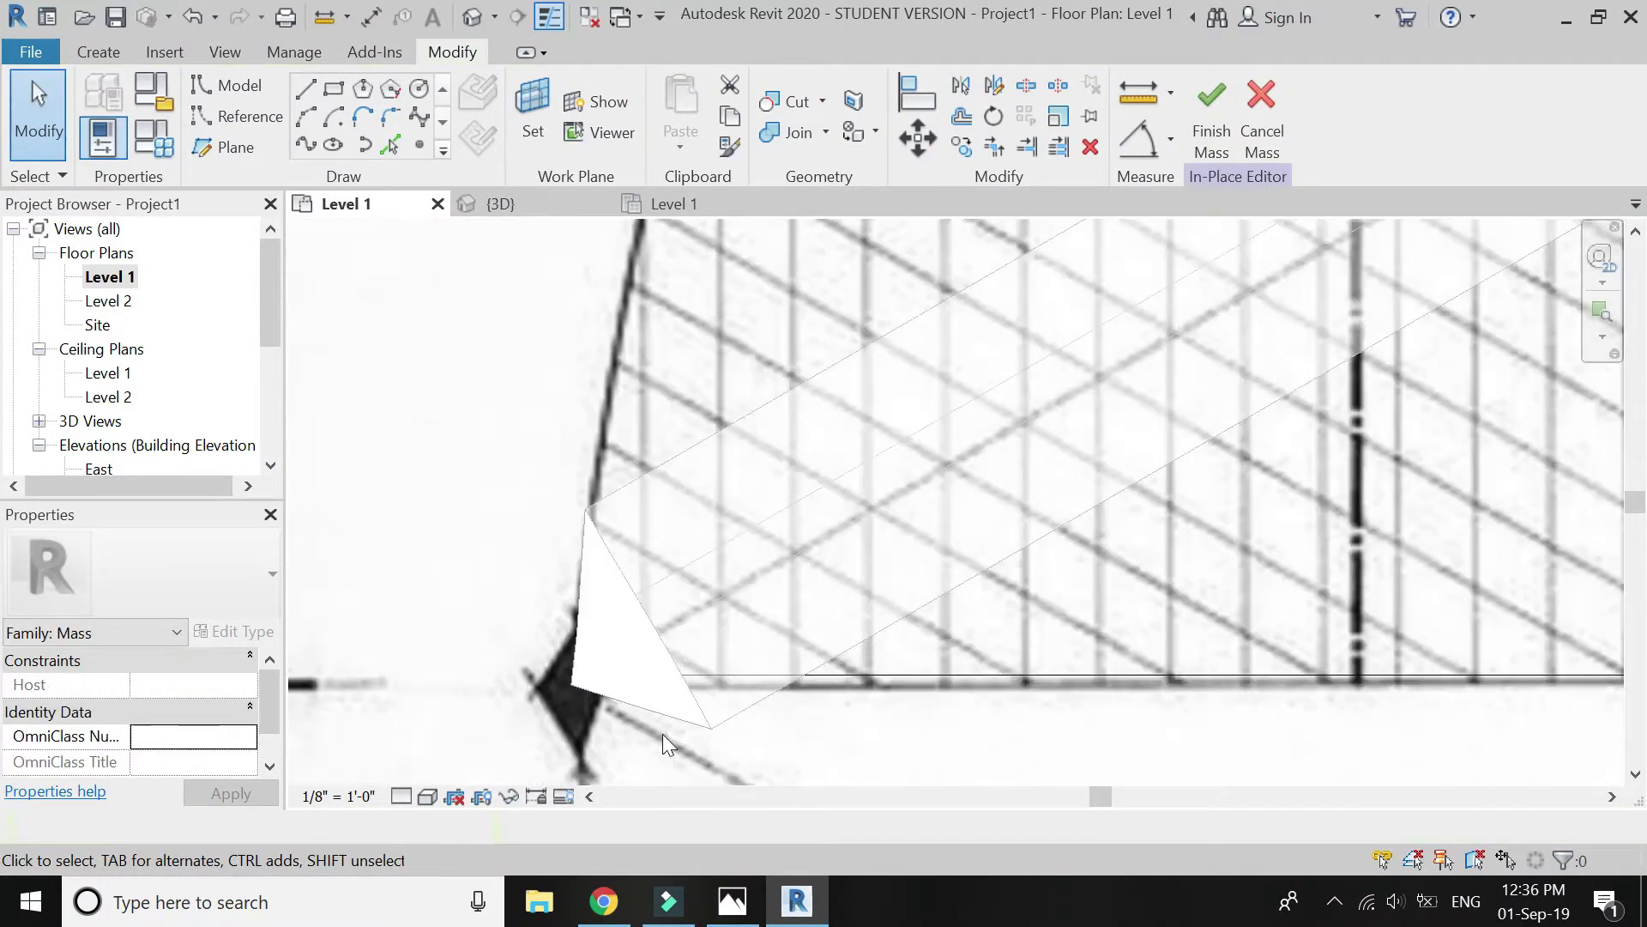
{"action": "left_click", "coordinate": [965, 673]}
{"action": "scroll", "coordinate": [579, 680], "scroll_direction": "up", "scroll_amount": 5}
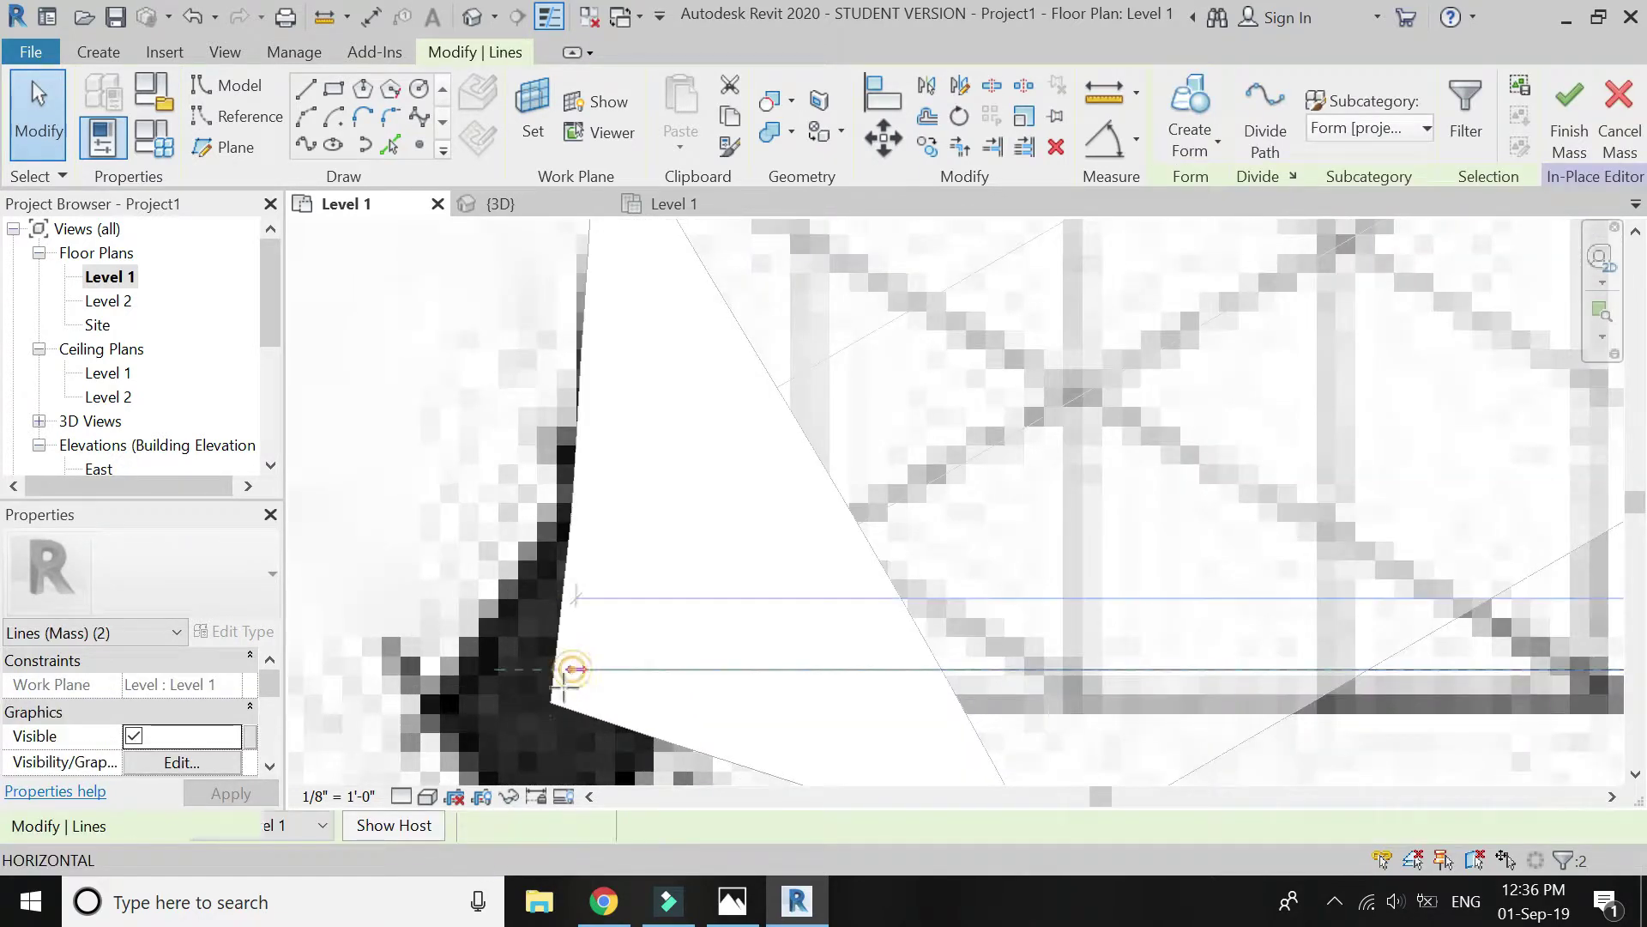
{"action": "key", "text": "l"}
{"action": "key", "text": "i"}
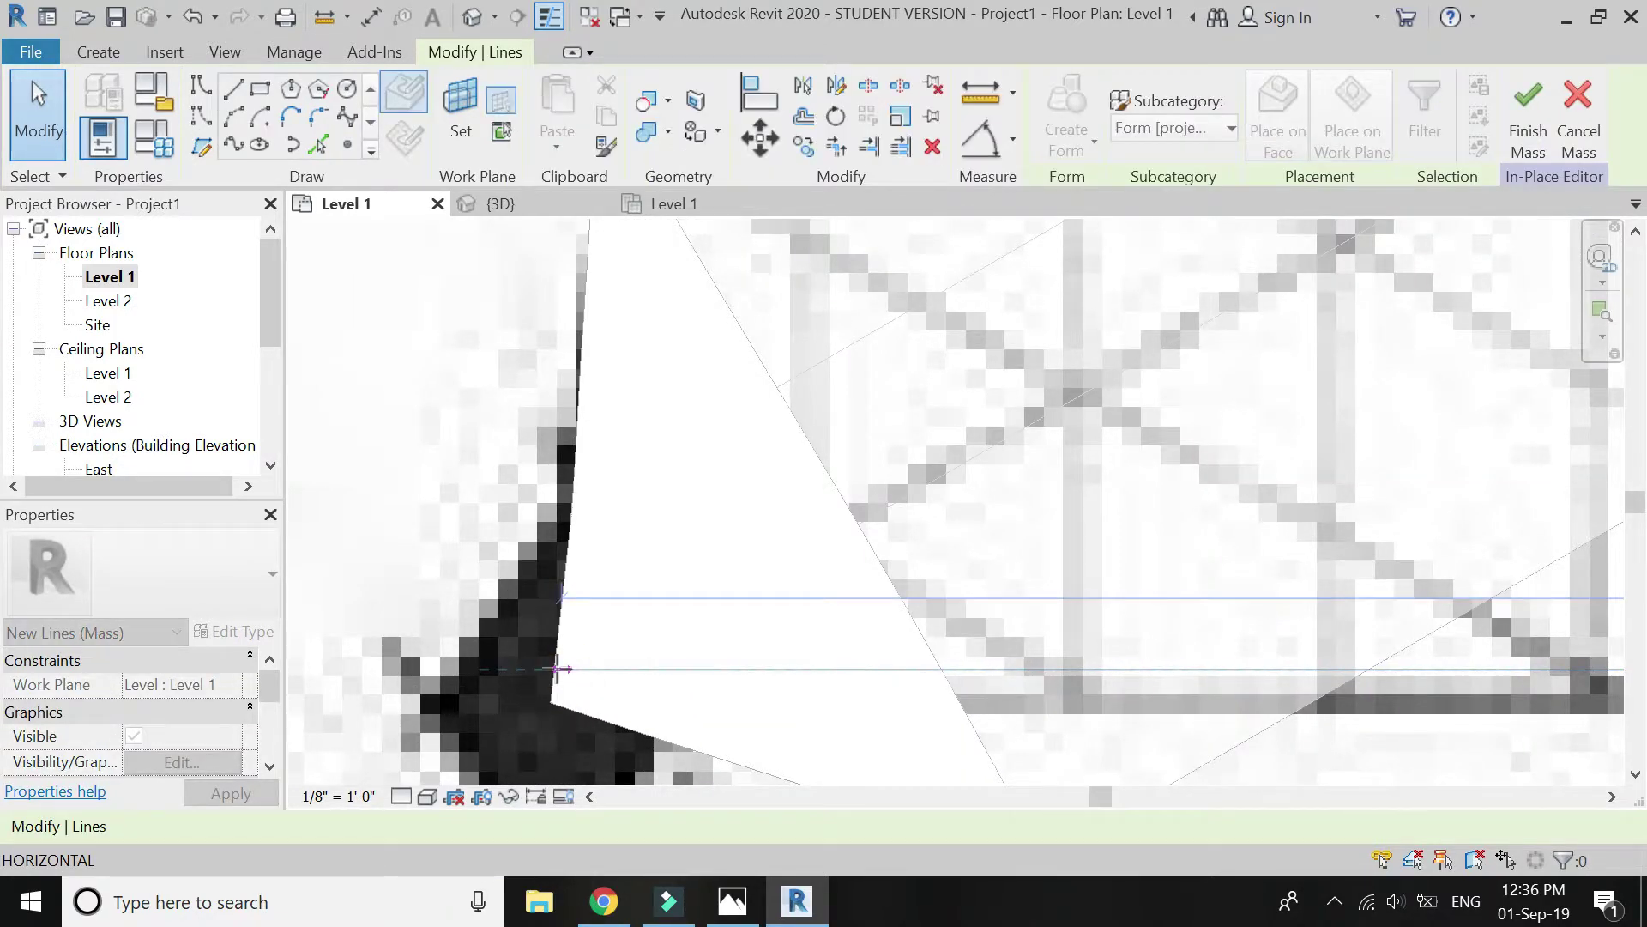
{"action": "scroll", "coordinate": [488, 614], "scroll_direction": "down", "scroll_amount": 5}
{"action": "key", "text": "Escape"}
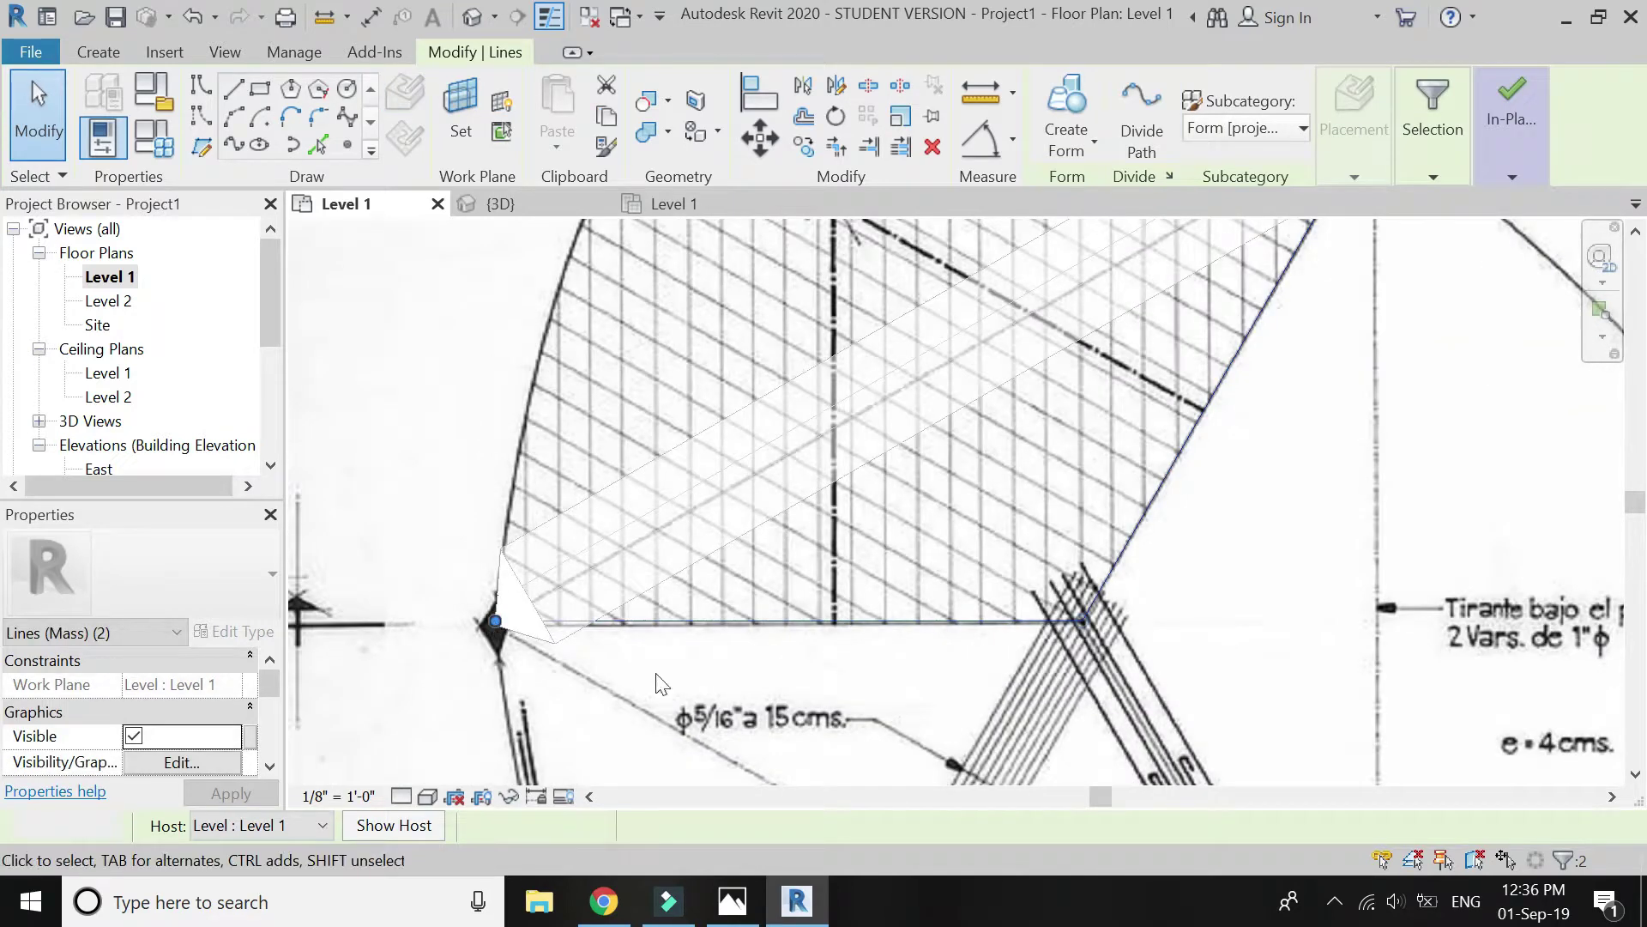
{"action": "key", "text": "Escape"}
{"action": "scroll", "coordinate": [767, 691], "scroll_direction": "down", "scroll_amount": 3}
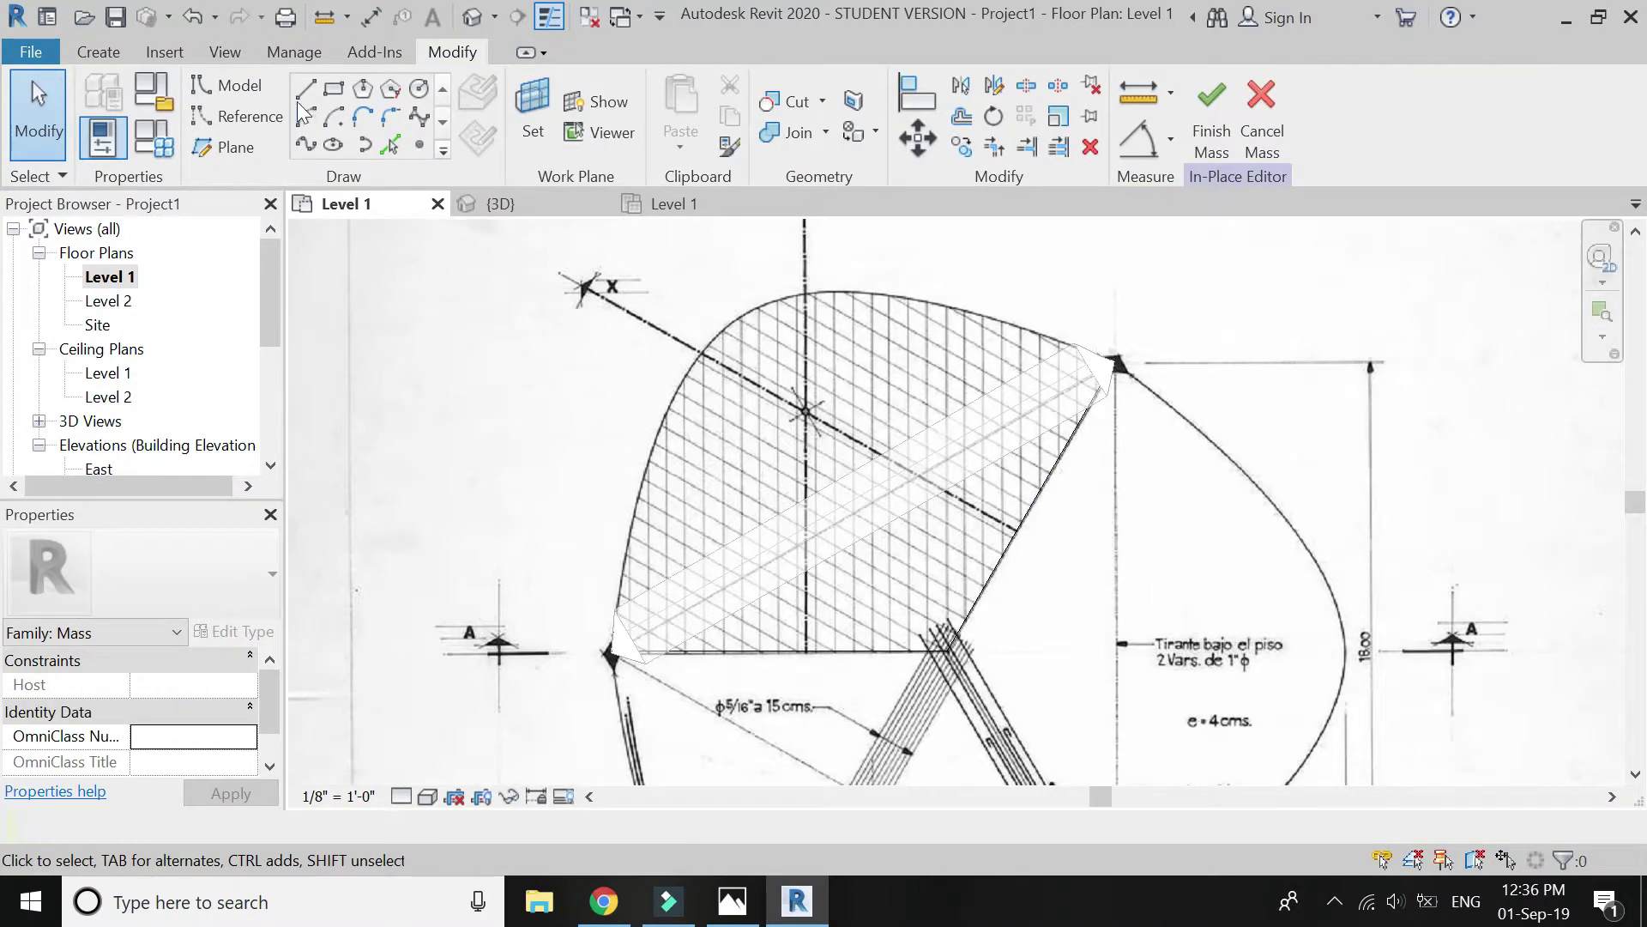
{"action": "key", "text": "l"}
{"action": "key", "text": "i"}
{"action": "scroll", "coordinate": [570, 656], "scroll_direction": "up", "scroll_amount": 5}
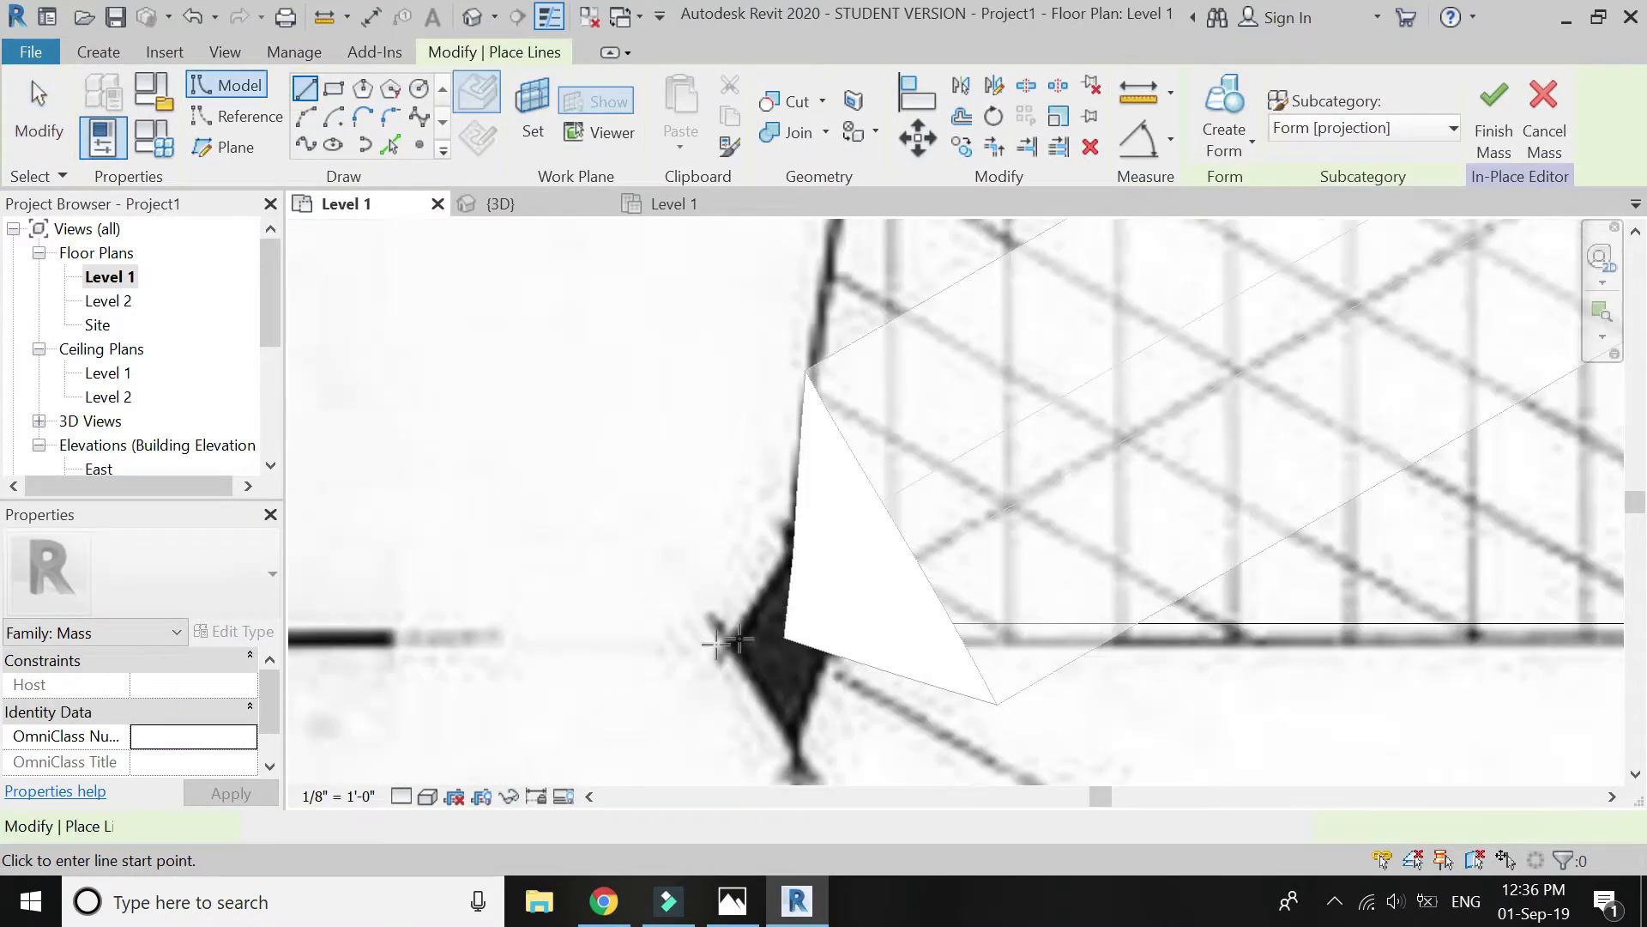
{"action": "scroll", "coordinate": [787, 623], "scroll_direction": "up", "scroll_amount": 5}
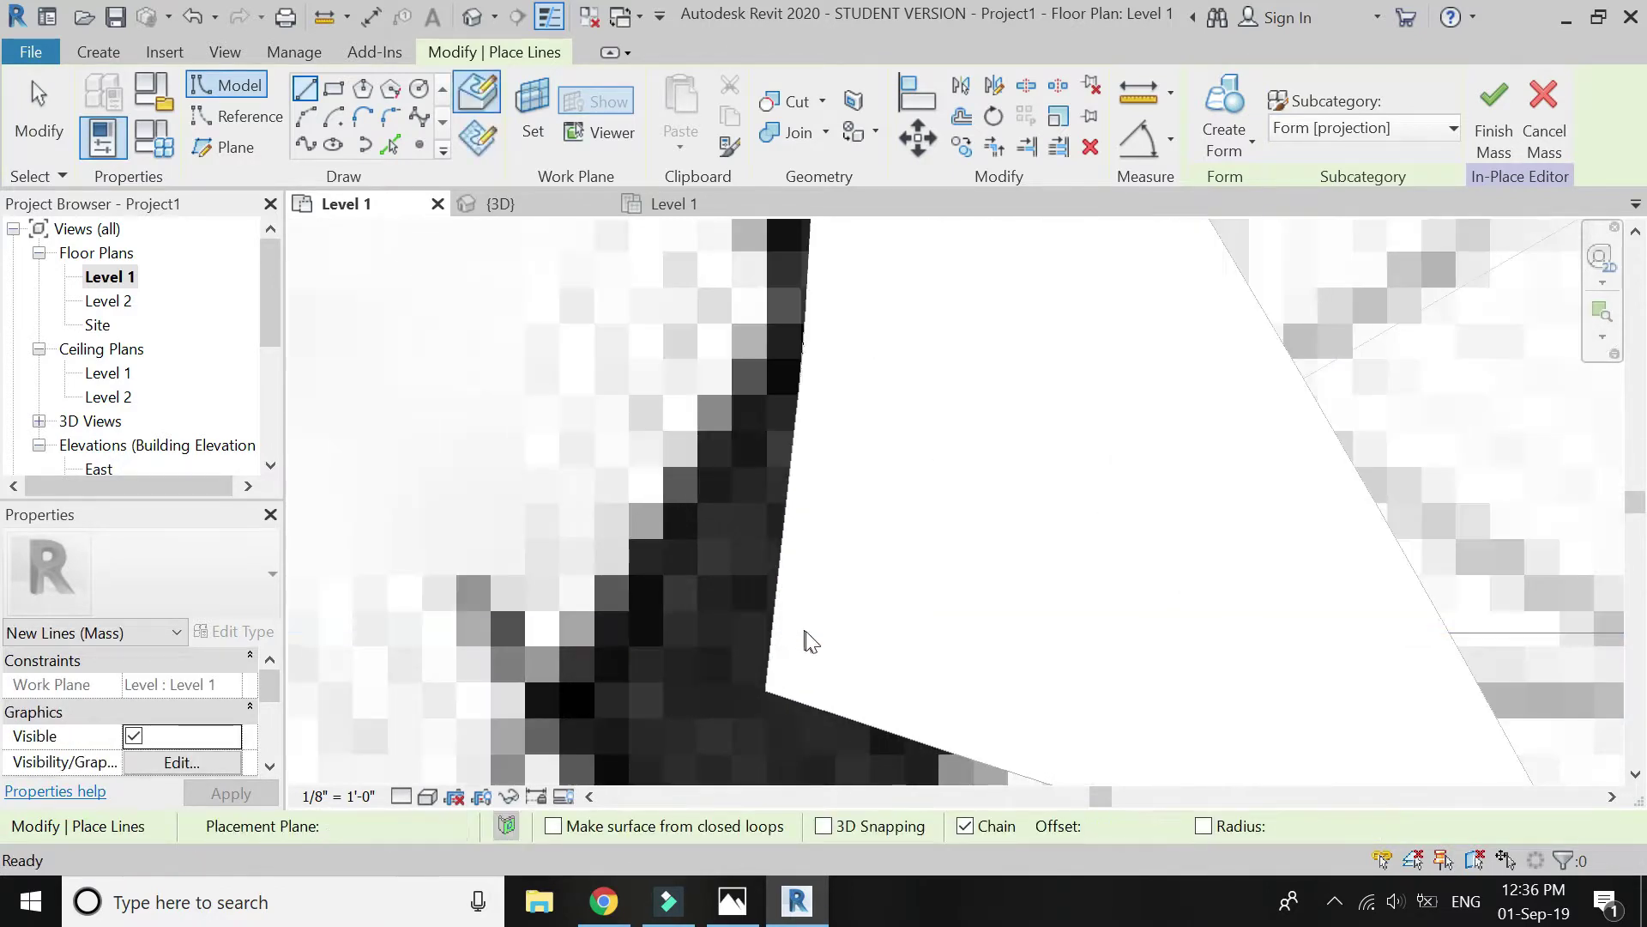
{"action": "key", "text": "Escape"}
{"action": "scroll", "coordinate": [755, 630], "scroll_direction": "down", "scroll_amount": 2}
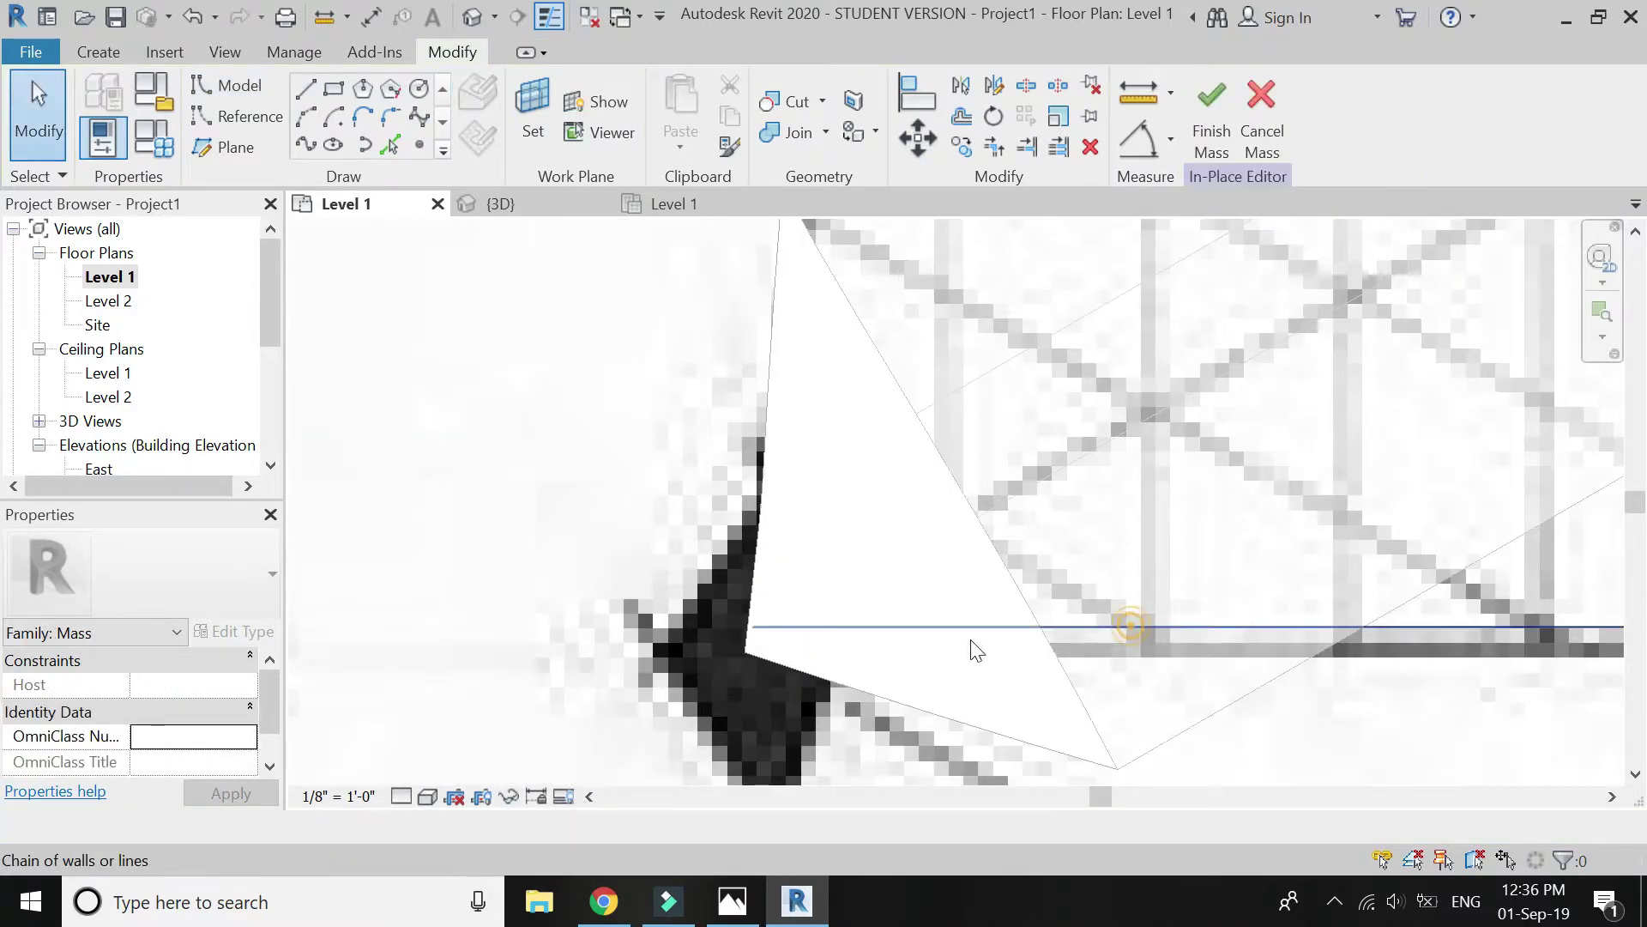
Try to pull the horizontal line's outer end closer to the mass's lower-left corner
{"action": "left_click", "coordinate": [719, 634]}
{"action": "scroll", "coordinate": [747, 630], "scroll_direction": "up", "scroll_amount": 3}
{"action": "left_click_drag", "start_coordinate": [776, 628], "coordinate": [755, 633]}
{"action": "key", "text": "Return"}
{"action": "scroll", "coordinate": [629, 704], "scroll_direction": "down", "scroll_amount": 6}
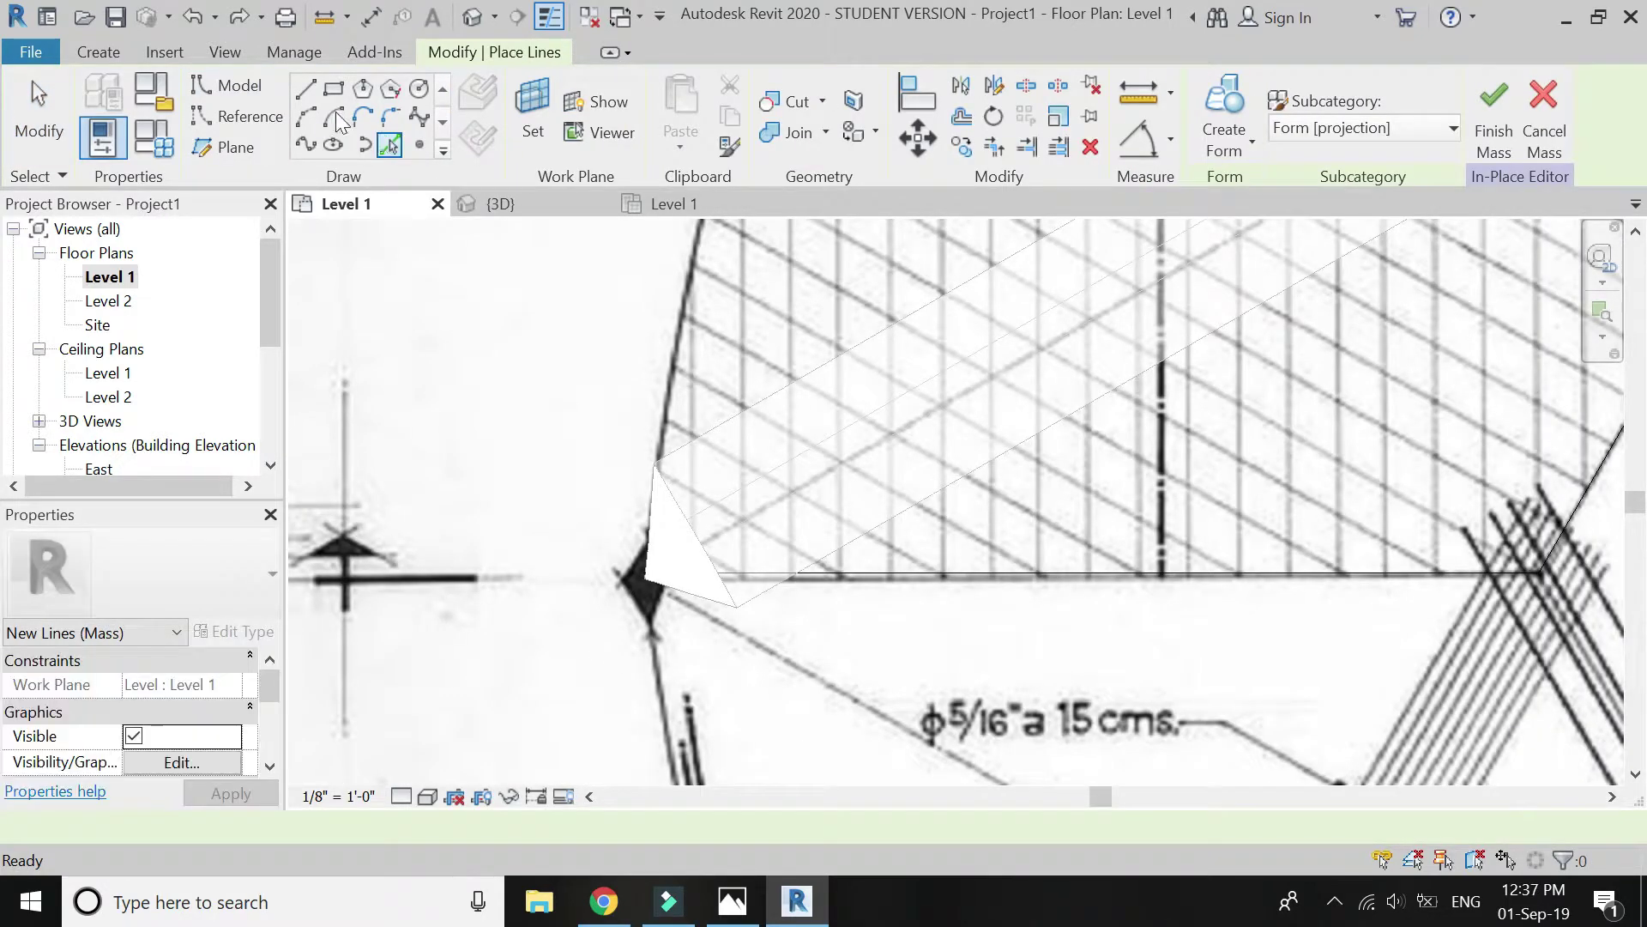
From the horizontal line's outer end, draw a chain of five model lines around the area below and right of the bar crossing
{"action": "left_click", "coordinate": [306, 89]}
{"action": "scroll", "coordinate": [661, 575], "scroll_direction": "up", "scroll_amount": 4}
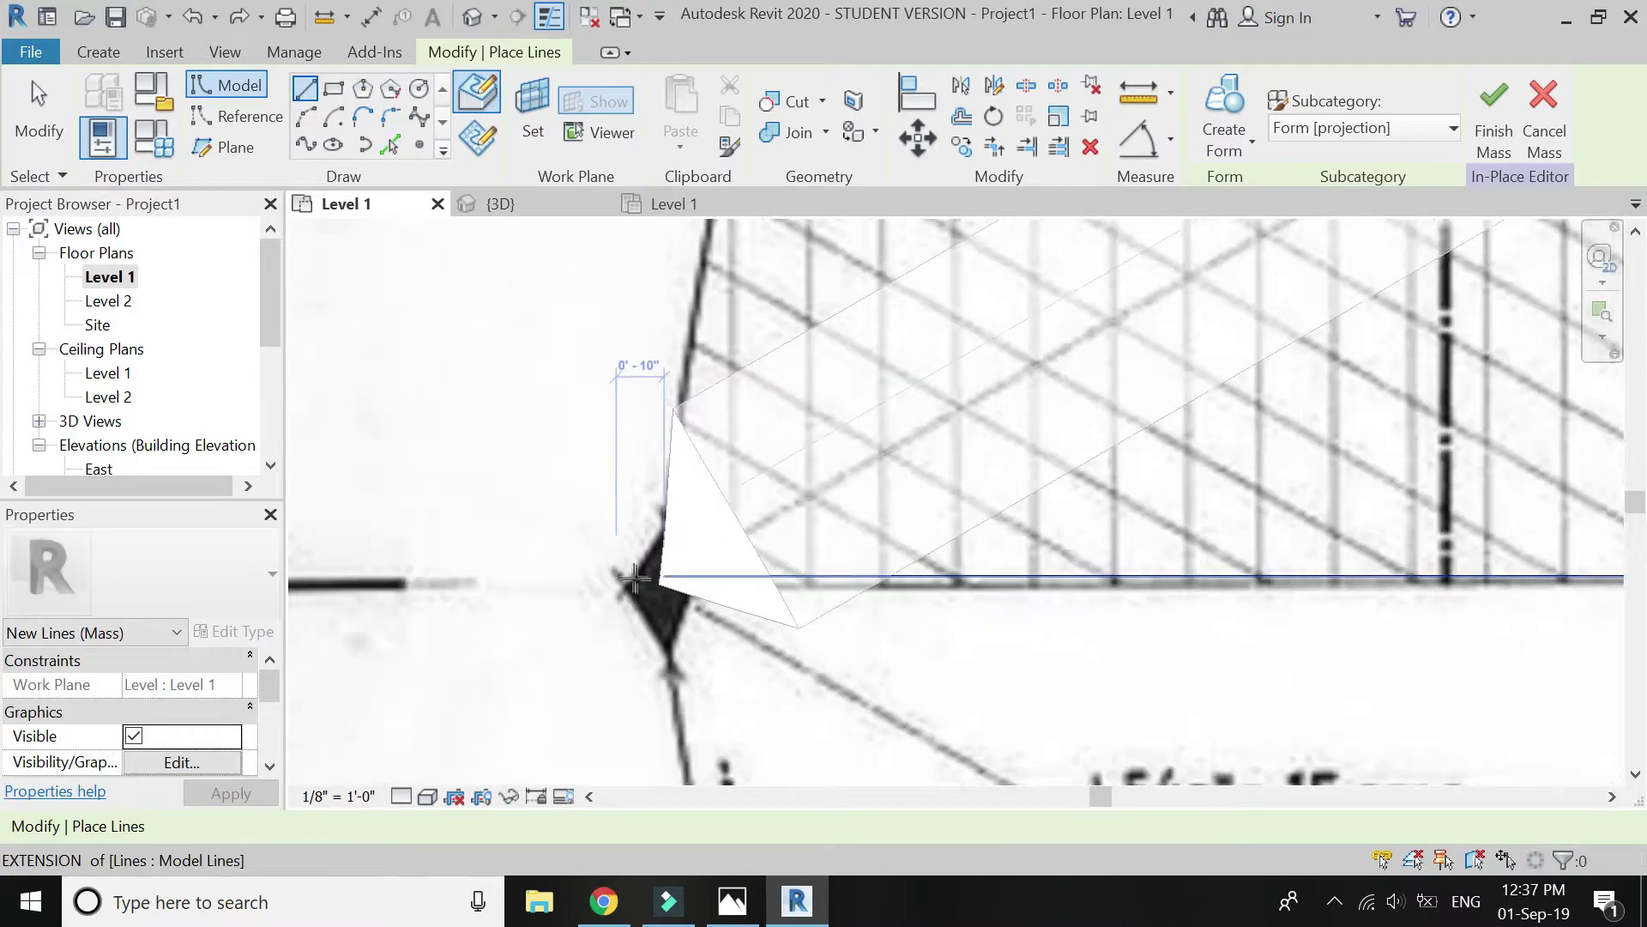
{"action": "left_click", "coordinate": [674, 577]}
{"action": "scroll", "coordinate": [647, 482], "scroll_direction": "down", "scroll_amount": 4}
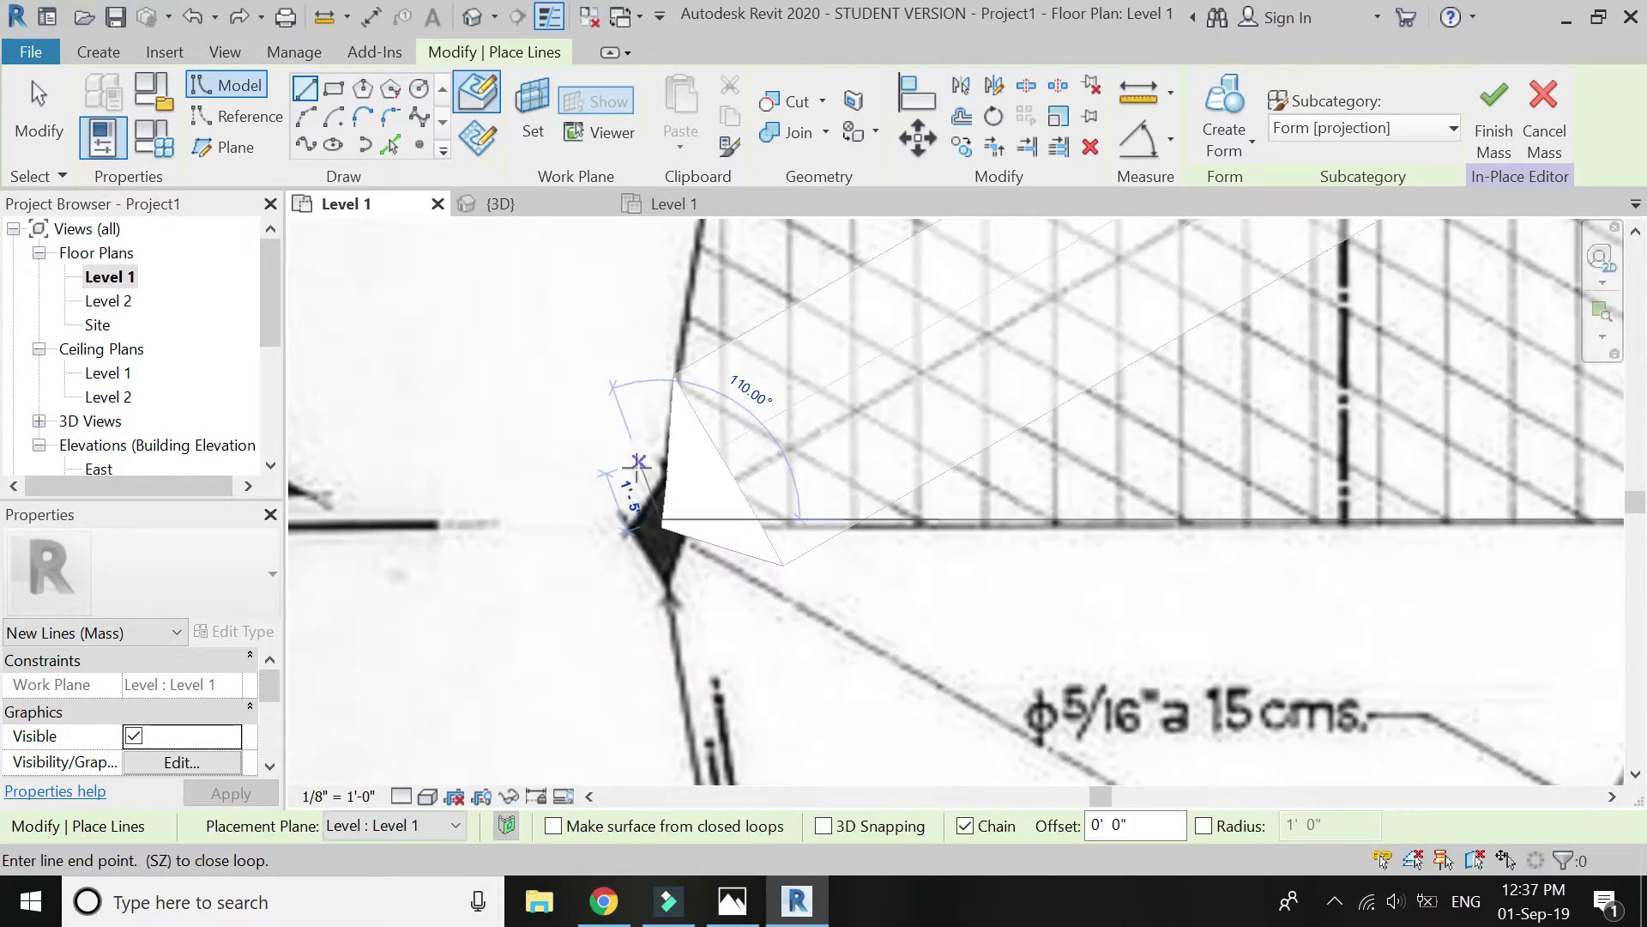
{"action": "scroll", "coordinate": [569, 666], "scroll_direction": "down", "scroll_amount": 1}
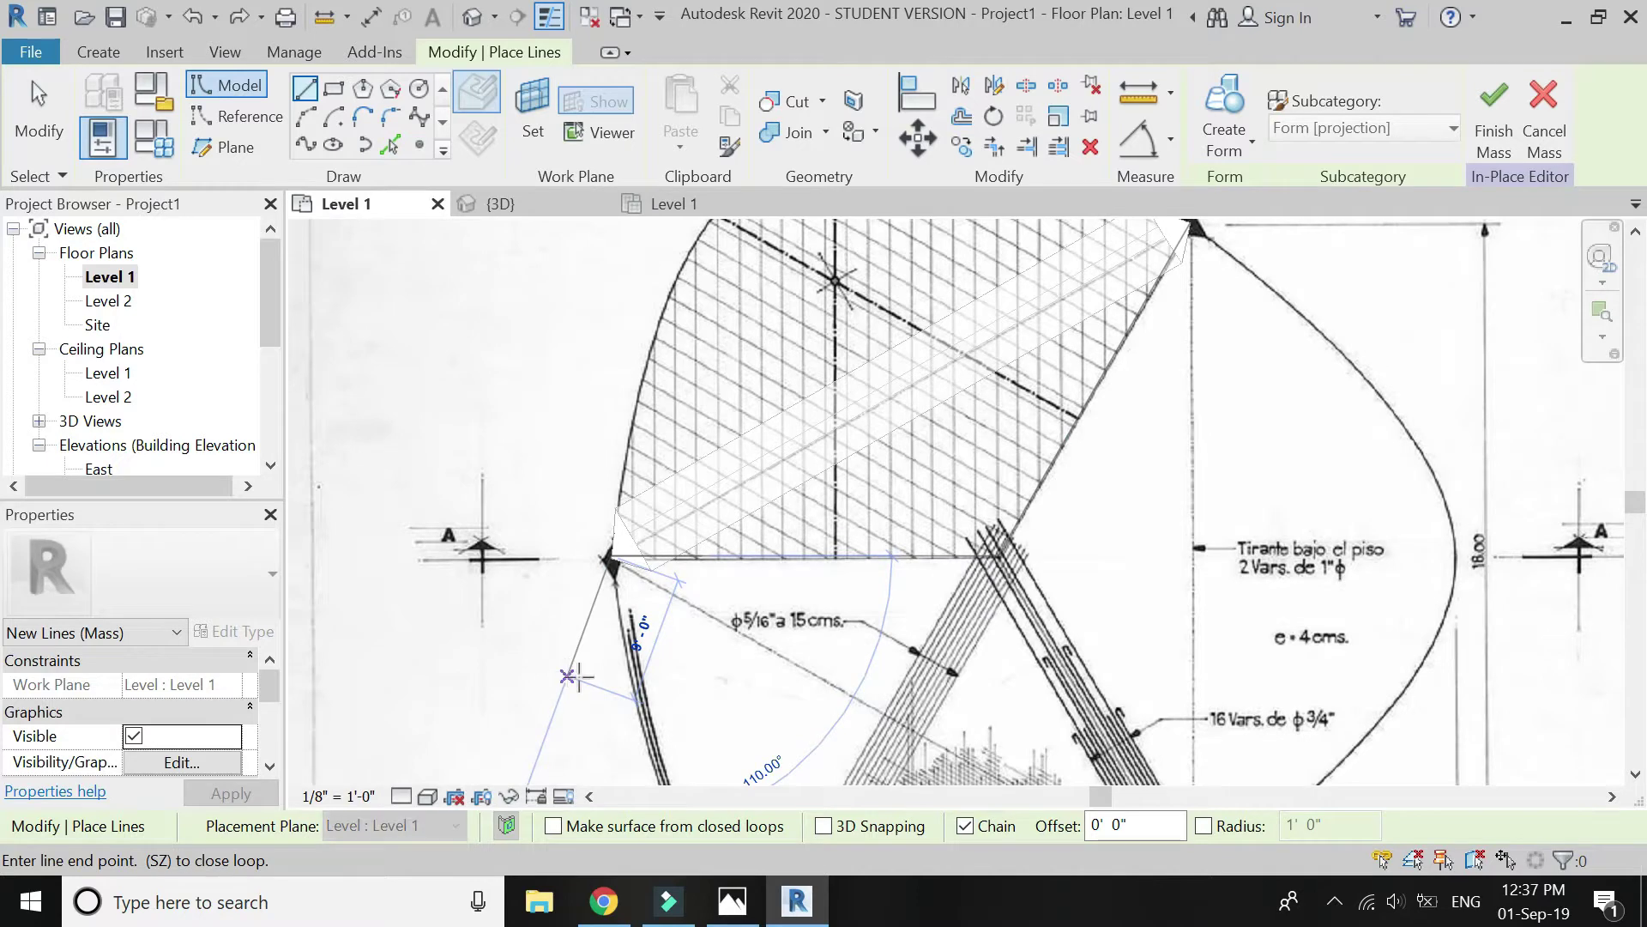
{"action": "left_click", "coordinate": [1334, 900]}
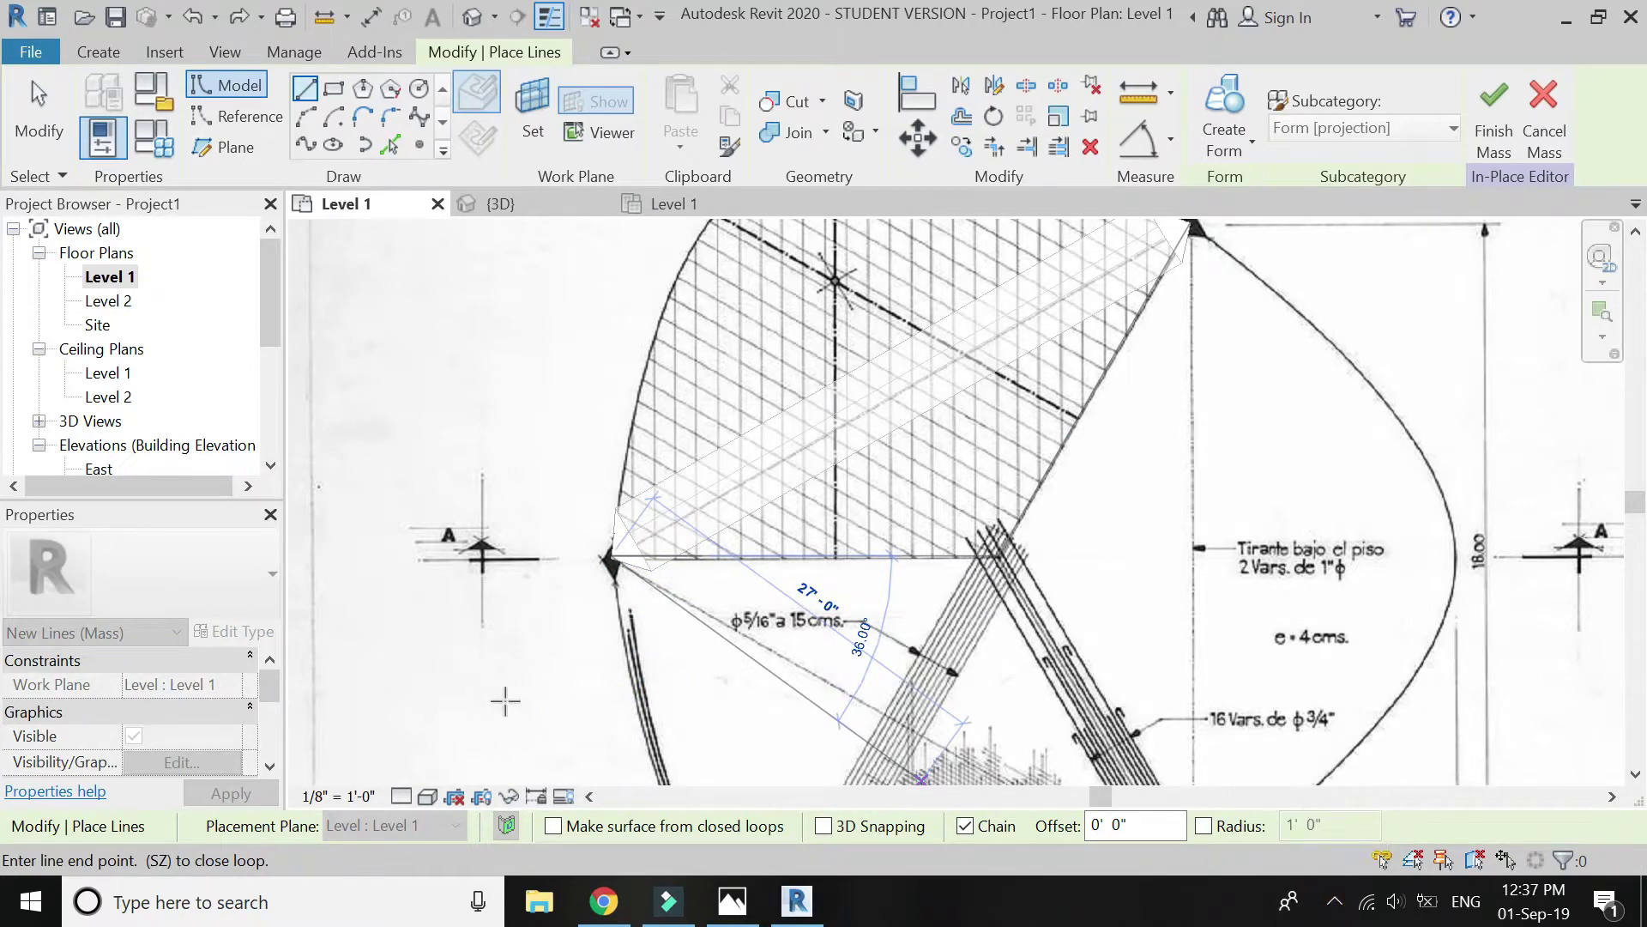
{"action": "left_click", "coordinate": [551, 684]}
{"action": "left_click", "coordinate": [746, 747]}
{"action": "left_click", "coordinate": [1068, 710]}
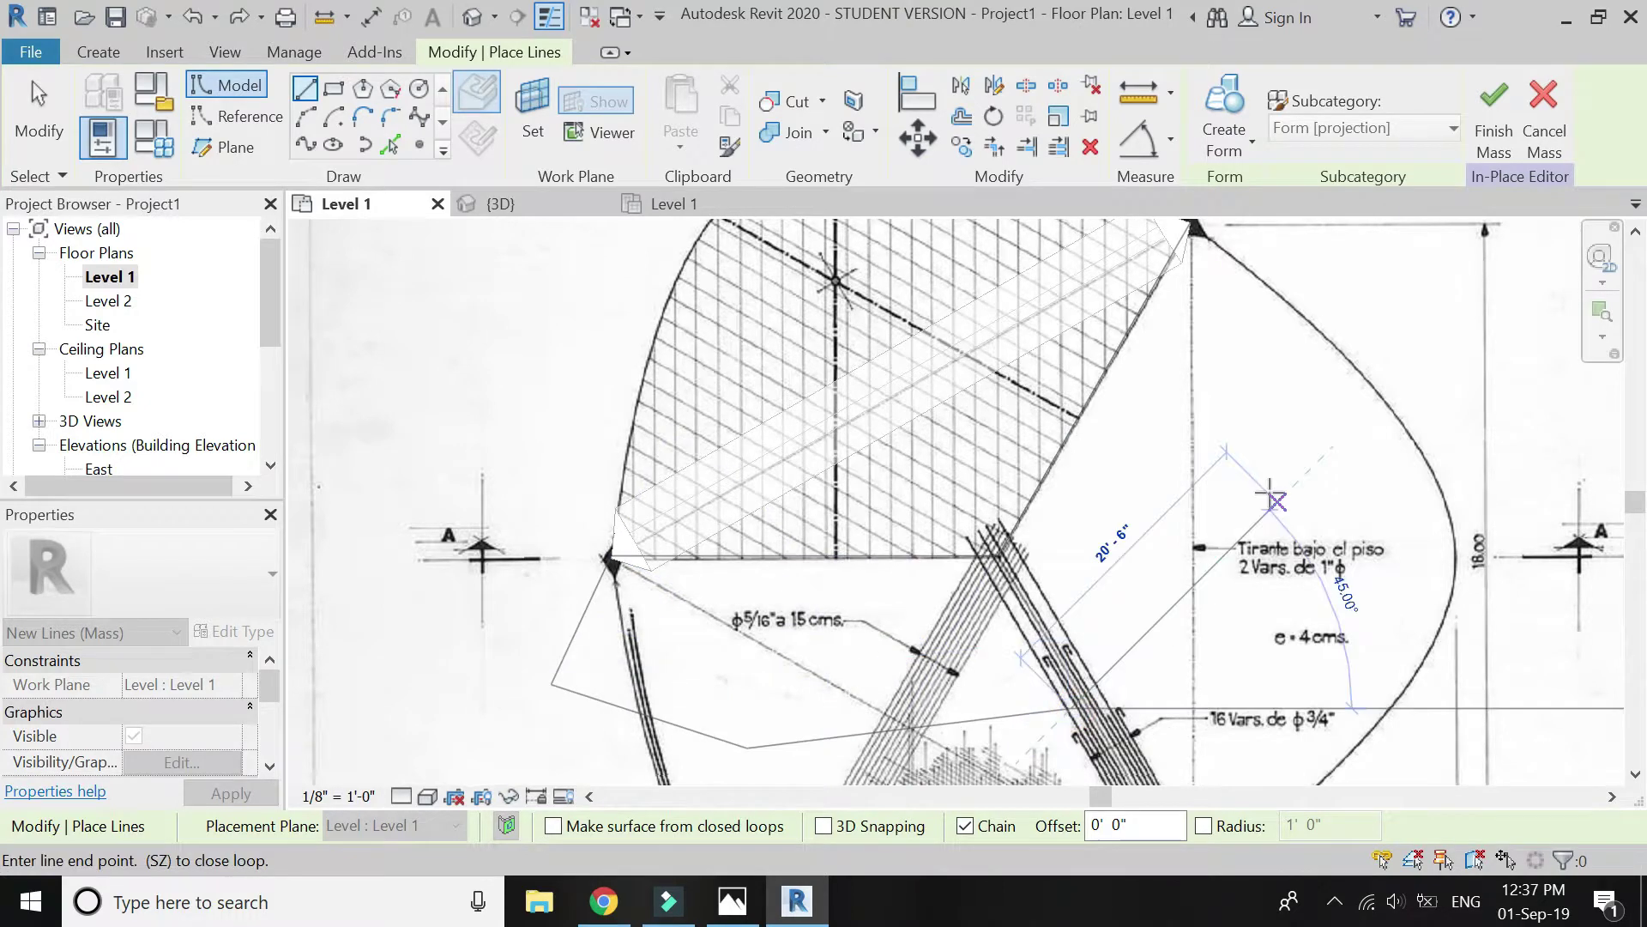
{"action": "left_click", "coordinate": [1281, 498]}
{"action": "left_click", "coordinate": [1281, 274]}
Continue the line chain to the mass's upper-right end, closing the loop with the slanted line, and end the line command
{"action": "scroll", "coordinate": [1199, 257], "scroll_direction": "up", "scroll_amount": 3}
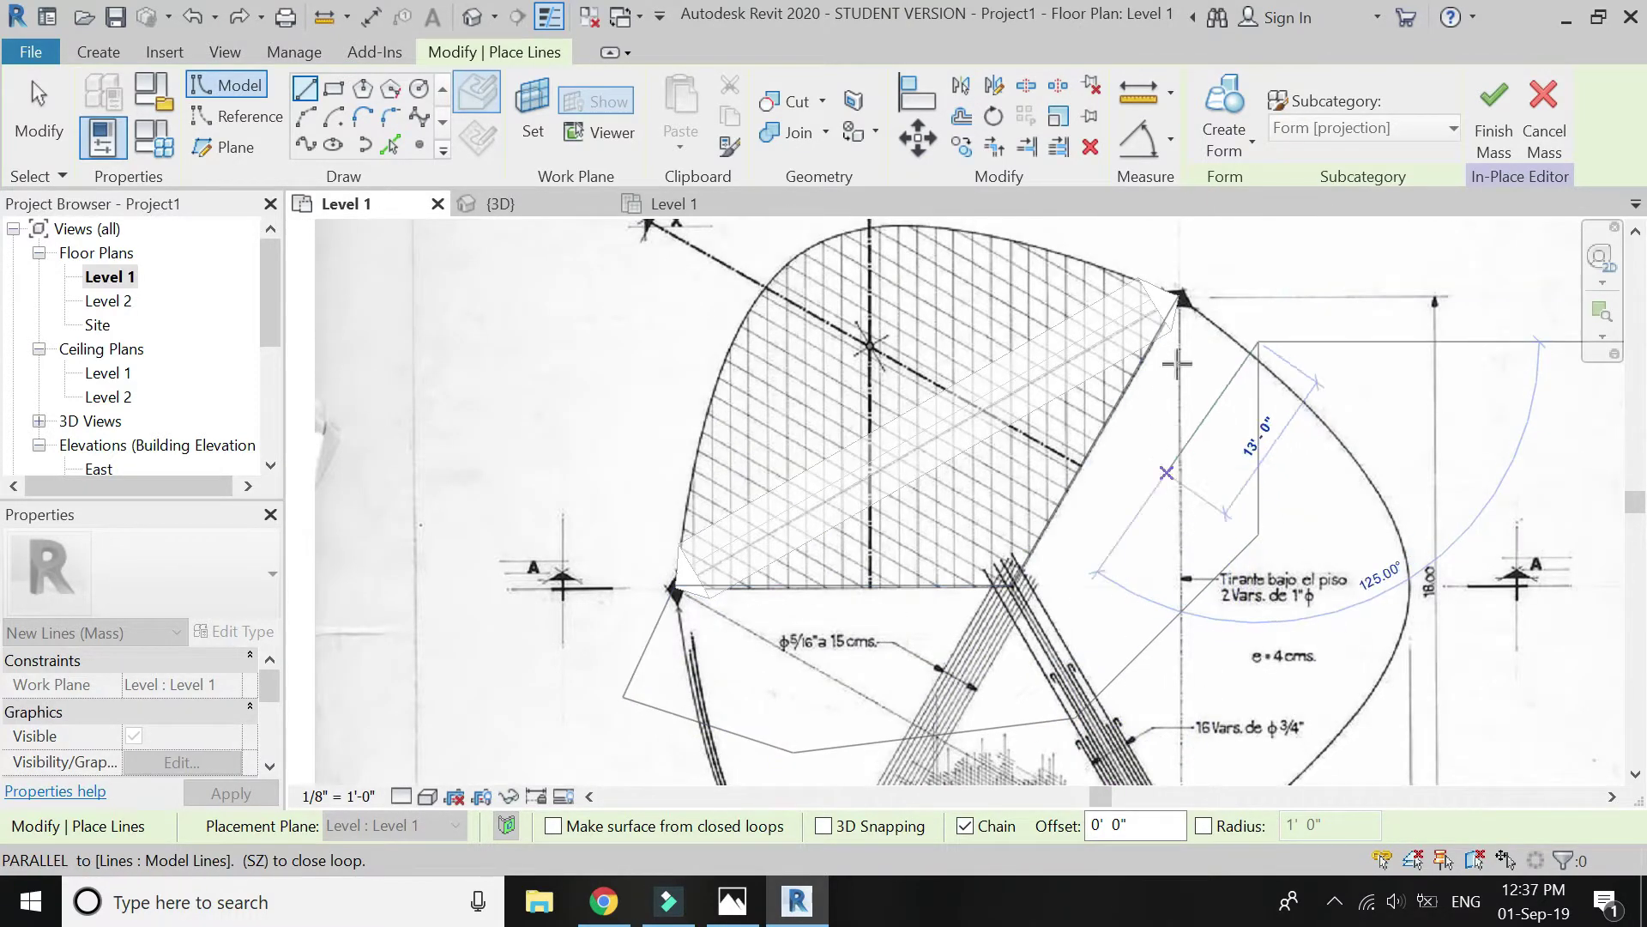
{"action": "scroll", "coordinate": [1198, 257], "scroll_direction": "up", "scroll_amount": 3}
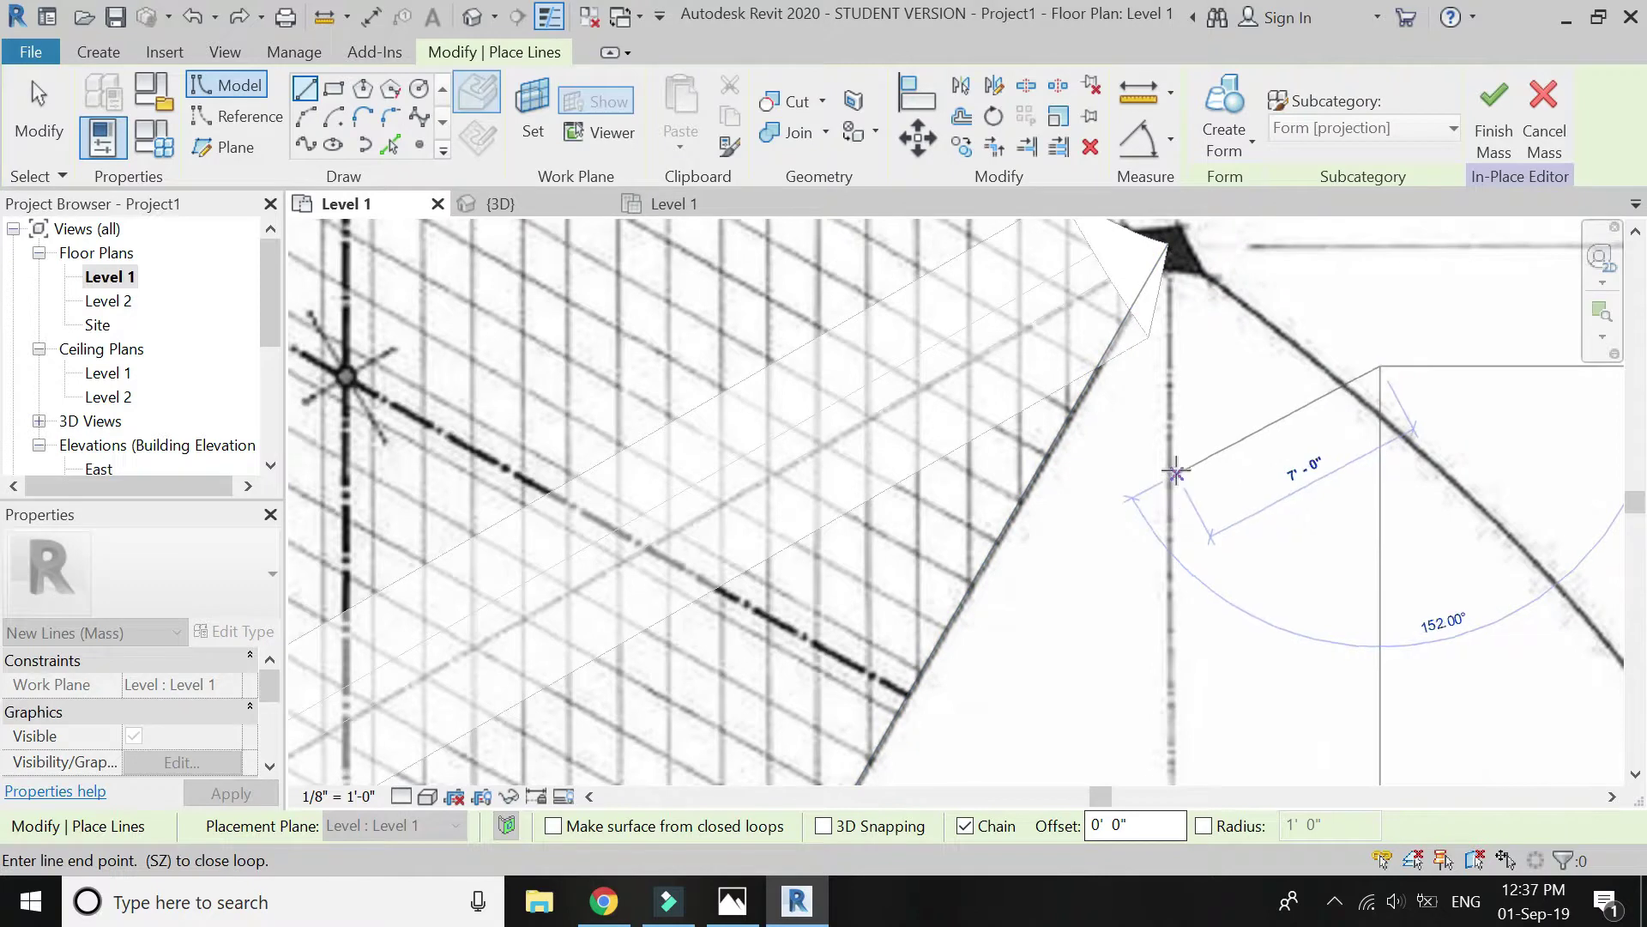
{"action": "scroll", "coordinate": [1137, 755], "scroll_direction": "up", "scroll_amount": 1}
{"action": "scroll", "coordinate": [1151, 441], "scroll_direction": "down", "scroll_amount": 3}
{"action": "scroll", "coordinate": [1140, 533], "scroll_direction": "up", "scroll_amount": 4}
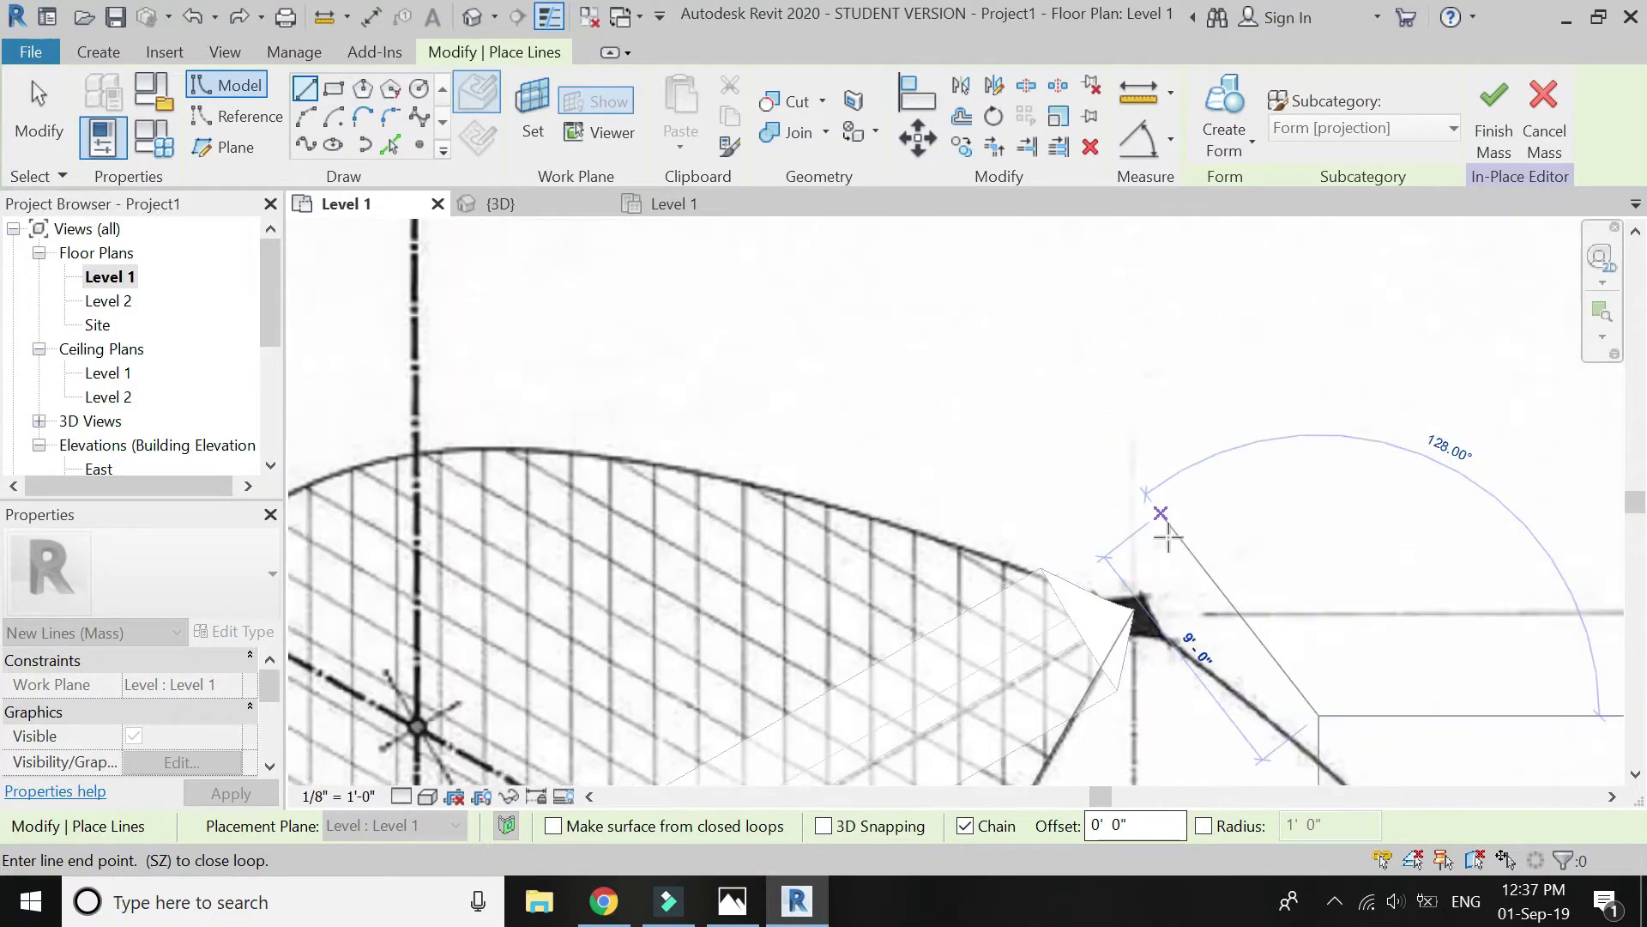
{"action": "scroll", "coordinate": [1194, 622], "scroll_direction": "up", "scroll_amount": 2}
{"action": "left_click", "coordinate": [1278, 629]}
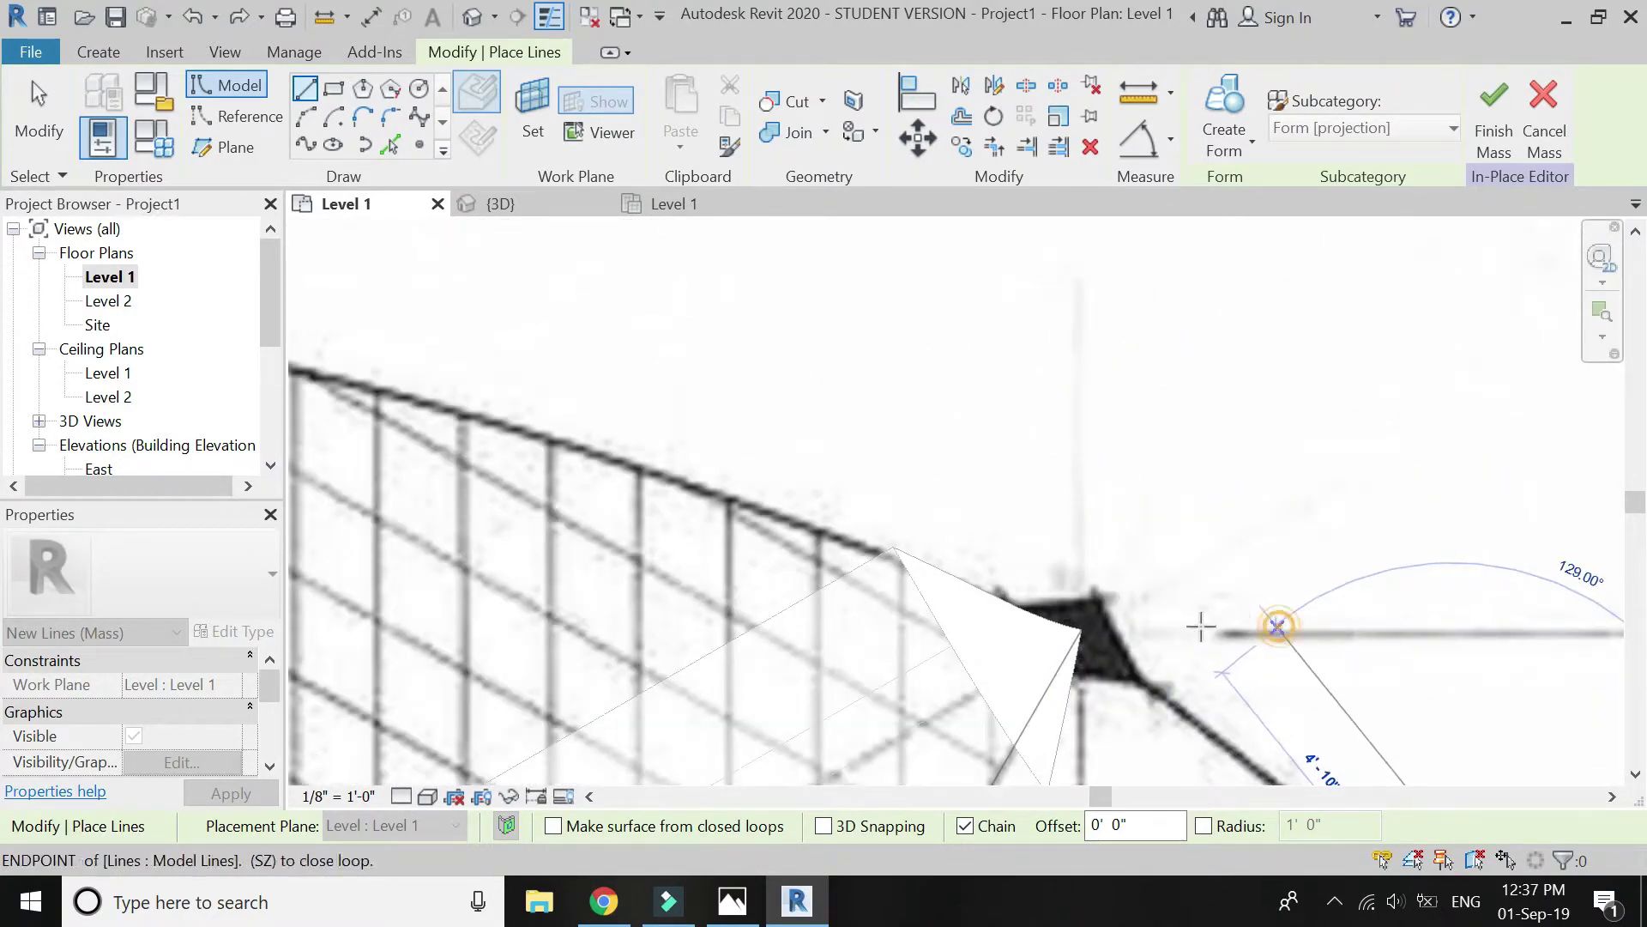
{"action": "scroll", "coordinate": [1072, 614], "scroll_direction": "up", "scroll_amount": 4}
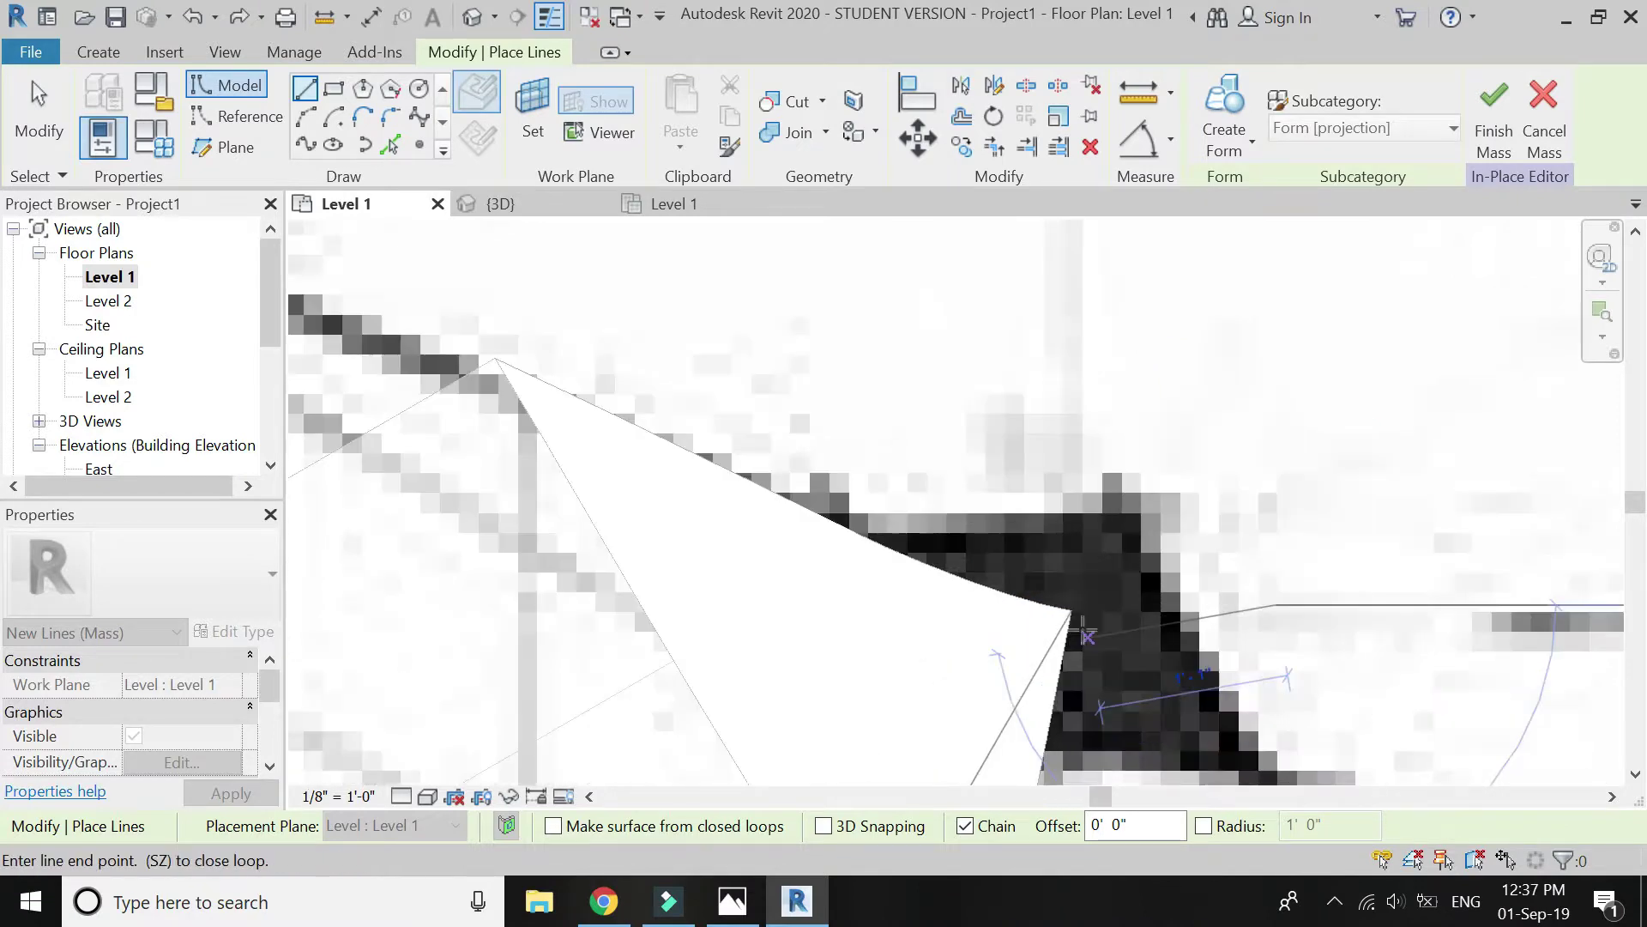
{"action": "left_click", "coordinate": [1054, 576]}
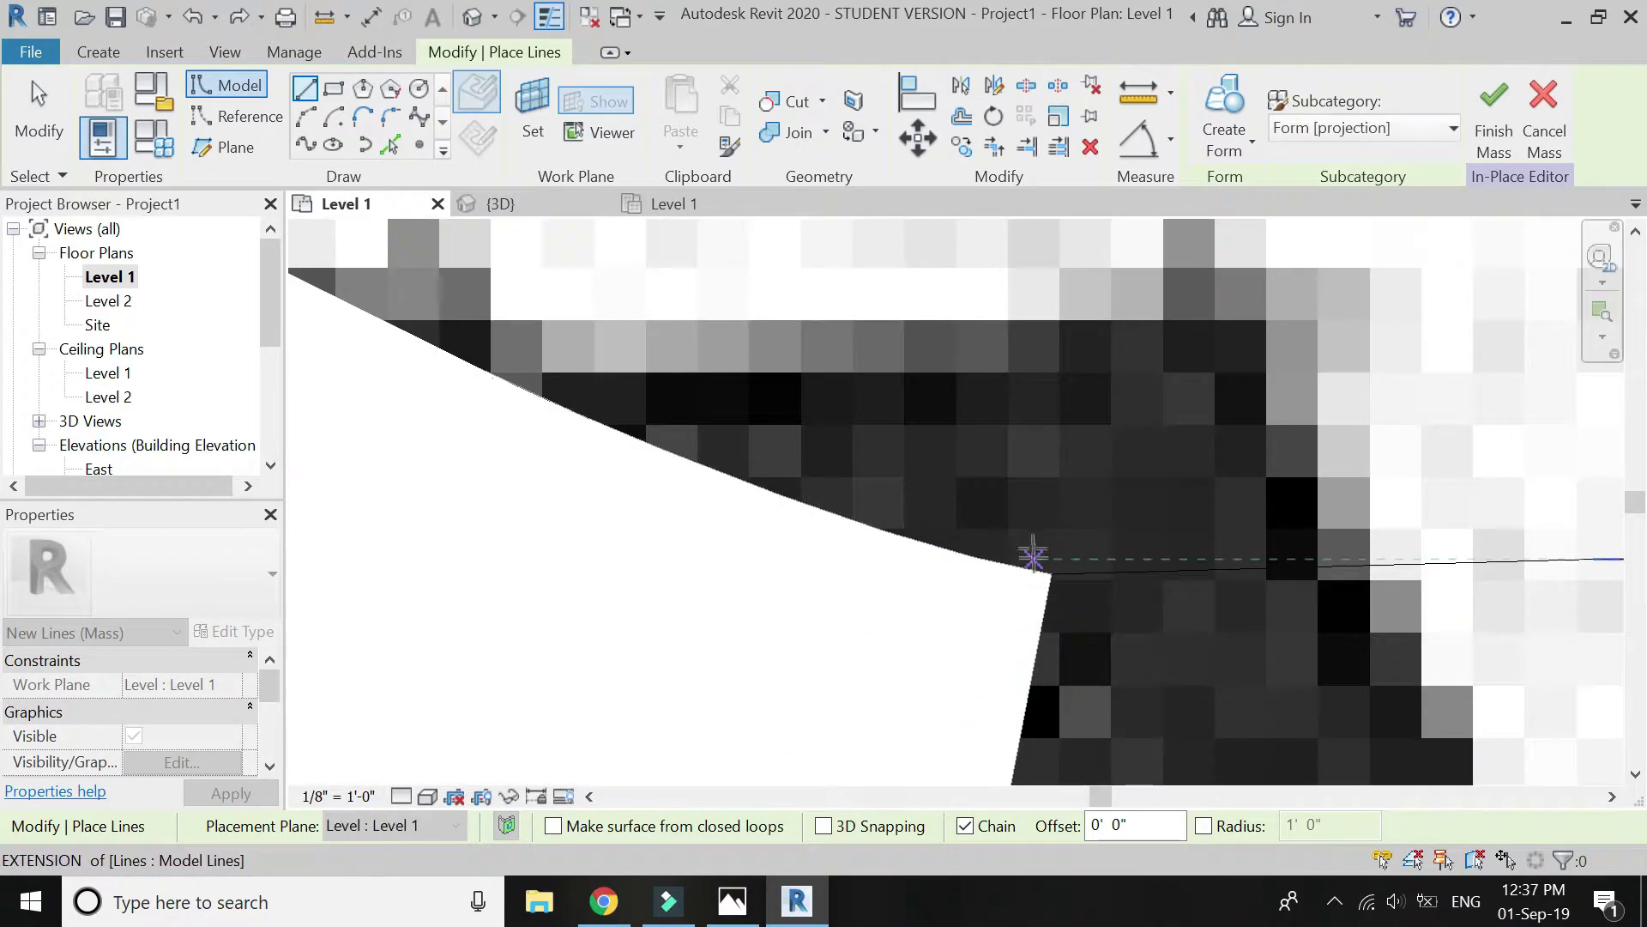
{"action": "scroll", "coordinate": [1002, 446], "scroll_direction": "down", "scroll_amount": 6}
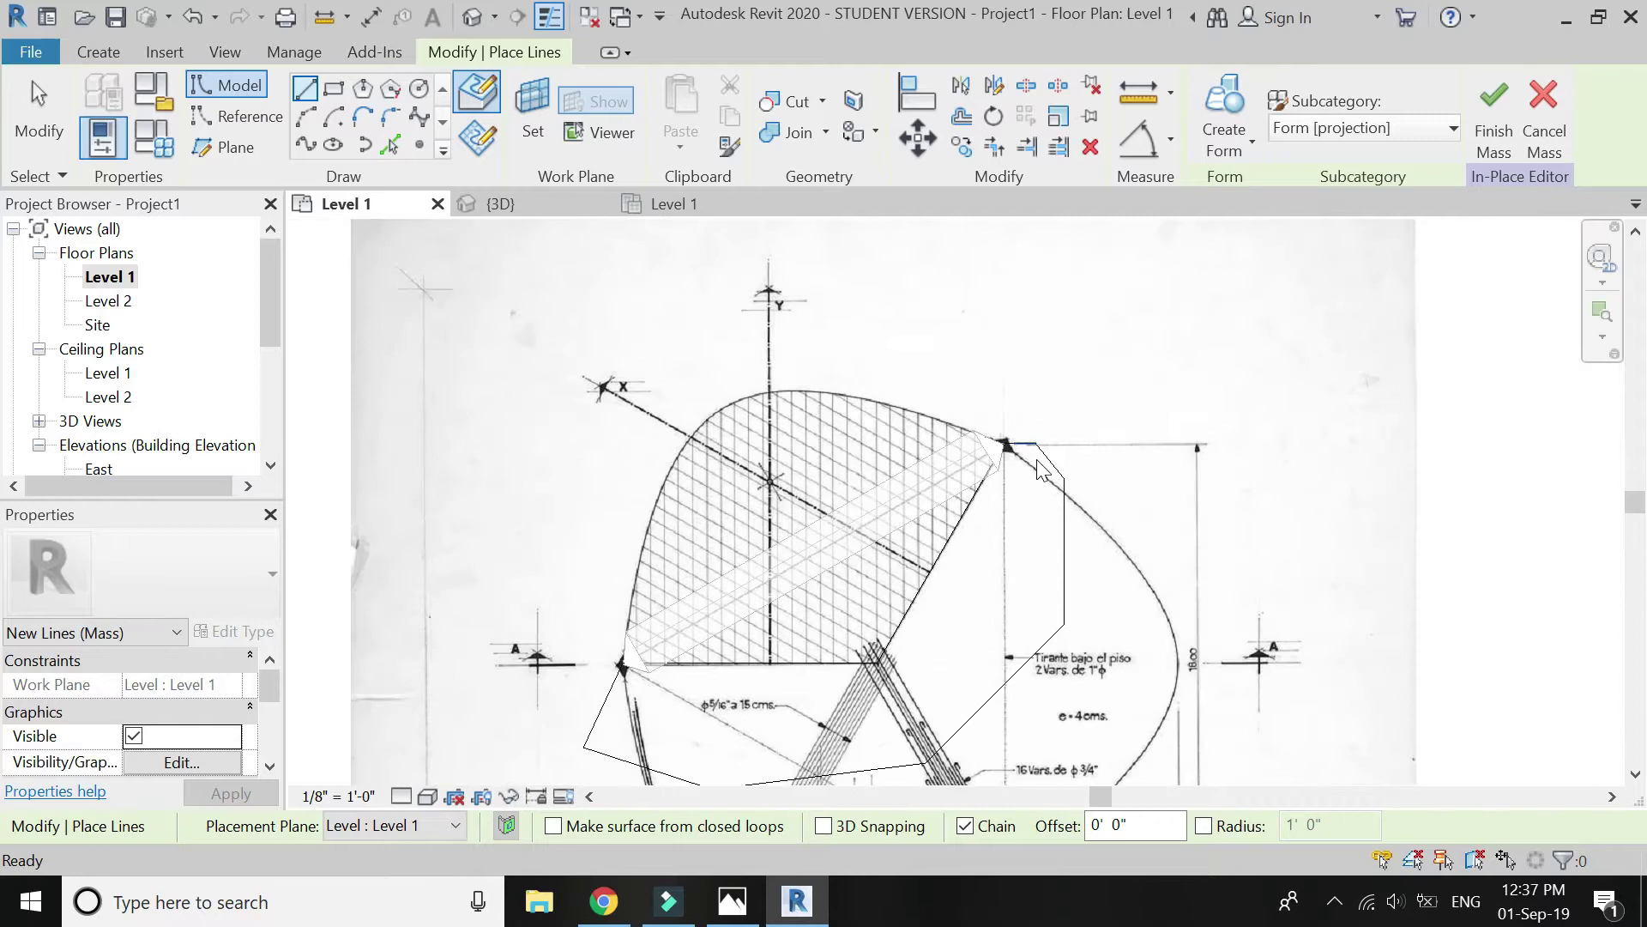
{"action": "key", "text": "Escape"}
Select the whole closed line loop and create a solid form from it in the 3D view
{"action": "left_click", "coordinate": [1059, 481]}
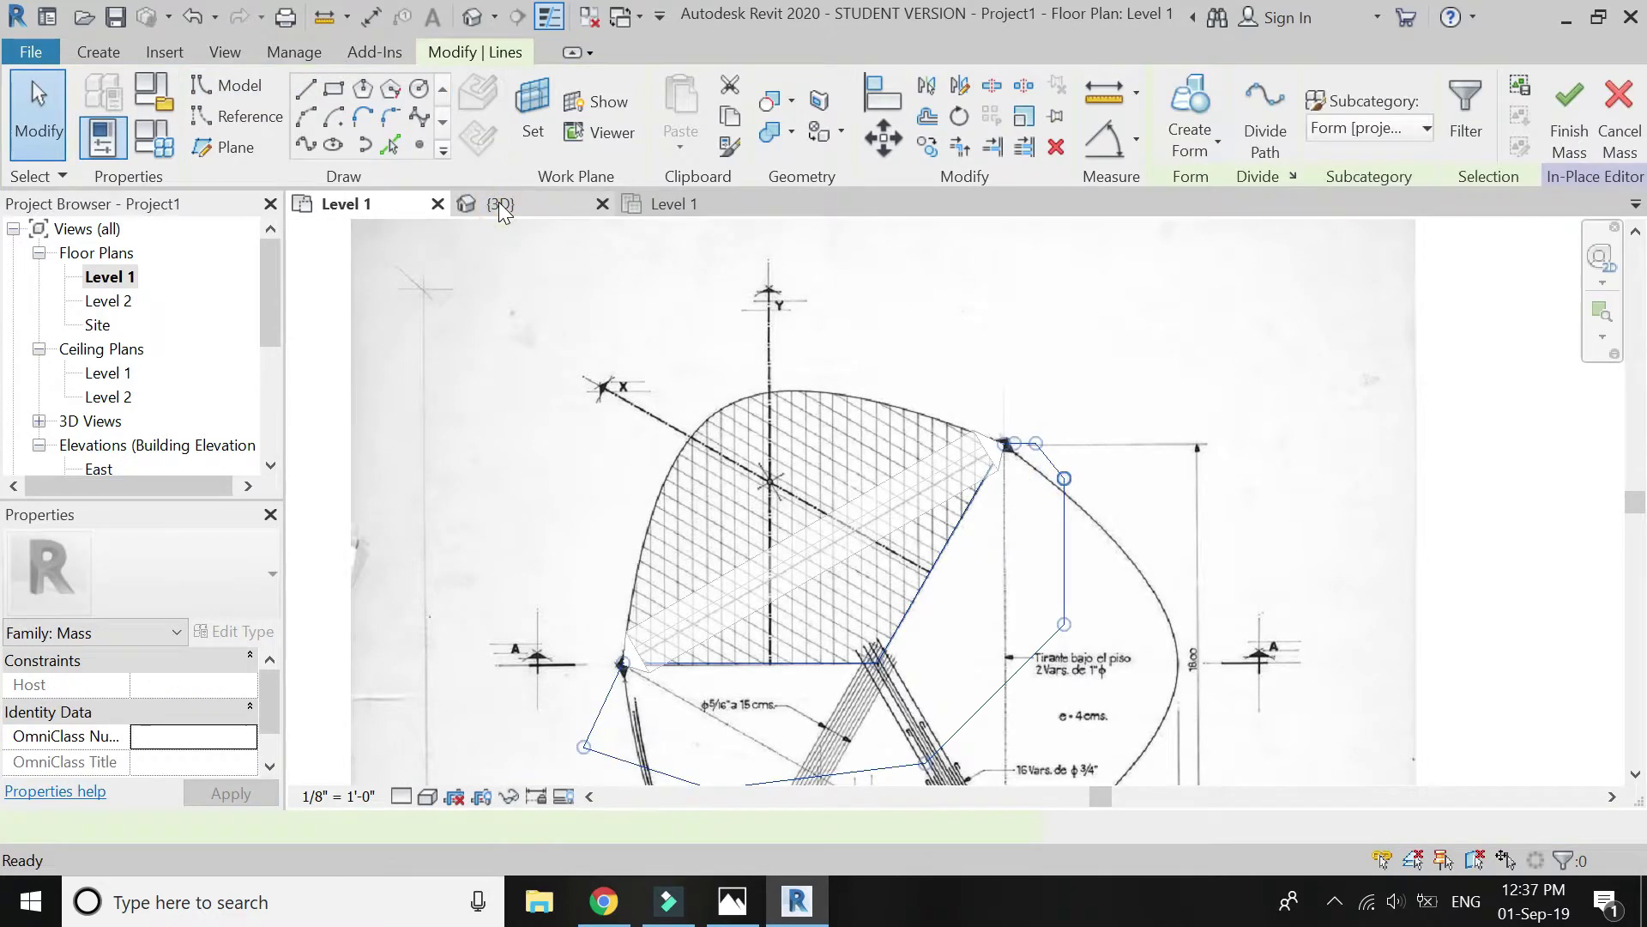
{"action": "left_click", "coordinate": [503, 208]}
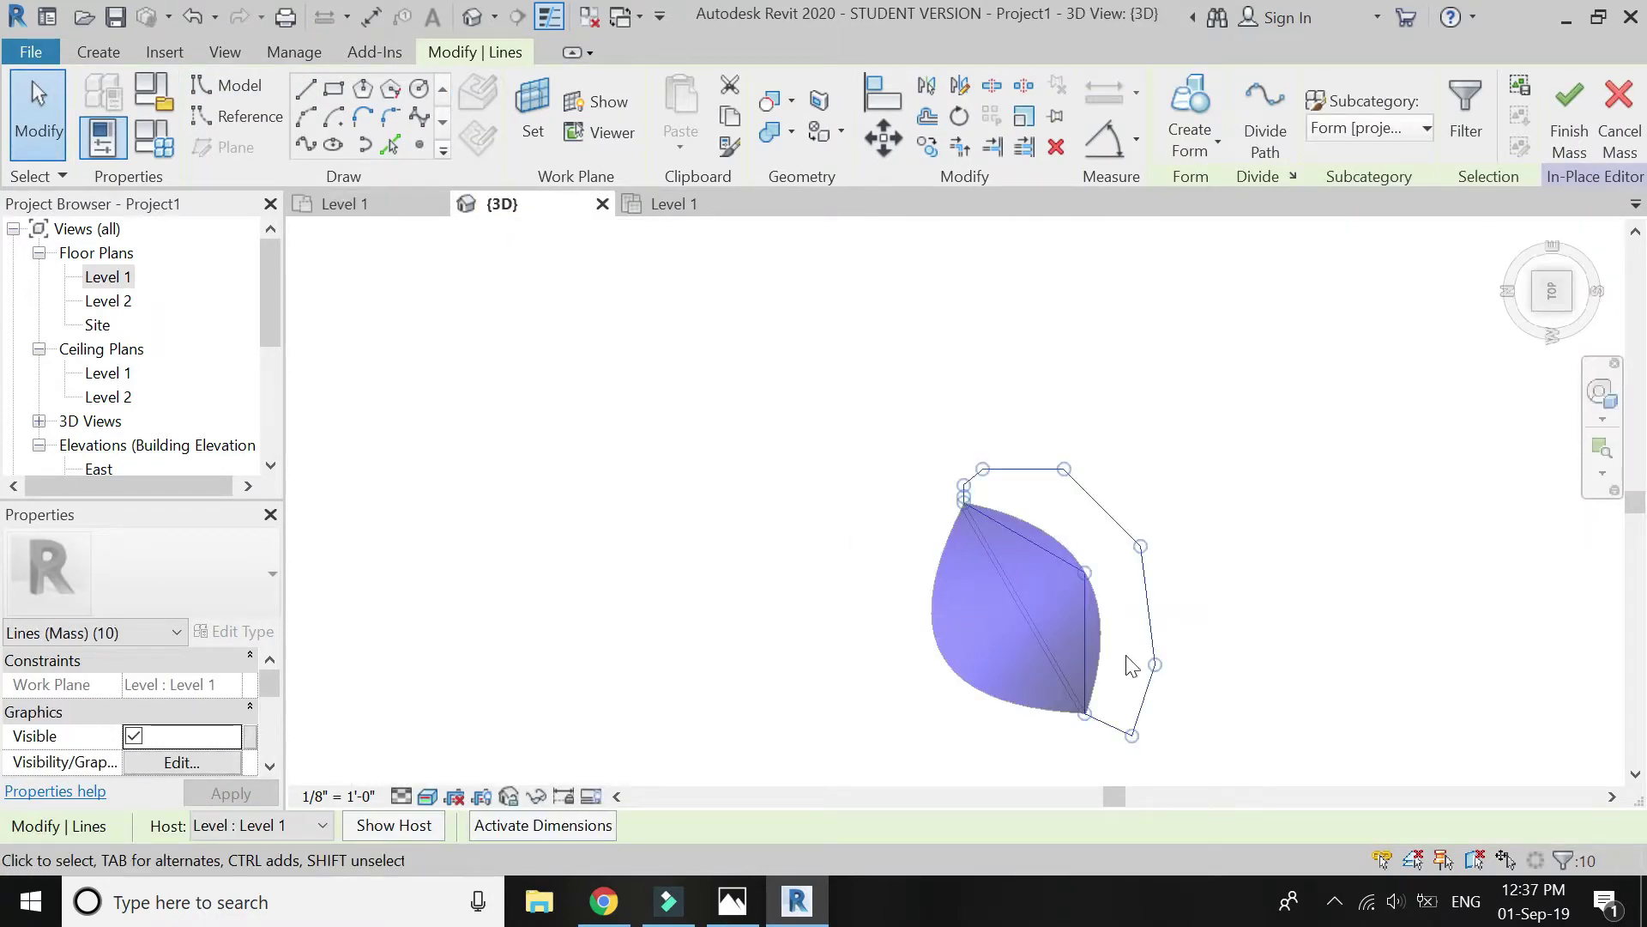
{"action": "left_click", "coordinate": [1222, 125]}
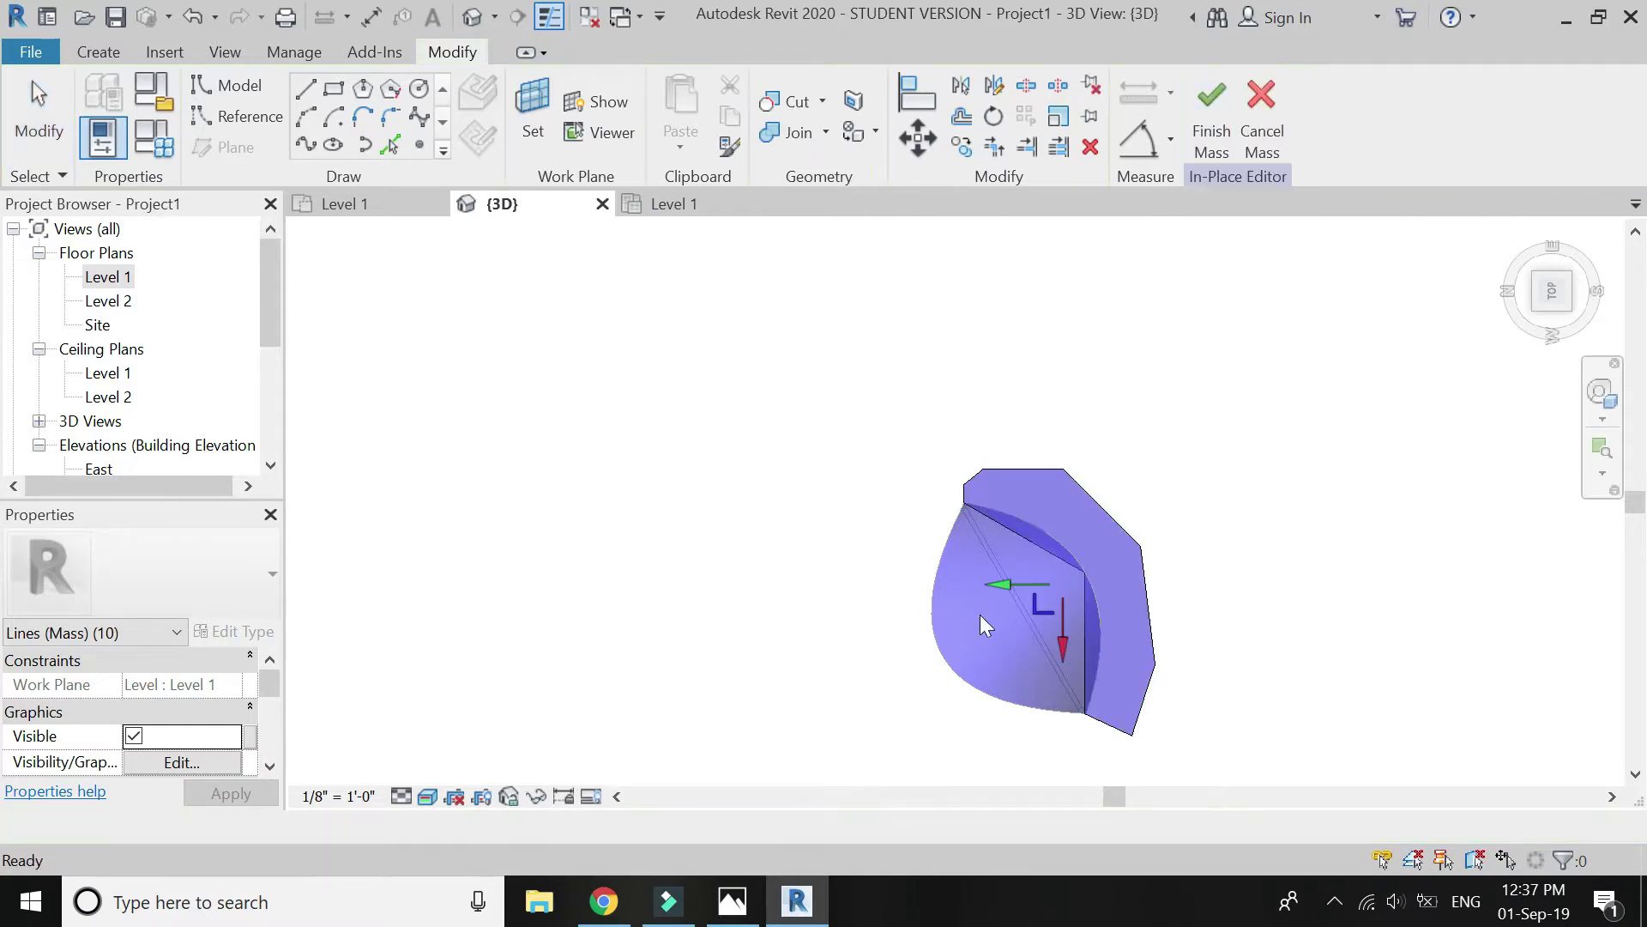
{"action": "key", "text": "Escape"}
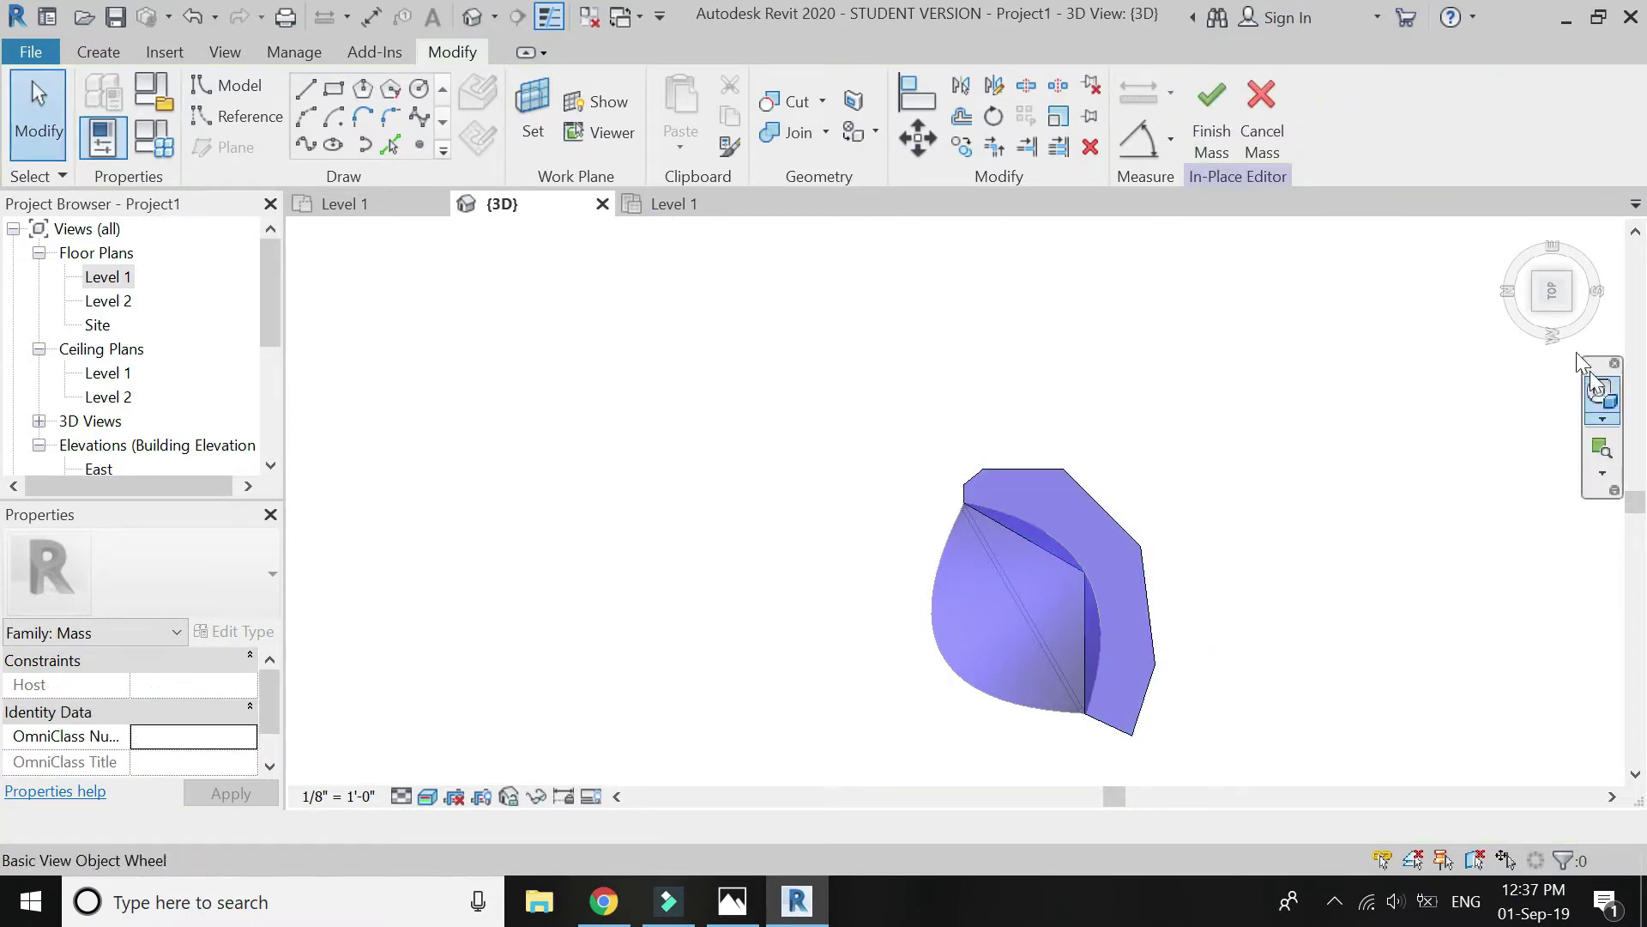
Viewed from the left side, raise the new form's top face above the shell's lower crest, and inspect both forms in 3D
{"action": "left_click", "coordinate": [1553, 324]}
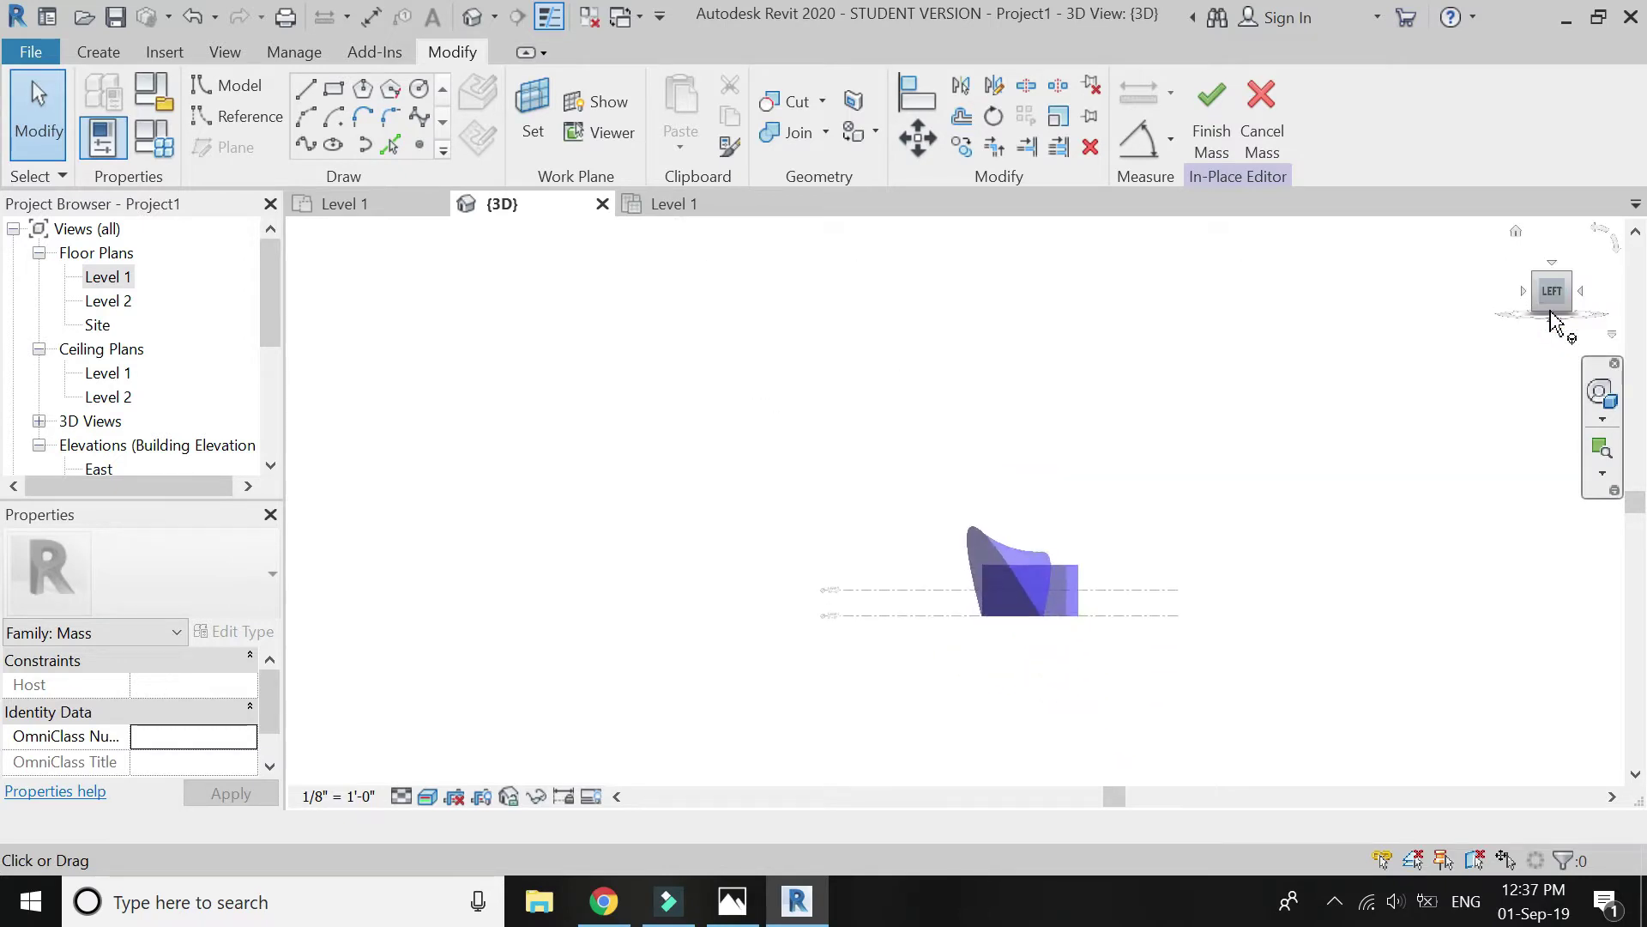
{"action": "scroll", "coordinate": [1039, 506], "scroll_direction": "up", "scroll_amount": 6}
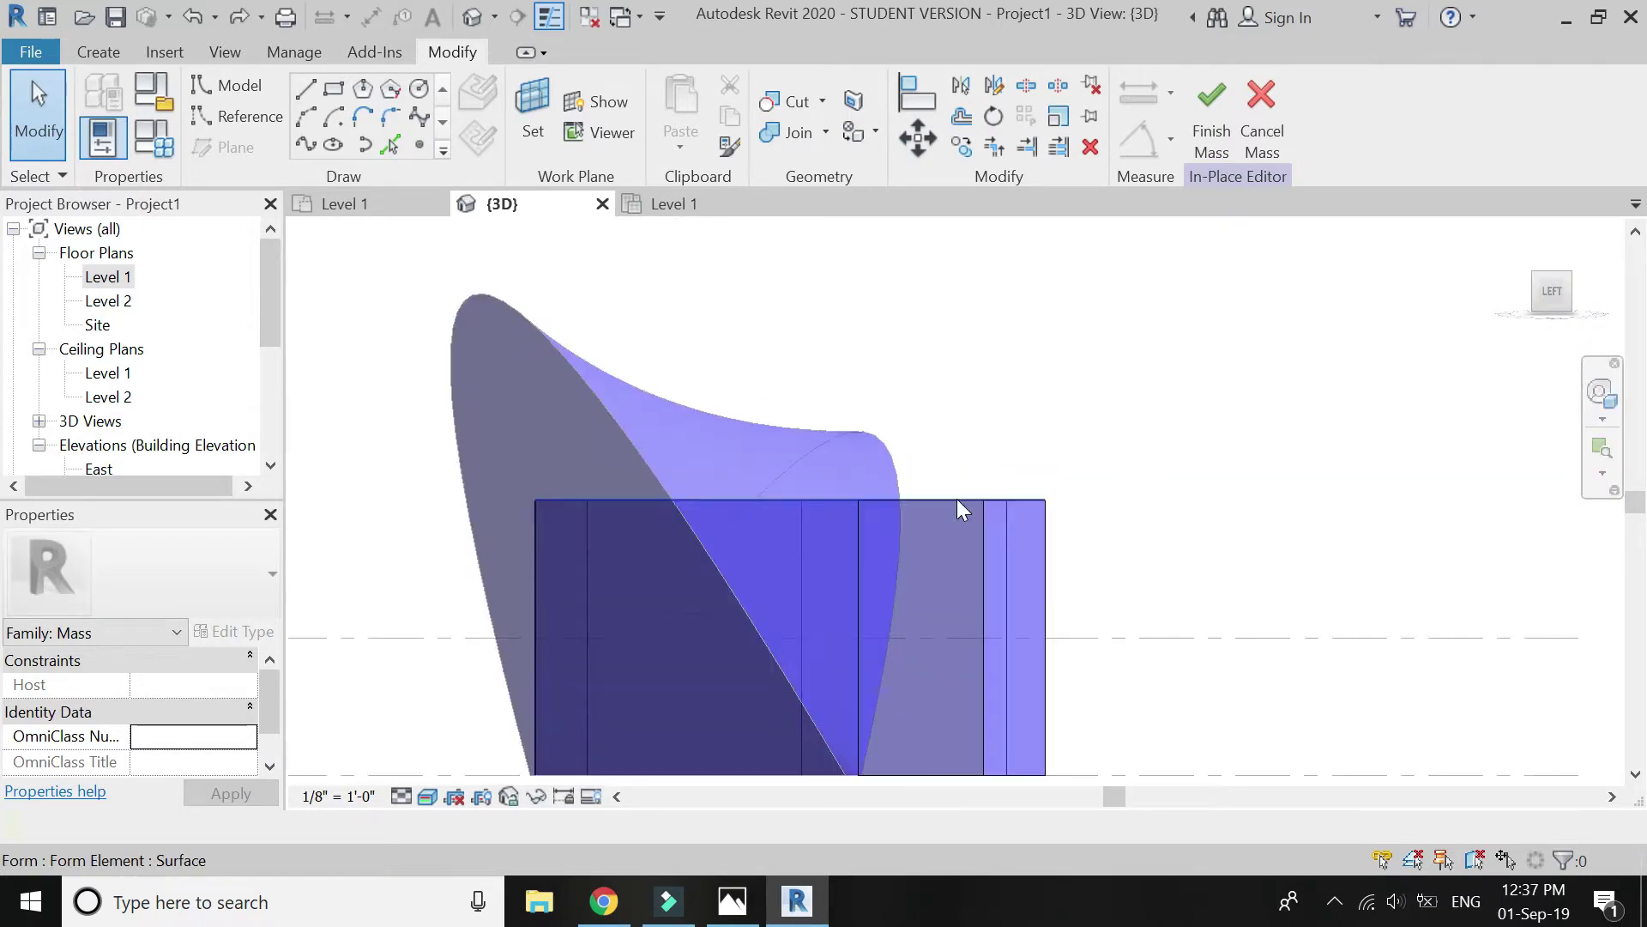
{"action": "left_click", "coordinate": [859, 478]}
{"action": "left_click_drag", "start_coordinate": [800, 436], "coordinate": [799, 352]}
{"action": "key", "text": "Escape"}
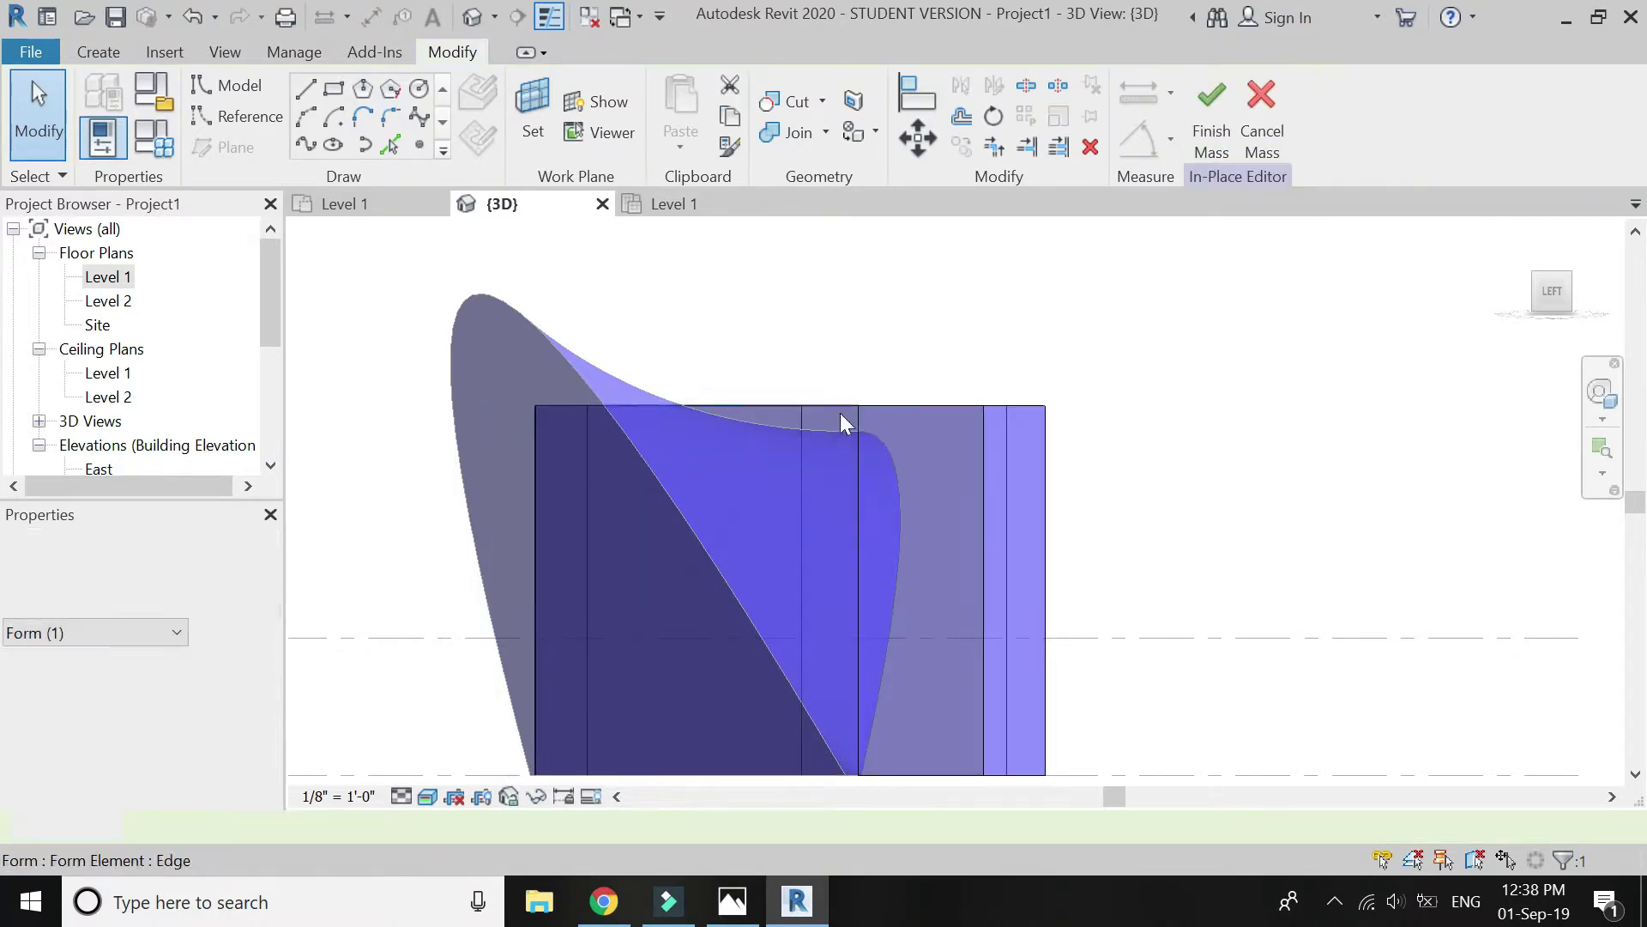
{"action": "left_click", "coordinate": [1565, 290]}
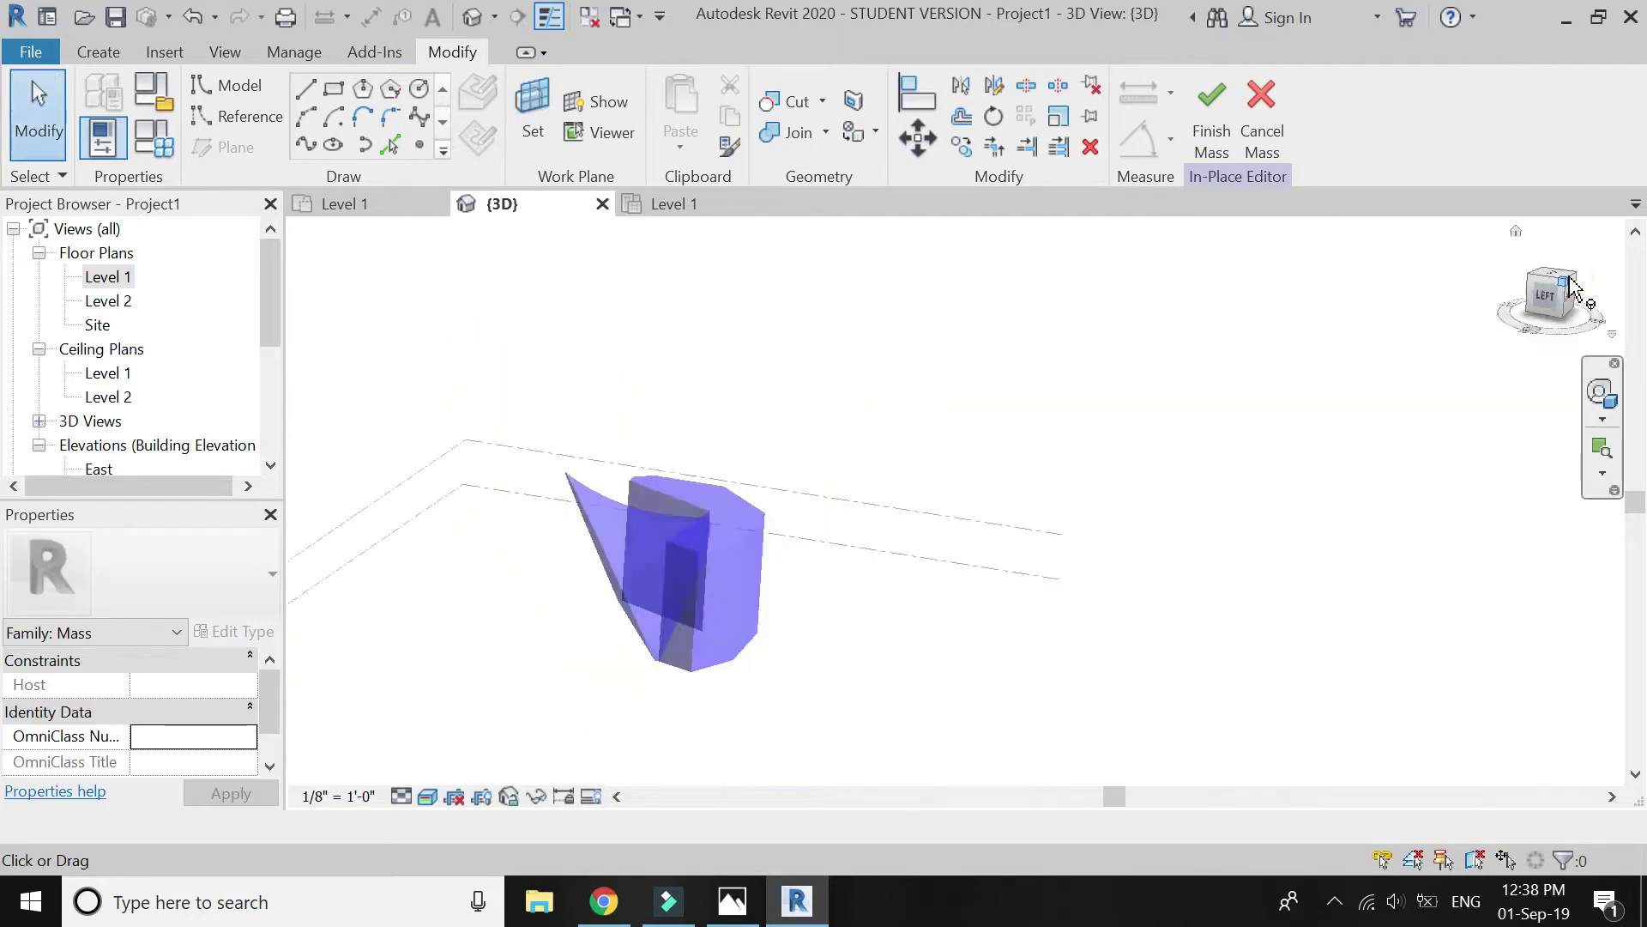
{"action": "middle_click_drag", "start_coordinate": [858, 576], "coordinate": [939, 499], "text": "shift"}
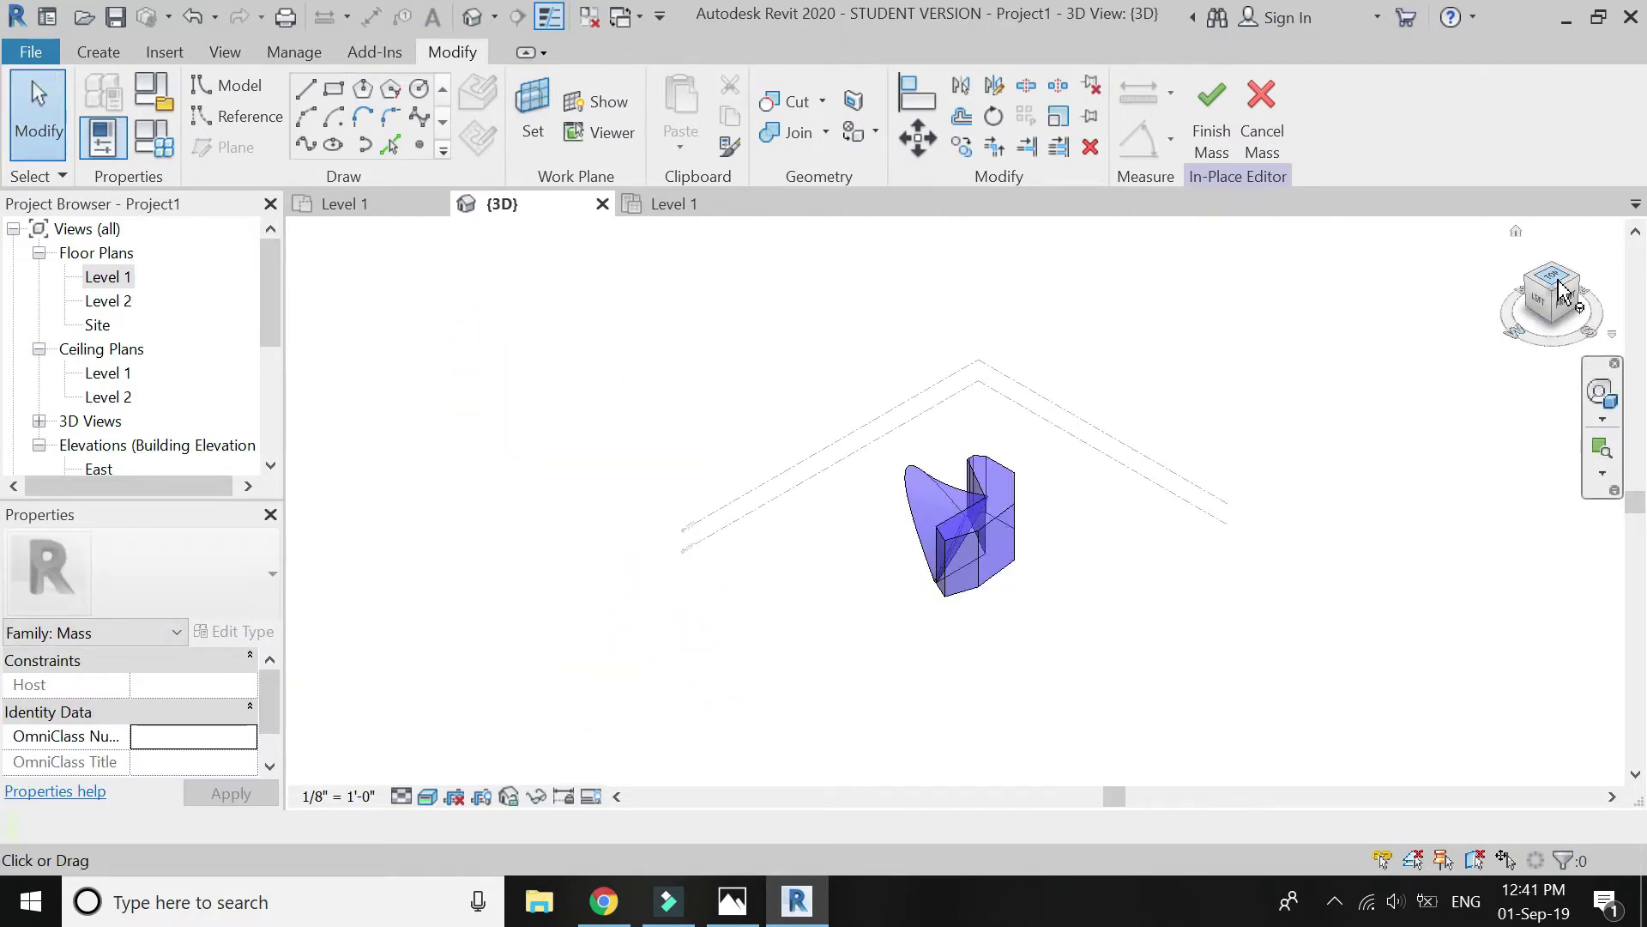
Finish the in-place mass containing the new solid block while viewing the model from above
{"action": "left_click", "coordinate": [1560, 290]}
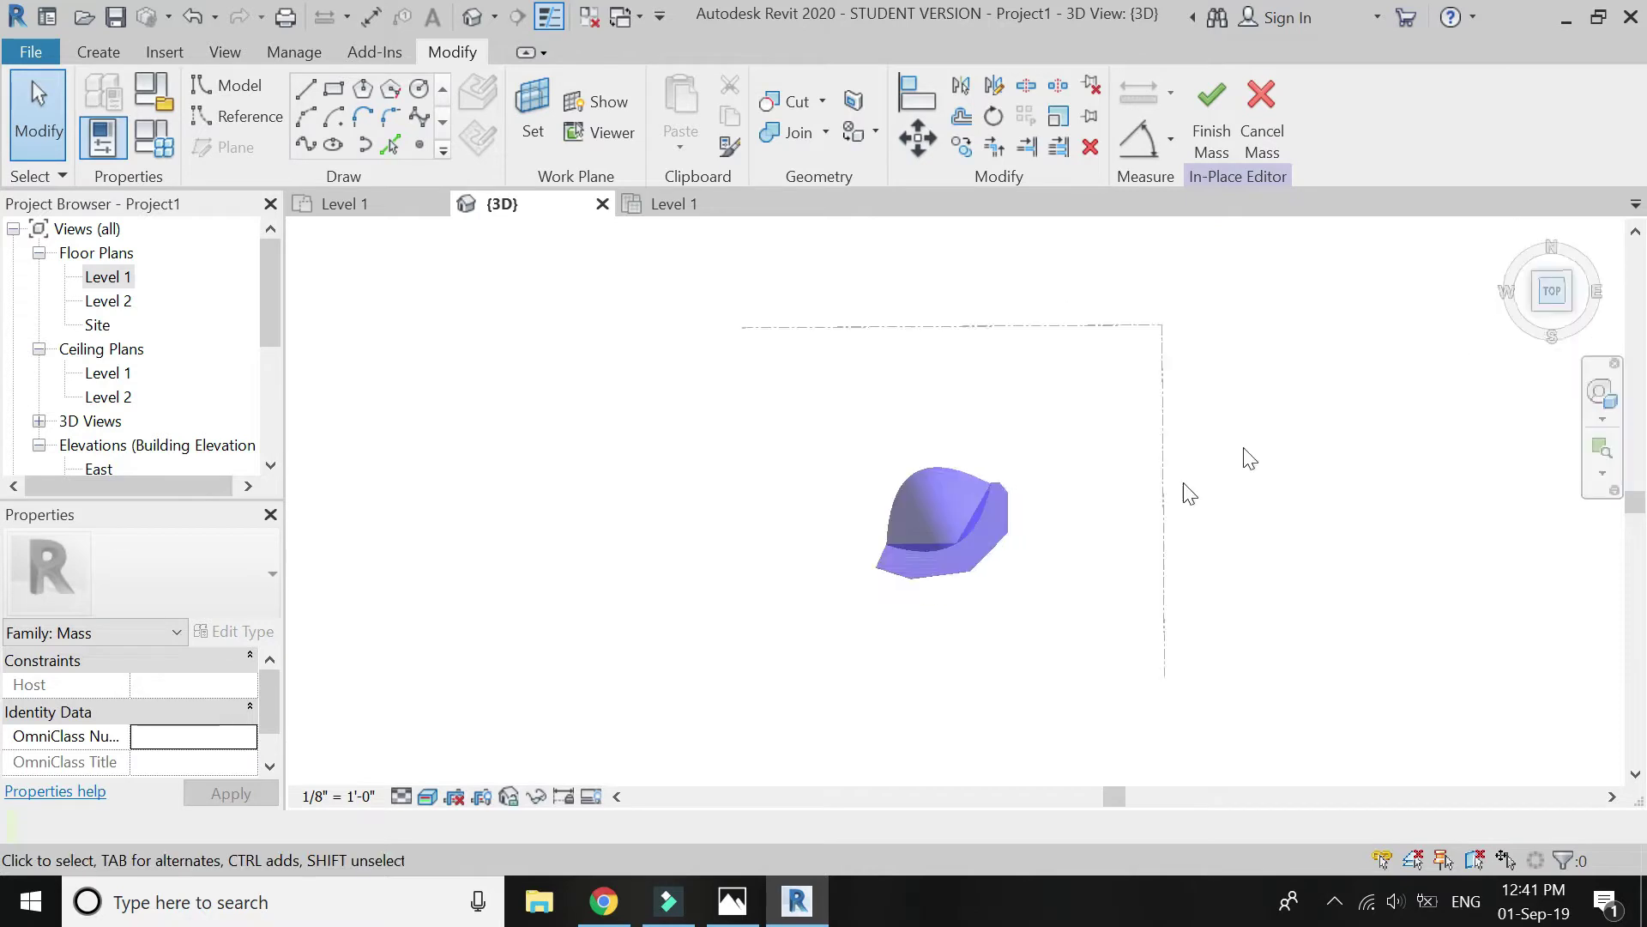
{"action": "scroll", "coordinate": [909, 473], "scroll_direction": "up", "scroll_amount": 5}
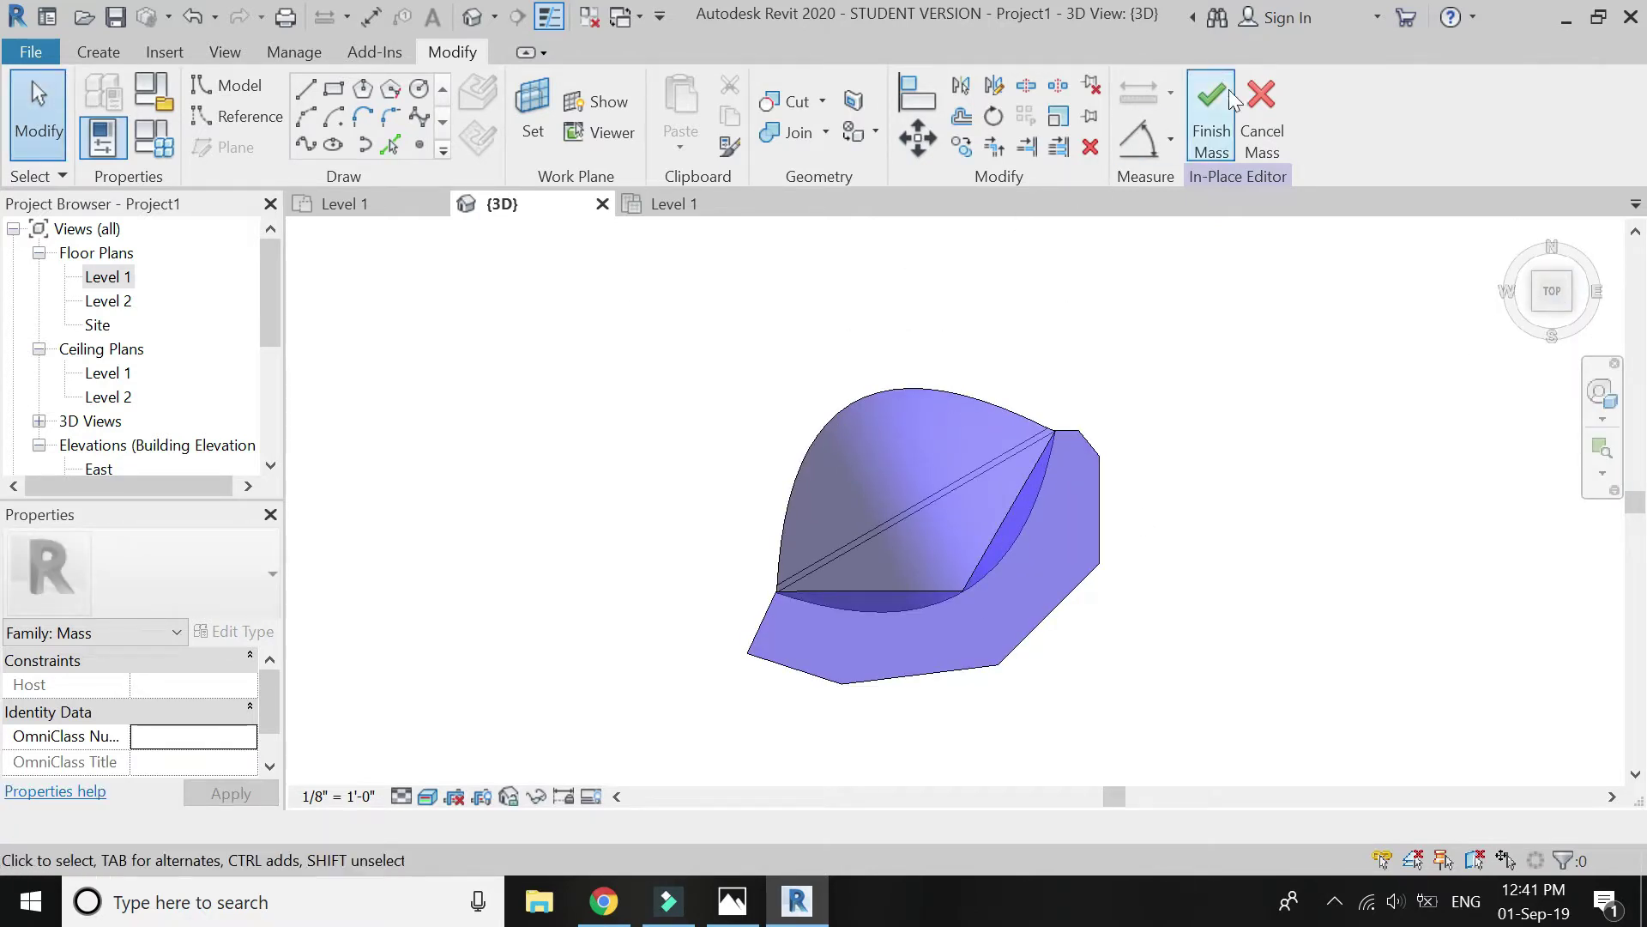
{"action": "left_click", "coordinate": [1212, 118]}
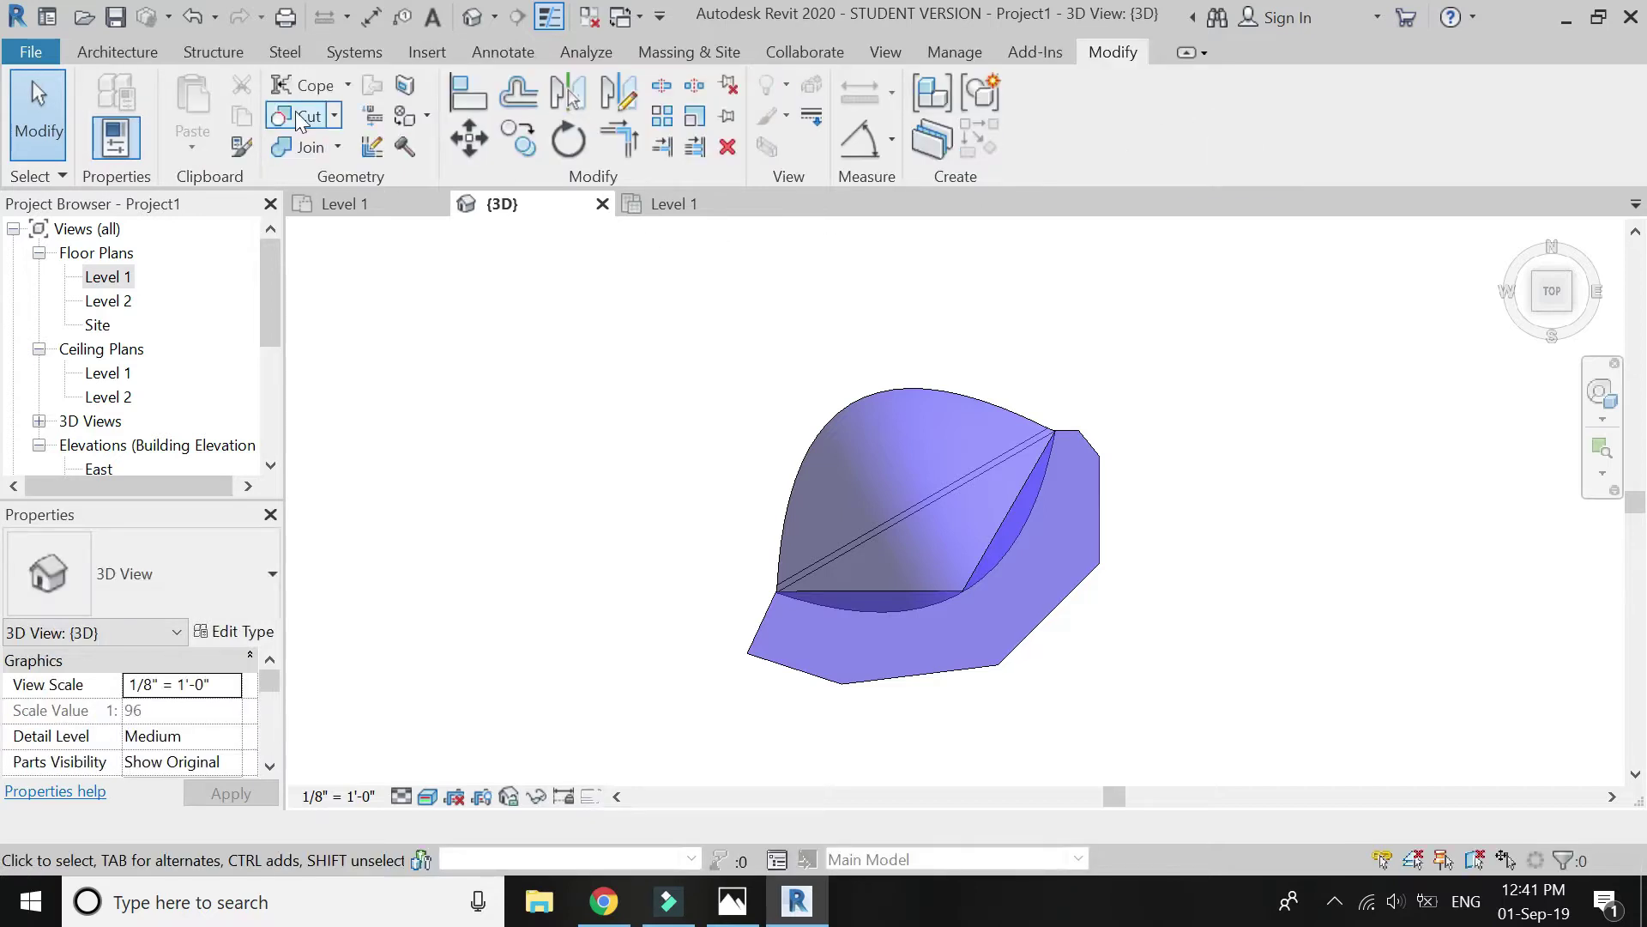
Cut the curved shell mass with the newly finished solid block mass and end the Cut command
{"action": "left_click", "coordinate": [297, 118]}
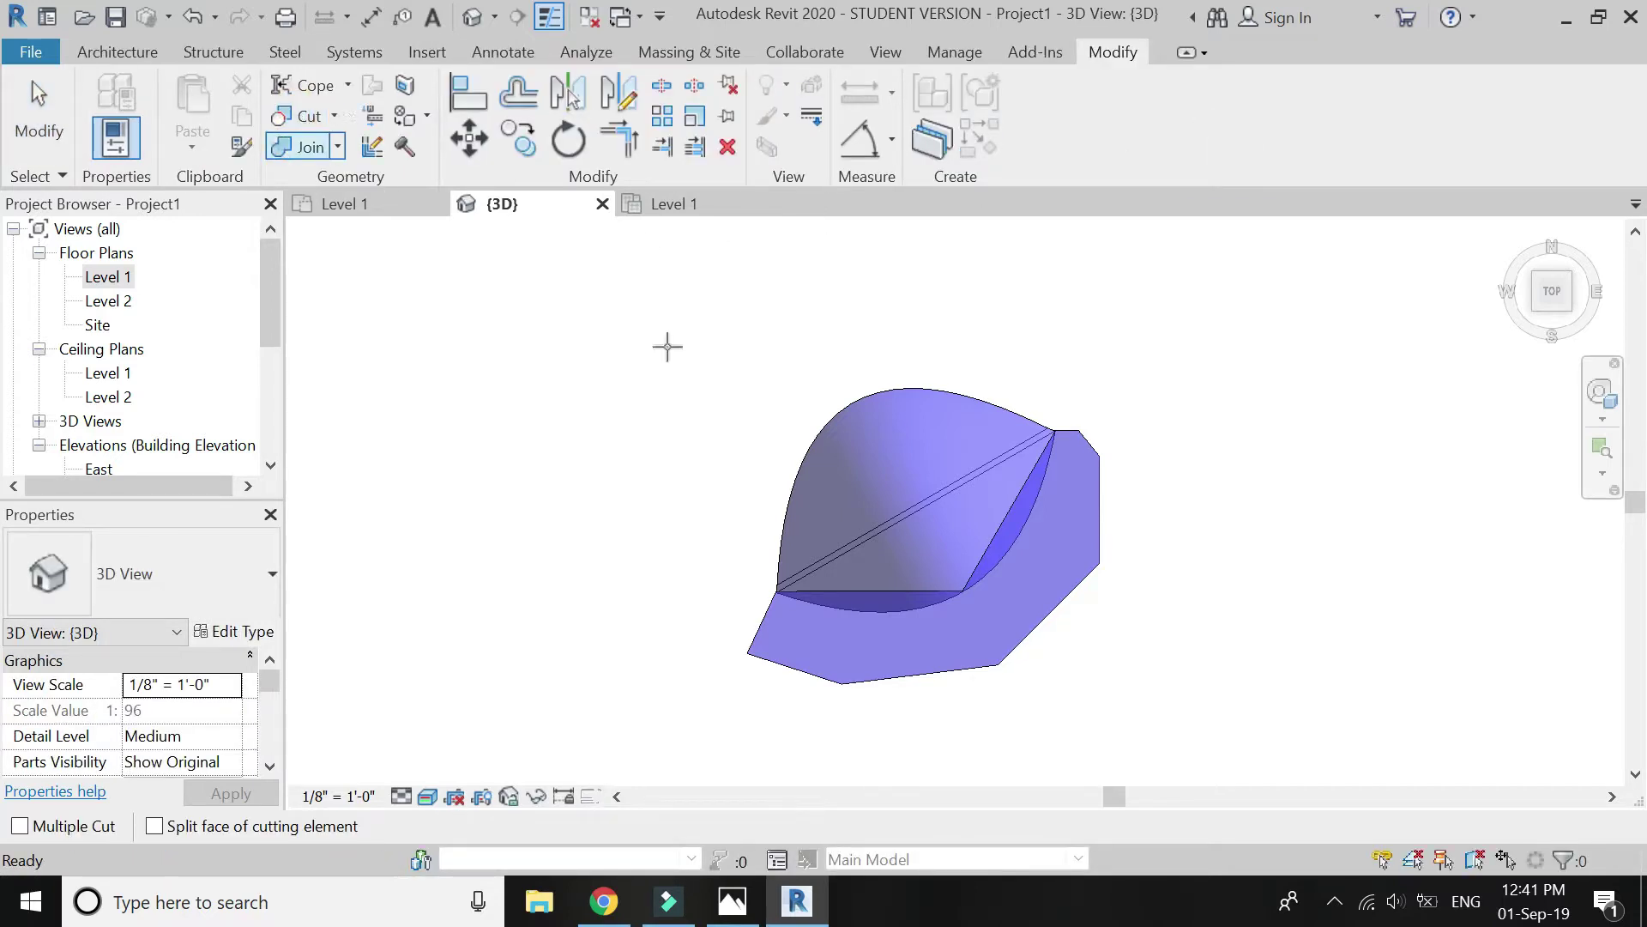
{"action": "left_click", "coordinate": [852, 409]}
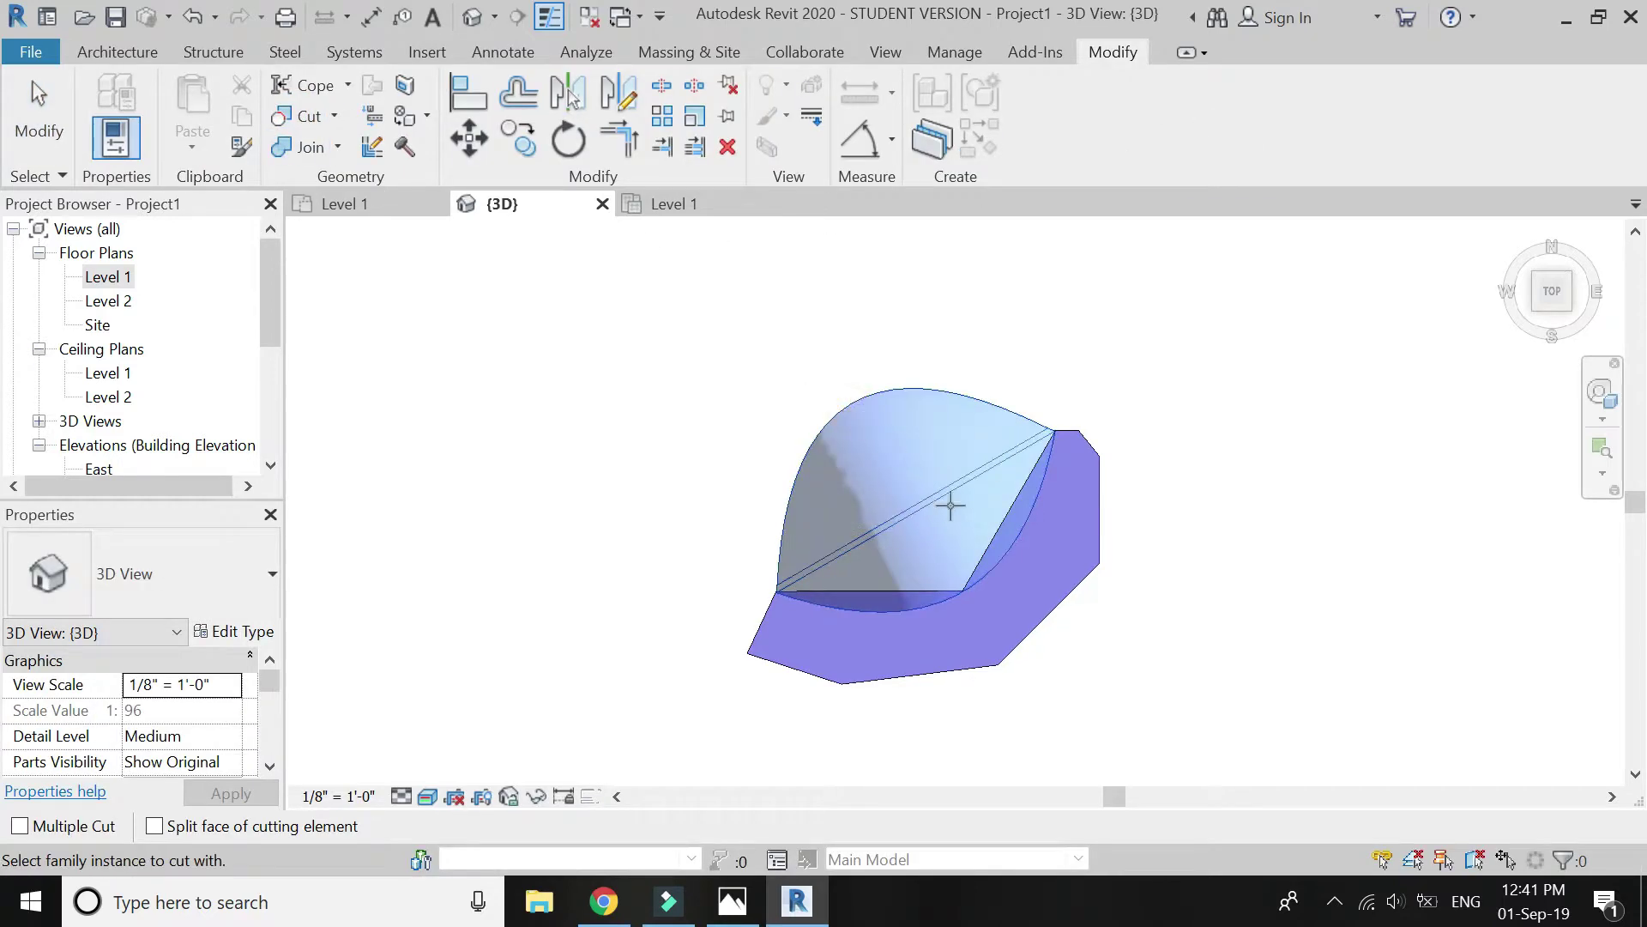
{"action": "left_click", "coordinate": [1075, 580]}
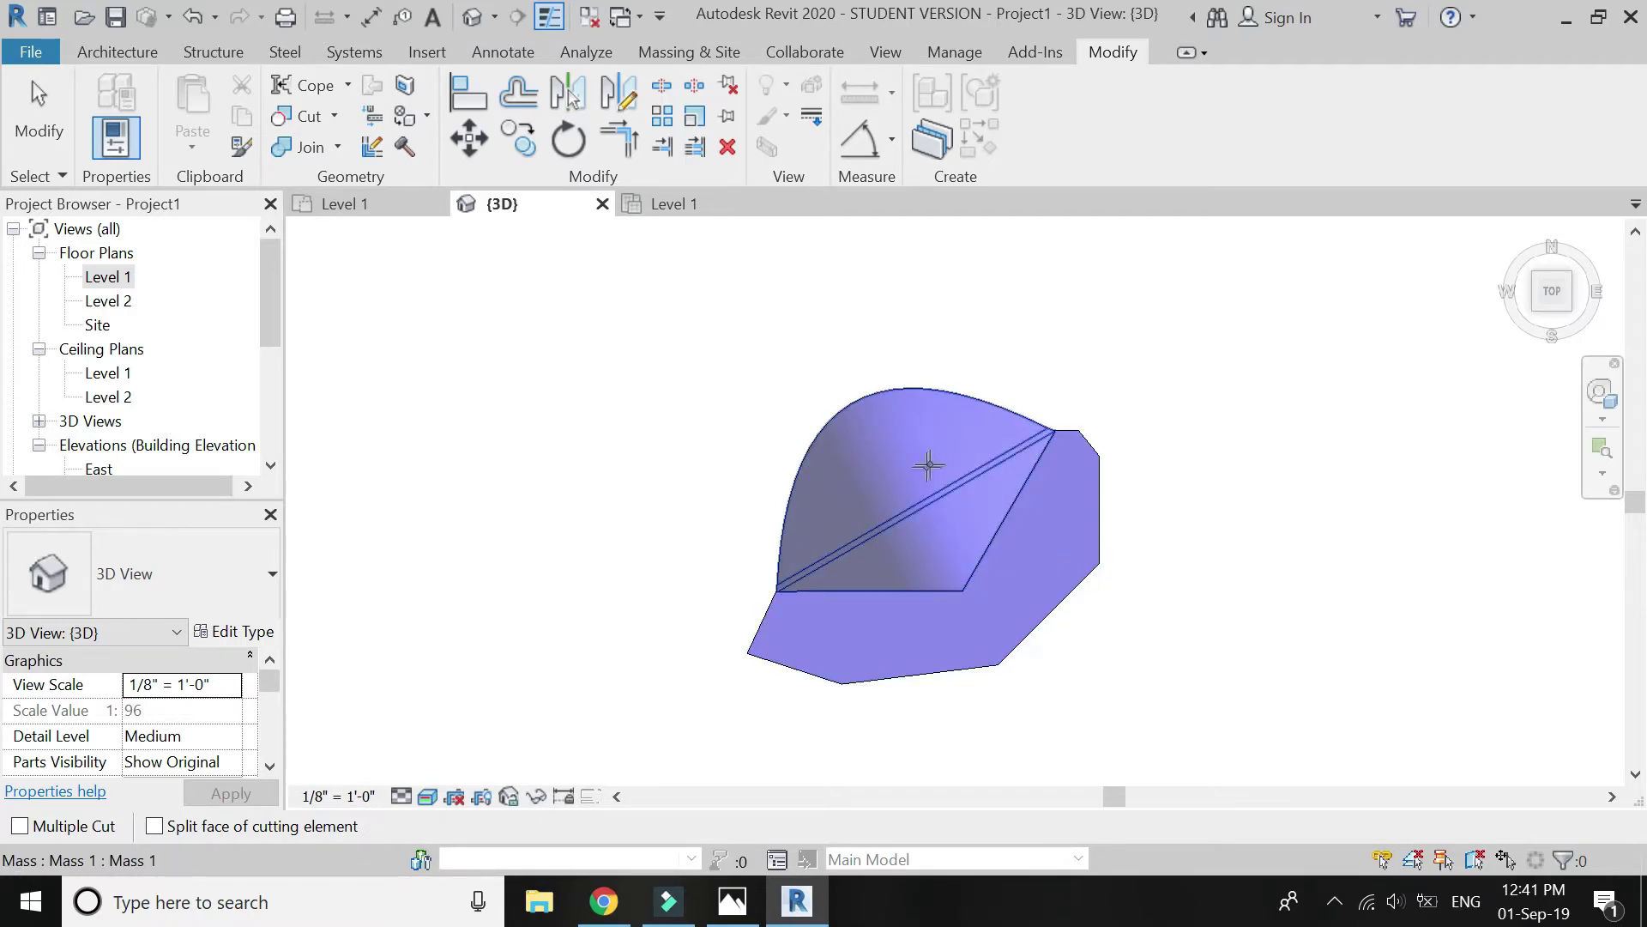
{"action": "key", "text": "Escape"}
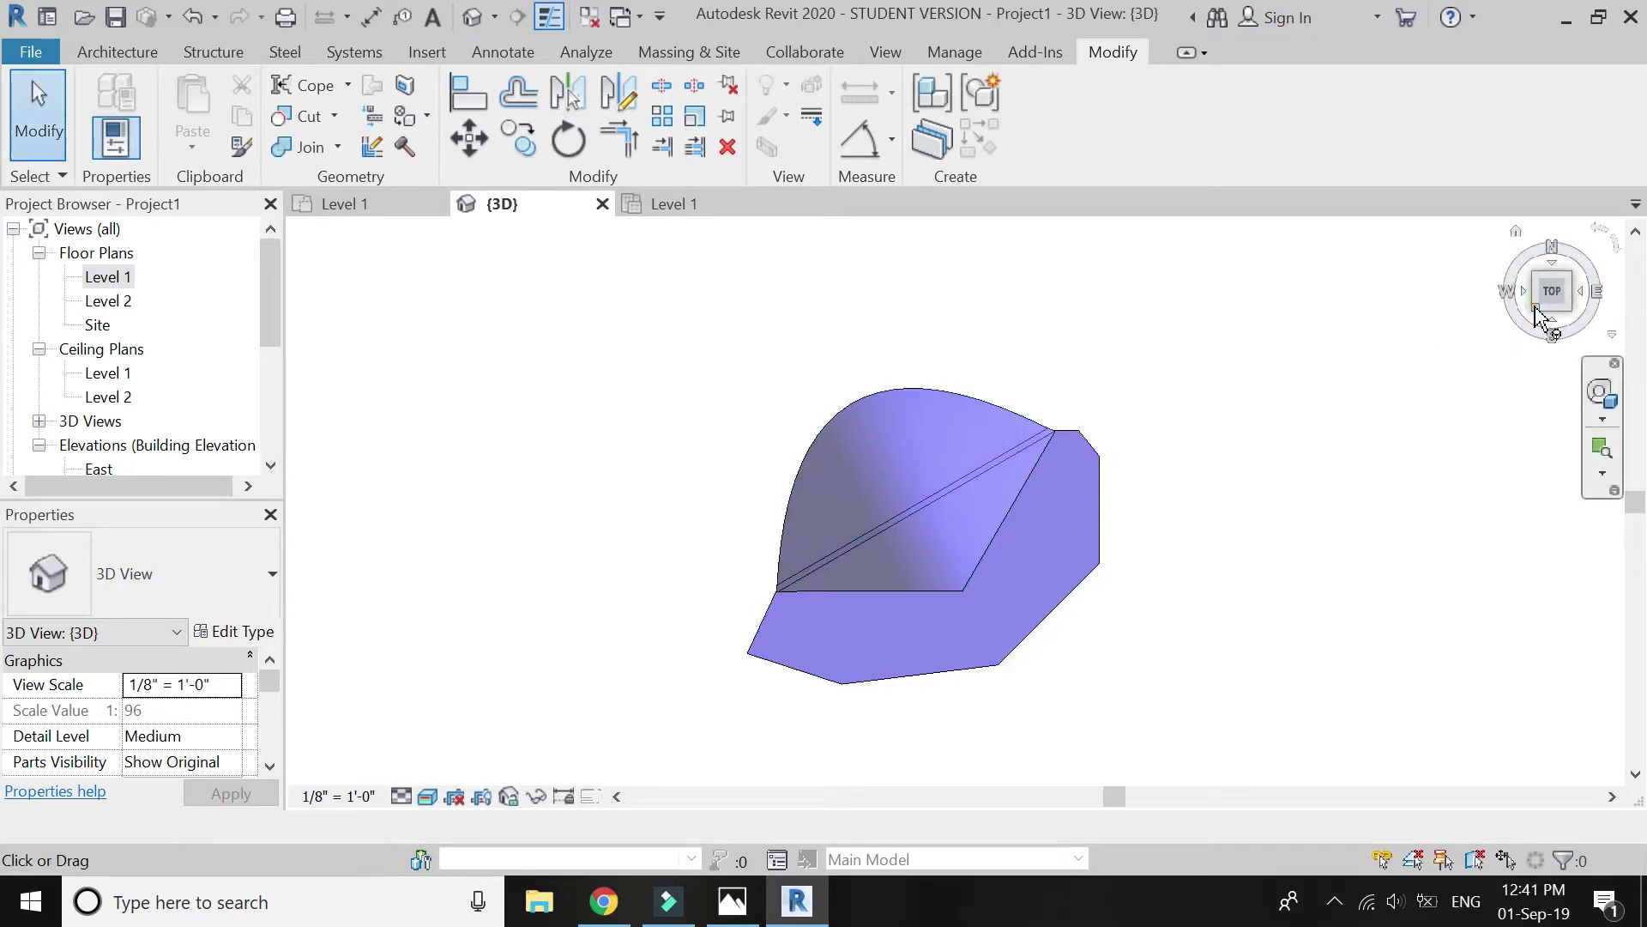
Create a Generic - 6" wall by face on the curved surface of the cut shell mass
{"action": "left_click", "coordinate": [1540, 318]}
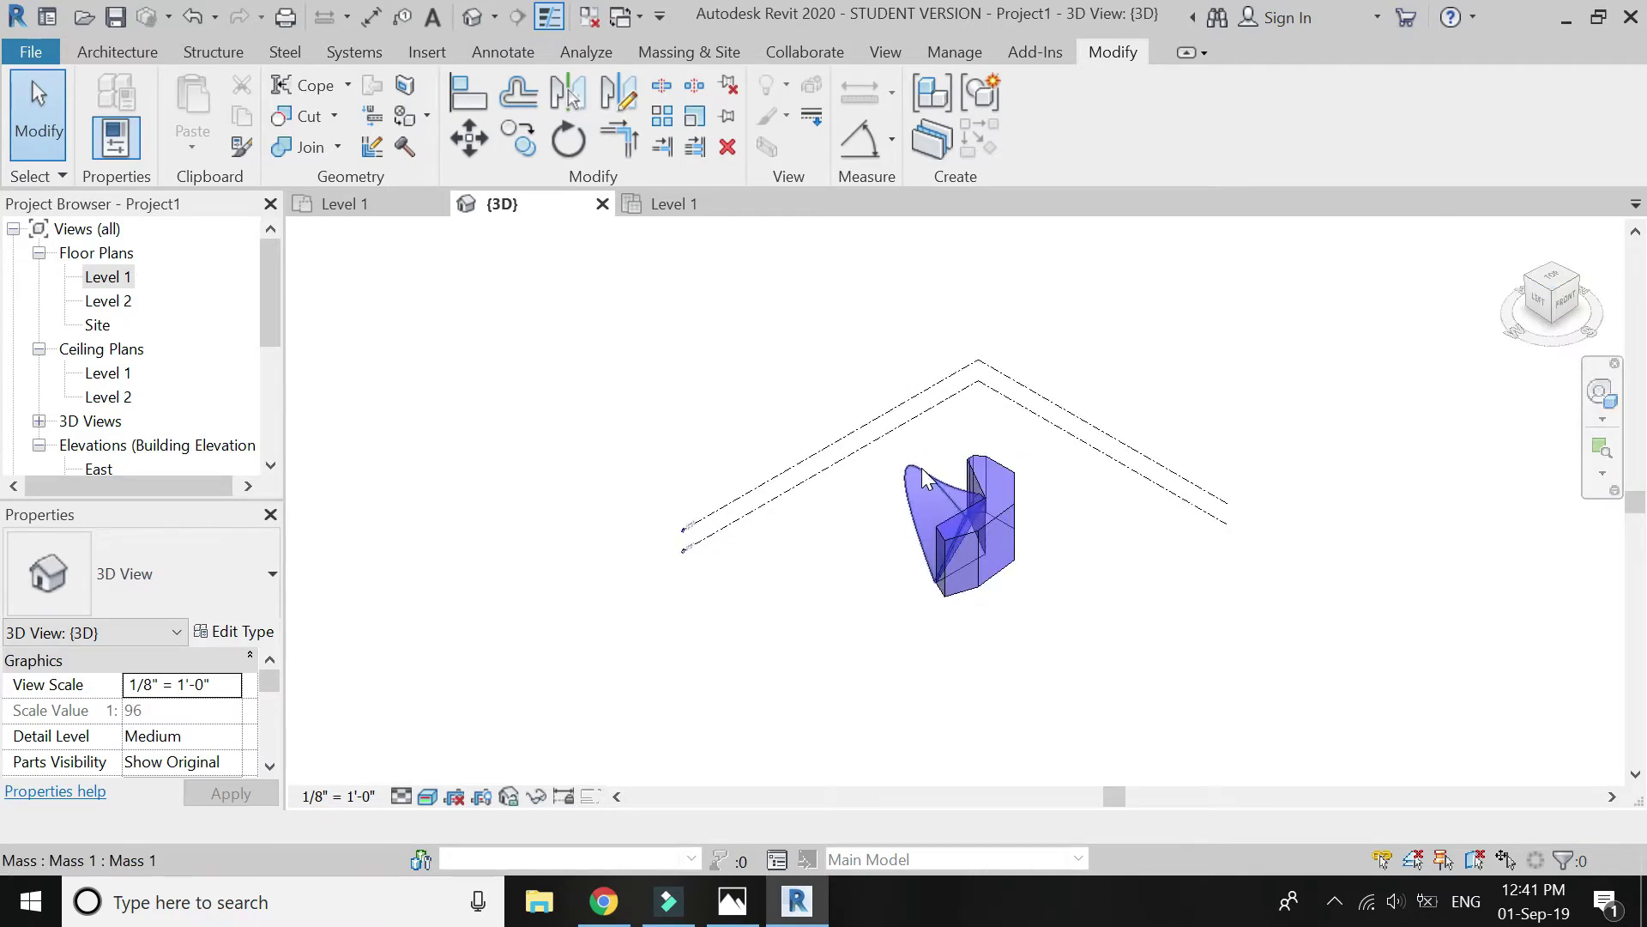
{"action": "scroll", "coordinate": [940, 502], "scroll_direction": "up", "scroll_amount": 5}
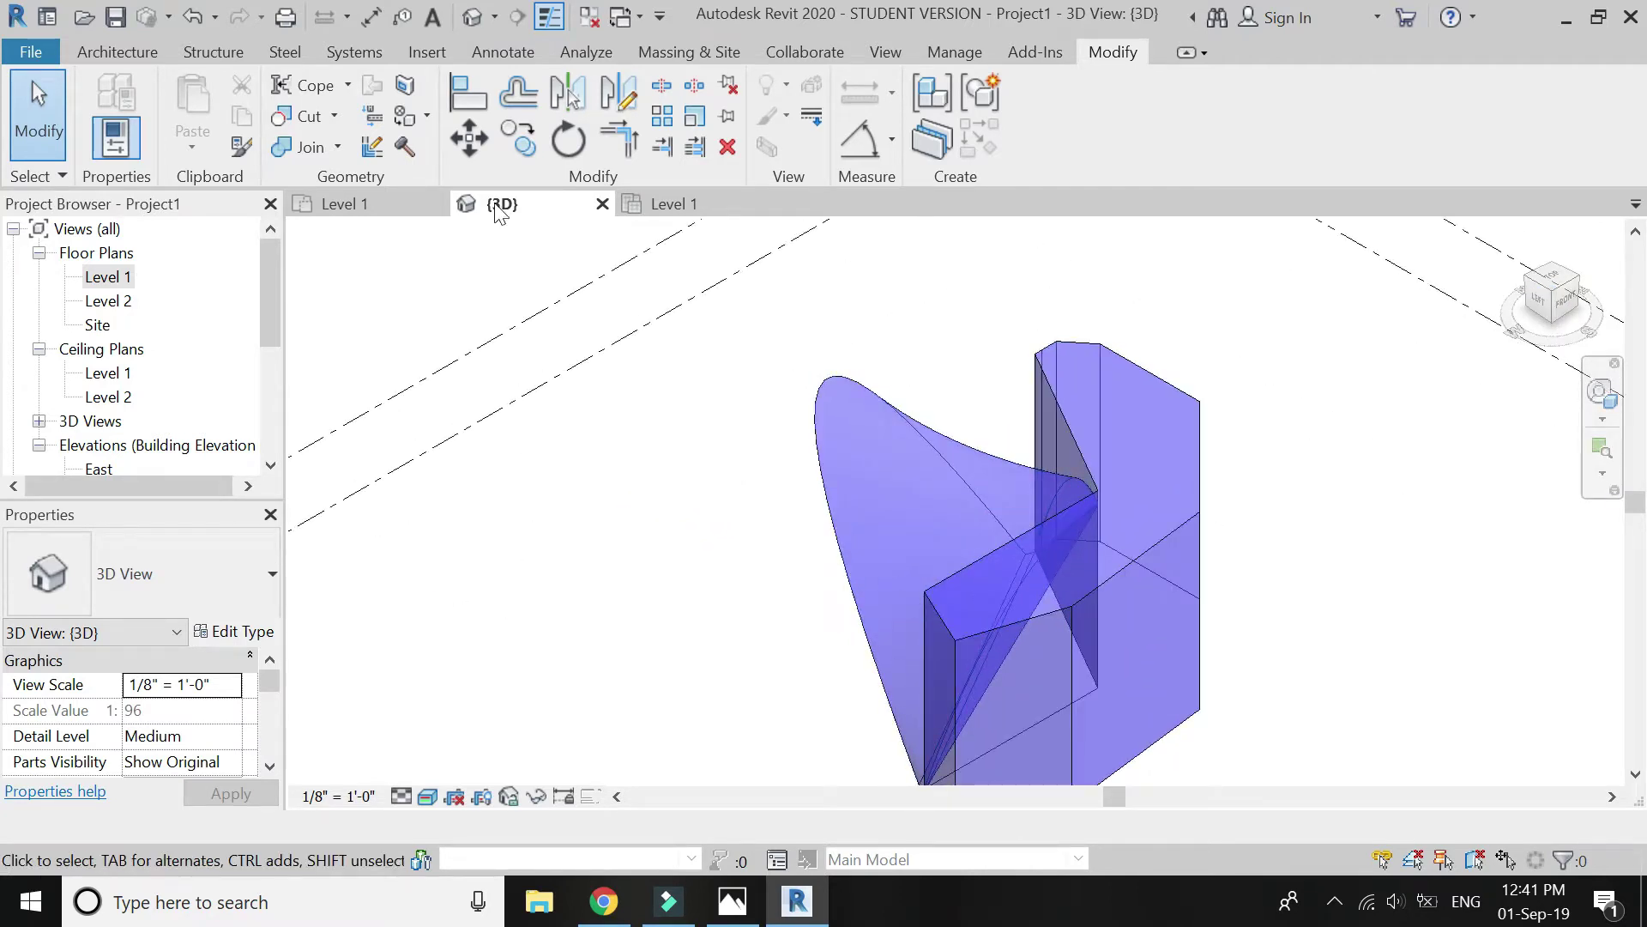
{"action": "left_click", "coordinate": [695, 59]}
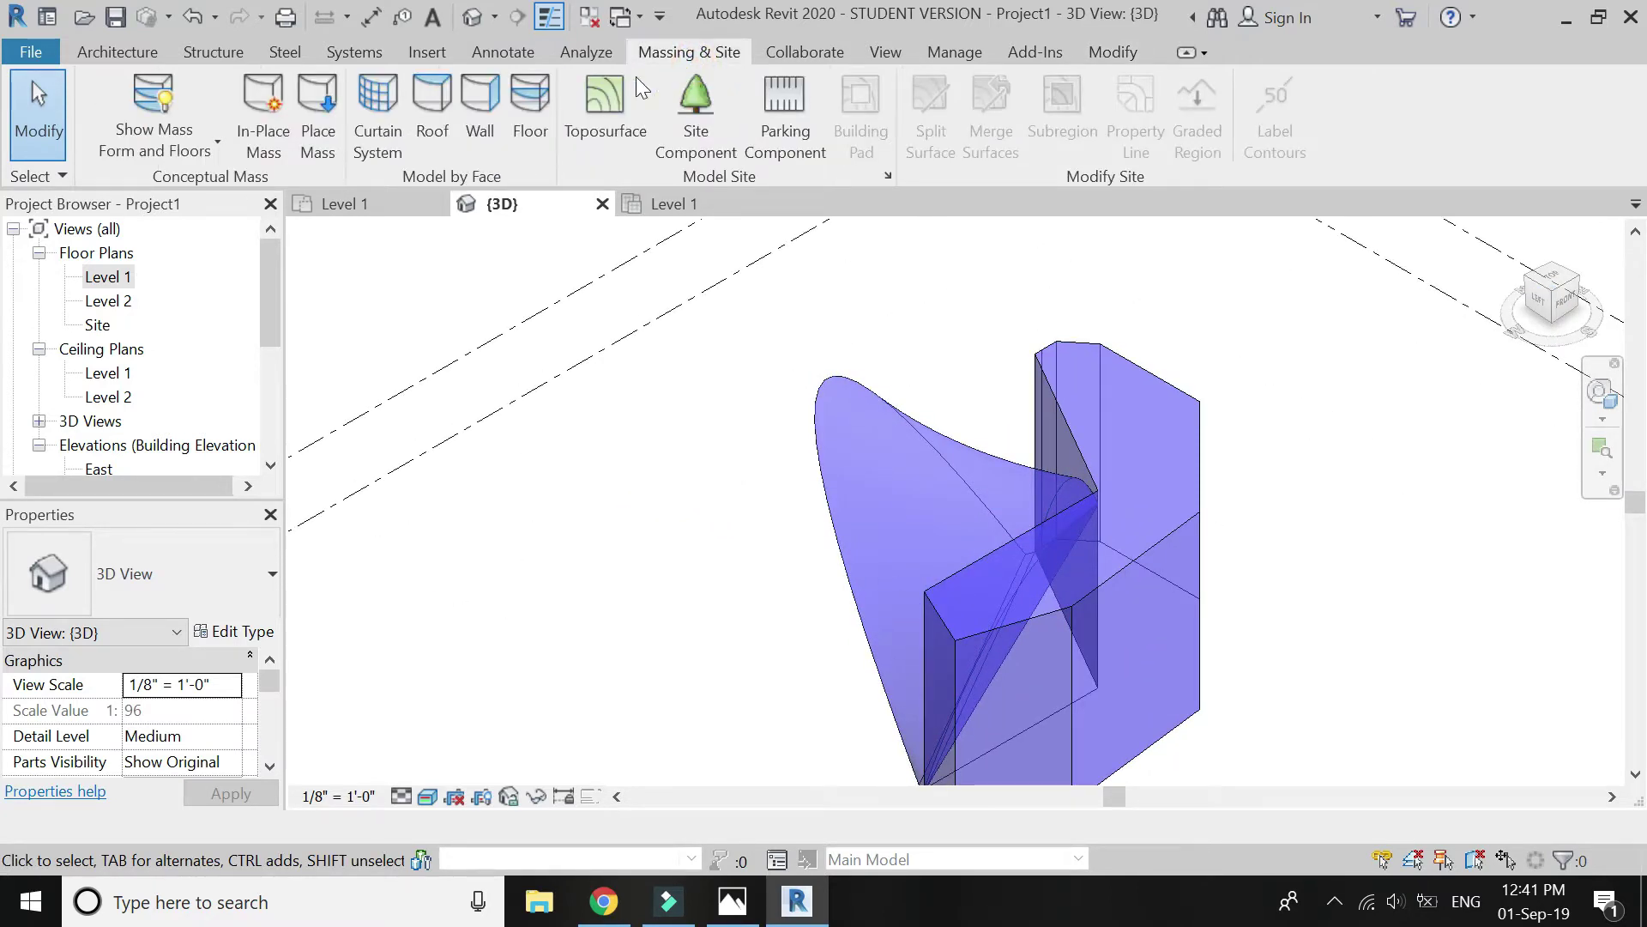
{"action": "left_click", "coordinate": [482, 100]}
{"action": "left_click", "coordinate": [213, 554]}
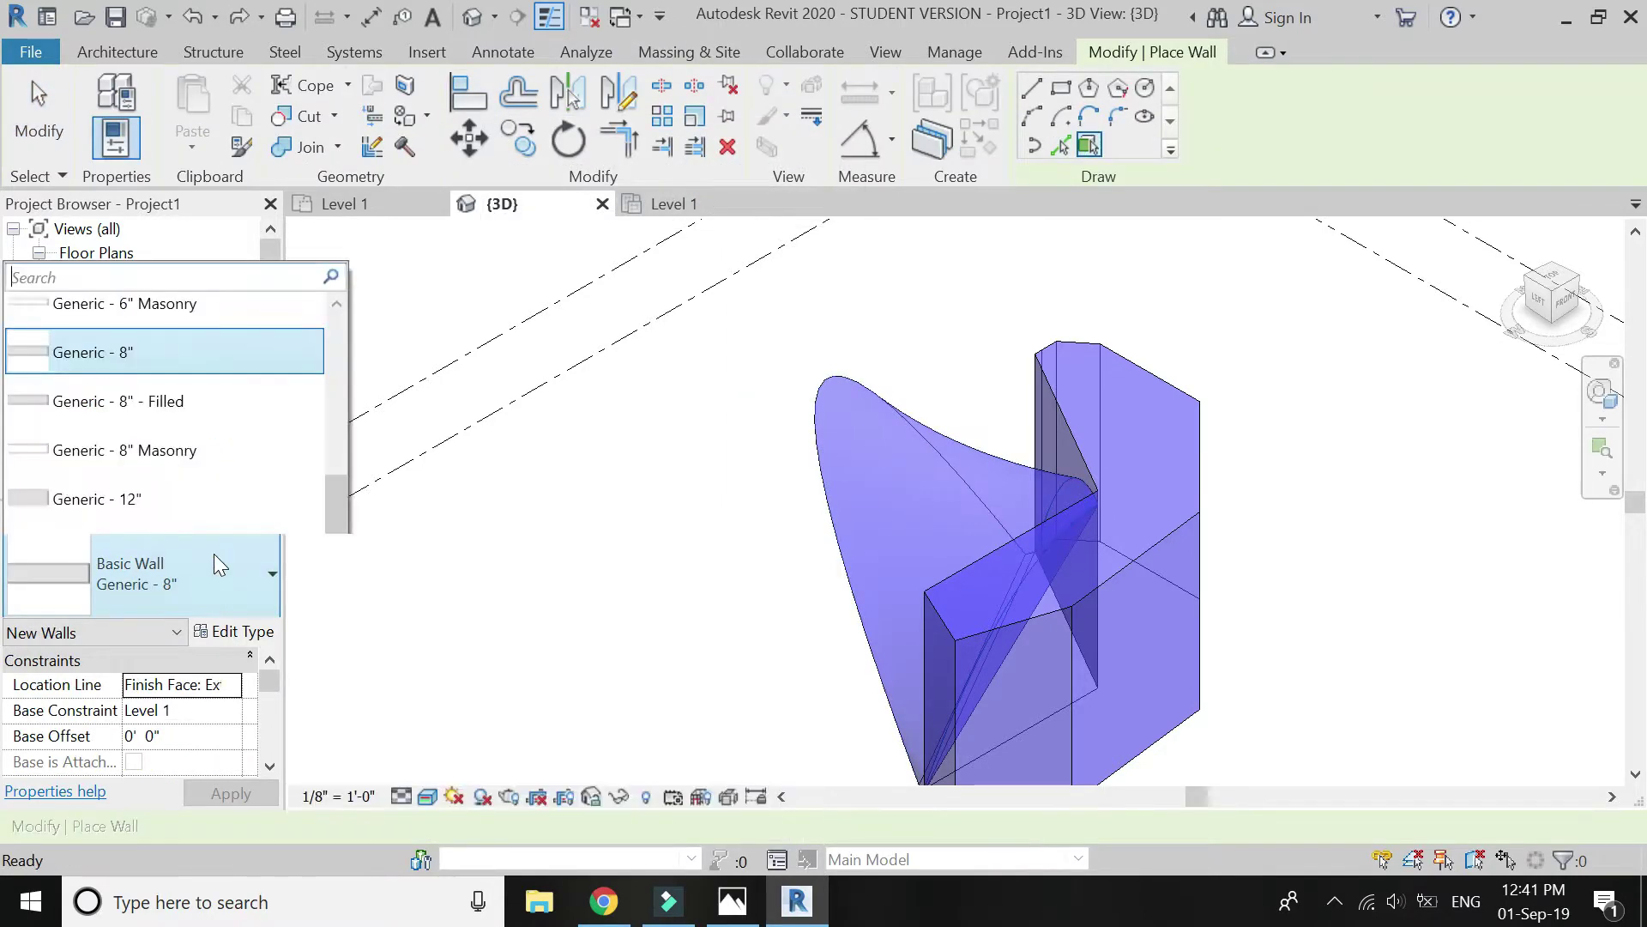
{"action": "scroll", "coordinate": [187, 199], "scroll_direction": "up", "scroll_amount": 1}
{"action": "left_click", "coordinate": [199, 127]}
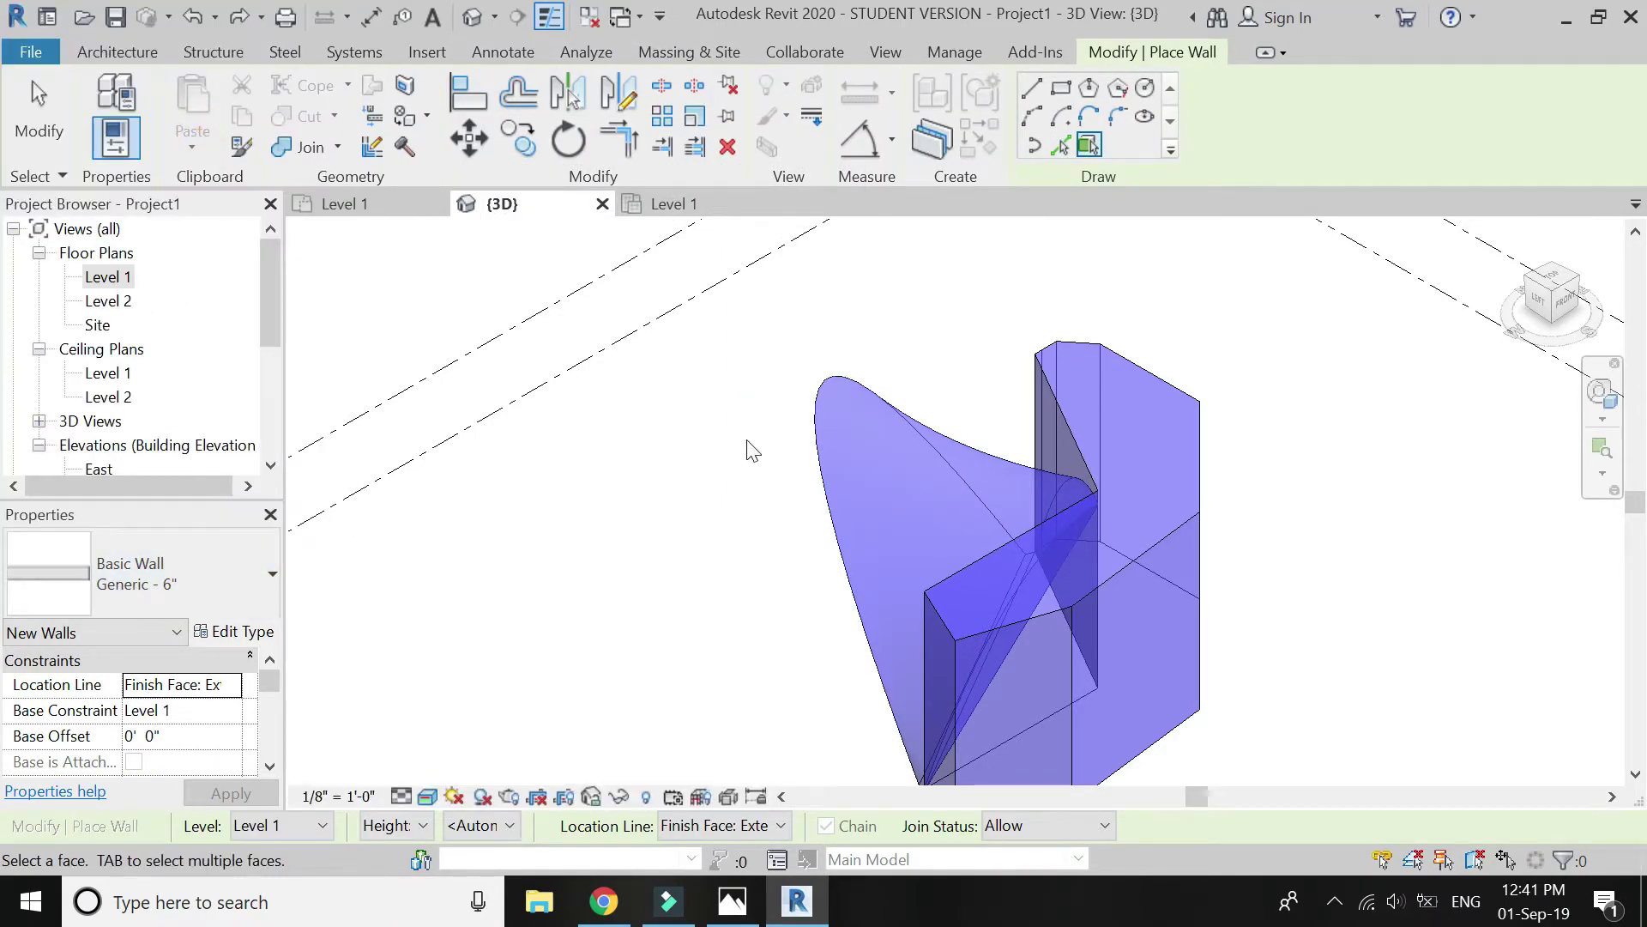
{"action": "left_click", "coordinate": [820, 436]}
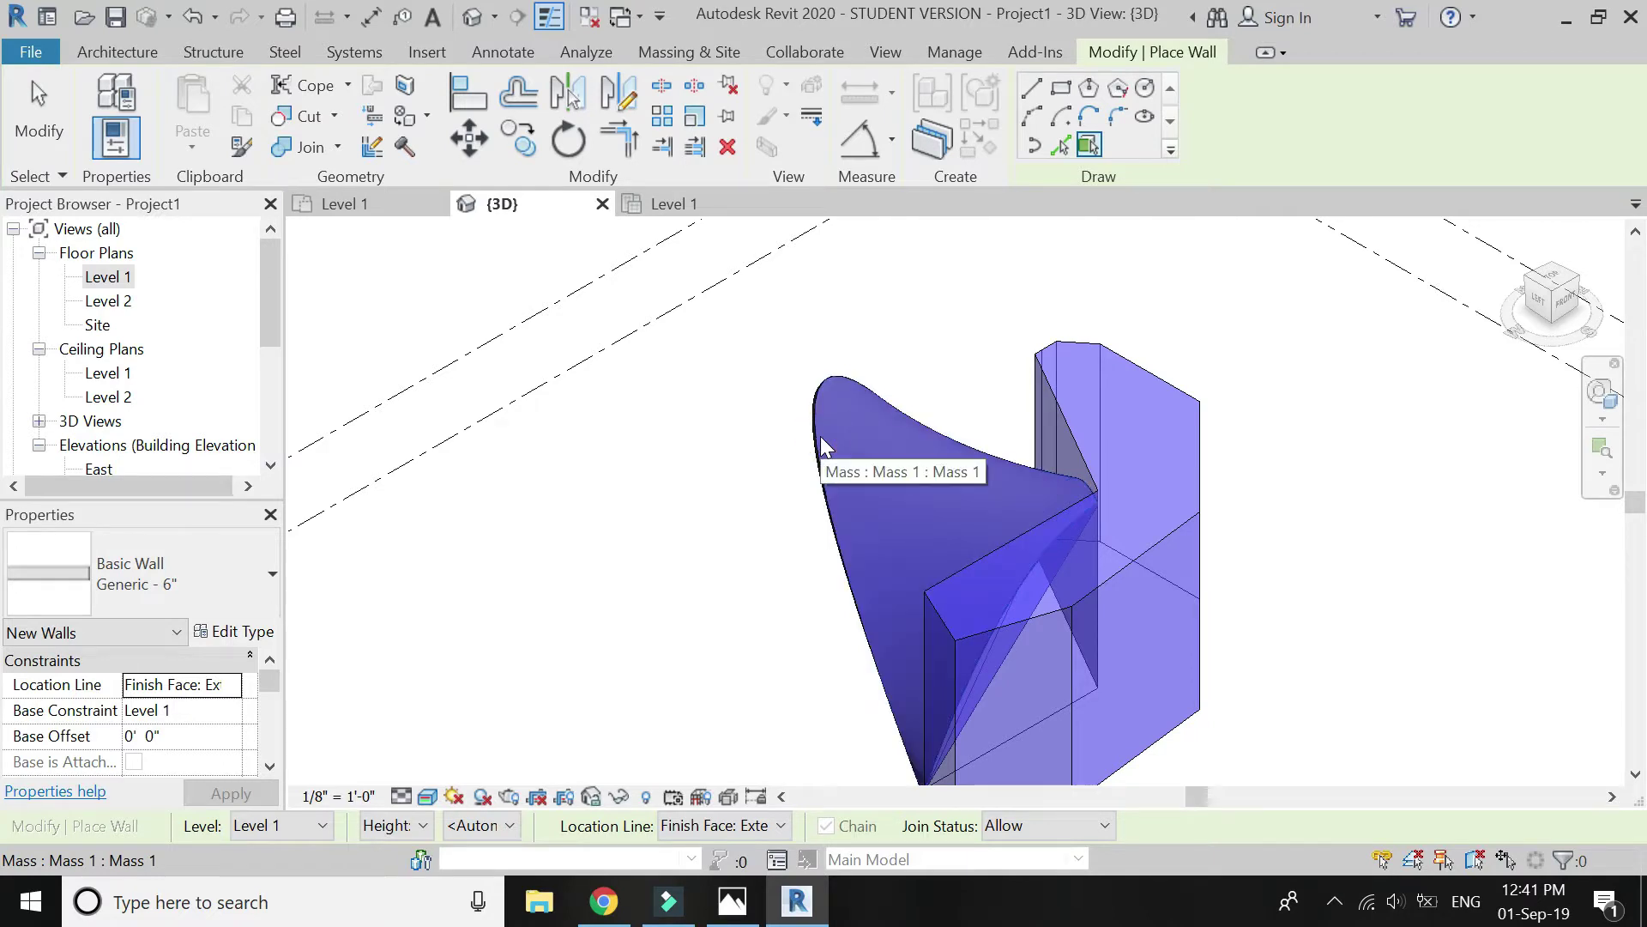
{"action": "key", "text": "Escape"}
Delete the angular solid block mass that was used to cut the shell
{"action": "scroll", "coordinate": [942, 415], "scroll_direction": "down", "scroll_amount": 3}
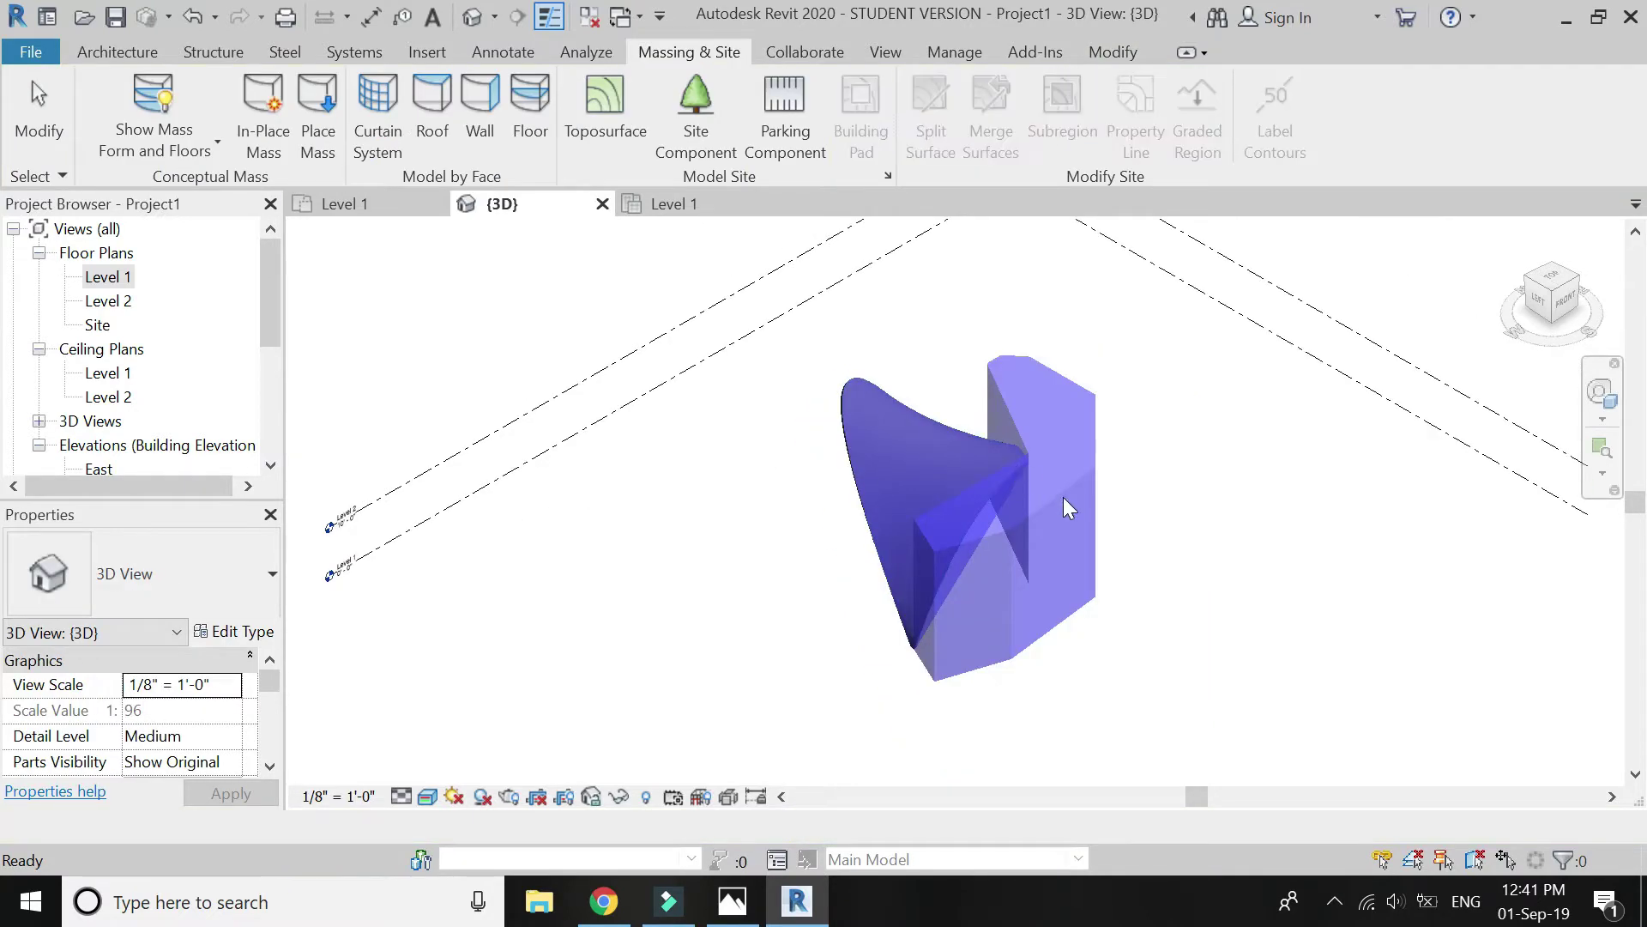
{"action": "left_click", "coordinate": [1011, 503]}
{"action": "key", "text": "Delete"}
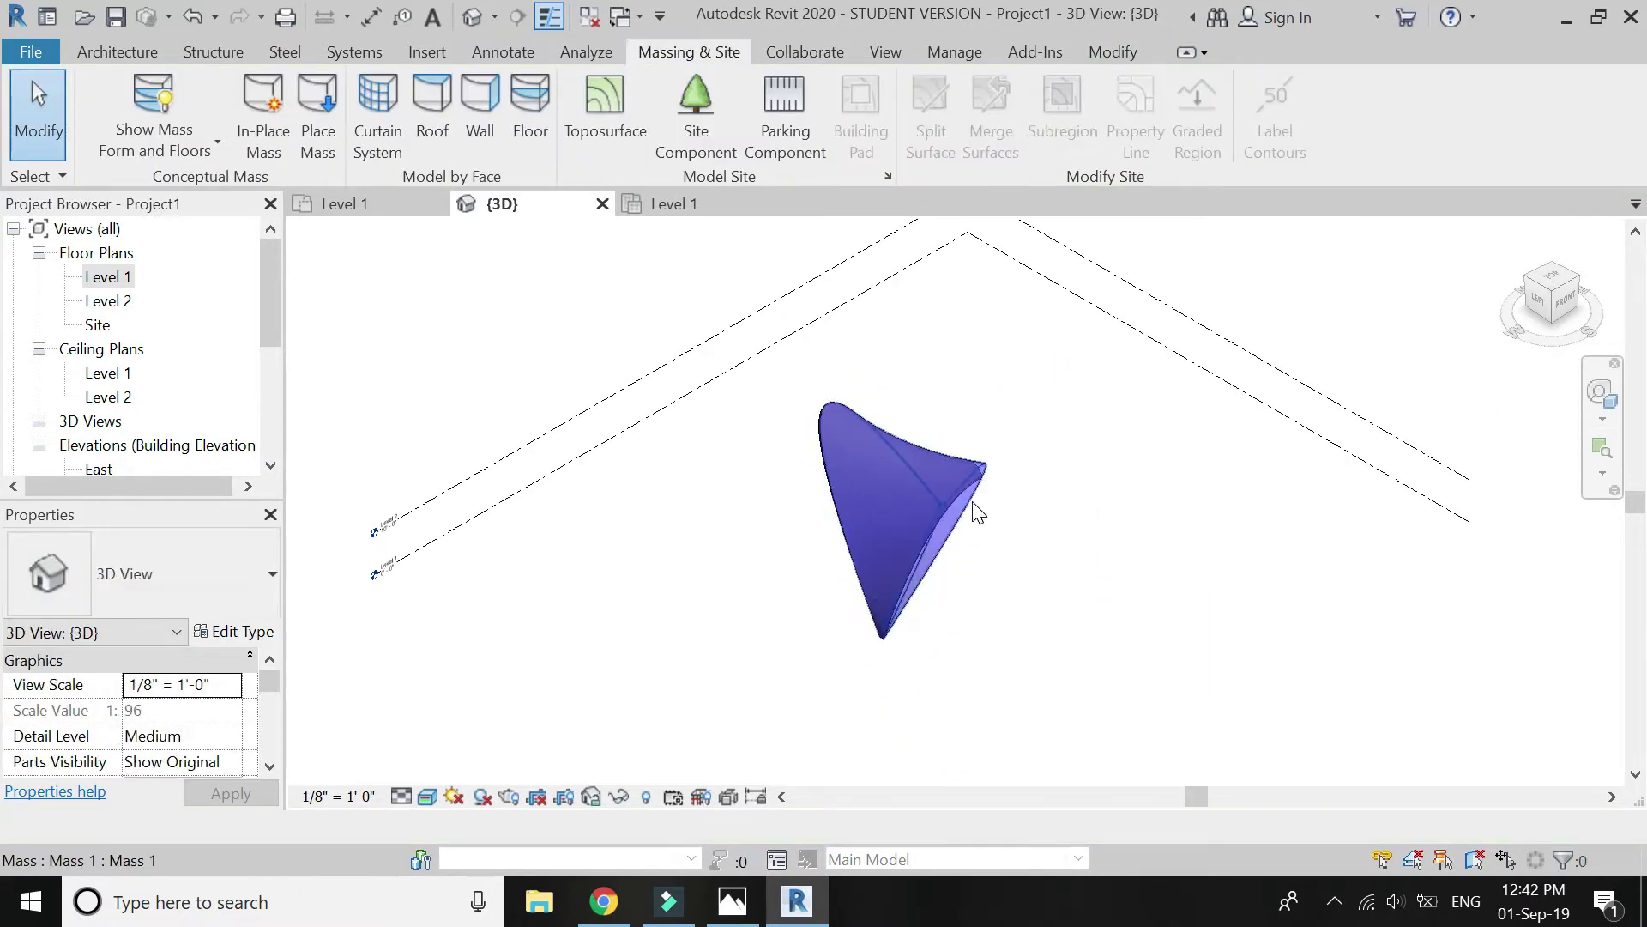
Delete the original shell mass underneath the curved wall
{"action": "scroll", "coordinate": [972, 513], "scroll_direction": "up", "scroll_amount": 3}
{"action": "scroll", "coordinate": [974, 513], "scroll_direction": "up", "scroll_amount": 2}
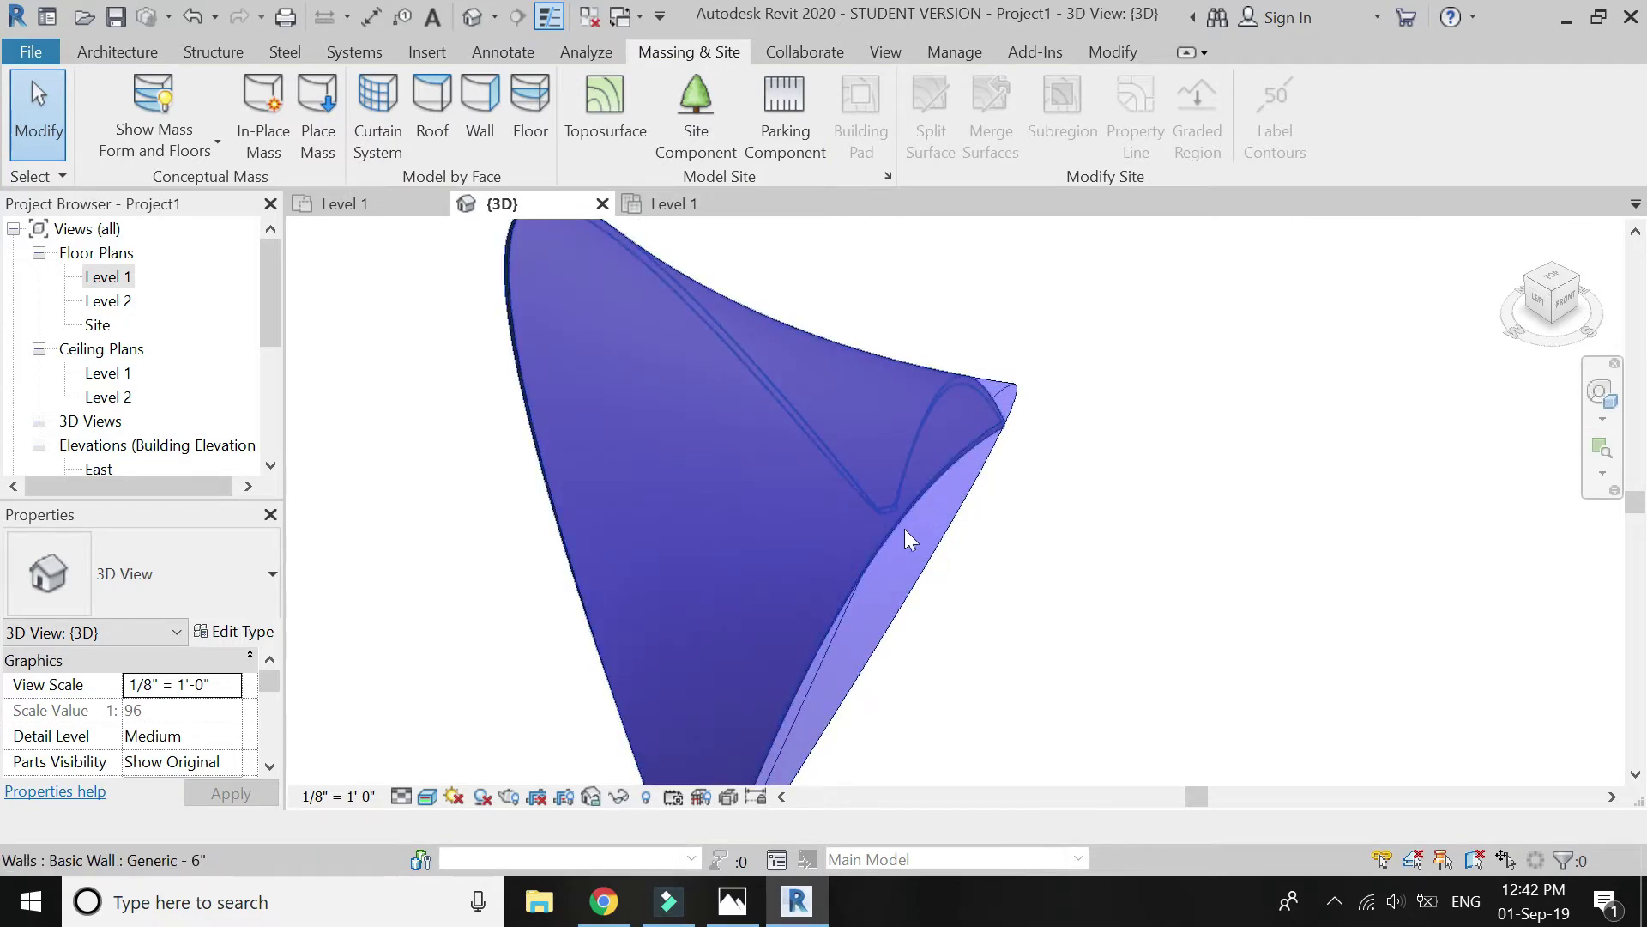
{"action": "left_click", "coordinate": [908, 583]}
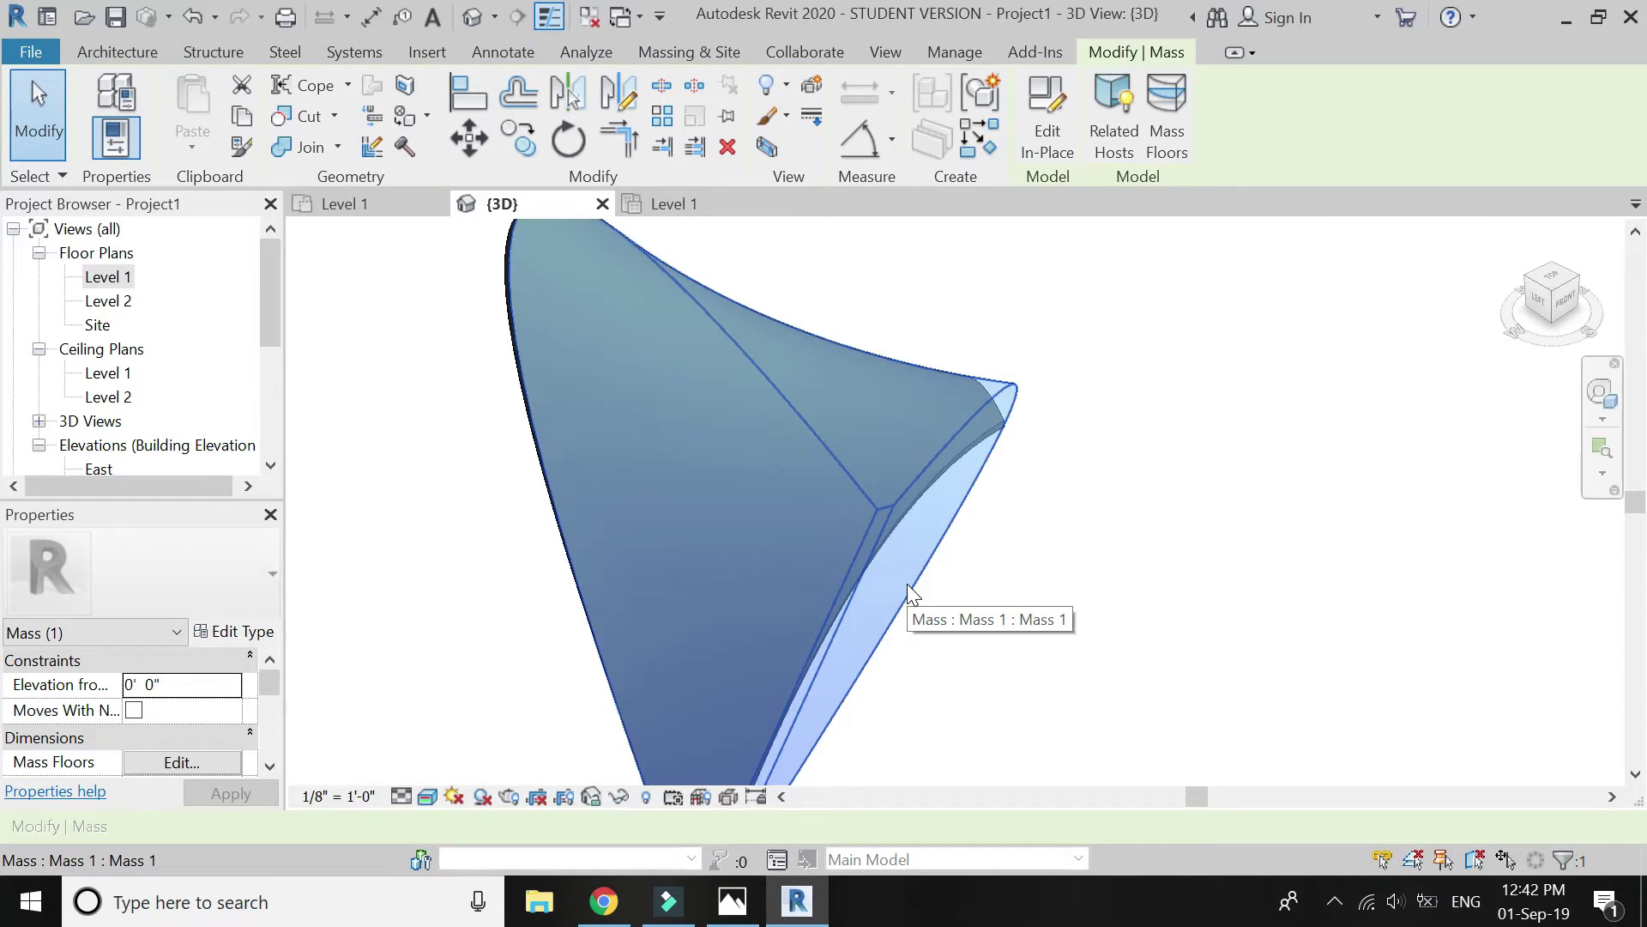
{"action": "key", "text": "Escape"}
{"action": "scroll", "coordinate": [908, 583], "scroll_direction": "down", "scroll_amount": 3}
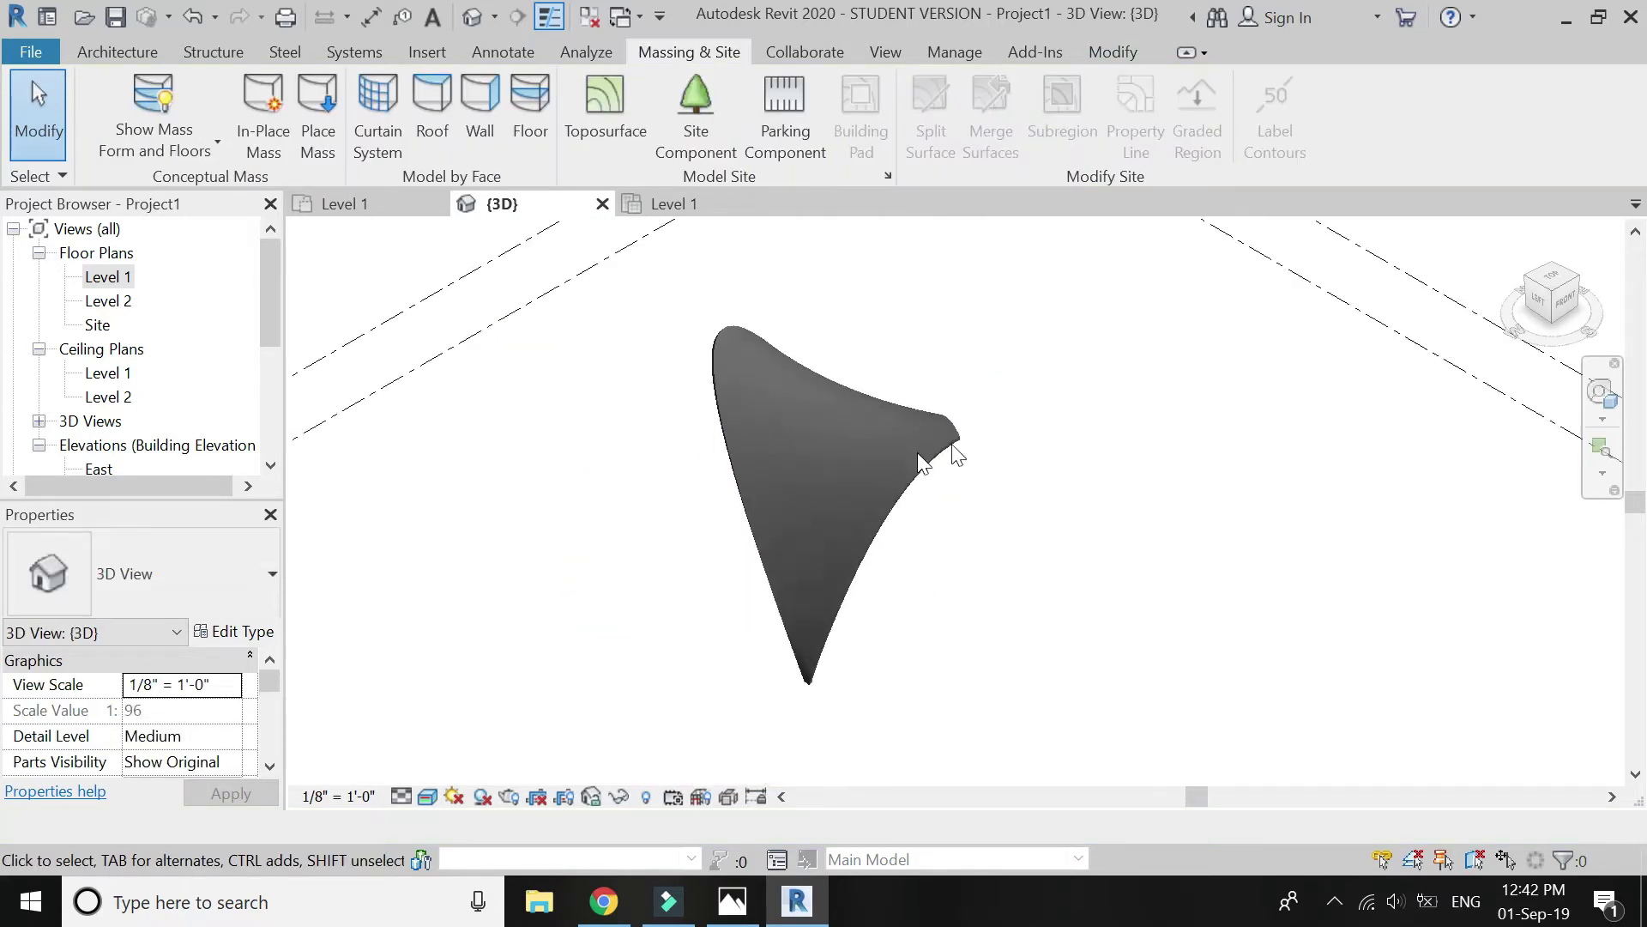
In top view, make a copy of the curved wall rotated 120° about its pointed inner corner, starting from its outer corner
{"action": "left_click", "coordinate": [1553, 283]}
{"action": "scroll", "coordinate": [968, 556], "scroll_direction": "up", "scroll_amount": 5}
{"action": "left_click", "coordinate": [957, 552]}
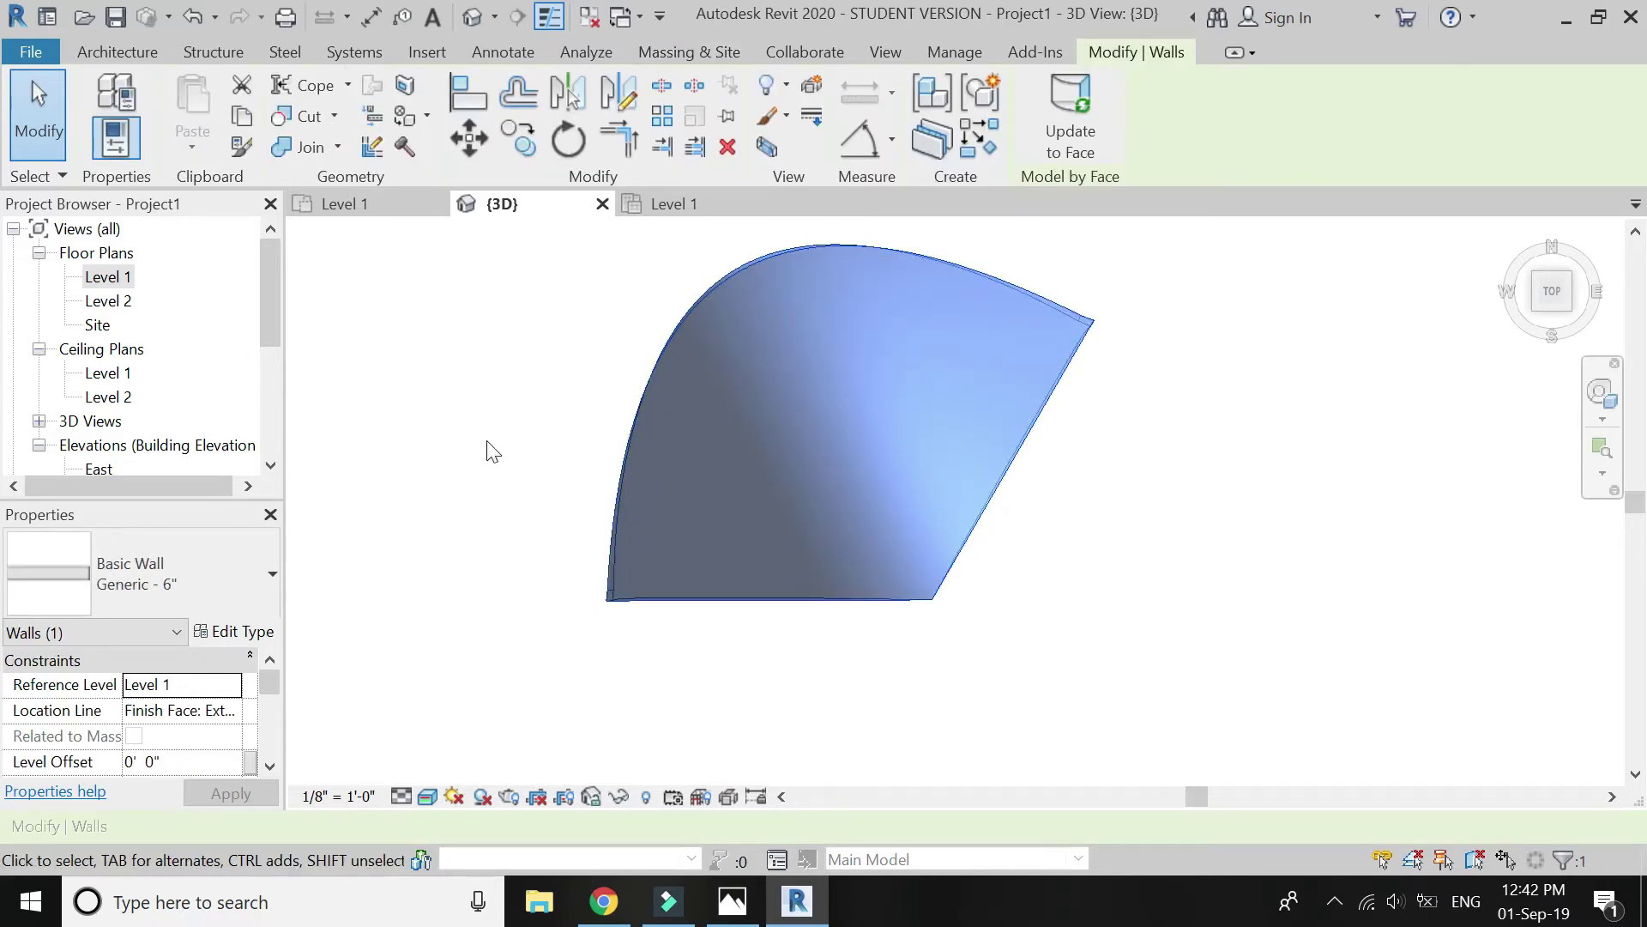
{"action": "left_click", "coordinate": [560, 158]}
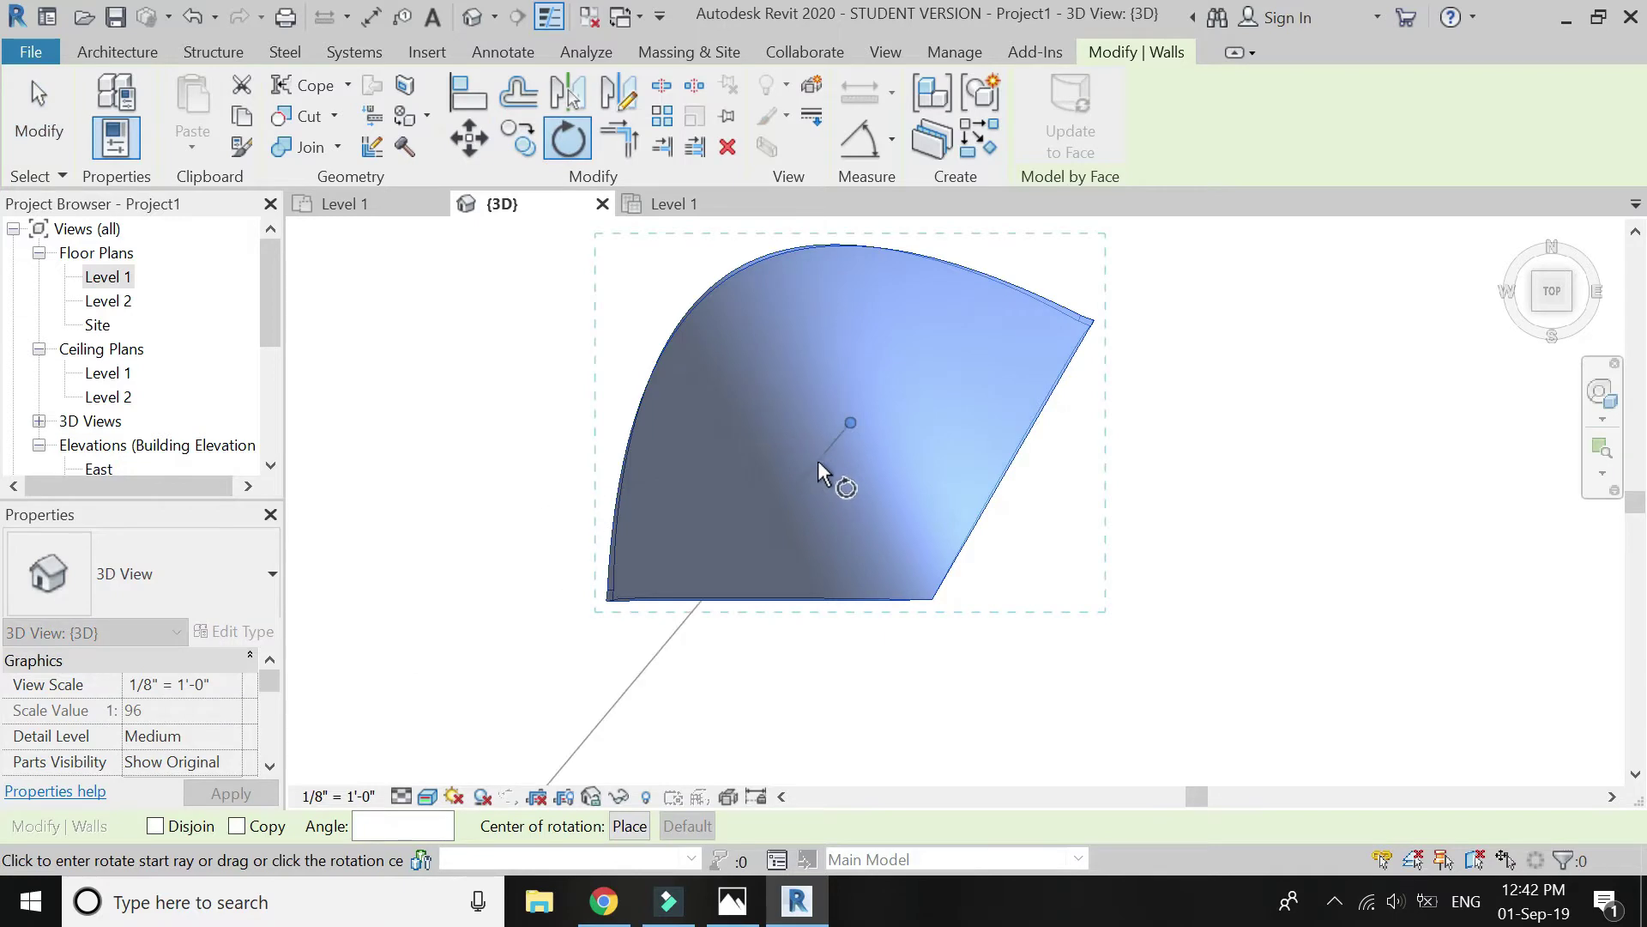
{"action": "scroll", "coordinate": [817, 460], "scroll_direction": "up", "scroll_amount": 2}
{"action": "left_click", "coordinate": [237, 826]}
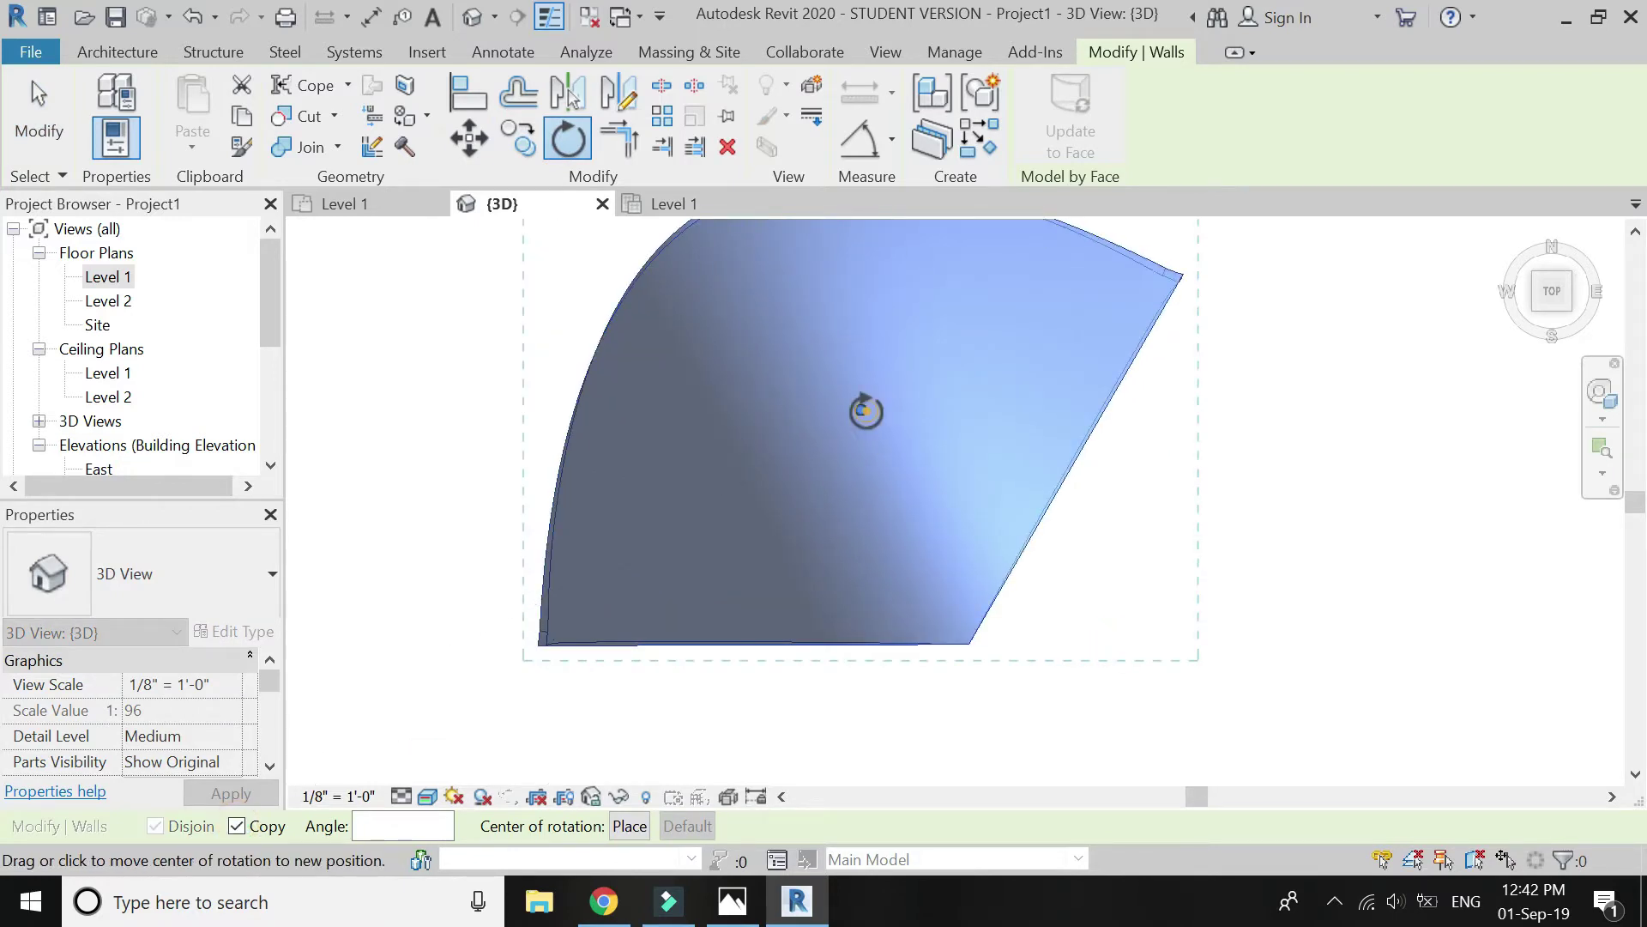
{"action": "scroll", "coordinate": [963, 644], "scroll_direction": "up", "scroll_amount": 2}
{"action": "left_click_drag", "start_coordinate": [1035, 652], "coordinate": [920, 649]}
{"action": "scroll", "coordinate": [811, 682], "scroll_direction": "down", "scroll_amount": 5}
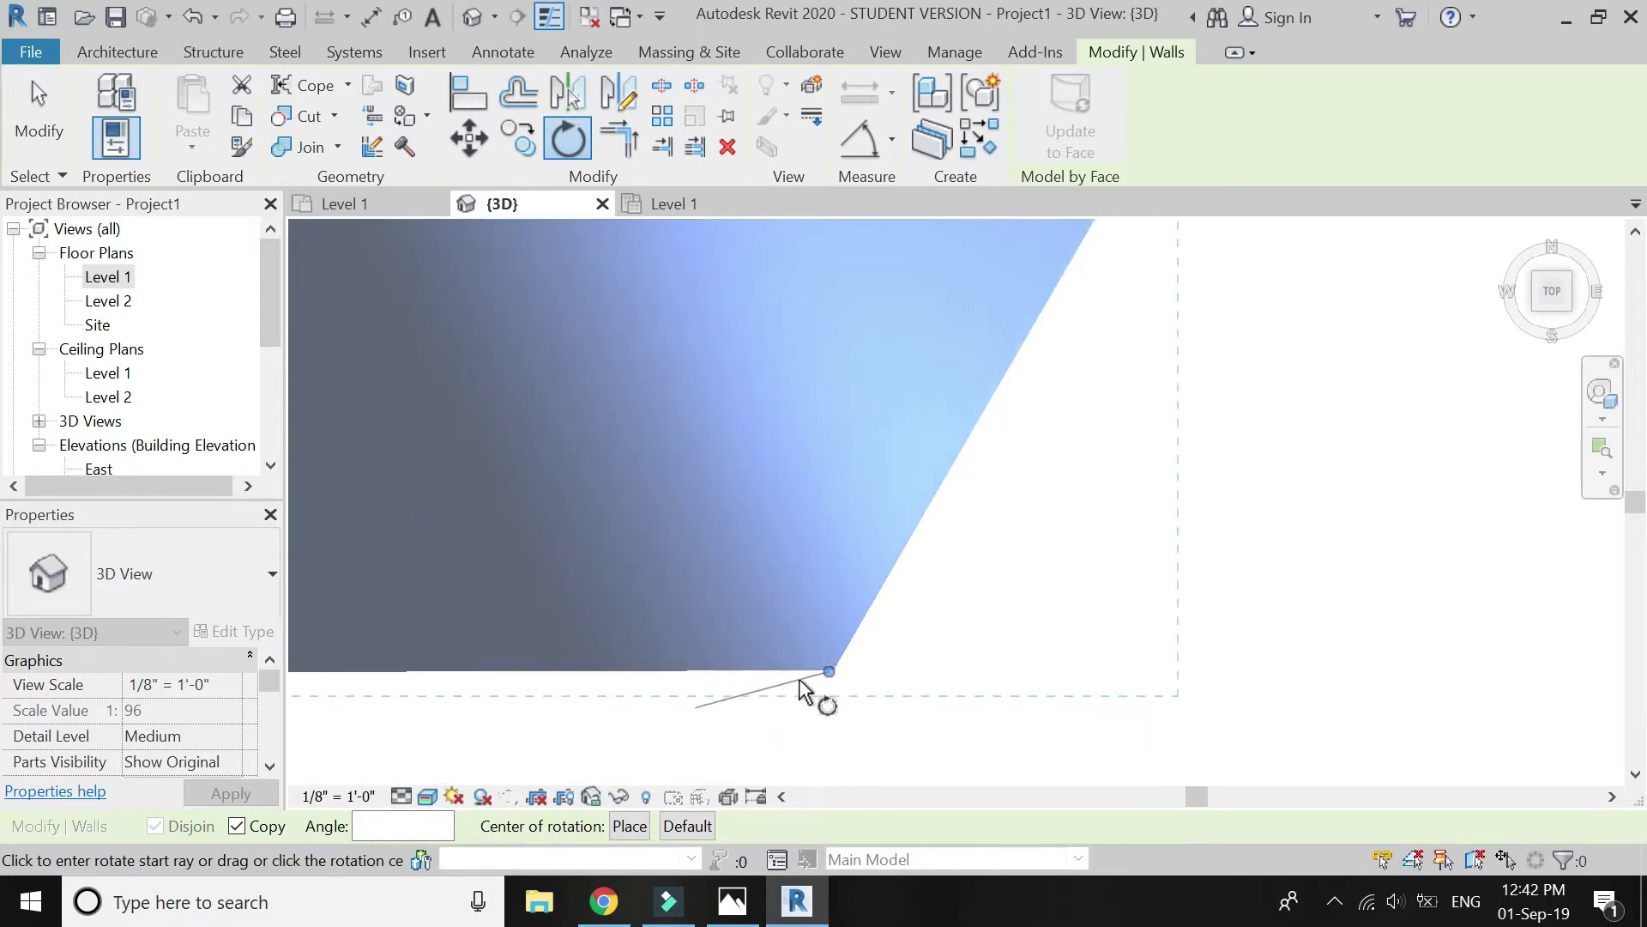
{"action": "scroll", "coordinate": [1066, 250], "scroll_direction": "up", "scroll_amount": 4}
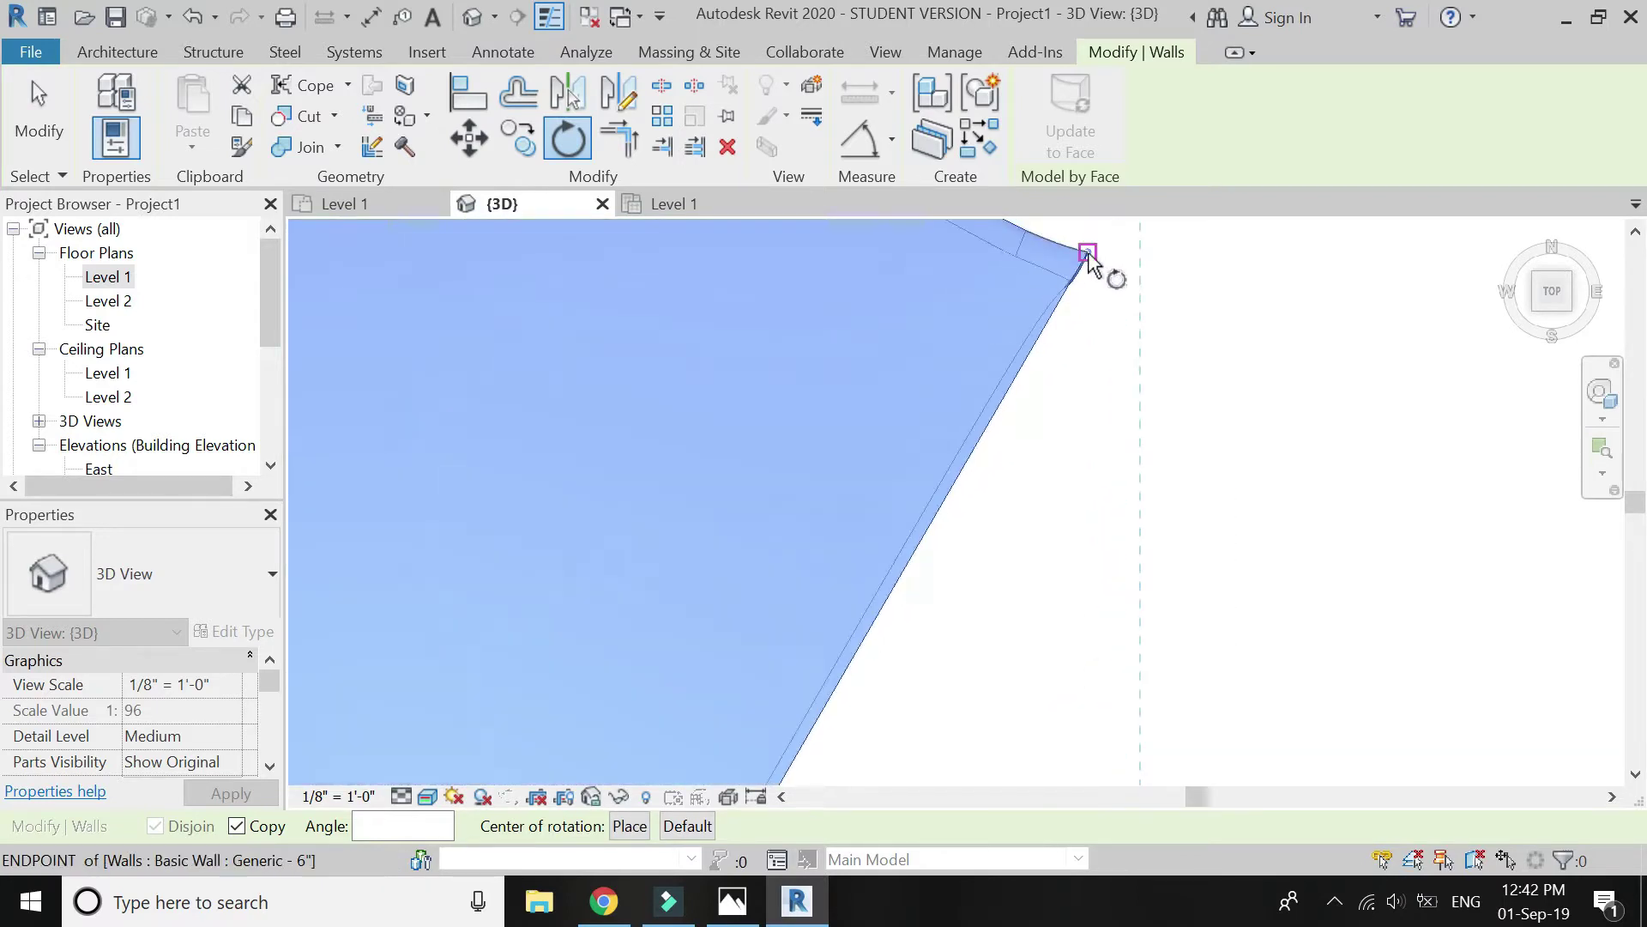
{"action": "left_click", "coordinate": [1107, 238]}
{"action": "scroll", "coordinate": [1109, 238], "scroll_direction": "down", "scroll_amount": 4}
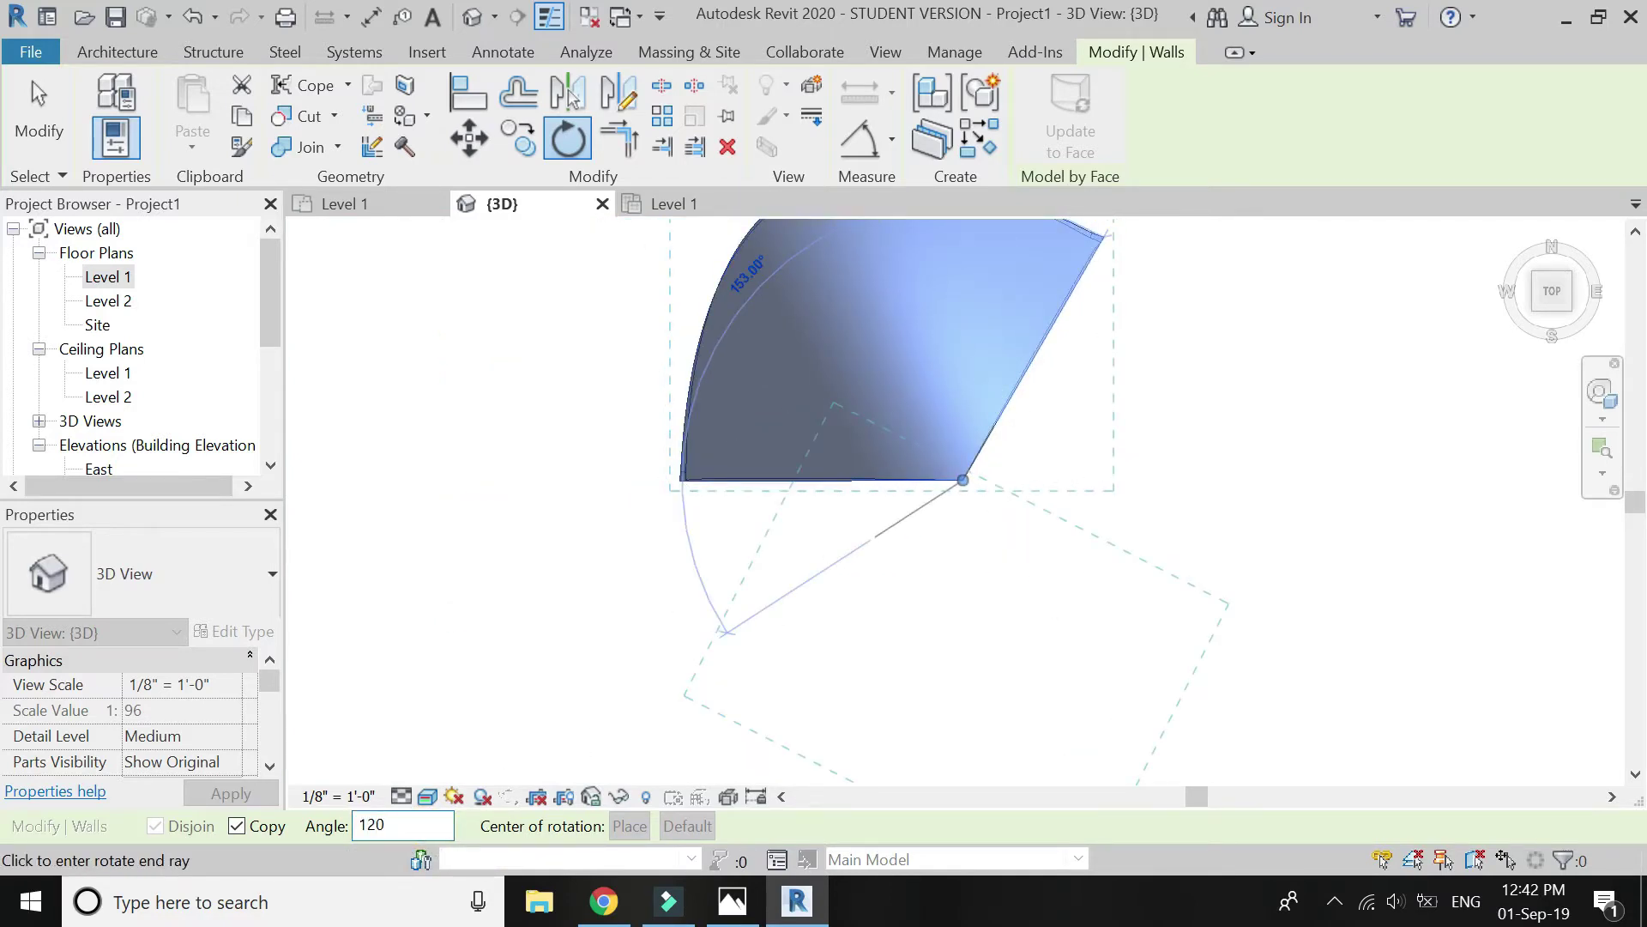
{"action": "key", "text": "Return"}
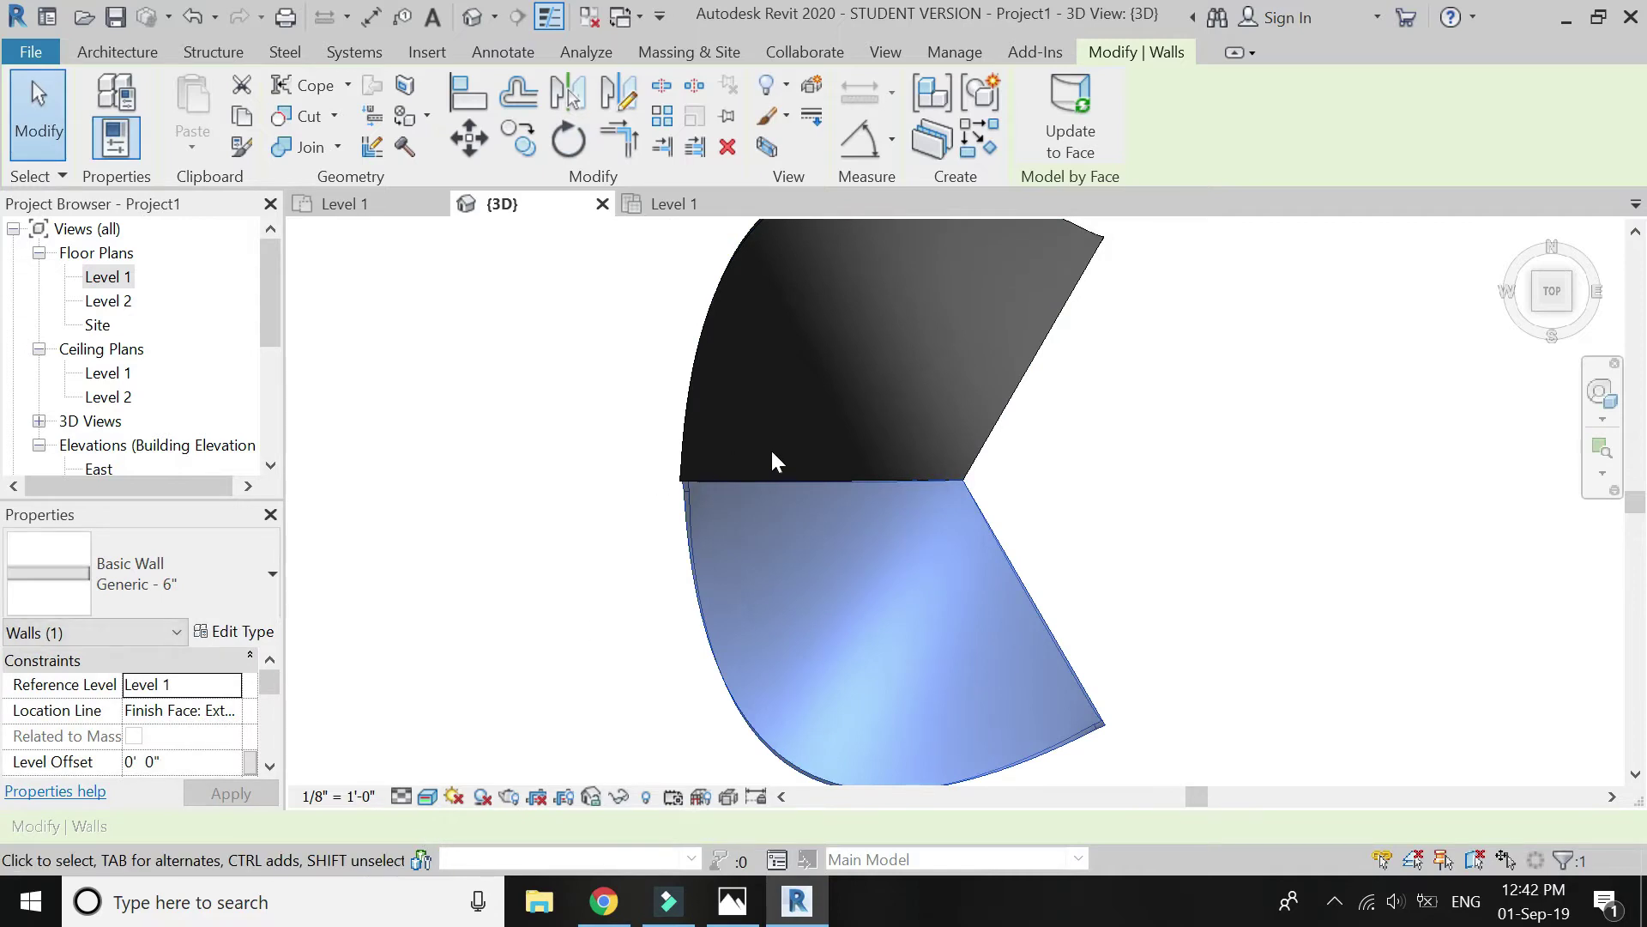
Set up a copying rotation of the second wall segment, with the rotation centre at the inner corner shared by both segments
{"action": "scroll", "coordinate": [724, 463], "scroll_direction": "up", "scroll_amount": 3}
{"action": "scroll", "coordinate": [551, 549], "scroll_direction": "down", "scroll_amount": 3}
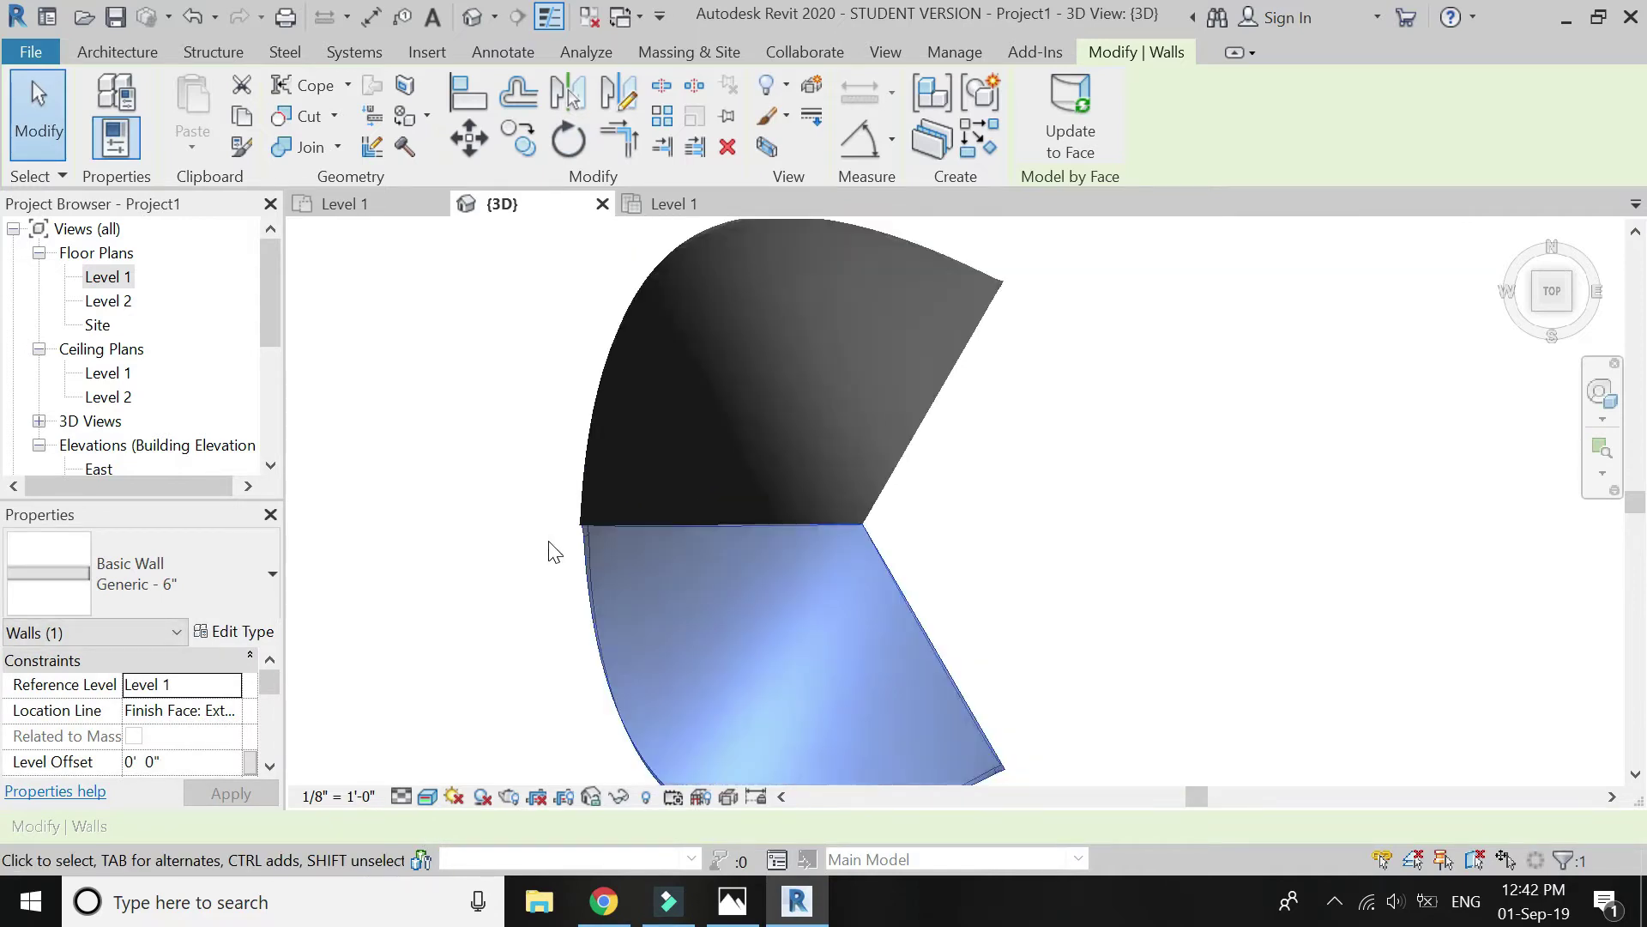
{"action": "scroll", "coordinate": [551, 549], "scroll_direction": "down", "scroll_amount": 2}
{"action": "left_click", "coordinate": [570, 141]}
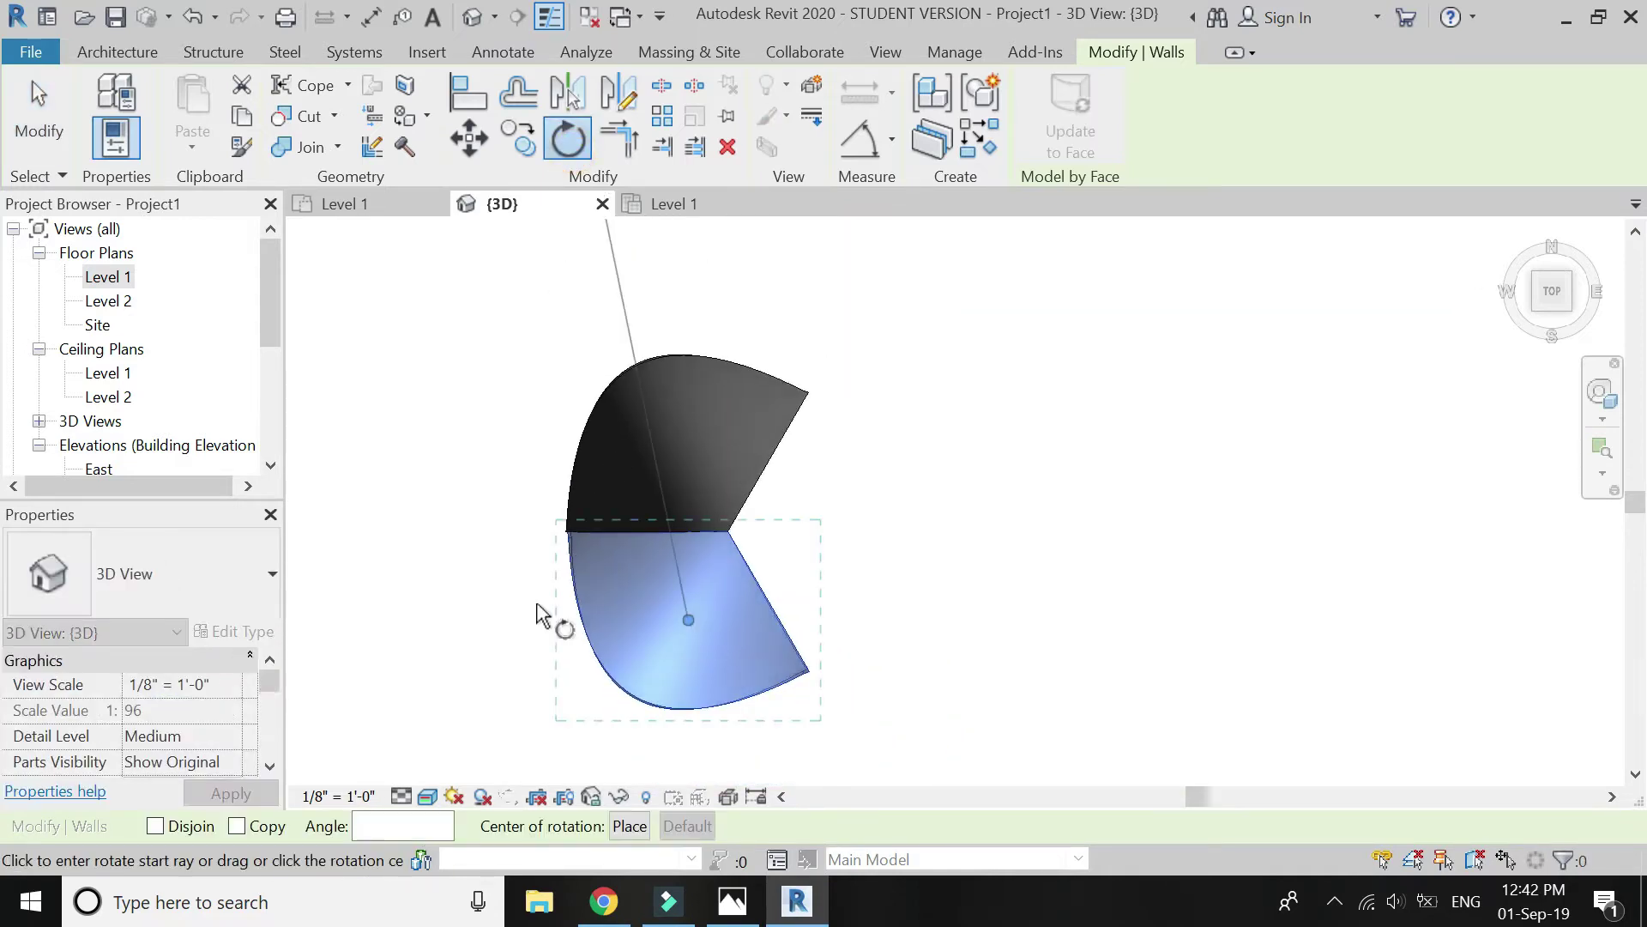
{"action": "left_click", "coordinate": [239, 827]}
{"action": "scroll", "coordinate": [757, 491], "scroll_direction": "up", "scroll_amount": 2}
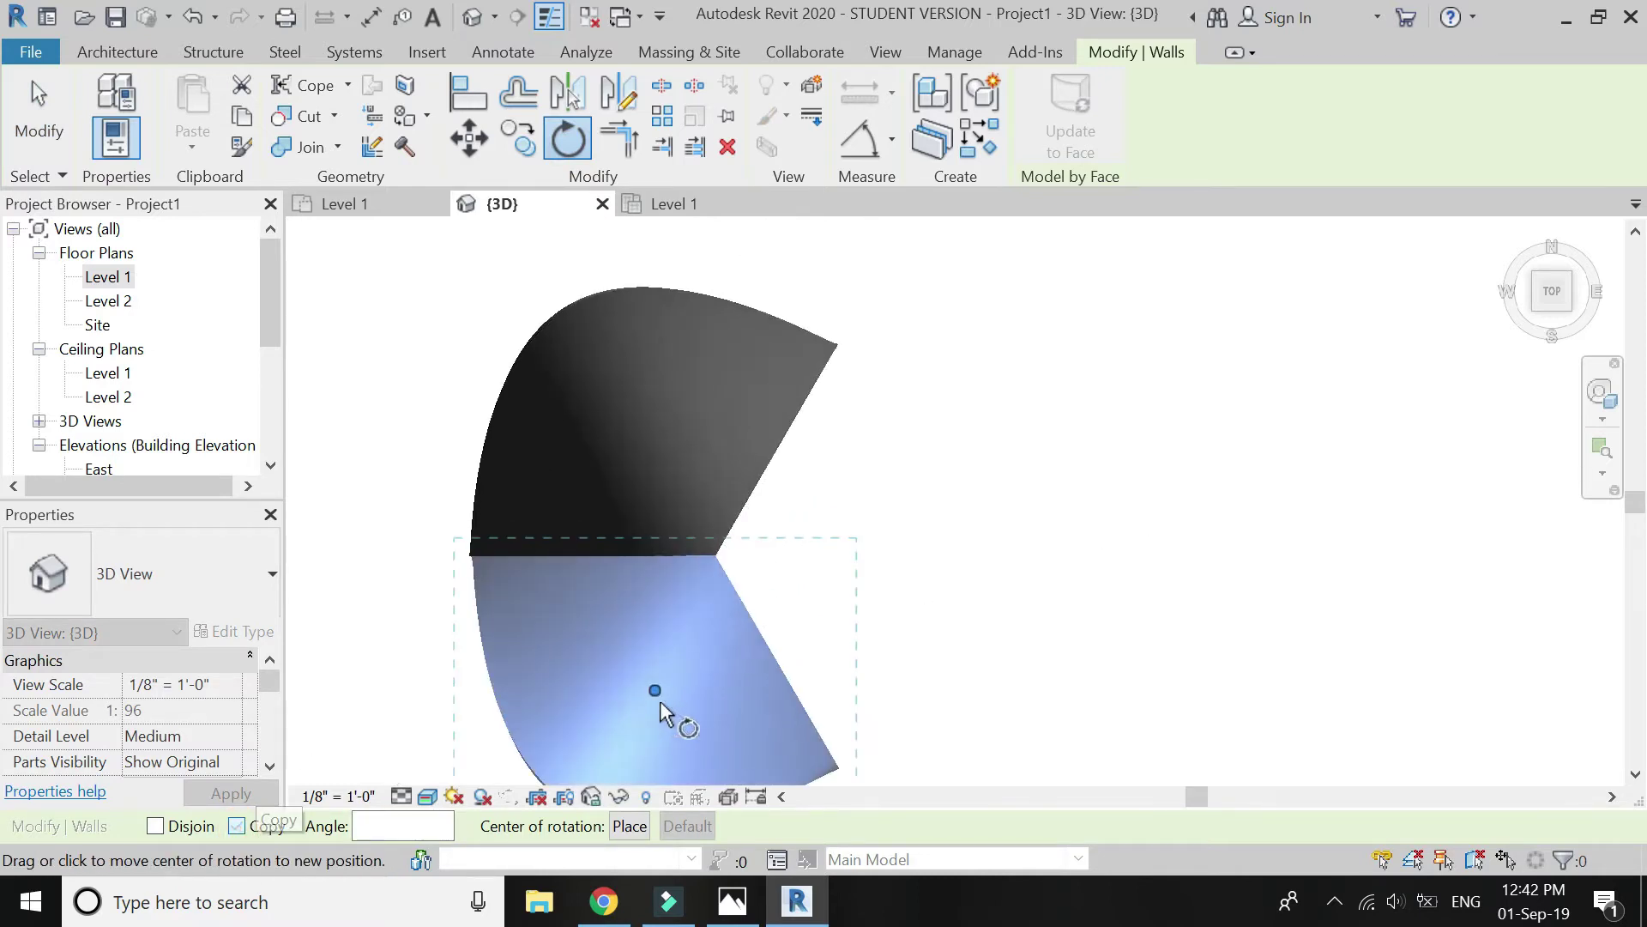
{"action": "left_click_drag", "start_coordinate": [656, 686], "coordinate": [746, 549]}
{"action": "scroll", "coordinate": [680, 562], "scroll_direction": "up", "scroll_amount": 2}
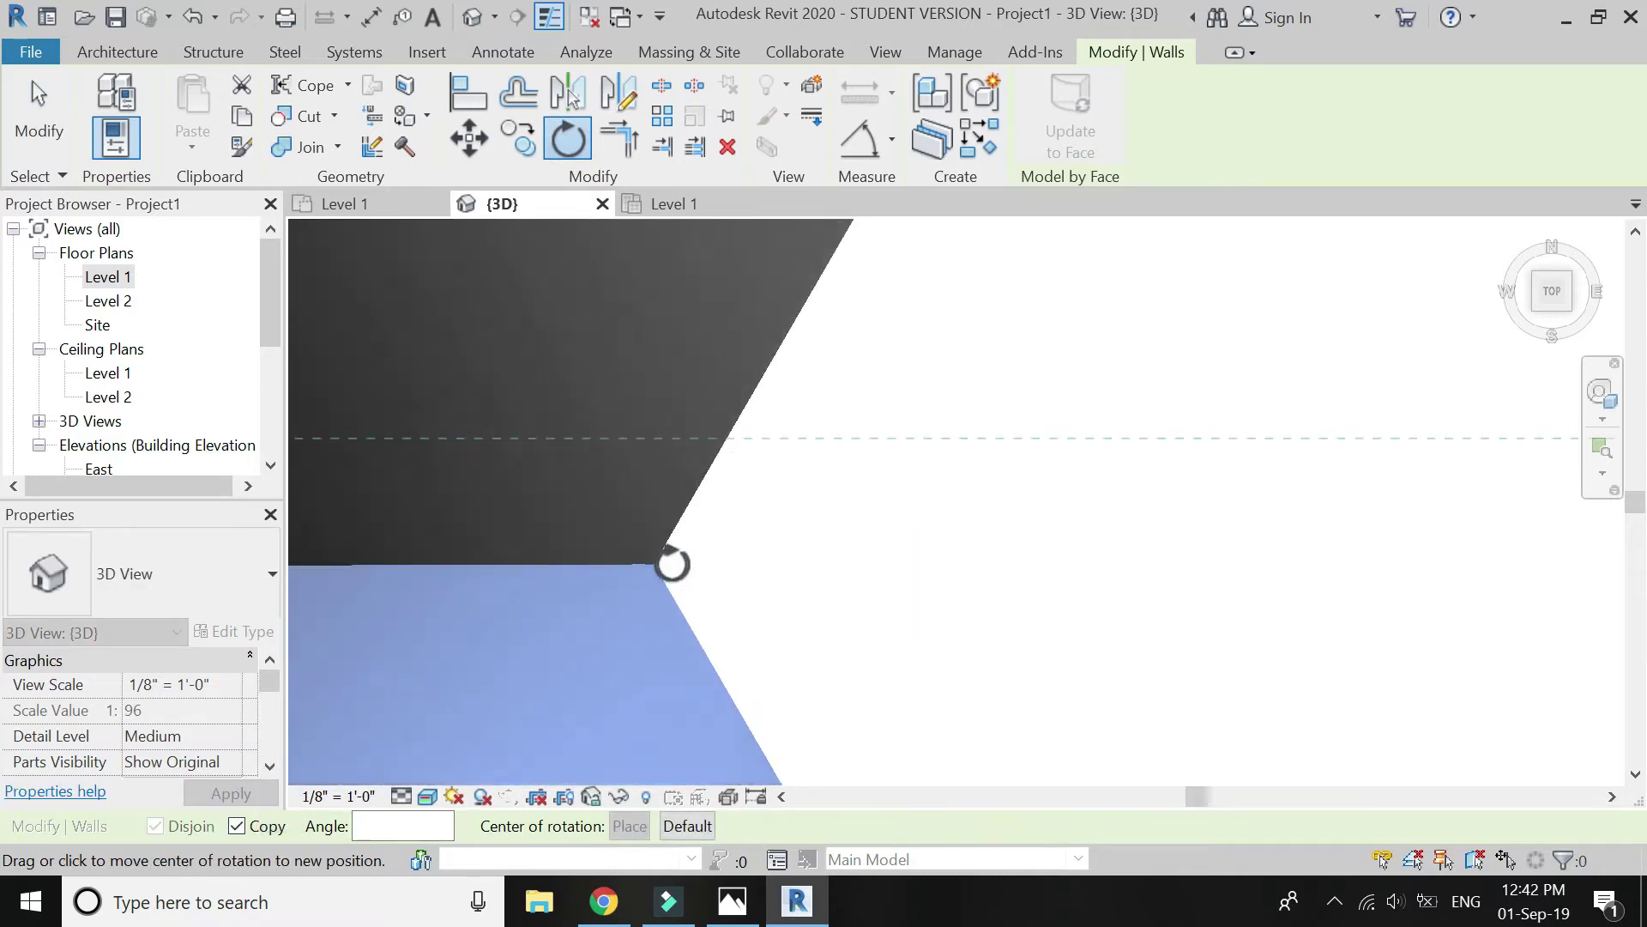
{"action": "scroll", "coordinate": [749, 510], "scroll_direction": "down", "scroll_amount": 4}
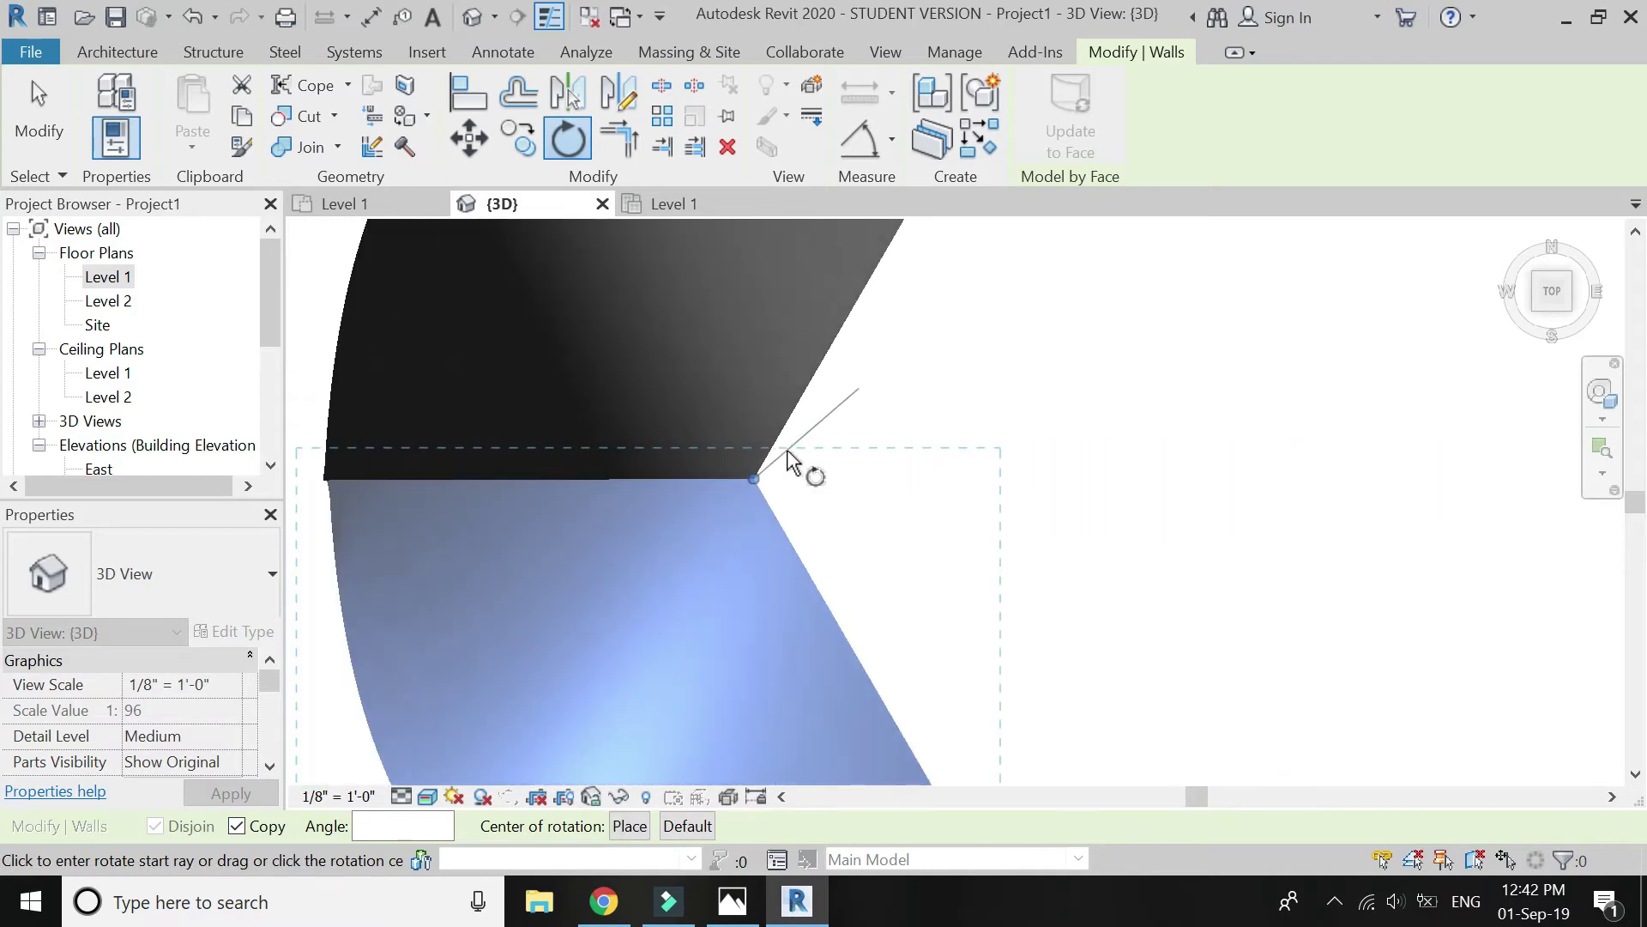
Rotate the copy from the second segment's outer corner to the first segment's free outer corner, completing the three-part shell
{"action": "scroll", "coordinate": [917, 739], "scroll_direction": "up", "scroll_amount": 3}
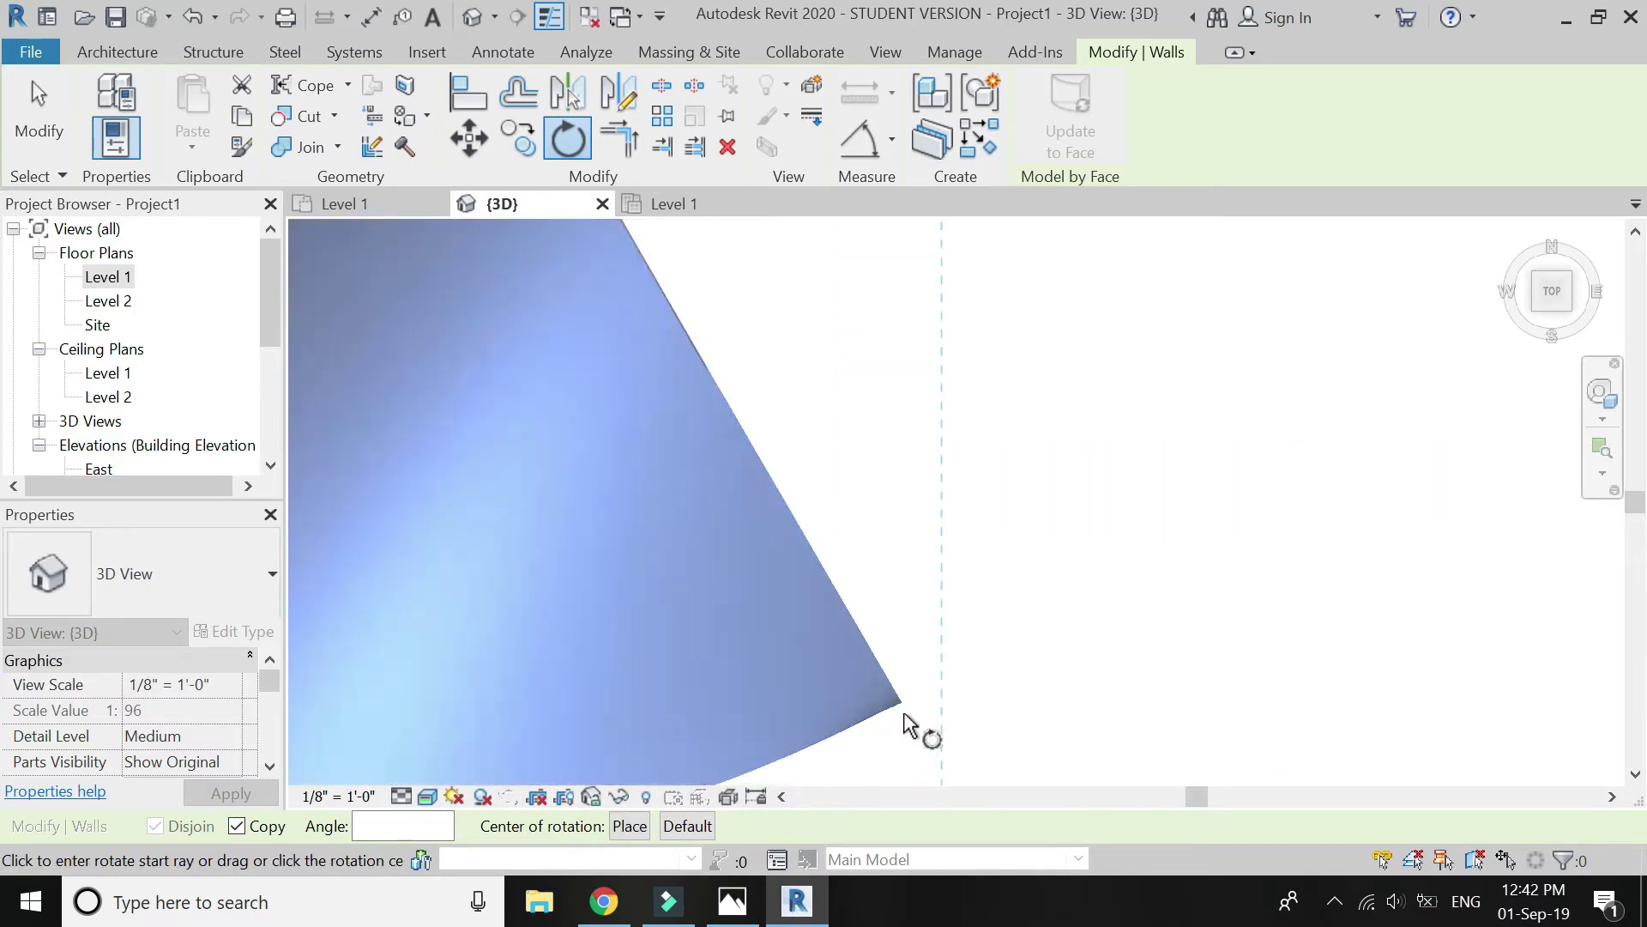
{"action": "scroll", "coordinate": [902, 699], "scroll_direction": "down", "scroll_amount": 3}
{"action": "left_click", "coordinate": [903, 698]}
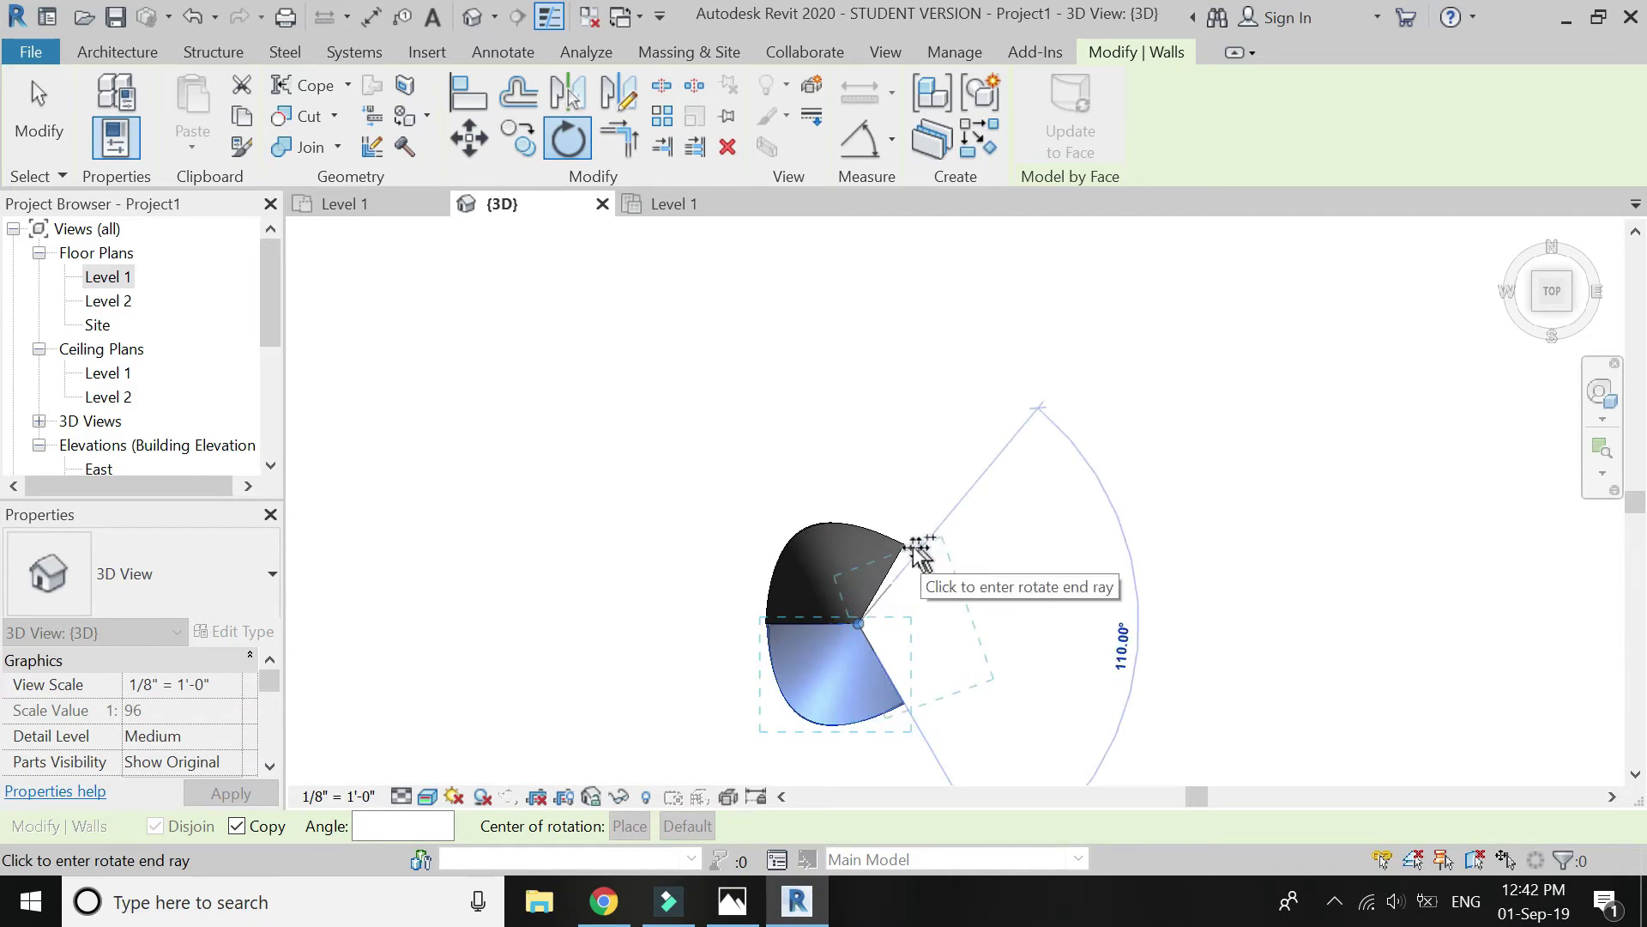
{"action": "scroll", "coordinate": [909, 555], "scroll_direction": "up", "scroll_amount": 4}
{"action": "scroll", "coordinate": [901, 541], "scroll_direction": "up", "scroll_amount": 3}
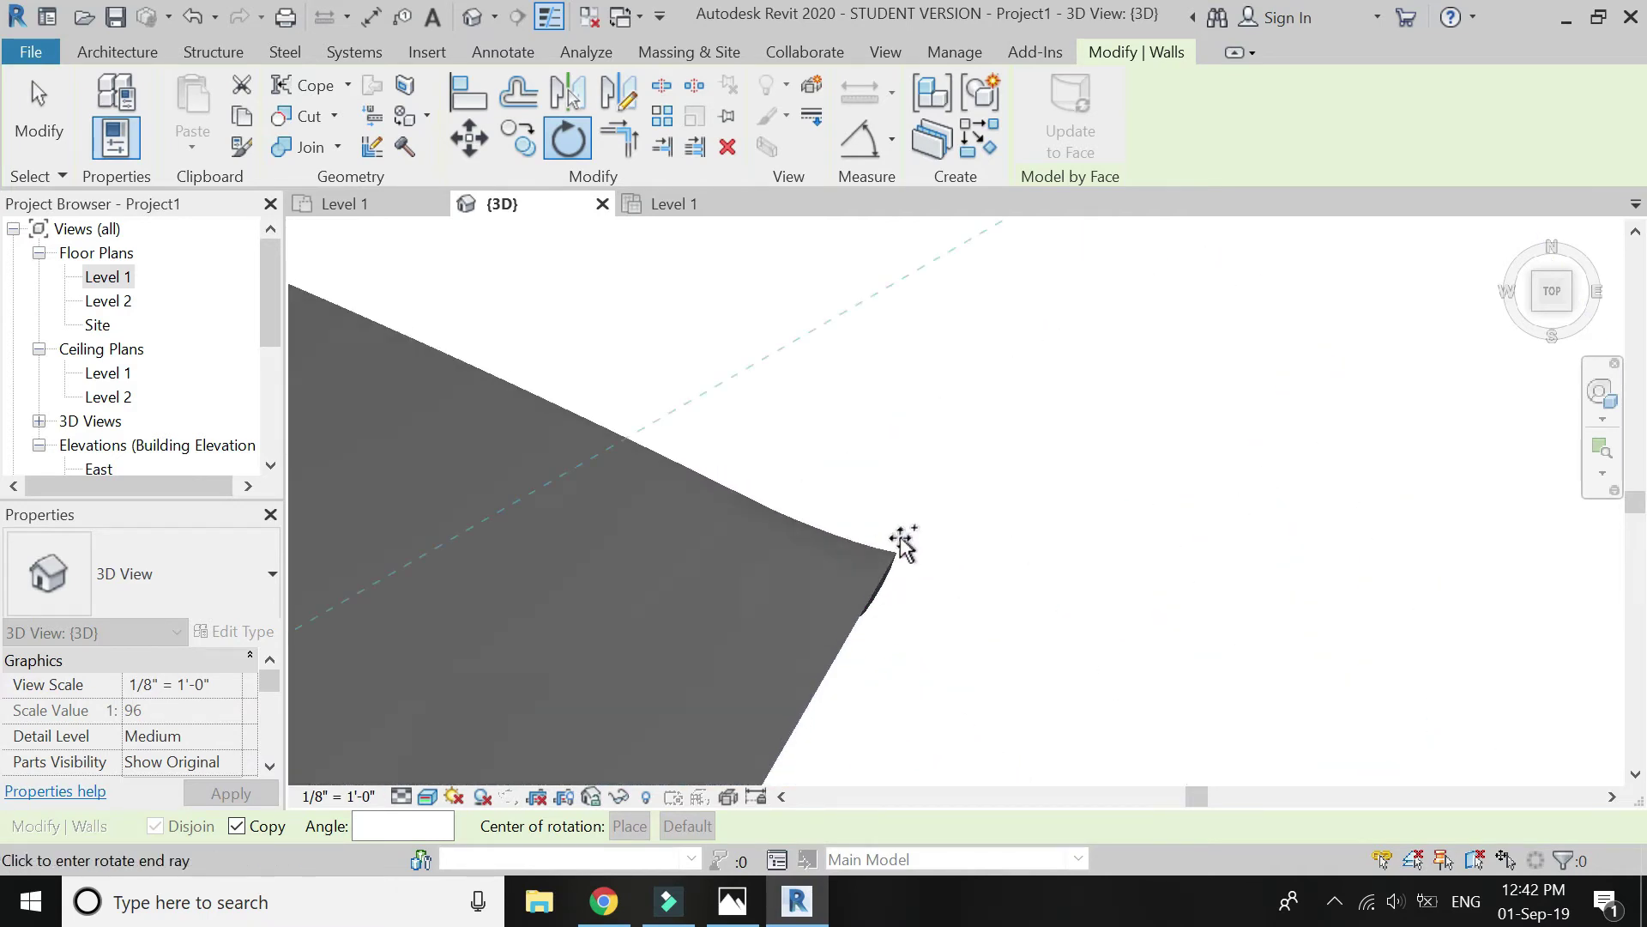
{"action": "left_click", "coordinate": [944, 381]}
{"action": "scroll", "coordinate": [945, 352], "scroll_direction": "down", "scroll_amount": 3}
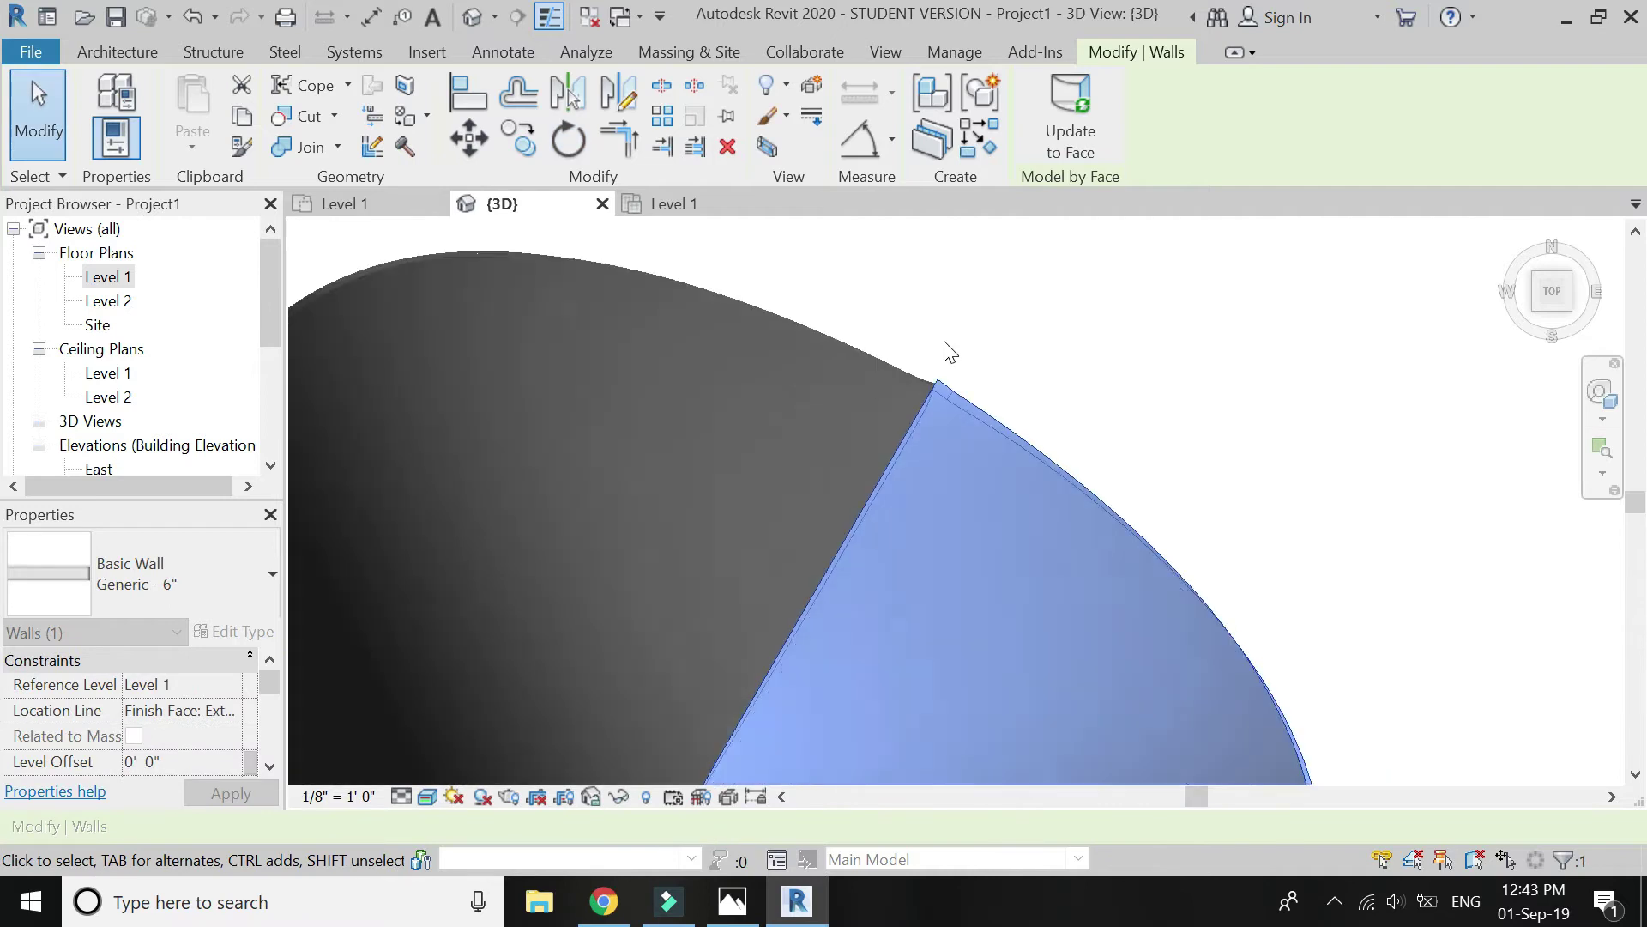
{"action": "scroll", "coordinate": [946, 306], "scroll_direction": "down", "scroll_amount": 3}
{"action": "key", "text": "Escape"}
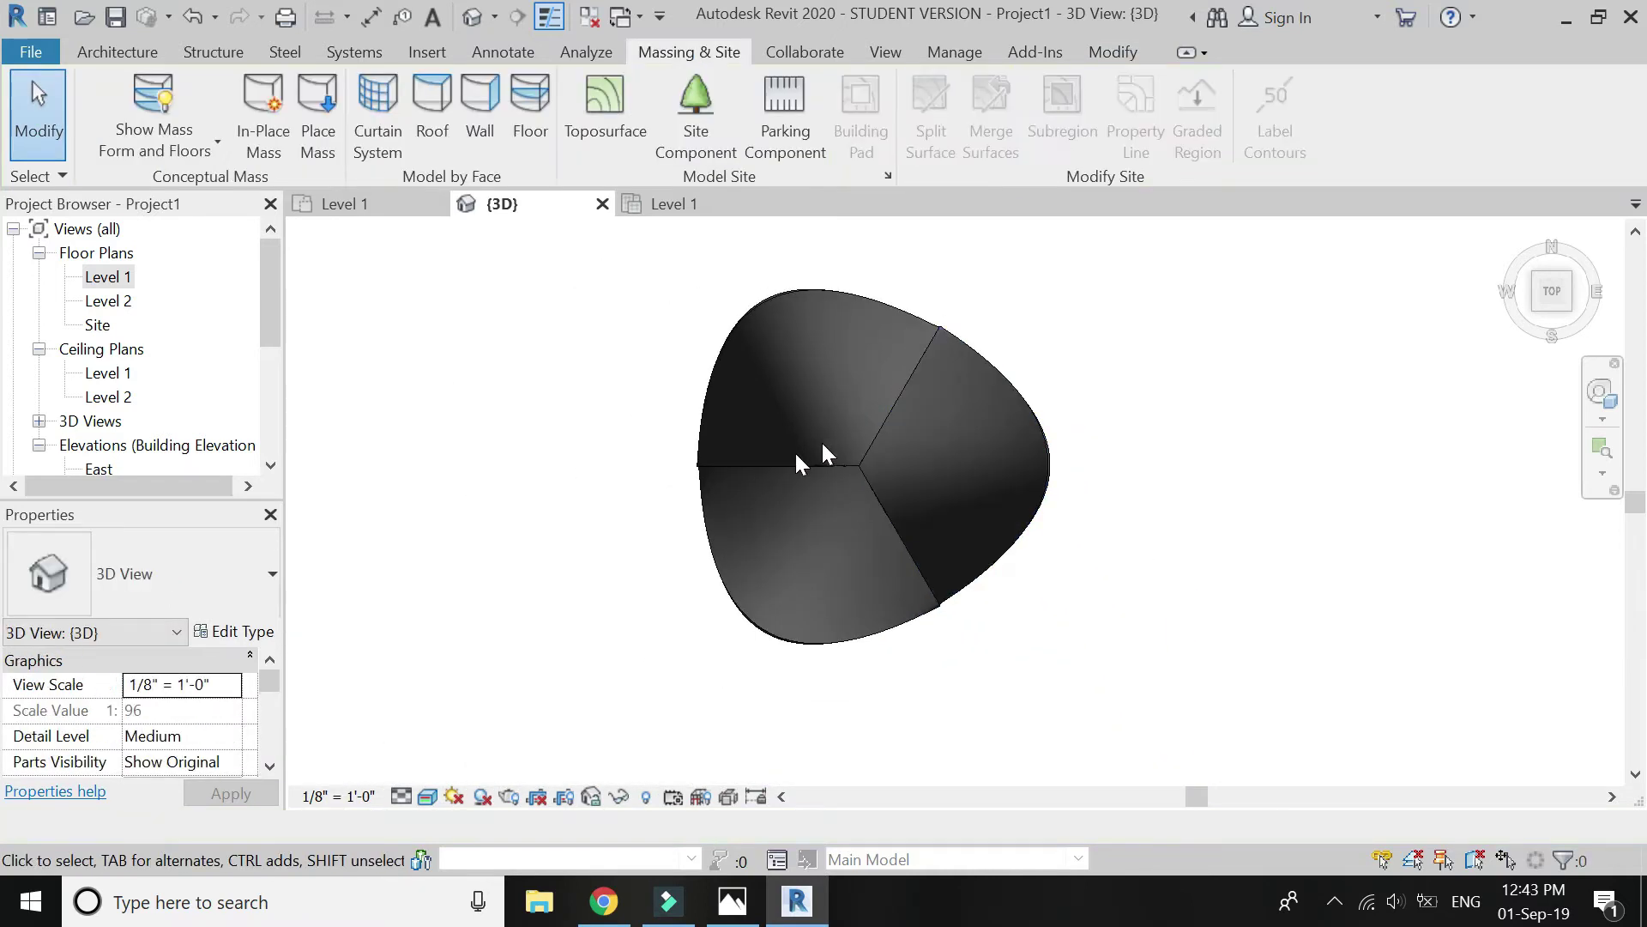
Examine the three-part shell from an isometric corner, and open the South and West elevations to check its profile
{"action": "left_click", "coordinate": [1535, 310]}
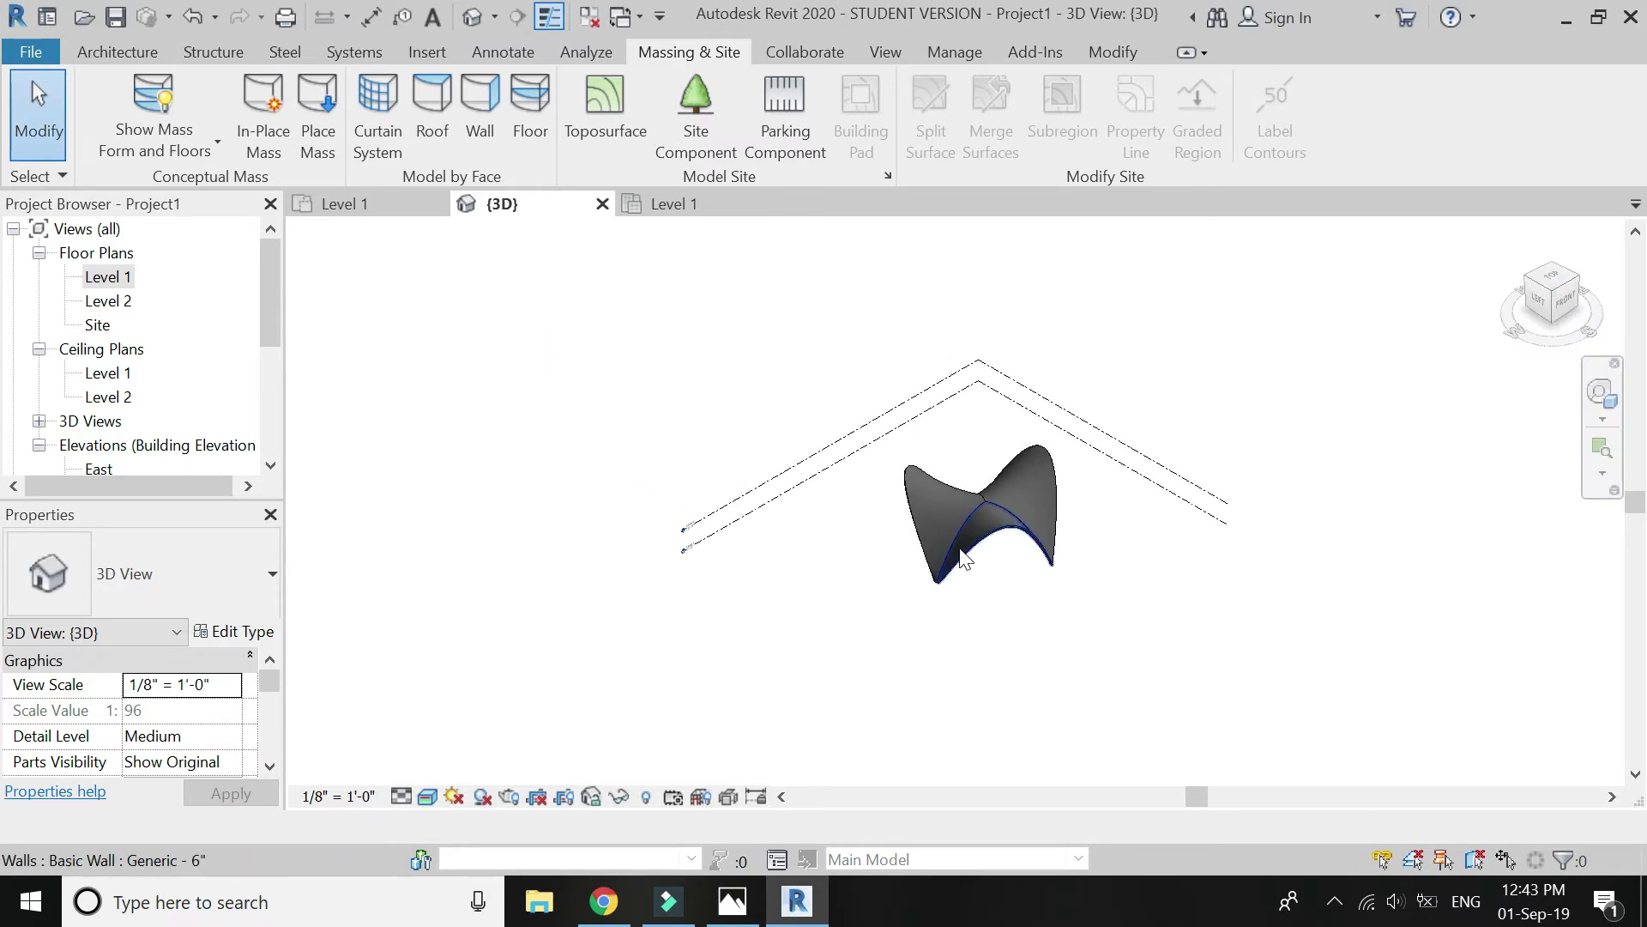
{"action": "scroll", "coordinate": [962, 558], "scroll_direction": "up", "scroll_amount": 5}
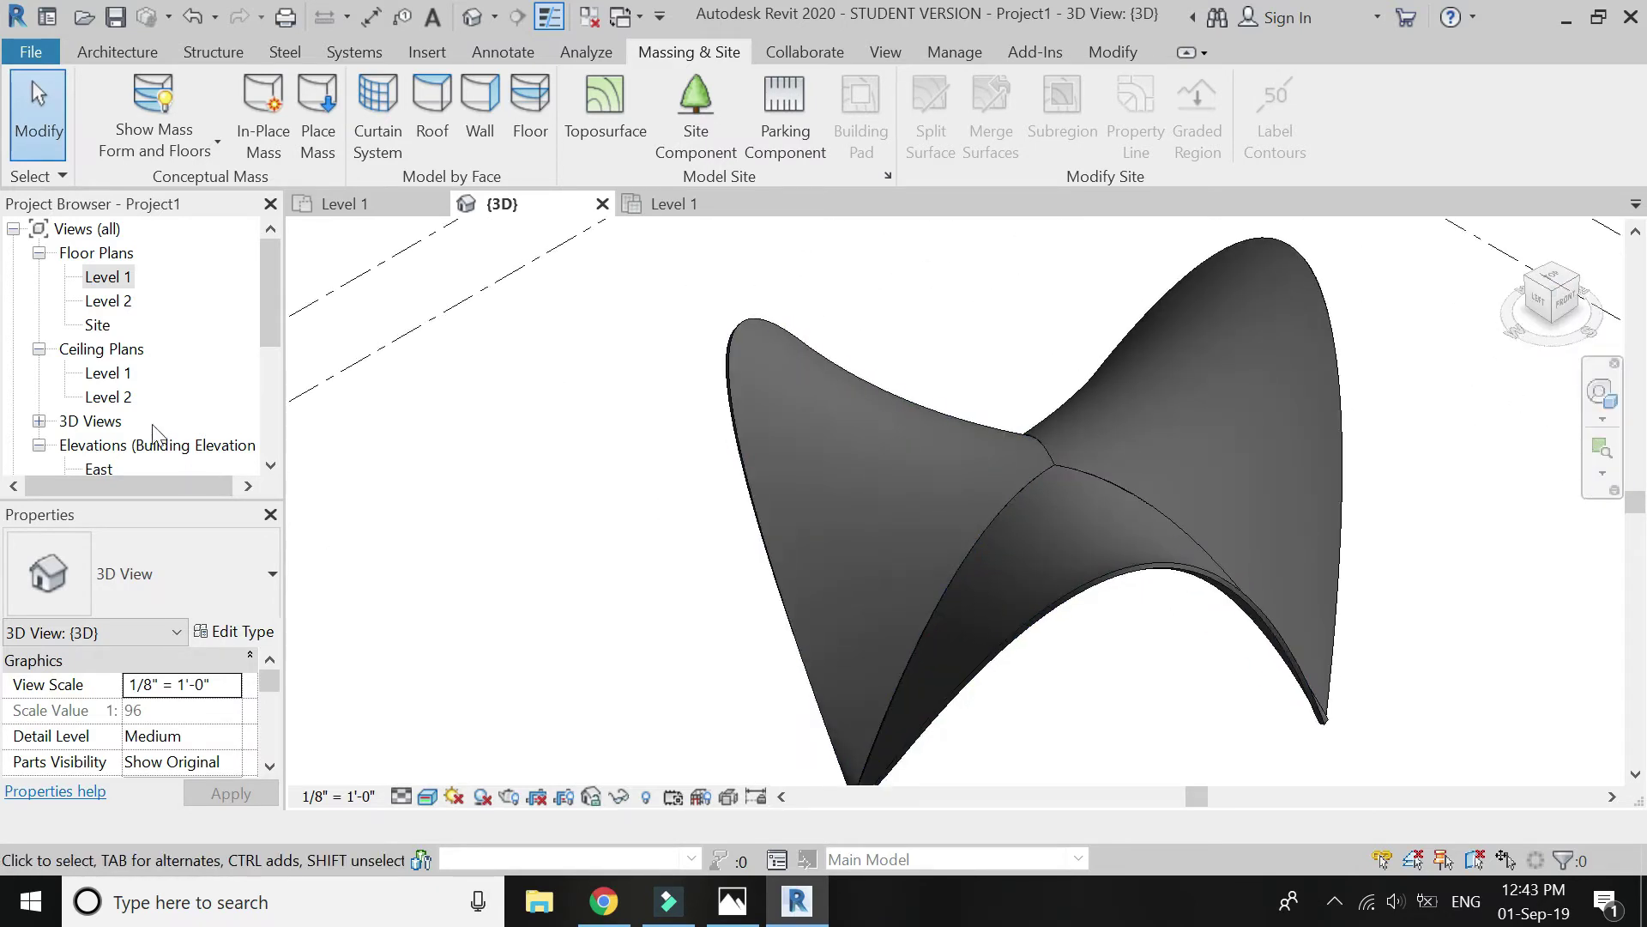
{"action": "scroll", "coordinate": [145, 420], "scroll_direction": "down", "scroll_amount": 2}
{"action": "double_click", "coordinate": [107, 397]}
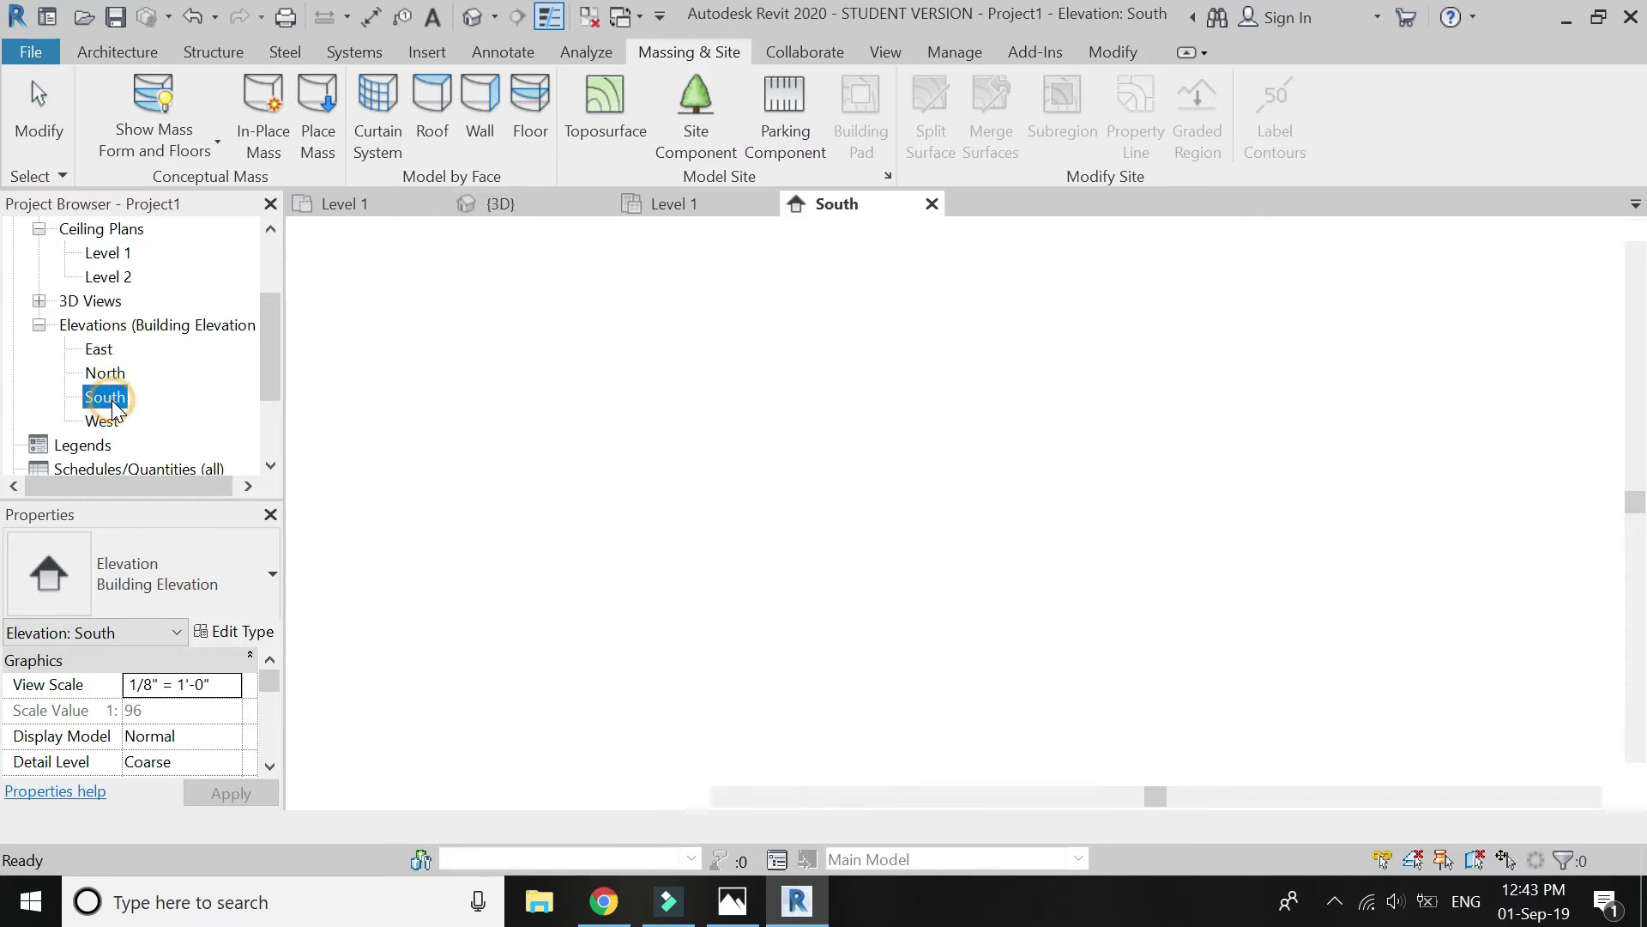
{"action": "double_click", "coordinate": [103, 420]}
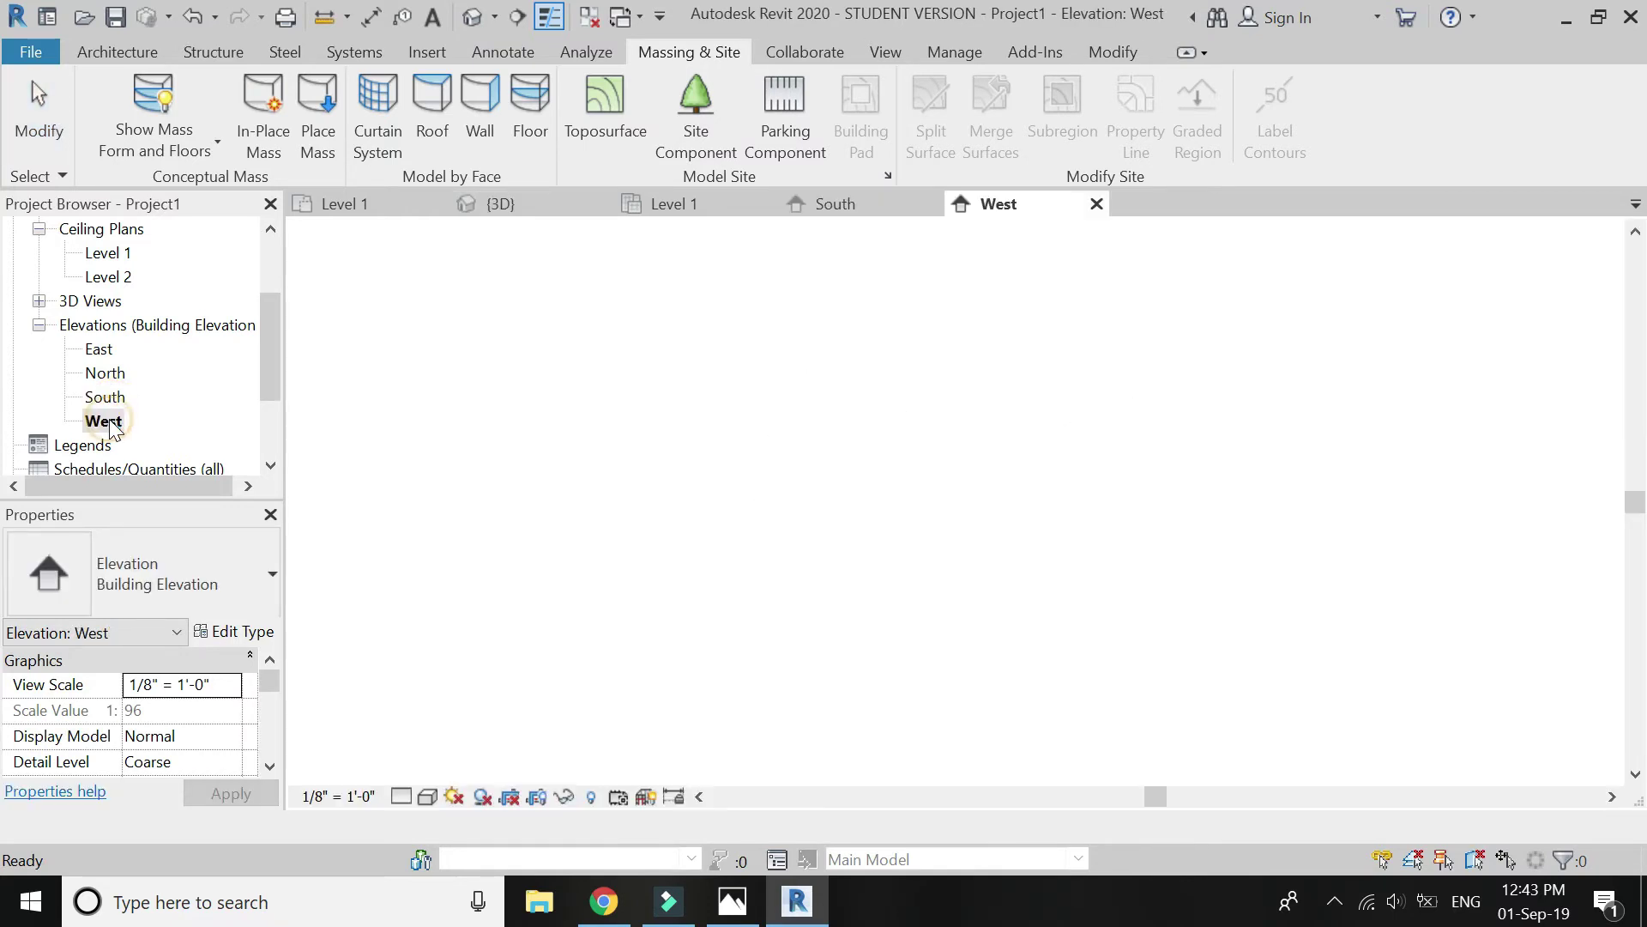
{"action": "scroll", "coordinate": [1312, 386], "scroll_direction": "up", "scroll_amount": 2}
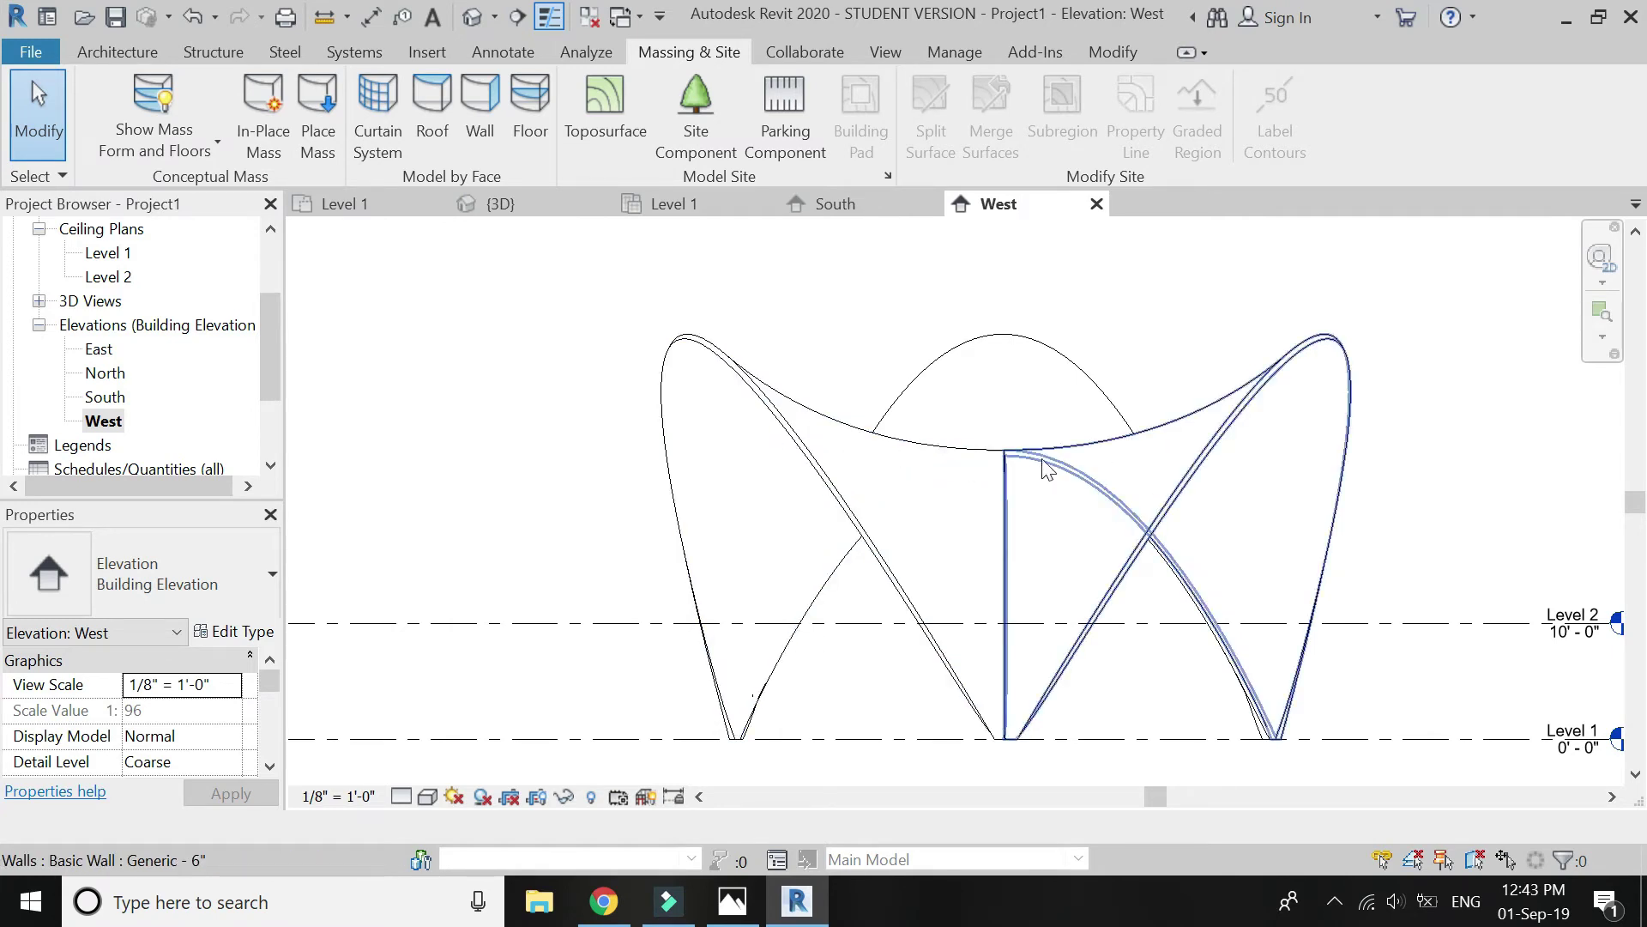
Return to the 3D view and orbit around the complete shell to inspect its form from other sides
{"action": "left_click", "coordinate": [528, 213]}
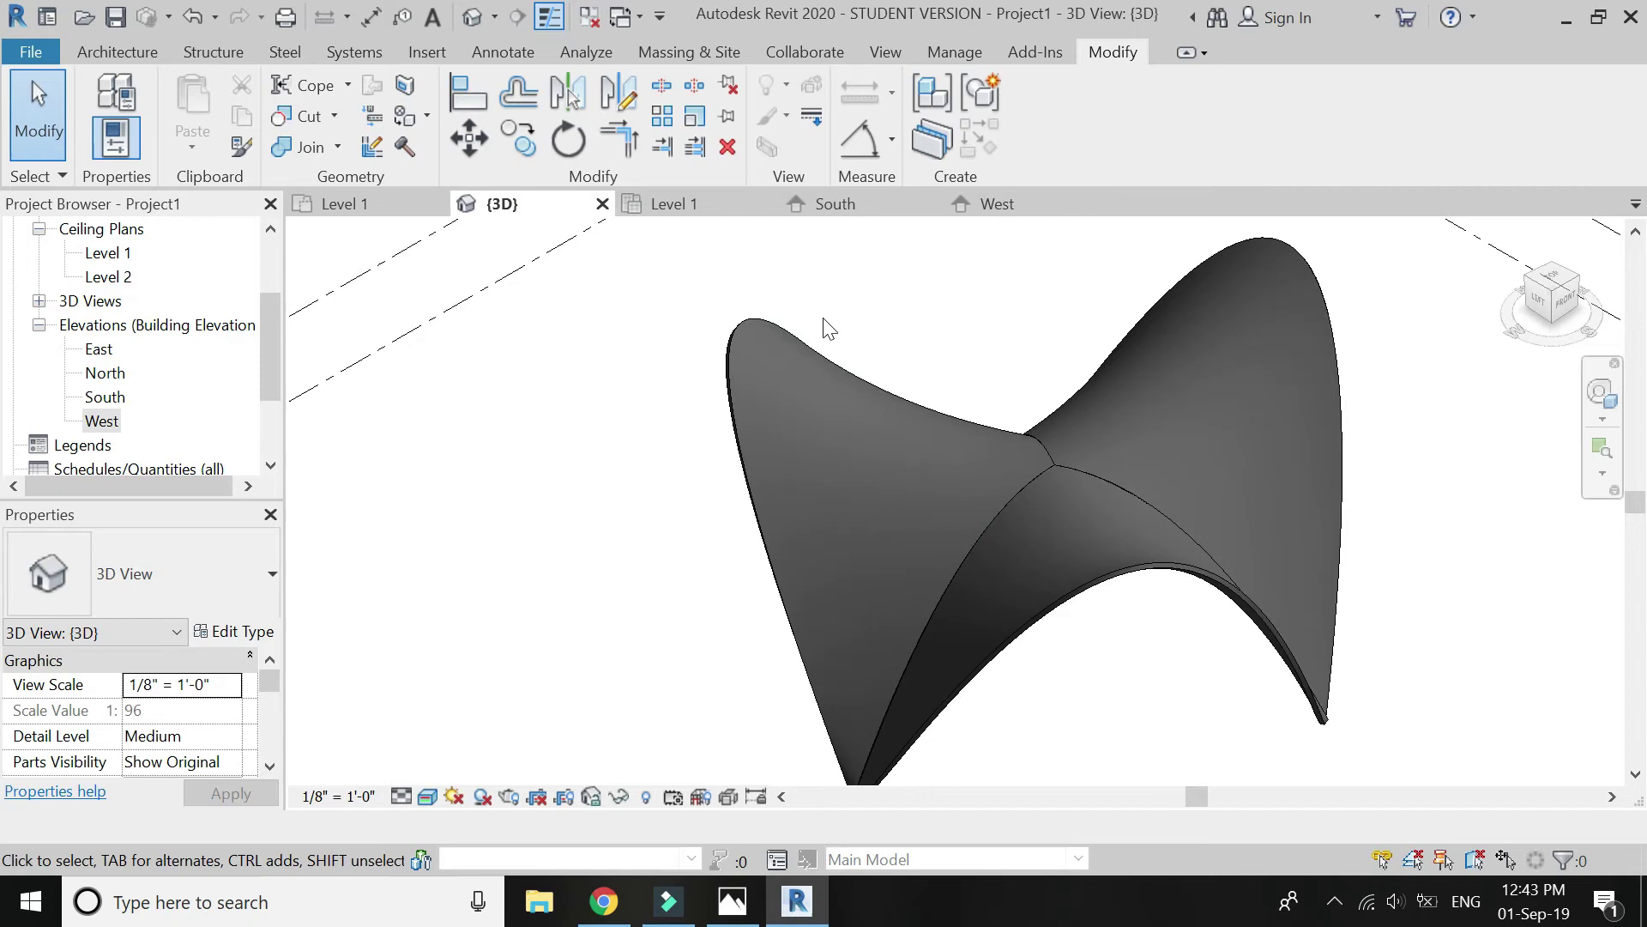
{"action": "left_click", "coordinate": [1601, 393]}
{"action": "left_click_drag", "start_coordinate": [1192, 323], "coordinate": [975, 429]}
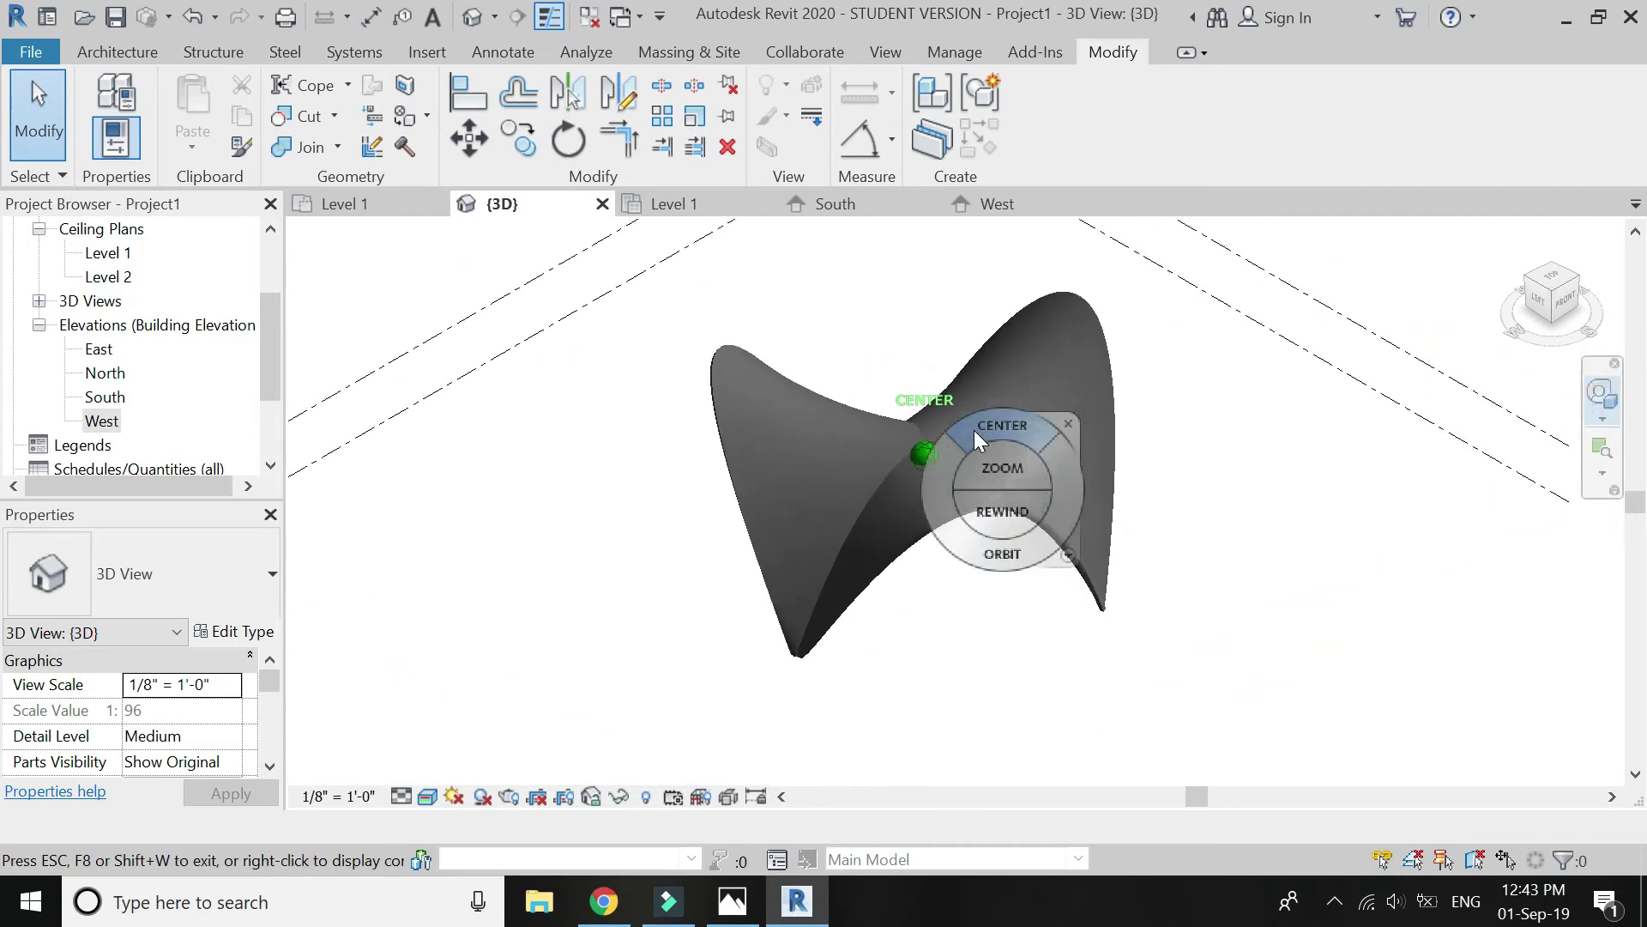
{"action": "left_click_drag", "start_coordinate": [965, 536], "coordinate": [1143, 504]}
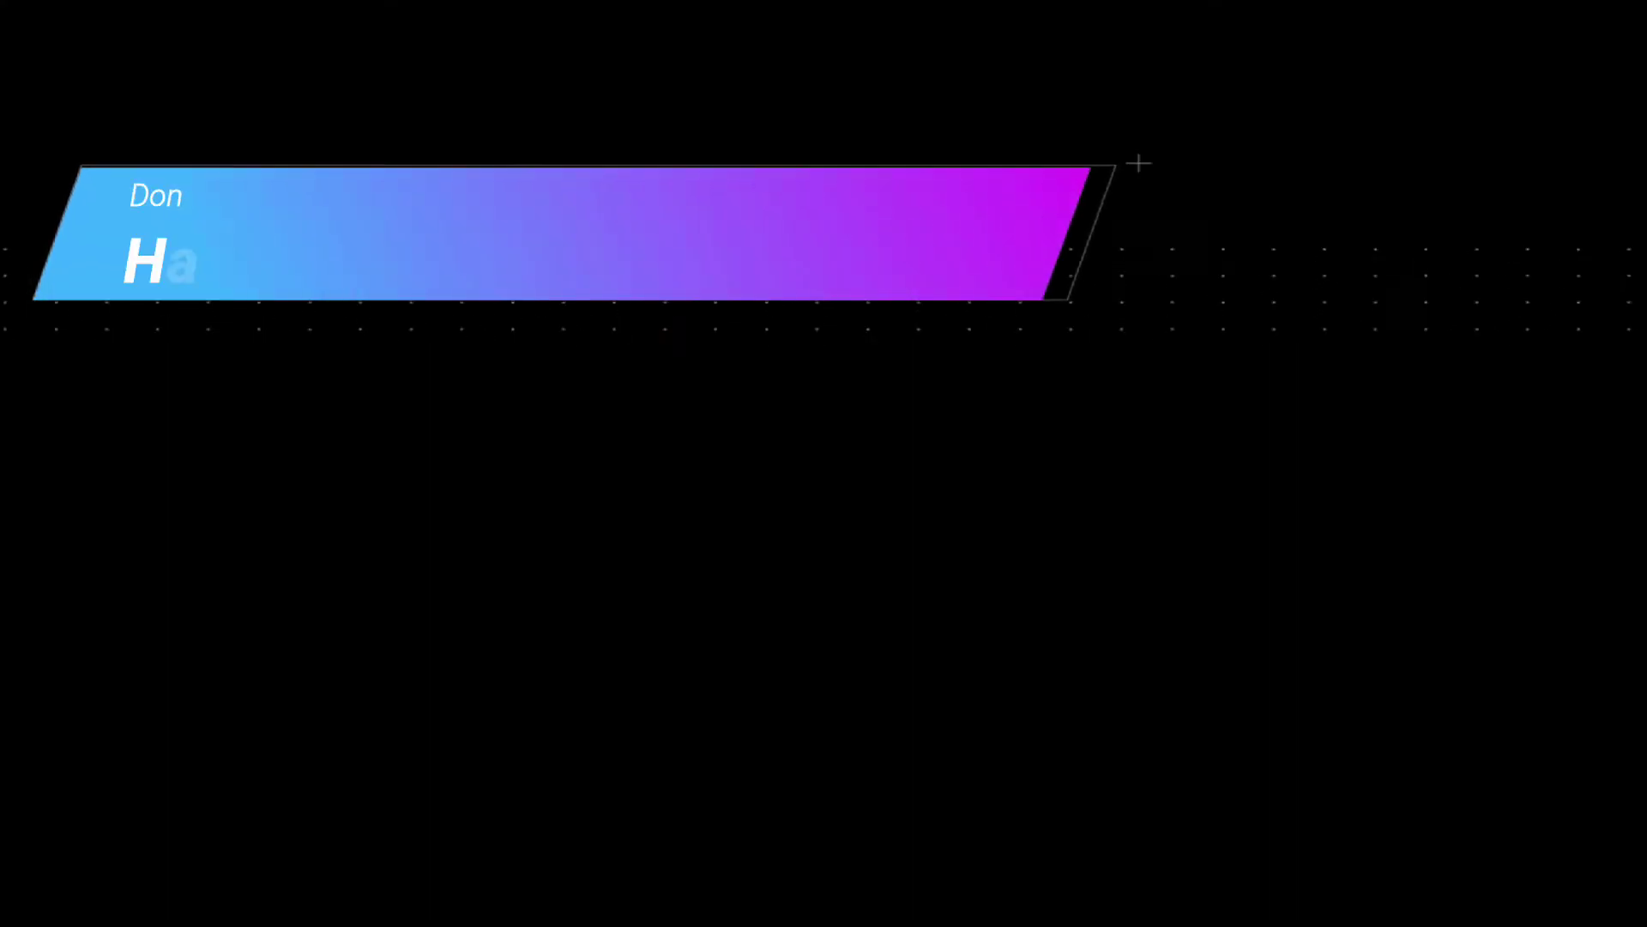